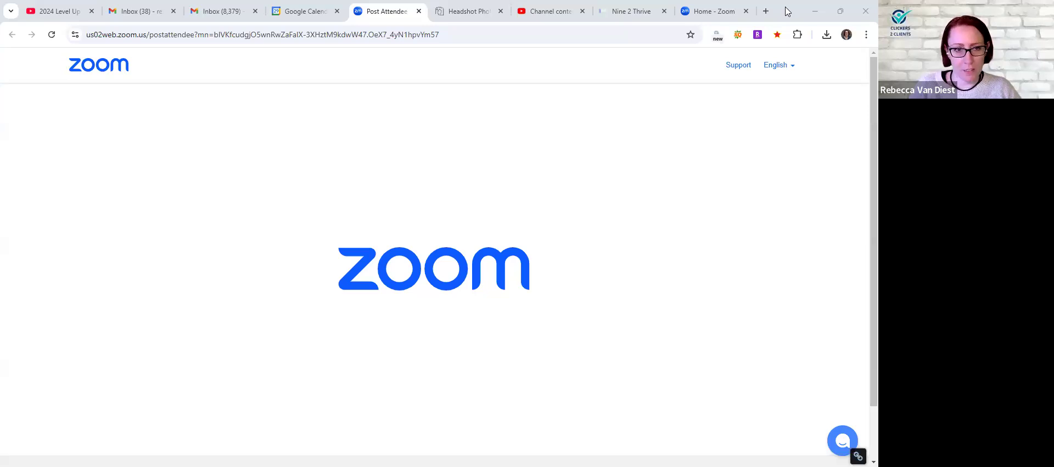
Open tcgbn.com in a new tab and look over its header, hero banner and About Us section
{"action": "key", "text": "ctrl+t"}
{"action": "type", "text": "tcgbn.com"}
{"action": "key", "text": "Return"}
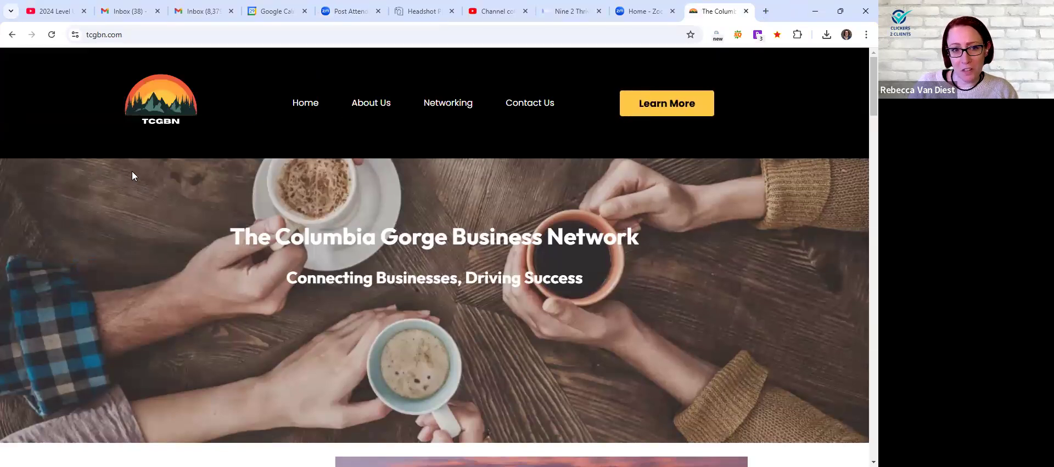
{"action": "scroll", "coordinate": [131, 174], "scroll_direction": "down", "scroll_amount": 2}
{"action": "scroll", "coordinate": [132, 172], "scroll_direction": "down", "scroll_amount": 5}
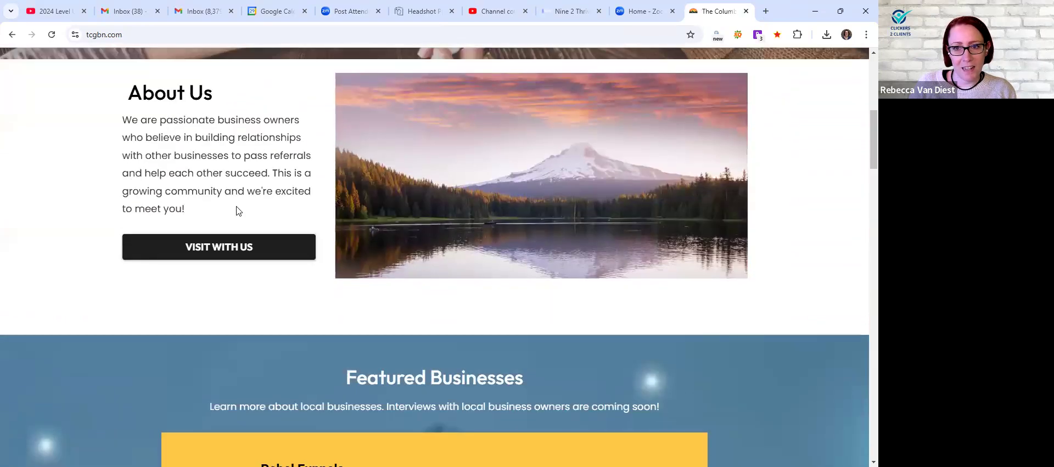
{"action": "scroll", "coordinate": [235, 209], "scroll_direction": "up", "scroll_amount": 7}
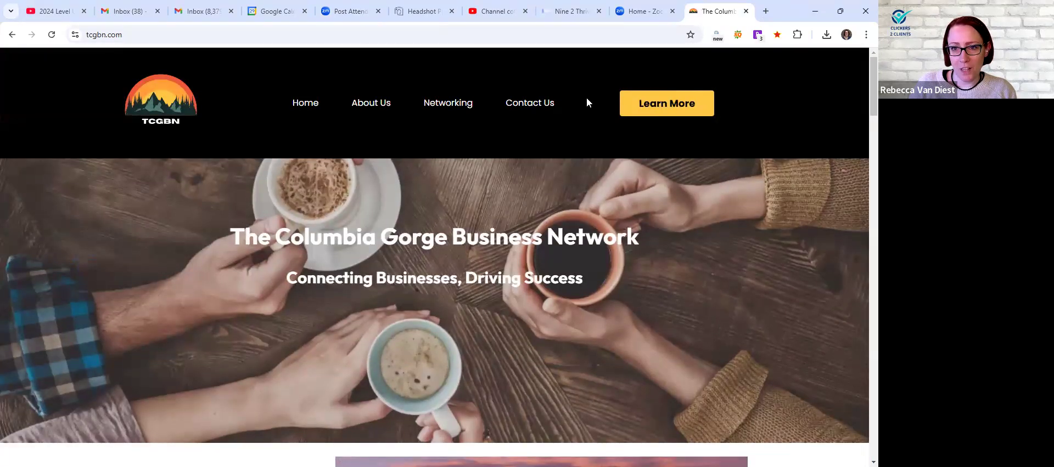
Review the homepage's featured businesses and ways to get involved, and expand the FAQ "Do you welcome new businesses?"
{"action": "scroll", "coordinate": [494, 107], "scroll_direction": "down", "scroll_amount": 9}
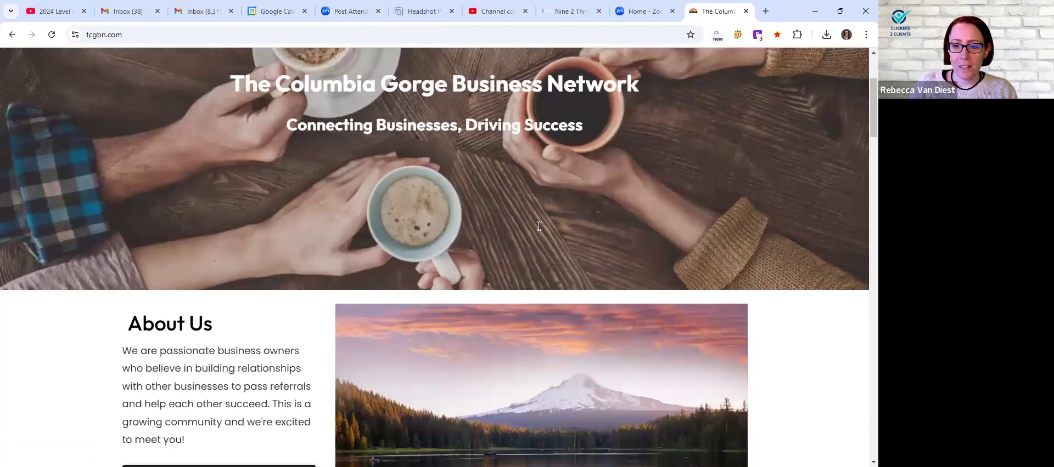
{"action": "scroll", "coordinate": [538, 231], "scroll_direction": "down", "scroll_amount": 15}
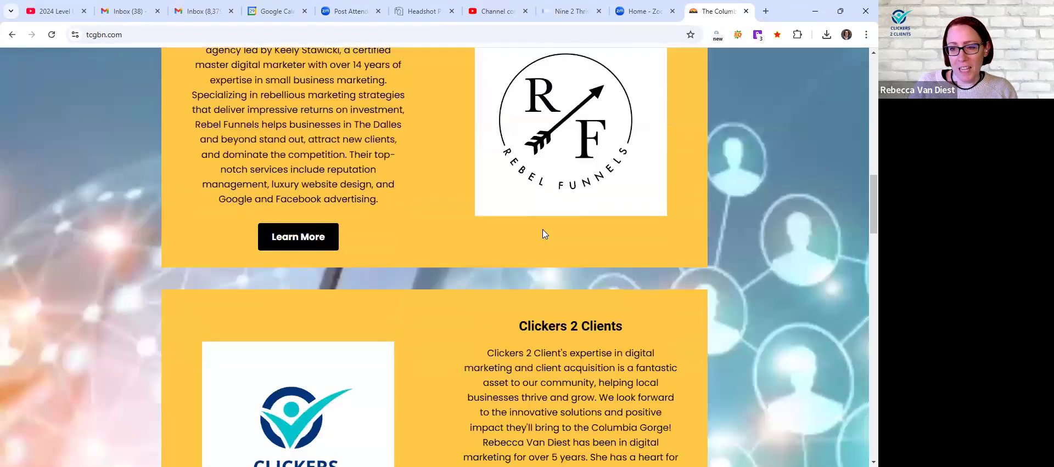
{"action": "scroll", "coordinate": [543, 228], "scroll_direction": "down", "scroll_amount": 10}
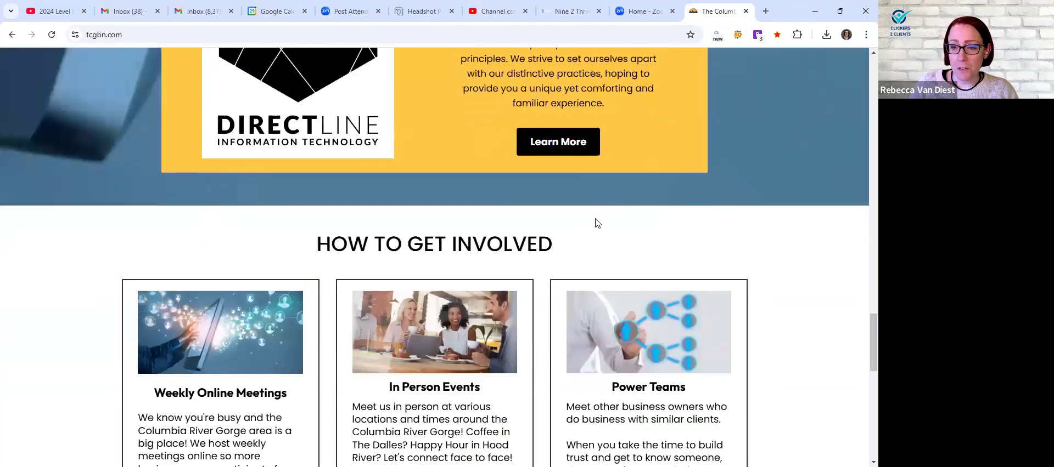
{"action": "scroll", "coordinate": [596, 222], "scroll_direction": "down", "scroll_amount": 4}
{"action": "scroll", "coordinate": [650, 358], "scroll_direction": "down", "scroll_amount": 6}
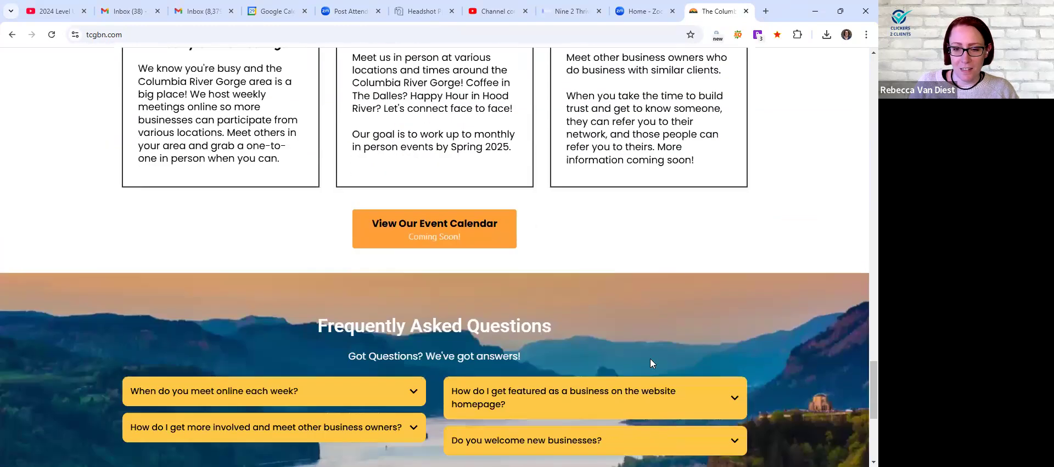
{"action": "left_click", "coordinate": [730, 244]}
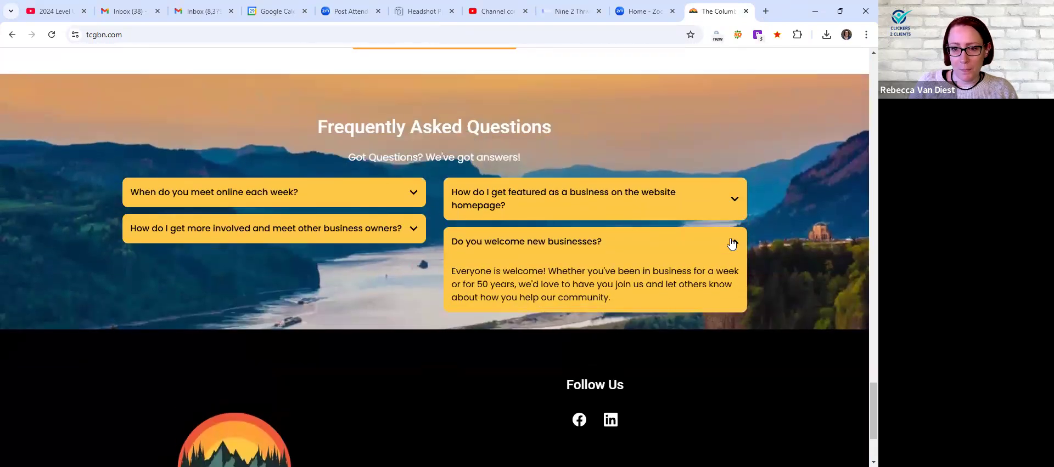
{"action": "scroll", "coordinate": [683, 328], "scroll_direction": "down", "scroll_amount": 3}
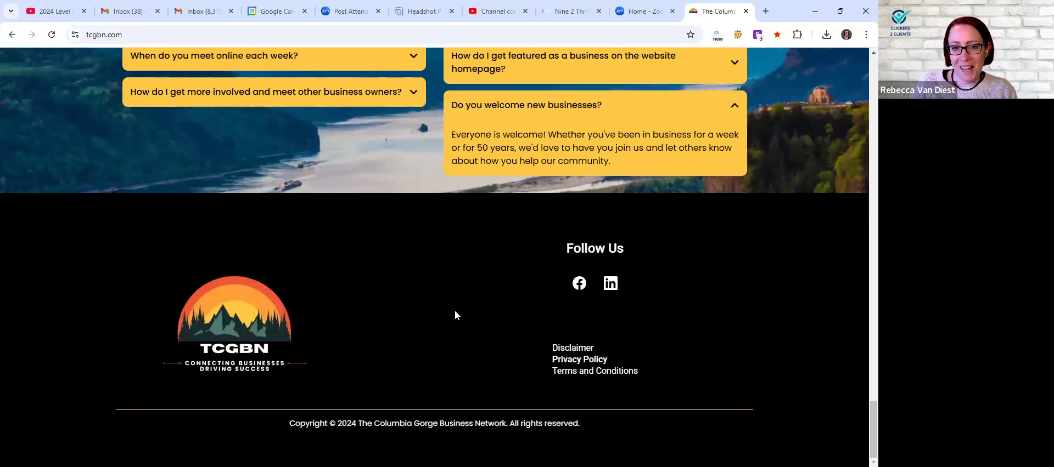
Return to the start of the homepage and dismiss the "Join Us On Thursdays!" registration popup
{"action": "scroll", "coordinate": [454, 312], "scroll_direction": "up", "scroll_amount": 15}
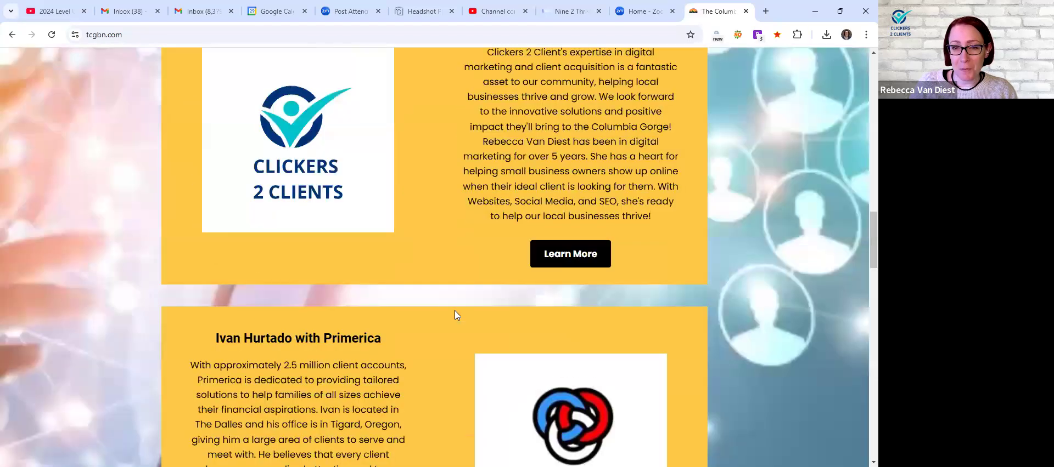
{"action": "scroll", "coordinate": [454, 312], "scroll_direction": "up", "scroll_amount": 15}
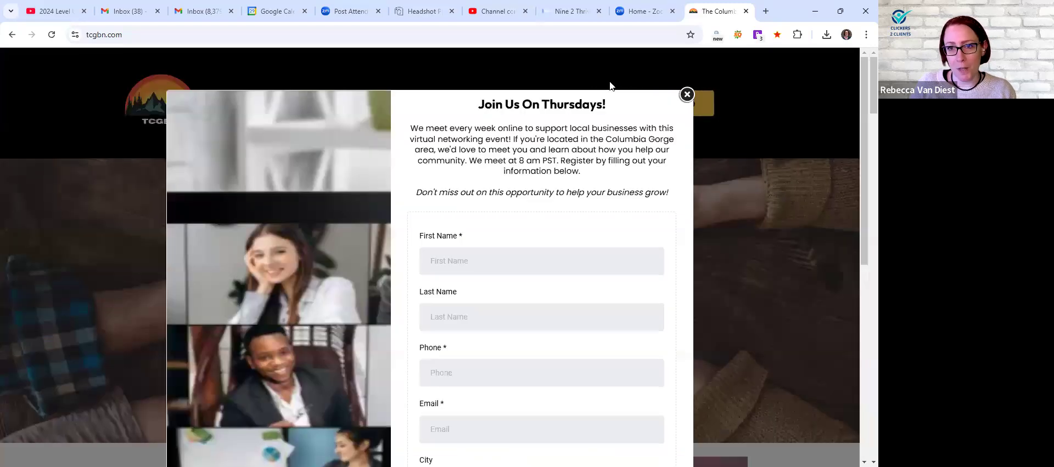
{"action": "left_click", "coordinate": [686, 96]}
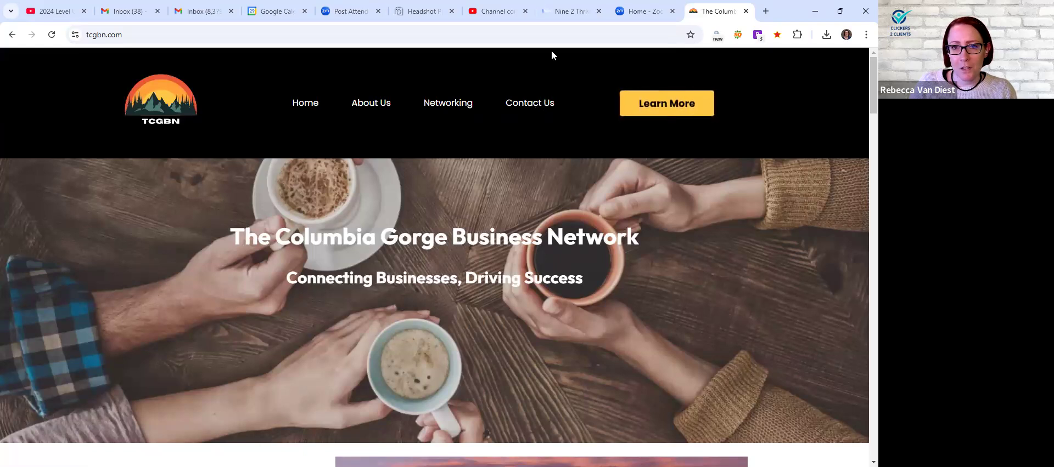
Switch to the open hillsboroheadshots.com site and review its homepage, including the quote form, service descriptions and testimonials
{"action": "key", "text": "ctrl+6"}
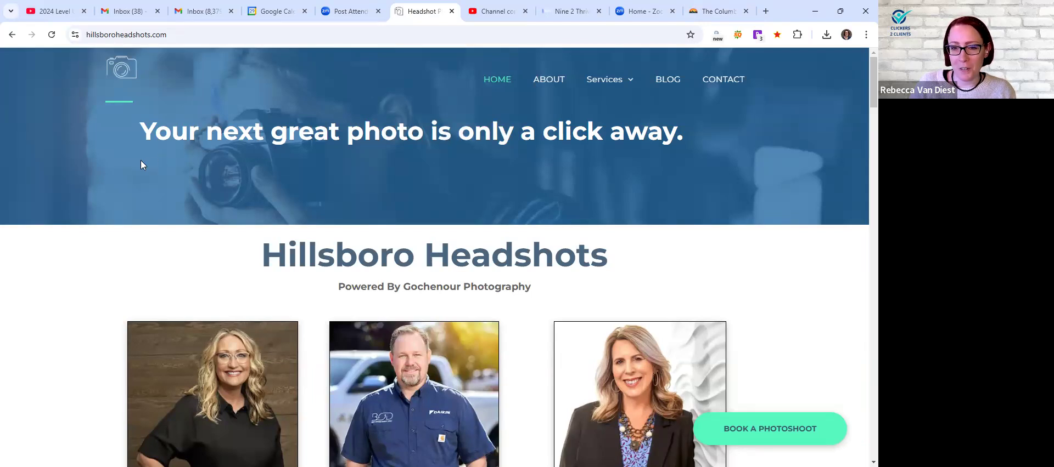
{"action": "scroll", "coordinate": [126, 163], "scroll_direction": "down", "scroll_amount": 10}
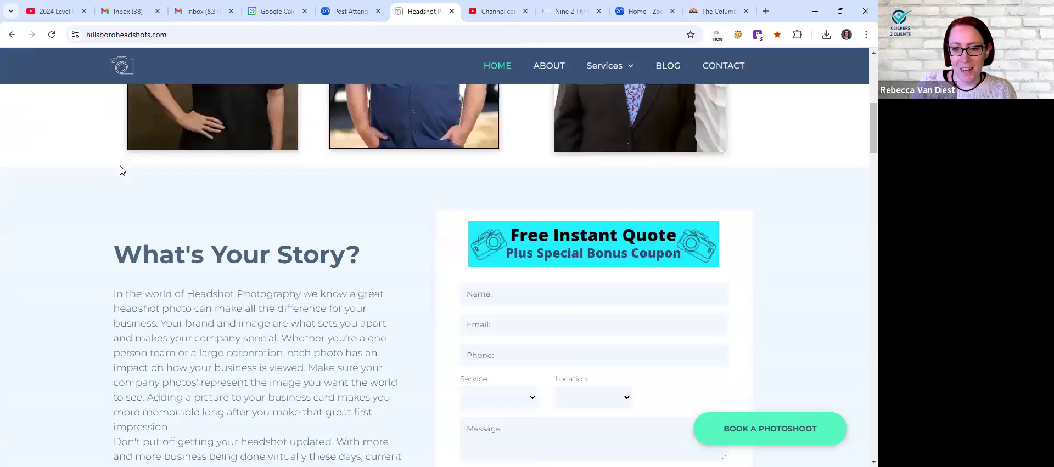
{"action": "scroll", "coordinate": [121, 170], "scroll_direction": "down", "scroll_amount": 10}
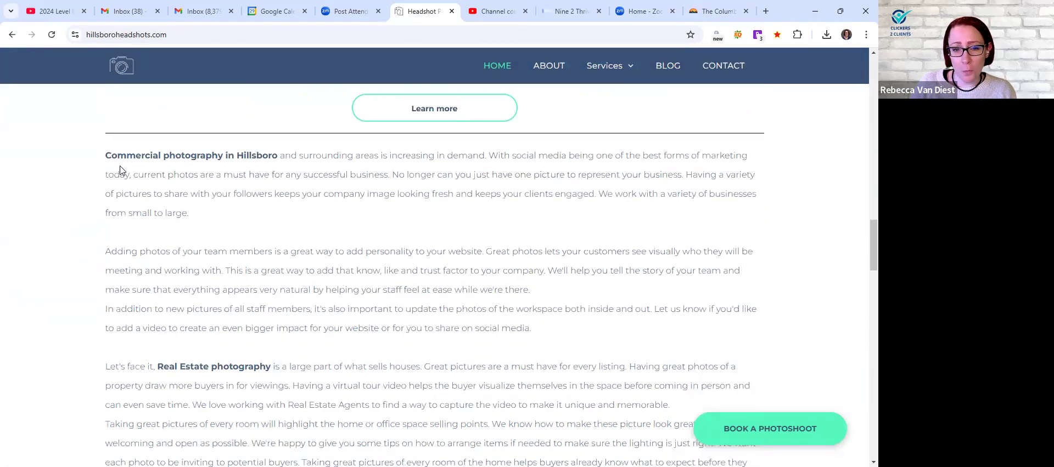
{"action": "scroll", "coordinate": [124, 167], "scroll_direction": "down", "scroll_amount": 10}
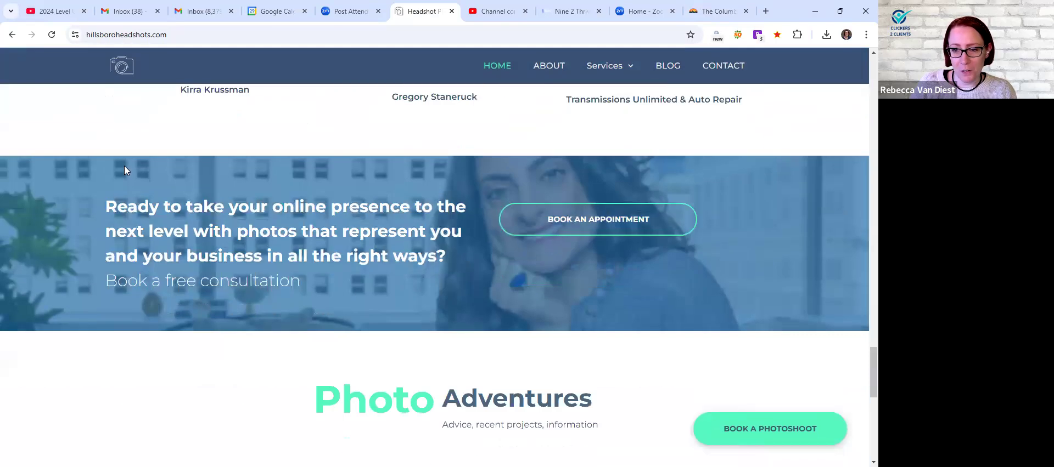
{"action": "scroll", "coordinate": [124, 167], "scroll_direction": "up", "scroll_amount": 10}
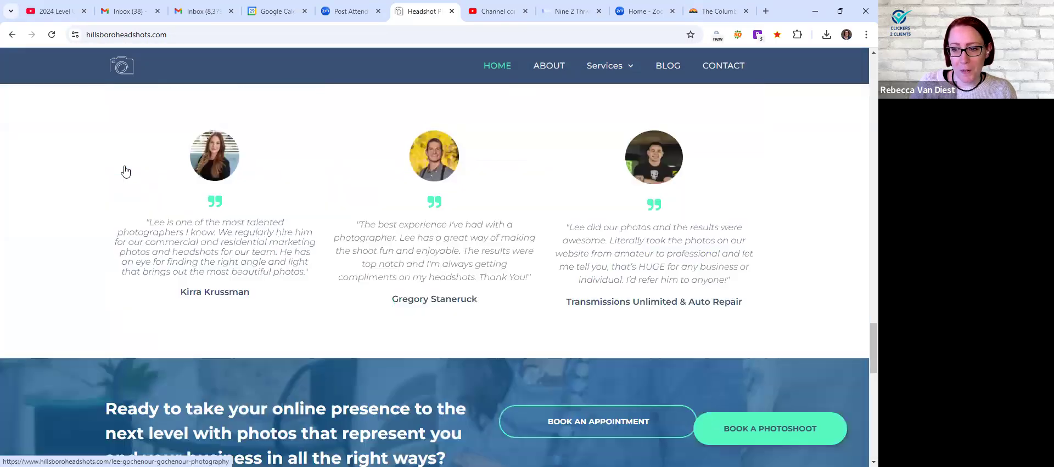
{"action": "scroll", "coordinate": [125, 172], "scroll_direction": "up", "scroll_amount": 15}
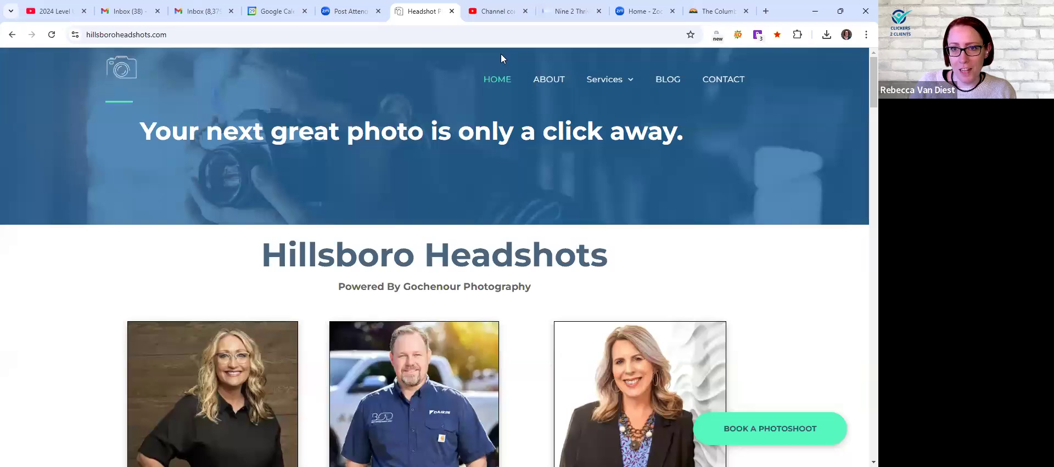
Switch past YouTube Studio to the HighLevel account and open the Websites list under Sites
{"action": "key", "text": "ctrl+Tab"}
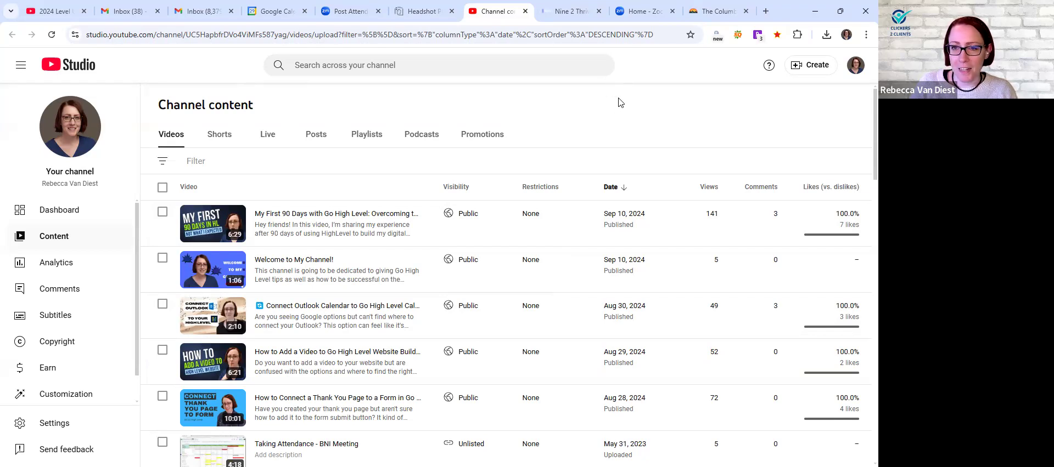
{"action": "key", "text": "ctrl+Tab"}
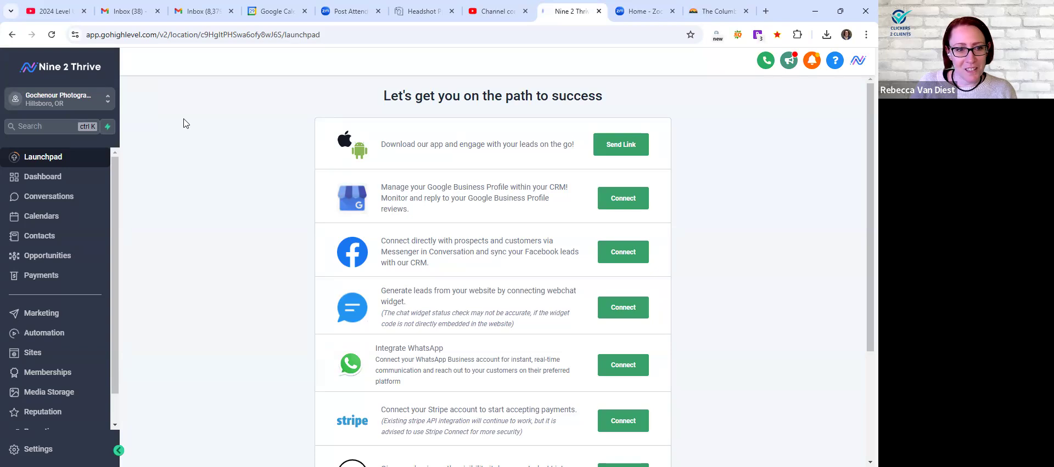
{"action": "left_click", "coordinate": [40, 354]}
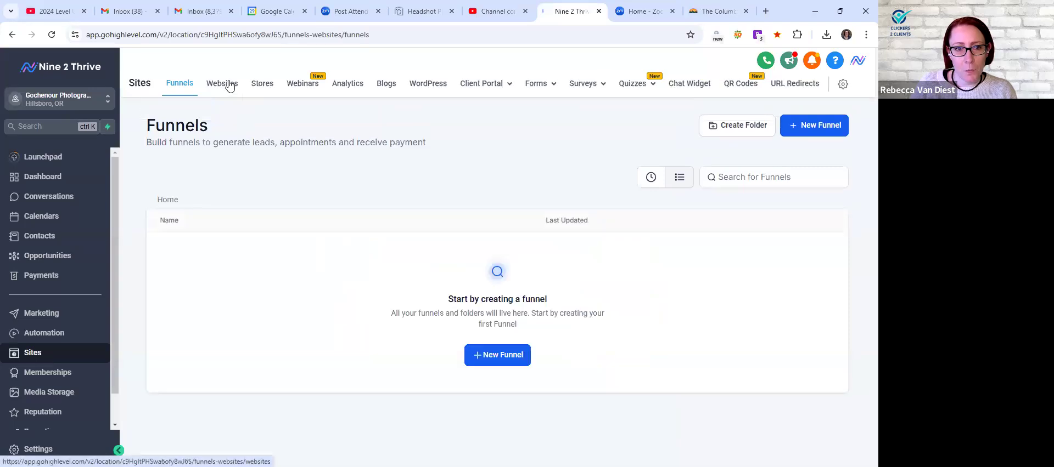
{"action": "left_click", "coordinate": [230, 87]}
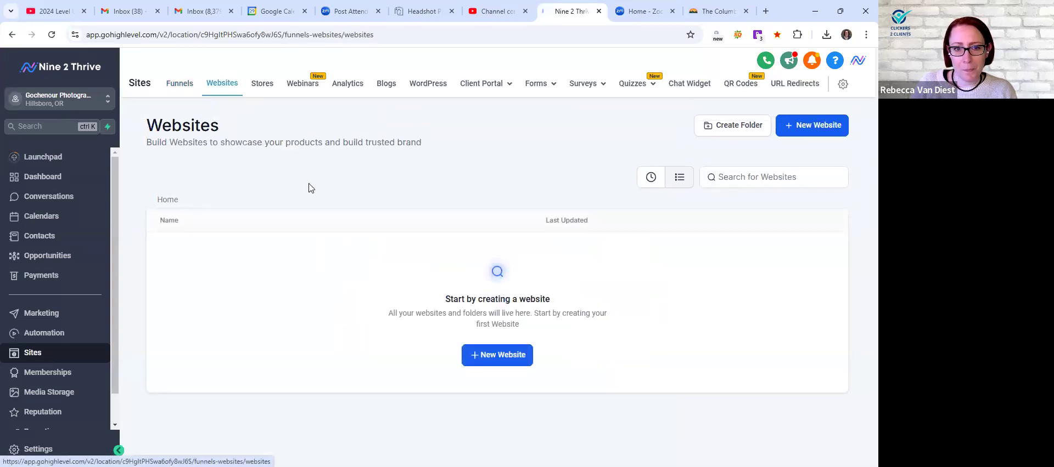
Start a new website, enter "Hillsboro Headshots" as its name, and choose to create it from templates
{"action": "left_click", "coordinate": [500, 358]}
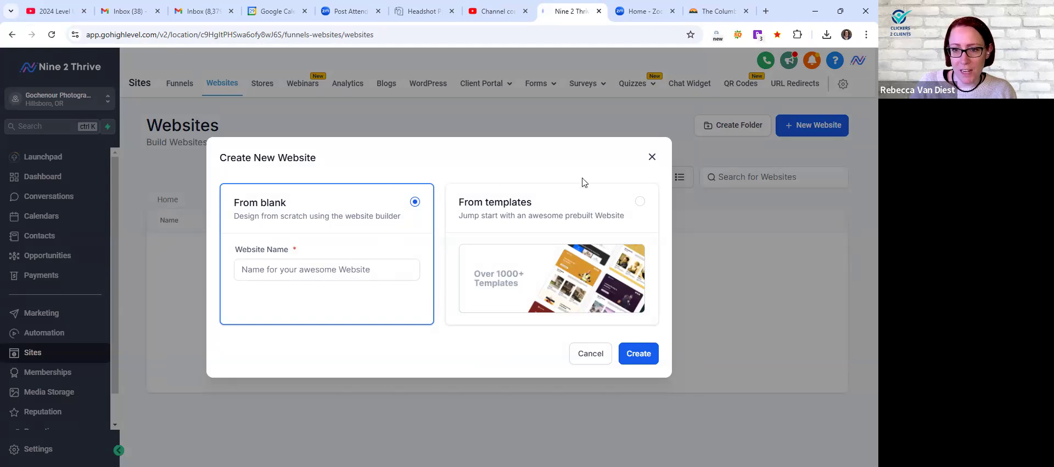
{"action": "left_click", "coordinate": [335, 269]}
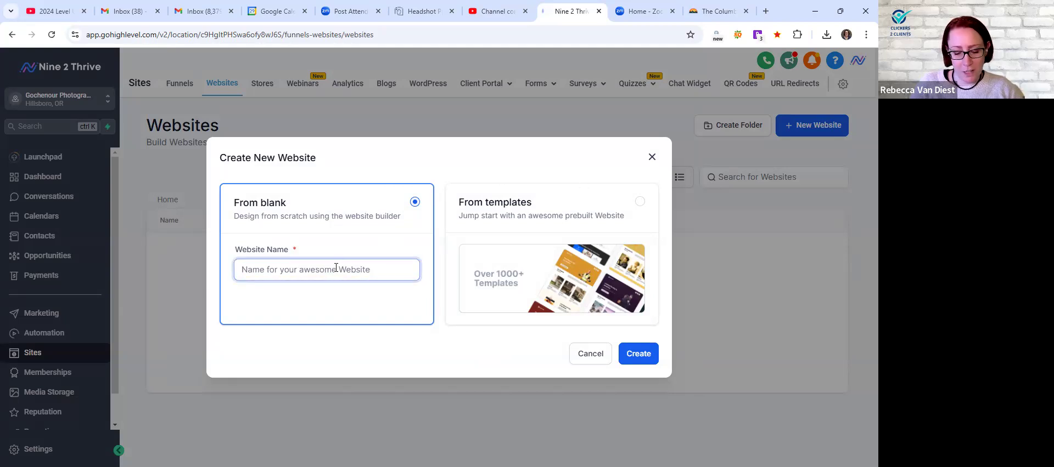
{"action": "type", "text": "H"}
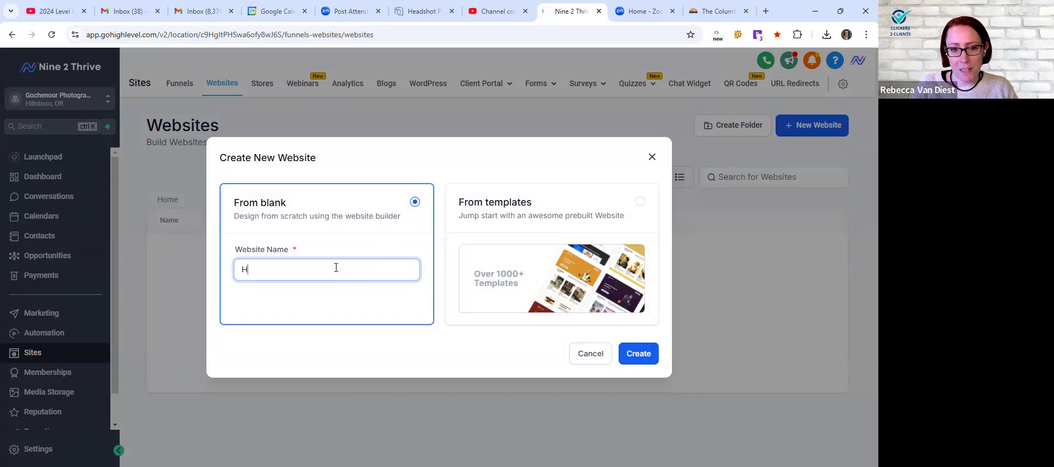
{"action": "type", "text": "ills"}
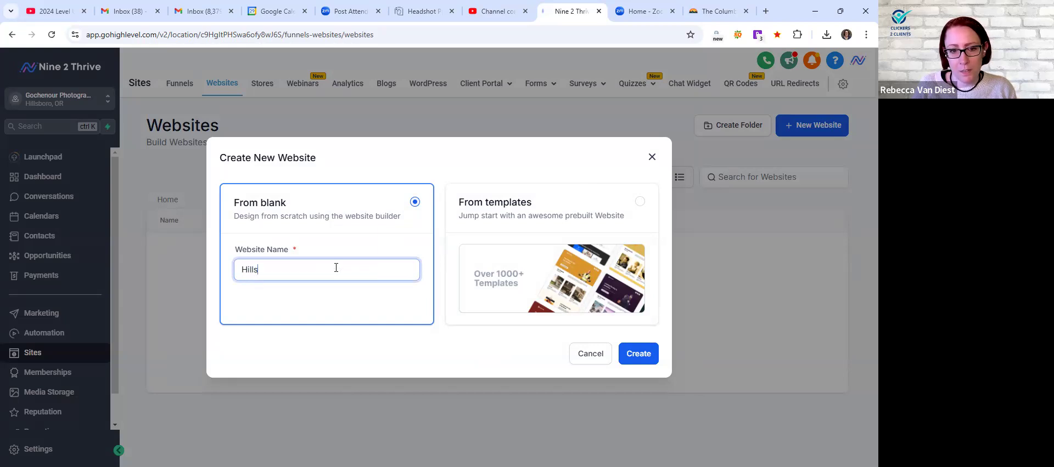
{"action": "type", "text": "boro Headshots"}
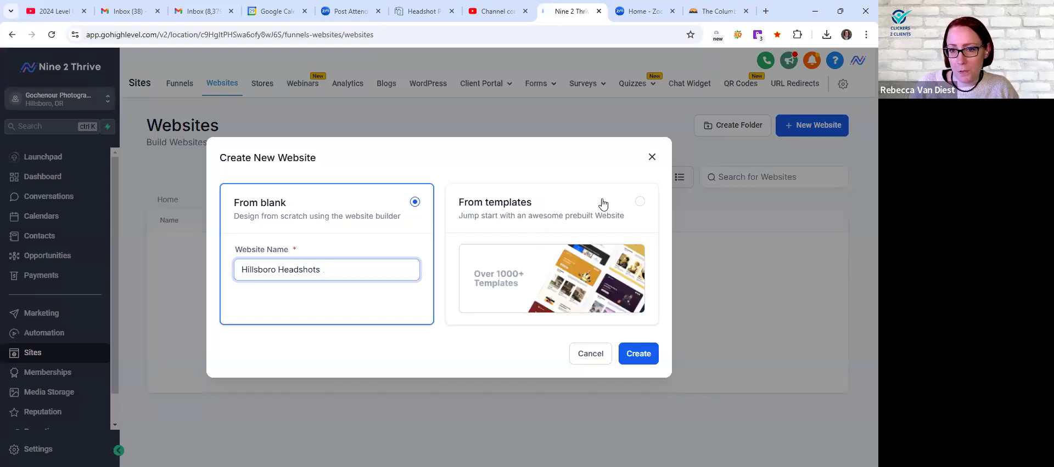
{"action": "left_click", "coordinate": [639, 202]}
{"action": "left_click", "coordinate": [645, 353]}
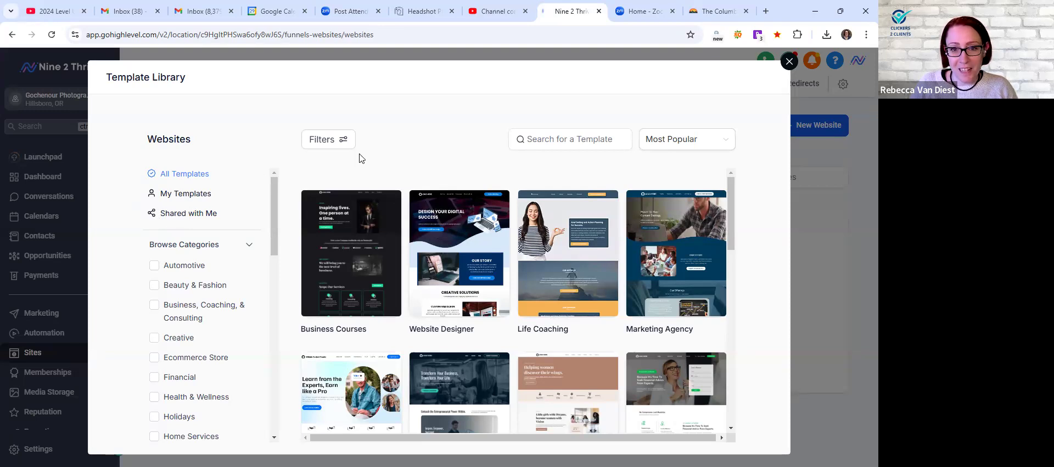
Search the template library for "photography" and browse the matching website templates
{"action": "left_click", "coordinate": [569, 139]}
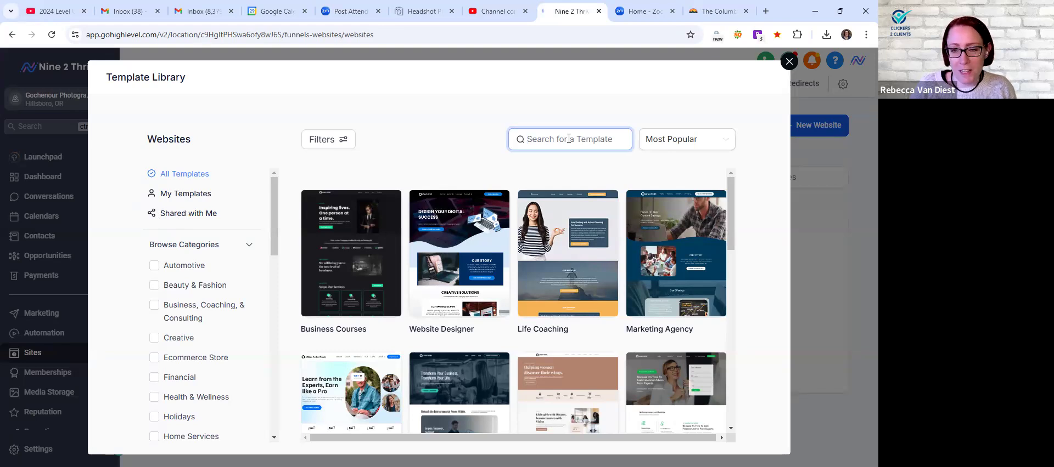
{"action": "type", "text": "photo"}
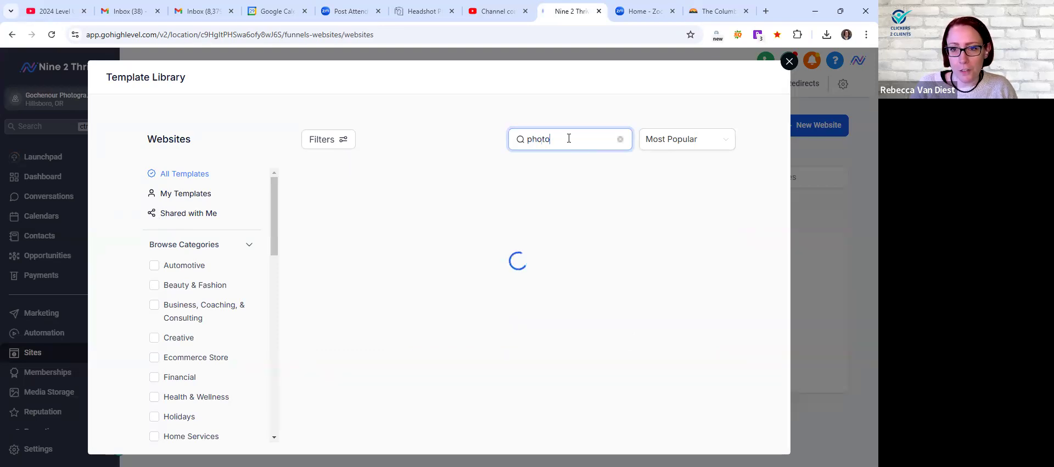
{"action": "type", "text": "grapher"}
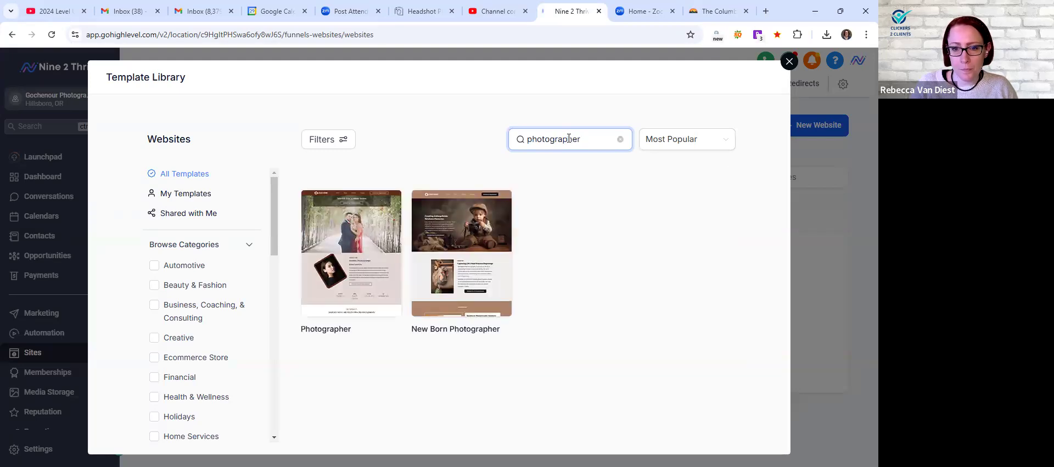
{"action": "key", "text": "BackSpace"}
{"action": "key", "text": "BackSpace"}
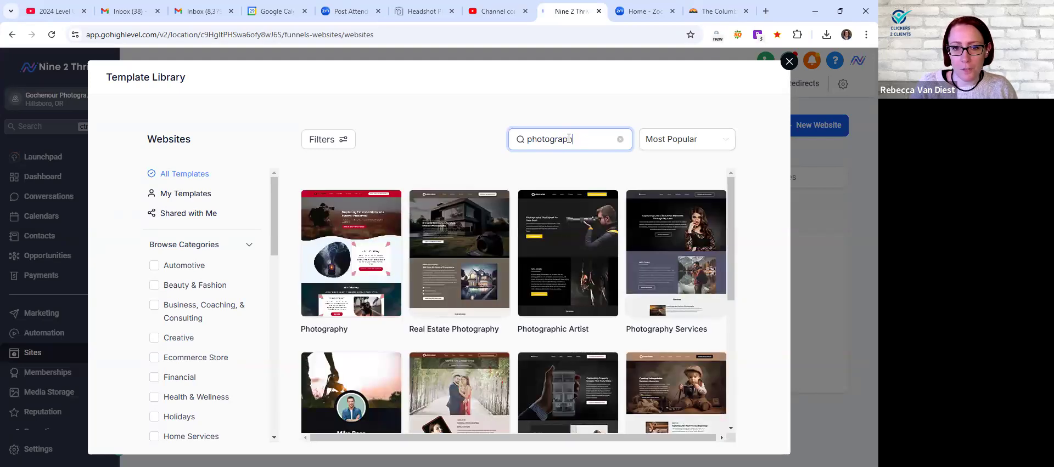
{"action": "type", "text": "y"}
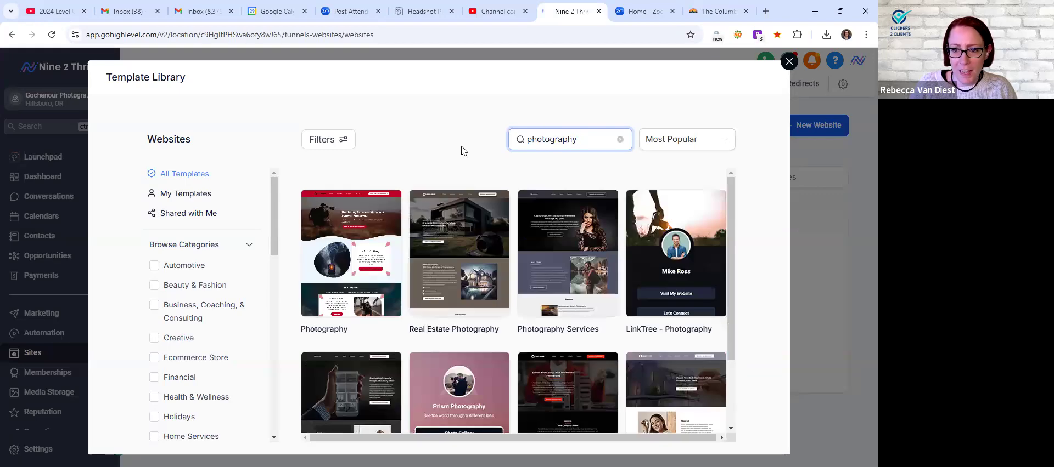
{"action": "scroll", "coordinate": [467, 234], "scroll_direction": "down", "scroll_amount": 2}
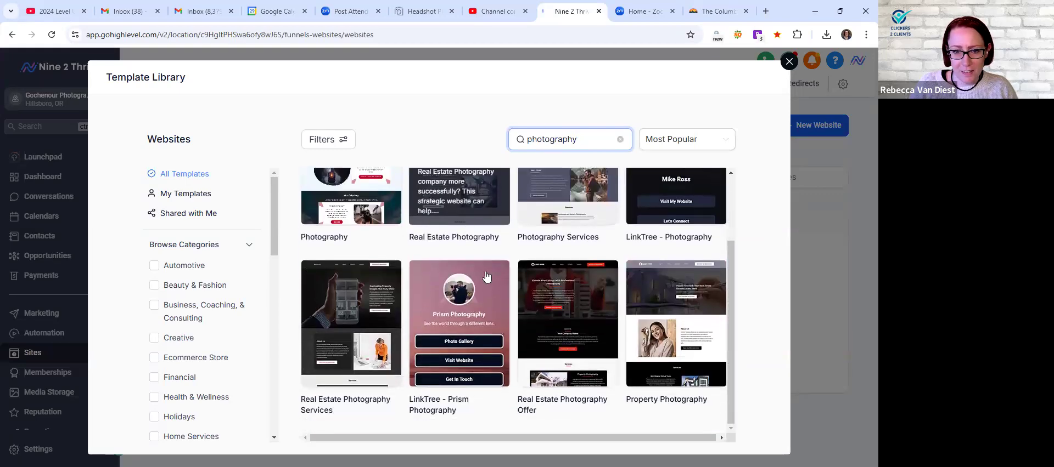
{"action": "scroll", "coordinate": [489, 277], "scroll_direction": "up", "scroll_amount": 2}
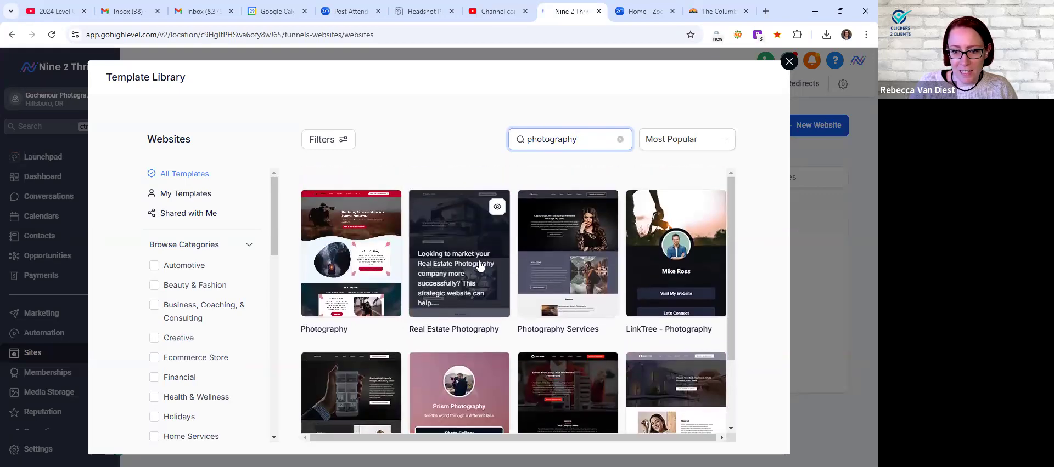
Open the "Photography" website template, review its preview and description, and continue with it for the new website
{"action": "left_click", "coordinate": [356, 239]}
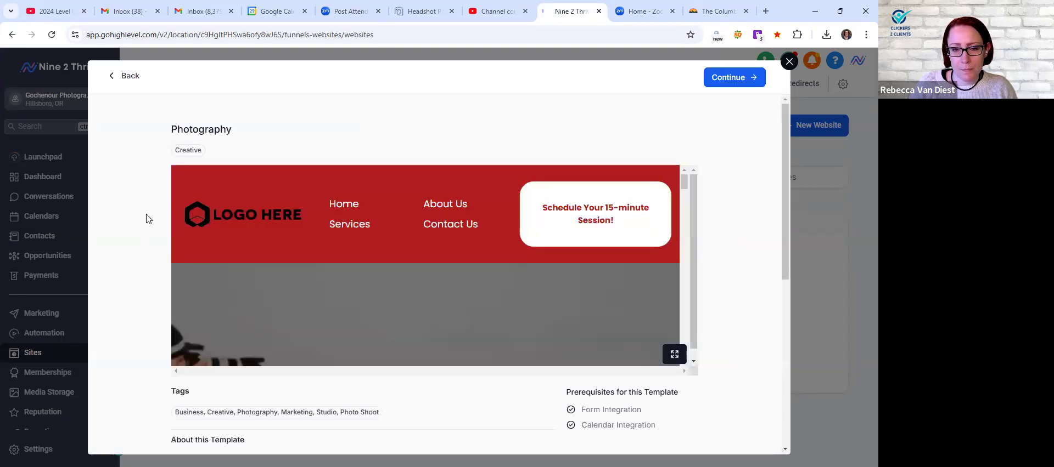
{"action": "left_click", "coordinate": [404, 217]}
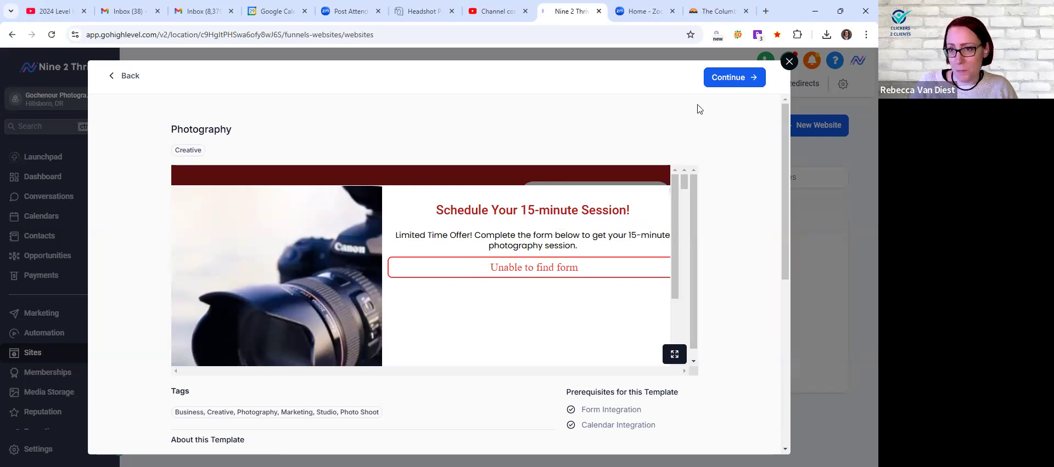
{"action": "scroll", "coordinate": [723, 131], "scroll_direction": "down", "scroll_amount": 4}
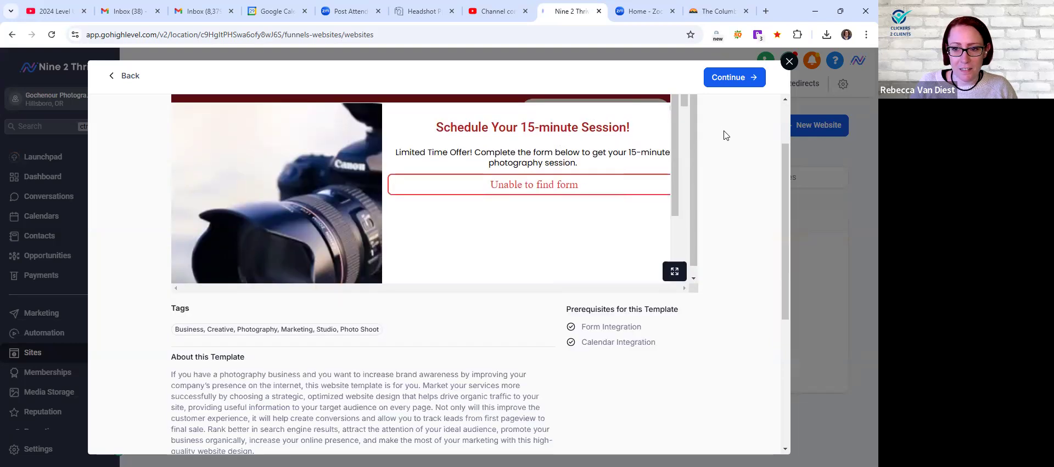
{"action": "scroll", "coordinate": [721, 157], "scroll_direction": "up", "scroll_amount": 4}
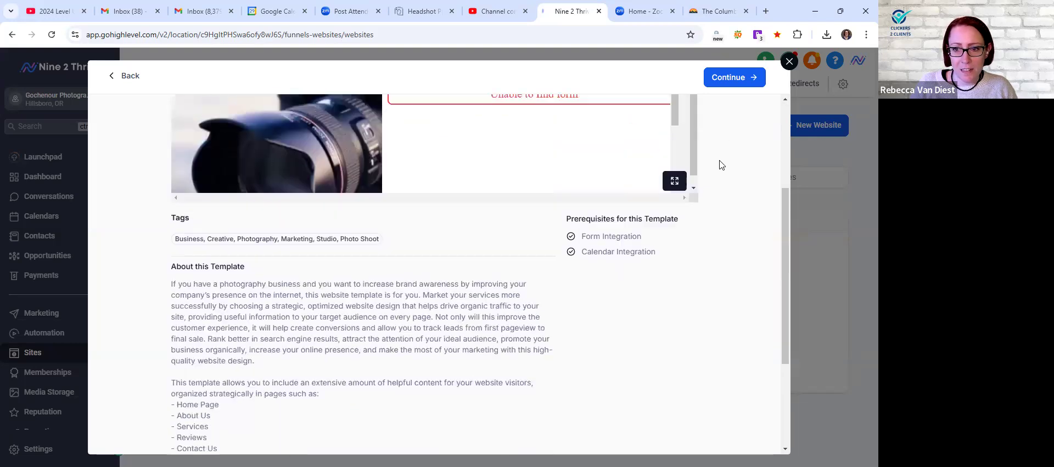
{"action": "left_click", "coordinate": [718, 78]}
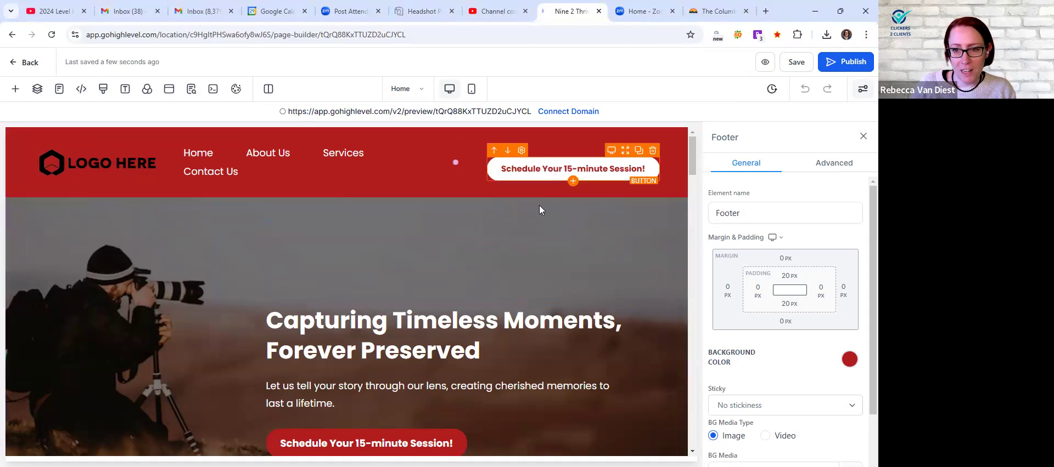
Examine the template home page's header, hero and "Our Journey" sections in the page builder
{"action": "scroll", "coordinate": [585, 294], "scroll_direction": "down", "scroll_amount": 2}
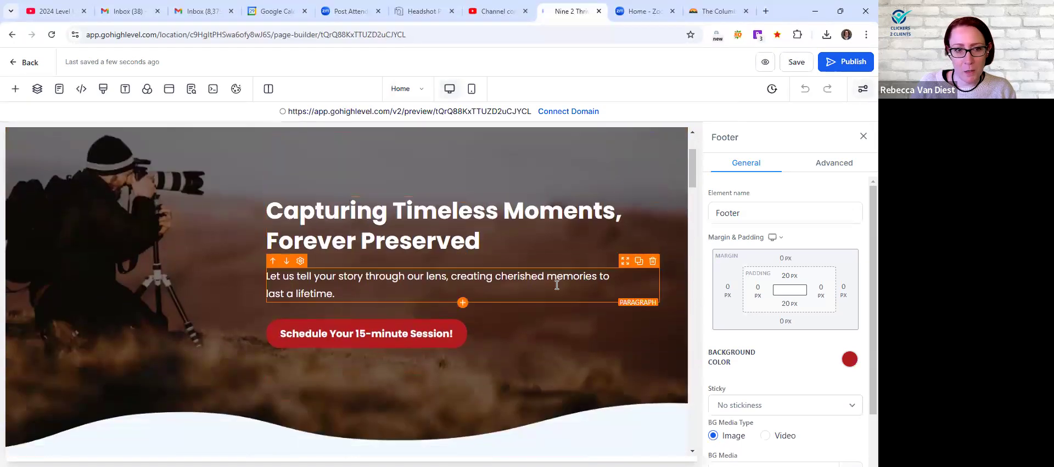
{"action": "scroll", "coordinate": [546, 324], "scroll_direction": "up", "scroll_amount": 2}
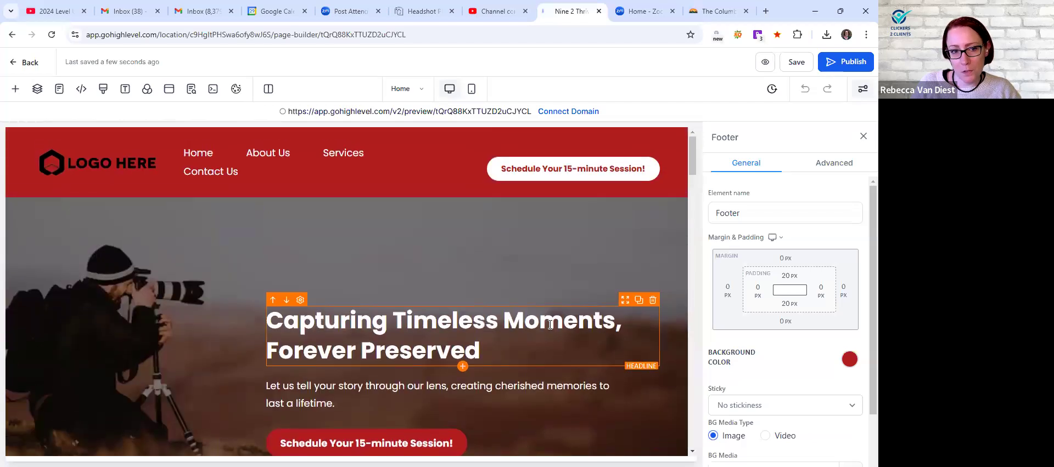
{"action": "scroll", "coordinate": [549, 324], "scroll_direction": "down", "scroll_amount": 2}
{"action": "scroll", "coordinate": [540, 258], "scroll_direction": "up", "scroll_amount": 1}
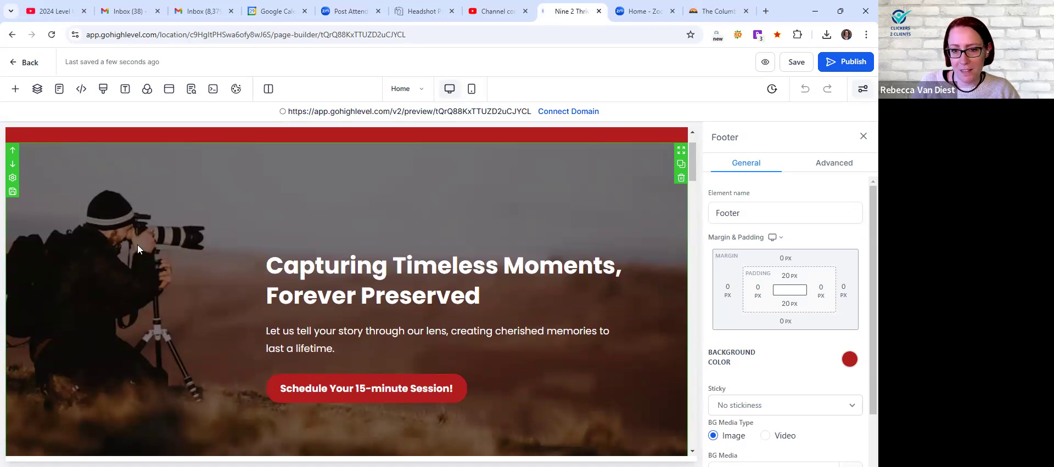
{"action": "scroll", "coordinate": [137, 245], "scroll_direction": "down", "scroll_amount": 4}
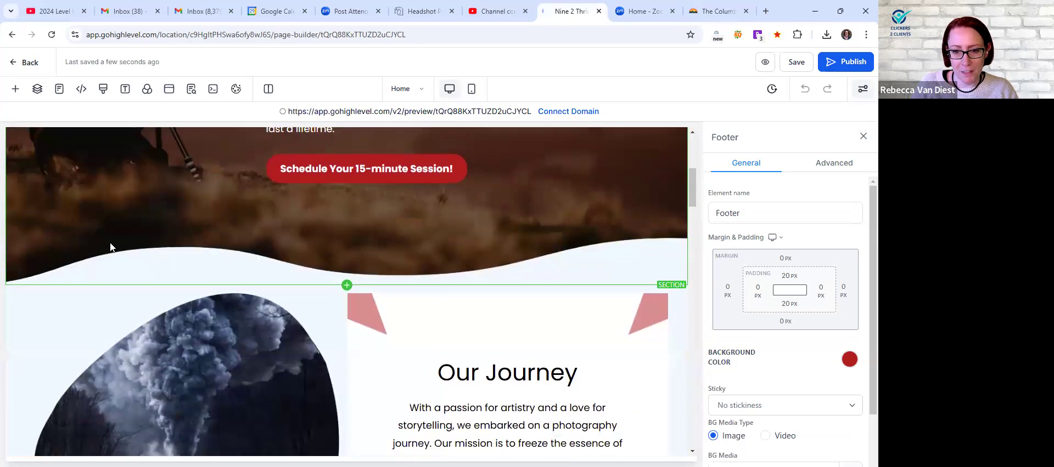
{"action": "scroll", "coordinate": [110, 244], "scroll_direction": "down", "scroll_amount": 4}
{"action": "scroll", "coordinate": [207, 238], "scroll_direction": "up", "scroll_amount": 8}
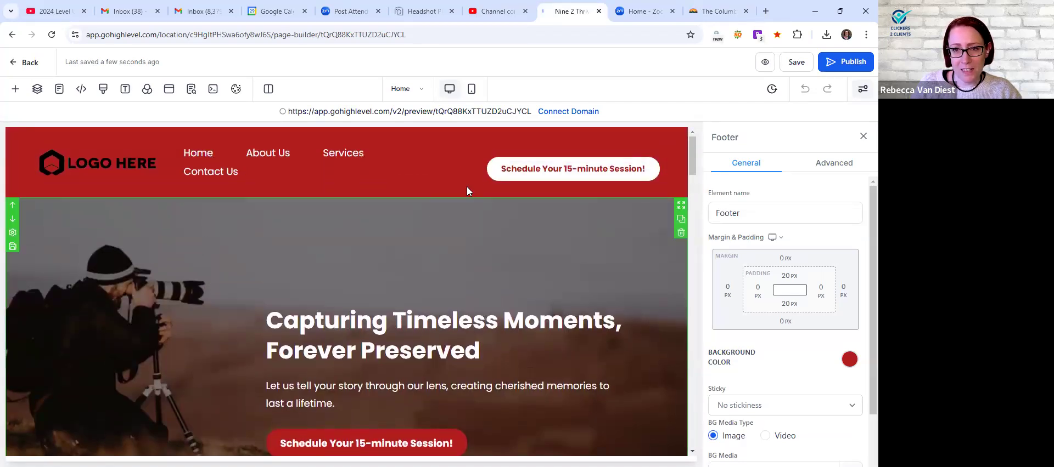
Switch to hillsboroheadshots.com, place its browser tab beside the HighLevel one, and review its headshots, "What's Your Story?" text and quote form
{"action": "key", "text": "ctrl+6"}
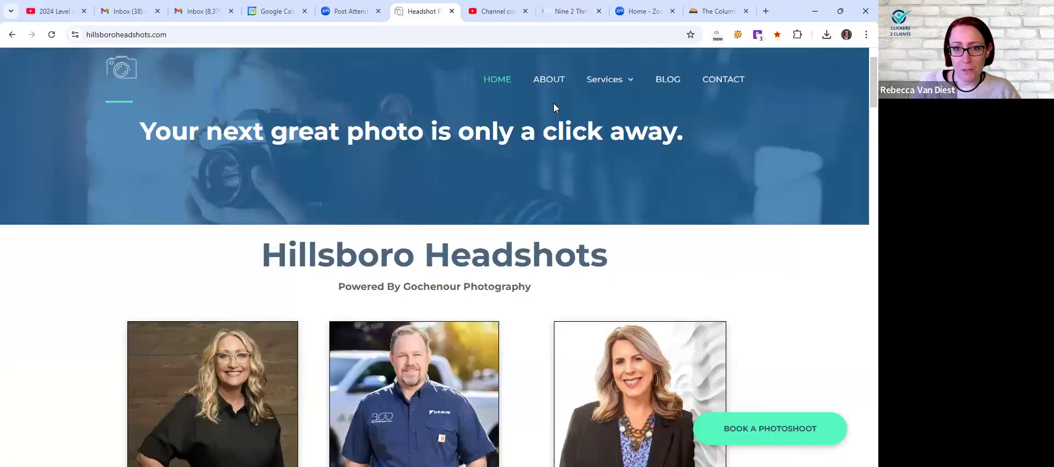
{"action": "key", "text": "ctrl+shift+Page_Down"}
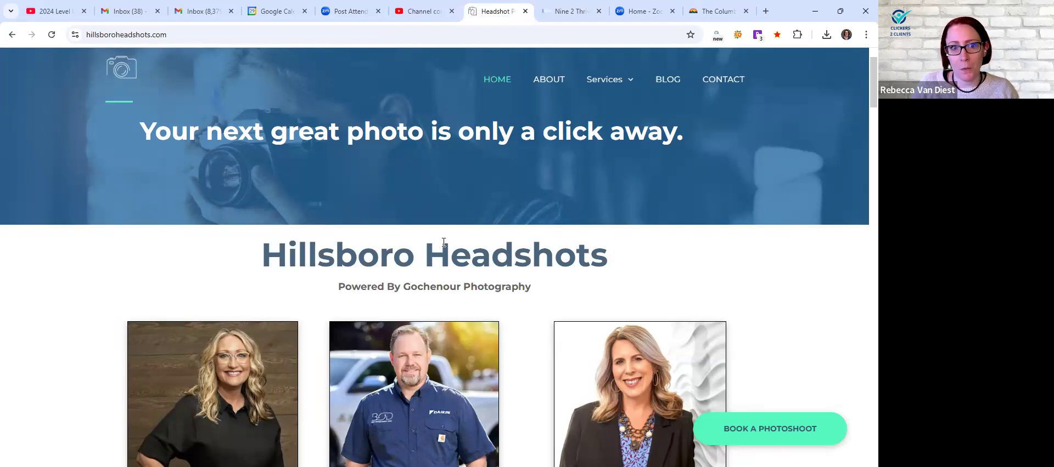
{"action": "scroll", "coordinate": [758, 273], "scroll_direction": "down", "scroll_amount": 9}
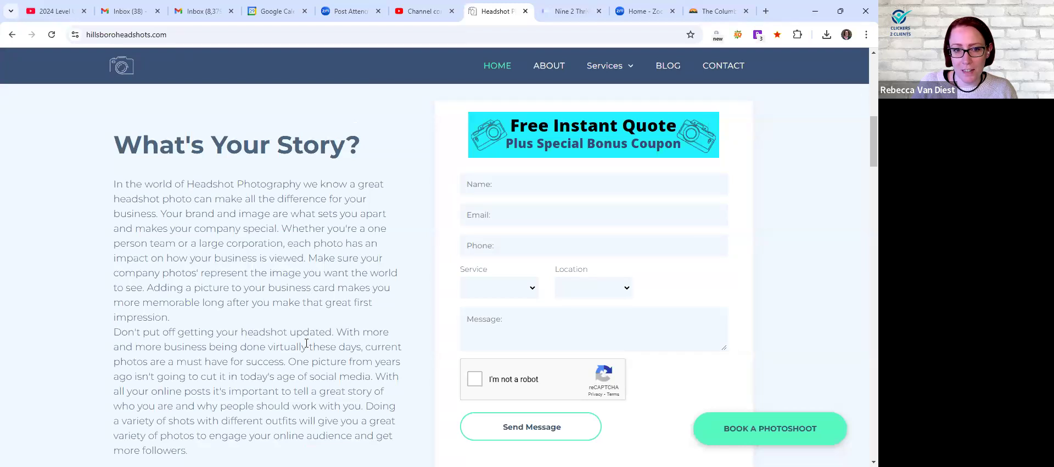
{"action": "scroll", "coordinate": [306, 344], "scroll_direction": "down", "scroll_amount": 3}
{"action": "scroll", "coordinate": [319, 318], "scroll_direction": "up", "scroll_amount": 3}
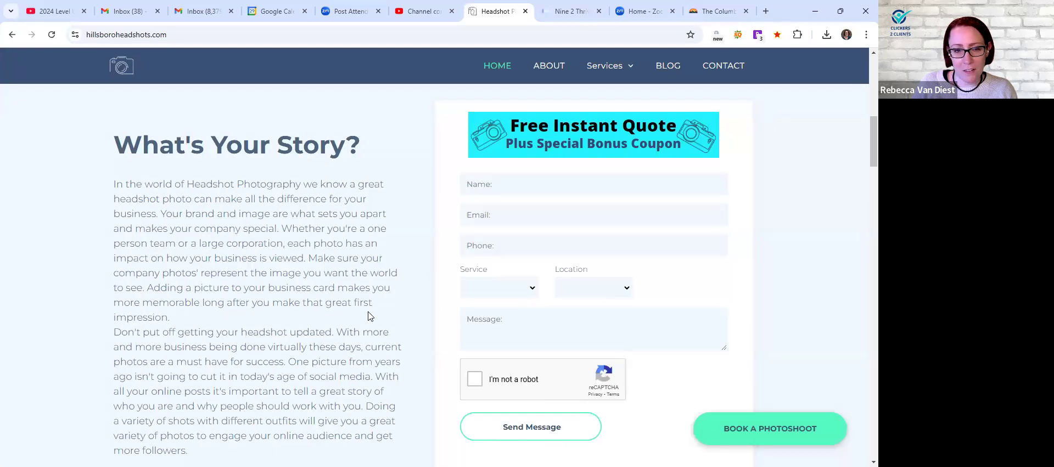
{"action": "scroll", "coordinate": [368, 315], "scroll_direction": "up", "scroll_amount": 5}
{"action": "scroll", "coordinate": [382, 346], "scroll_direction": "down", "scroll_amount": 3}
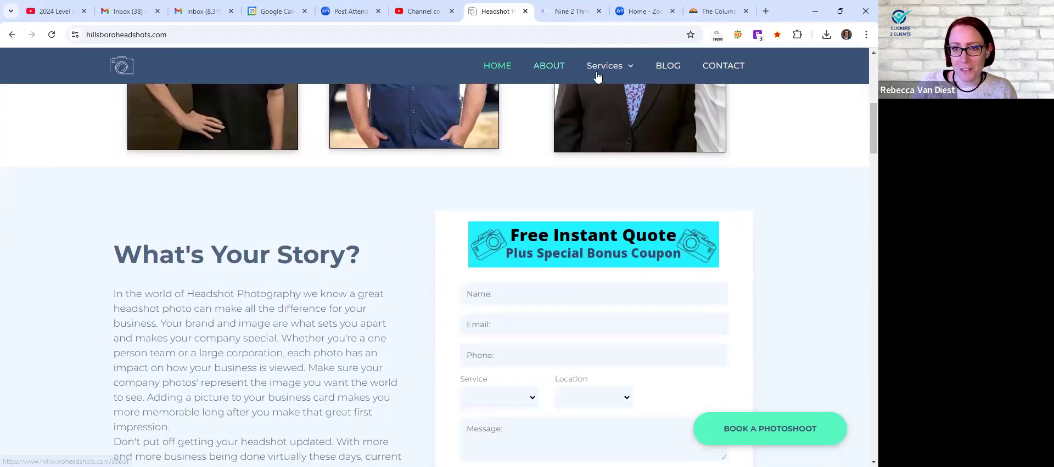
Return to the HighLevel page builder, select the header navigation menu, and open the media library for its brand logo
{"action": "key", "text": "ctrl+Tab"}
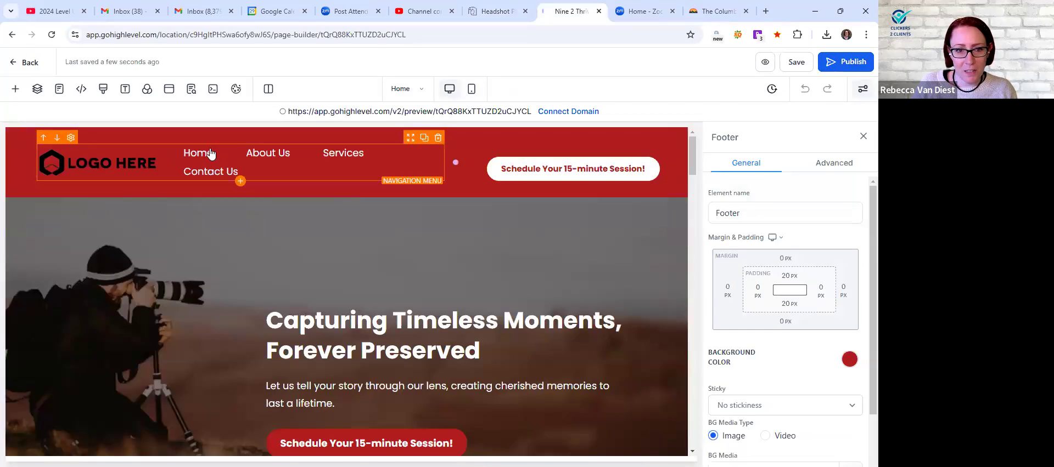
{"action": "left_click", "coordinate": [104, 166]}
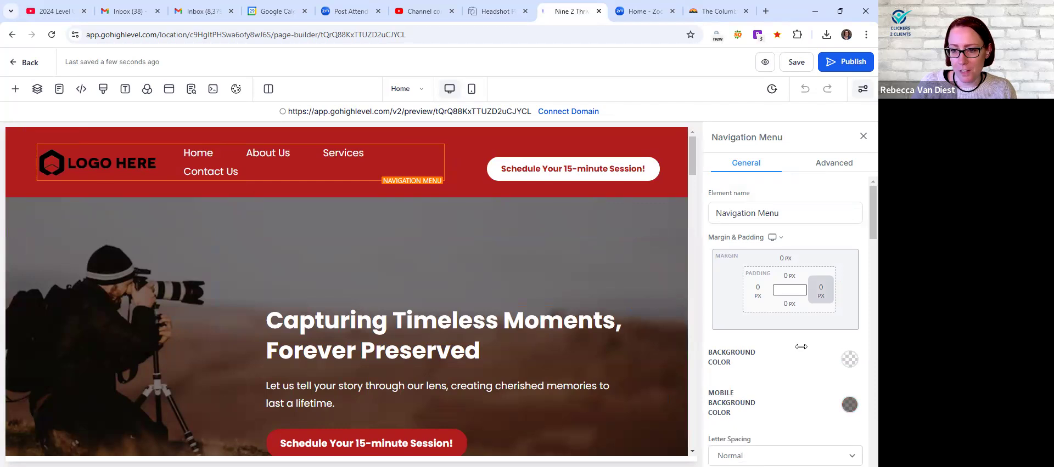
{"action": "scroll", "coordinate": [800, 347], "scroll_direction": "down", "scroll_amount": 2}
{"action": "scroll", "coordinate": [801, 347], "scroll_direction": "down", "scroll_amount": 1}
{"action": "scroll", "coordinate": [802, 337], "scroll_direction": "up", "scroll_amount": 3}
{"action": "scroll", "coordinate": [804, 330], "scroll_direction": "down", "scroll_amount": 3}
{"action": "scroll", "coordinate": [804, 331], "scroll_direction": "down", "scroll_amount": 5}
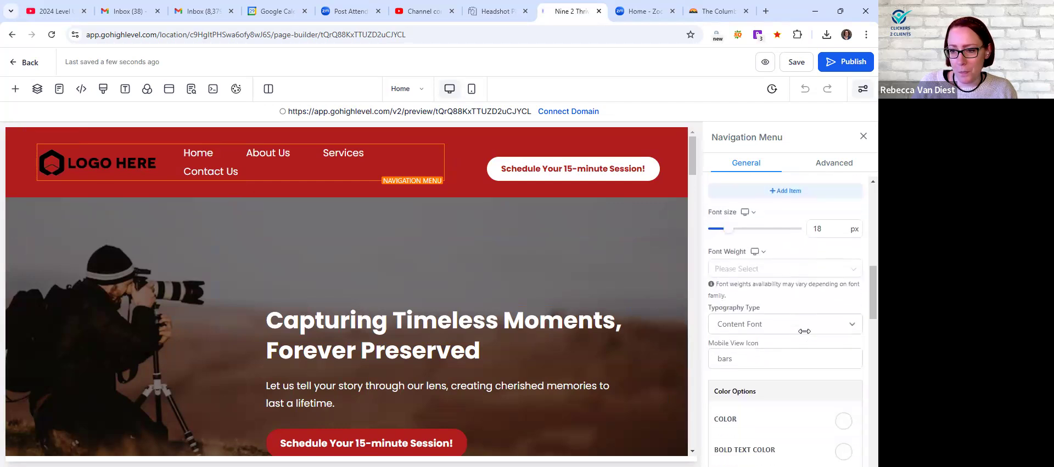
{"action": "scroll", "coordinate": [804, 332], "scroll_direction": "down", "scroll_amount": 8}
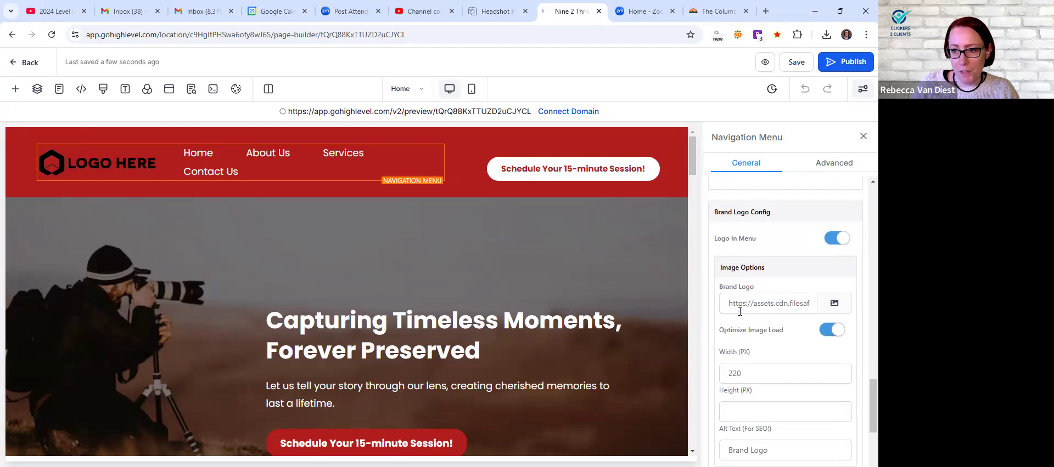
{"action": "scroll", "coordinate": [751, 288], "scroll_direction": "down", "scroll_amount": 1}
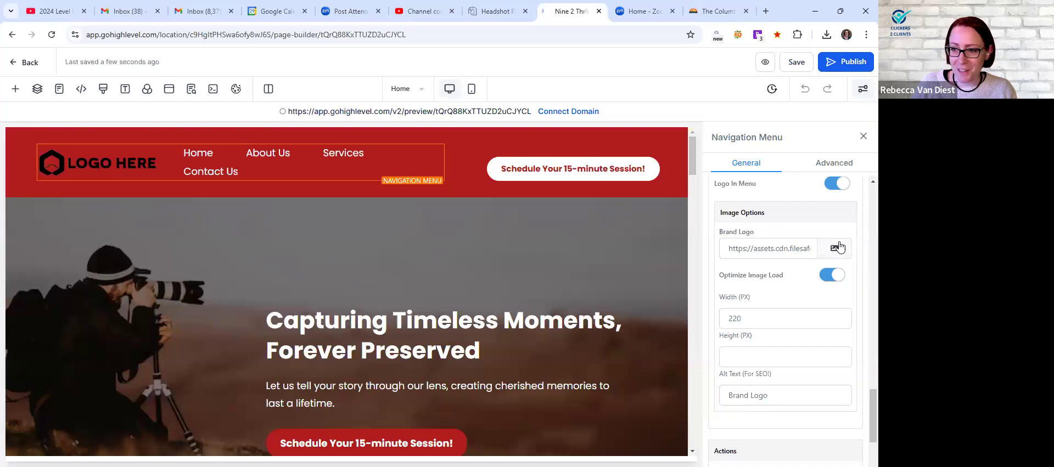
{"action": "left_click", "coordinate": [836, 249]}
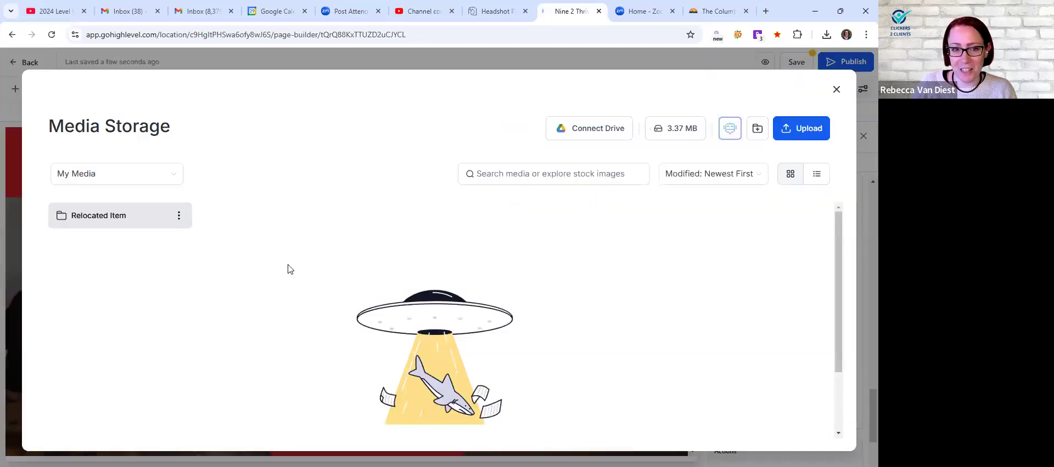
Upload "Hillsboro Headshots Favicon" from the Hillsboro Headshots Website folder on the desktop and use it as the navigation menu's brand logo
{"action": "left_click", "coordinate": [805, 133]}
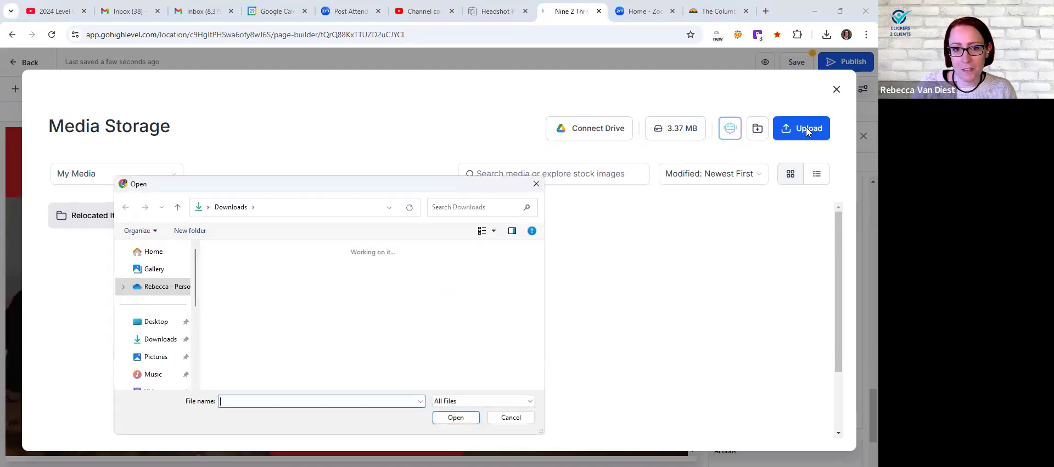
{"action": "left_click", "coordinate": [153, 253]}
{"action": "left_click", "coordinate": [156, 324]}
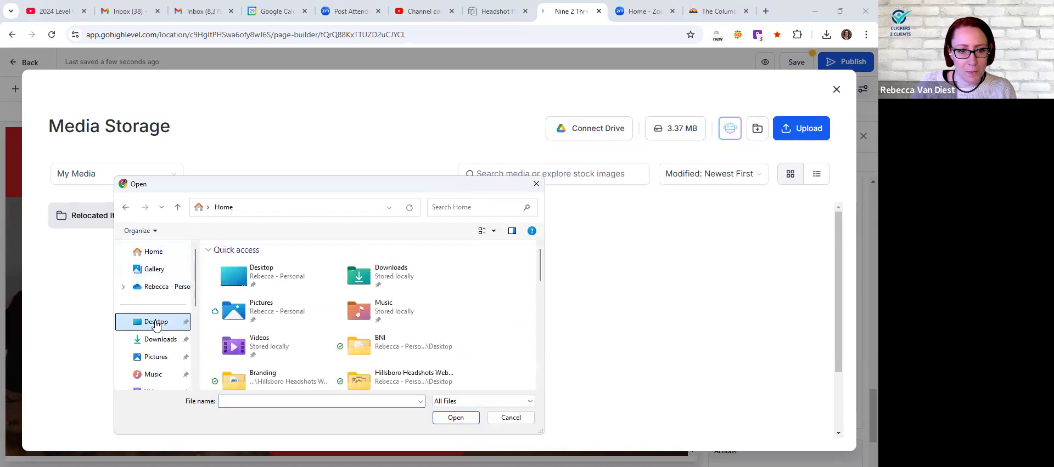
{"action": "double_click", "coordinate": [253, 283]}
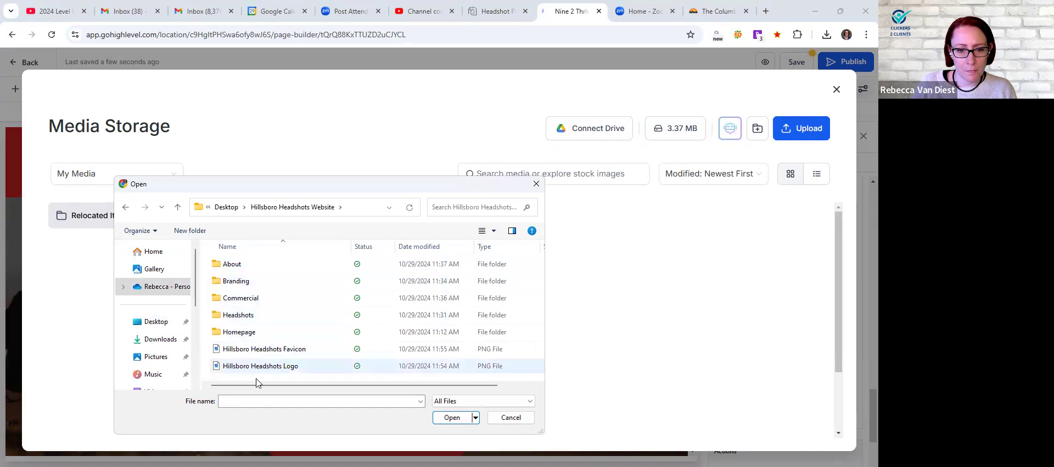
{"action": "double_click", "coordinate": [268, 350]}
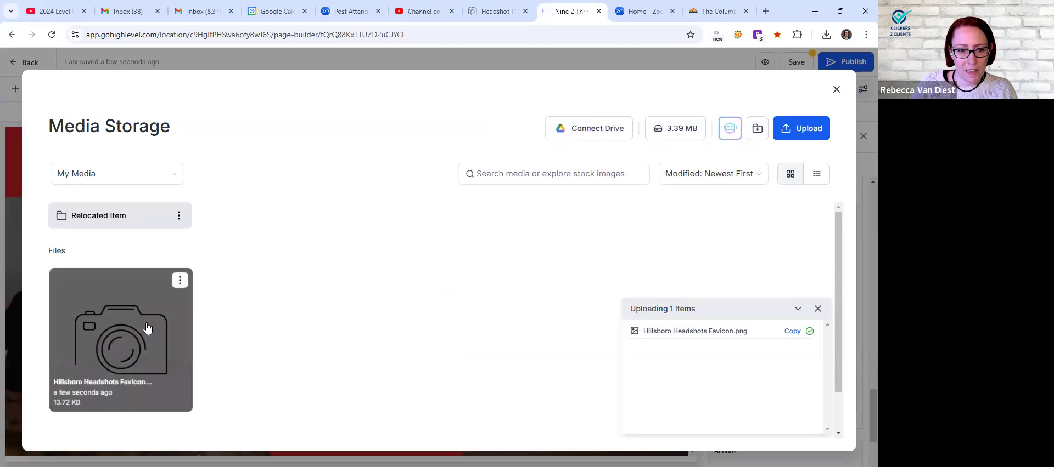
{"action": "left_click", "coordinate": [147, 328]}
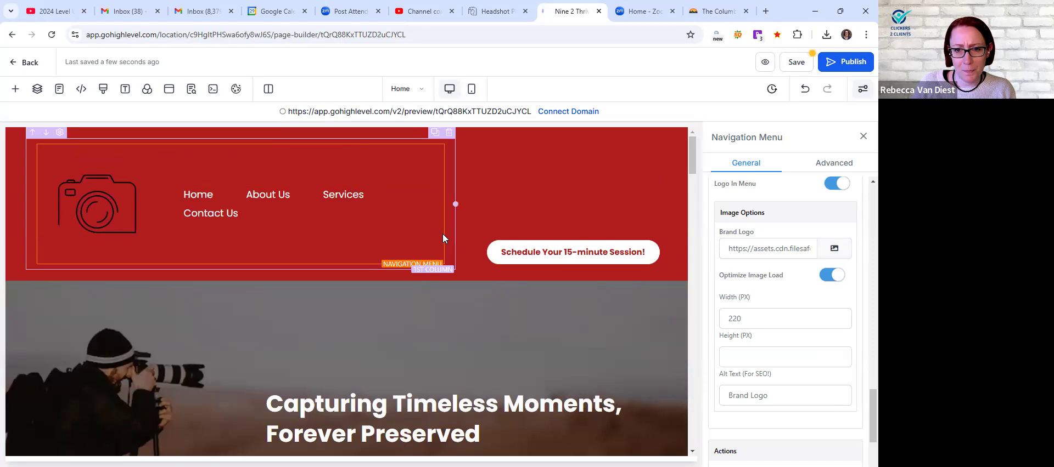
Widen the first column of the header row so all the navigation menu links fit on one line
{"action": "left_click", "coordinate": [506, 195]}
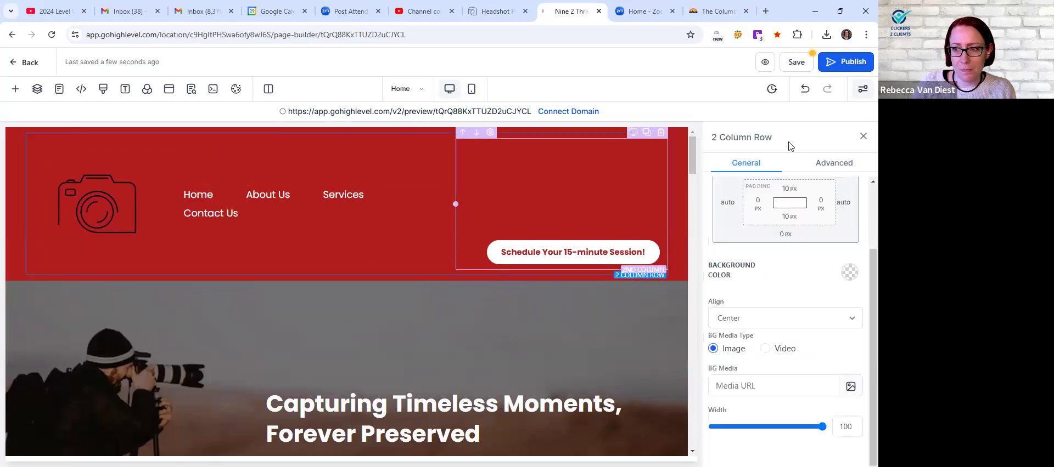
{"action": "left_click", "coordinate": [863, 136]}
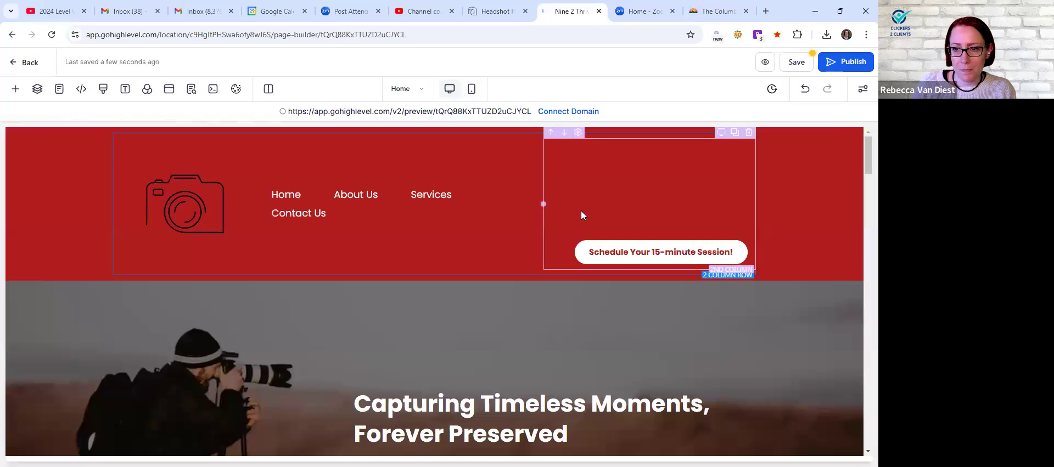
{"action": "left_click_drag", "start_coordinate": [546, 202], "coordinate": [614, 199]}
{"action": "left_click", "coordinate": [366, 213]}
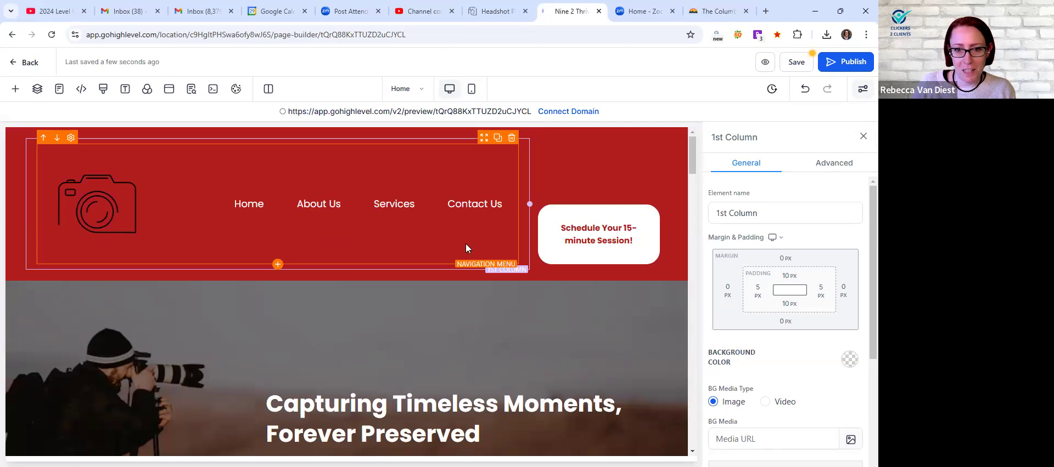
Review the color, text and link settings of the header's "Schedule Your 15-minute Session!" button
{"action": "left_click", "coordinate": [625, 227]}
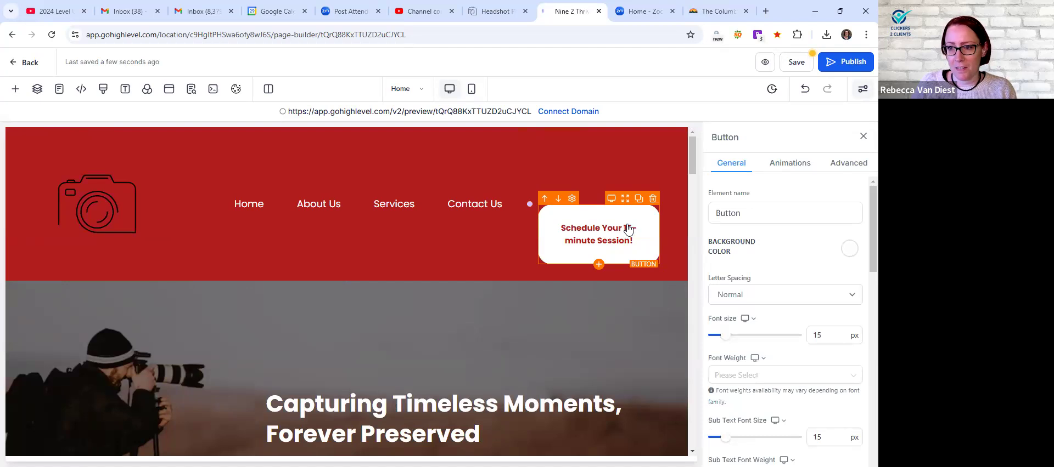
{"action": "scroll", "coordinate": [806, 238], "scroll_direction": "down", "scroll_amount": 6}
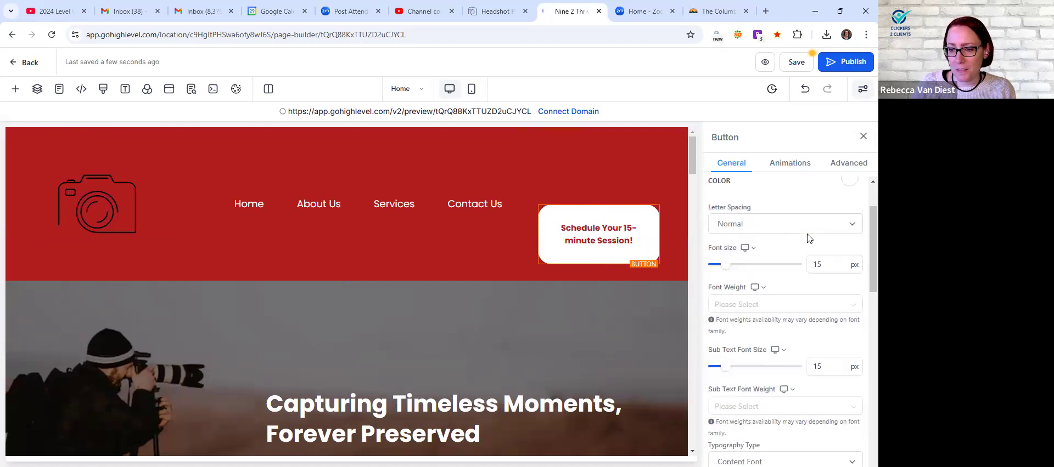
{"action": "scroll", "coordinate": [807, 238], "scroll_direction": "down", "scroll_amount": 3}
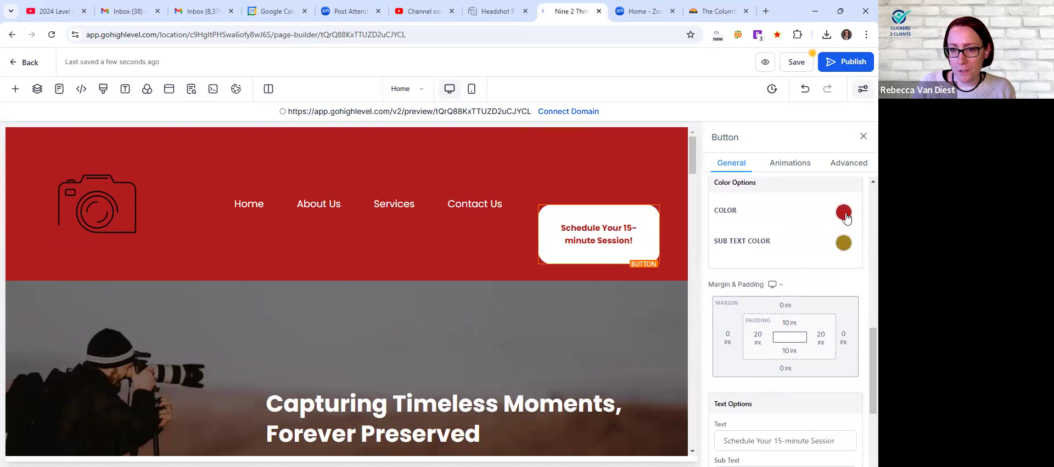
{"action": "scroll", "coordinate": [845, 249], "scroll_direction": "down", "scroll_amount": 2}
{"action": "scroll", "coordinate": [845, 249], "scroll_direction": "down", "scroll_amount": 1}
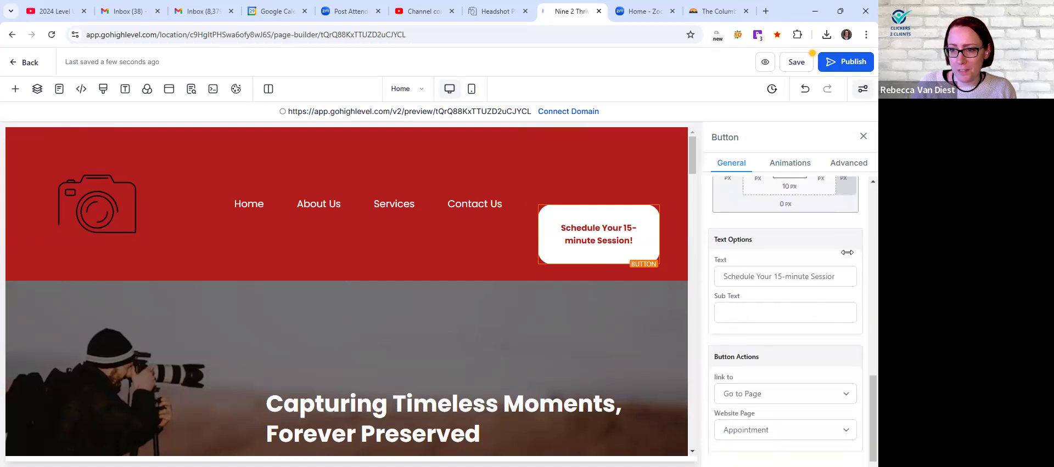
{"action": "scroll", "coordinate": [847, 252], "scroll_direction": "down", "scroll_amount": 1}
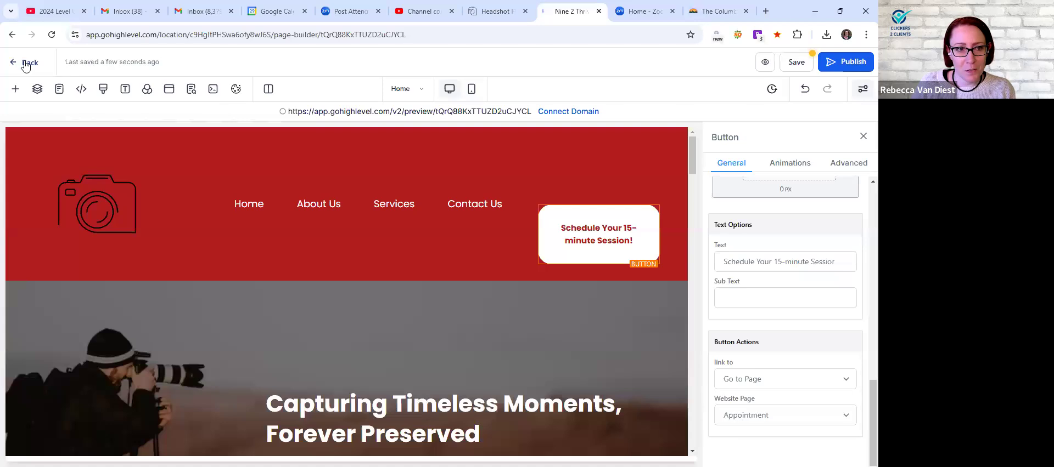
Save the Home page together with its global section changes, and return to the Photography website's page list
{"action": "left_click", "coordinate": [25, 62]}
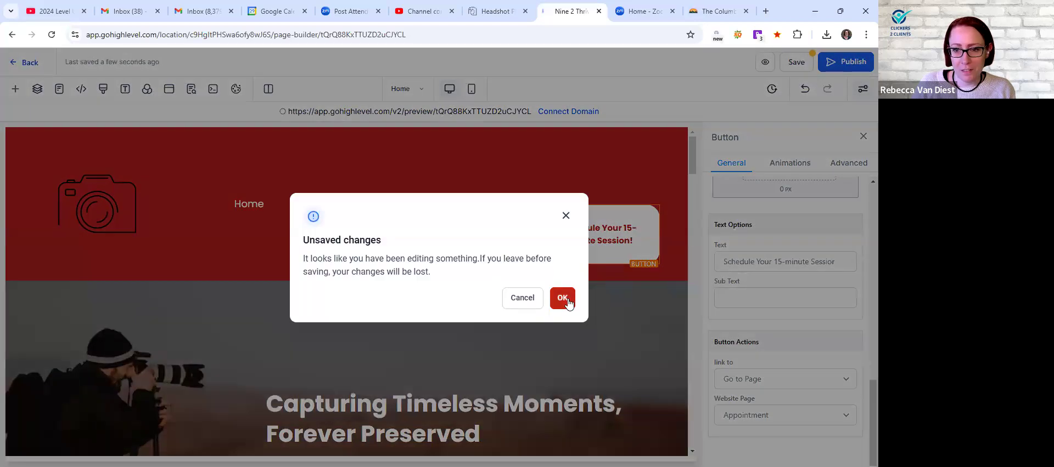
{"action": "left_click", "coordinate": [515, 300]}
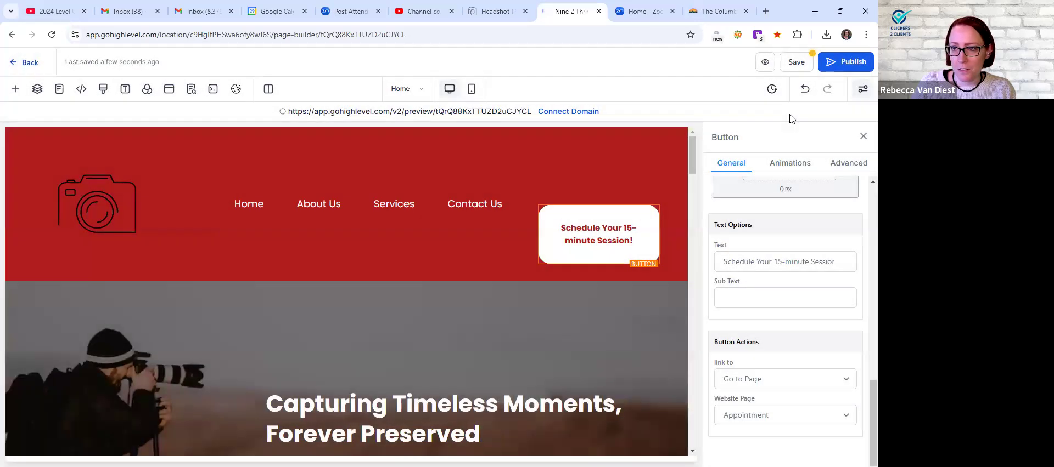
{"action": "left_click", "coordinate": [795, 62]}
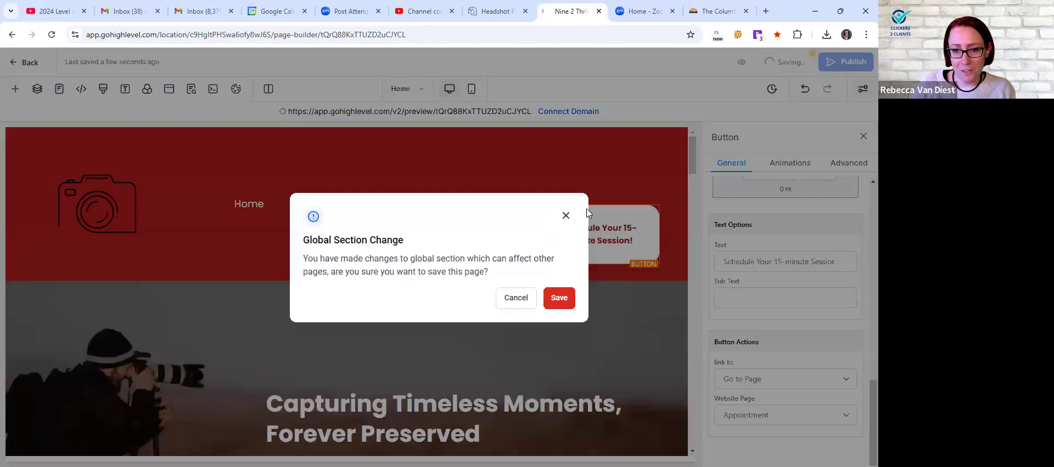
{"action": "left_click", "coordinate": [568, 296]}
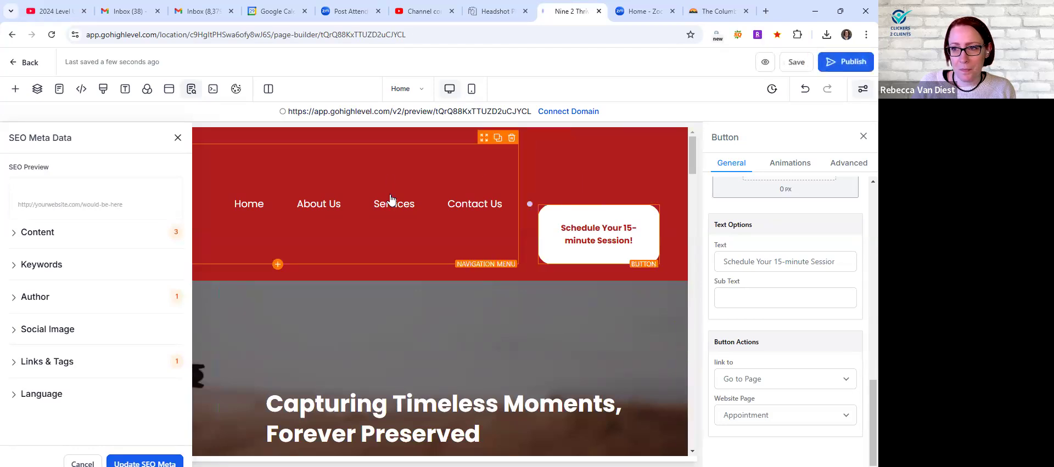
{"action": "left_click", "coordinate": [29, 65]}
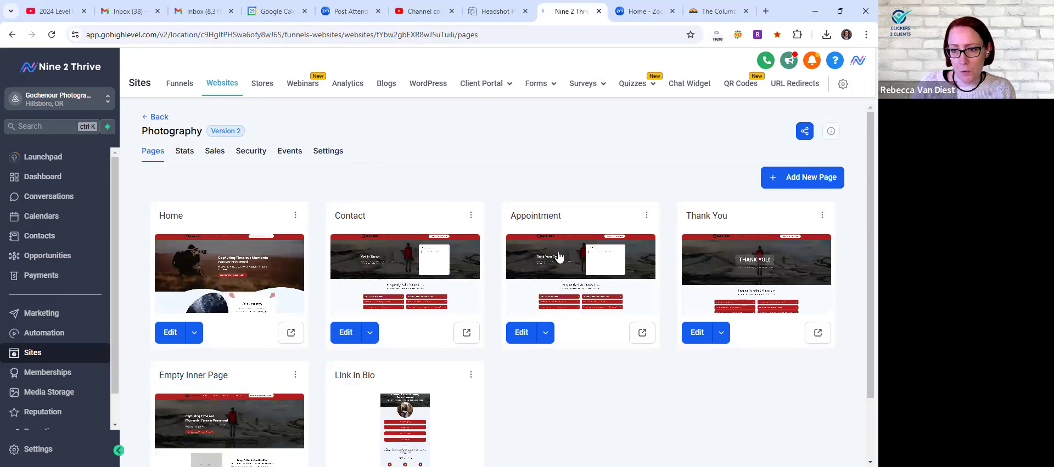
Look over the template's pages, reopen the Home page in the page builder, and show its list of main pages
{"action": "scroll", "coordinate": [742, 297], "scroll_direction": "down", "scroll_amount": 2}
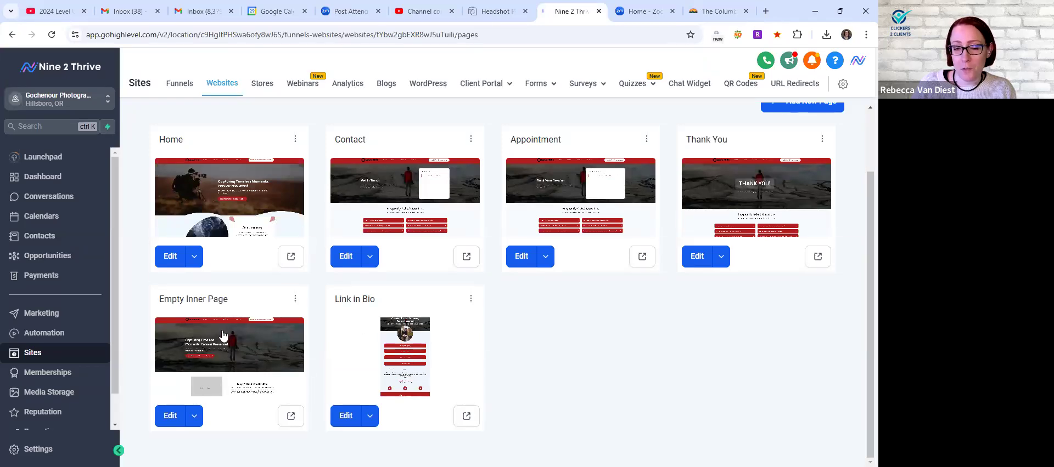
{"action": "scroll", "coordinate": [496, 357], "scroll_direction": "up", "scroll_amount": 2}
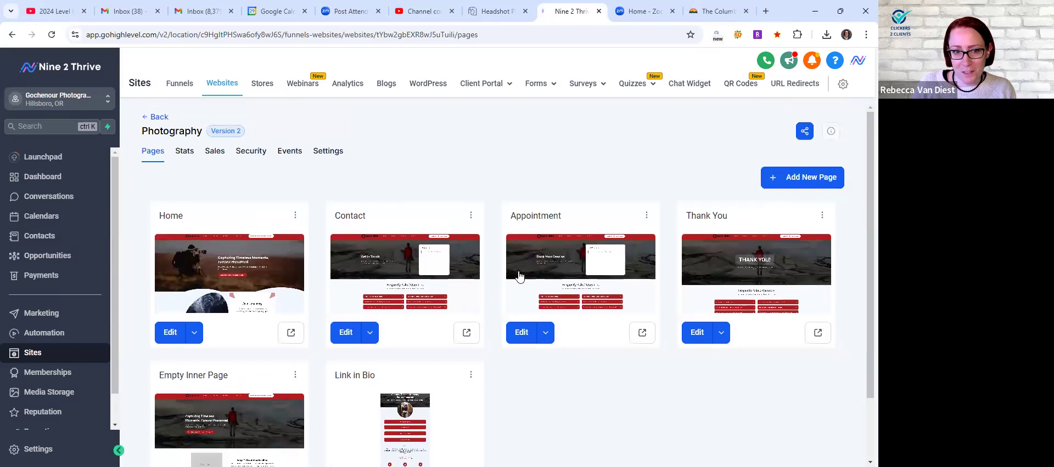
{"action": "left_click", "coordinate": [265, 260]}
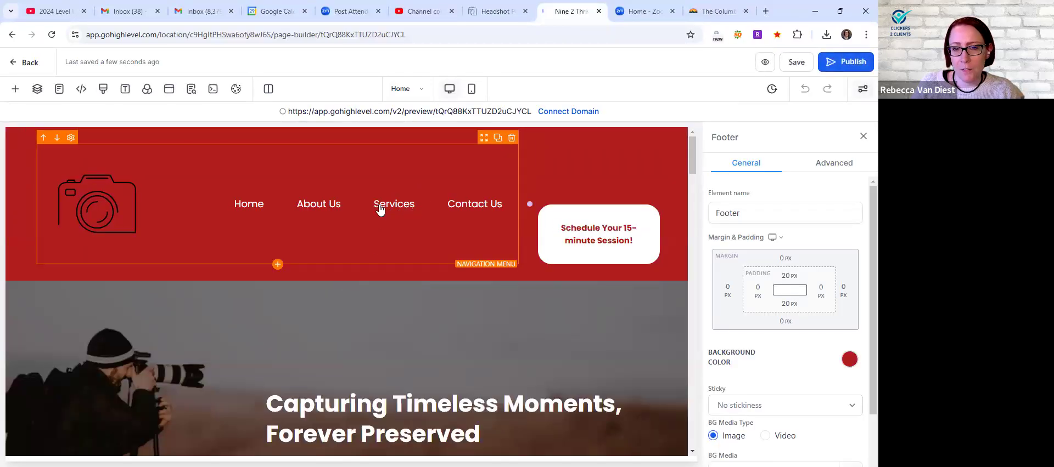
{"action": "left_click", "coordinate": [421, 89]}
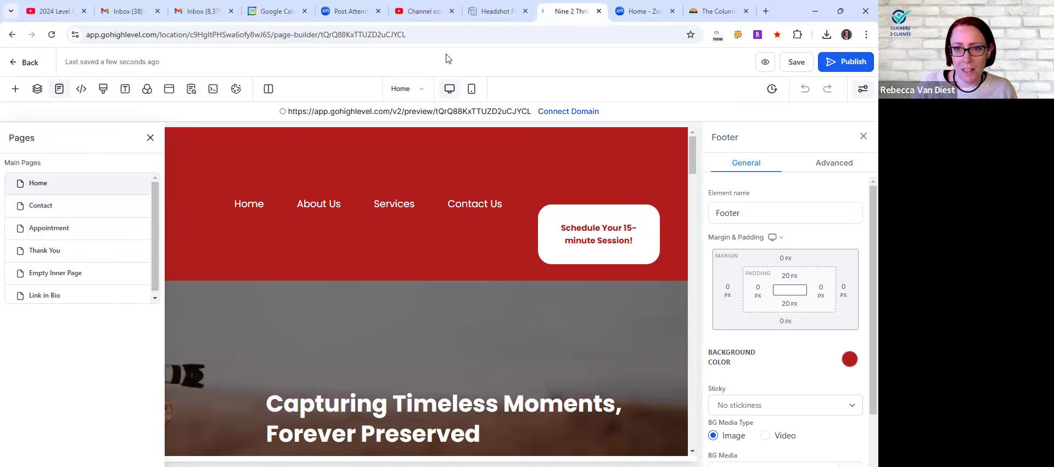
Switch to the existing Hillsboro Headshots website and check the entries in its Services menu
{"action": "left_click", "coordinate": [494, 11]}
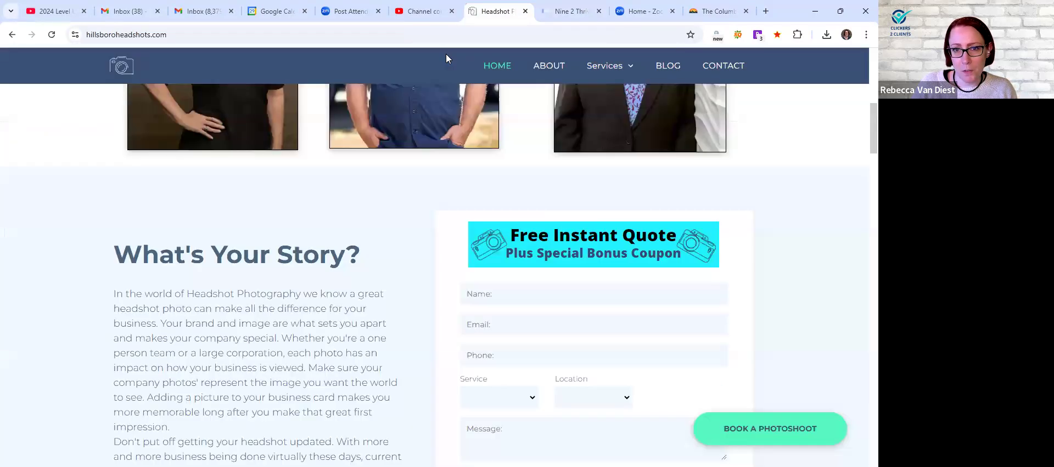
{"action": "mouse_move", "coordinate": [605, 71]}
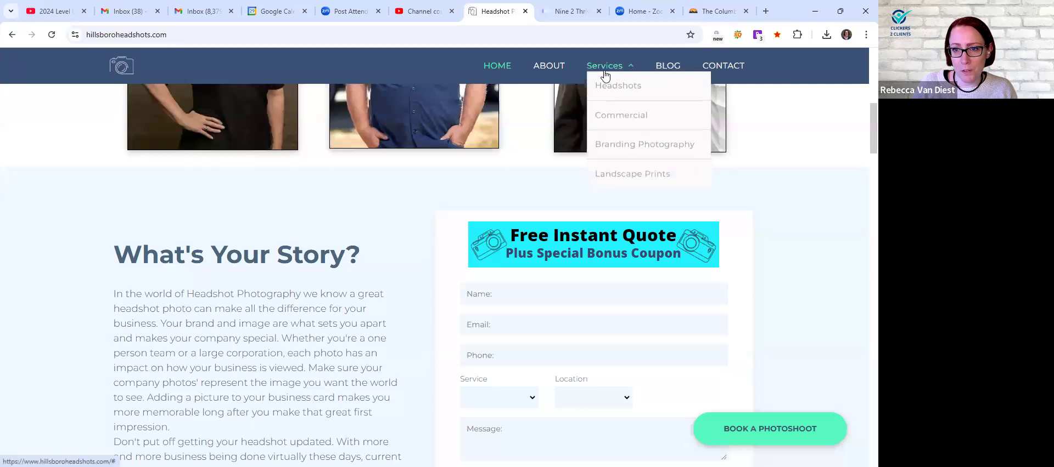
{"action": "left_click", "coordinate": [621, 175]}
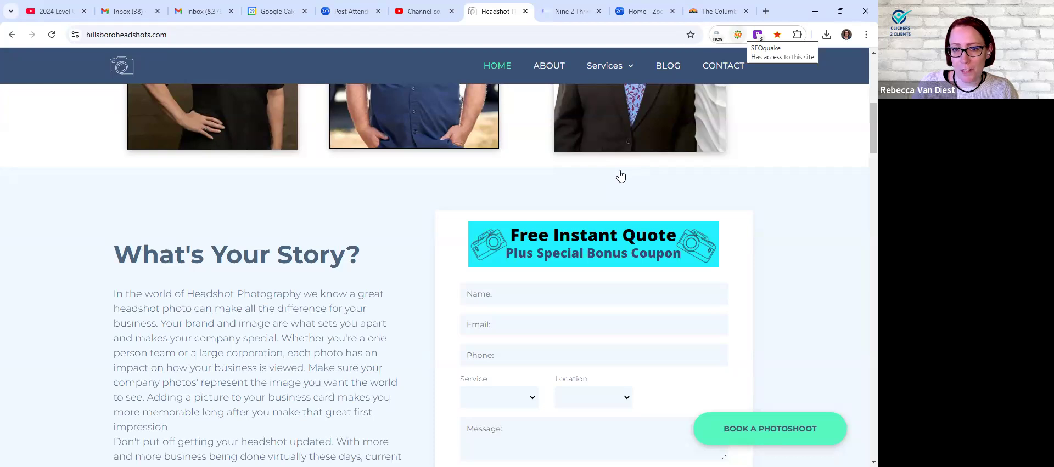
{"action": "left_click", "coordinate": [738, 35]}
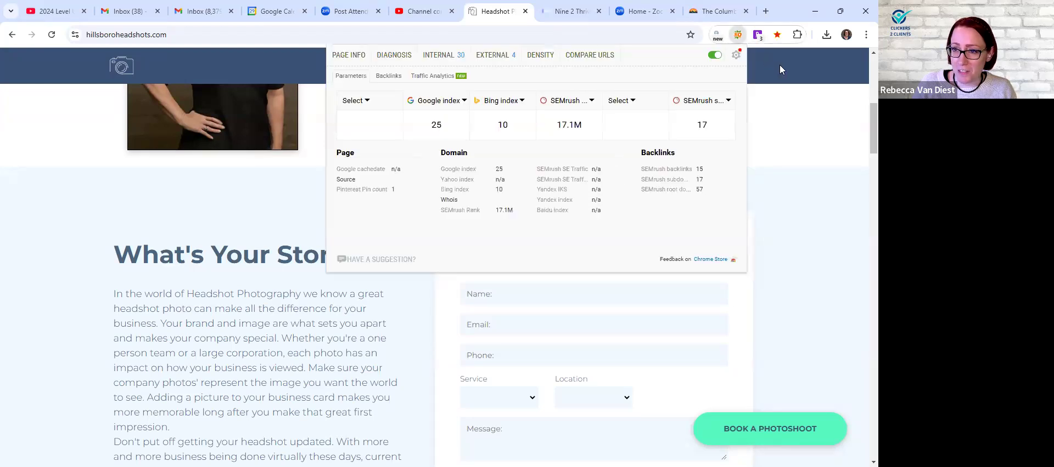
{"action": "key", "text": "Escape"}
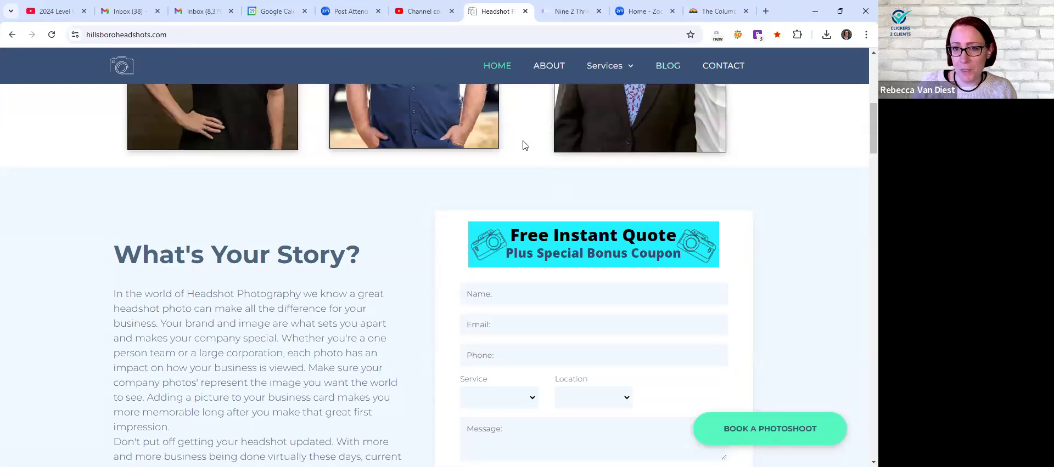
{"action": "mouse_move", "coordinate": [570, 51]}
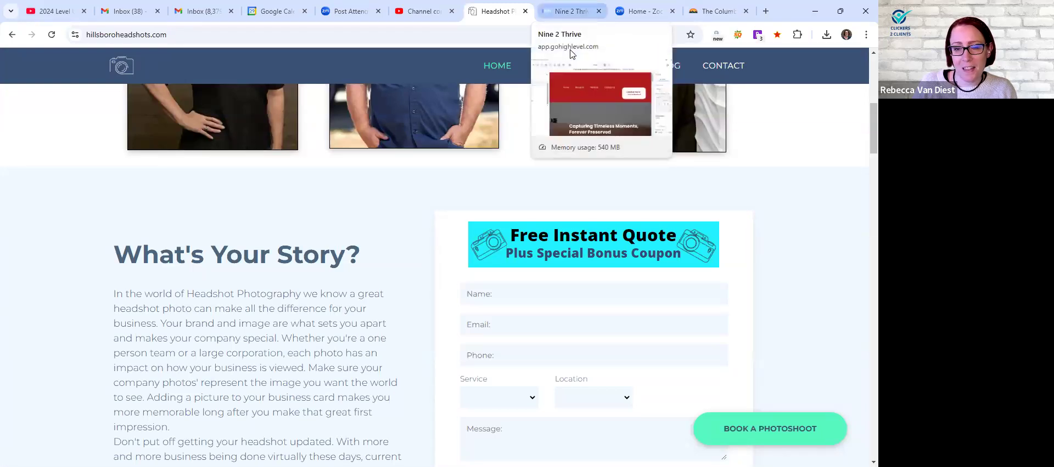
Check the template's hero section, then copy the banner headline "Your next great photo is only a click away." from the existing site
{"action": "left_click", "coordinate": [570, 11]}
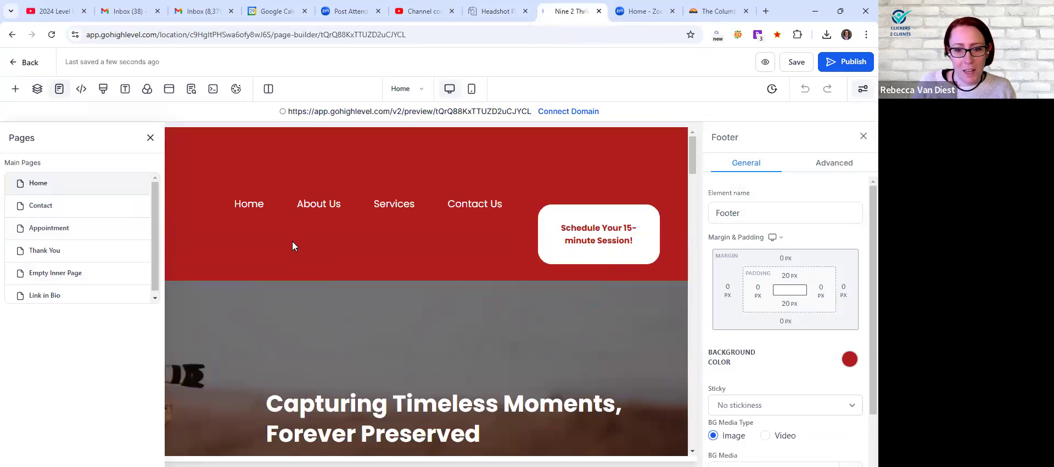
{"action": "scroll", "coordinate": [310, 288], "scroll_direction": "down", "scroll_amount": 3}
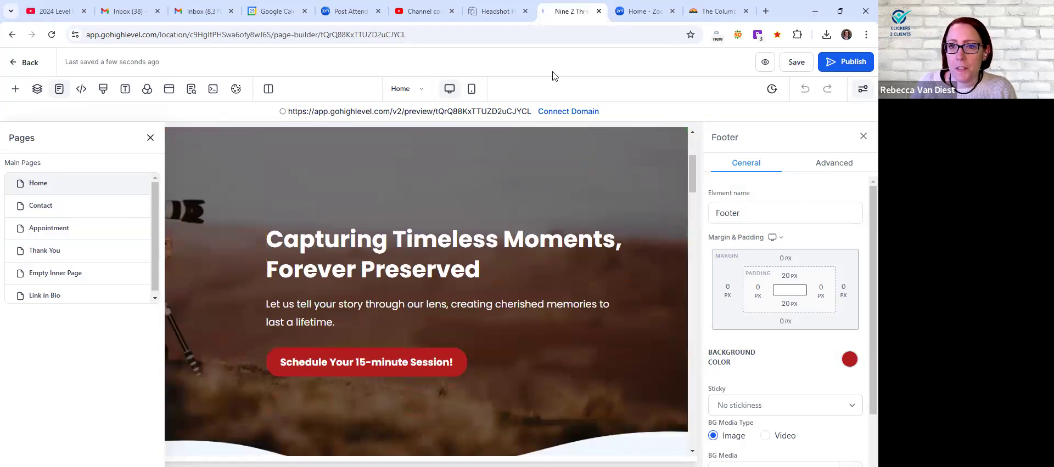
{"action": "key", "text": "ctrl+shift+Tab"}
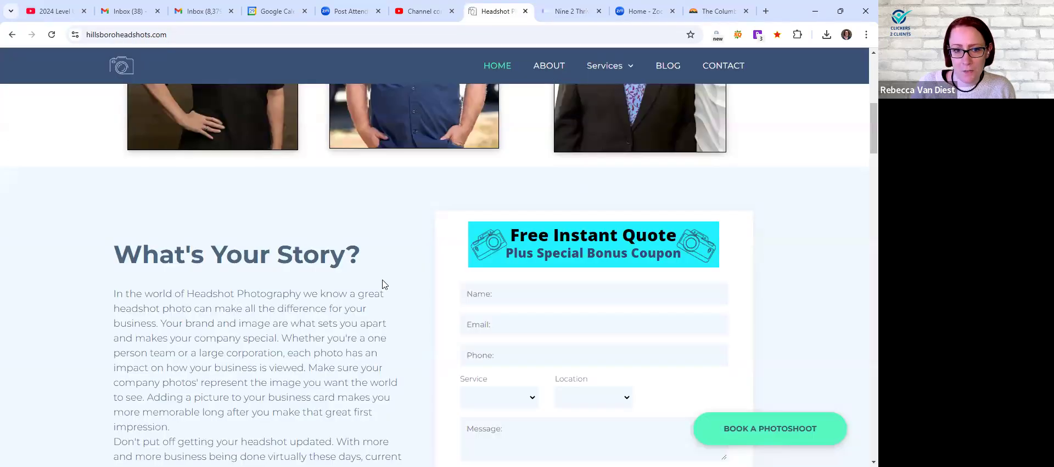
{"action": "left_click_drag", "start_coordinate": [366, 260], "coordinate": [123, 261]}
{"action": "scroll", "coordinate": [338, 185], "scroll_direction": "up", "scroll_amount": 6}
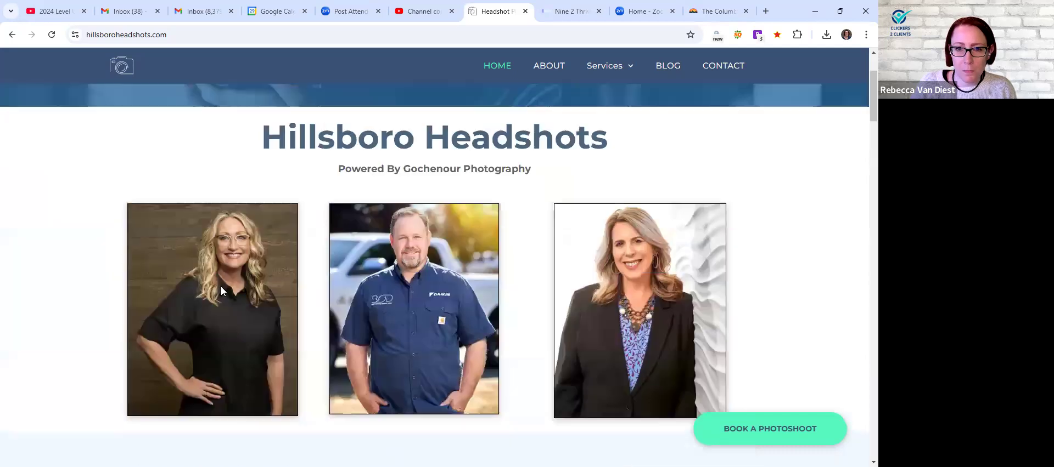
{"action": "triple_click", "coordinate": [344, 131]}
{"action": "key", "text": "ctrl+c"}
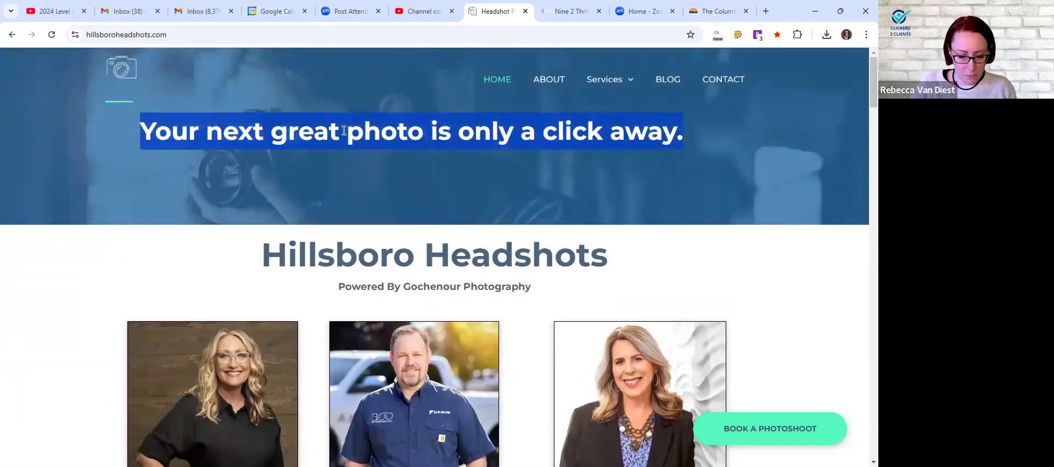
Replace the Home page's hero headline with "Your next great photo is only a click away." and close the list of pages
{"action": "key", "text": "ctrl+Tab"}
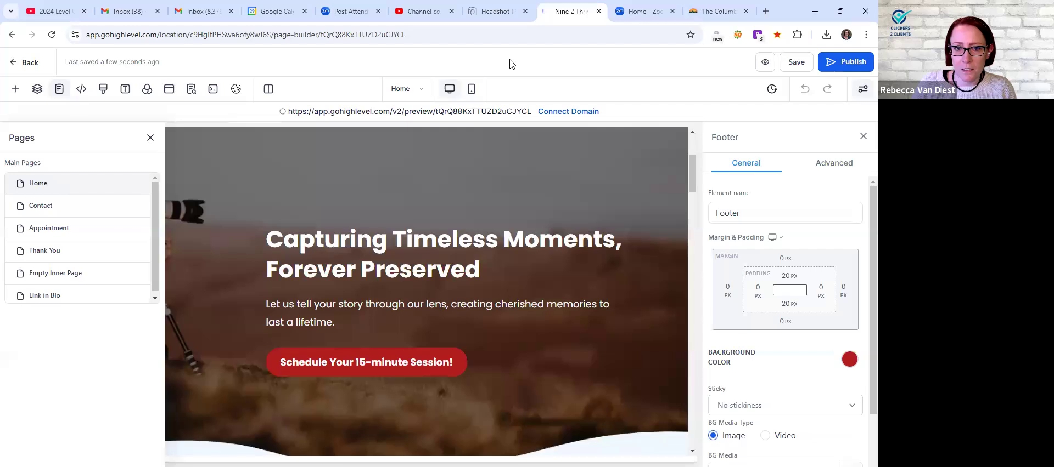
{"action": "left_click", "coordinate": [371, 232]}
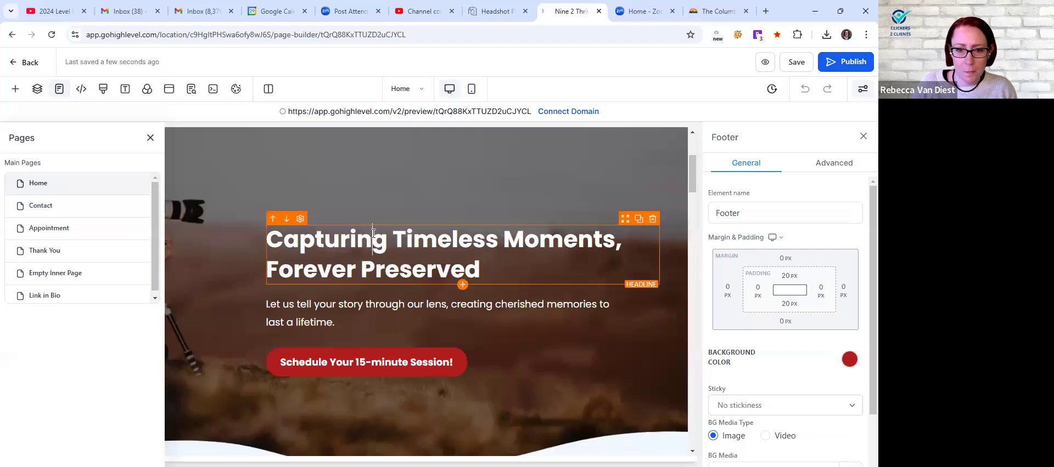
{"action": "triple_click", "coordinate": [373, 233]}
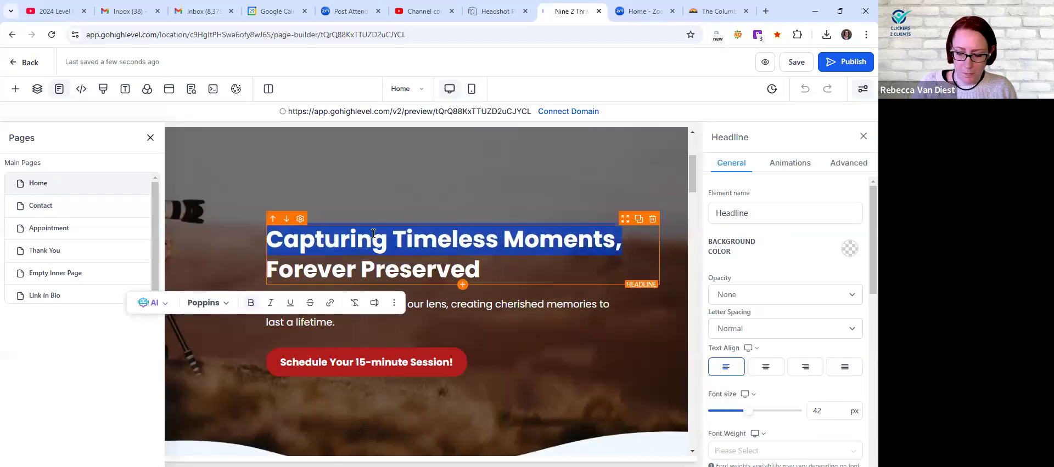
{"action": "key", "text": "BackSpace"}
{"action": "triple_click", "coordinate": [374, 233]}
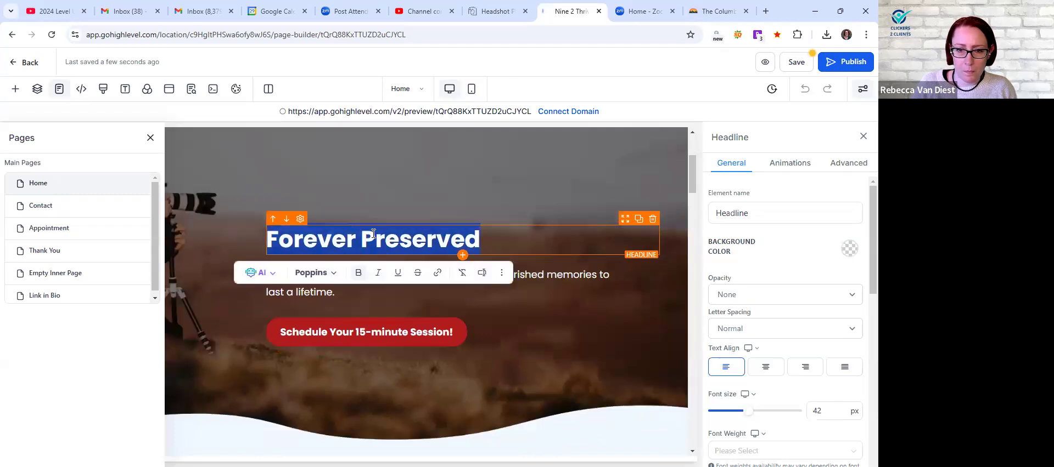
{"action": "key", "text": "ctrl+v"}
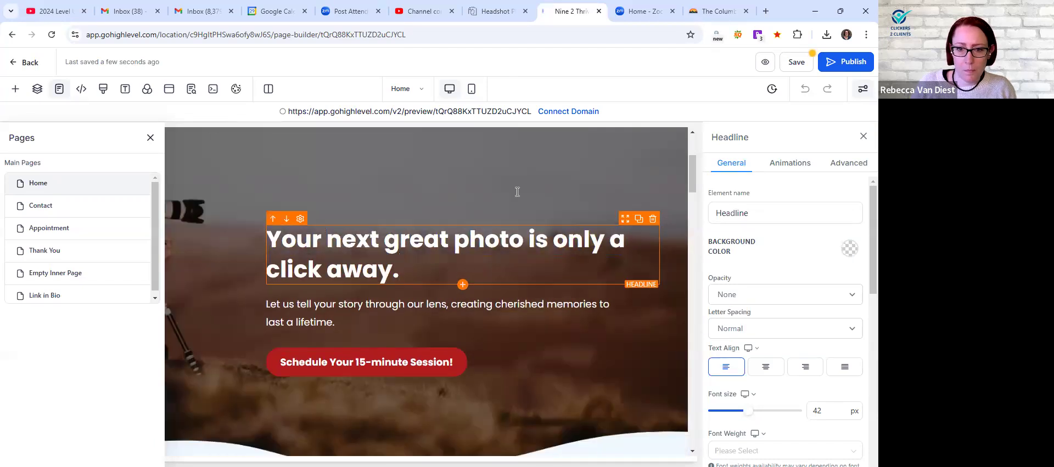
{"action": "scroll", "coordinate": [477, 294], "scroll_direction": "down", "scroll_amount": 2}
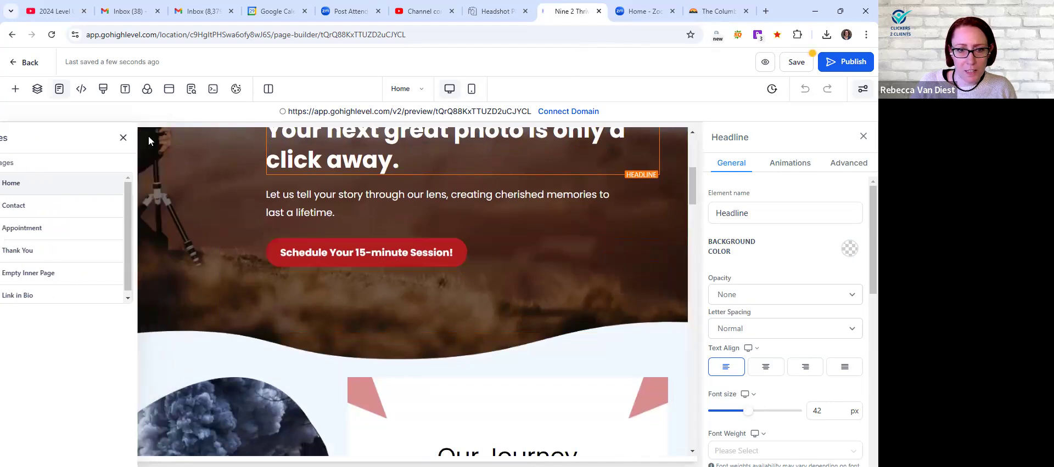
{"action": "left_click", "coordinate": [149, 138]}
{"action": "scroll", "coordinate": [219, 291], "scroll_direction": "up", "scroll_amount": 3}
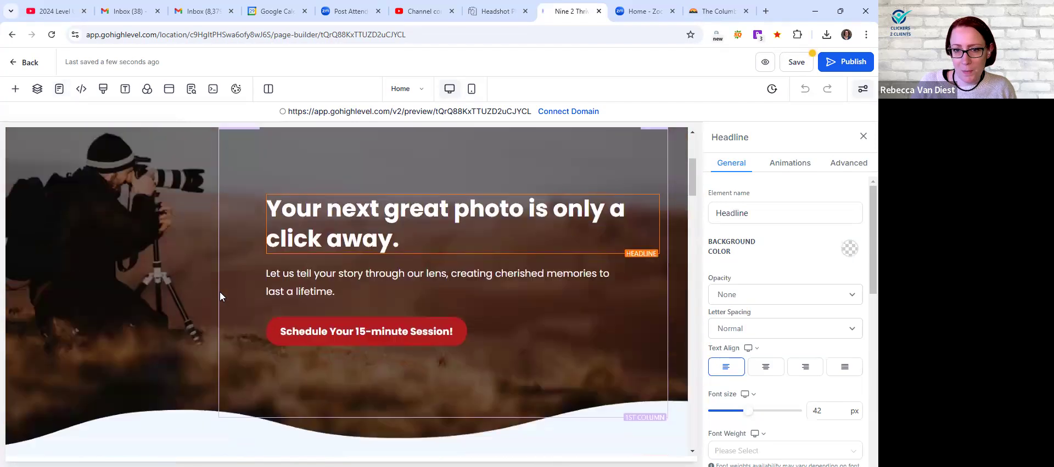
Review the link types available for the hero's "Schedule Your 15-minute Session!" button, trying Website URL
{"action": "scroll", "coordinate": [221, 295], "scroll_direction": "down", "scroll_amount": 2}
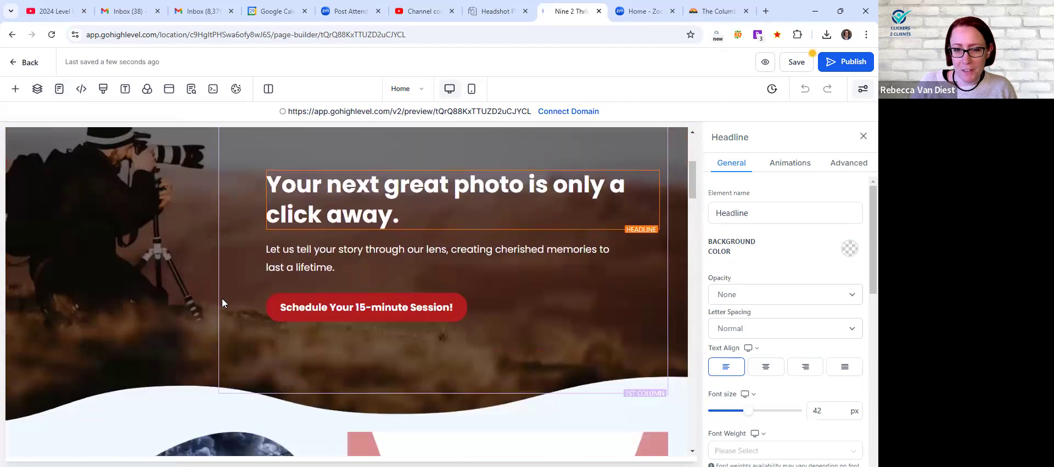
{"action": "left_click", "coordinate": [300, 311]}
{"action": "scroll", "coordinate": [789, 298], "scroll_direction": "down", "scroll_amount": 3}
{"action": "scroll", "coordinate": [788, 297], "scroll_direction": "down", "scroll_amount": 8}
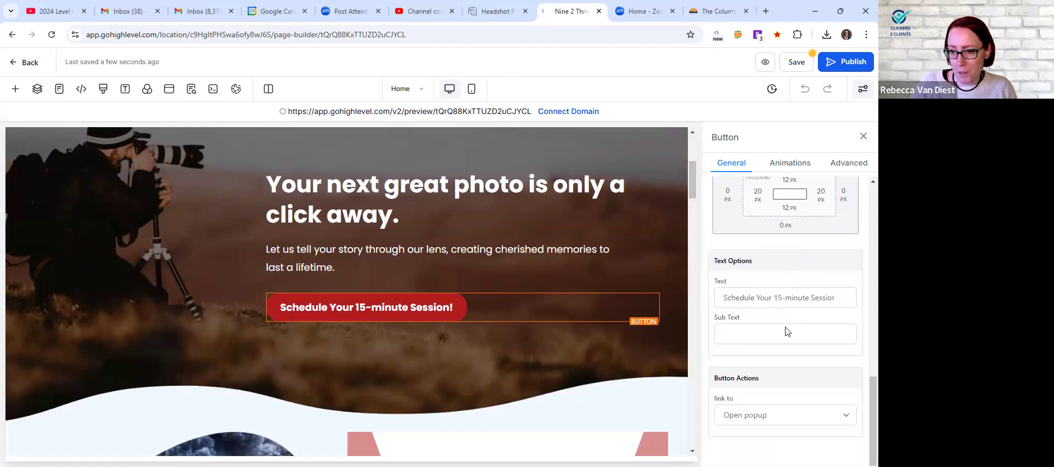
{"action": "left_click", "coordinate": [783, 421]}
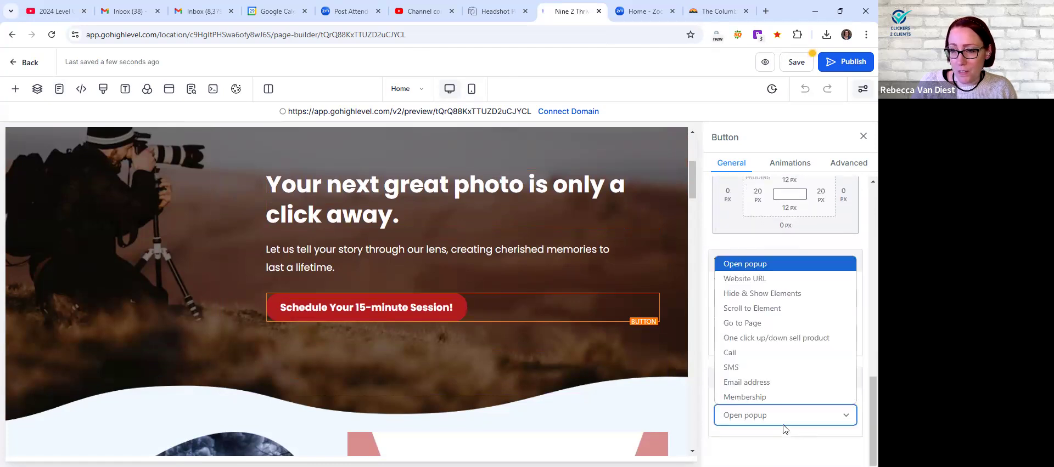
{"action": "left_click", "coordinate": [786, 280]}
{"action": "scroll", "coordinate": [769, 392], "scroll_direction": "down", "scroll_amount": 1}
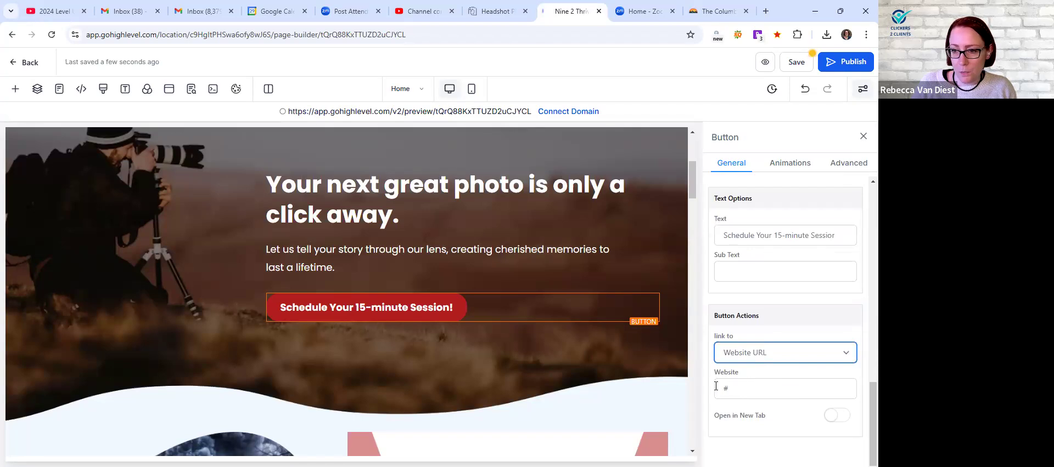
{"action": "left_click", "coordinate": [739, 387]}
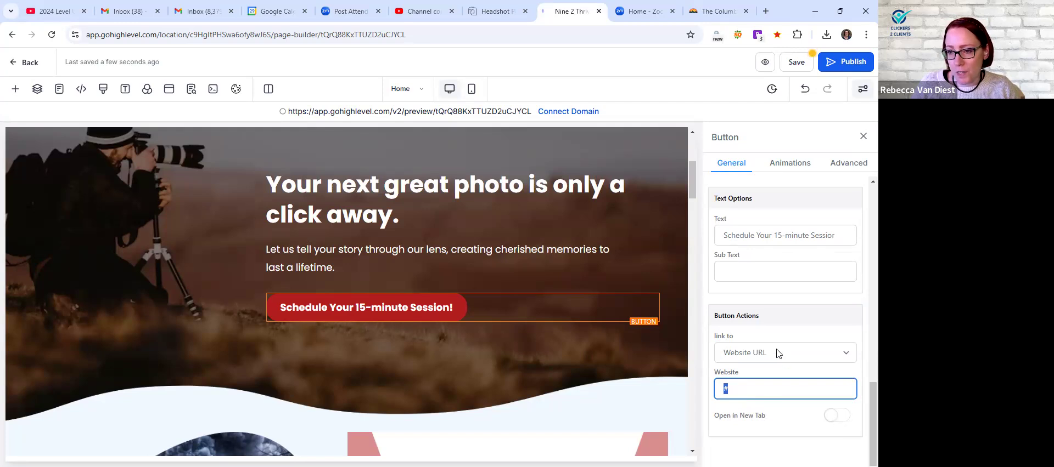
{"action": "left_click", "coordinate": [776, 353]}
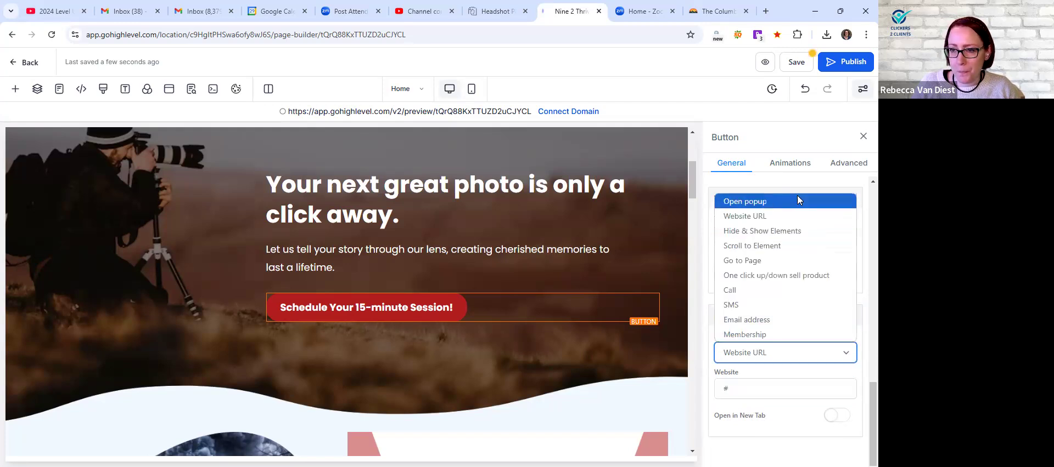
{"action": "scroll", "coordinate": [795, 344], "scroll_direction": "up", "scroll_amount": 10}
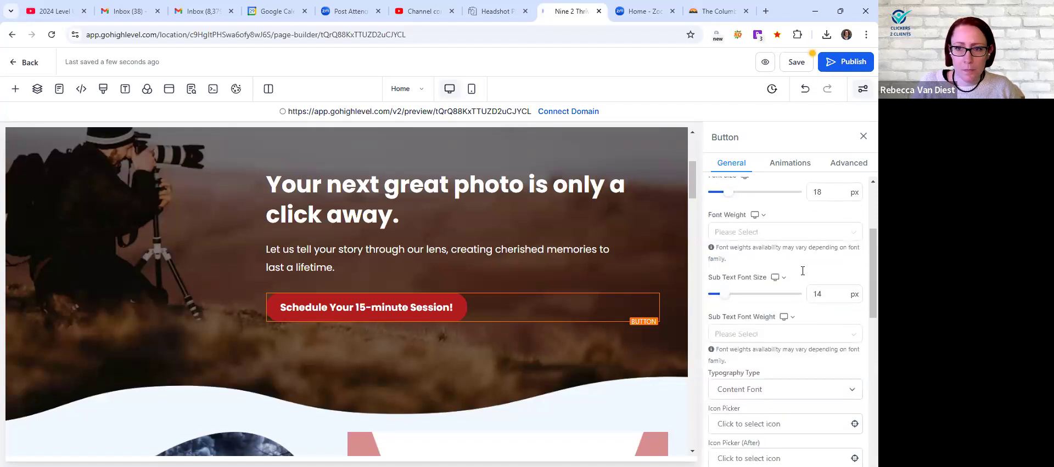
Copy the tagline "Powered By Gochenour Photography" from the existing site and paste it over the first line of the hero paragraph in the page builder
{"action": "key", "text": "ctrl+shift+Tab"}
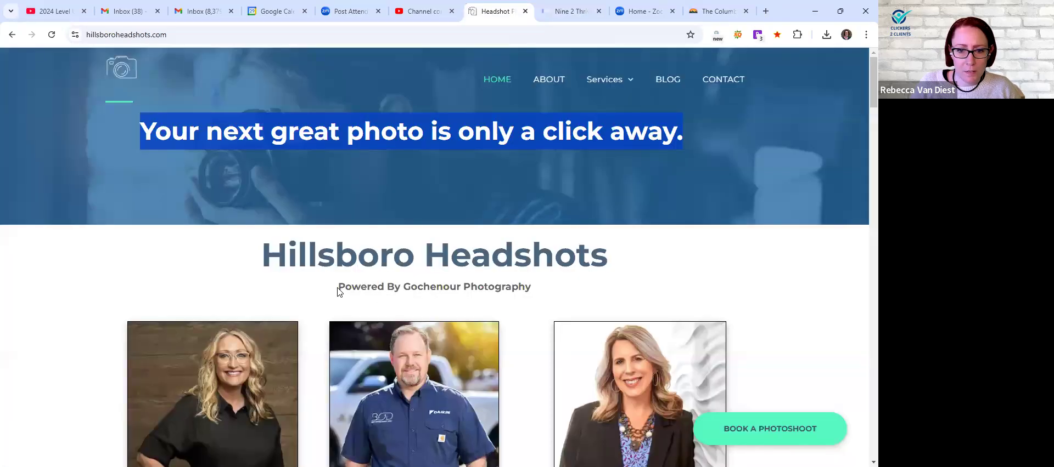
{"action": "left_click_drag", "start_coordinate": [338, 291], "coordinate": [536, 298]}
{"action": "key", "text": "ctrl+c"}
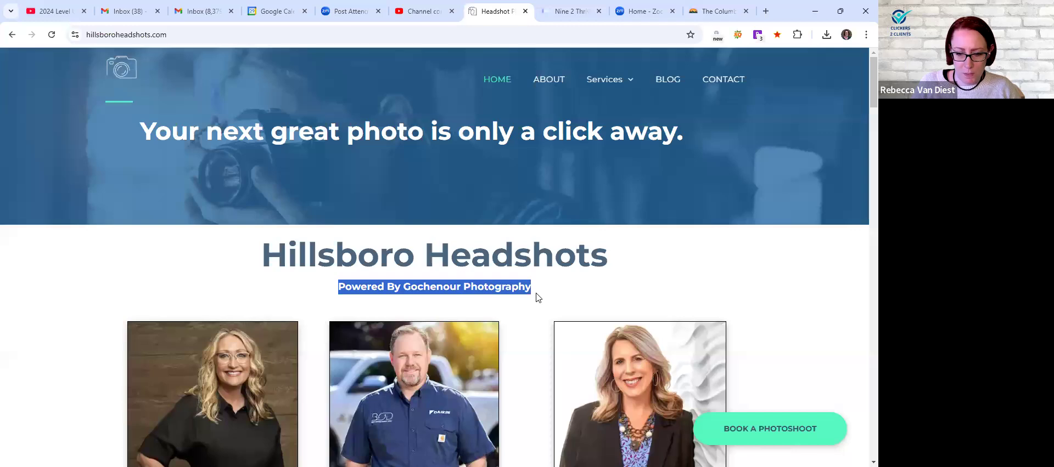
{"action": "left_click", "coordinate": [574, 11]}
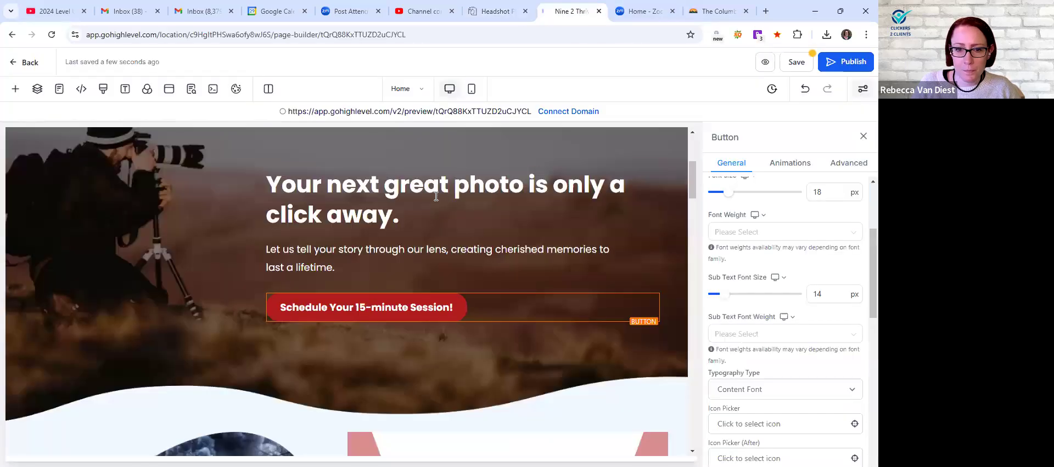
{"action": "triple_click", "coordinate": [426, 249]}
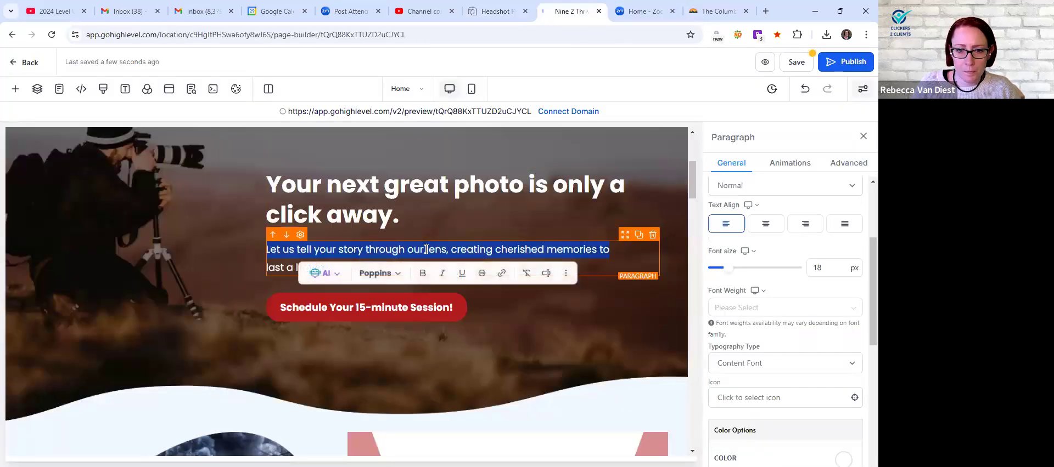
{"action": "key", "text": "ctrl+v"}
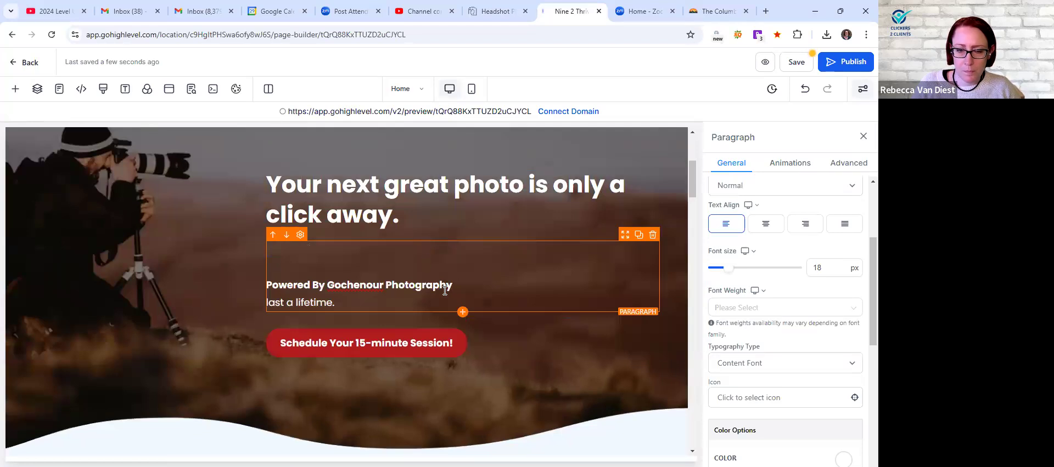
Remove the leftover words "last a lifetime." and the blank lines above the tagline in the hero paragraph
{"action": "key", "text": "Delete"}
{"action": "key", "text": "ctrl+Delete"}
{"action": "key", "text": "ctrl+Delete"}
{"action": "key", "text": "ctrl+Delete"}
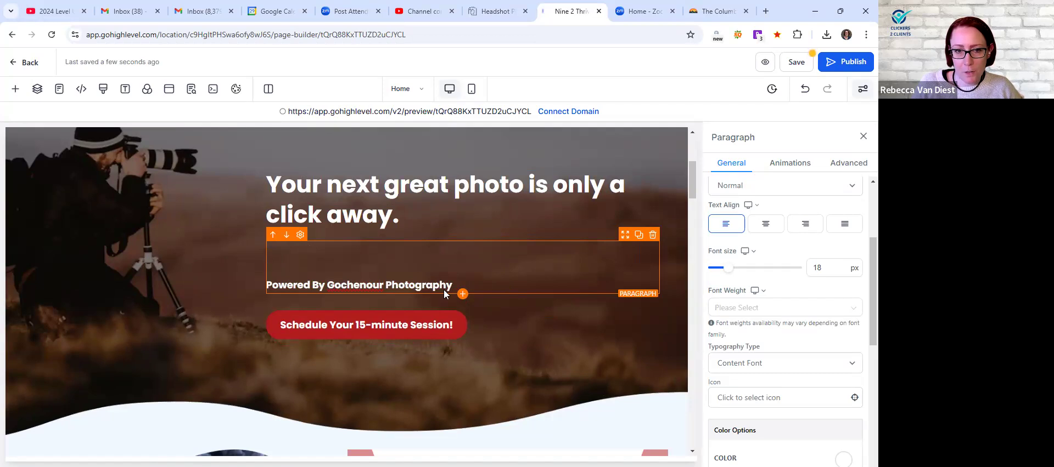
{"action": "key", "text": "BackSpace"}
{"action": "key", "text": "BackSpace"}
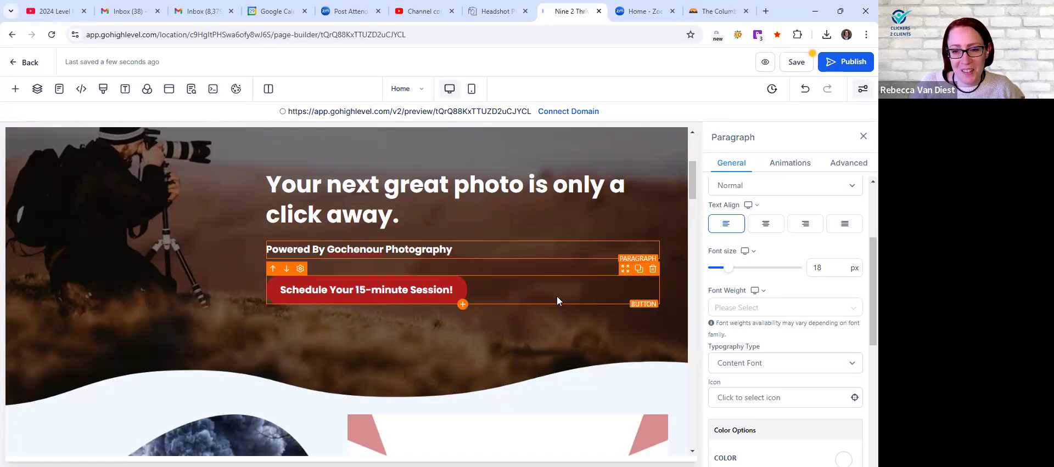
Review the Home page from the navigation menu down to Our Offerings and compare it with the existing site's Services section
{"action": "scroll", "coordinate": [542, 341], "scroll_direction": "down", "scroll_amount": 2}
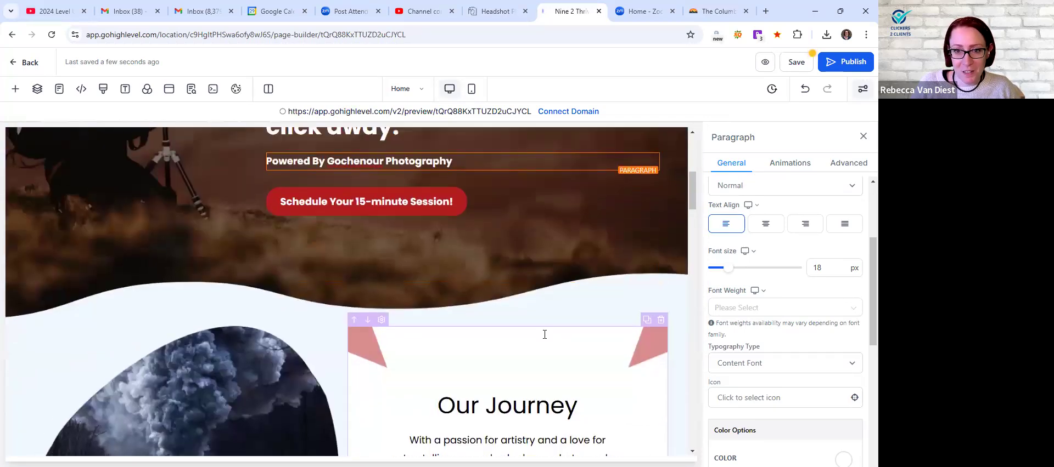
{"action": "scroll", "coordinate": [545, 335], "scroll_direction": "up", "scroll_amount": 5}
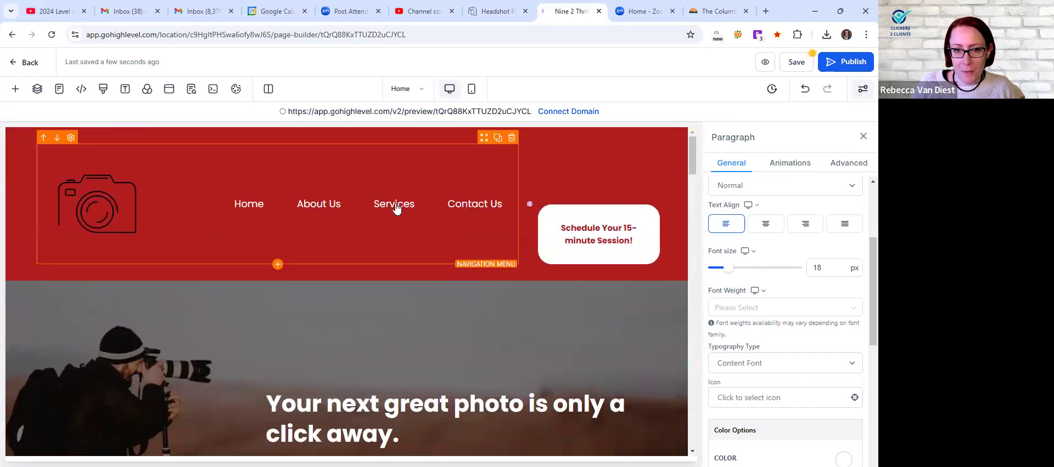
{"action": "scroll", "coordinate": [348, 331], "scroll_direction": "down", "scroll_amount": 8}
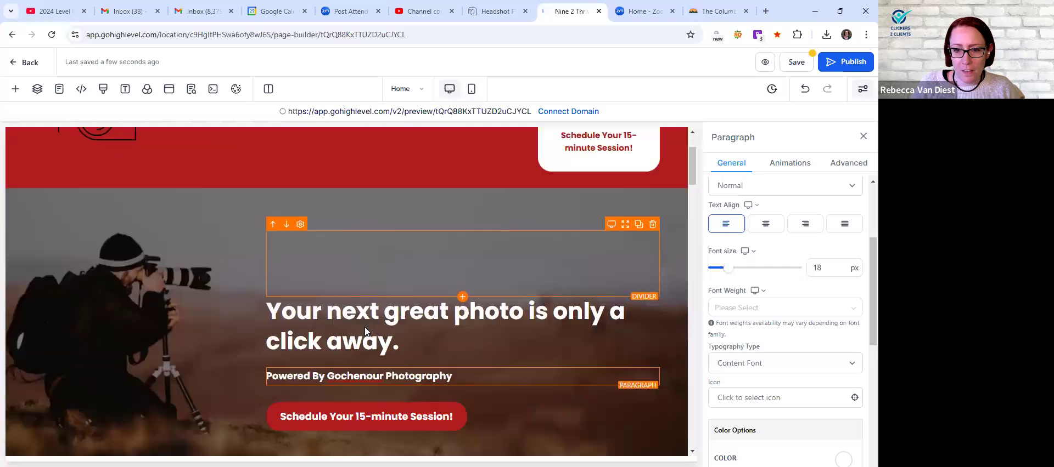
{"action": "scroll", "coordinate": [364, 332], "scroll_direction": "down", "scroll_amount": 8}
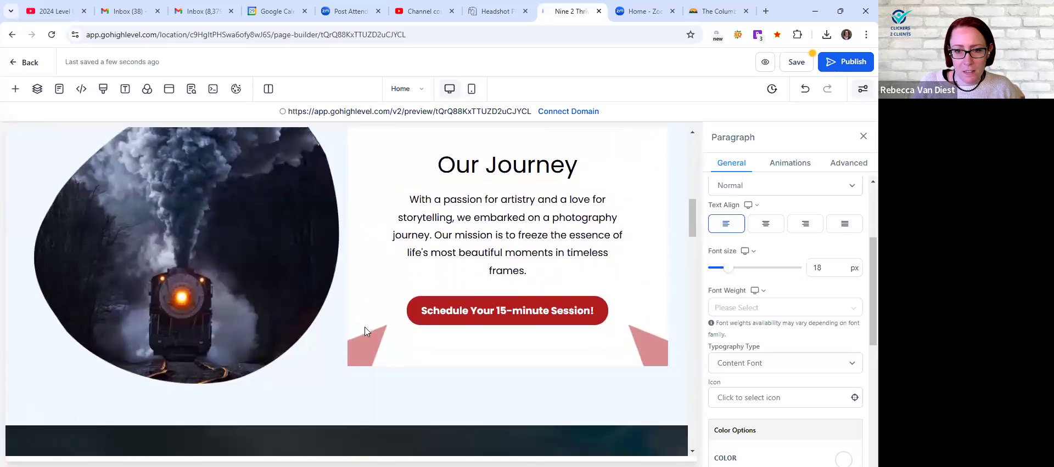
{"action": "scroll", "coordinate": [364, 329], "scroll_direction": "down", "scroll_amount": 1}
{"action": "scroll", "coordinate": [365, 329], "scroll_direction": "up", "scroll_amount": 1}
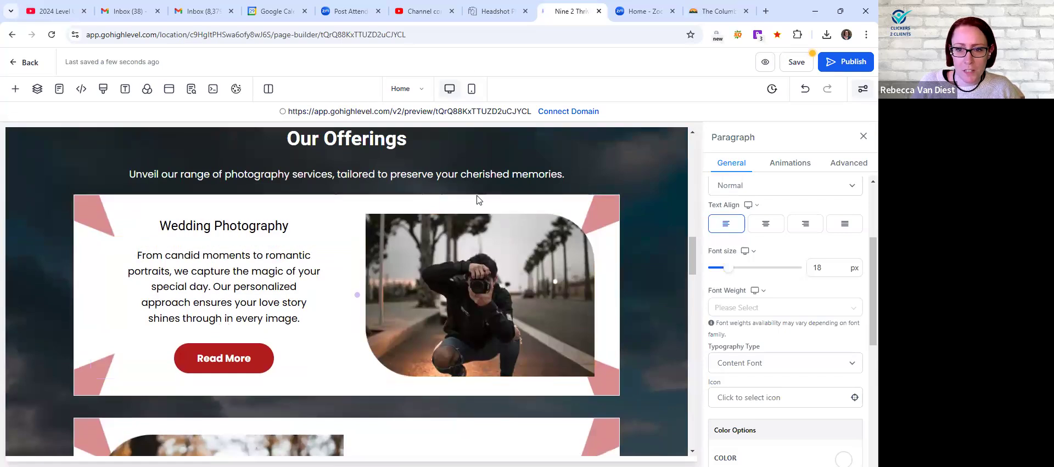
{"action": "key", "text": "ctrl+shift+Tab"}
{"action": "scroll", "coordinate": [277, 200], "scroll_direction": "down", "scroll_amount": 4}
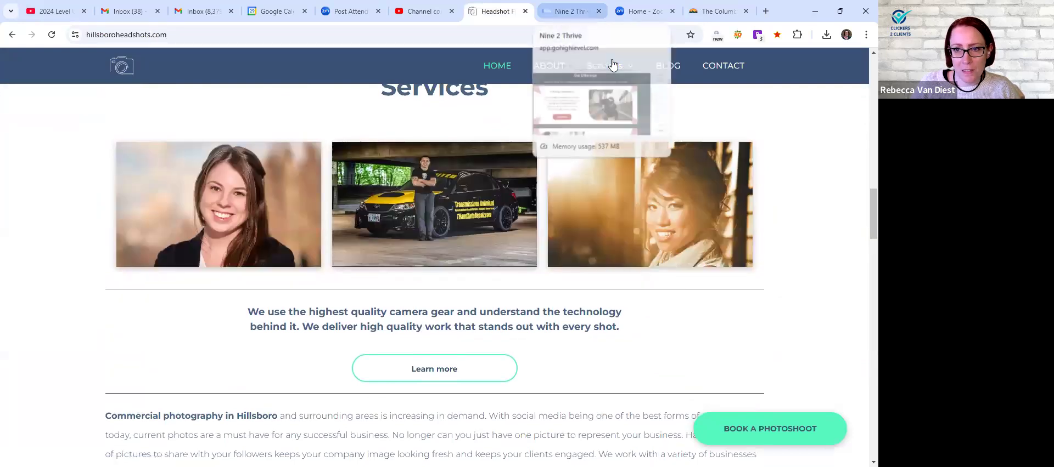
{"action": "key", "text": "ctrl+Tab"}
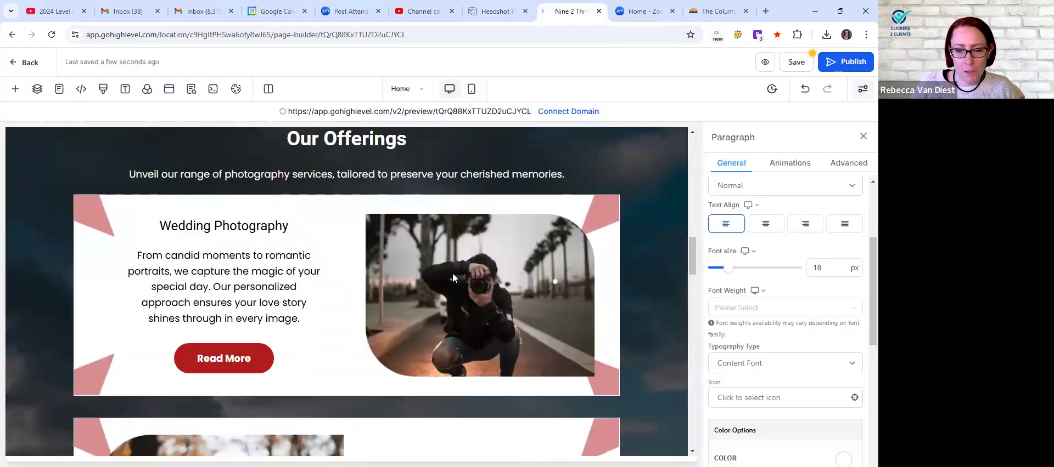
Delete the Corporate Events row from the Our Offerings section
{"action": "scroll", "coordinate": [453, 274], "scroll_direction": "down", "scroll_amount": 4}
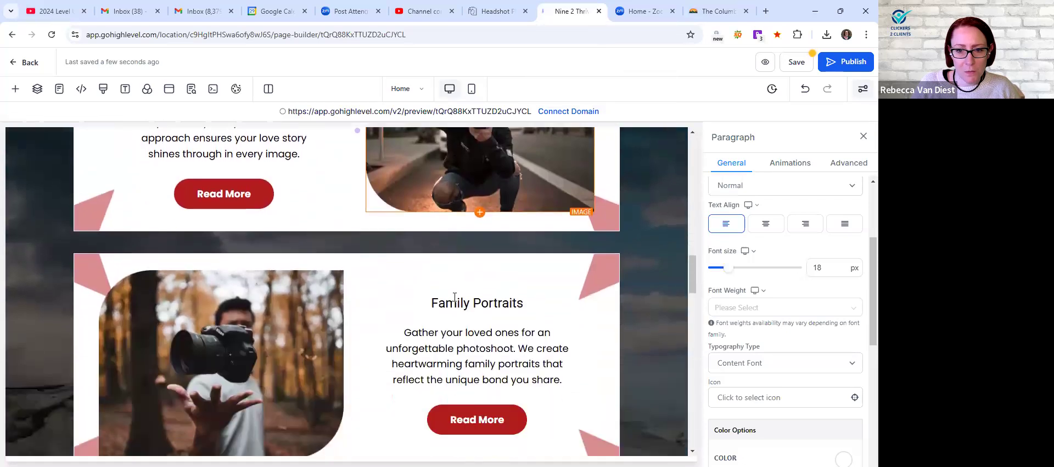
{"action": "scroll", "coordinate": [455, 294], "scroll_direction": "down", "scroll_amount": 4}
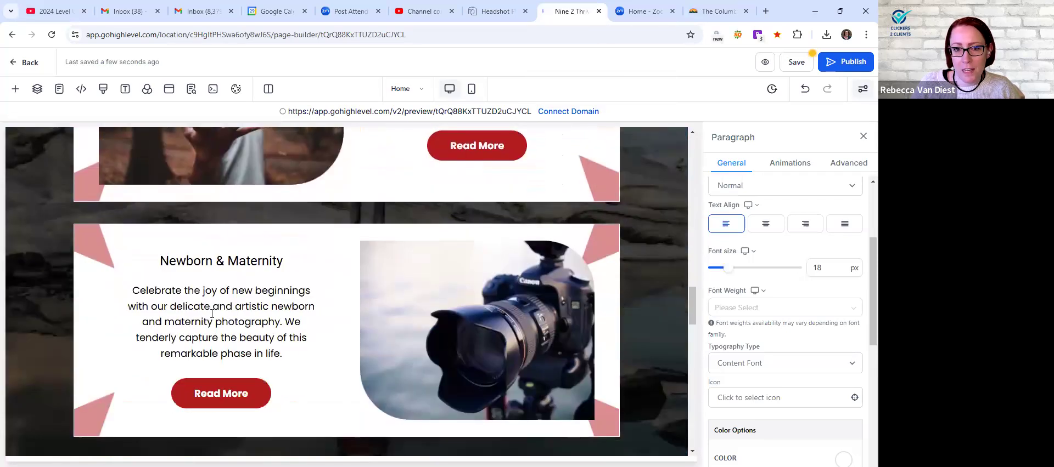
{"action": "scroll", "coordinate": [315, 282], "scroll_direction": "down", "scroll_amount": 3}
{"action": "scroll", "coordinate": [329, 283], "scroll_direction": "down", "scroll_amount": 3}
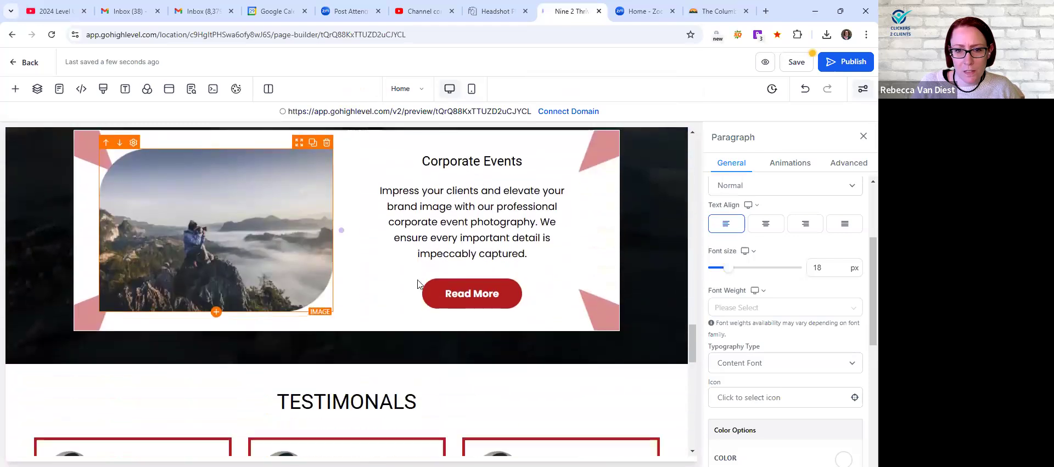
{"action": "scroll", "coordinate": [405, 259], "scroll_direction": "up", "scroll_amount": 2}
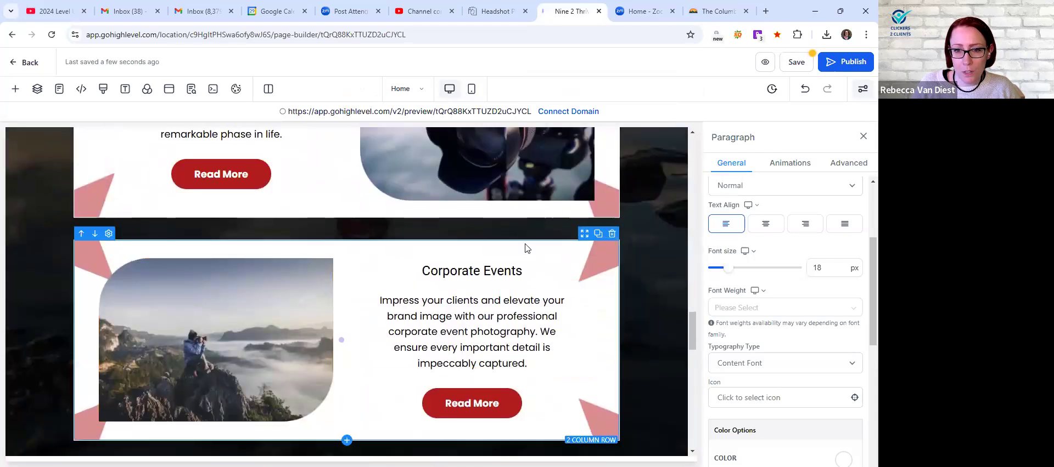
{"action": "left_click", "coordinate": [611, 235]}
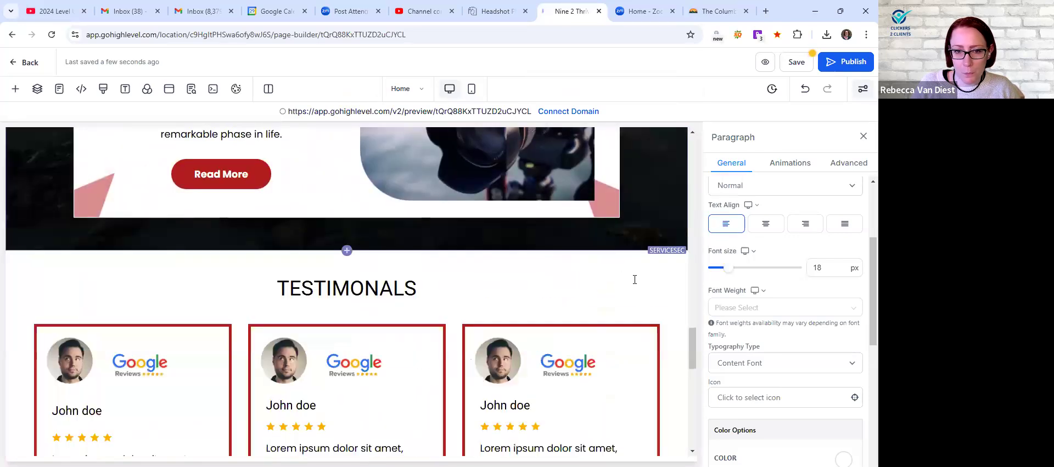
Delete the paragraph "Unveil our range of photography services..." beneath the Our Offerings heading
{"action": "scroll", "coordinate": [638, 281], "scroll_direction": "up", "scroll_amount": 5}
{"action": "scroll", "coordinate": [637, 281], "scroll_direction": "up", "scroll_amount": 5}
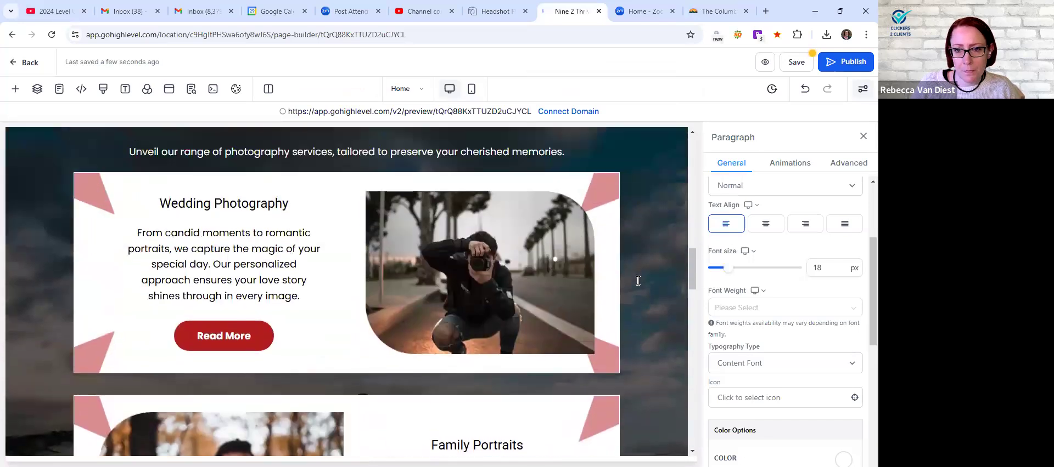
{"action": "scroll", "coordinate": [638, 281], "scroll_direction": "up", "scroll_amount": 1}
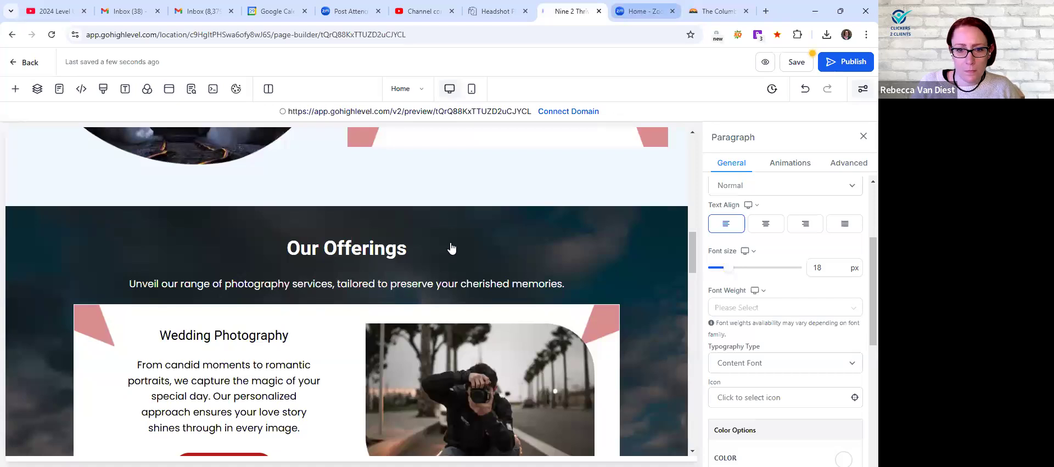
{"action": "left_click", "coordinate": [497, 12]}
{"action": "key", "text": "ctrl+Tab"}
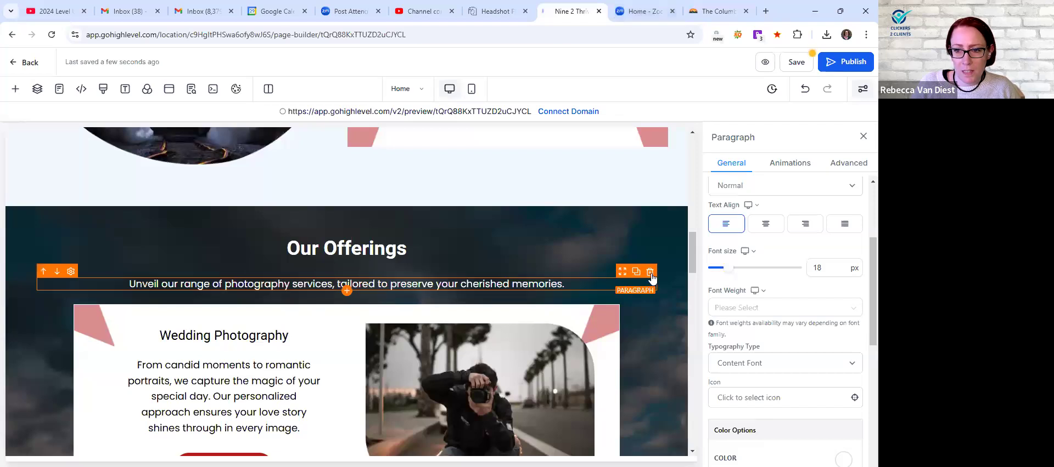
{"action": "left_click", "coordinate": [650, 273]}
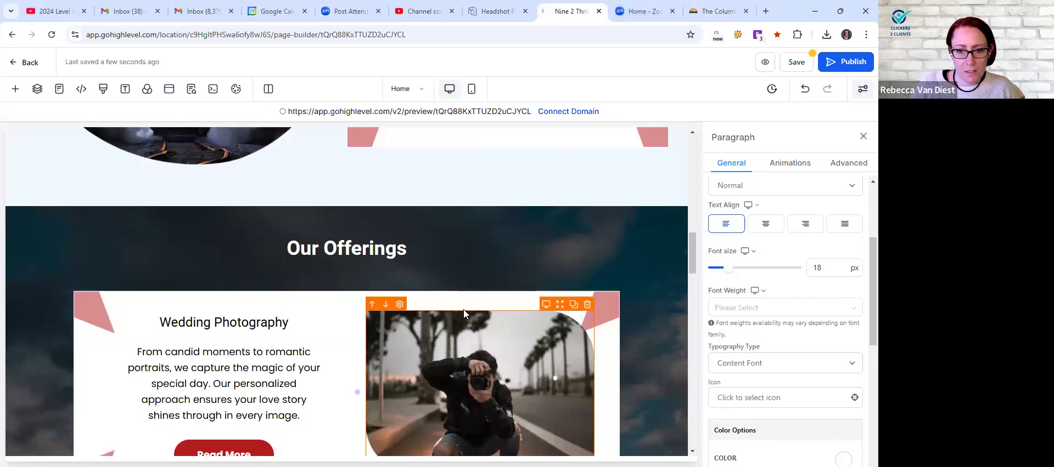
Inspect the background and spacing settings of the Wedding Photography two-column row
{"action": "left_click", "coordinate": [465, 304]}
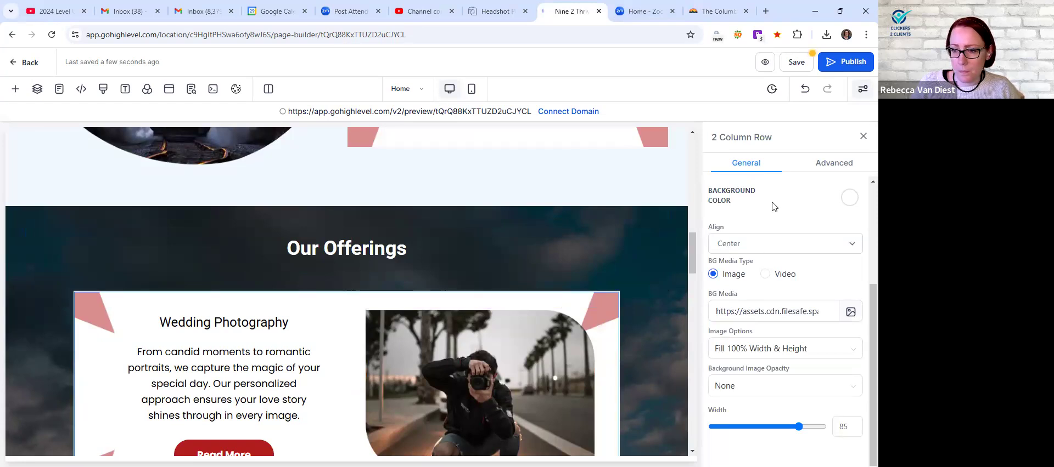
{"action": "scroll", "coordinate": [803, 295], "scroll_direction": "up", "scroll_amount": 3}
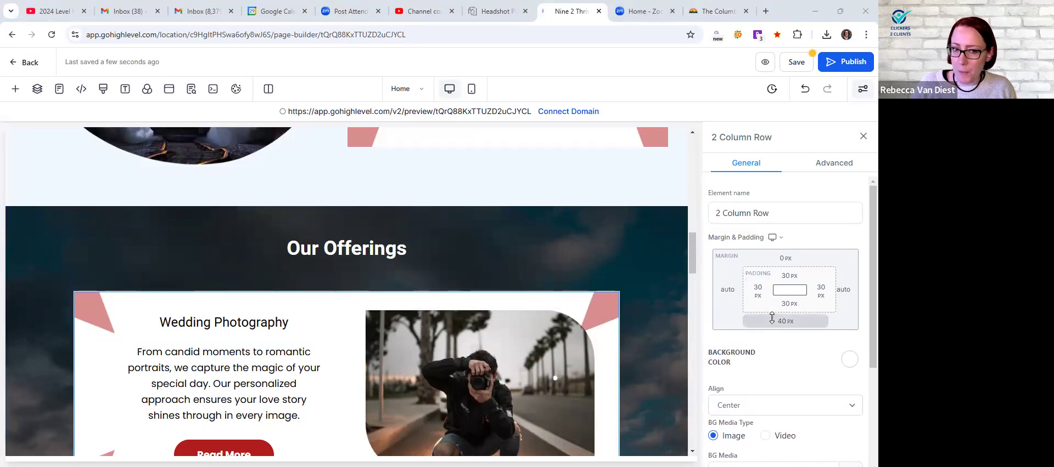
{"action": "scroll", "coordinate": [439, 274], "scroll_direction": "down", "scroll_amount": 3}
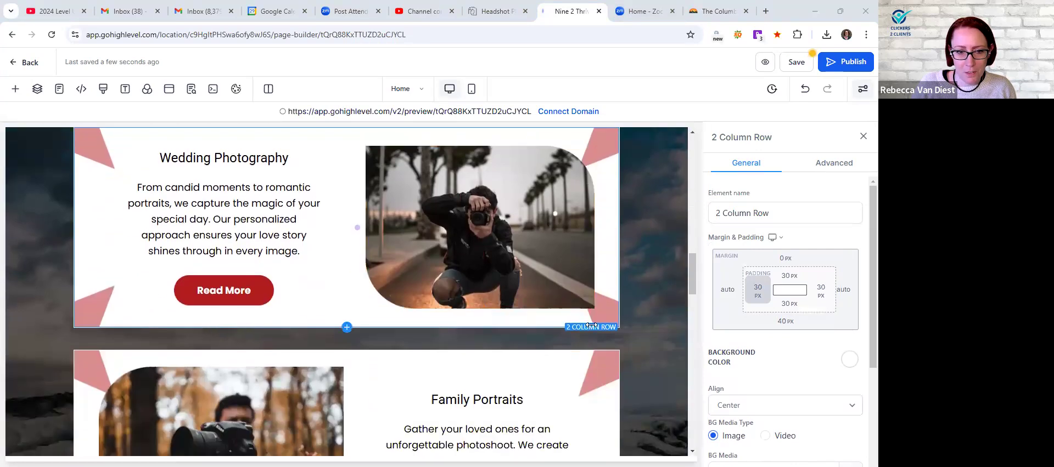
{"action": "scroll", "coordinate": [397, 261], "scroll_direction": "up", "scroll_amount": 1}
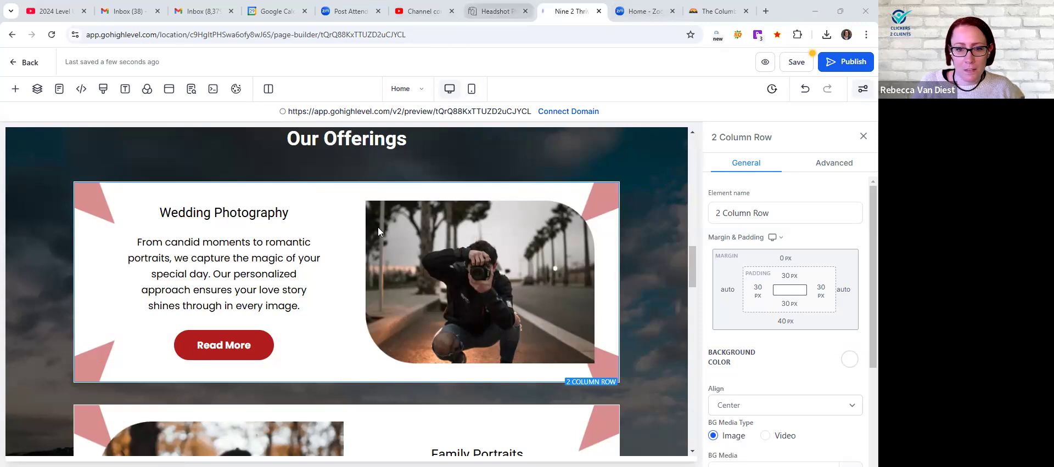
Switch to the existing Hillsboro Headshots site and open the Headshots page from its Services section
{"action": "left_click", "coordinate": [496, 11]}
{"action": "scroll", "coordinate": [240, 272], "scroll_direction": "down", "scroll_amount": 5}
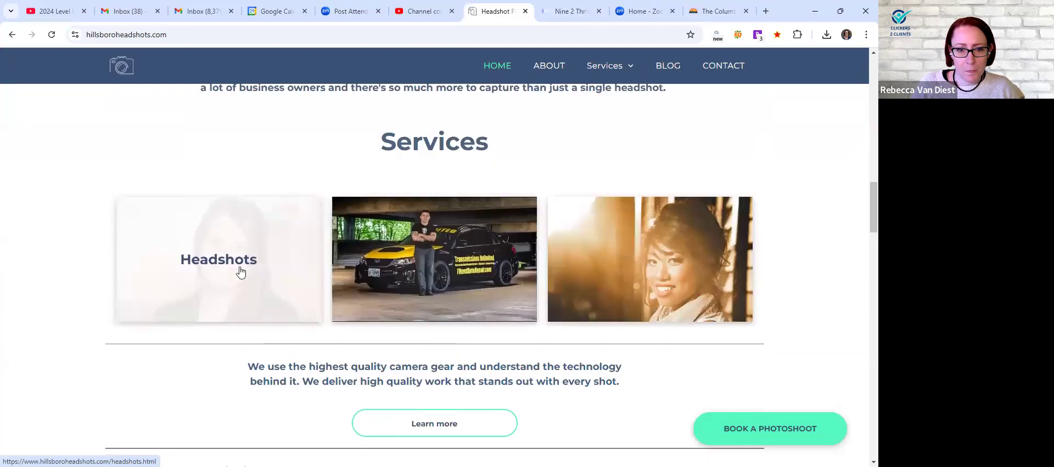
{"action": "scroll", "coordinate": [223, 245], "scroll_direction": "down", "scroll_amount": 3}
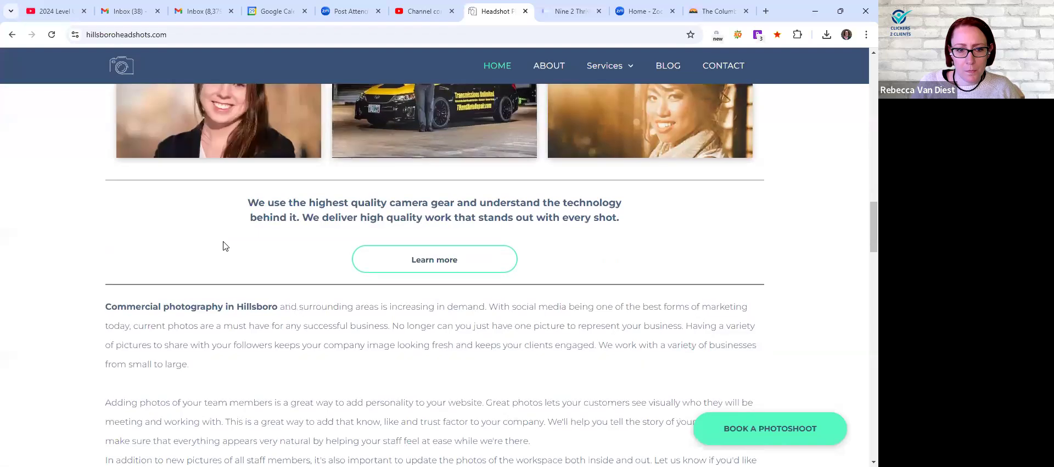
{"action": "scroll", "coordinate": [223, 244], "scroll_direction": "up", "scroll_amount": 3}
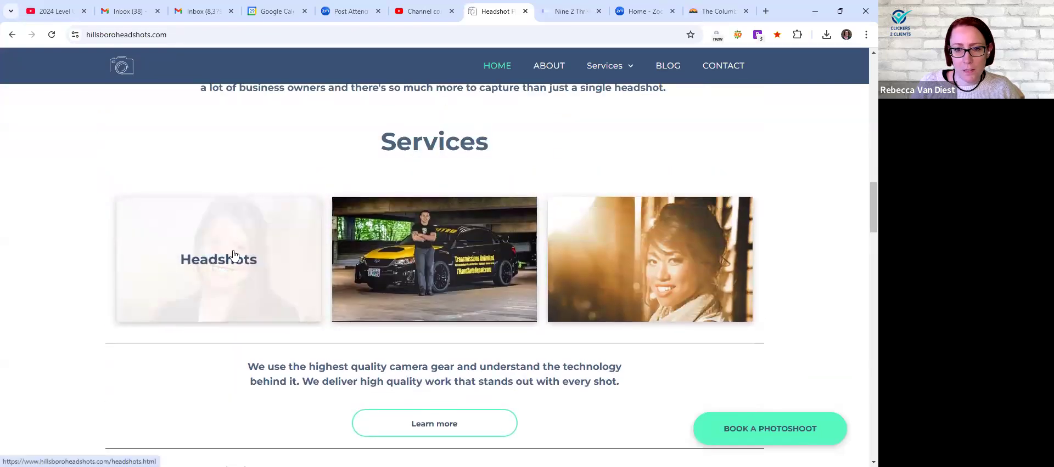
{"action": "left_click", "coordinate": [250, 272]}
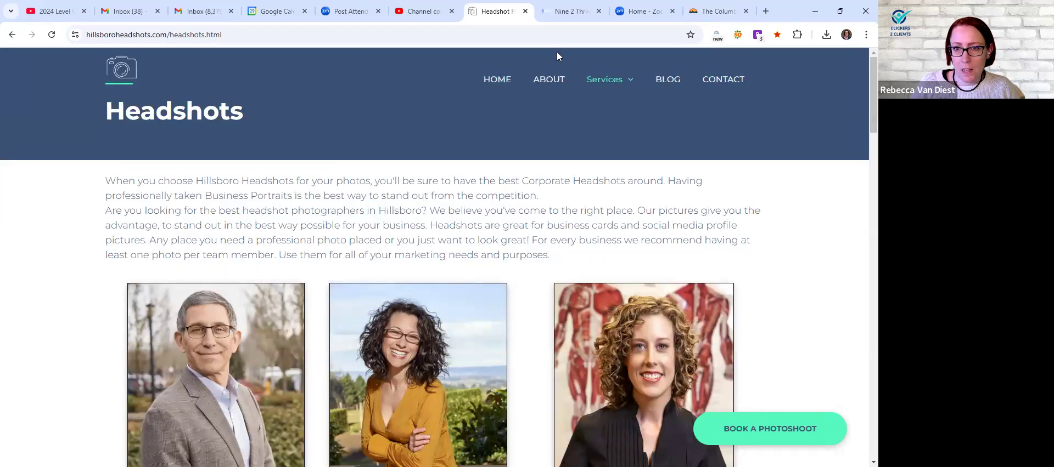
Return to the page builder and replace the Wedding Photography subheadline in Our Offerings with "Headshots"
{"action": "key", "text": "ctrl+Tab"}
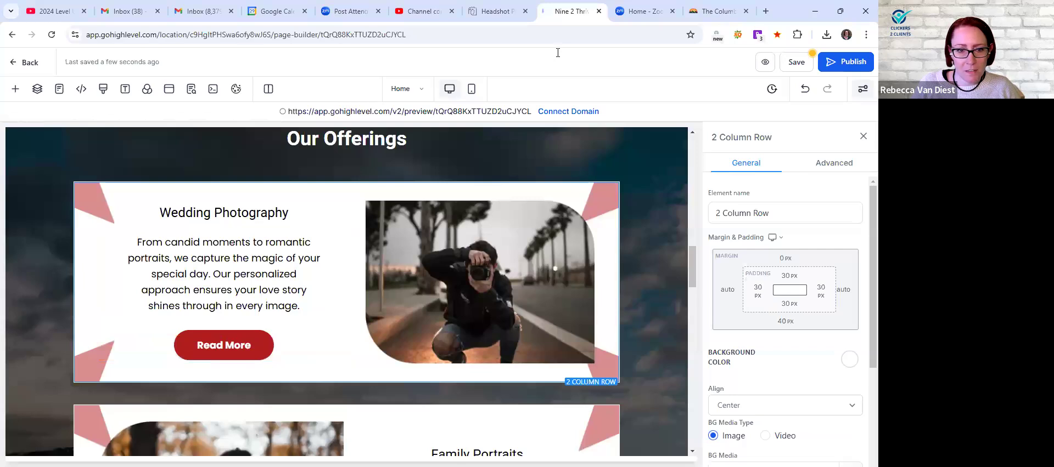
{"action": "double_click", "coordinate": [249, 214]}
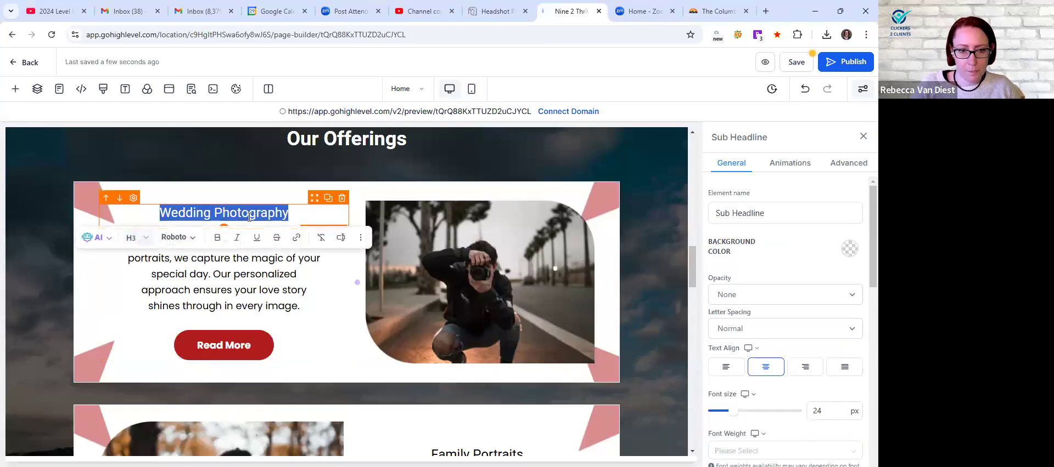
{"action": "type", "text": "Headshots"}
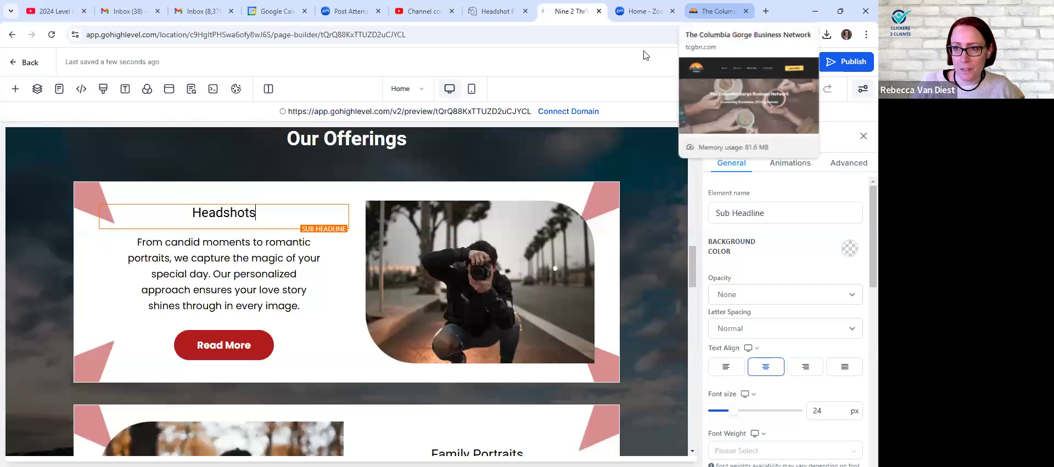
Close The Columbia Gorge Business Network page and open chatgpt.com in a new browser tab
{"action": "left_click", "coordinate": [746, 11]}
{"action": "key", "text": "ctrl+t"}
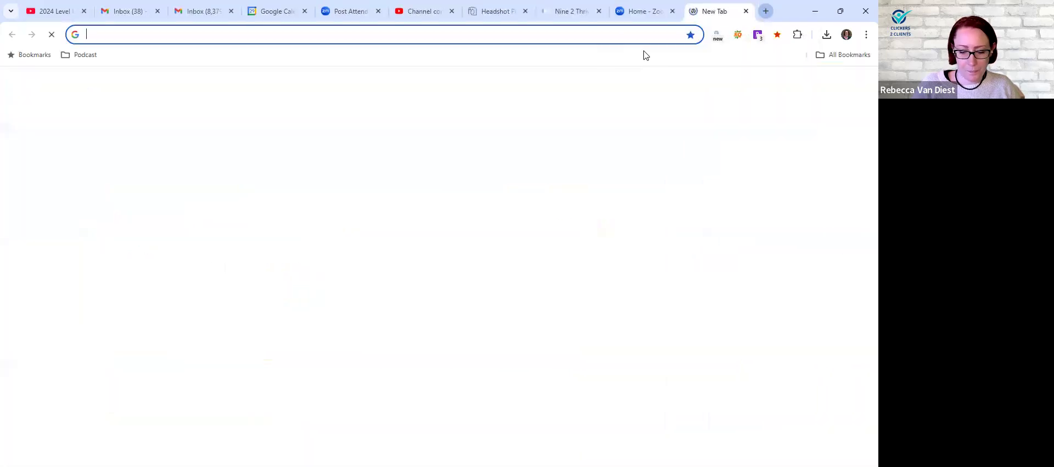
{"action": "type", "text": "chatgpt.com"}
{"action": "key", "text": "Return"}
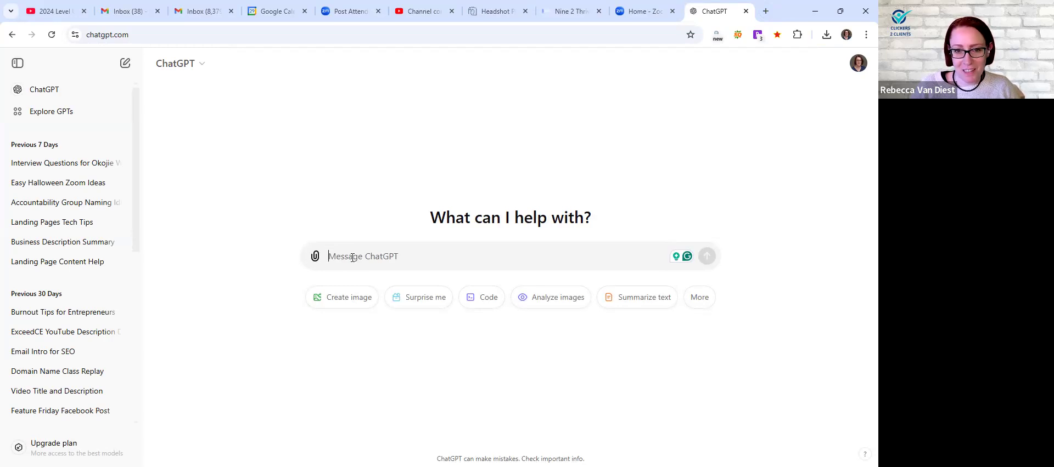
Start a ChatGPT prompt with "I'm a headshot photographer and building a website.", correcting the misspelled word "website"
{"action": "type", "text": "I"}
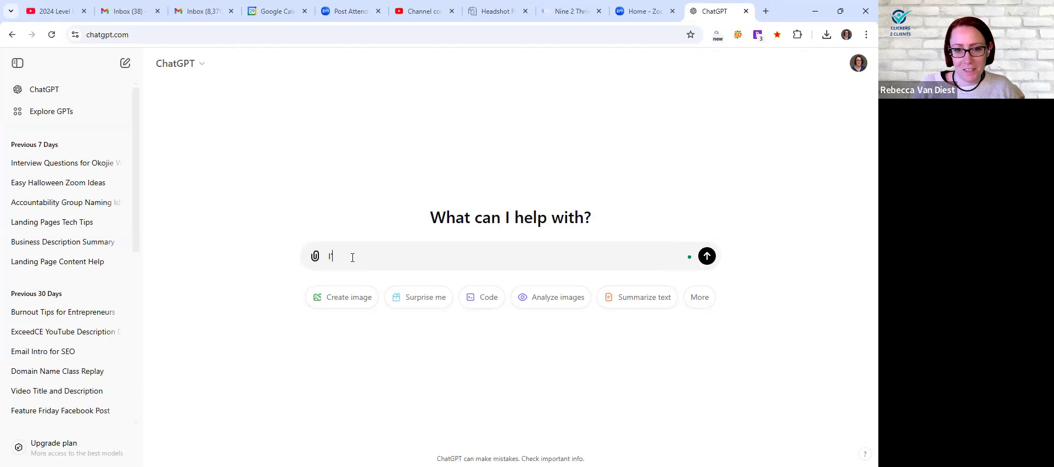
{"action": "type", "text": "'m a headsho"}
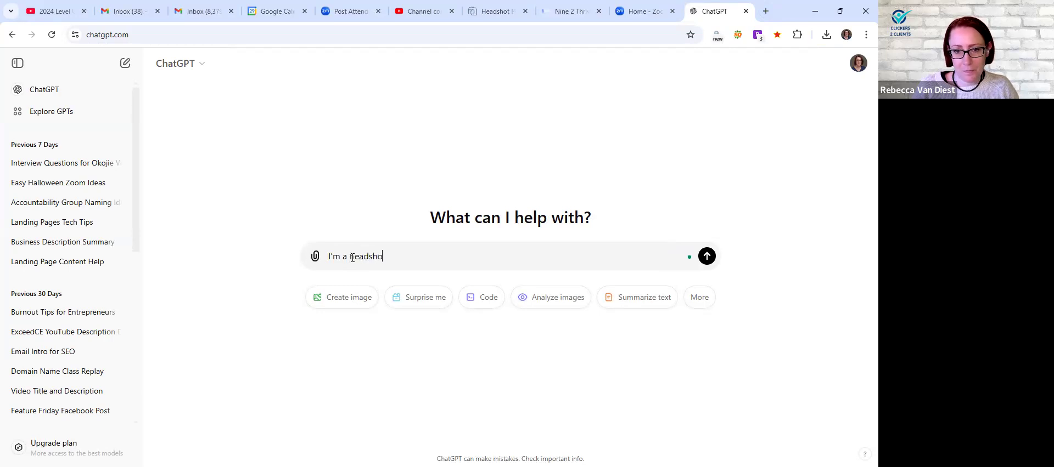
{"action": "type", "text": "t phot"}
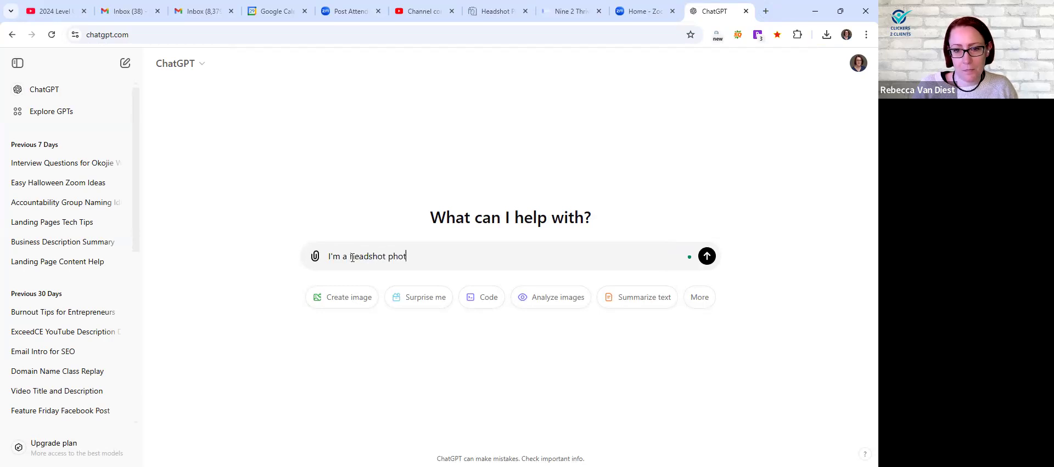
{"action": "type", "text": "ographer and building a we"}
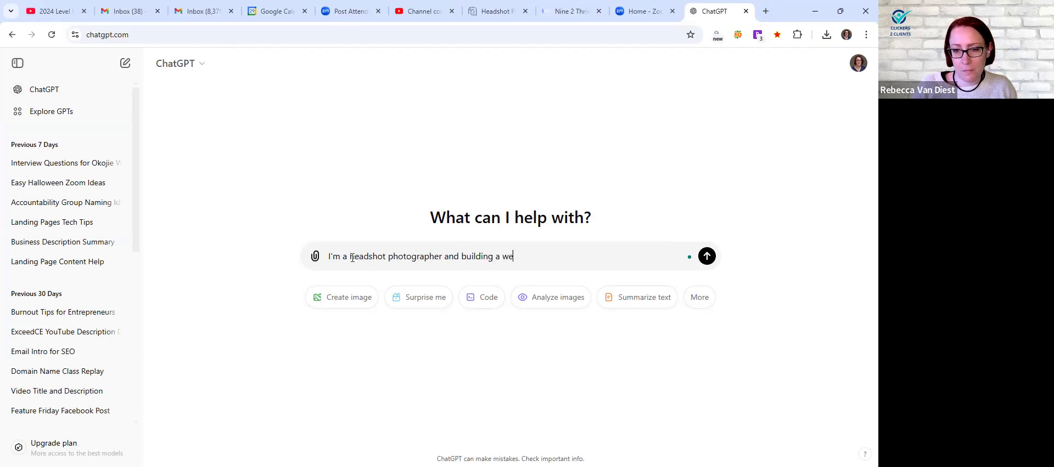
{"action": "type", "text": "biste. On"}
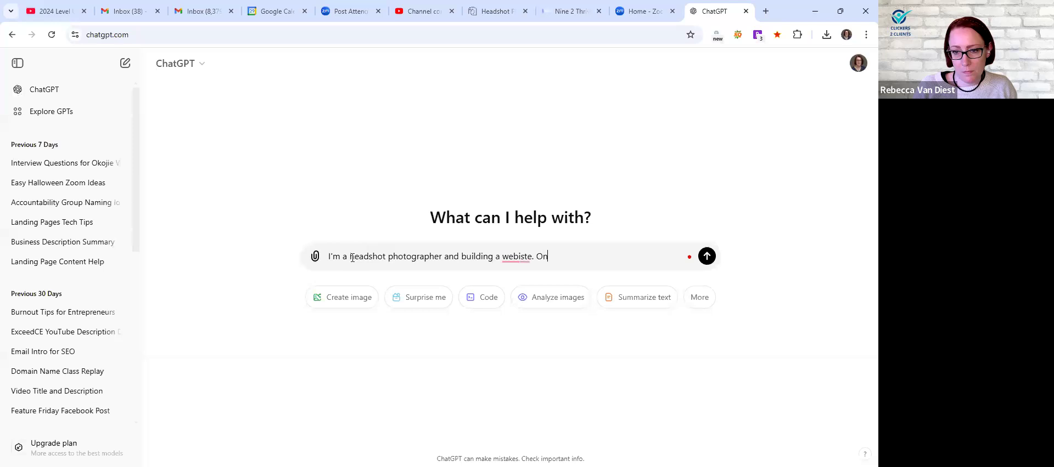
{"action": "type", "text": "e"}
{"action": "key", "text": "Left"}
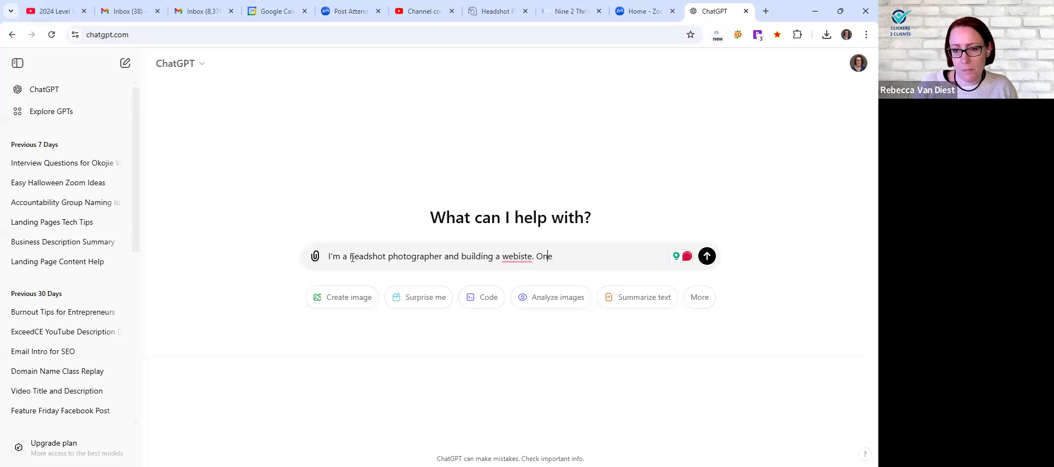
{"action": "key", "text": "Delete"}
{"action": "key", "text": "Right"}
{"action": "type", "text": "ite. One "}
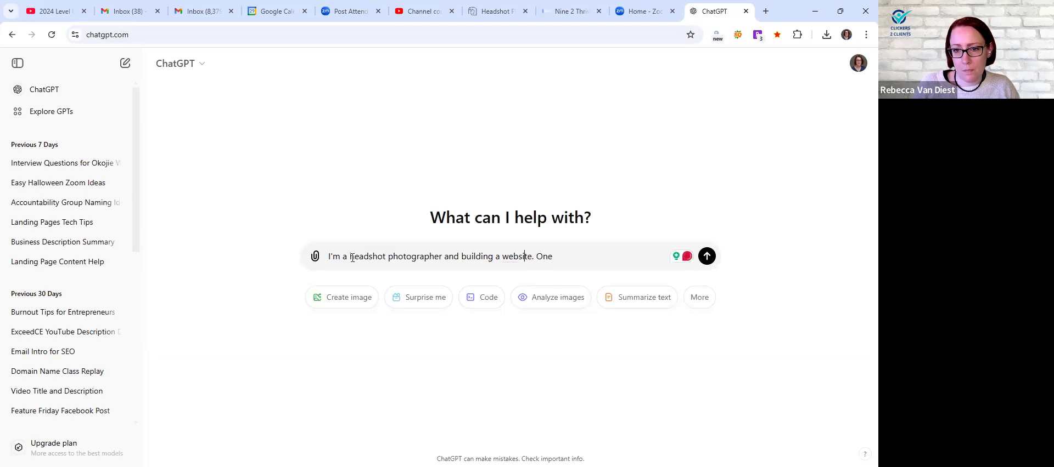
Complete the prompt with "One section is on Headshots. Can you create a couple of sentences on what that would be about?"
{"action": "type", "text": "section is o"}
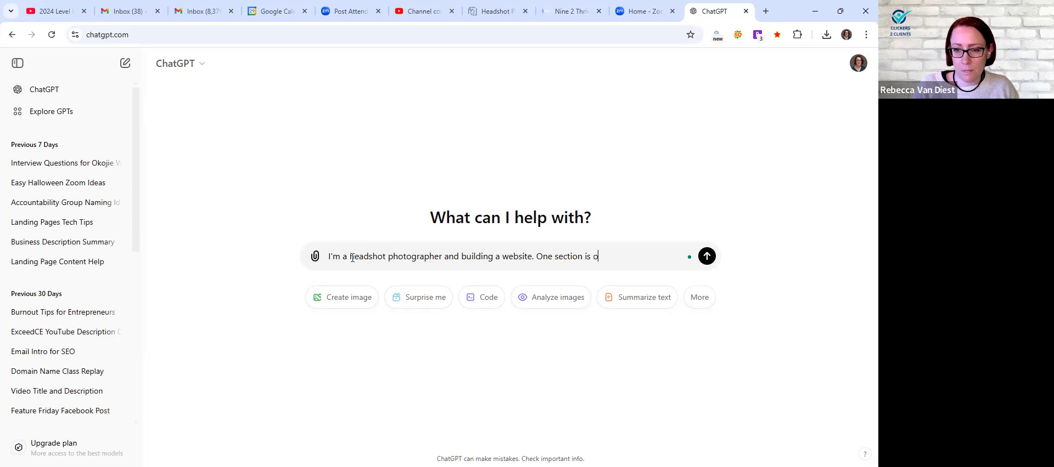
{"action": "type", "text": "n Headshots. Can"}
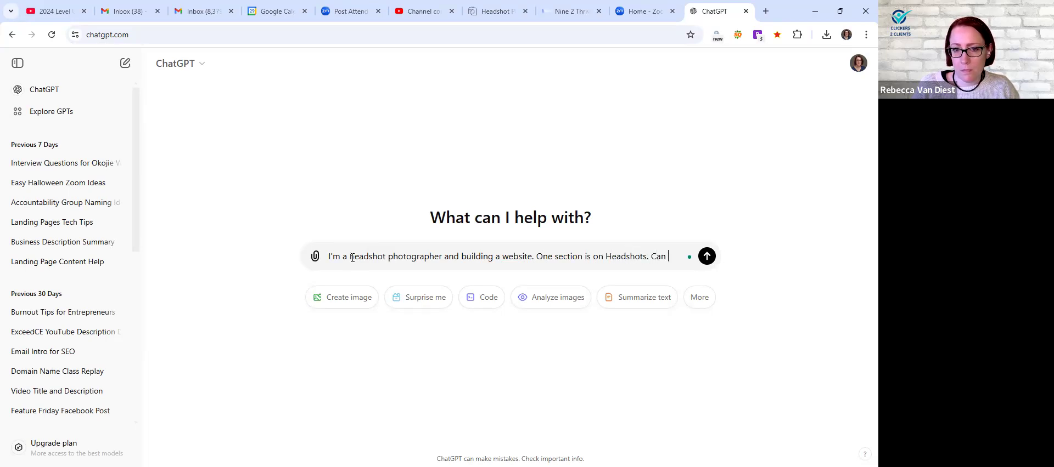
{"action": "type", "text": " you "}
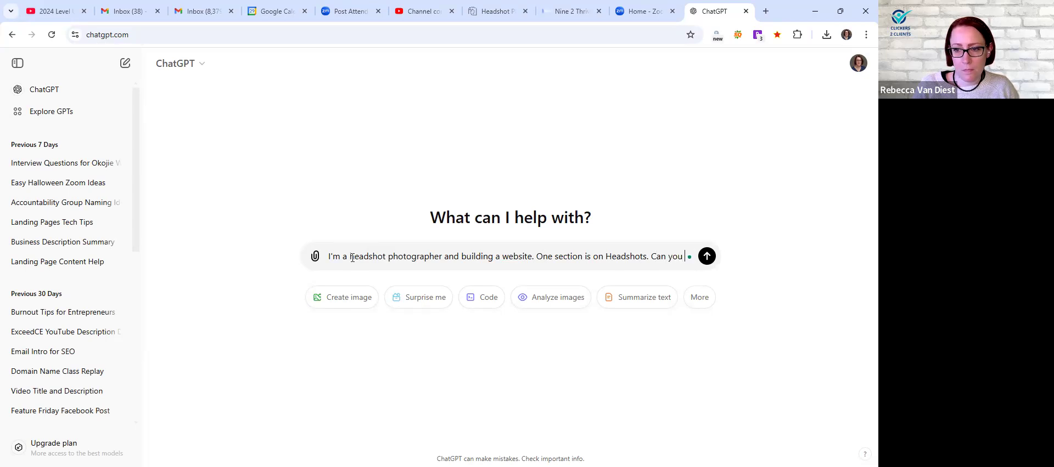
{"action": "type", "text": "create a"}
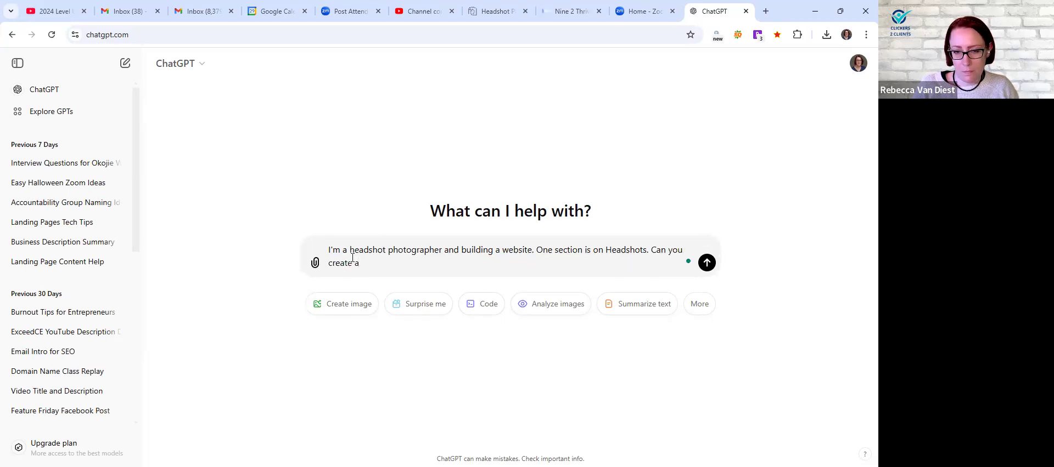
{"action": "type", "text": " couple of sentences on what that would be about?"}
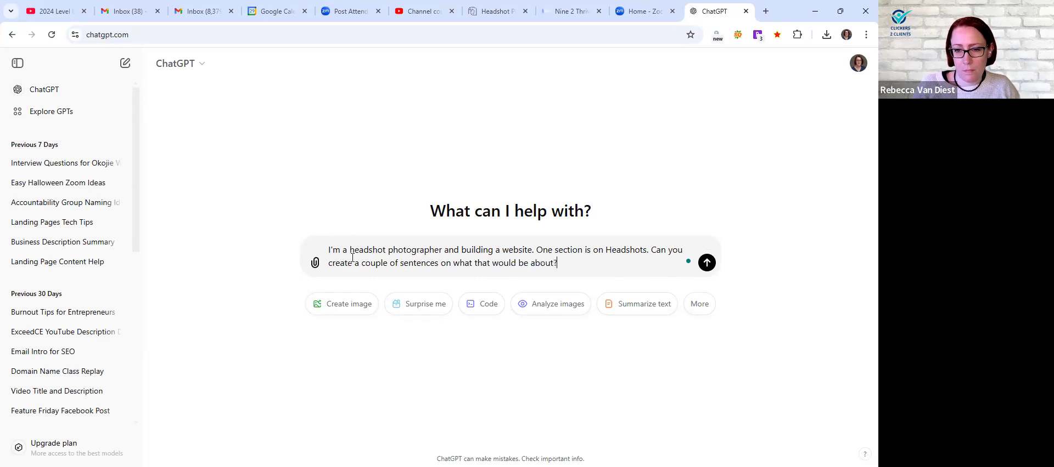
Replace "headshot" with "commercial" before "photographer" in the prompt and send it
{"action": "left_click_drag", "start_coordinate": [387, 250], "coordinate": [351, 250]}
{"action": "type", "text": "commercial"}
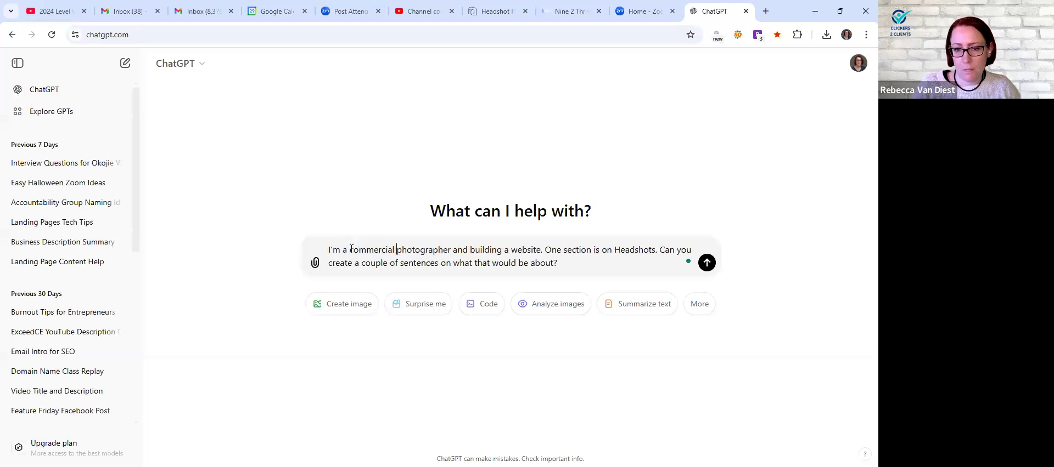
{"action": "key", "text": "Return"}
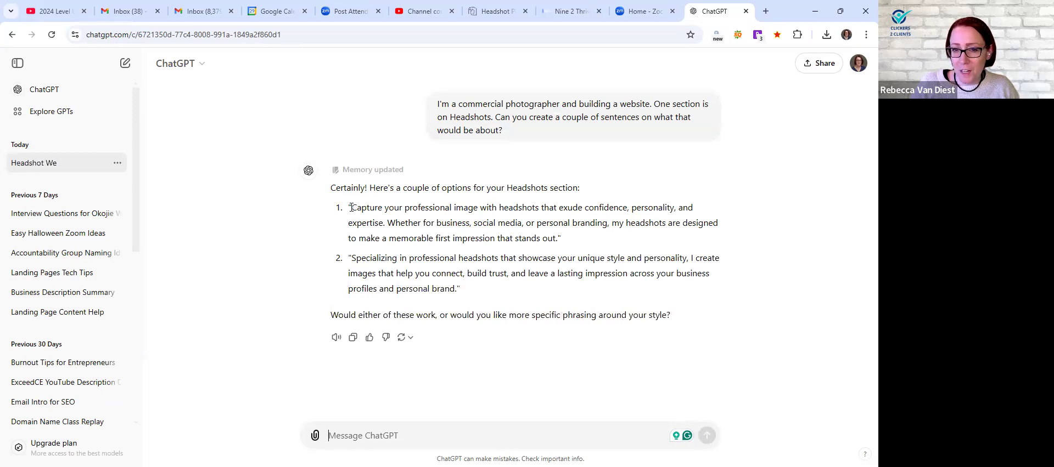
Copy ChatGPT's first option, "Capture your professional image...", and use it to replace the paragraph under Headshots in the page builder, without a leading blank line
{"action": "left_click_drag", "start_coordinate": [351, 207], "coordinate": [558, 239]}
{"action": "key", "text": "ctrl+c"}
{"action": "key", "text": "ctrl+Page_Up"}
{"action": "key", "text": "ctrl+Page_Up"}
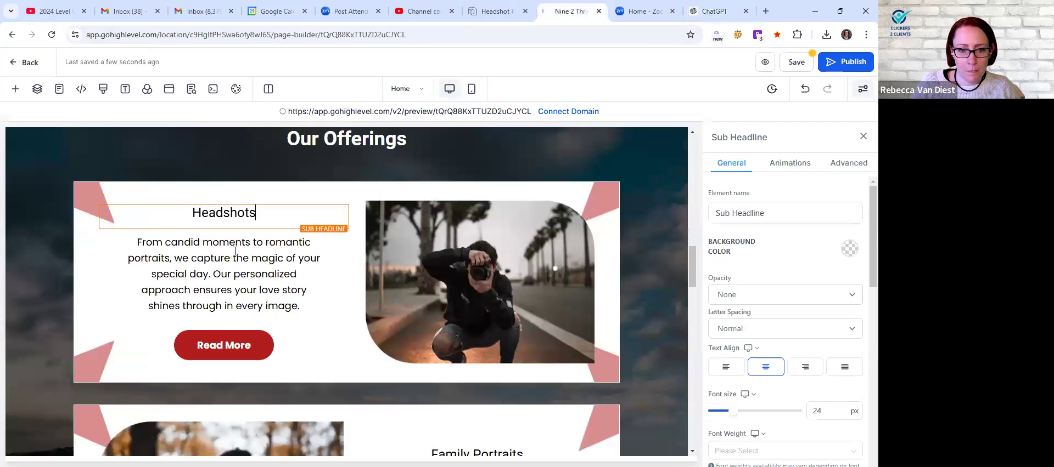
{"action": "triple_click", "coordinate": [235, 251]}
{"action": "key", "text": "ctrl+a"}
{"action": "key", "text": "ctrl+v"}
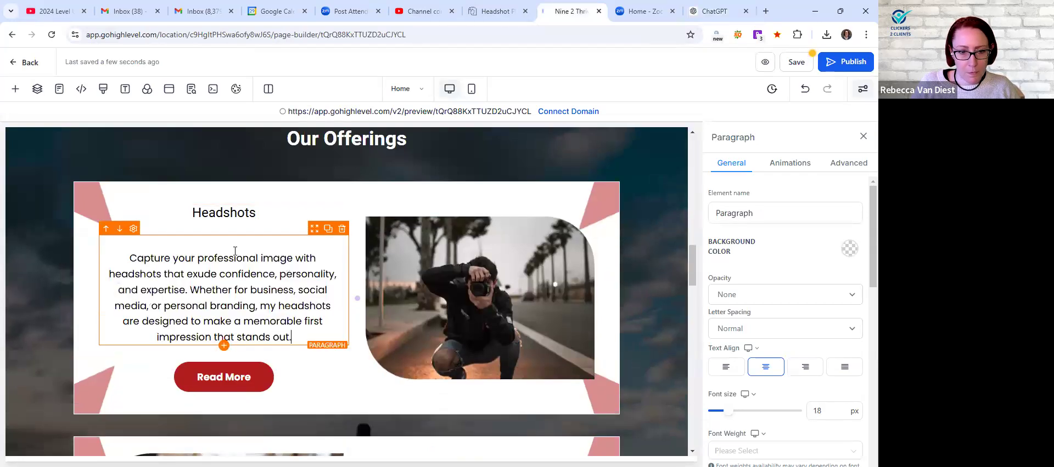
{"action": "key", "text": "Delete"}
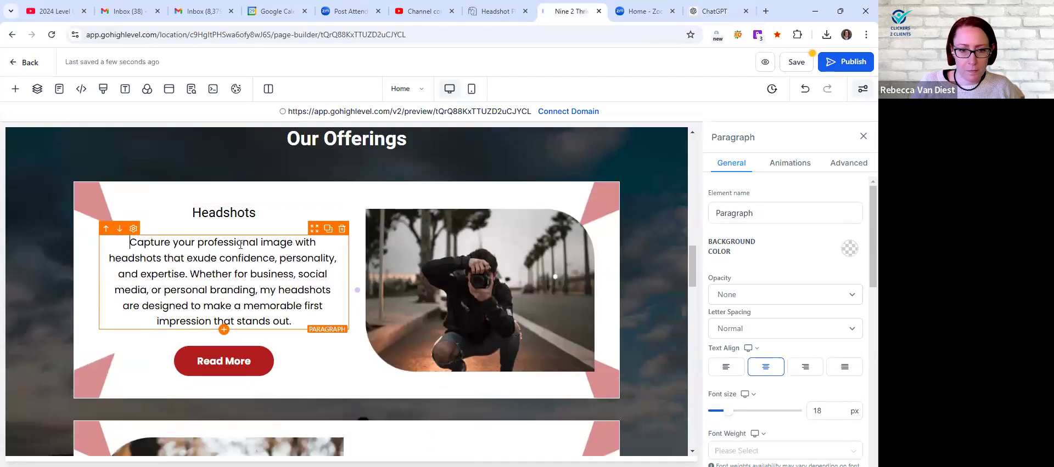
Replace the image beside the Headshots text with DSC01326.jpg, uploaded from the Headshots folder of Hillsboro Headshots Website
{"action": "left_click", "coordinate": [479, 272]}
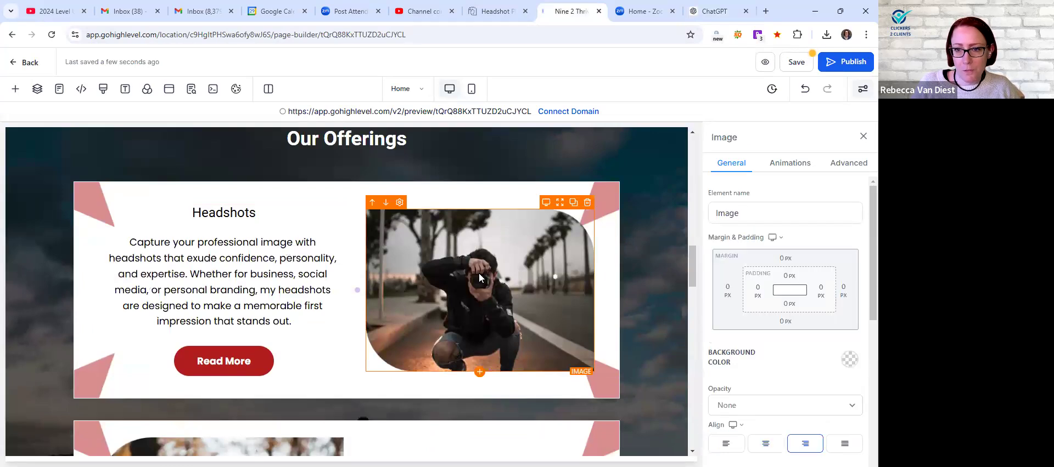
{"action": "scroll", "coordinate": [823, 285], "scroll_direction": "down", "scroll_amount": 5}
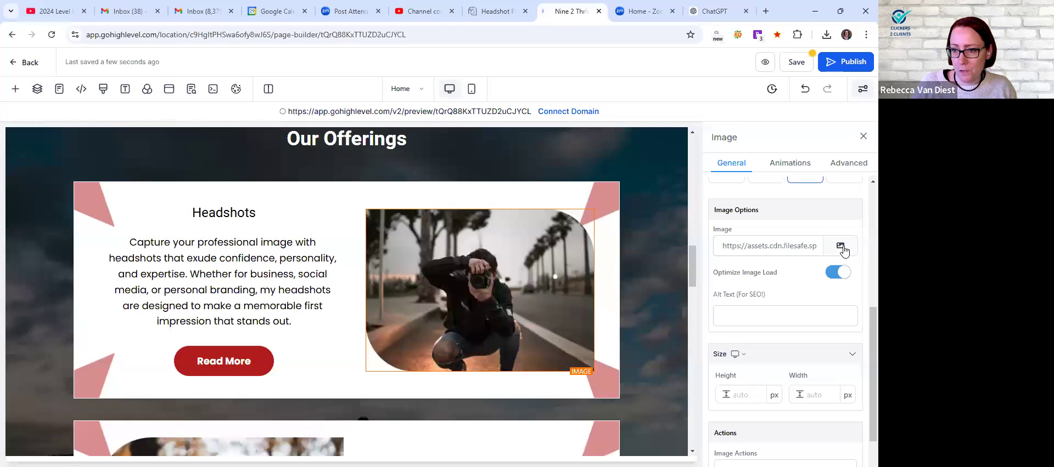
{"action": "left_click", "coordinate": [841, 248]}
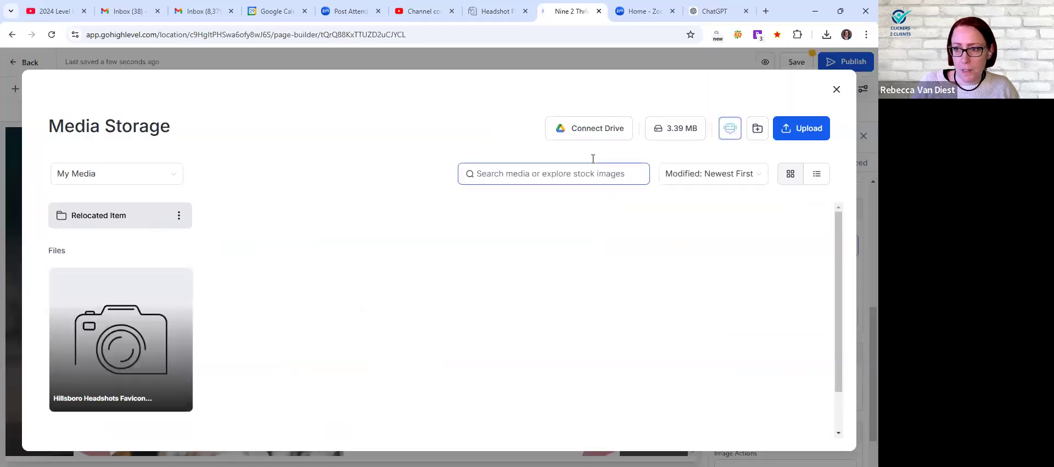
{"action": "left_click", "coordinate": [816, 136]}
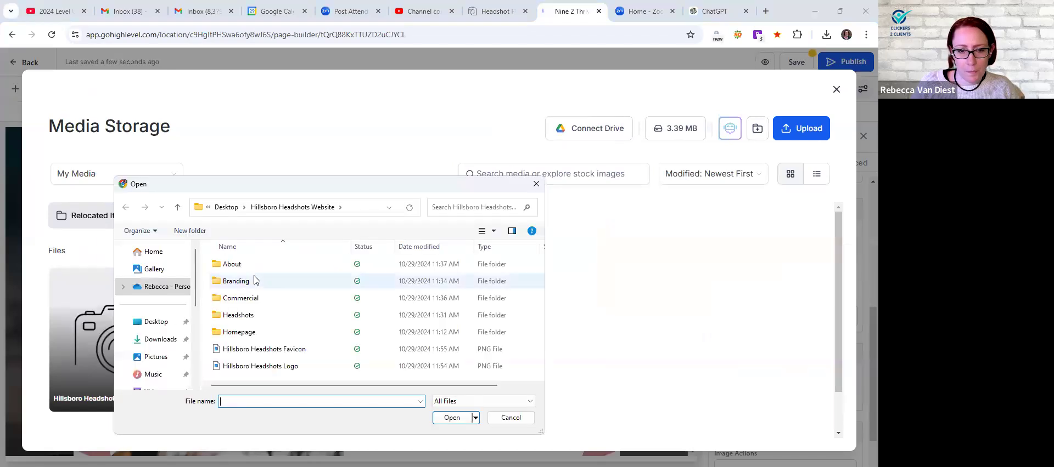
{"action": "left_click", "coordinate": [251, 317]}
{"action": "double_click", "coordinate": [251, 317]}
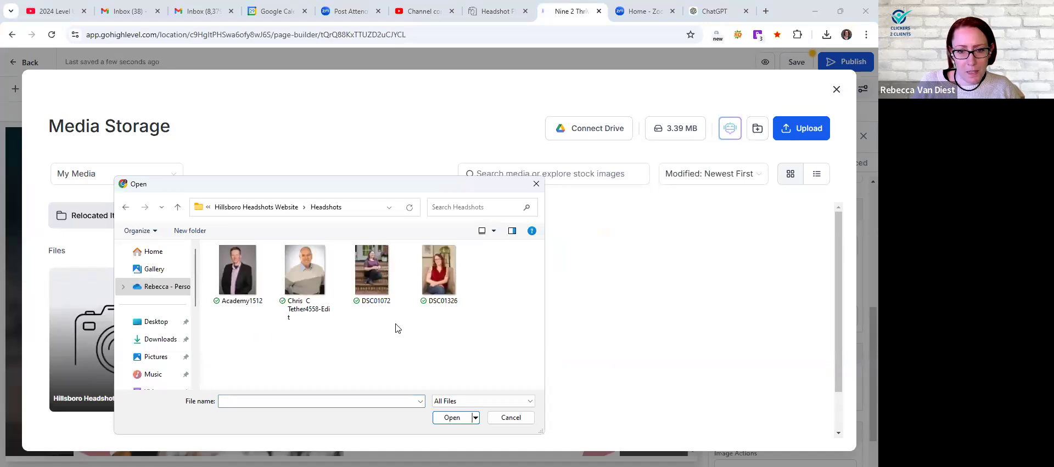
{"action": "left_click", "coordinate": [444, 264]}
{"action": "double_click", "coordinate": [444, 263]}
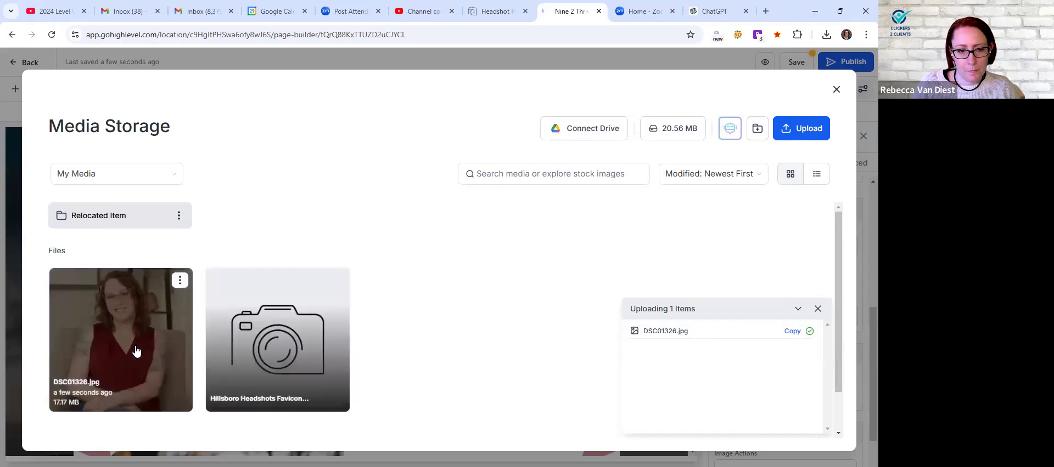
{"action": "left_click", "coordinate": [137, 352]}
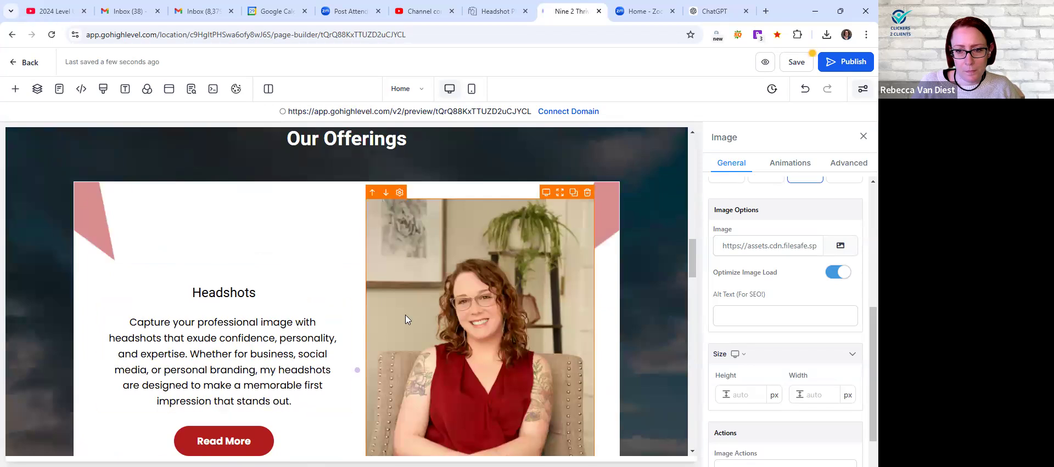
Set the Headshots image's height and width to 250 px each
{"action": "scroll", "coordinate": [406, 320], "scroll_direction": "down", "scroll_amount": 3}
{"action": "scroll", "coordinate": [406, 319], "scroll_direction": "down", "scroll_amount": 1}
{"action": "scroll", "coordinate": [535, 333], "scroll_direction": "up", "scroll_amount": 2}
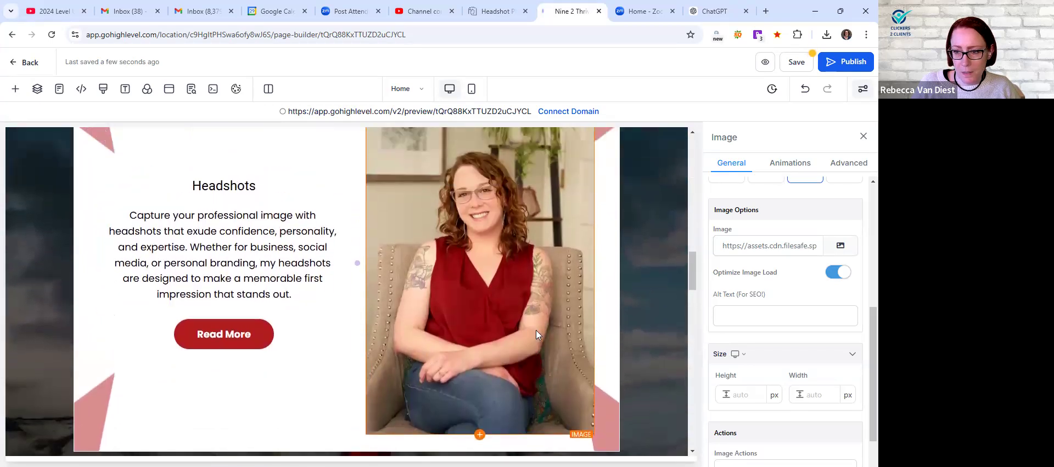
{"action": "left_click", "coordinate": [762, 392]}
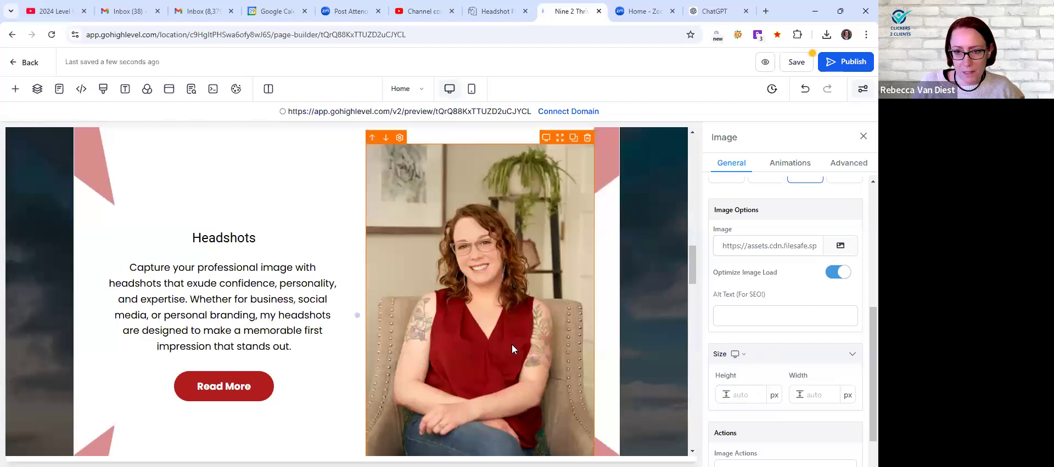
{"action": "scroll", "coordinate": [752, 379], "scroll_direction": "down", "scroll_amount": 1}
{"action": "left_click", "coordinate": [746, 339]}
{"action": "type", "text": "250"}
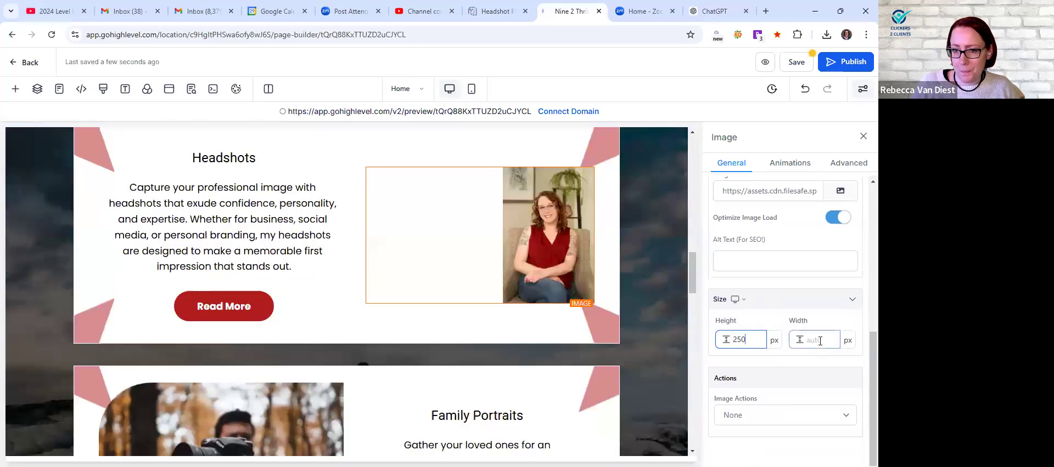
{"action": "left_click", "coordinate": [820, 341]}
{"action": "type", "text": "250"}
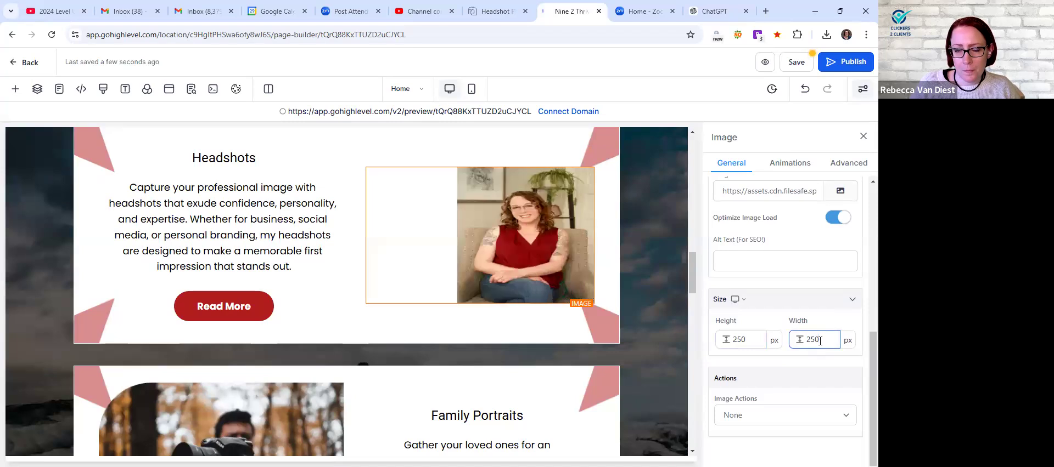
Try heights of 300 and 500 px for the Headshots image, and settle on 400 px
{"action": "double_click", "coordinate": [747, 339]}
{"action": "type", "text": "300"}
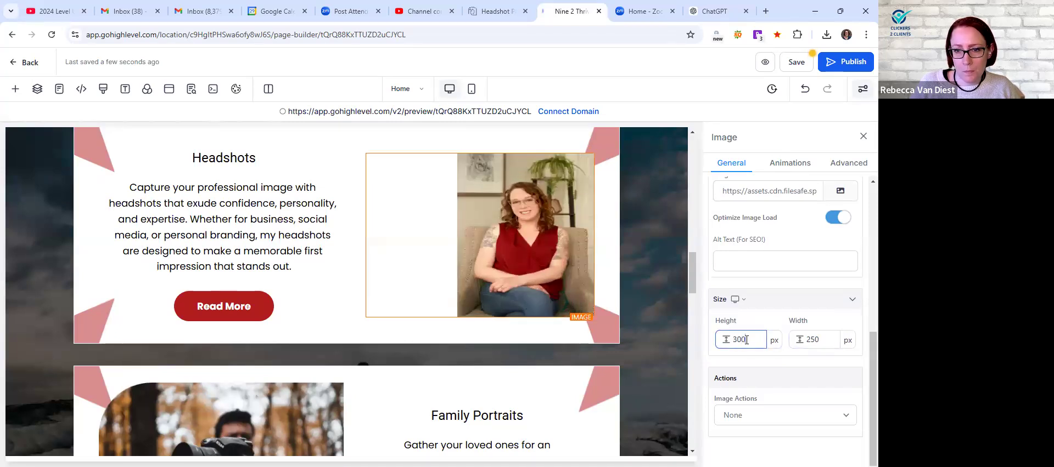
{"action": "left_click_drag", "start_coordinate": [747, 340], "coordinate": [725, 339]}
{"action": "type", "text": "500"}
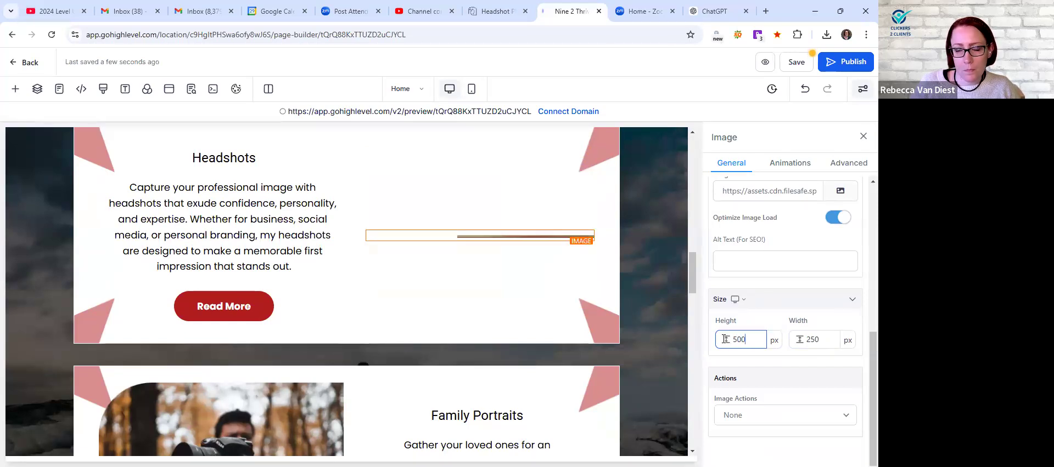
{"action": "left_click", "coordinate": [738, 340]}
{"action": "key", "text": "BackSpace"}
{"action": "type", "text": "4"}
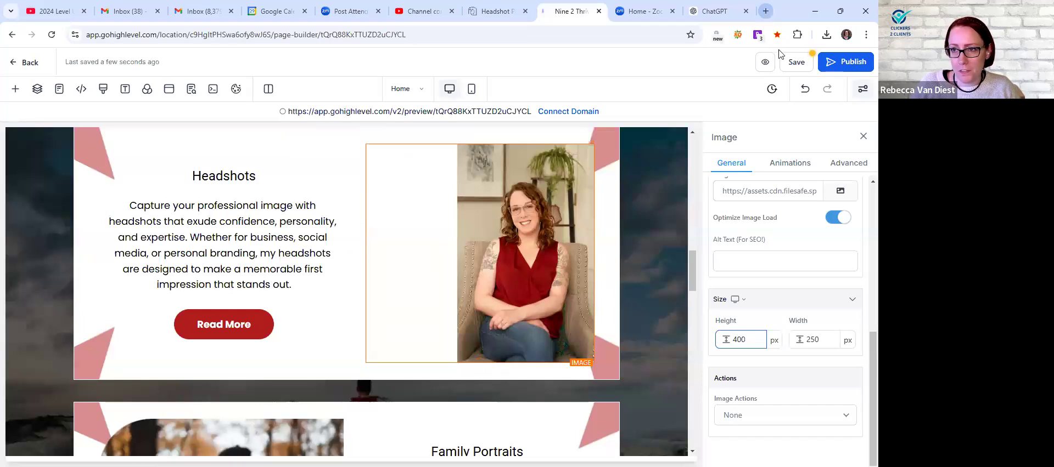
{"action": "key", "text": "ctrl+t"}
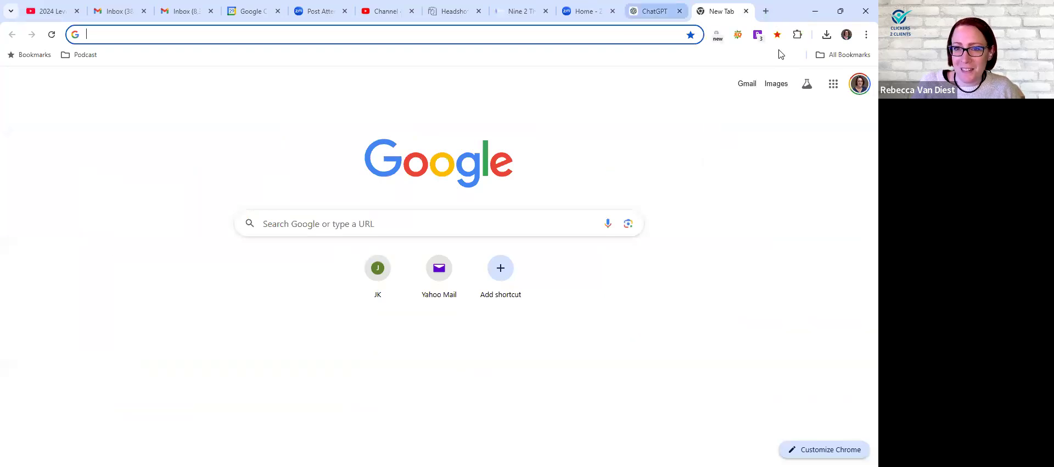
{"action": "left_click", "coordinate": [518, 11]}
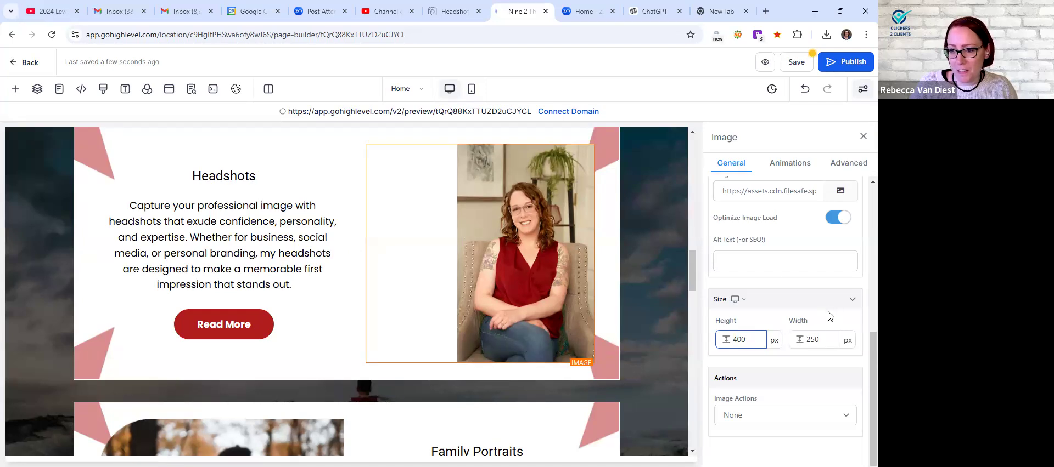
Clear the Headshots image's height and width so both return to auto
{"action": "double_click", "coordinate": [745, 338]}
{"action": "key", "text": "BackSpace"}
{"action": "left_click", "coordinate": [813, 340]}
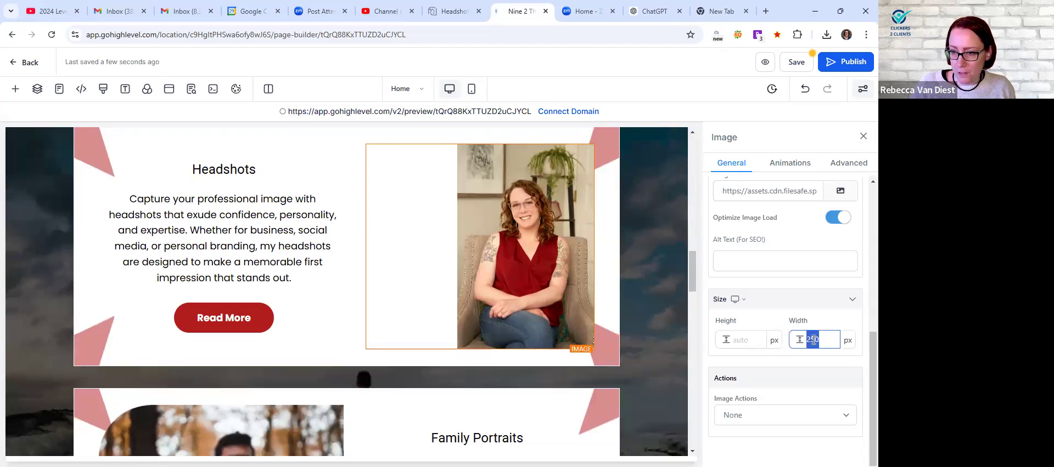
{"action": "double_click", "coordinate": [813, 340]}
{"action": "key", "text": "BackSpace"}
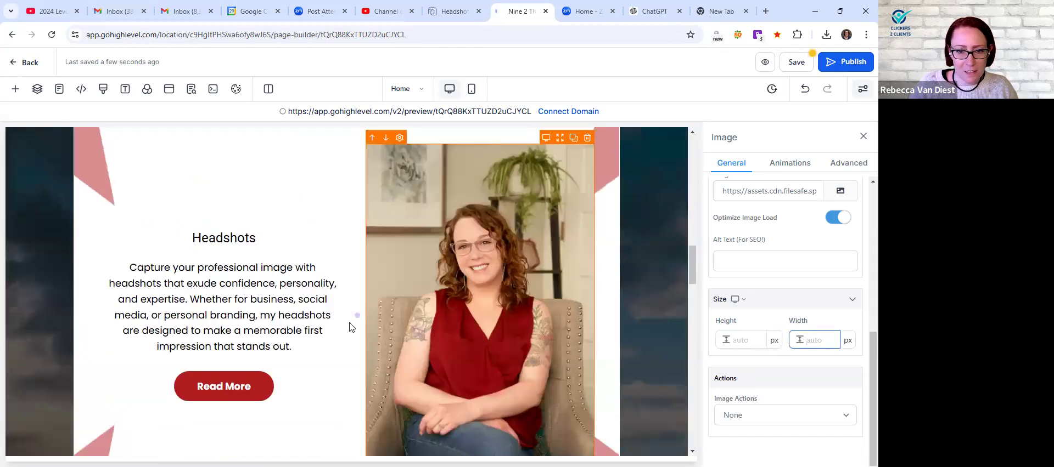
{"action": "scroll", "coordinate": [346, 263], "scroll_direction": "down", "scroll_amount": 3}
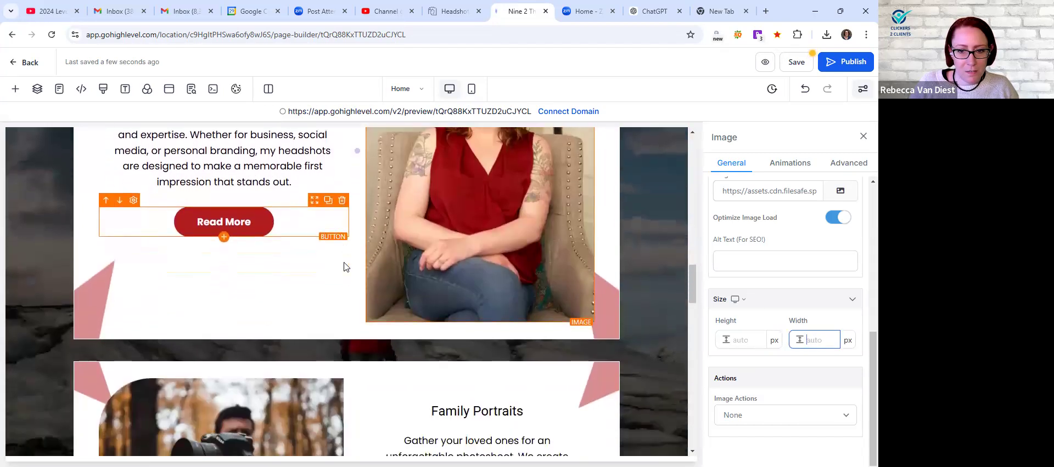
{"action": "scroll", "coordinate": [345, 266], "scroll_direction": "down", "scroll_amount": 2}
{"action": "scroll", "coordinate": [345, 274], "scroll_direction": "up", "scroll_amount": 5}
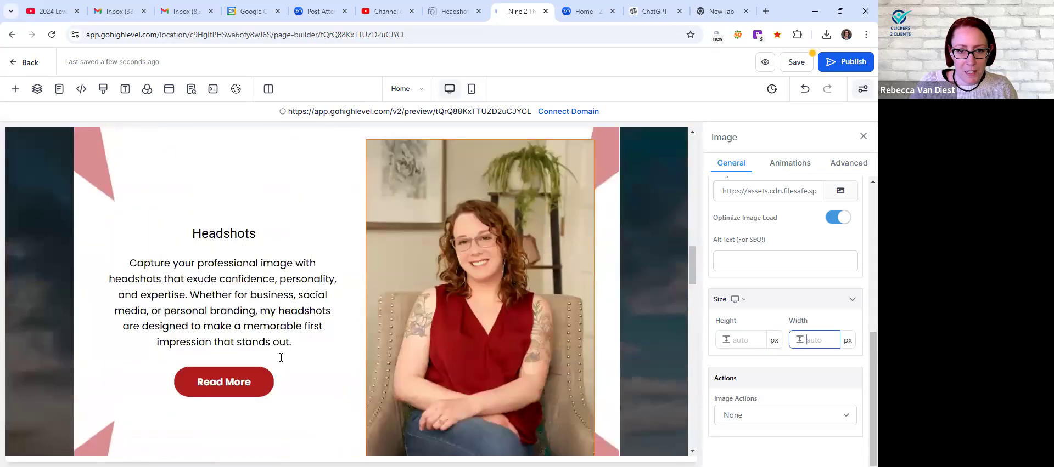
{"action": "left_click", "coordinate": [235, 388]}
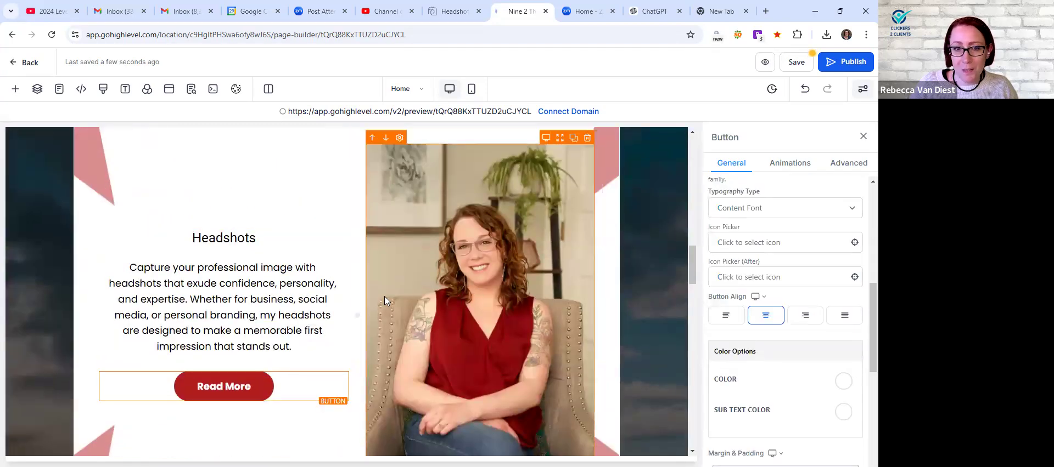
Replace the train image beside Our Journey with the photographer's portrait, uploaded from the About folder of Hillsboro Headshots Website
{"action": "scroll", "coordinate": [263, 275], "scroll_direction": "up", "scroll_amount": 7}
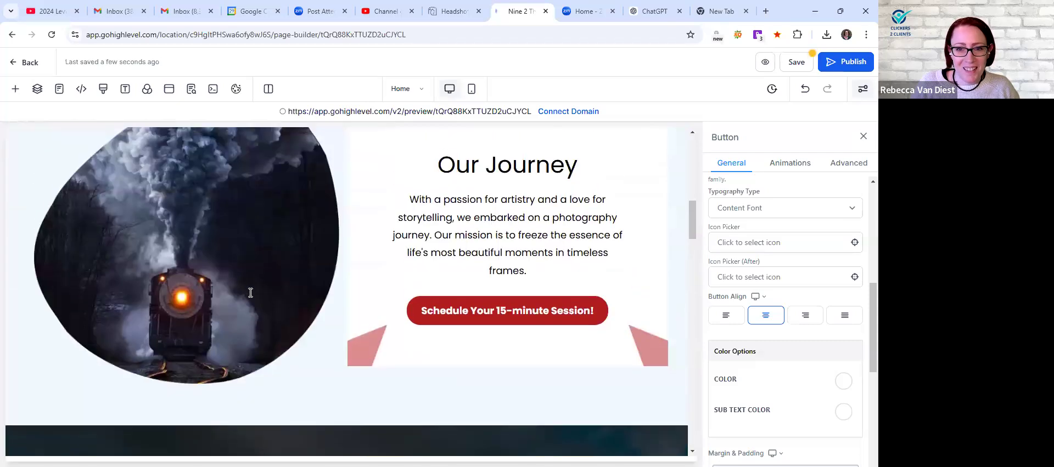
{"action": "scroll", "coordinate": [251, 293], "scroll_direction": "up", "scroll_amount": 7}
{"action": "scroll", "coordinate": [250, 293], "scroll_direction": "down", "scroll_amount": 6}
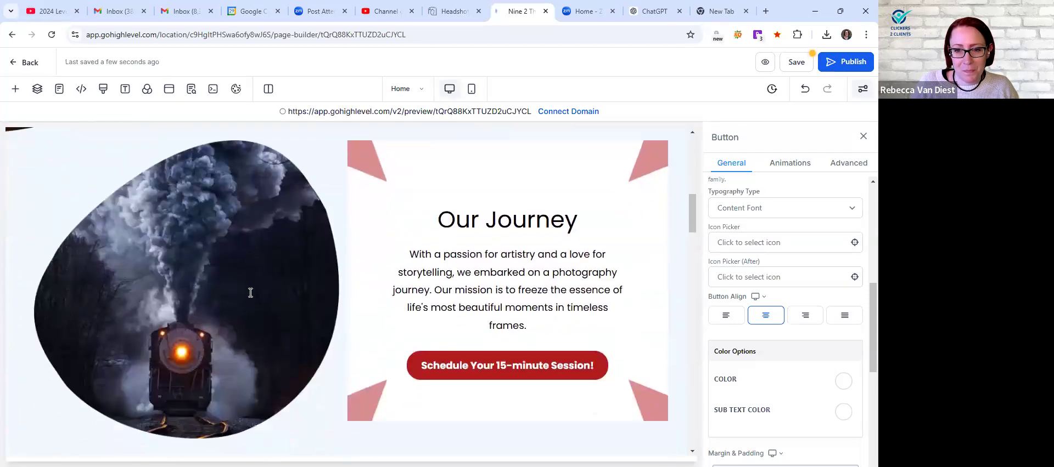
{"action": "left_click", "coordinate": [251, 258]}
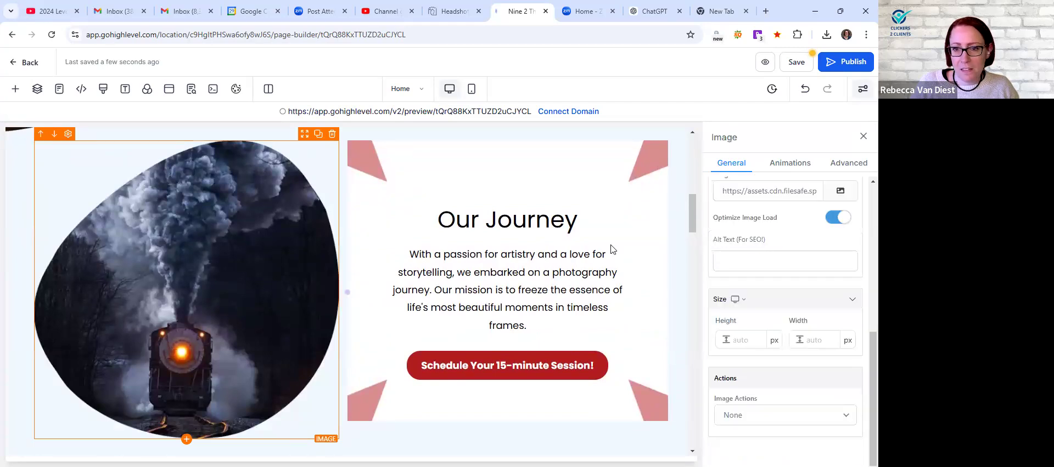
{"action": "left_click", "coordinate": [839, 193]}
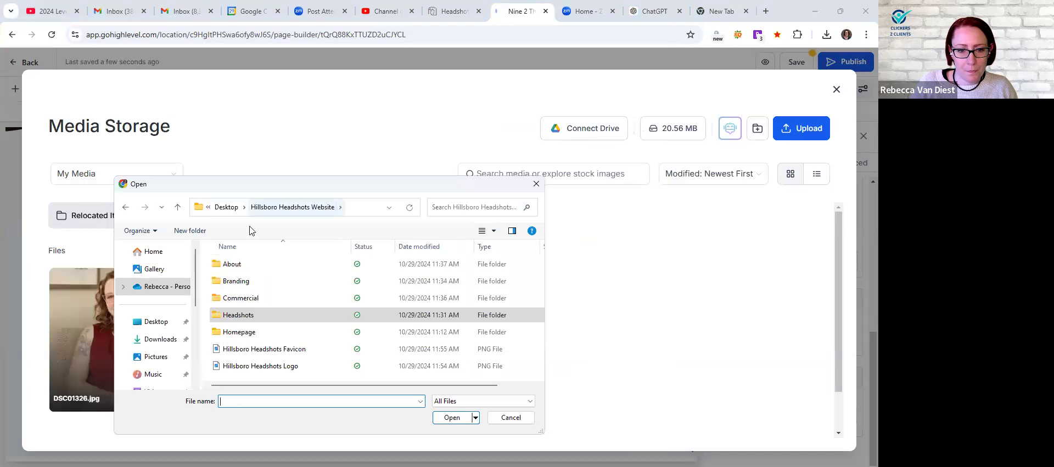
{"action": "double_click", "coordinate": [241, 265]}
{"action": "double_click", "coordinate": [245, 271]}
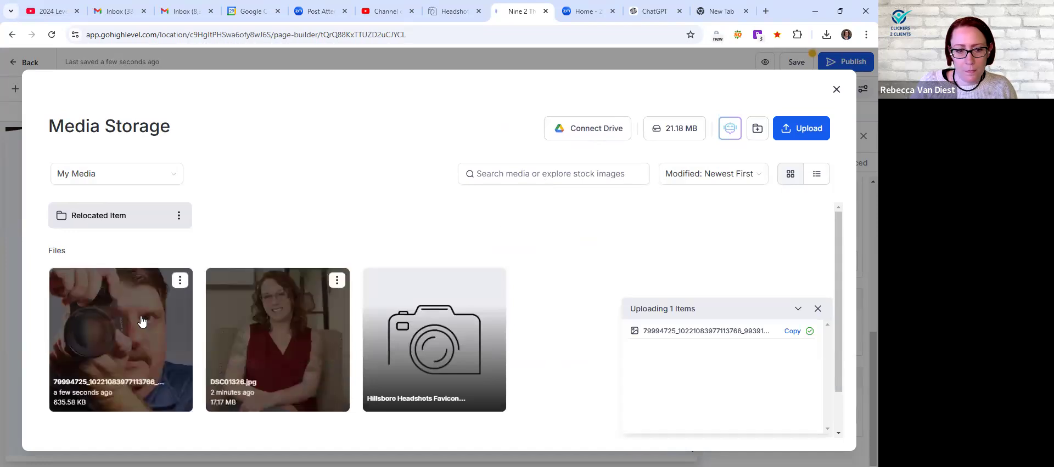
{"action": "left_click", "coordinate": [141, 321]}
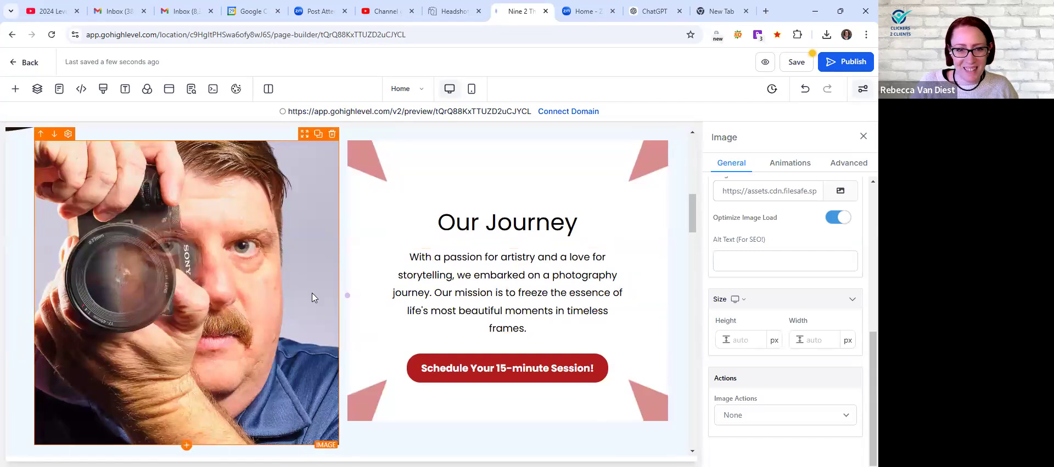
Undo the Our Journey image replacement to compare it with the original train image, and restore the photographer's portrait
{"action": "scroll", "coordinate": [297, 311], "scroll_direction": "down", "scroll_amount": 2}
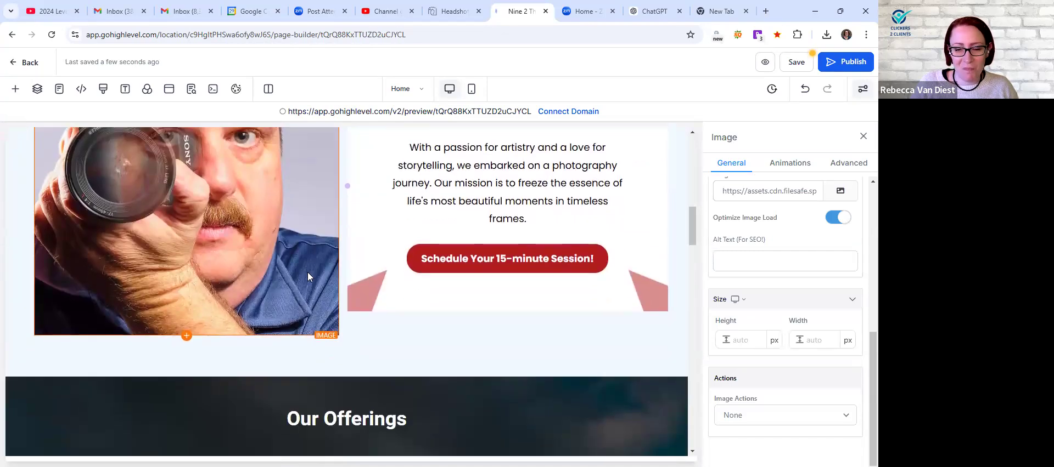
{"action": "scroll", "coordinate": [360, 296], "scroll_direction": "up", "scroll_amount": 2}
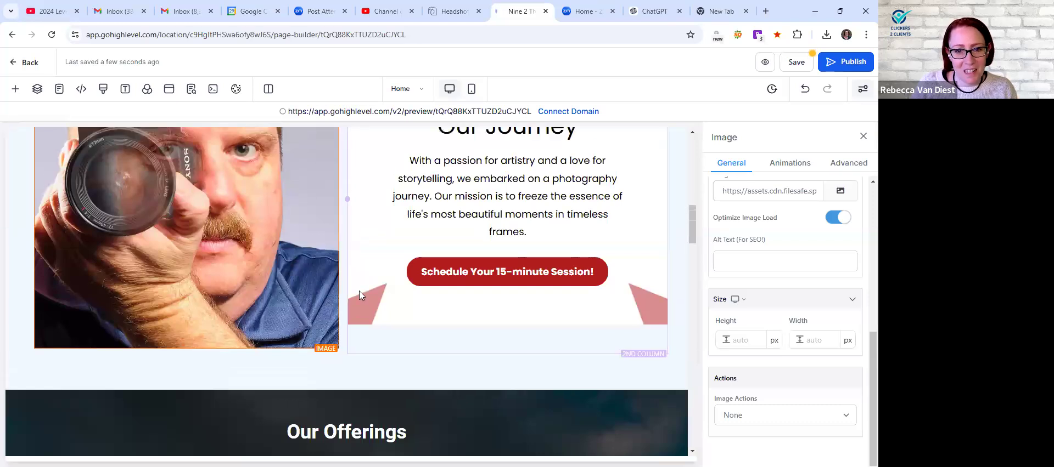
{"action": "scroll", "coordinate": [359, 295], "scroll_direction": "up", "scroll_amount": 1}
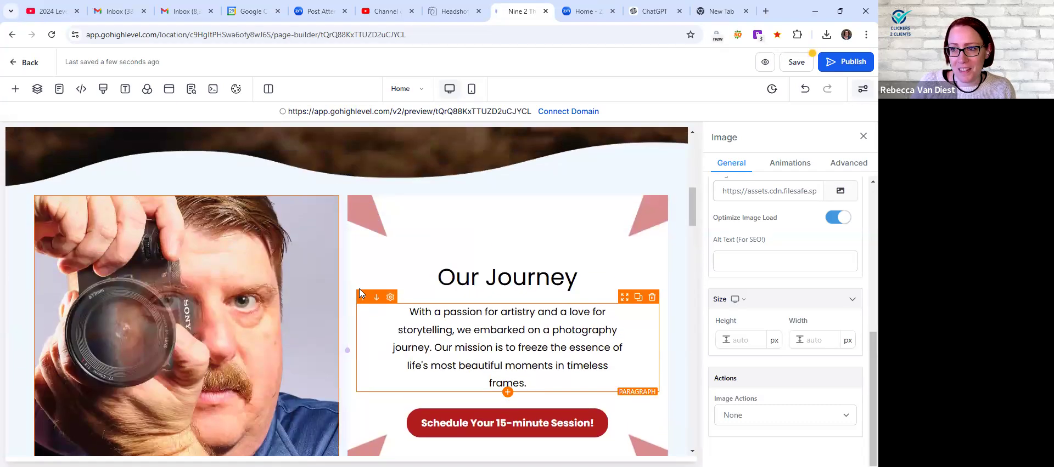
{"action": "left_click", "coordinate": [804, 91]}
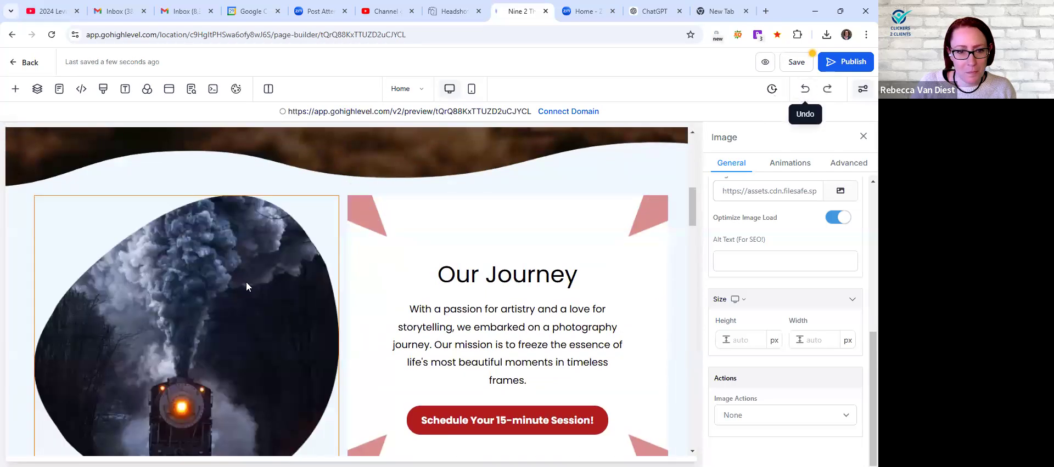
{"action": "left_click", "coordinate": [221, 269]}
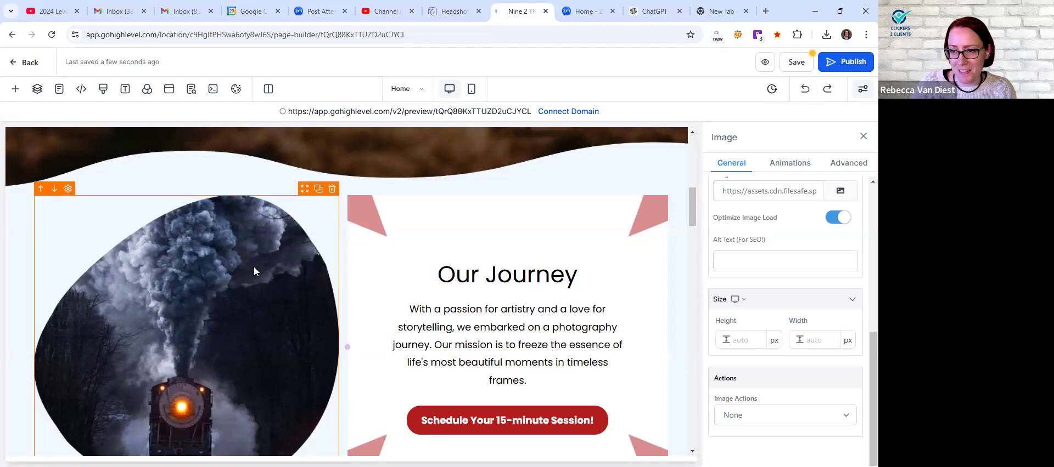
{"action": "left_click", "coordinate": [810, 95]}
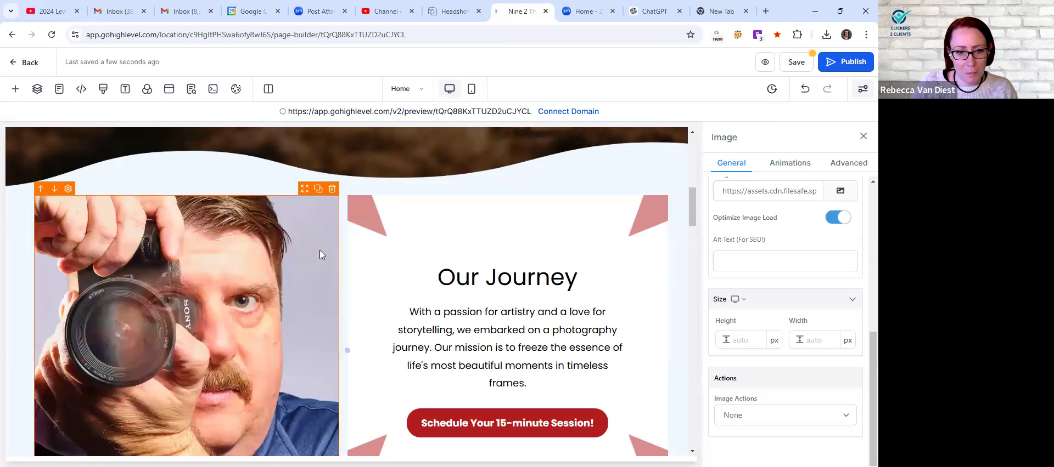
{"action": "scroll", "coordinate": [317, 298], "scroll_direction": "down", "scroll_amount": 2}
{"action": "scroll", "coordinate": [315, 314], "scroll_direction": "up", "scroll_amount": 3}
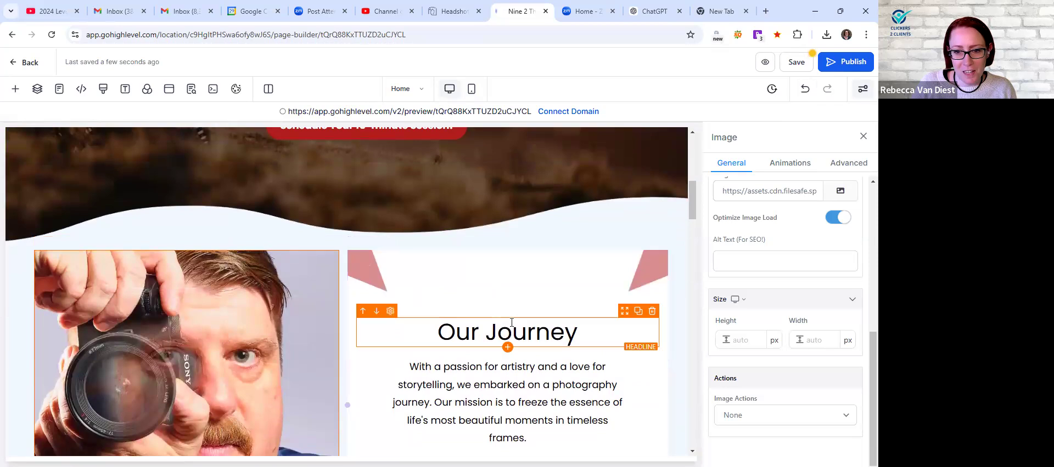
{"action": "scroll", "coordinate": [520, 360], "scroll_direction": "down", "scroll_amount": 2}
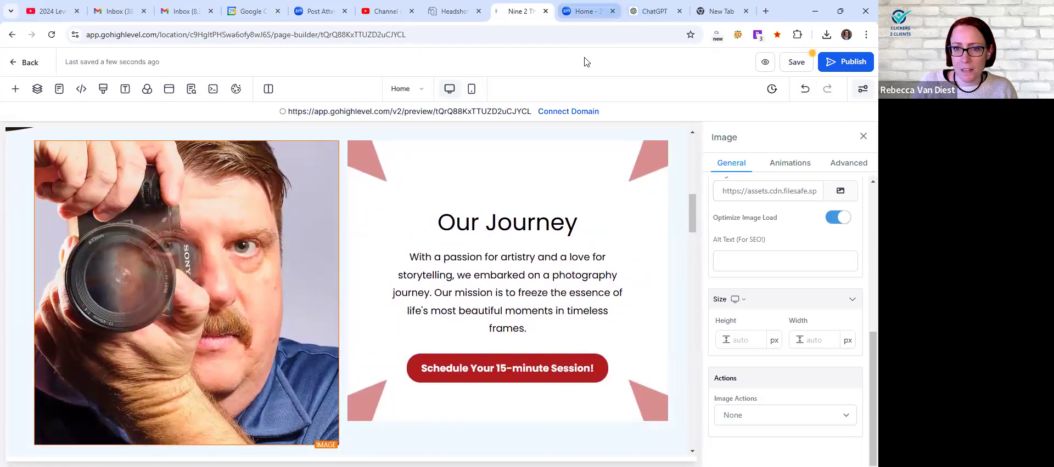
Switch to the existing hillsboroheadshots.com site, open its About page and copy the introduction paragraph under "Hello,"
{"action": "key", "text": "ctrl+shift+Tab"}
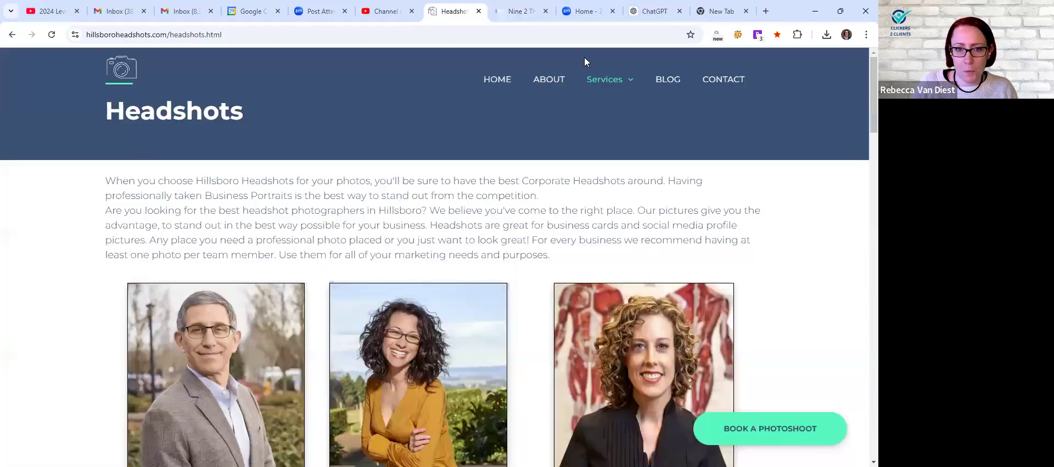
{"action": "left_click", "coordinate": [542, 81]}
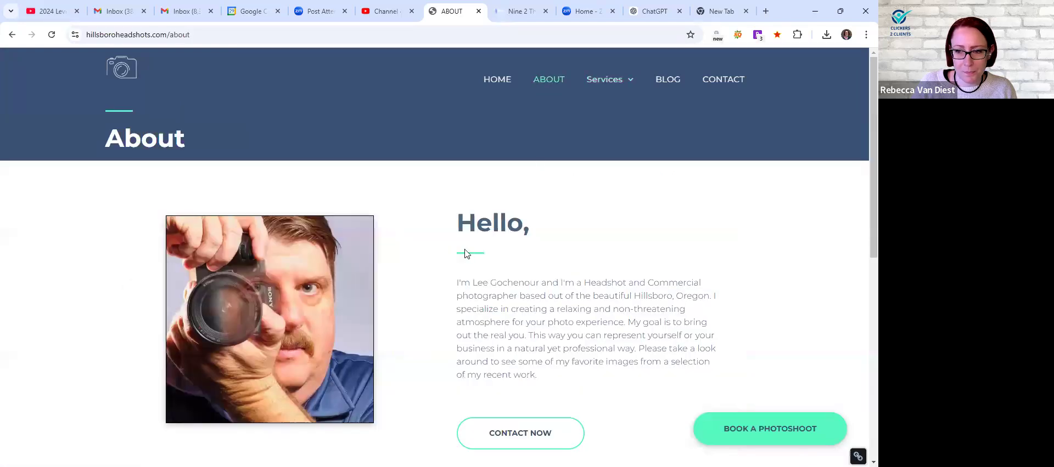
{"action": "scroll", "coordinate": [444, 277], "scroll_direction": "down", "scroll_amount": 1}
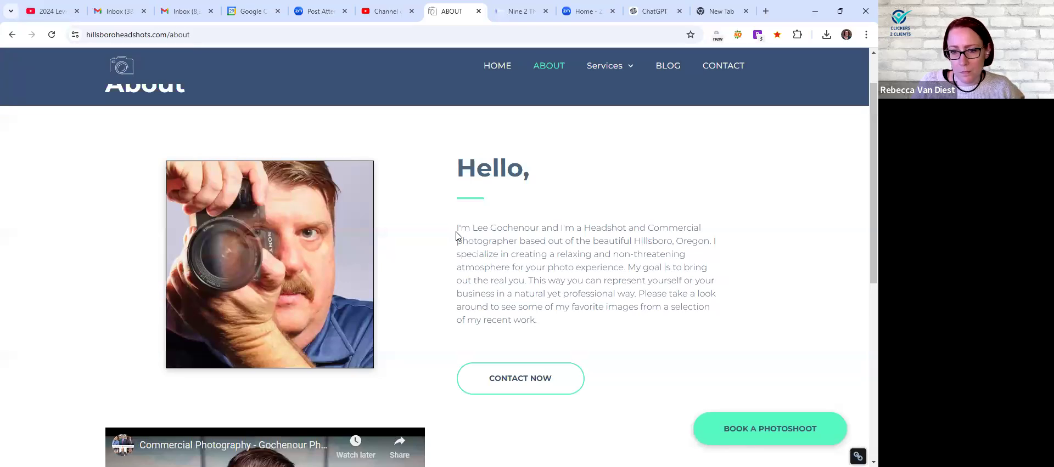
{"action": "left_click_drag", "start_coordinate": [455, 228], "coordinate": [461, 229]}
{"action": "left_click_drag", "start_coordinate": [500, 252], "coordinate": [606, 255]}
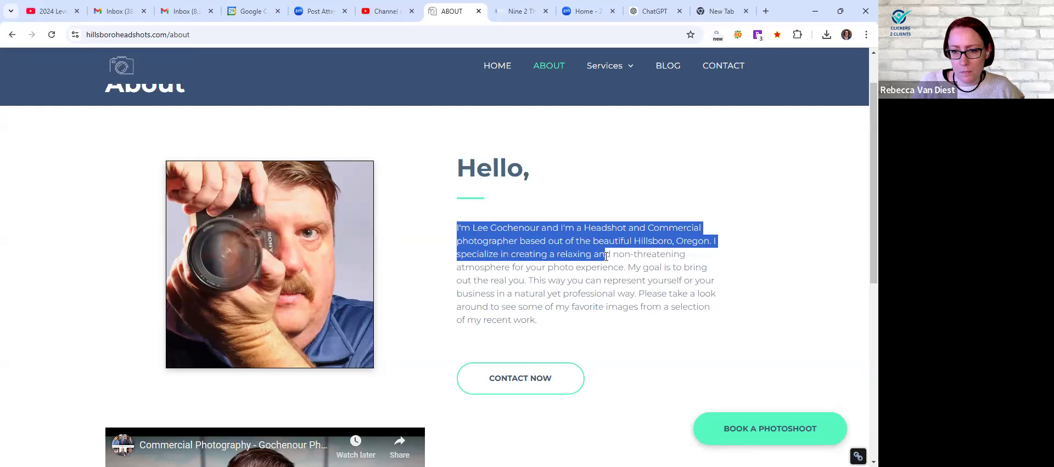
{"action": "scroll", "coordinate": [606, 258], "scroll_direction": "down", "scroll_amount": 5}
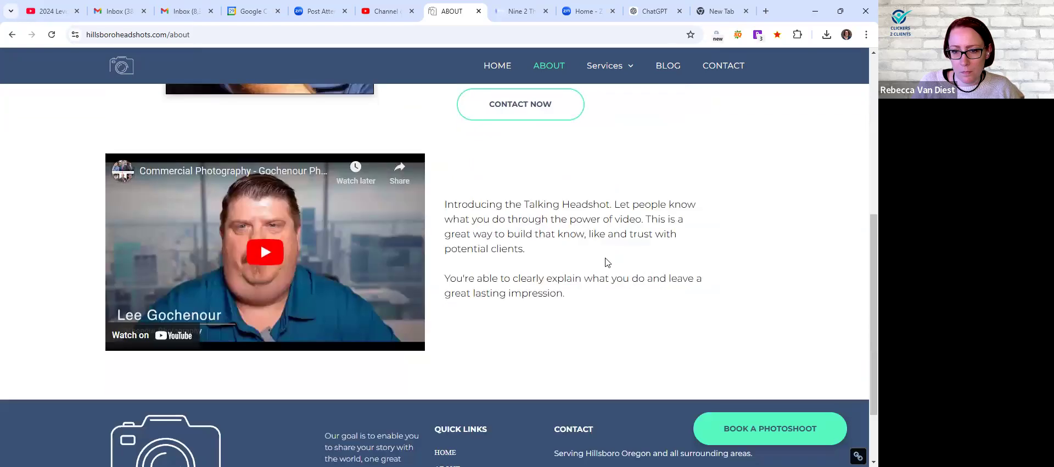
{"action": "scroll", "coordinate": [606, 264], "scroll_direction": "down", "scroll_amount": 2}
{"action": "scroll", "coordinate": [603, 263], "scroll_direction": "up", "scroll_amount": 6}
{"action": "left_click", "coordinate": [548, 341]}
{"action": "left_click_drag", "start_coordinate": [549, 341], "coordinate": [456, 256]}
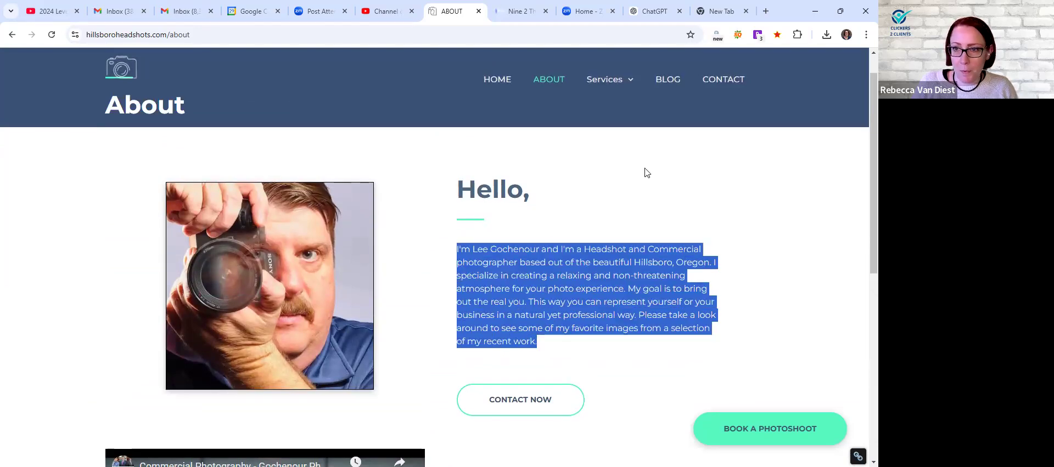
Ask ChatGPT for two sentences summarizing the copied About paragraph, pasted in quotes, for a short about section on the homepage
{"action": "left_click", "coordinate": [653, 12]}
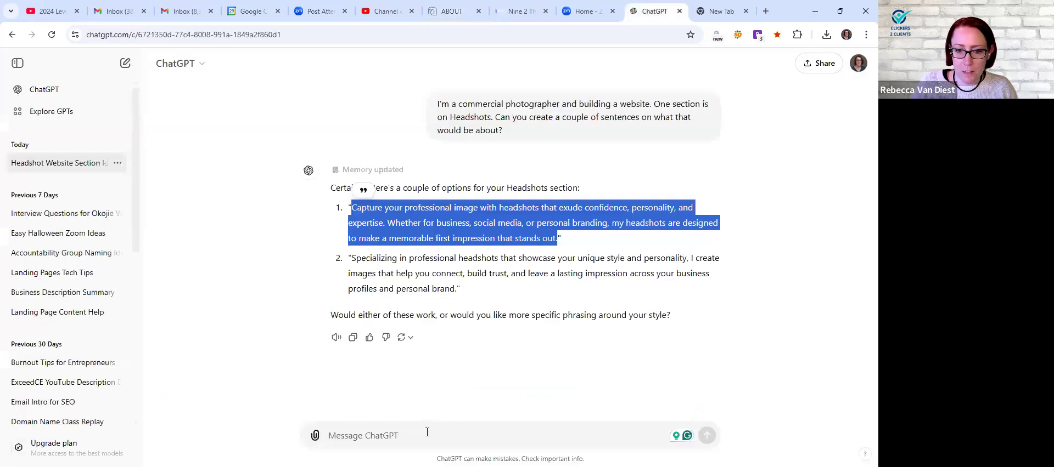
{"action": "left_click", "coordinate": [427, 433]}
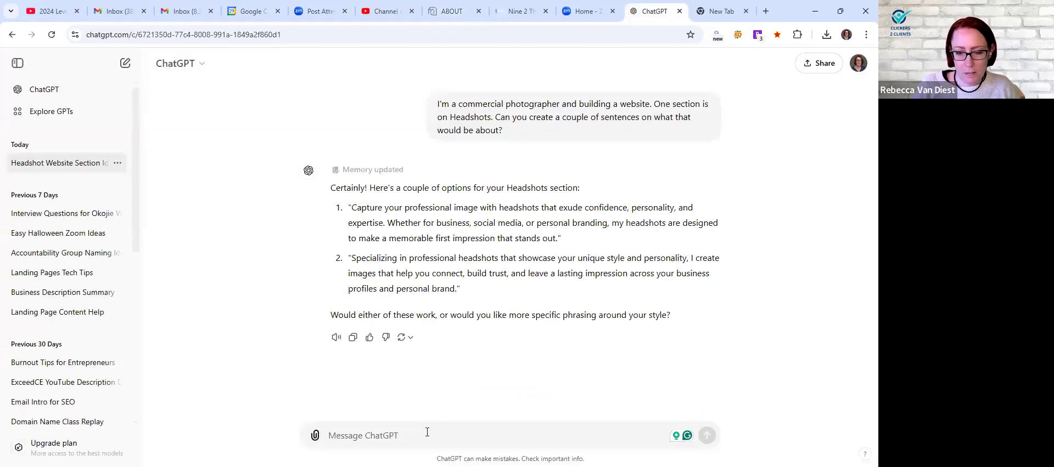
{"action": "type", "text": "I'd like t"}
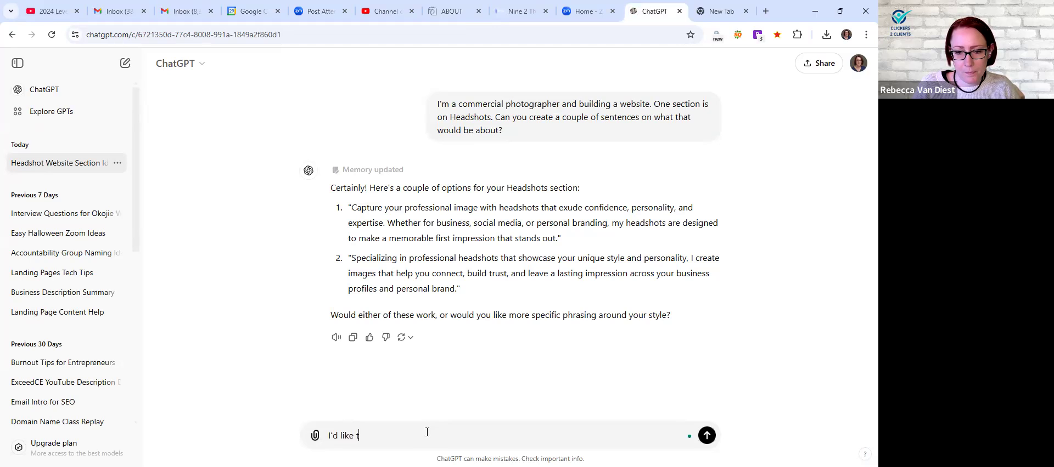
{"action": "type", "text": "o do a short about"}
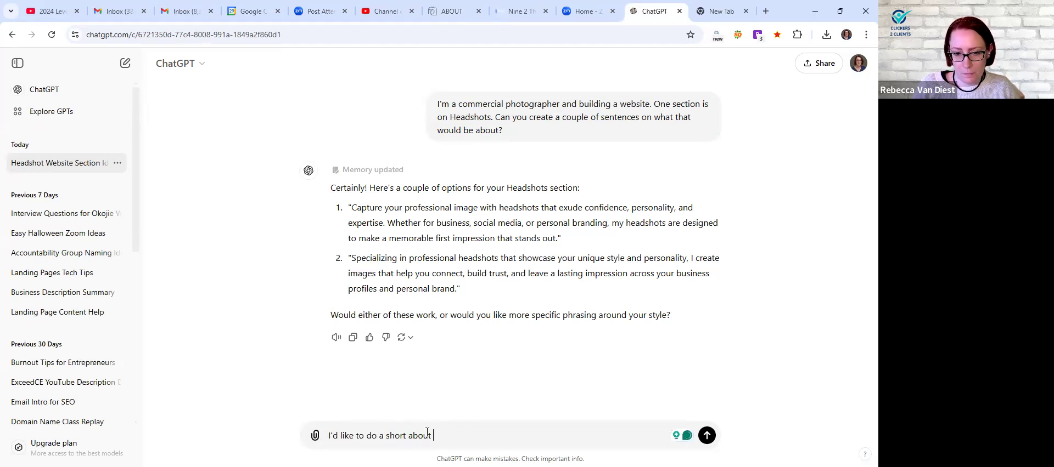
{"action": "type", "text": " se"}
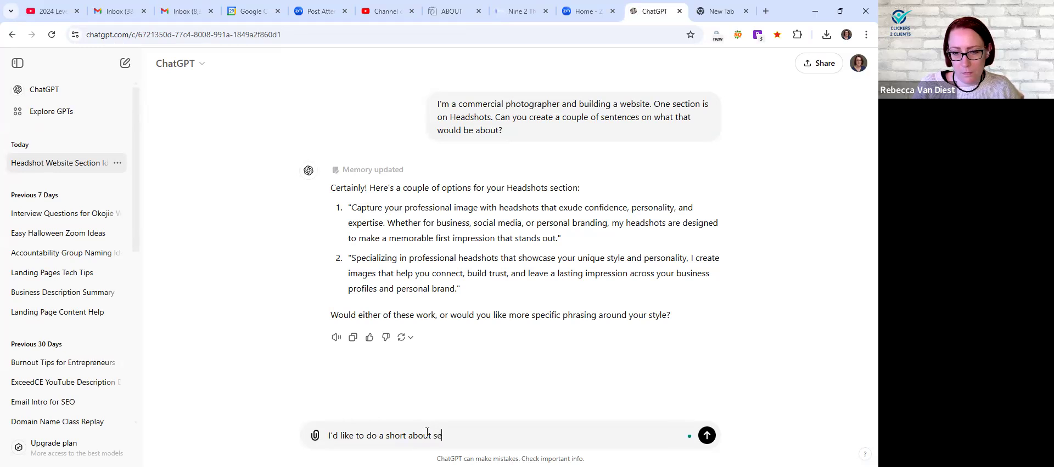
{"action": "type", "text": "ction on my h"}
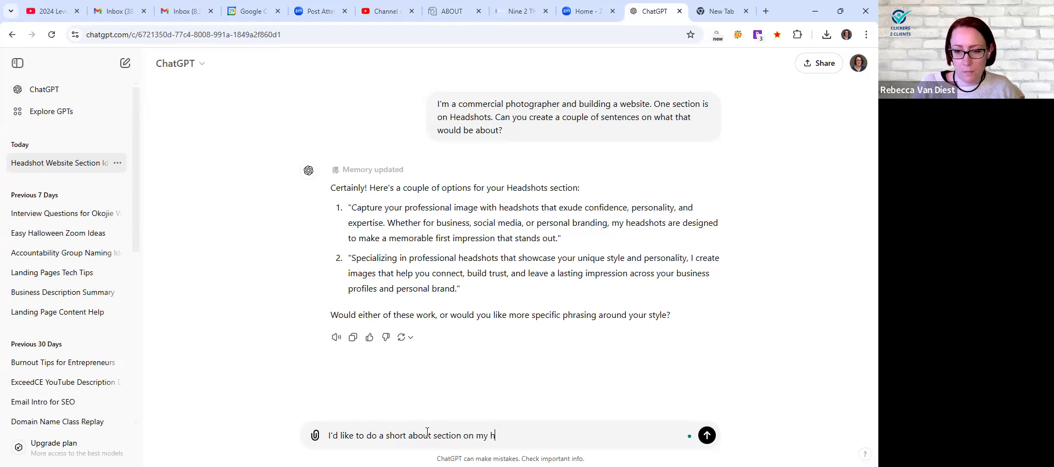
{"action": "type", "text": "omepage. Can"}
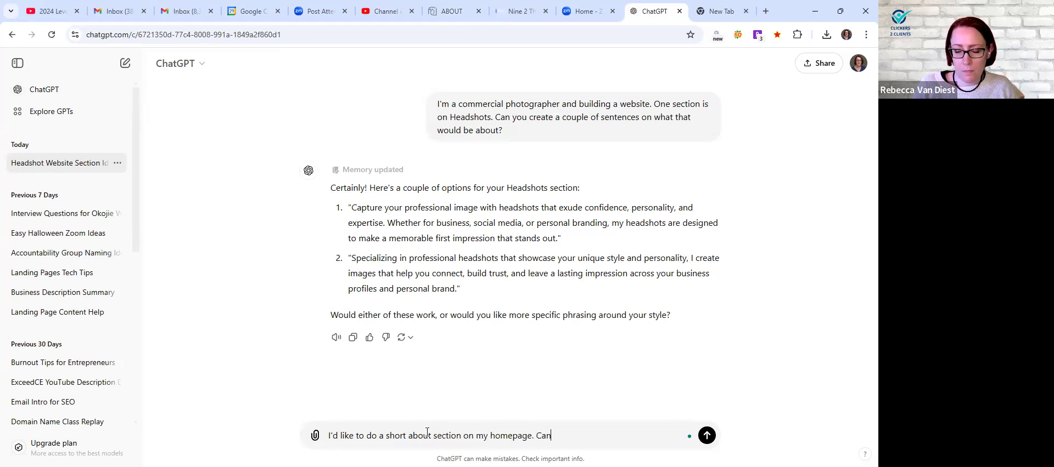
{"action": "type", "text": " you give me two sentences that"}
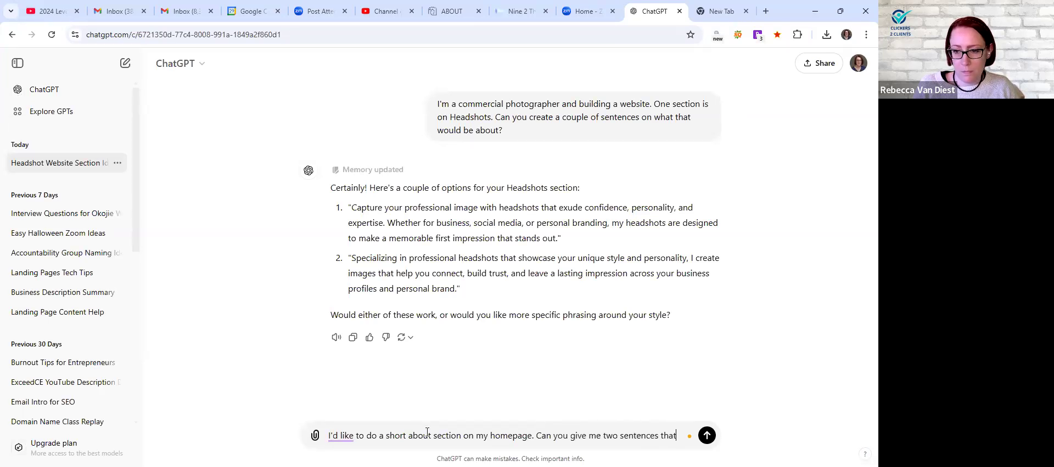
{"action": "type", "text": " summerize this? \""}
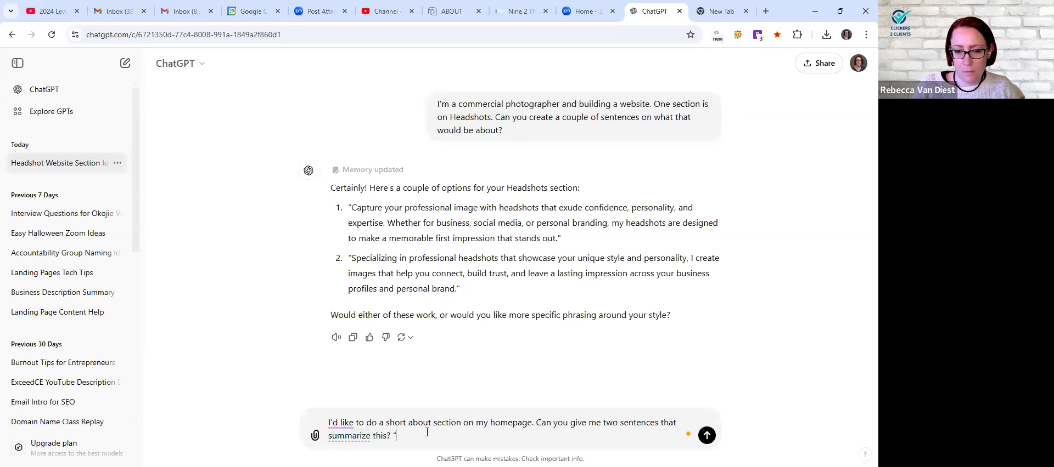
{"action": "type", "text": "I'm Lee Gochenour and I'm a Headshot and Commercial photographer based out of the beautiful Hillsboro, Oregon. I specialize in creating a relaxing and non-threatening atmosphere for your photo experience. My goal is to bring out the real you. This way you can represent yourself or your business in a natural yet professional way. Please take a look around to see some of my favorite images from a selection of my recent work."}
{"action": "key", "text": "Return"}
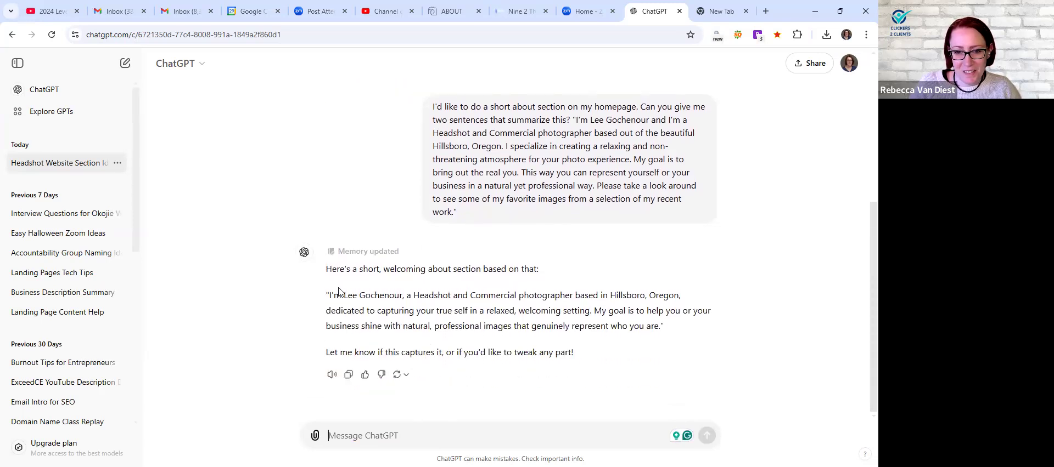
Copy ChatGPT's two-sentence about summary and paste it over the paragraph under Our Journey in the HighLevel page builder
{"action": "left_click_drag", "start_coordinate": [329, 295], "coordinate": [660, 335]}
{"action": "key", "text": "ctrl+c"}
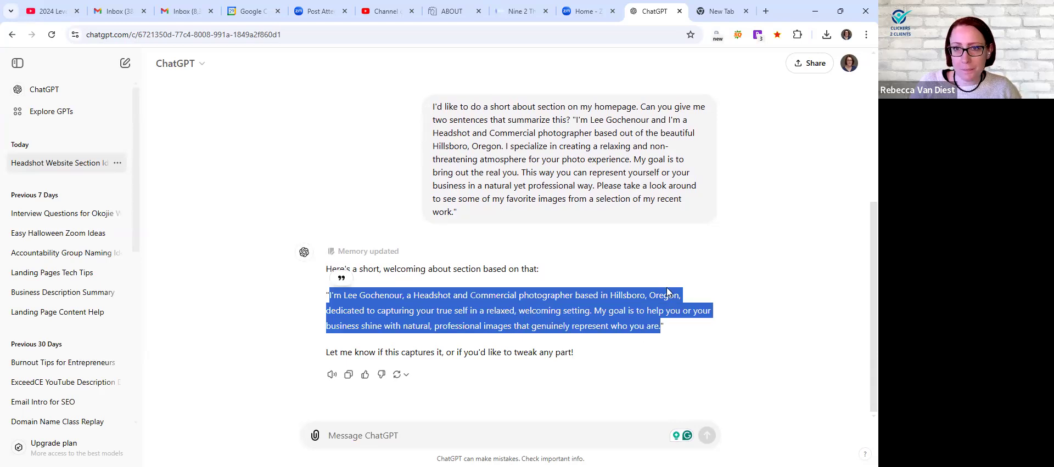
{"action": "left_click", "coordinate": [521, 11]}
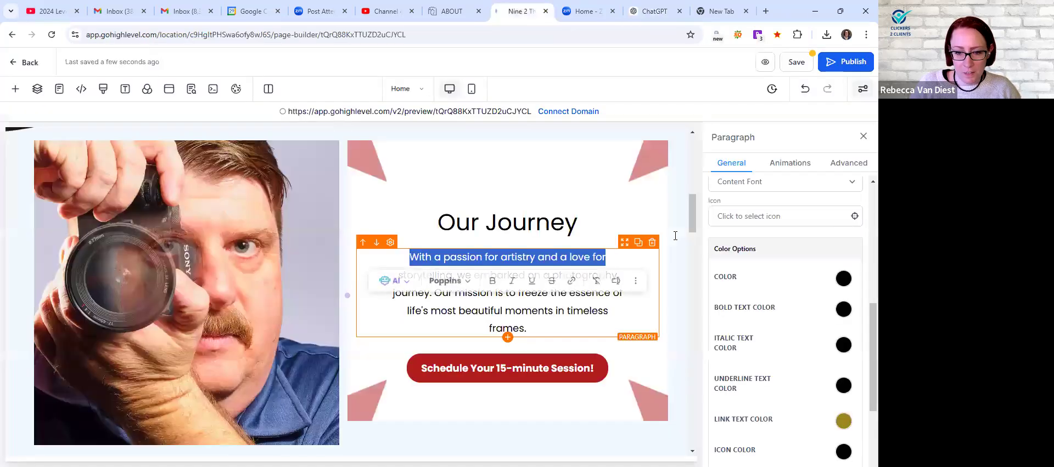
{"action": "triple_click", "coordinate": [485, 260]}
{"action": "key", "text": "ctrl+v"}
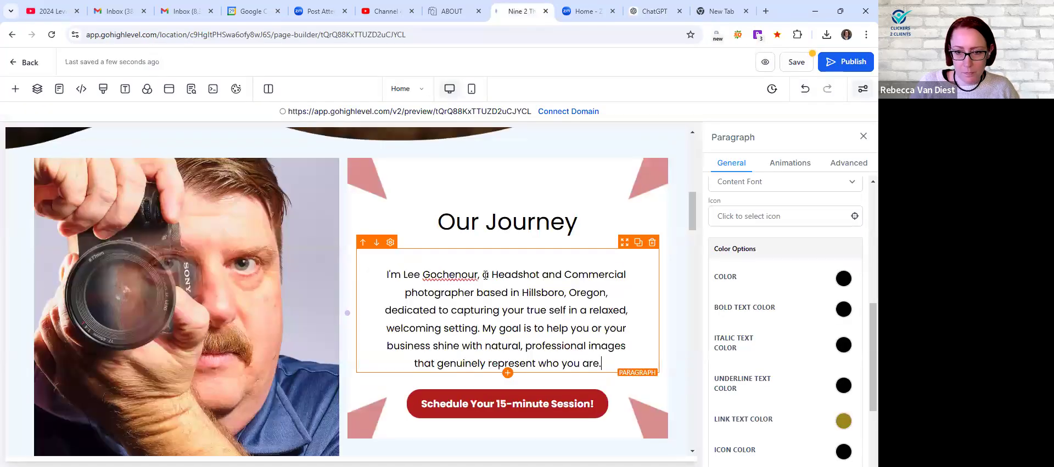
Change the Our Journey headline to "About Us"
{"action": "triple_click", "coordinate": [559, 224]}
{"action": "type", "text": "A"}
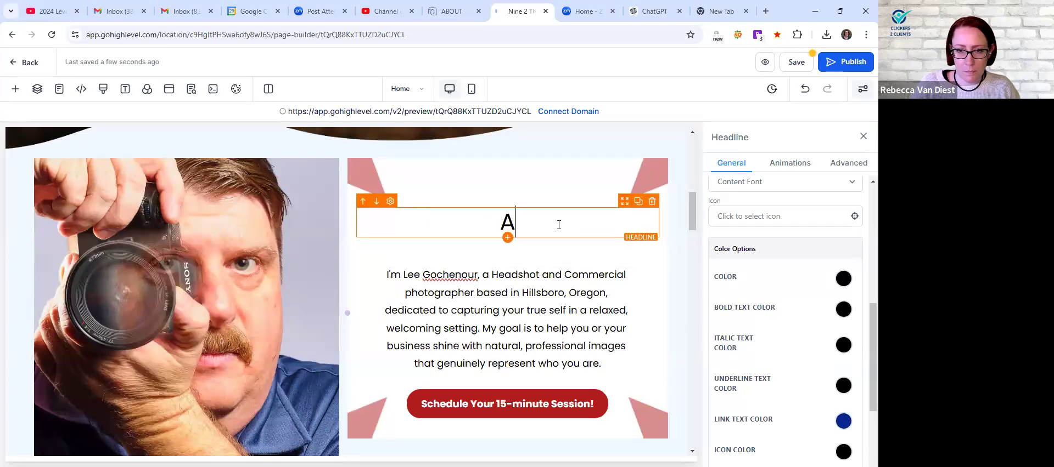
{"action": "type", "text": "bout Us"}
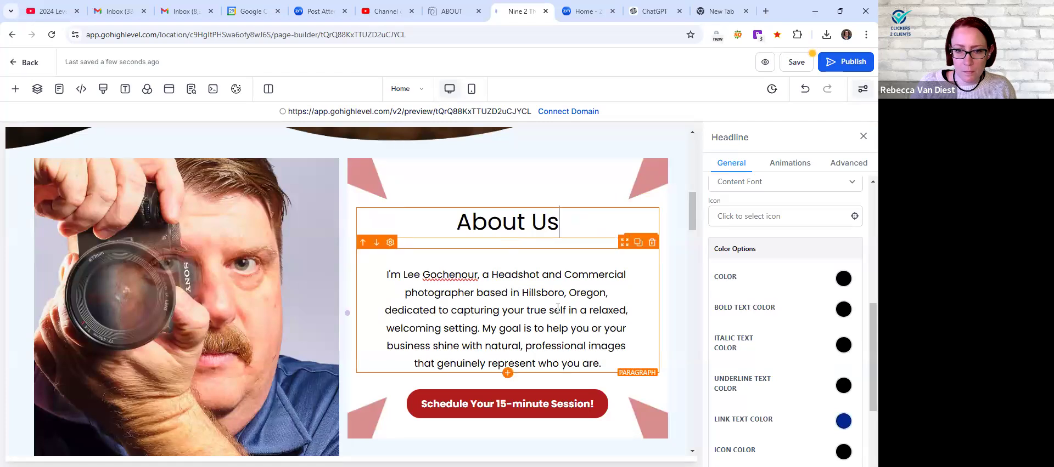
Review the rest of the Home page from the services sections through to the testimonial cards
{"action": "scroll", "coordinate": [558, 309], "scroll_direction": "down", "scroll_amount": 1}
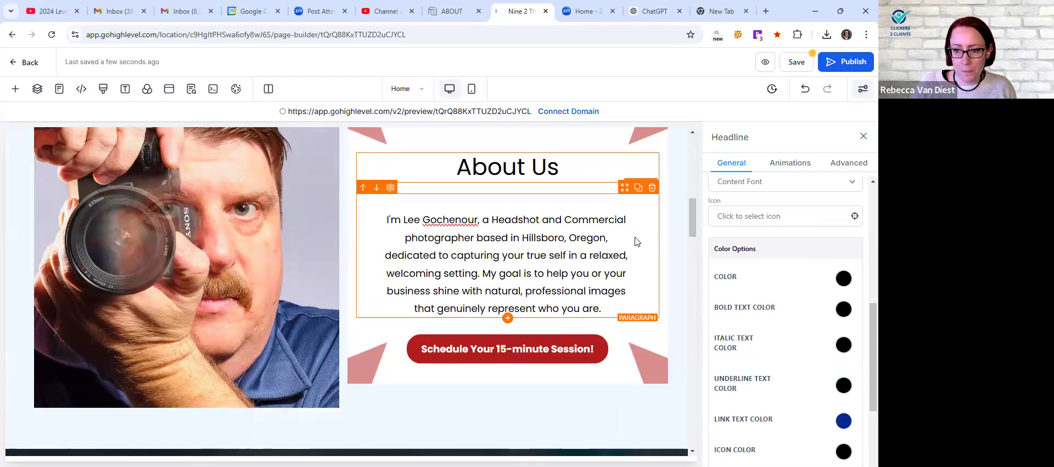
{"action": "scroll", "coordinate": [635, 242], "scroll_direction": "down", "scroll_amount": 4}
{"action": "scroll", "coordinate": [634, 236], "scroll_direction": "down", "scroll_amount": 2}
{"action": "scroll", "coordinate": [635, 236], "scroll_direction": "down", "scroll_amount": 3}
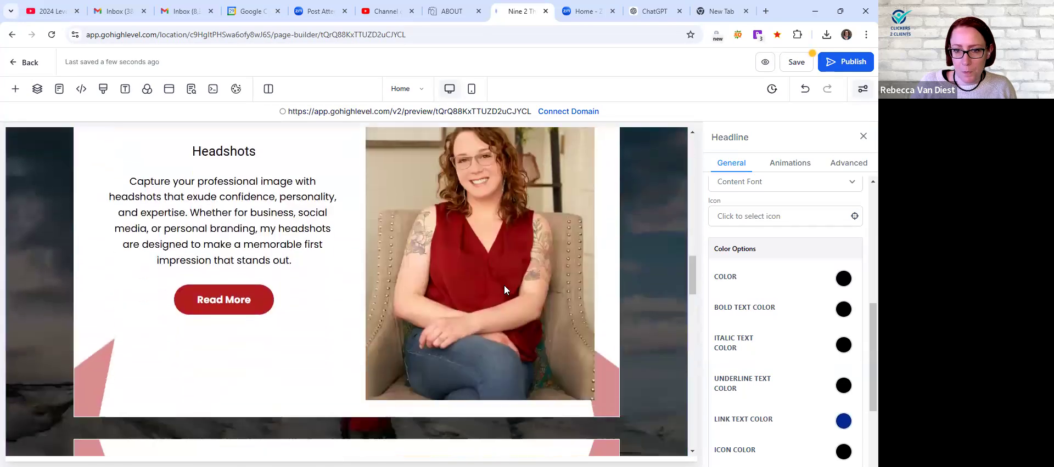
{"action": "scroll", "coordinate": [562, 274], "scroll_direction": "down", "scroll_amount": 5}
{"action": "scroll", "coordinate": [417, 236], "scroll_direction": "down", "scroll_amount": 4}
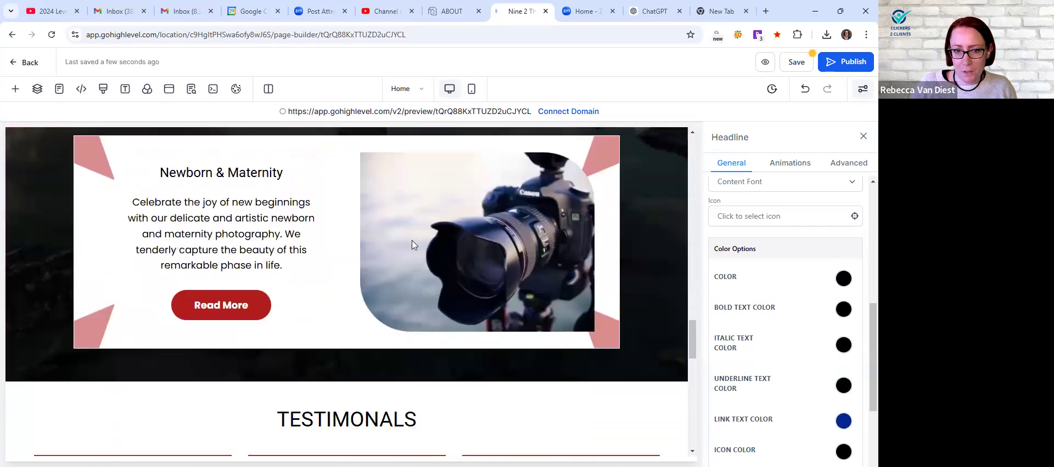
{"action": "scroll", "coordinate": [415, 235], "scroll_direction": "down", "scroll_amount": 4}
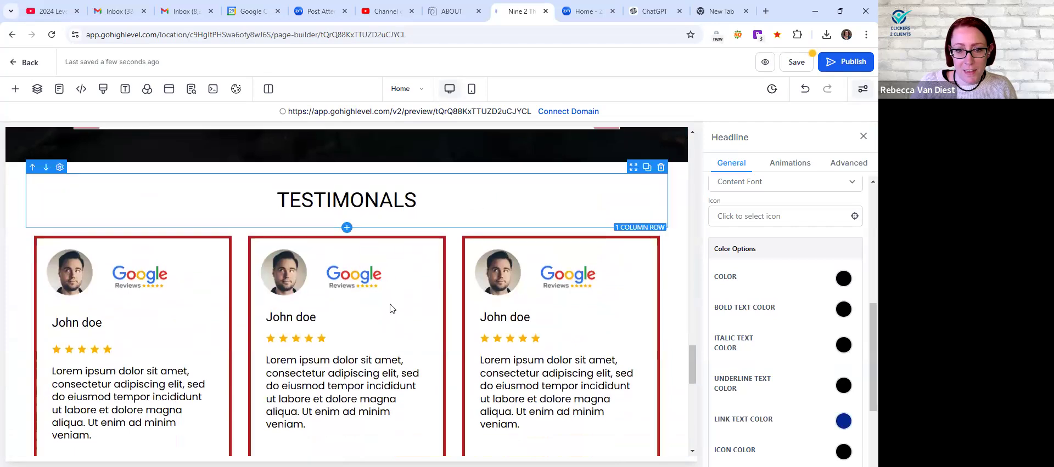
{"action": "scroll", "coordinate": [354, 280], "scroll_direction": "down", "scroll_amount": 2}
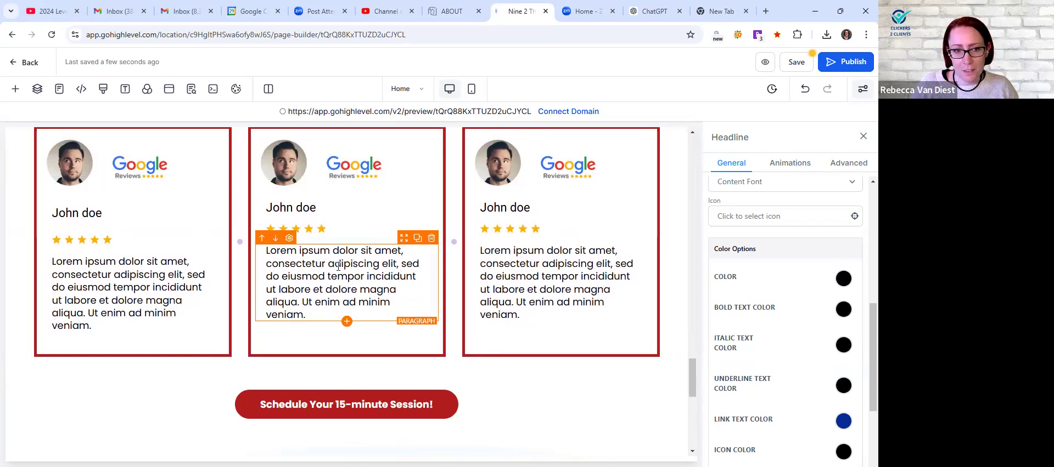
Switch to the existing hillsboroheadshots.com site, open its home page and copy the first quote under Satisfied Clients
{"action": "left_click", "coordinate": [452, 11]}
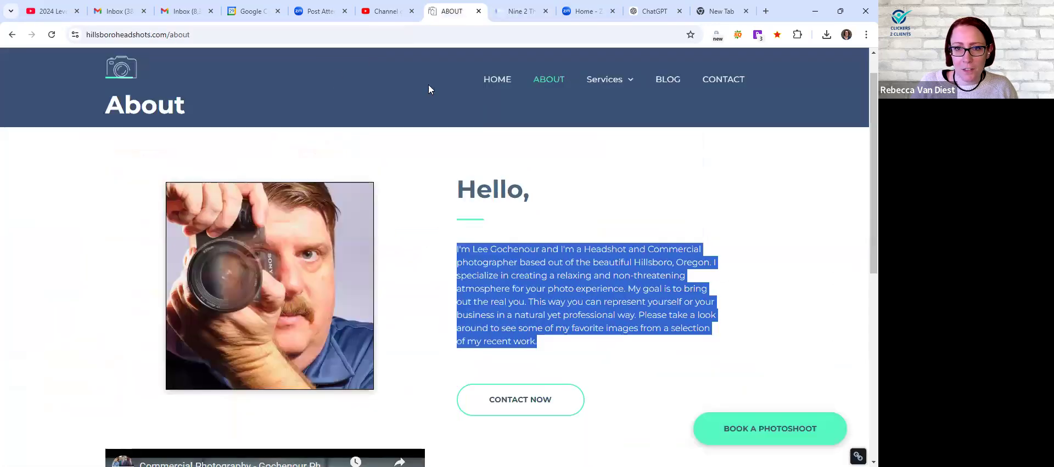
{"action": "left_click", "coordinate": [486, 77]}
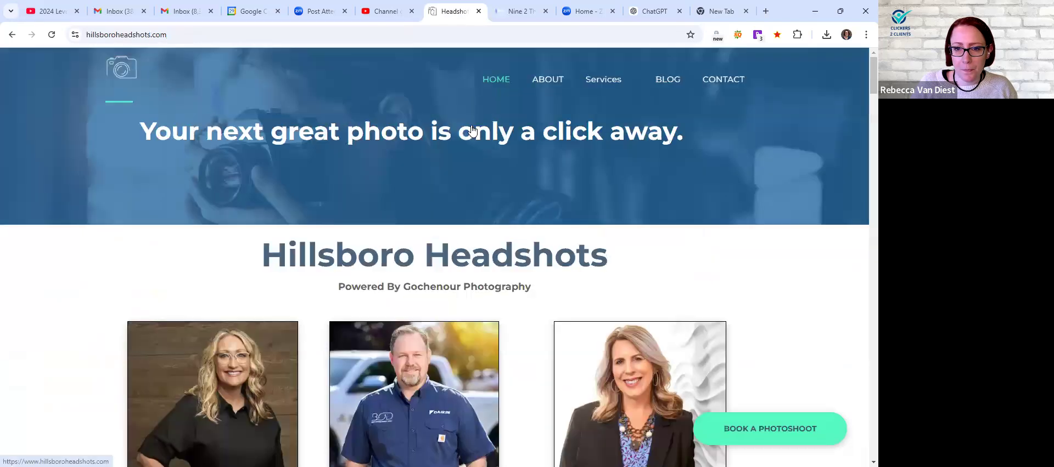
{"action": "scroll", "coordinate": [411, 153], "scroll_direction": "down", "scroll_amount": 15}
{"action": "scroll", "coordinate": [406, 155], "scroll_direction": "down", "scroll_amount": 10}
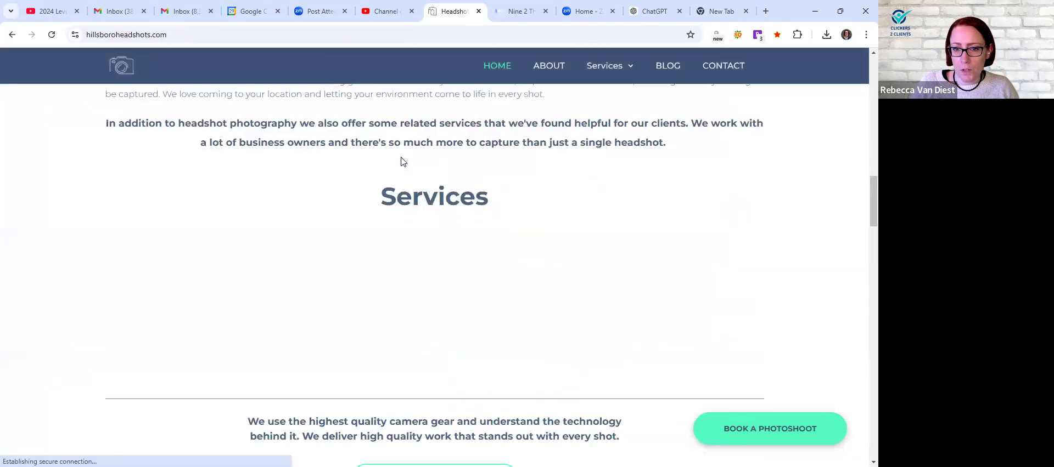
{"action": "scroll", "coordinate": [401, 157], "scroll_direction": "down", "scroll_amount": 12}
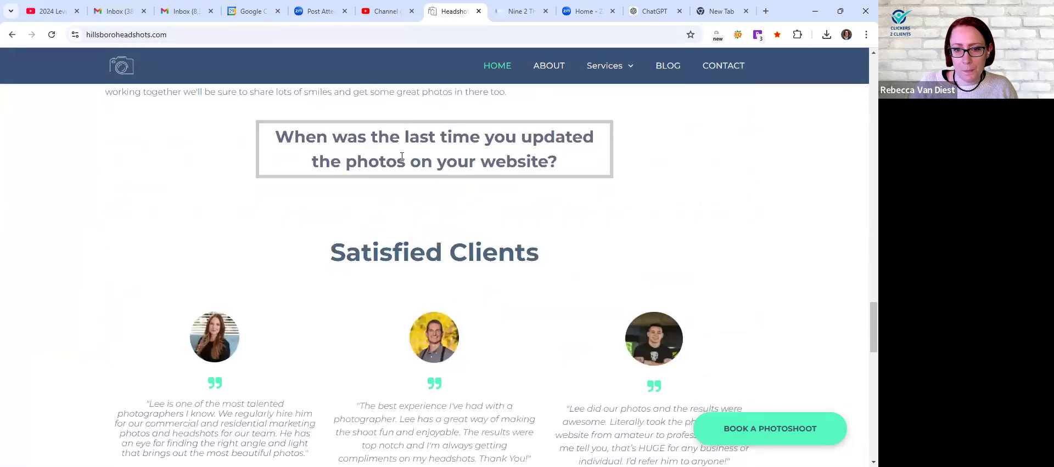
{"action": "left_click_drag", "start_coordinate": [150, 187], "coordinate": [306, 235]}
{"action": "key", "text": "ctrl+c"}
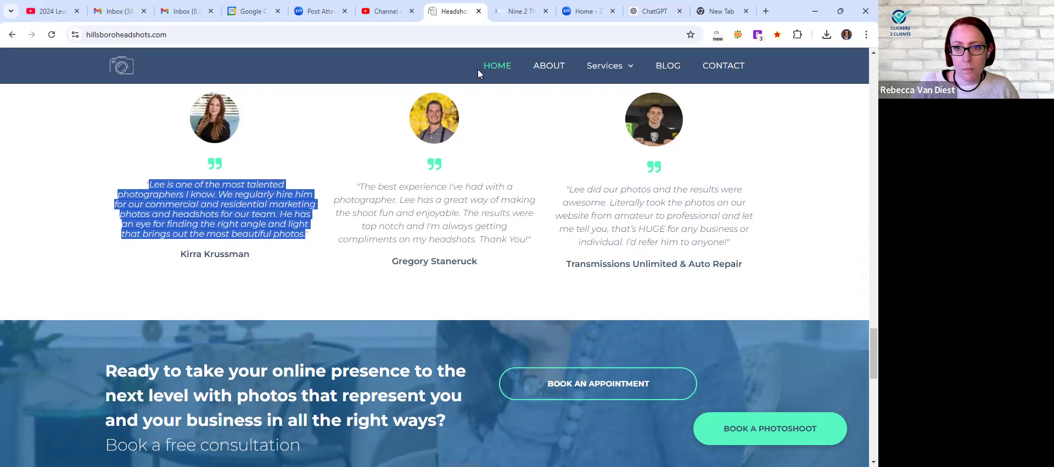
Return to the page builder, replace the first testimonial's placeholder text with the copied quote and remove the blank line above it
{"action": "left_click", "coordinate": [516, 11]}
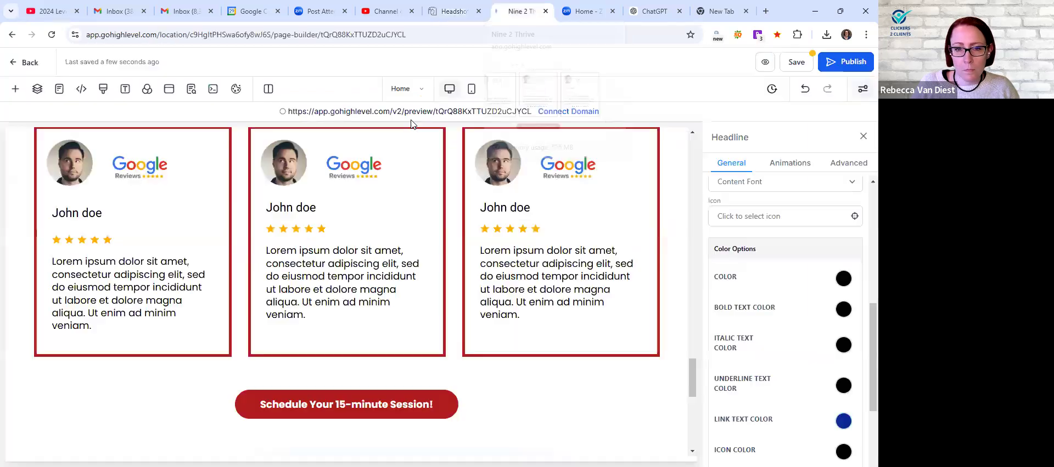
{"action": "left_click", "coordinate": [95, 300]}
{"action": "key", "text": "ctrl+a"}
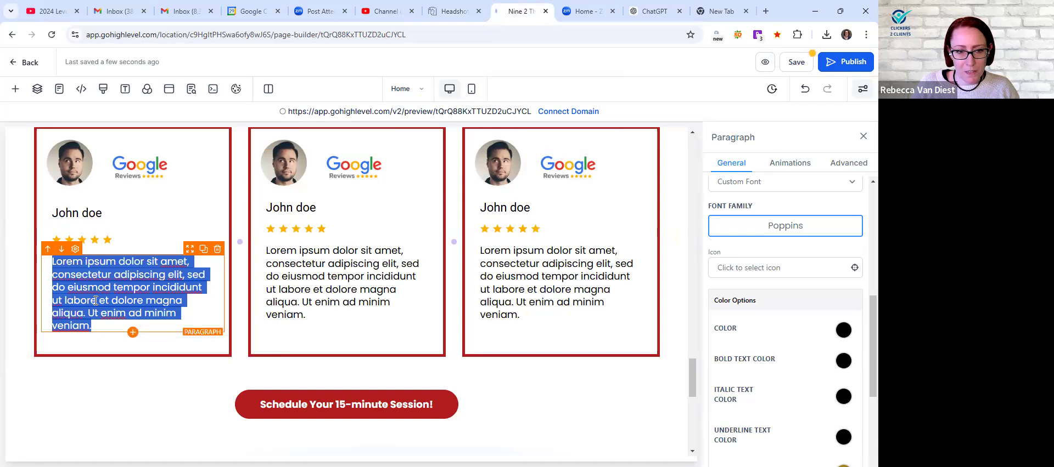
{"action": "key", "text": "ctrl+v"}
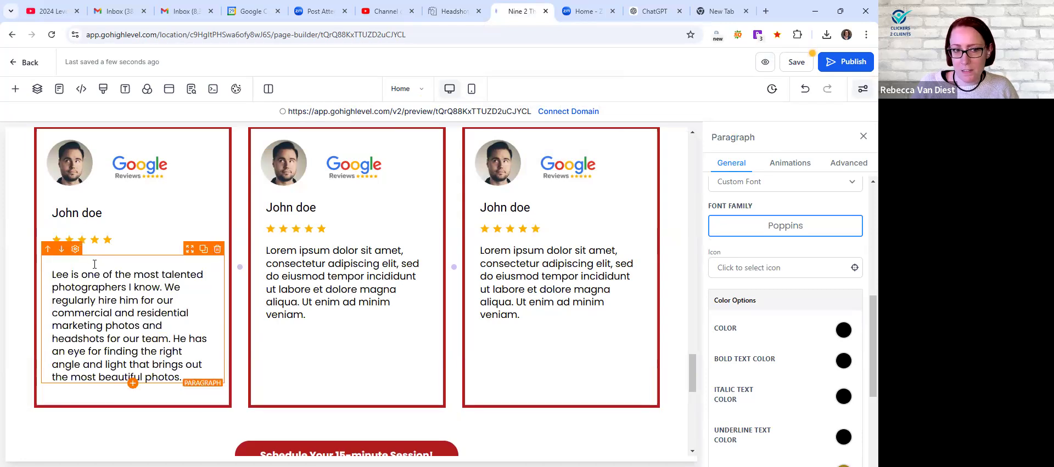
{"action": "key", "text": "Delete"}
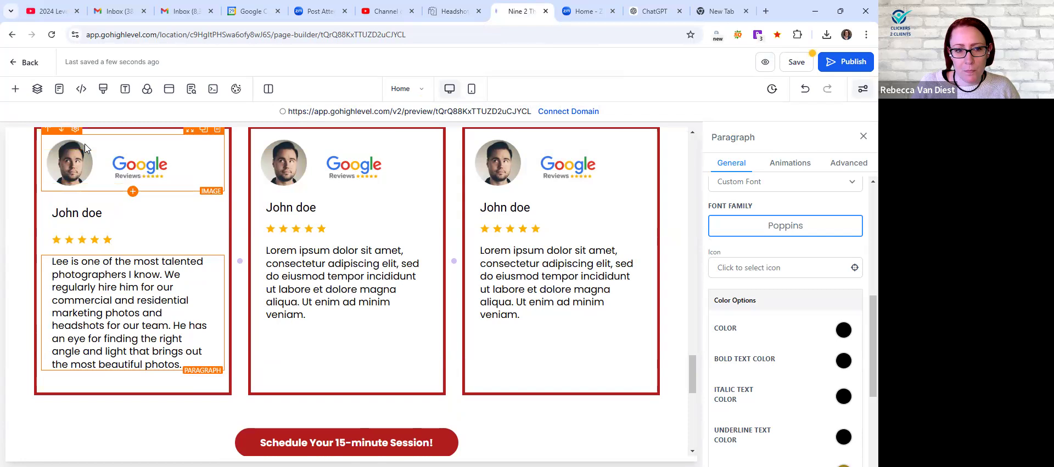
Replace the placeholder name on the first testimonial card with the client's first name and last initial
{"action": "left_click", "coordinate": [114, 211]}
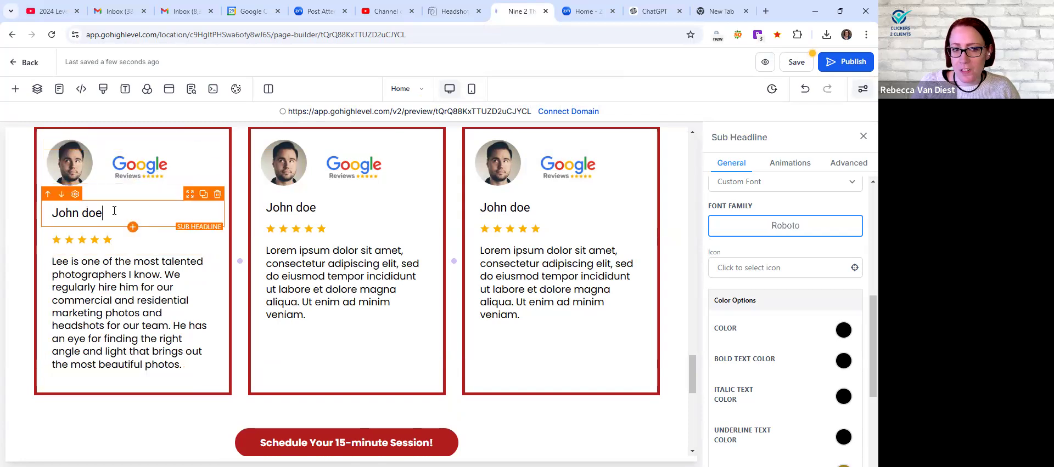
{"action": "key", "text": "ctrl+a"}
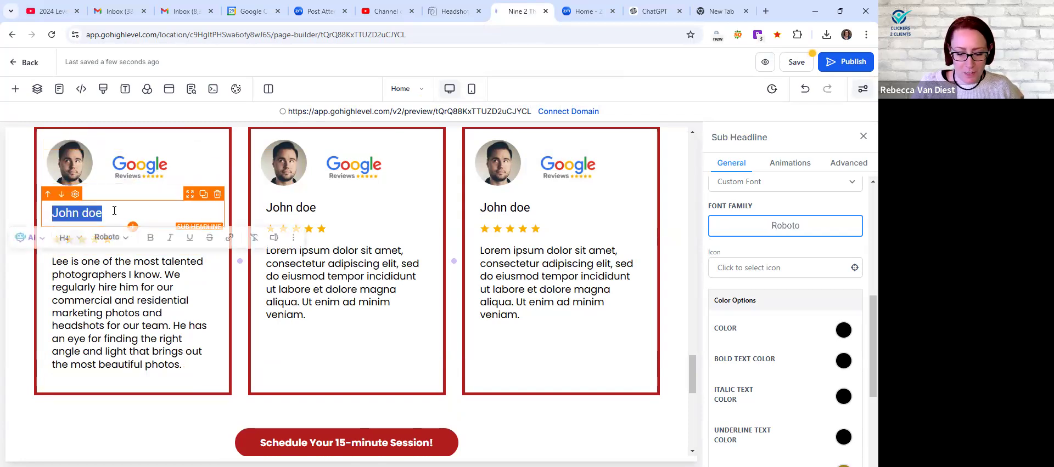
{"action": "type", "text": "Kirra K."}
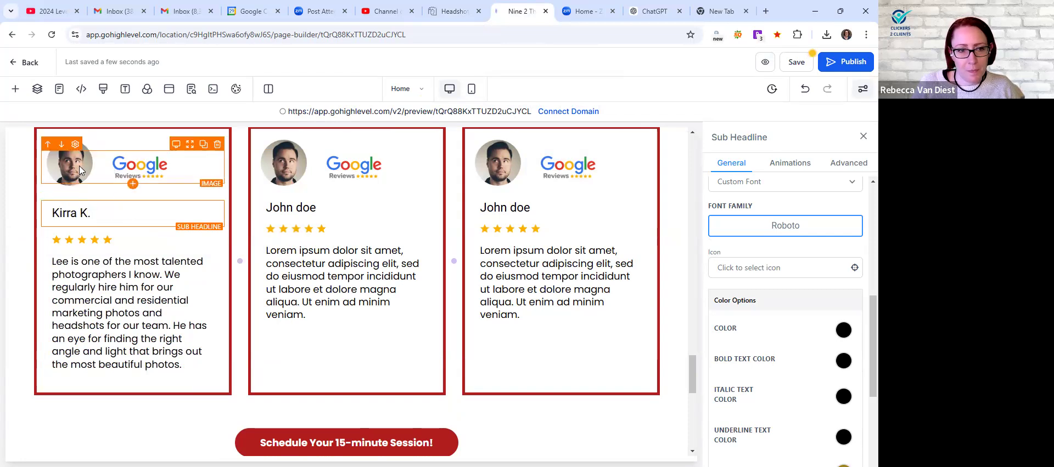
Replace the first testimonial's profile photo with DSC01326.jpg from media storage
{"action": "left_click", "coordinate": [87, 151]}
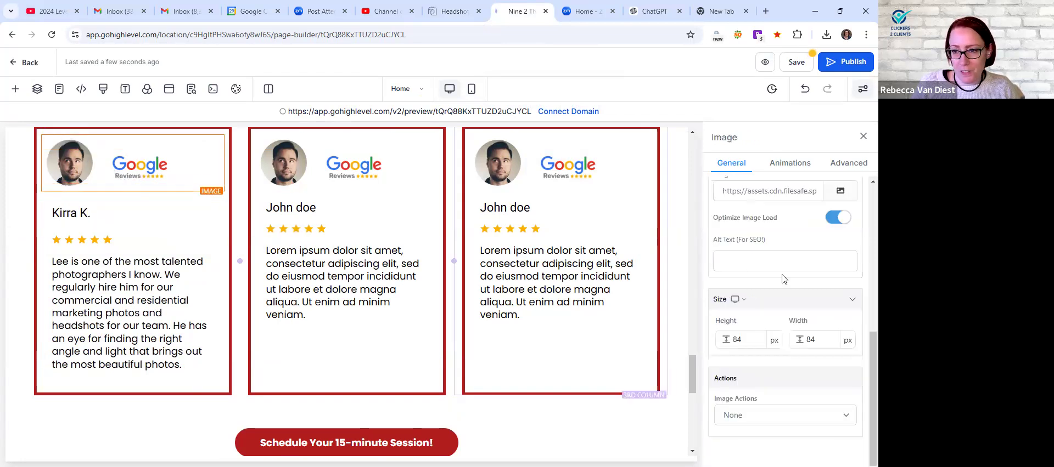
{"action": "scroll", "coordinate": [755, 236], "scroll_direction": "up", "scroll_amount": 1}
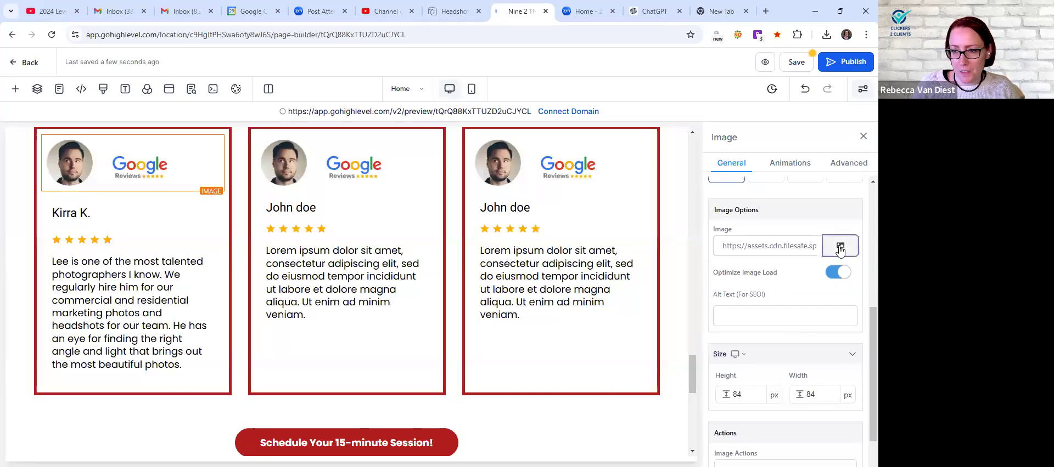
{"action": "left_click", "coordinate": [840, 246]}
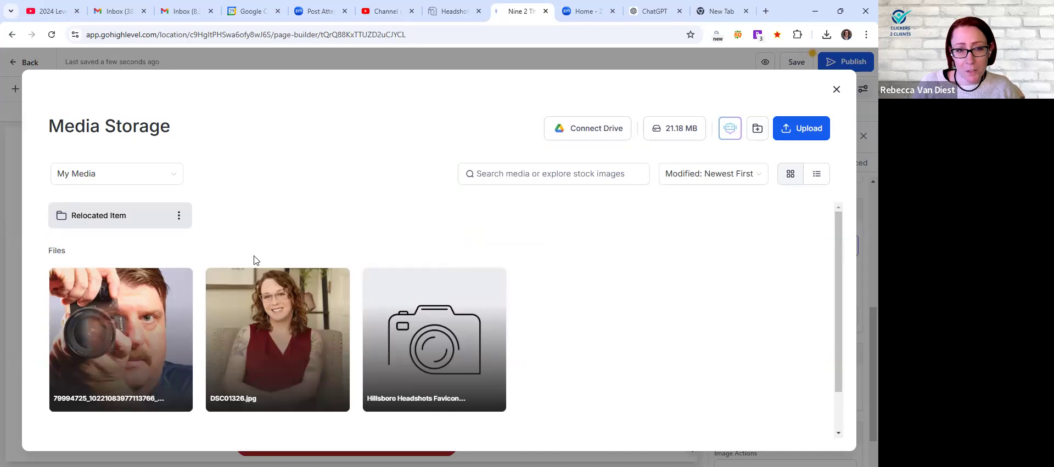
{"action": "left_click", "coordinate": [284, 320]}
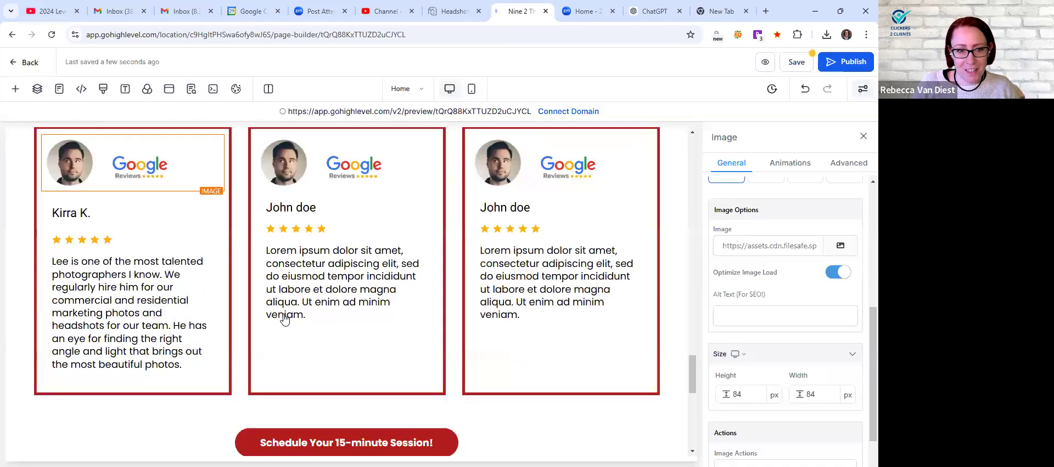
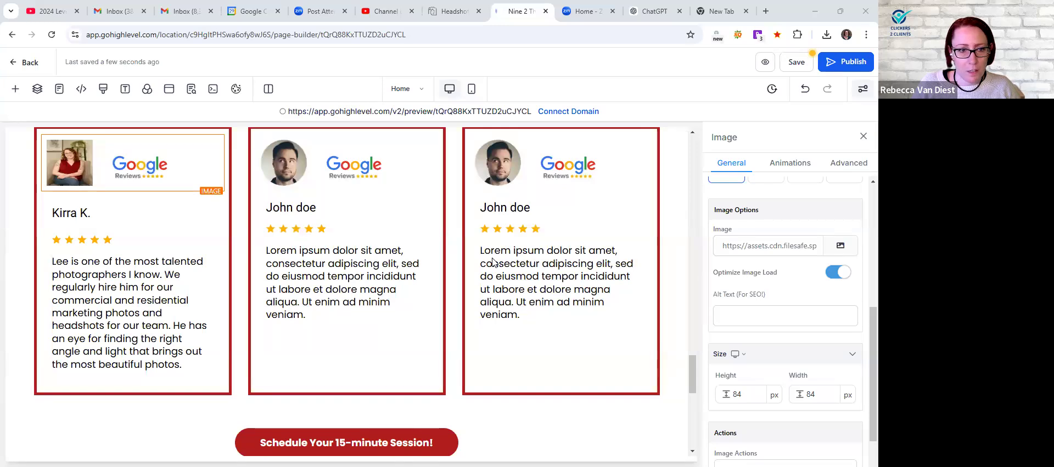
Upload the cropped head photo from the Downloads folder and set it as the first testimonial's profile photo
{"action": "left_click", "coordinate": [839, 246]}
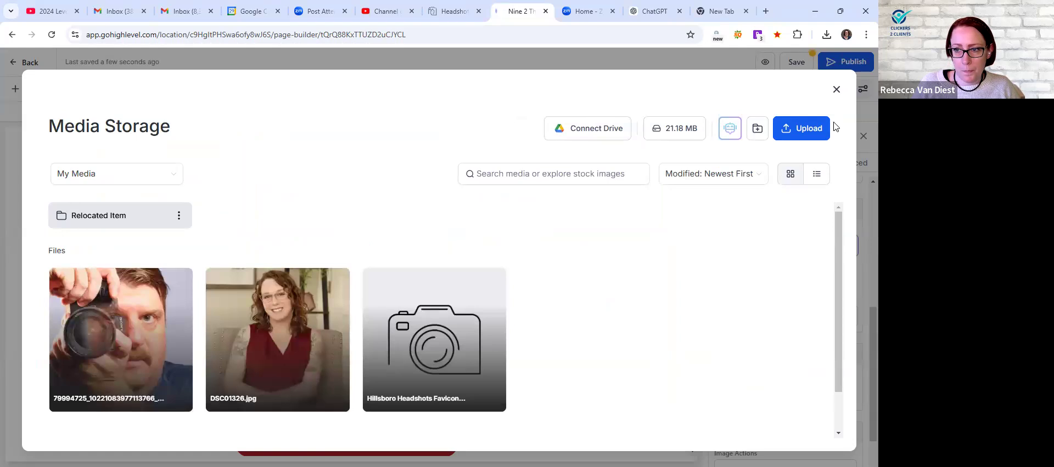
{"action": "left_click", "coordinate": [806, 129]}
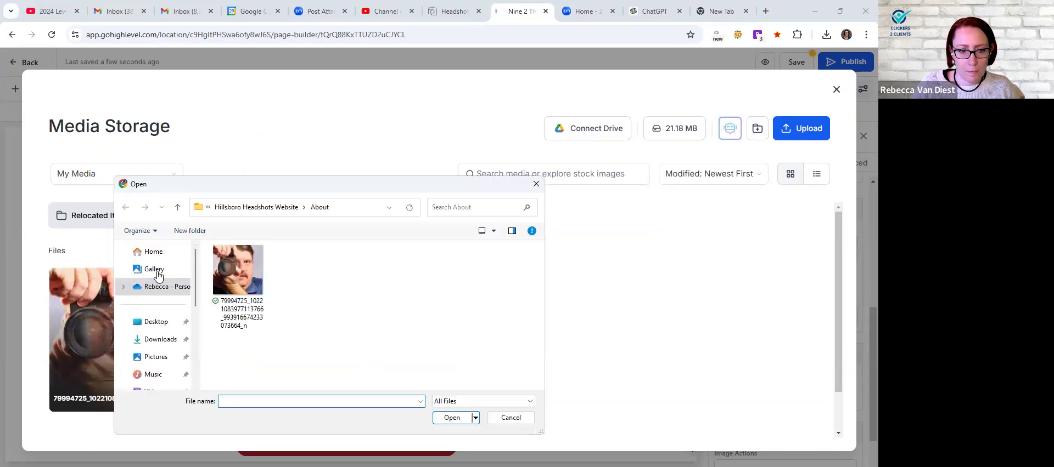
{"action": "left_click", "coordinate": [160, 340]}
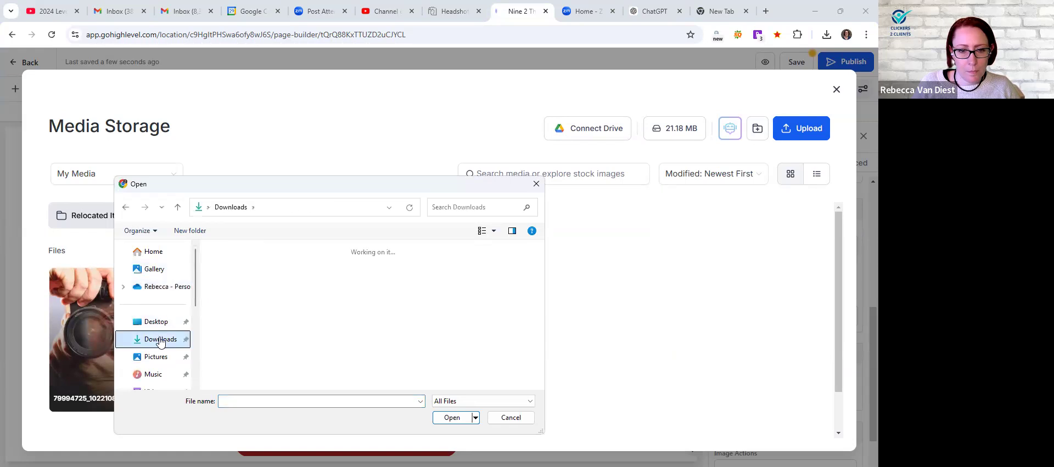
{"action": "double_click", "coordinate": [296, 273]}
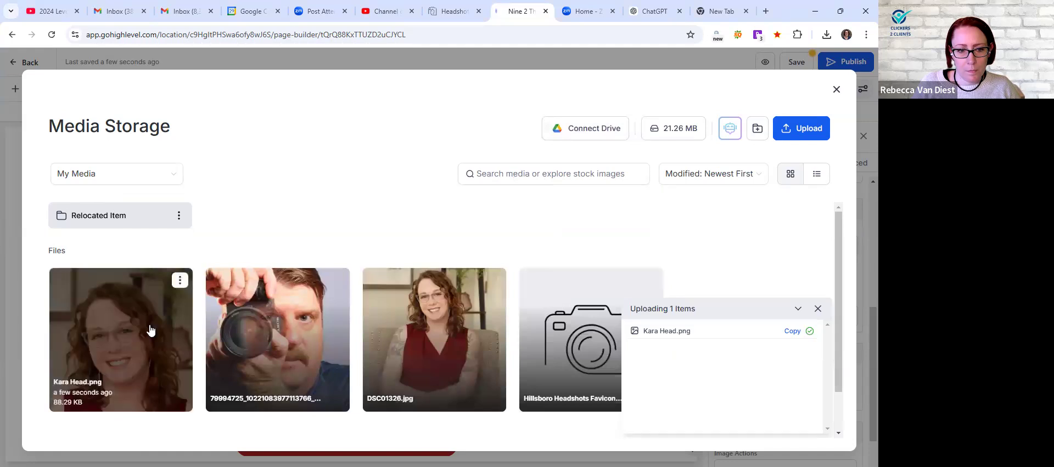
{"action": "left_click", "coordinate": [150, 330]}
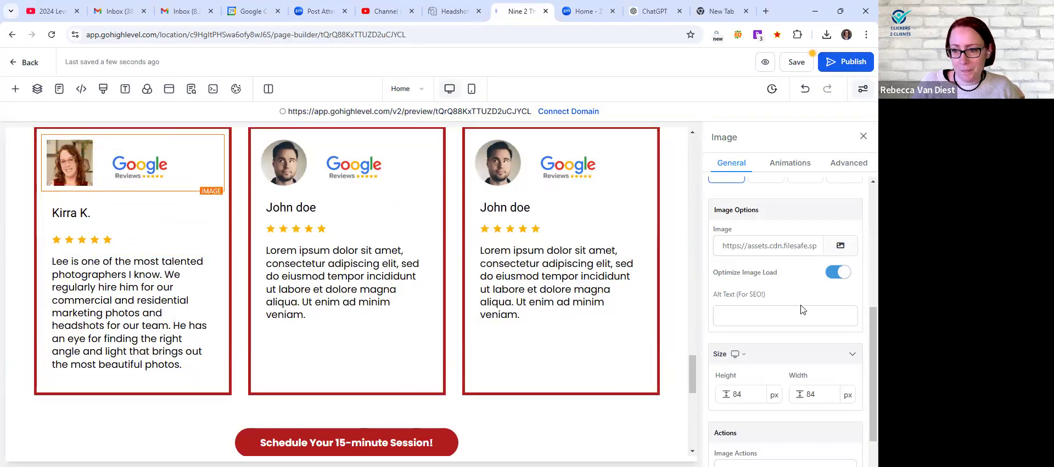
Examine the first testimonial photo's general and advanced settings, including size, radius, border and shadow options, for a way to shape it
{"action": "scroll", "coordinate": [800, 310], "scroll_direction": "down", "scroll_amount": 1}
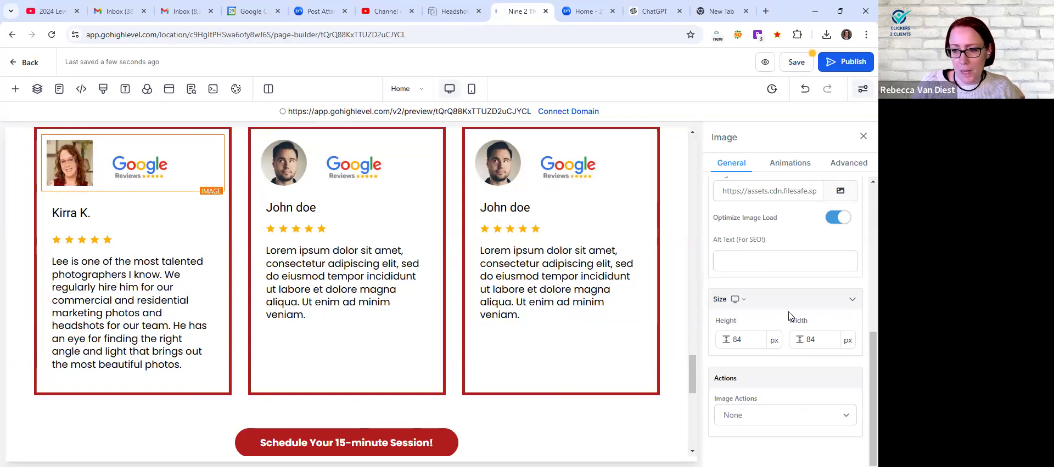
{"action": "scroll", "coordinate": [789, 316], "scroll_direction": "up", "scroll_amount": 4}
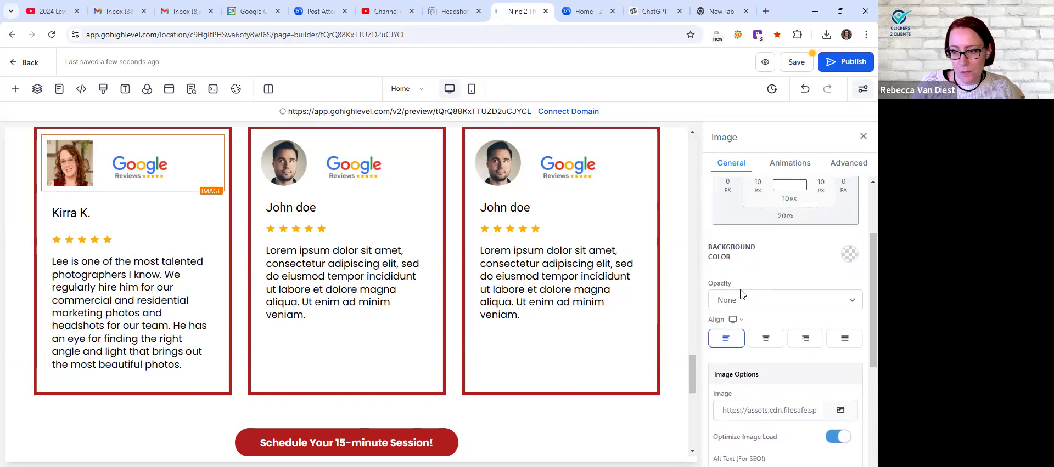
{"action": "scroll", "coordinate": [800, 297], "scroll_direction": "up", "scroll_amount": 2}
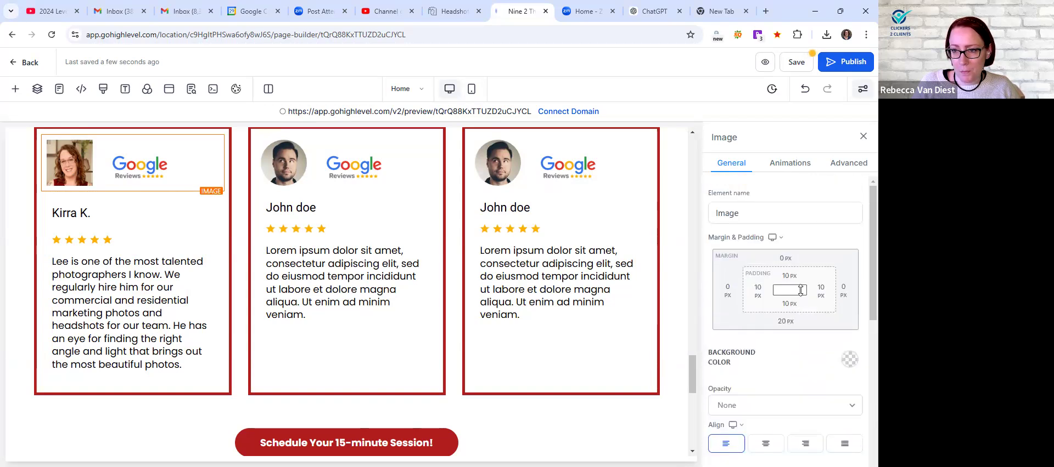
{"action": "left_click", "coordinate": [850, 165]}
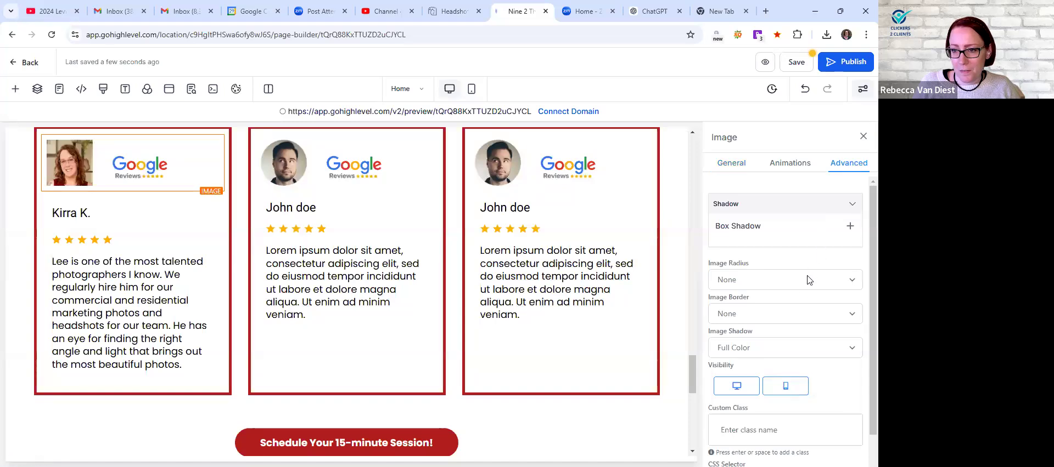
{"action": "left_click", "coordinate": [805, 319]}
{"action": "scroll", "coordinate": [805, 321], "scroll_direction": "down", "scroll_amount": 1}
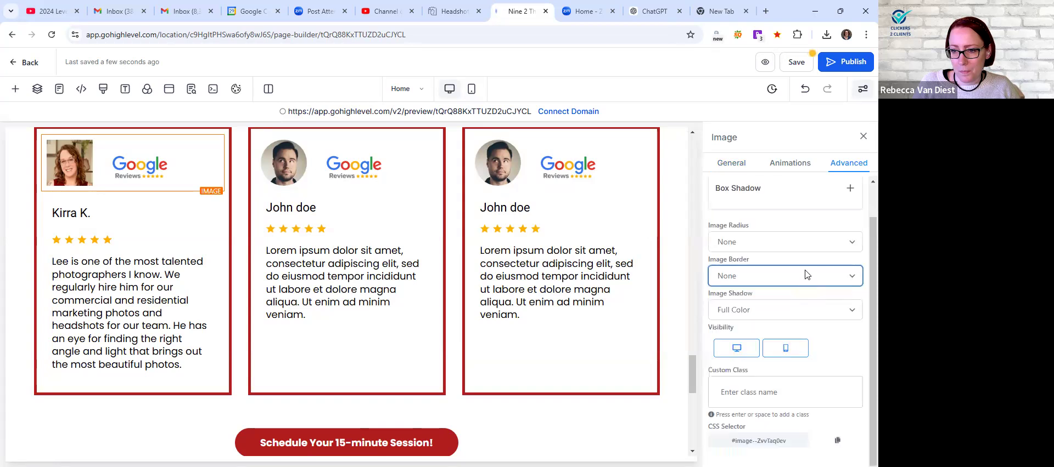
{"action": "left_click", "coordinate": [807, 317]}
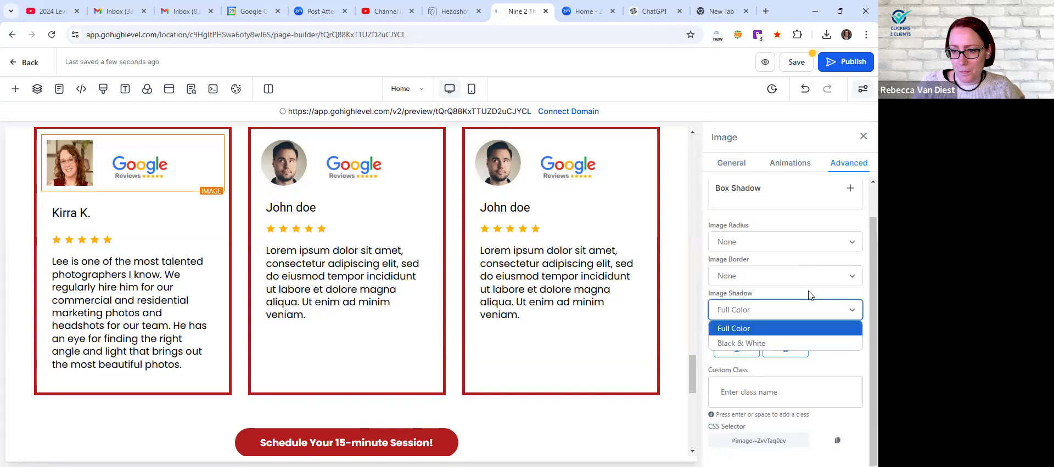
{"action": "left_click", "coordinate": [802, 328]}
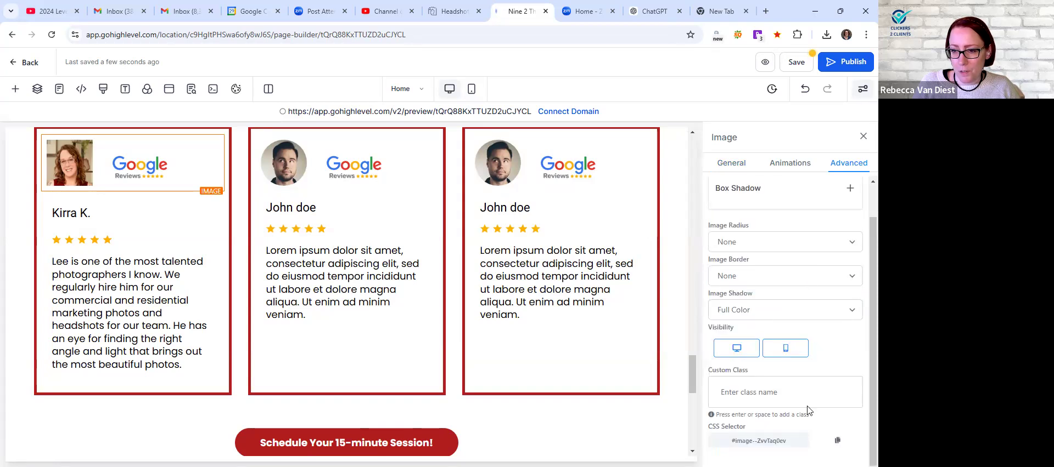
{"action": "scroll", "coordinate": [785, 254], "scroll_direction": "up", "scroll_amount": 1}
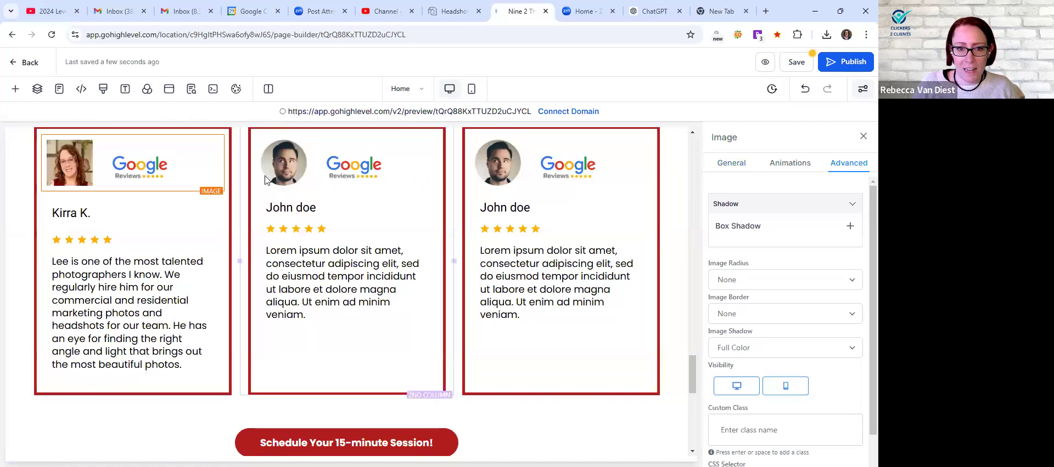
Try editing the word "for" in the FAQ question "Can we request specific locations for our shoot?"
{"action": "scroll", "coordinate": [445, 272], "scroll_direction": "up", "scroll_amount": 3}
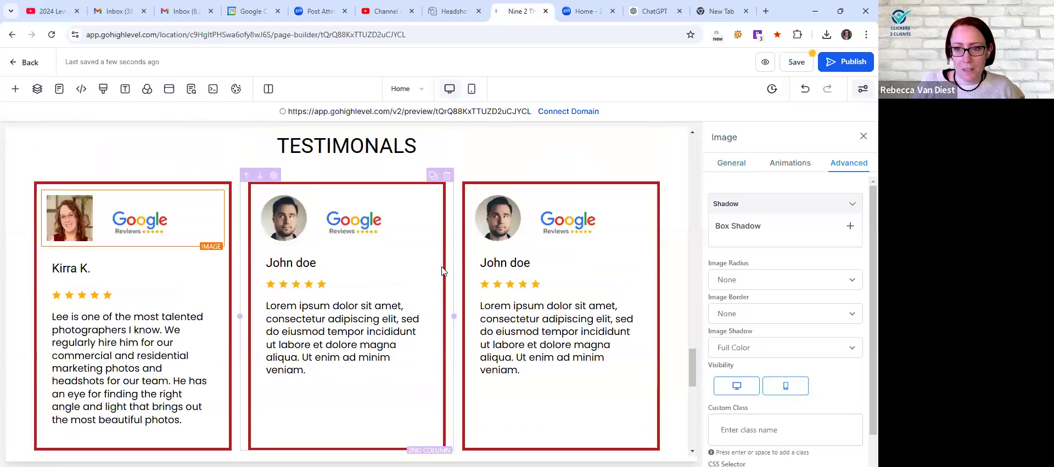
{"action": "scroll", "coordinate": [543, 254], "scroll_direction": "down", "scroll_amount": 8}
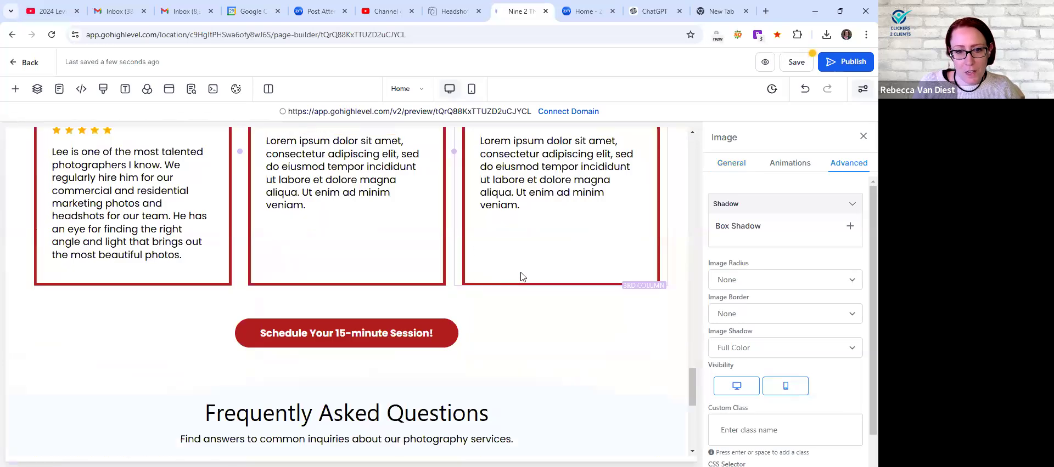
{"action": "scroll", "coordinate": [522, 277], "scroll_direction": "down", "scroll_amount": 2}
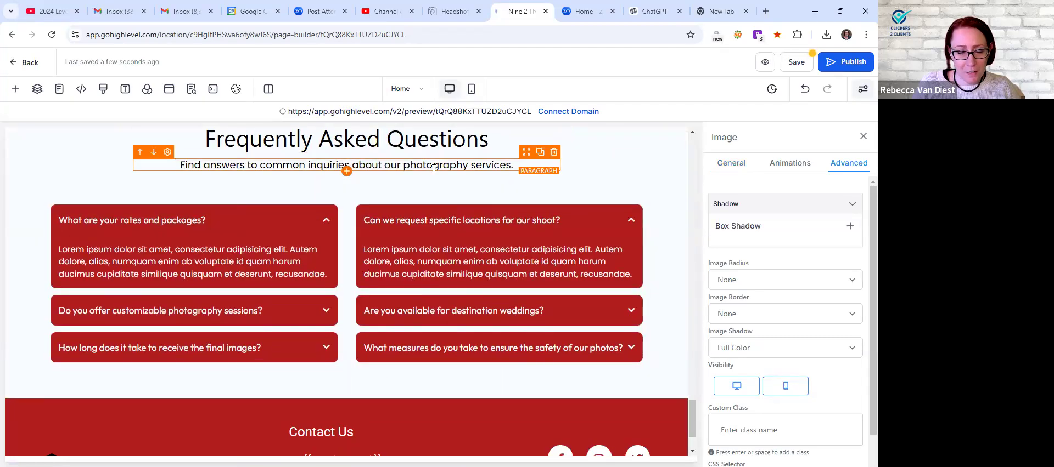
{"action": "scroll", "coordinate": [433, 171], "scroll_direction": "down", "scroll_amount": 3}
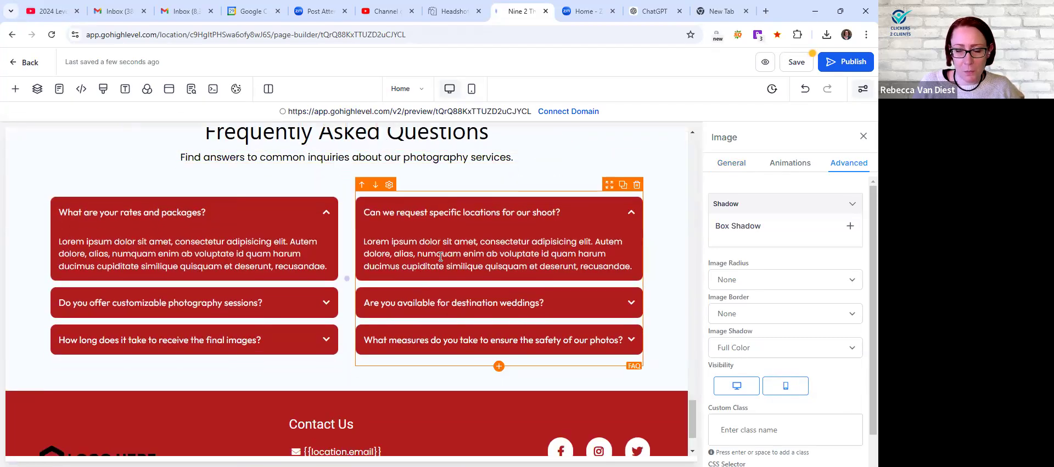
{"action": "left_click", "coordinate": [458, 143]}
{"action": "left_click", "coordinate": [745, 163]}
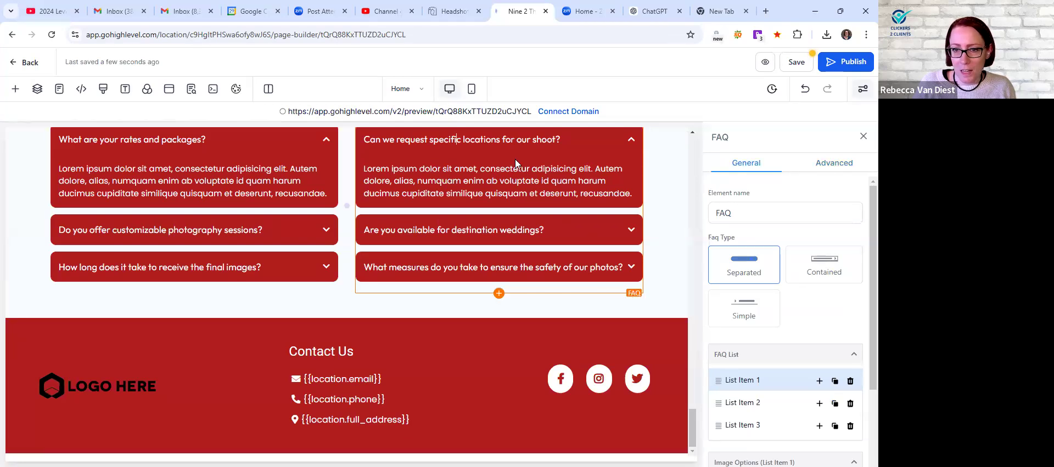
{"action": "triple_click", "coordinate": [509, 139]}
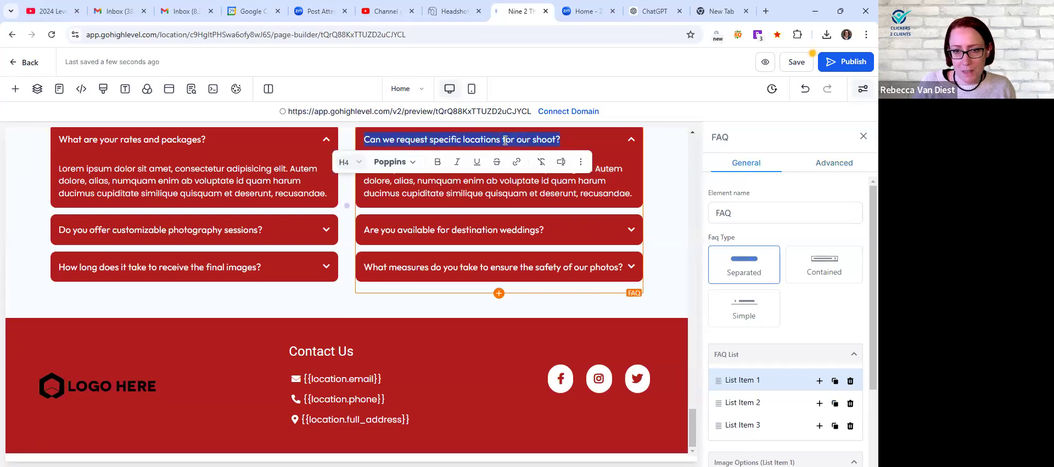
{"action": "left_click", "coordinate": [505, 139]}
{"action": "double_click", "coordinate": [502, 139]}
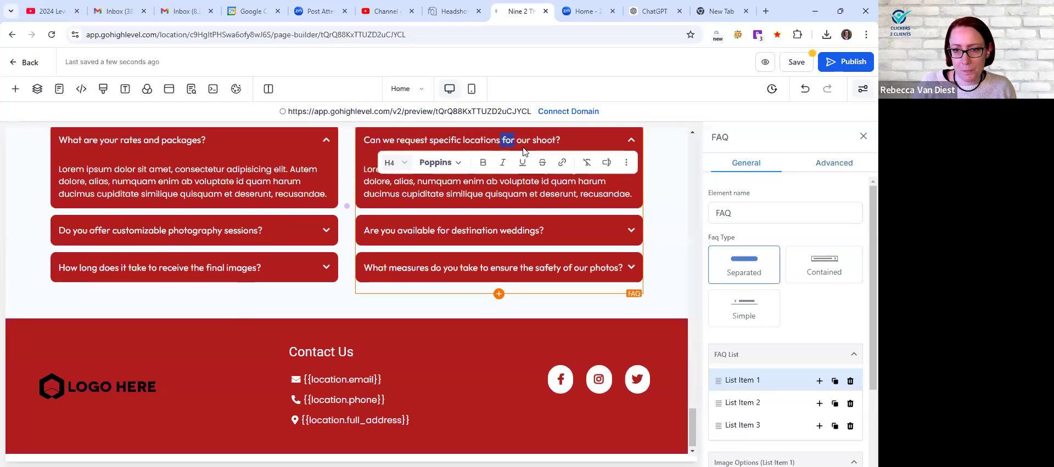
{"action": "type", "text": "d"}
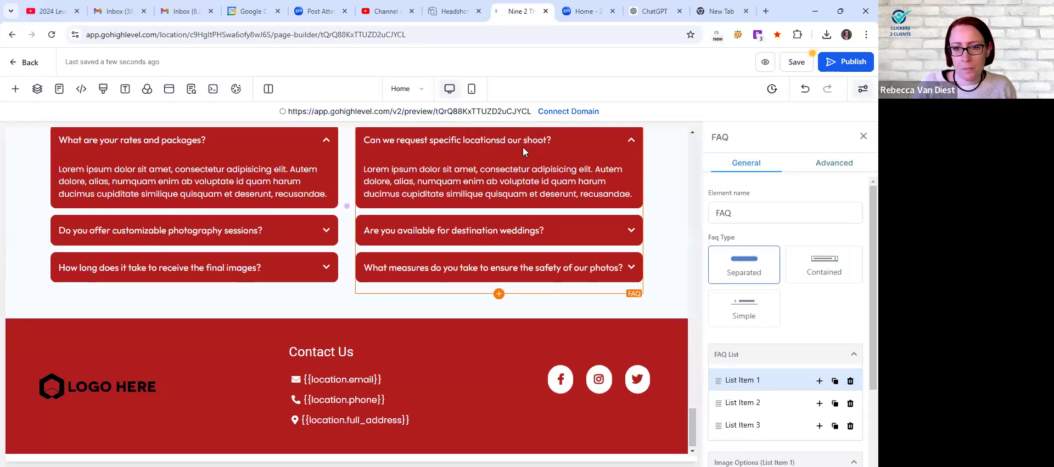
{"action": "left_click", "coordinate": [526, 183]}
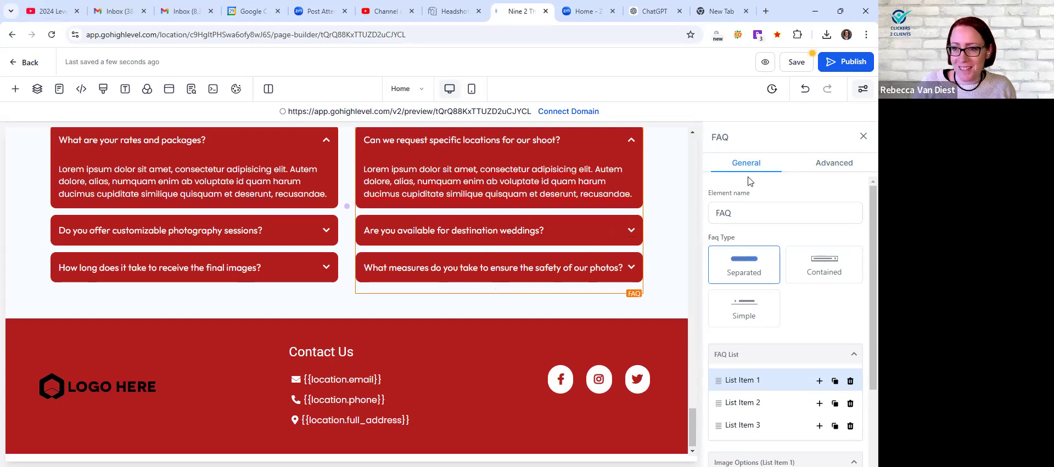
Expand the second and third questions of the second FAQ column to view their answers
{"action": "scroll", "coordinate": [775, 282], "scroll_direction": "down", "scroll_amount": 2}
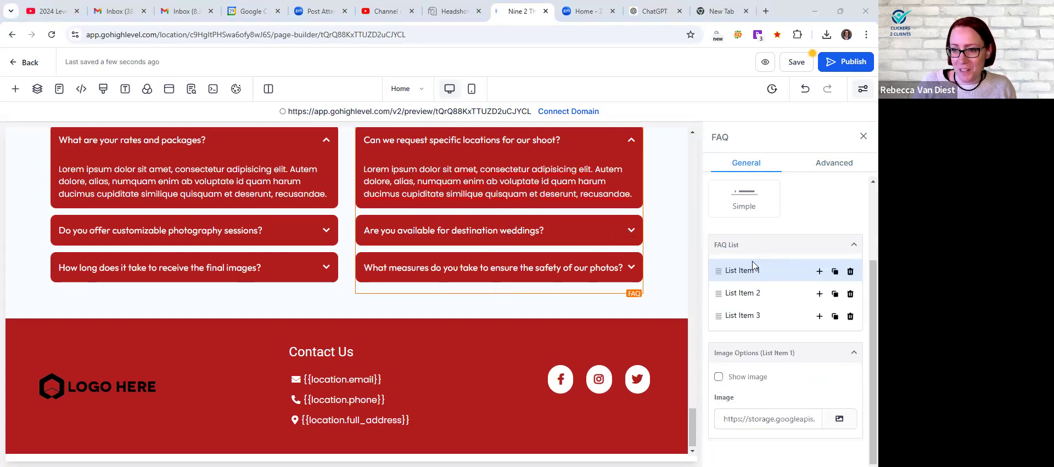
{"action": "left_click", "coordinate": [750, 295]}
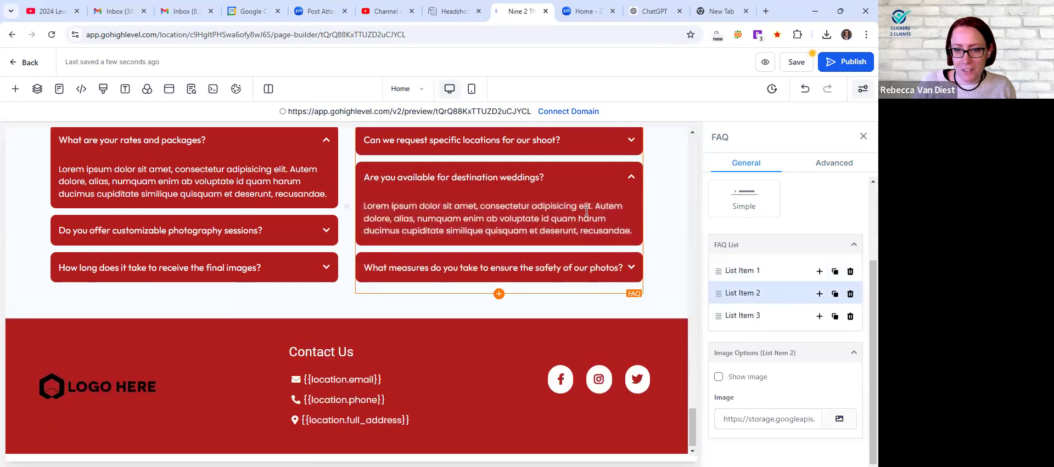
{"action": "left_click", "coordinate": [739, 317]}
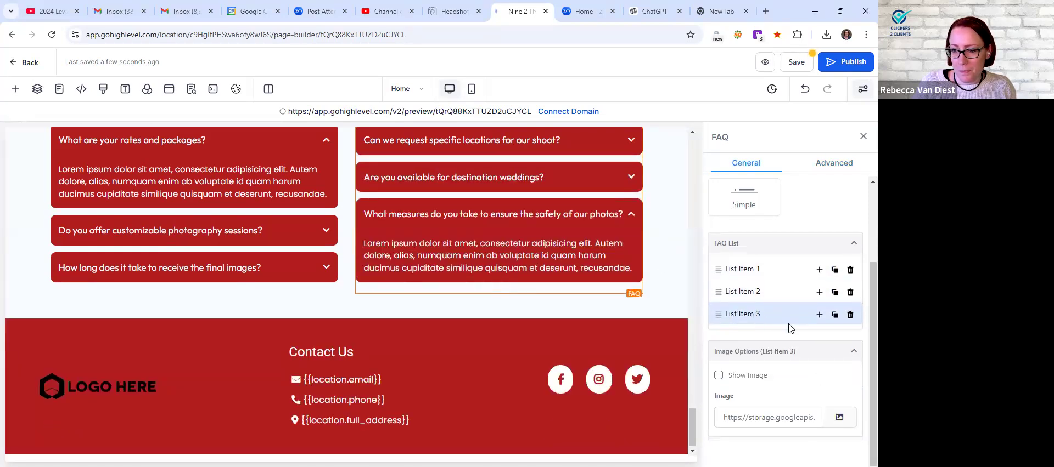
Add a new question after the first item in the second column's FAQ list and delete it again
{"action": "scroll", "coordinate": [777, 341], "scroll_direction": "up", "scroll_amount": 2}
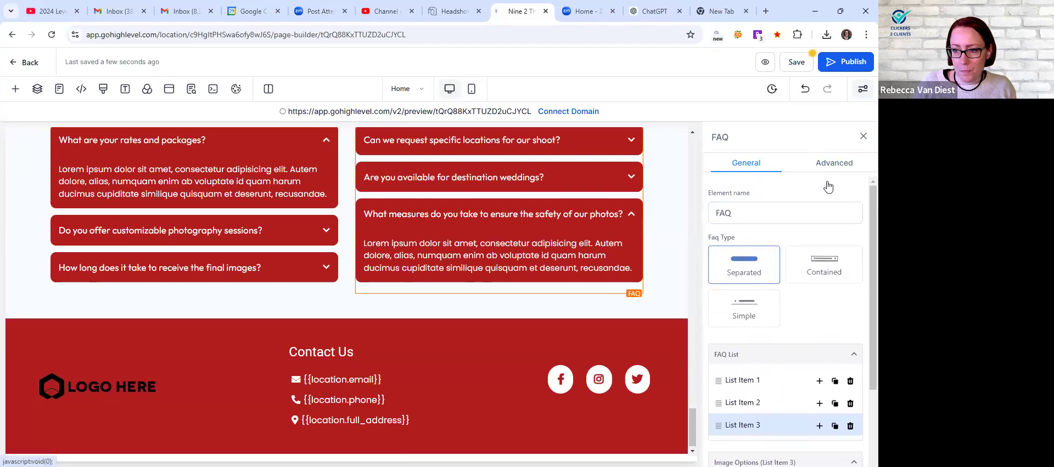
{"action": "left_click", "coordinate": [819, 381]}
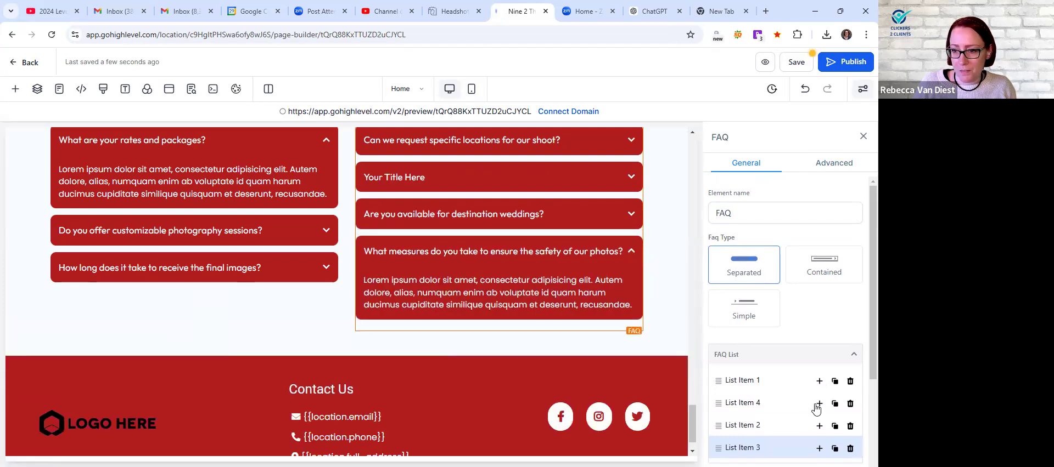
{"action": "scroll", "coordinate": [817, 378], "scroll_direction": "down", "scroll_amount": 2}
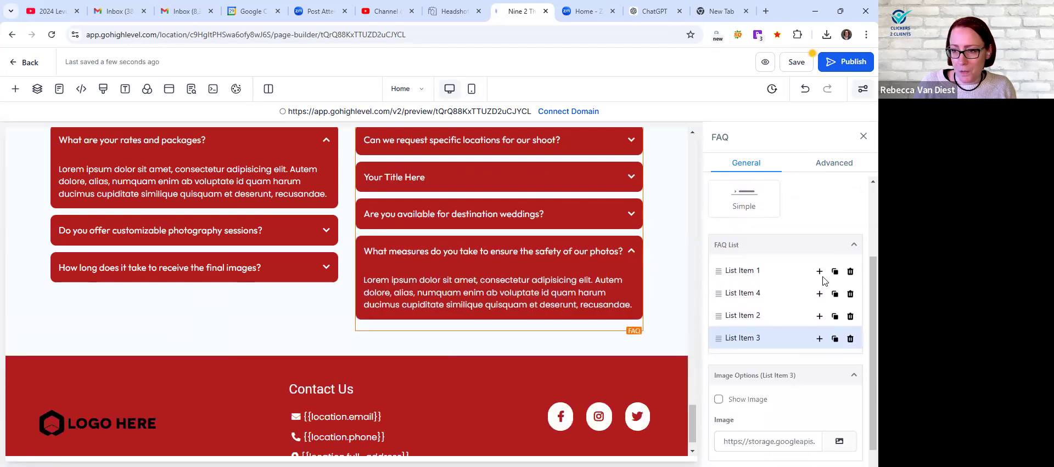
{"action": "left_click", "coordinate": [850, 295]}
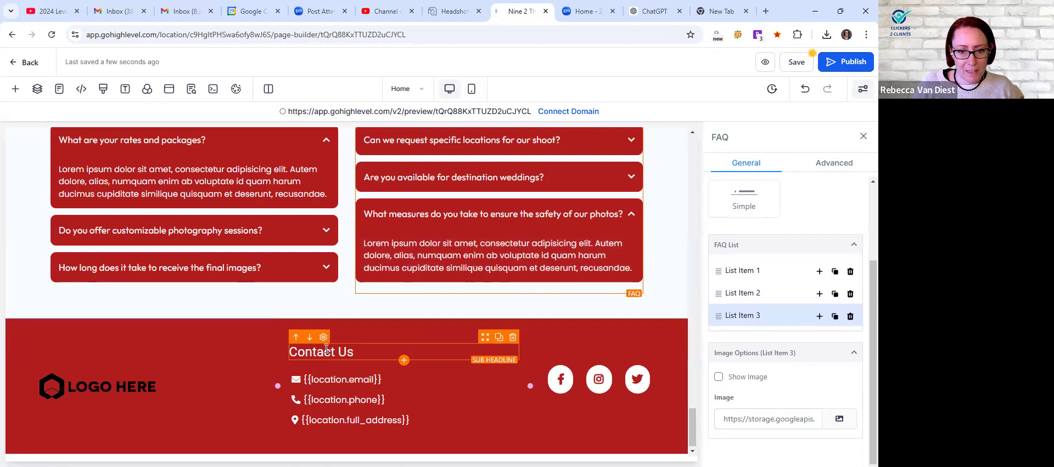
Replace the footer's placeholder logo with the Hillsboro Headshots Favicon camera image from media storage
{"action": "left_click", "coordinate": [101, 392]}
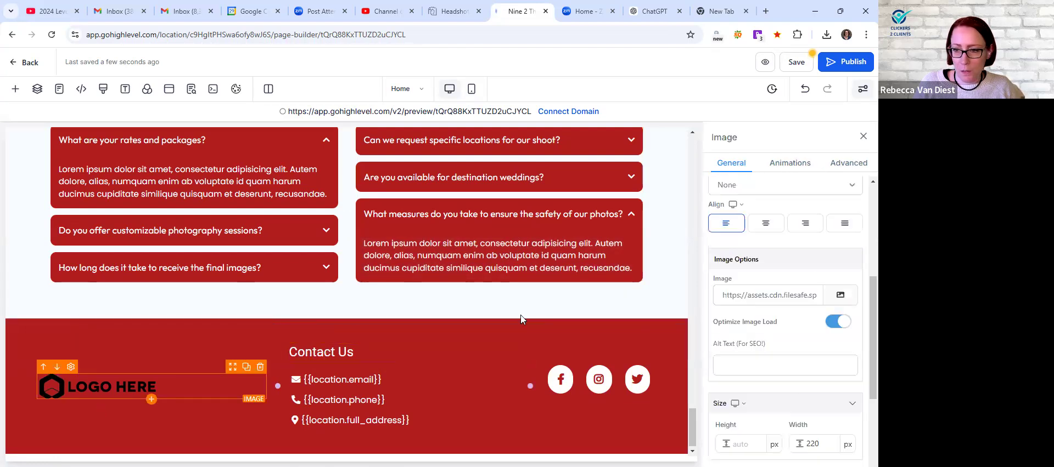
{"action": "left_click", "coordinate": [841, 297]}
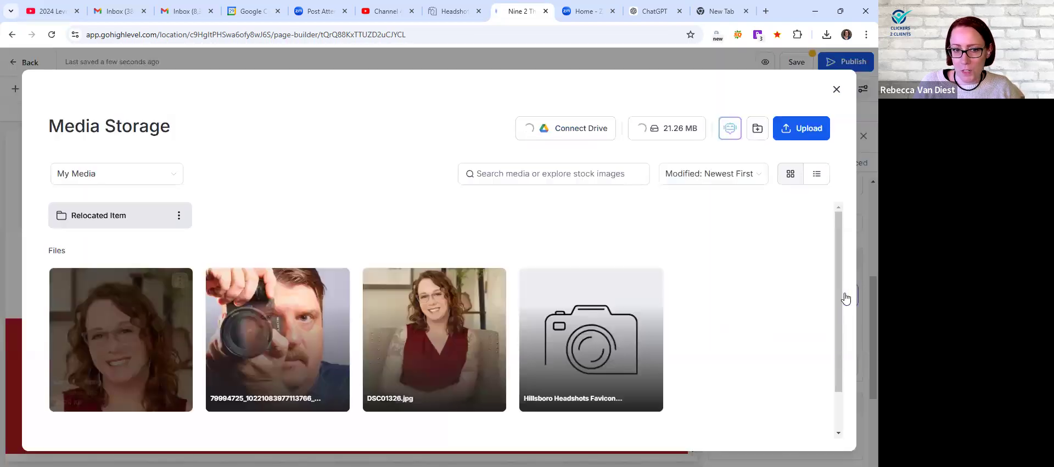
{"action": "left_click", "coordinate": [598, 317]}
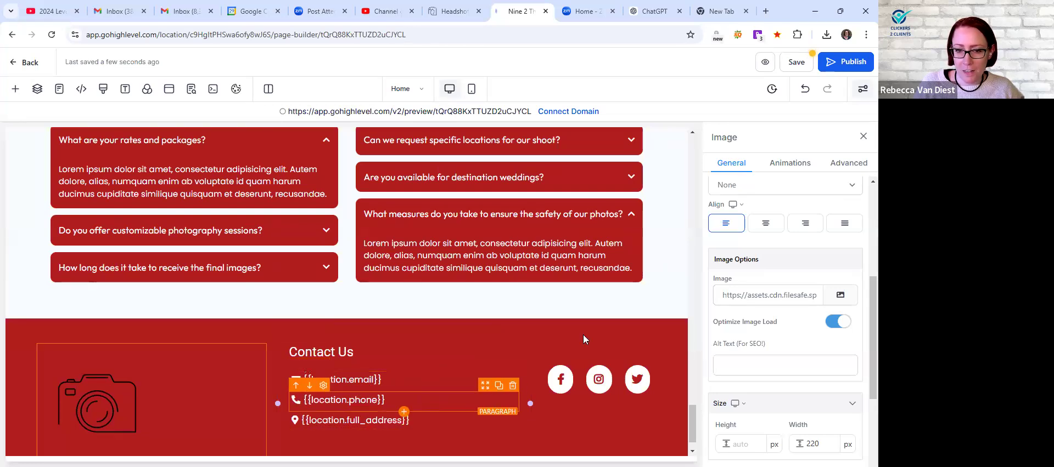
{"action": "scroll", "coordinate": [598, 373], "scroll_direction": "down", "scroll_amount": 1}
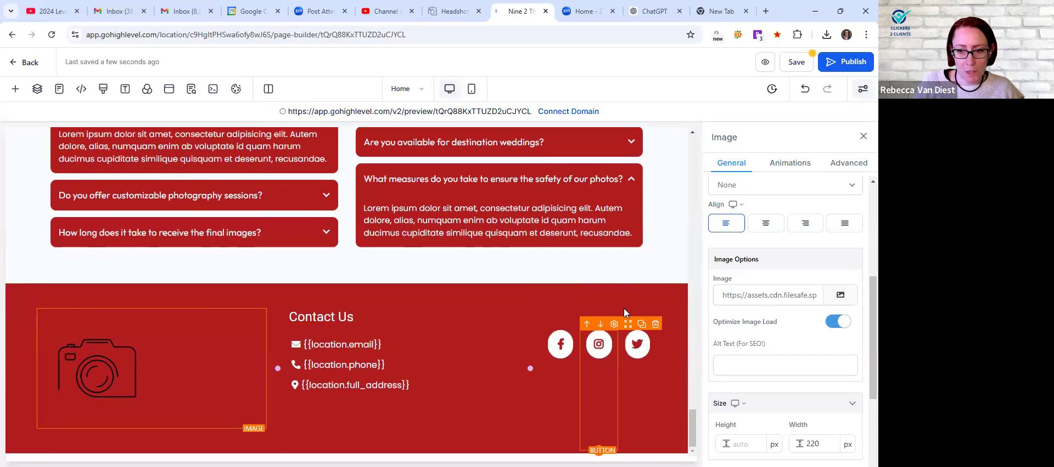
Save the Home page, accept the global section change and dismiss the SEO meta data settings
{"action": "scroll", "coordinate": [601, 362], "scroll_direction": "up", "scroll_amount": 10}
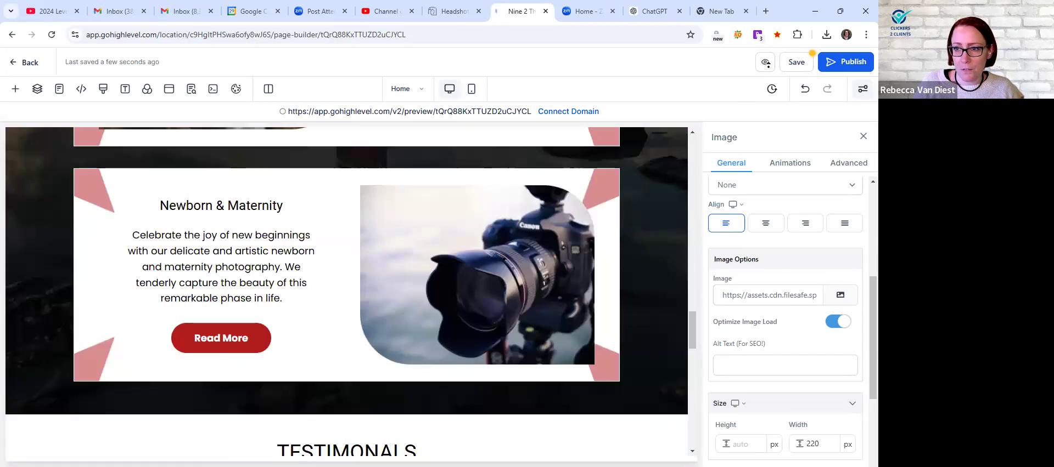
{"action": "left_click", "coordinate": [802, 62]}
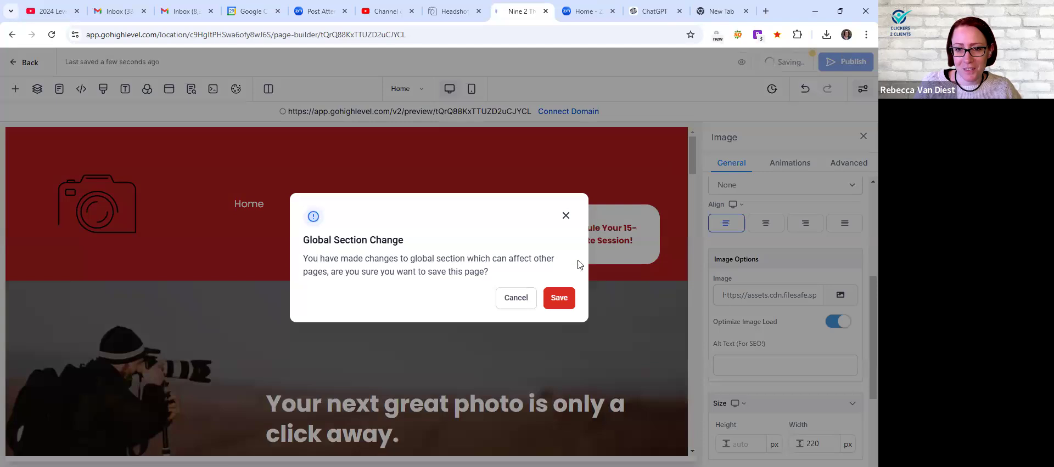
{"action": "left_click", "coordinate": [559, 299]}
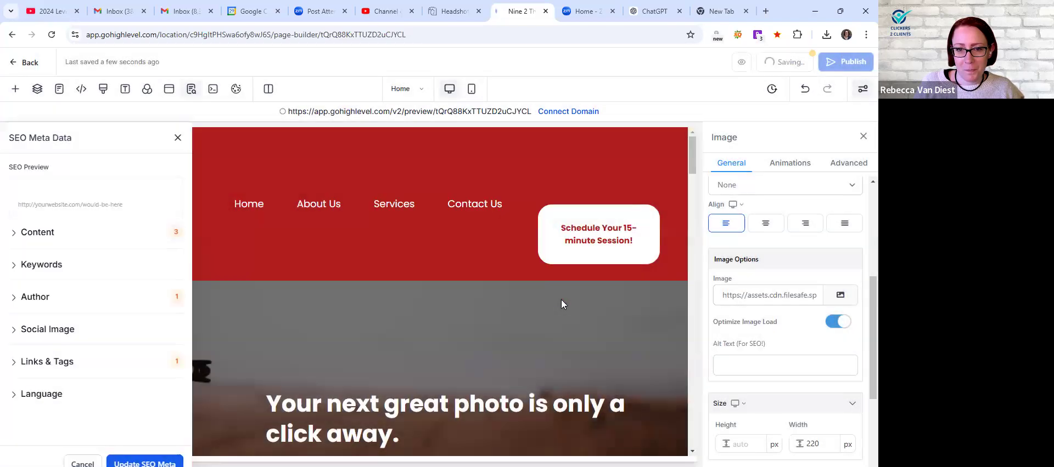
{"action": "left_click", "coordinate": [177, 138]}
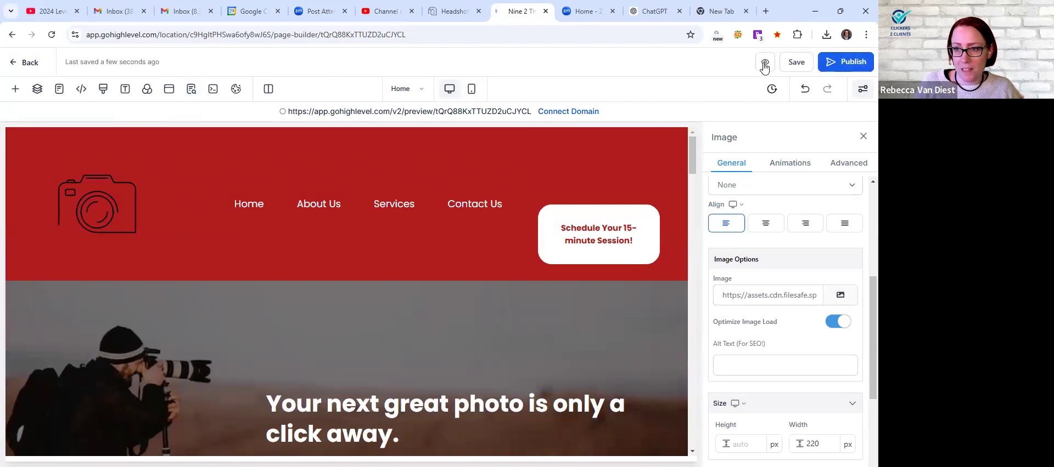
Open the Home page preview and review the header, About Us and services sections
{"action": "left_click", "coordinate": [764, 62]}
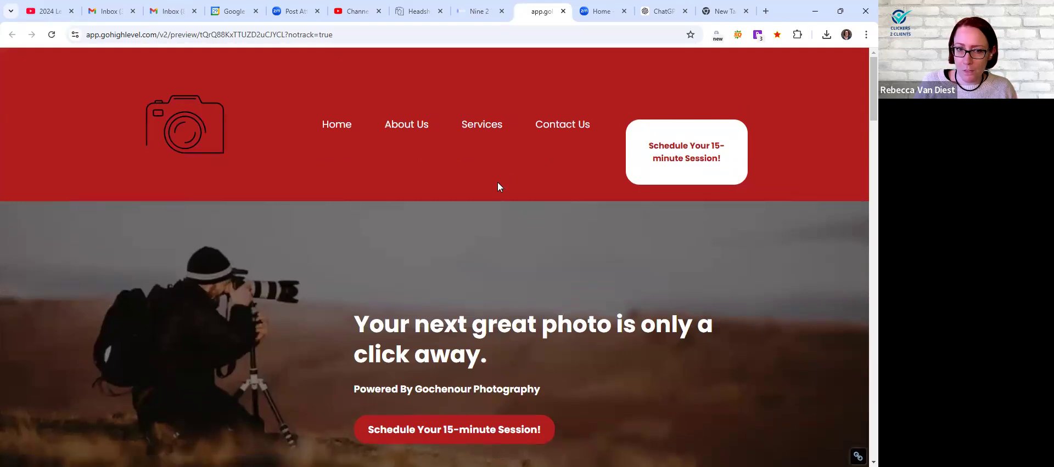
{"action": "scroll", "coordinate": [501, 182], "scroll_direction": "down", "scroll_amount": 4}
{"action": "scroll", "coordinate": [446, 210], "scroll_direction": "down", "scroll_amount": 12}
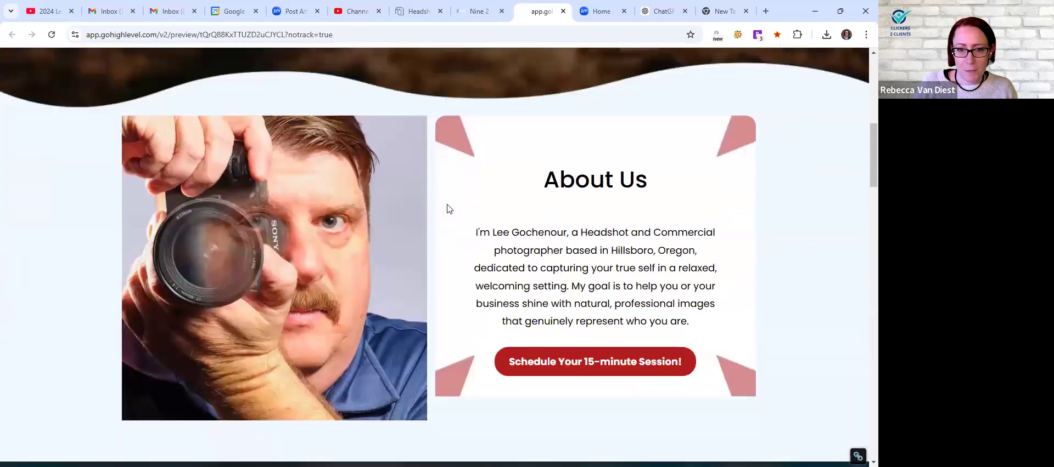
{"action": "scroll", "coordinate": [447, 211], "scroll_direction": "down", "scroll_amount": 6}
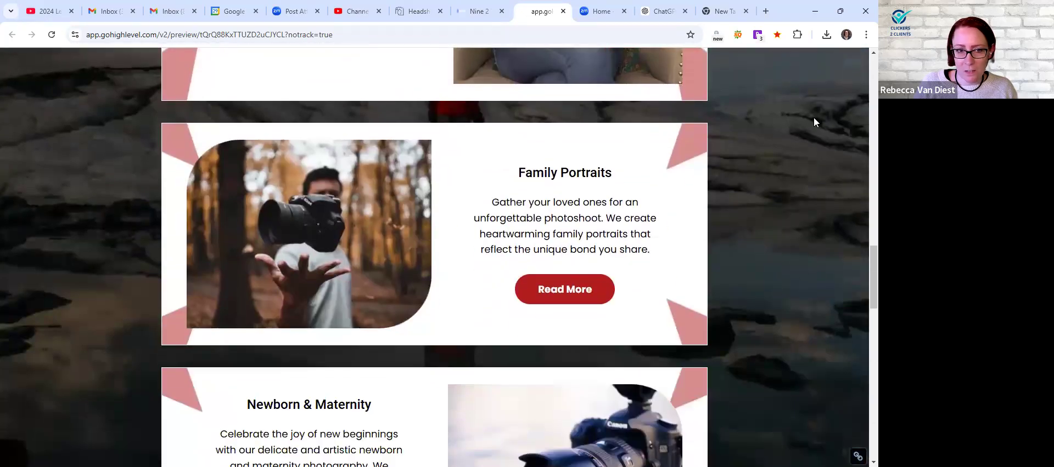
Review the rest of the Home page preview, from the remaining offerings down to the FAQ and footer, and close the preview
{"action": "scroll", "coordinate": [831, 200], "scroll_direction": "down", "scroll_amount": 6}
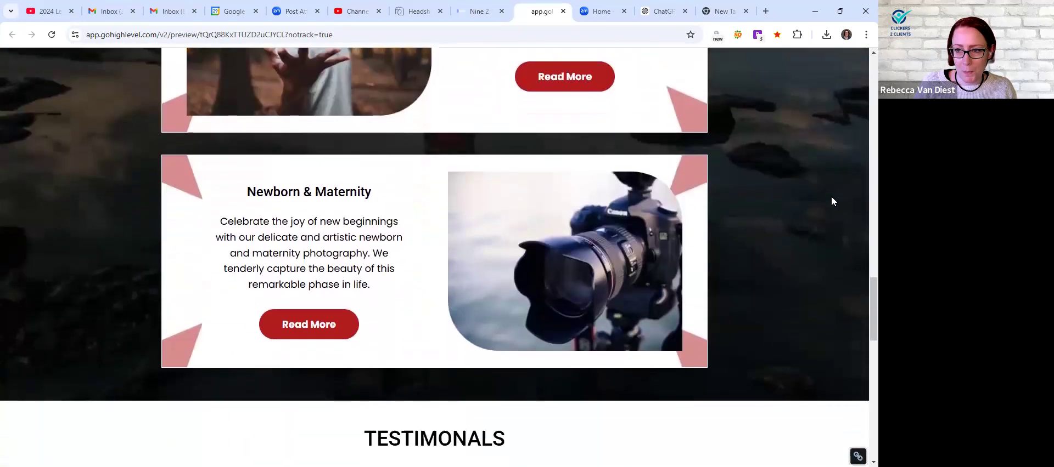
{"action": "scroll", "coordinate": [830, 201], "scroll_direction": "down", "scroll_amount": 10}
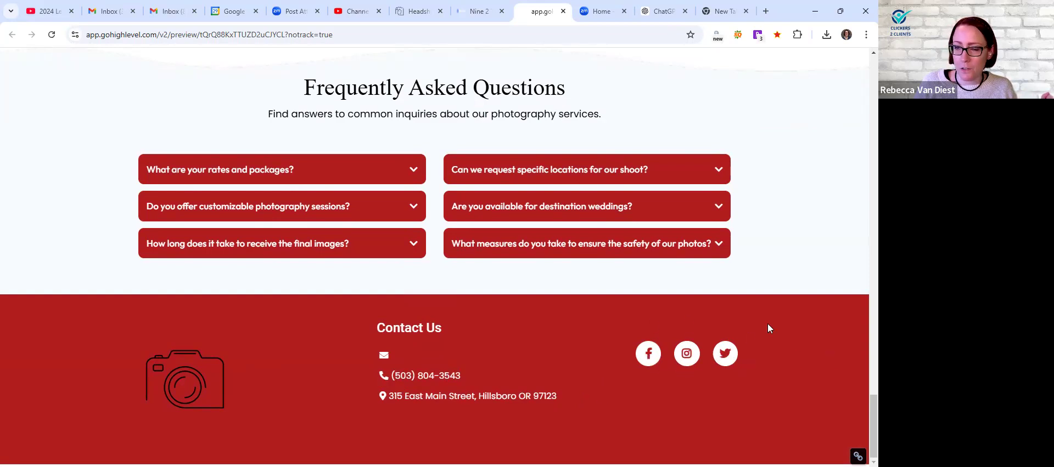
{"action": "scroll", "coordinate": [786, 257], "scroll_direction": "up", "scroll_amount": 15}
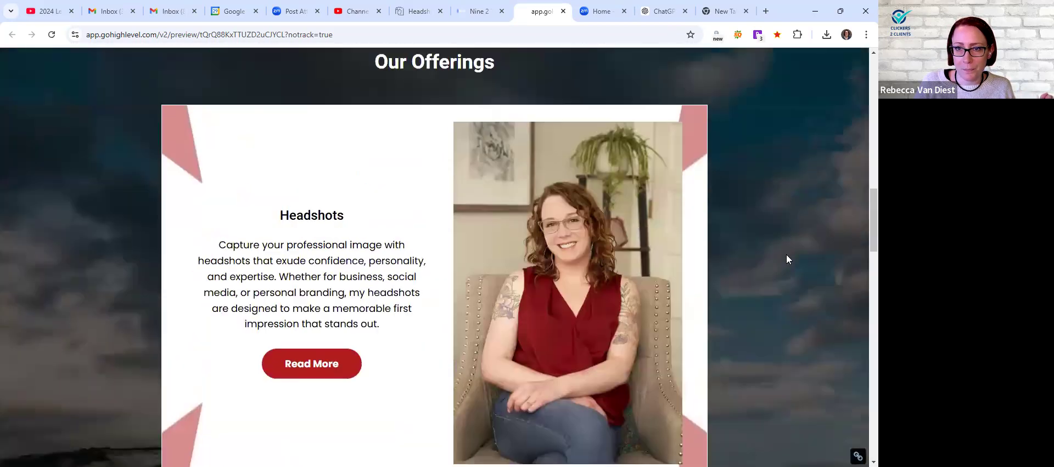
{"action": "scroll", "coordinate": [785, 256], "scroll_direction": "up", "scroll_amount": 10}
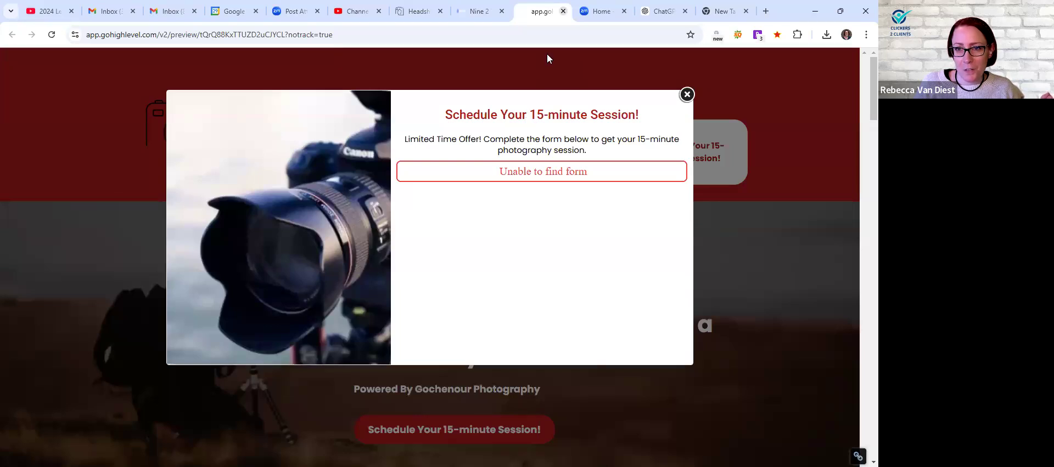
{"action": "key", "text": "ctrl+w"}
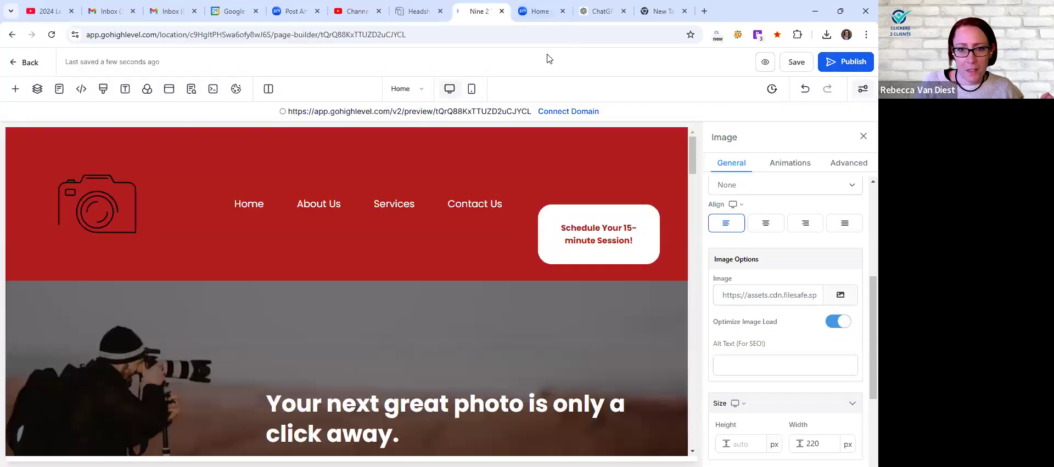
Open the Home page's popup in the editor, inspect its image column and form area, and close it
{"action": "left_click", "coordinate": [412, 89]}
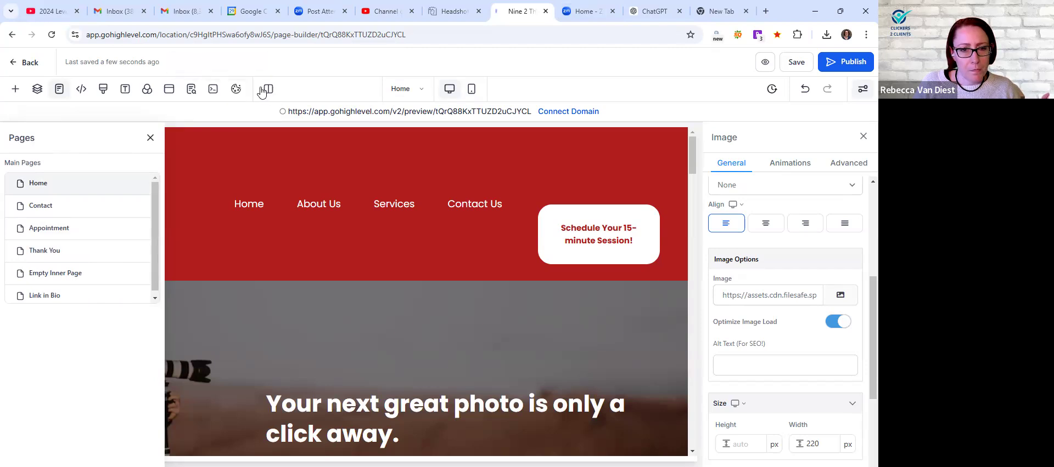
{"action": "left_click", "coordinate": [269, 90]}
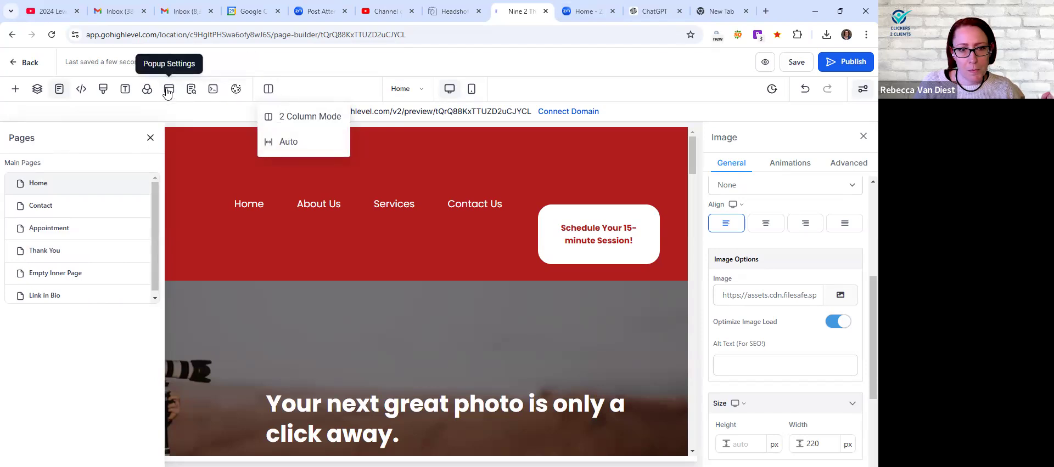
{"action": "left_click", "coordinate": [169, 92]}
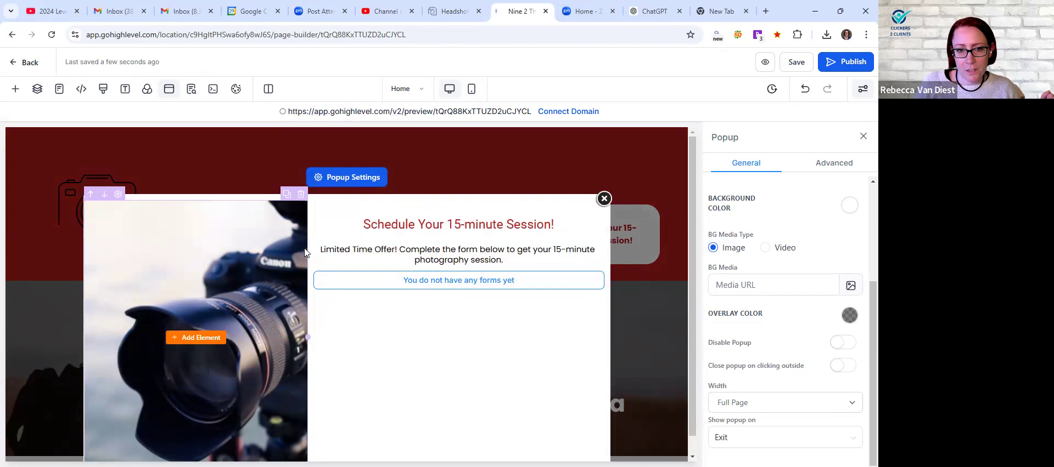
{"action": "left_click", "coordinate": [273, 248]}
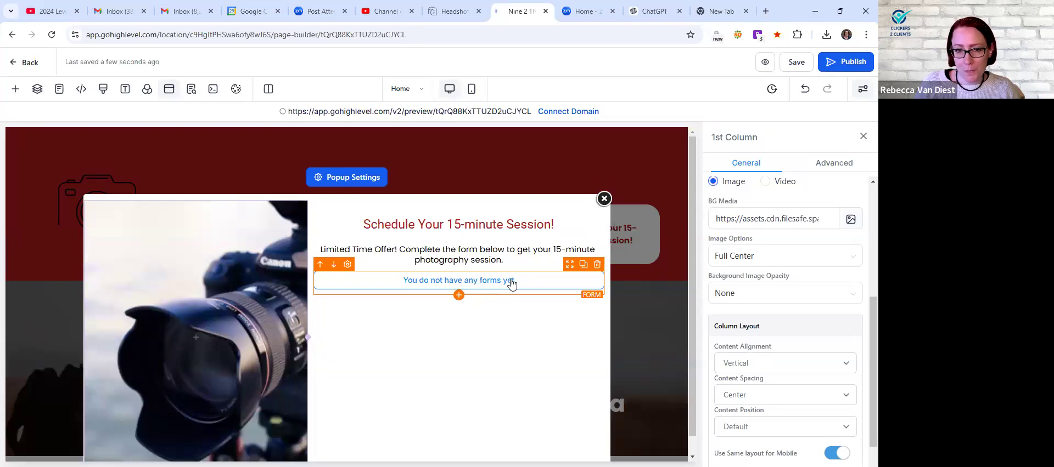
{"action": "left_click", "coordinate": [606, 201]}
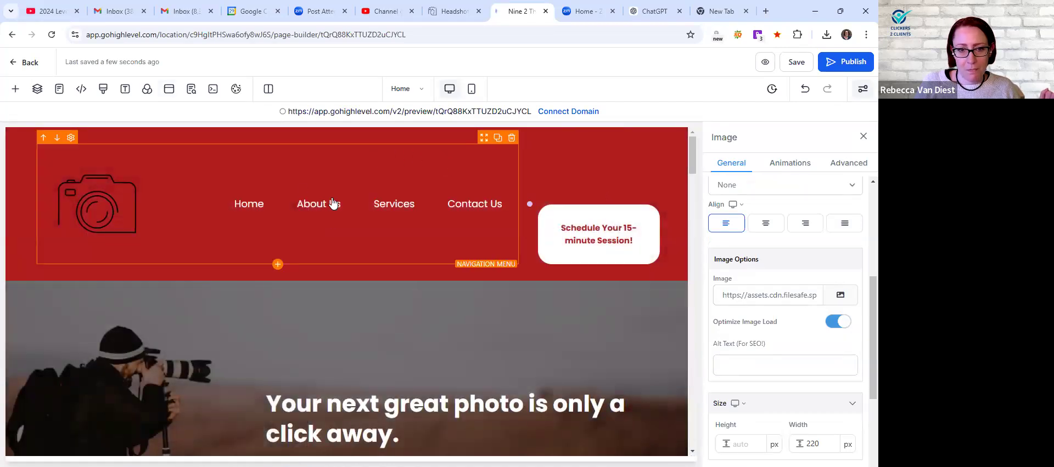
Select the header's navigation menu and switch the editor to the Contact page
{"action": "left_click", "coordinate": [333, 204]}
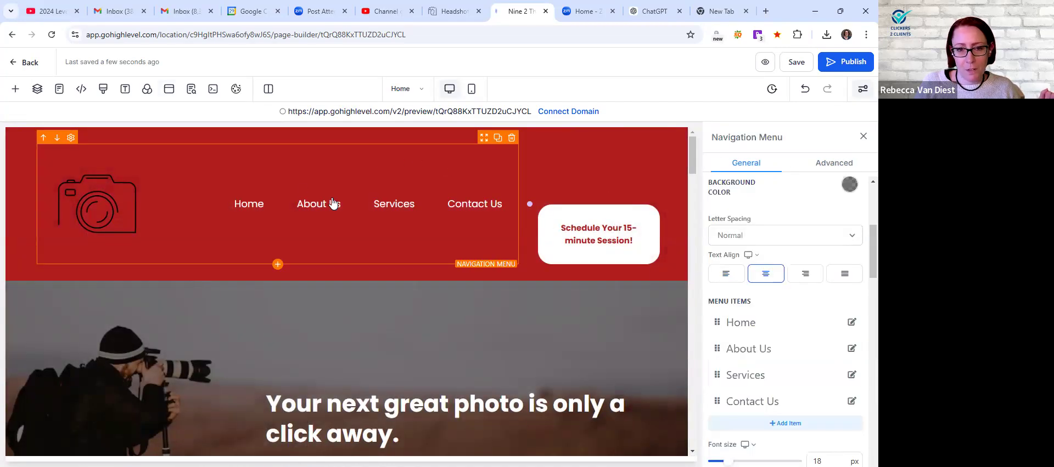
{"action": "left_click", "coordinate": [415, 88]}
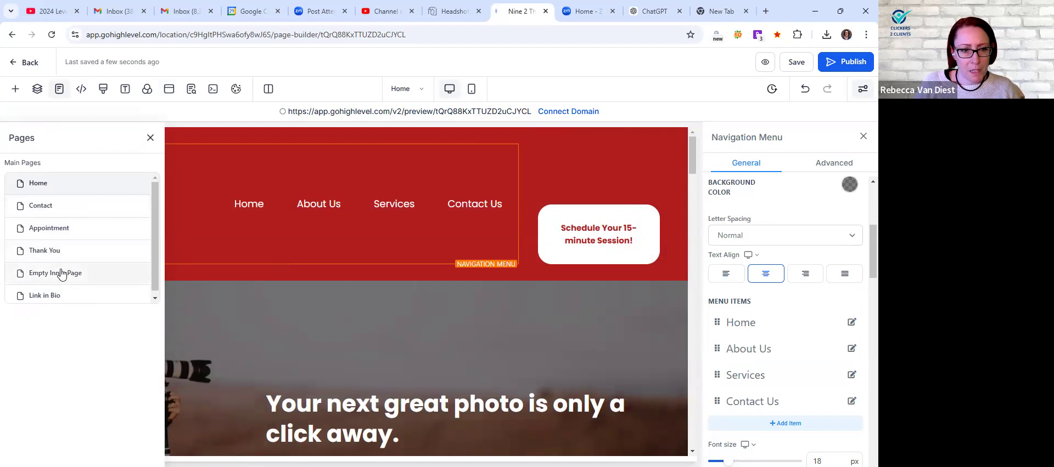
{"action": "left_click", "coordinate": [70, 207]}
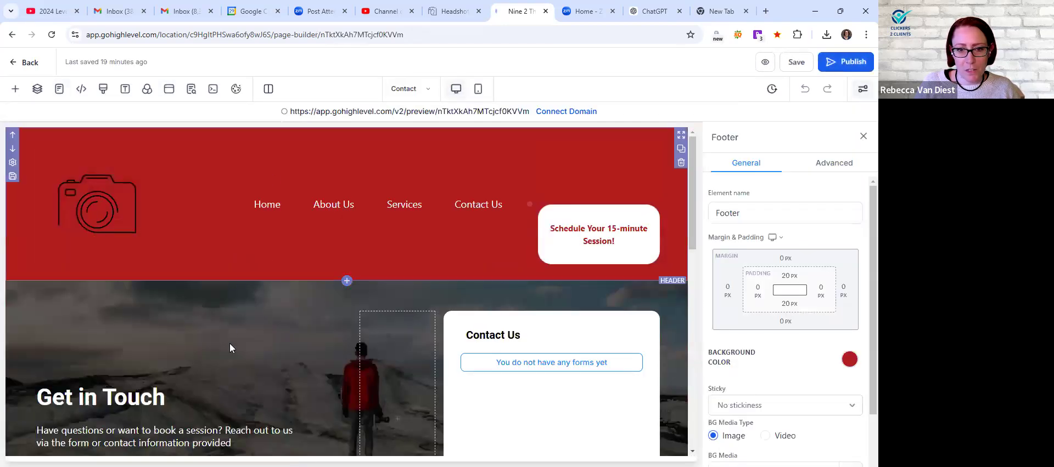
Set the bottom padding of the header column holding the Schedule Your 15-minute Session button to 50 px on the Contact page
{"action": "scroll", "coordinate": [304, 358], "scroll_direction": "down", "scroll_amount": 3}
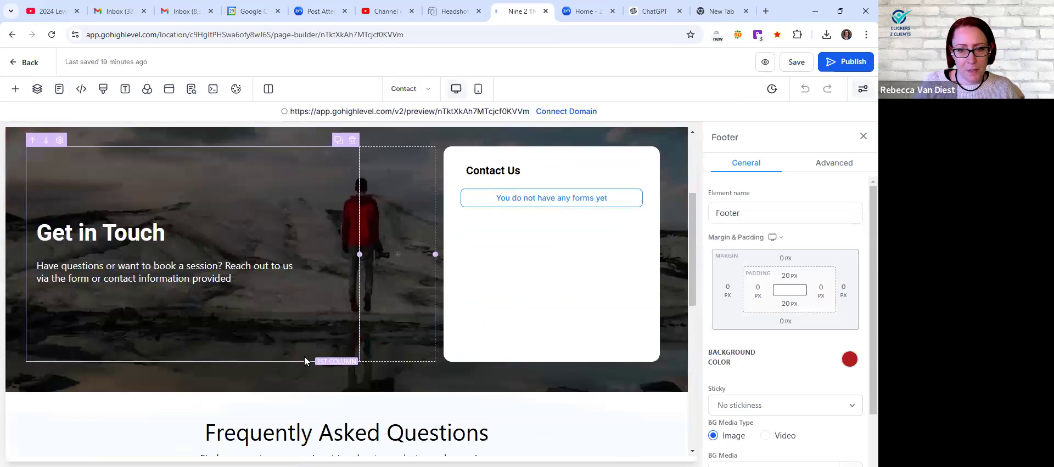
{"action": "scroll", "coordinate": [317, 347], "scroll_direction": "up", "scroll_amount": 3}
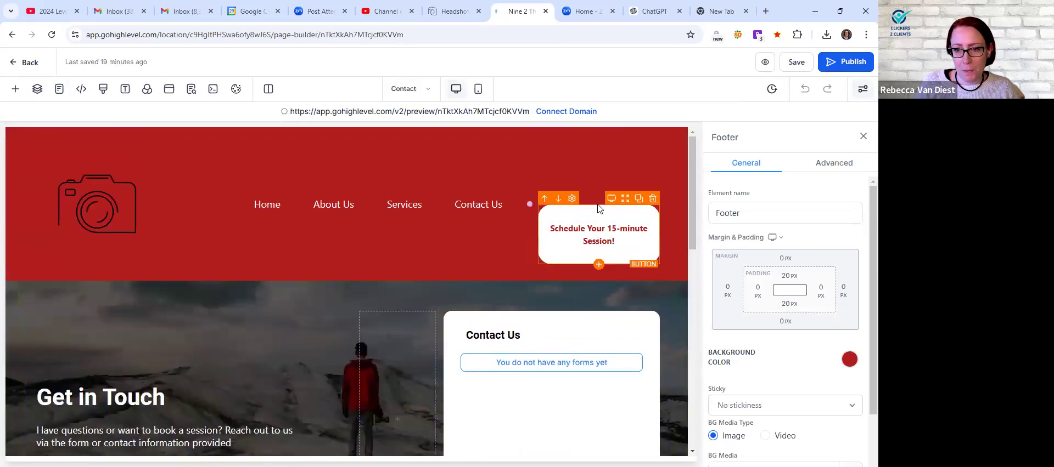
{"action": "left_click", "coordinate": [598, 183]}
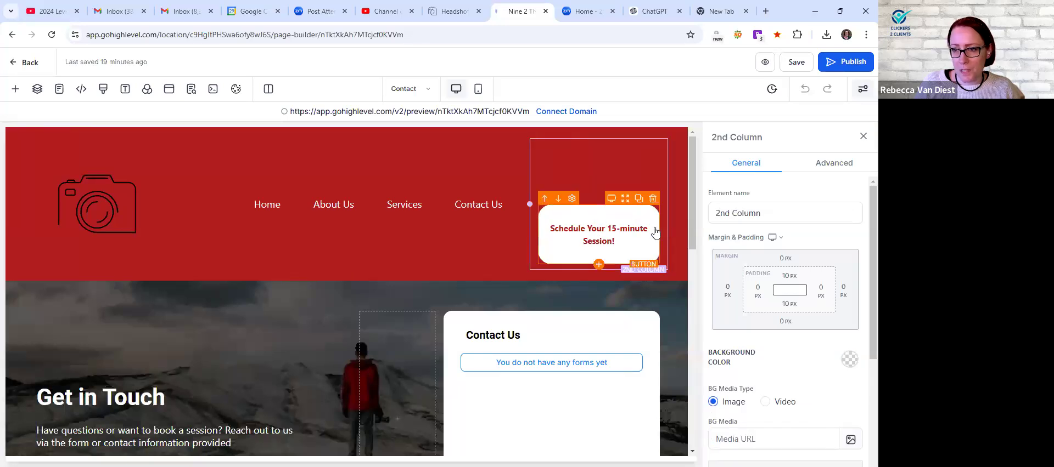
{"action": "left_click", "coordinate": [793, 305]}
{"action": "left_click_drag", "start_coordinate": [738, 334], "coordinate": [793, 330]}
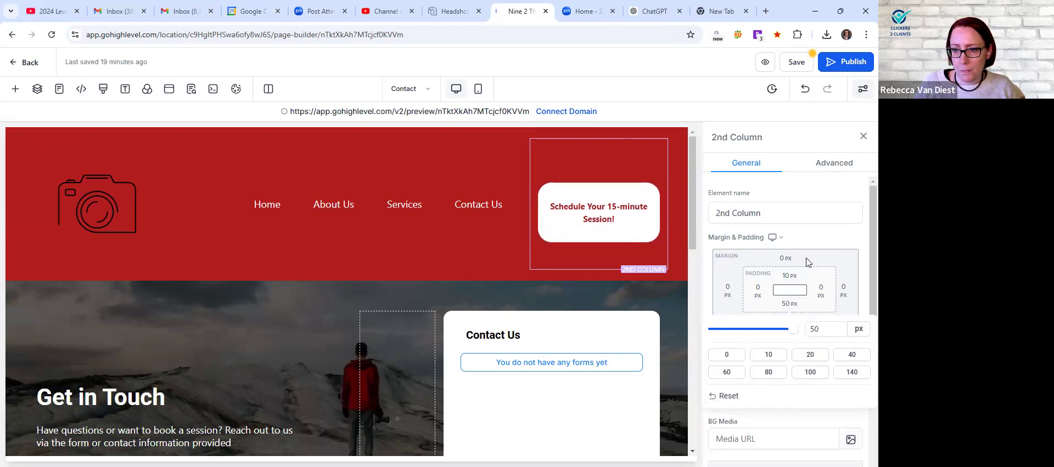
{"action": "left_click", "coordinate": [847, 238]}
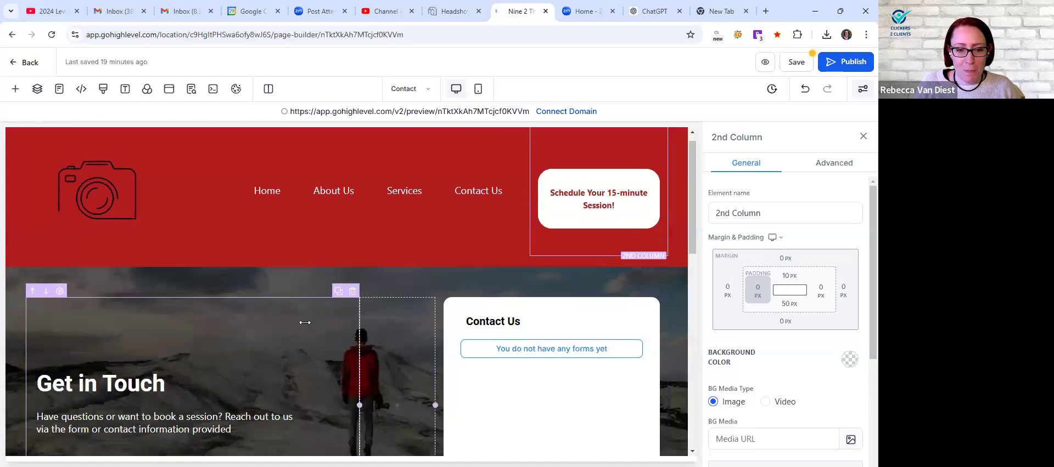
Examine the Contact page's Get in Touch section, contact form area, FAQ and footer for content that needs editing
{"action": "scroll", "coordinate": [303, 330], "scroll_direction": "down", "scroll_amount": 2}
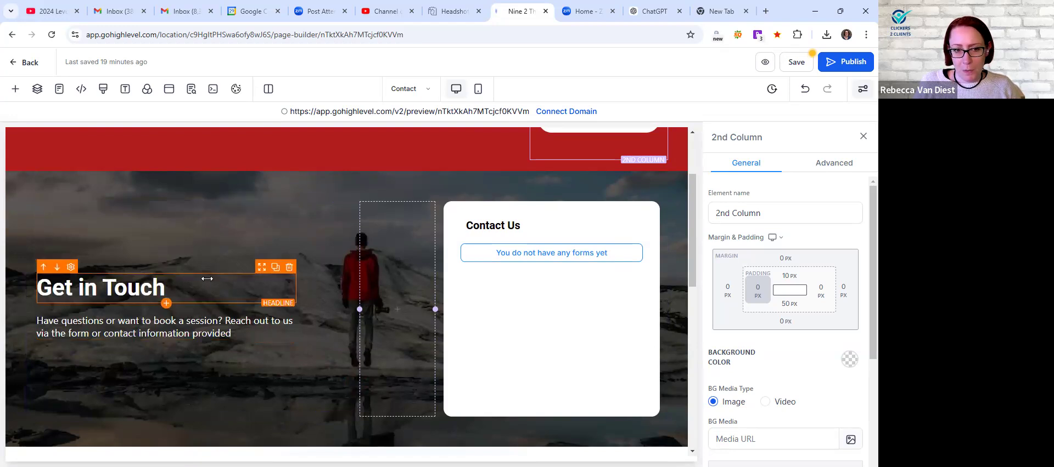
{"action": "scroll", "coordinate": [212, 308], "scroll_direction": "down", "scroll_amount": 3}
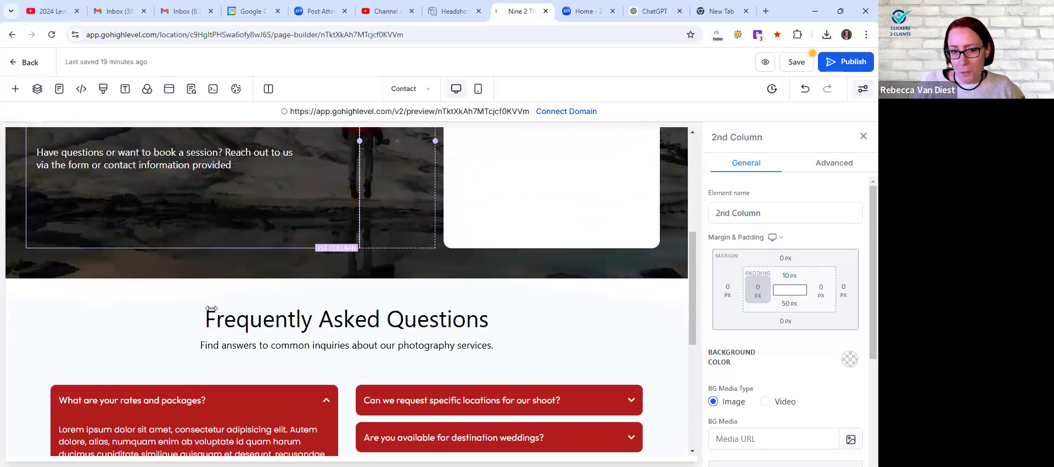
{"action": "scroll", "coordinate": [212, 308], "scroll_direction": "up", "scroll_amount": 5}
{"action": "scroll", "coordinate": [211, 309], "scroll_direction": "down", "scroll_amount": 2}
{"action": "scroll", "coordinate": [248, 288], "scroll_direction": "down", "scroll_amount": 4}
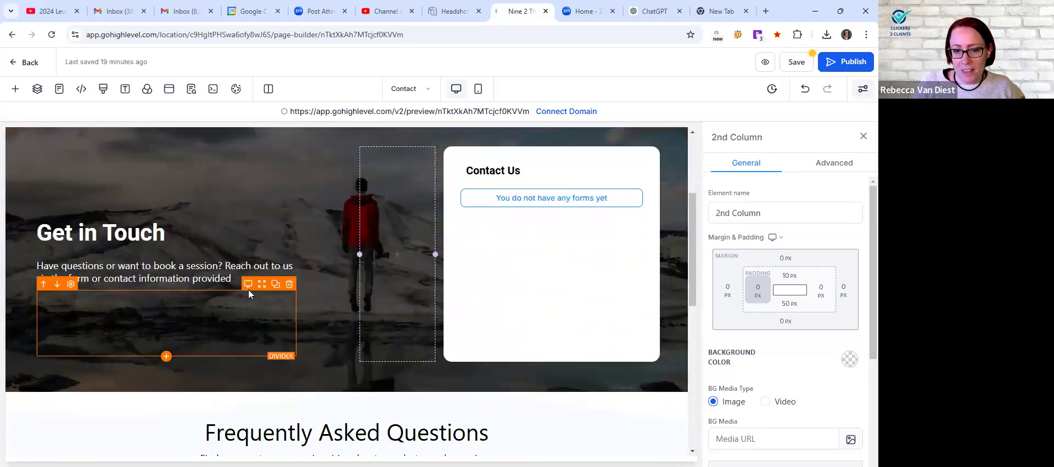
{"action": "scroll", "coordinate": [276, 274], "scroll_direction": "up", "scroll_amount": 6}
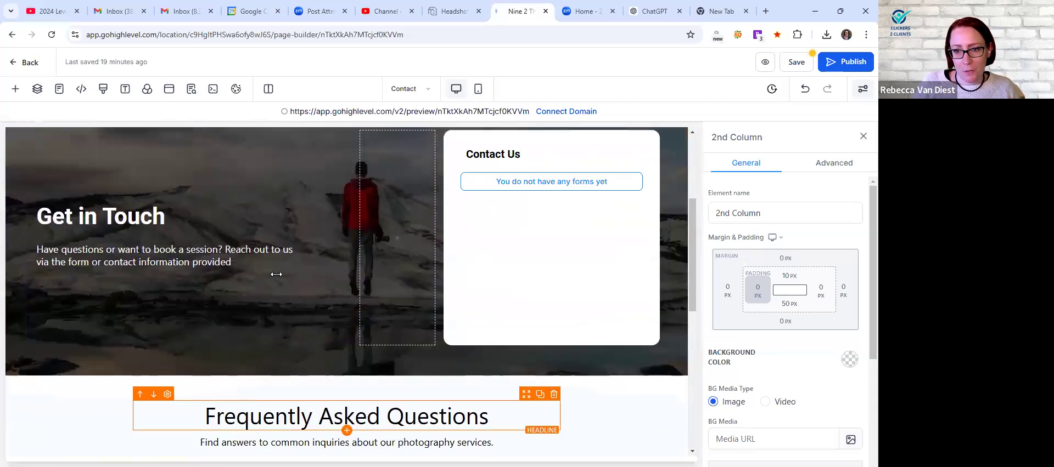
{"action": "scroll", "coordinate": [276, 274], "scroll_direction": "down", "scroll_amount": 8}
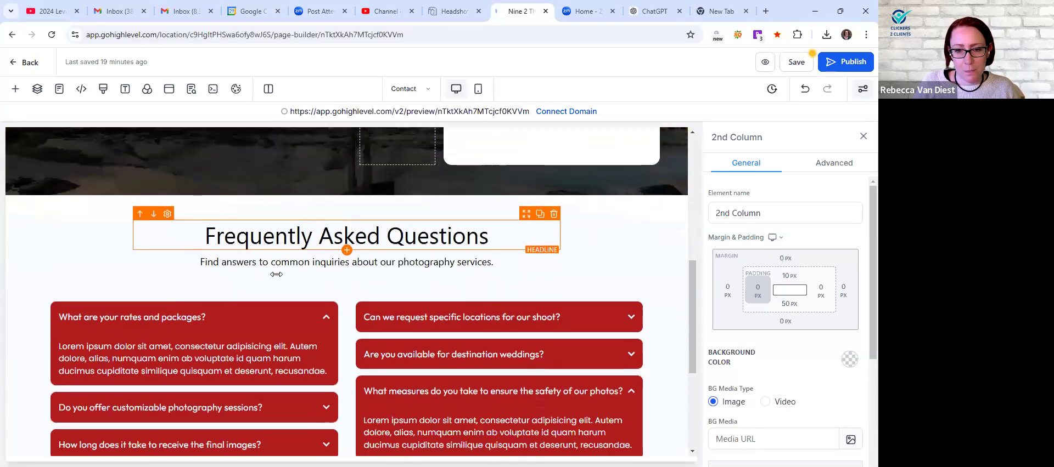
{"action": "scroll", "coordinate": [276, 276], "scroll_direction": "up", "scroll_amount": 8}
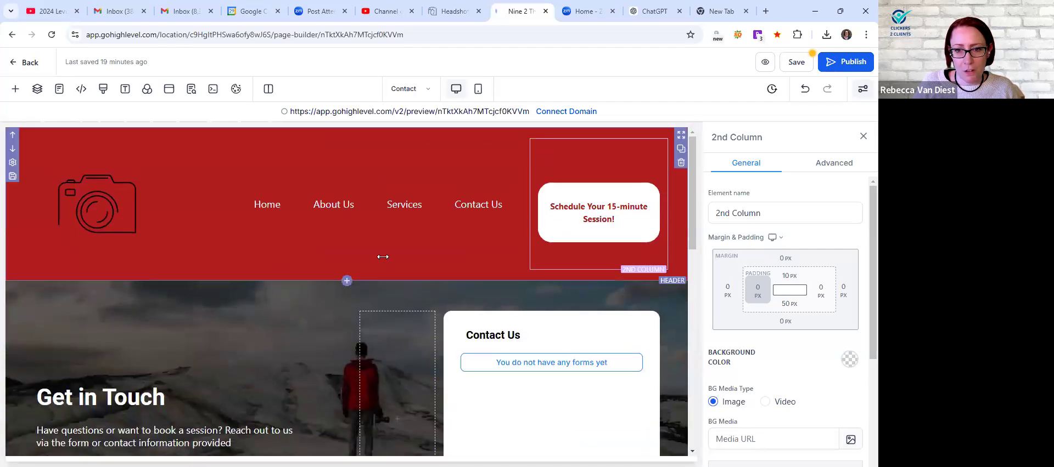
{"action": "scroll", "coordinate": [329, 285], "scroll_direction": "down", "scroll_amount": 8}
{"action": "scroll", "coordinate": [337, 232], "scroll_direction": "up", "scroll_amount": 3}
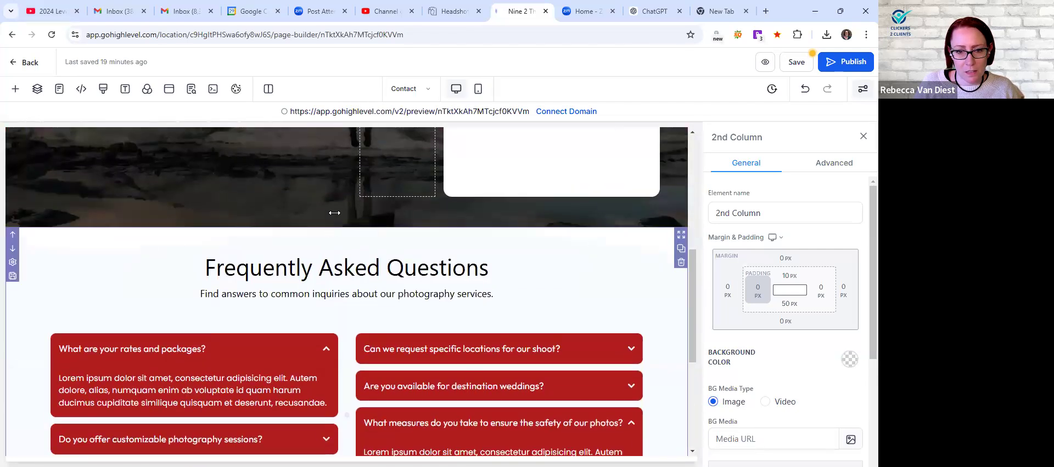
{"action": "scroll", "coordinate": [331, 243], "scroll_direction": "down", "scroll_amount": 5}
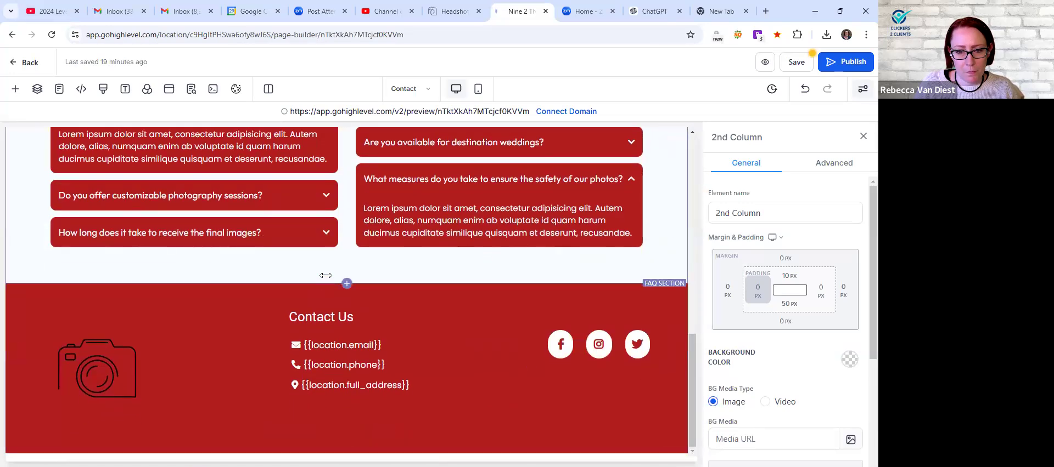
{"action": "scroll", "coordinate": [325, 285], "scroll_direction": "up", "scroll_amount": 6}
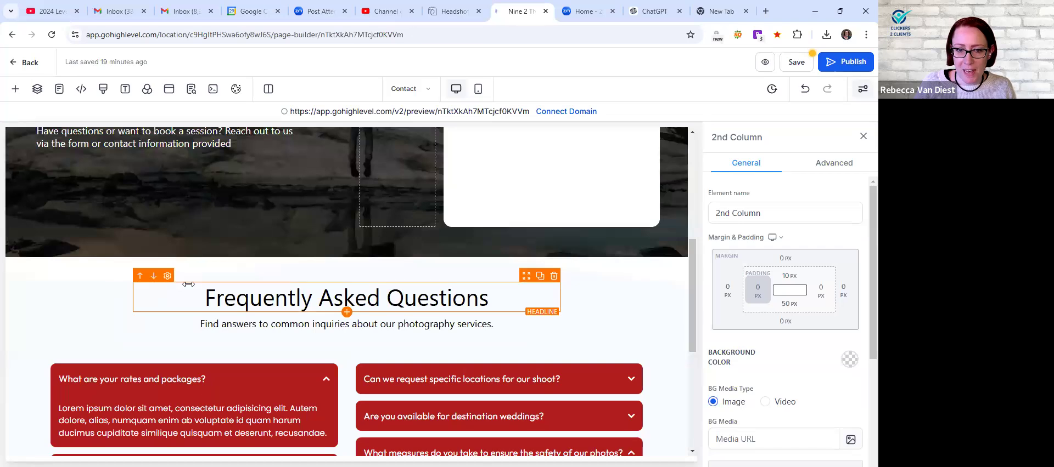
{"action": "scroll", "coordinate": [131, 313], "scroll_direction": "up", "scroll_amount": 5}
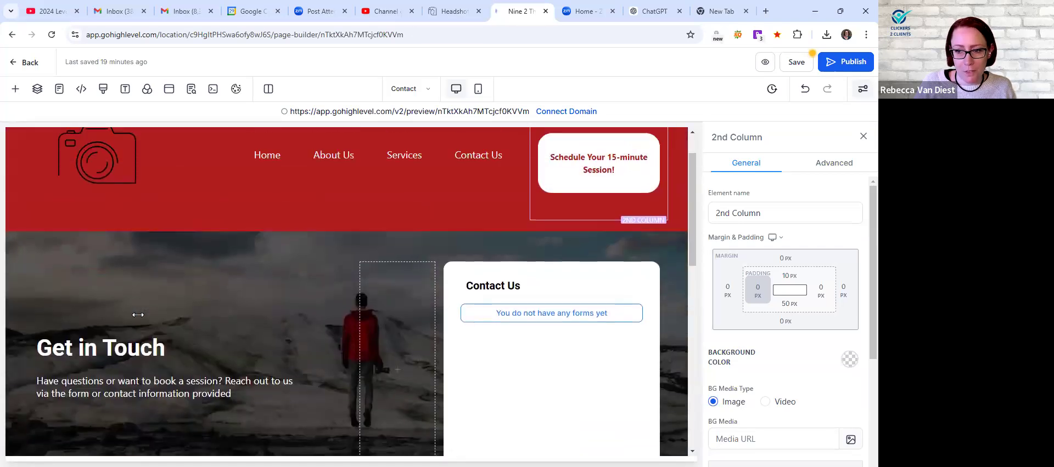
{"action": "scroll", "coordinate": [137, 315], "scroll_direction": "up", "scroll_amount": 1}
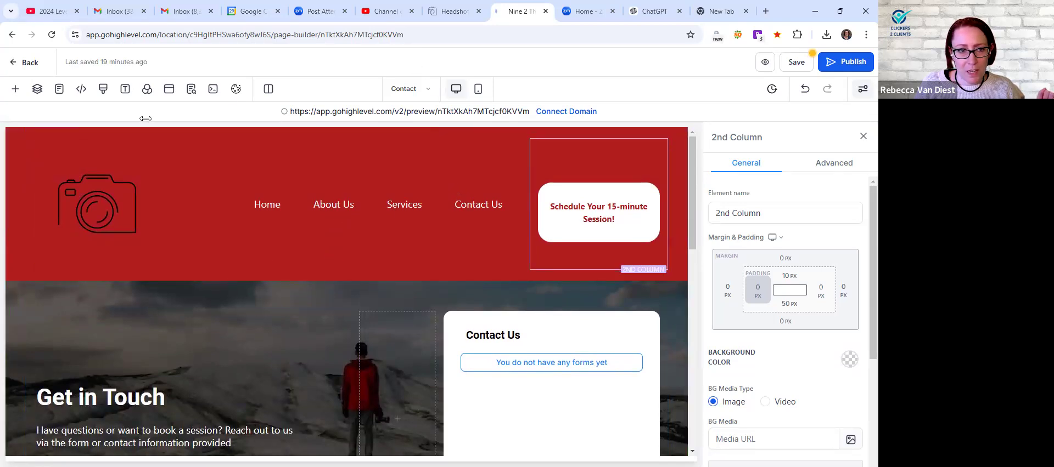
Select the Contact page's navigation menu, switch to the Empty Inner Page, and look through its banner and call-to-action sections
{"action": "left_click", "coordinate": [408, 207]}
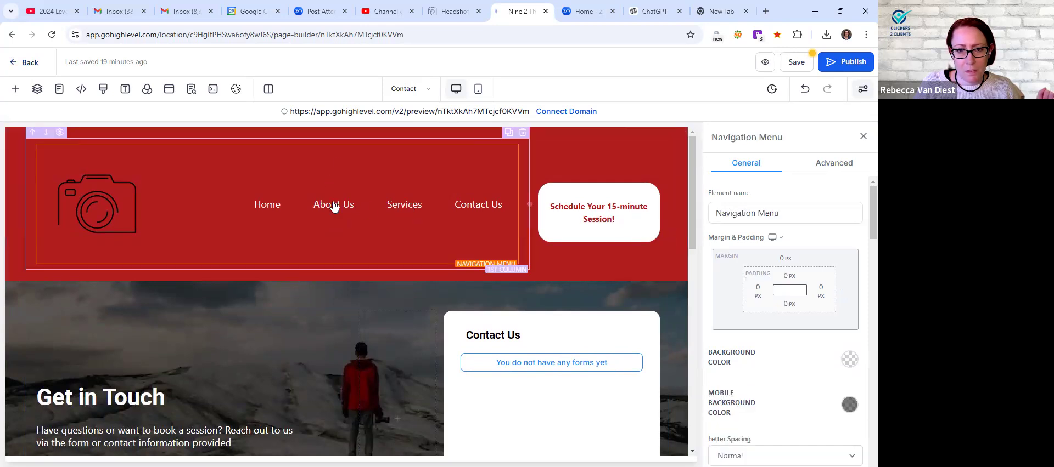
{"action": "left_click", "coordinate": [411, 89]}
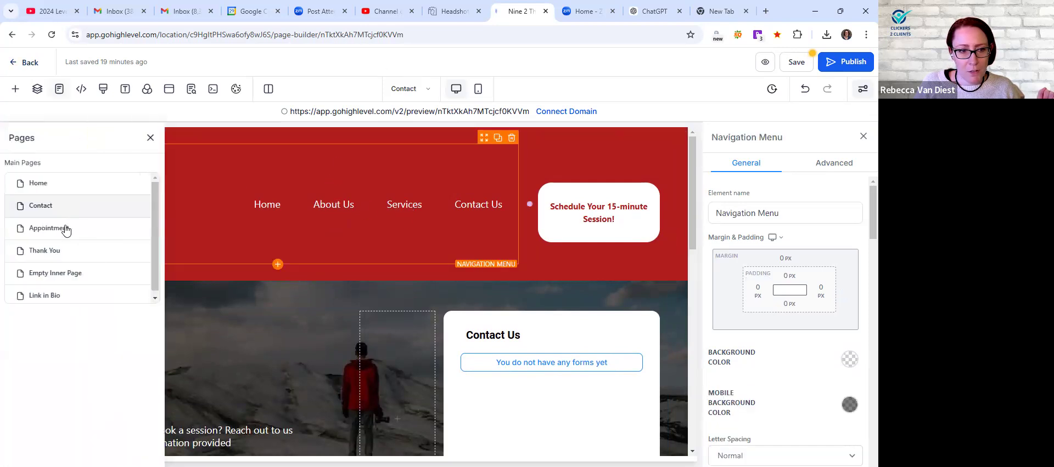
{"action": "left_click", "coordinate": [65, 274]}
{"action": "left_click", "coordinate": [565, 298]}
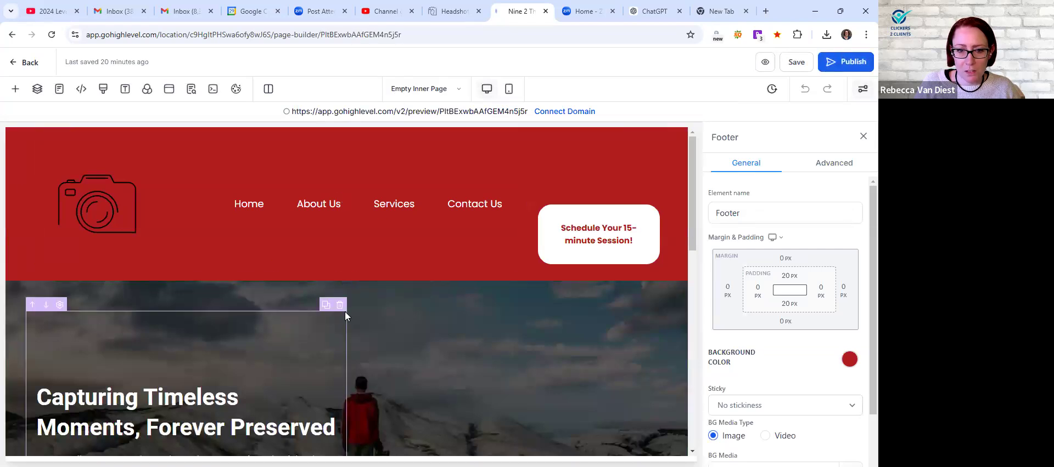
{"action": "scroll", "coordinate": [414, 303], "scroll_direction": "down", "scroll_amount": 10}
{"action": "scroll", "coordinate": [414, 303], "scroll_direction": "down", "scroll_amount": 2}
{"action": "scroll", "coordinate": [414, 303], "scroll_direction": "up", "scroll_amount": 5}
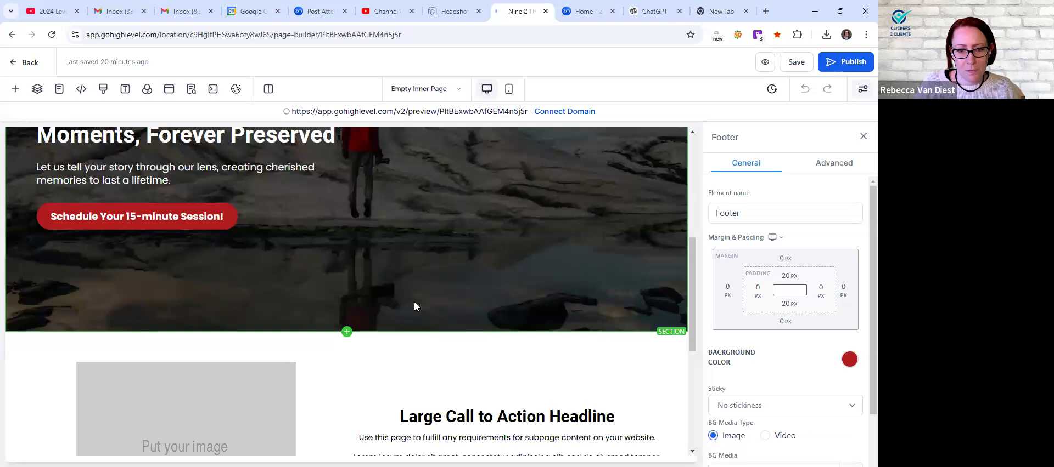
{"action": "scroll", "coordinate": [414, 302], "scroll_direction": "up", "scroll_amount": 5}
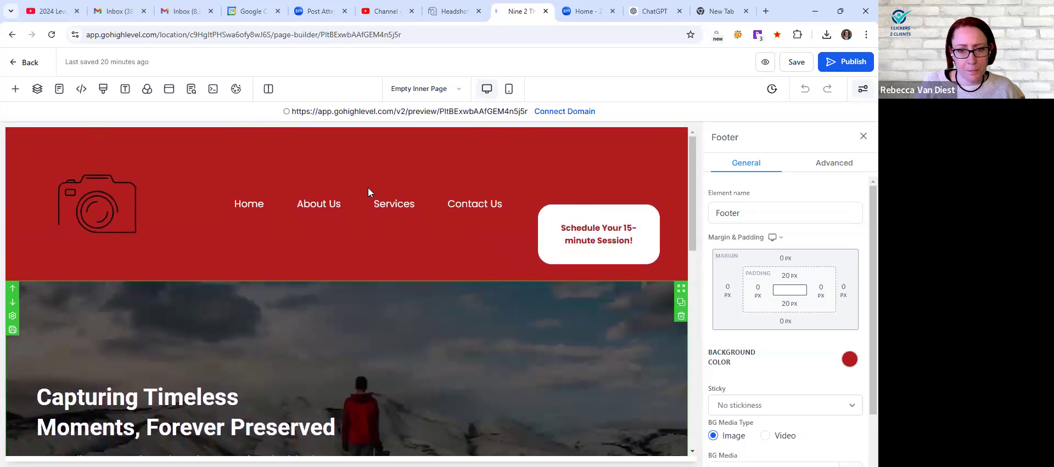
Switch the editor to the Thank You page and look through its banner and FAQ sections
{"action": "left_click", "coordinate": [408, 94]}
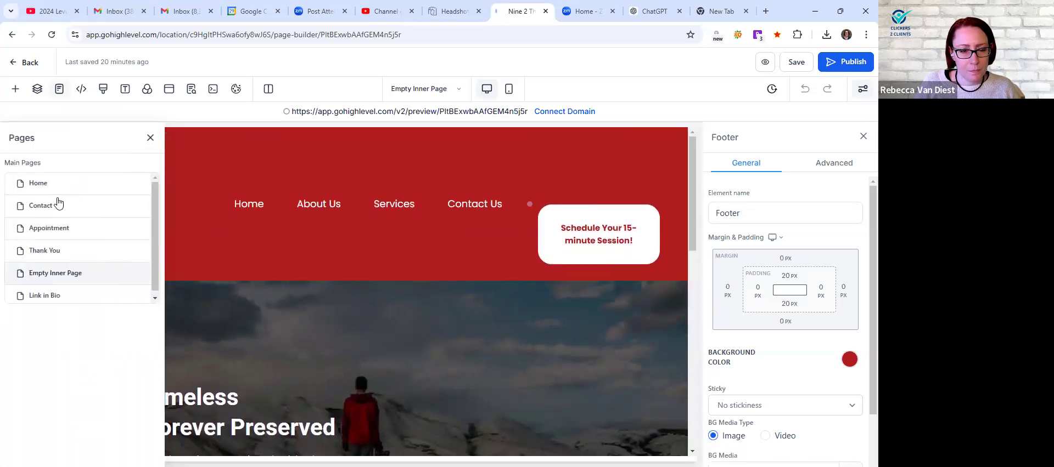
{"action": "left_click", "coordinate": [55, 251]}
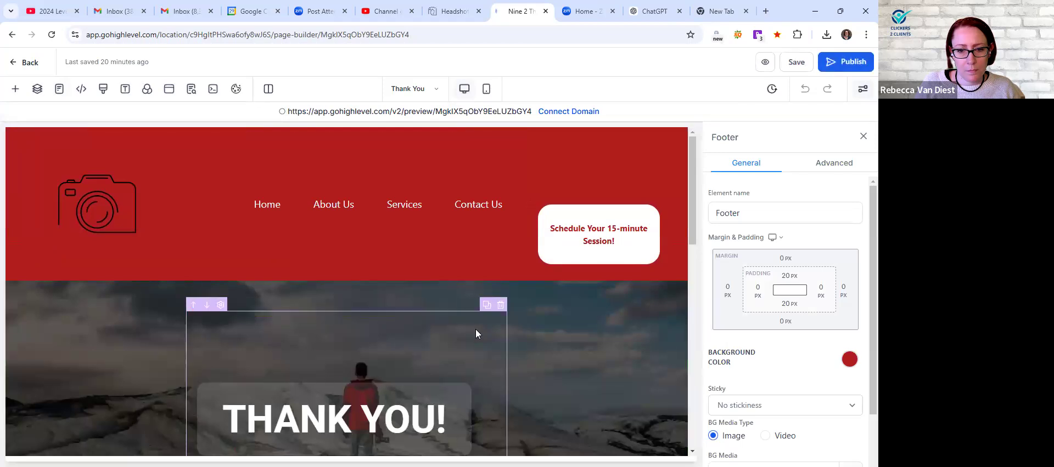
{"action": "scroll", "coordinate": [533, 325], "scroll_direction": "down", "scroll_amount": 4}
{"action": "scroll", "coordinate": [590, 321], "scroll_direction": "down", "scroll_amount": 6}
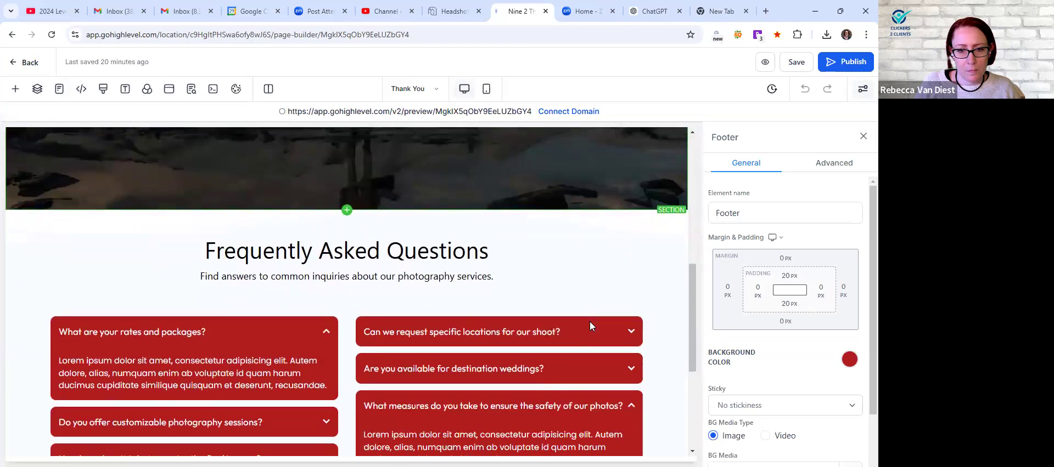
{"action": "scroll", "coordinate": [589, 322], "scroll_direction": "up", "scroll_amount": 10}
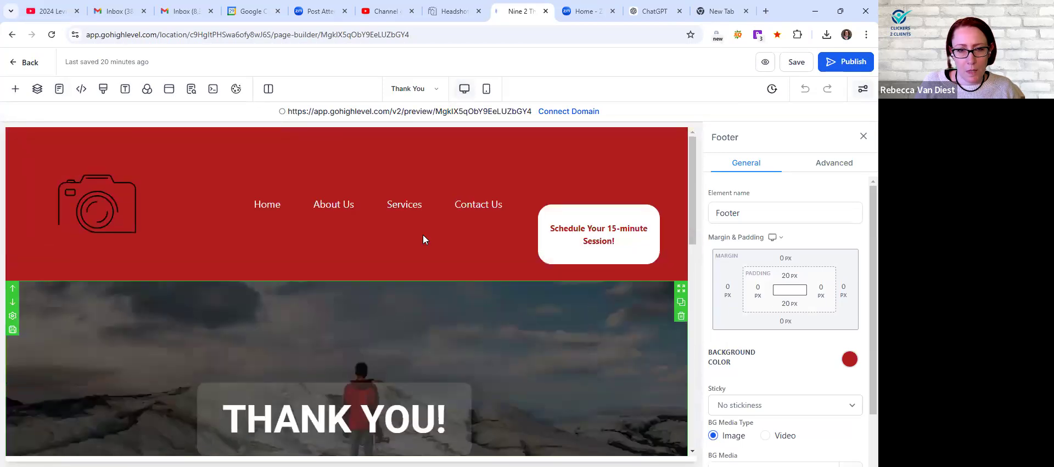
Return to the Photography website's page list and create a new page named About with the path about
{"action": "left_click", "coordinate": [25, 63]}
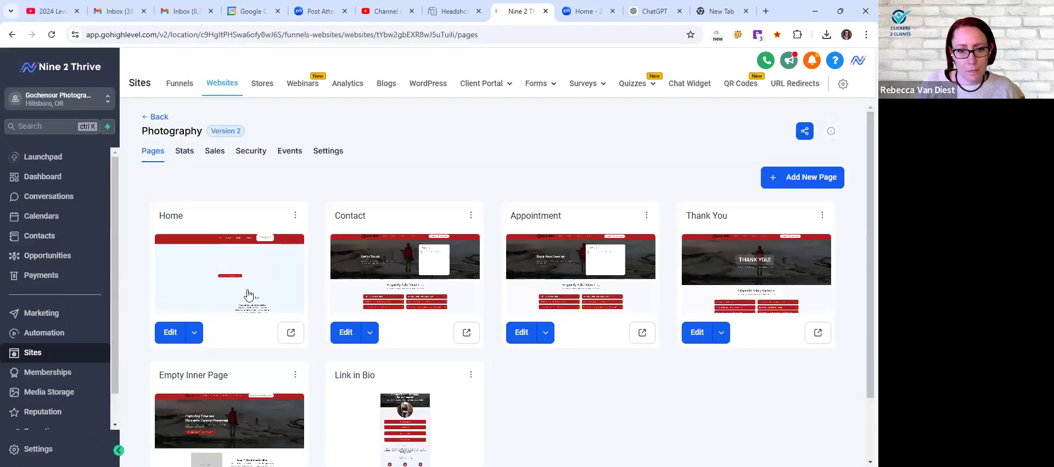
{"action": "left_click", "coordinate": [783, 178]}
{"action": "left_click", "coordinate": [474, 215]}
{"action": "type", "text": "About"}
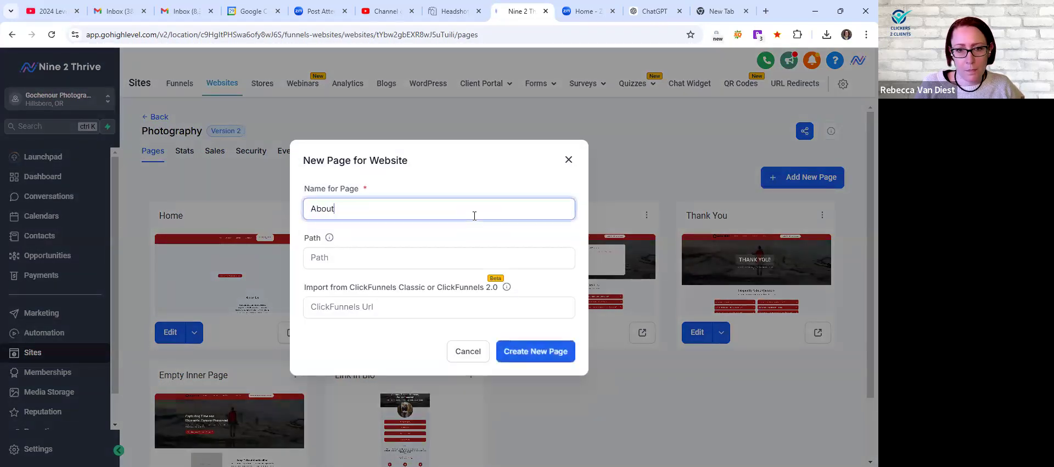
{"action": "left_click", "coordinate": [470, 257]}
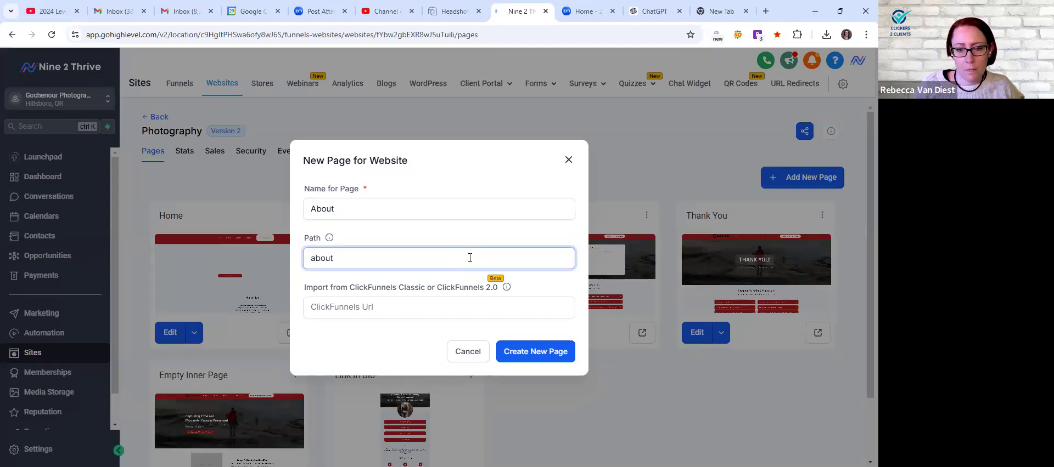
{"action": "left_click", "coordinate": [523, 354]}
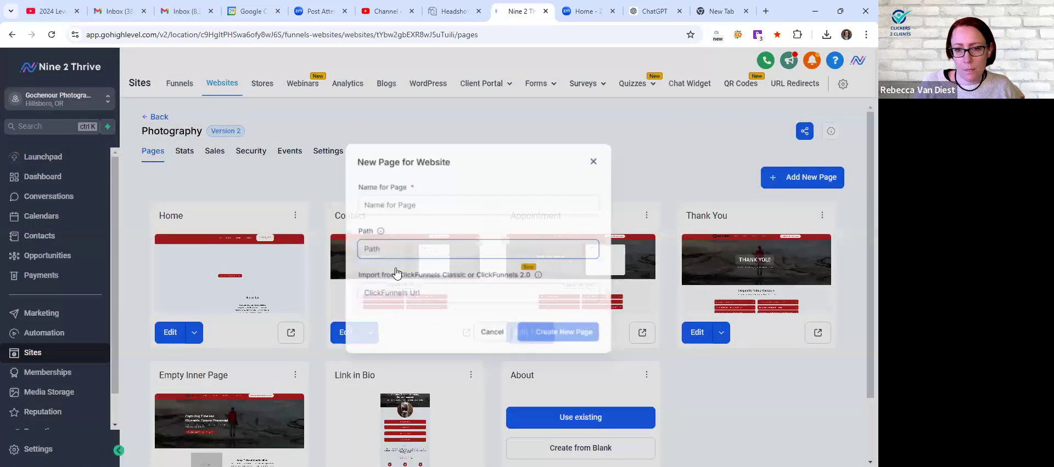
Start the About page from blank and add a full-width section
{"action": "scroll", "coordinate": [600, 399], "scroll_direction": "down", "scroll_amount": 2}
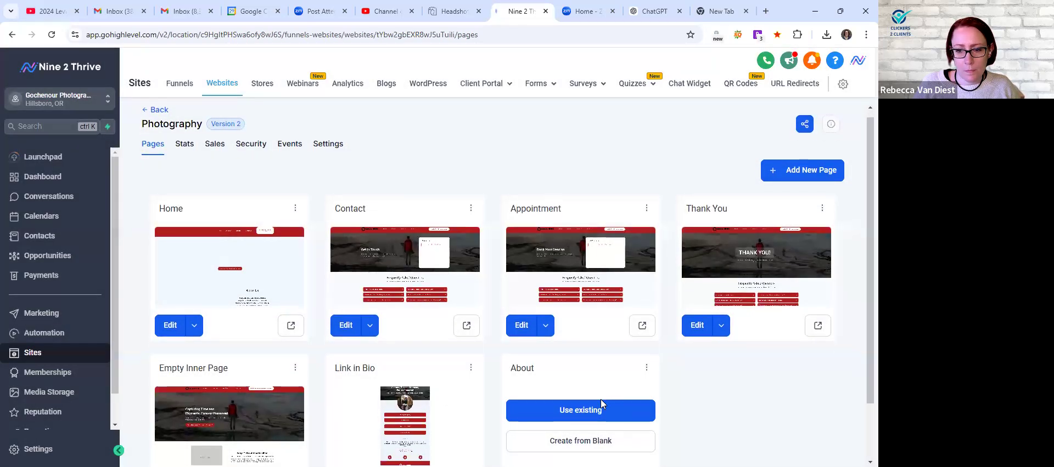
{"action": "left_click", "coordinate": [603, 372]}
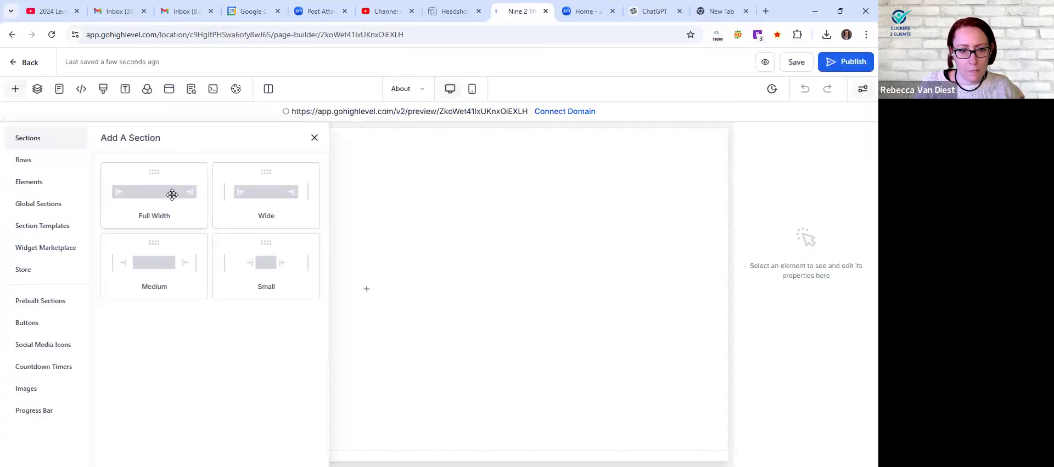
{"action": "left_click", "coordinate": [163, 194]}
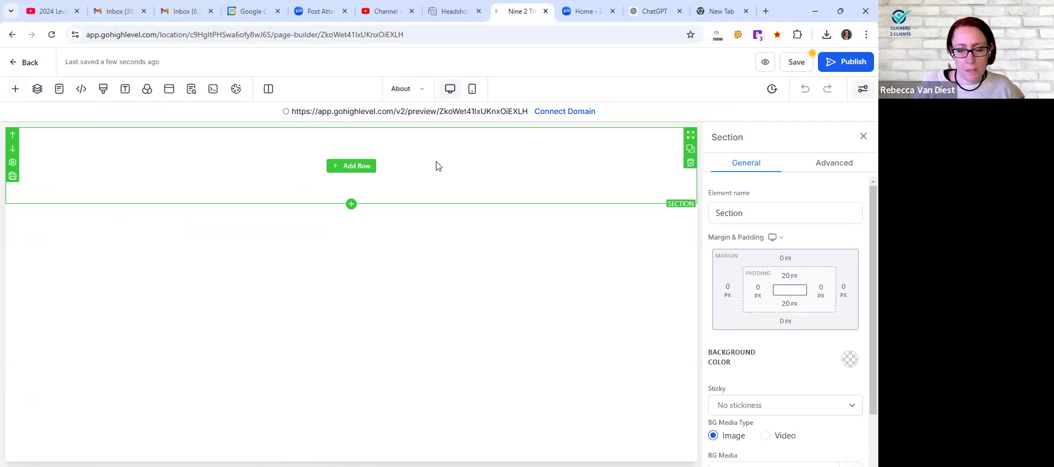
Try to place a headline element in the About page's blank section, then leave the editor and discard the unsaved changes
{"action": "left_click", "coordinate": [356, 167]}
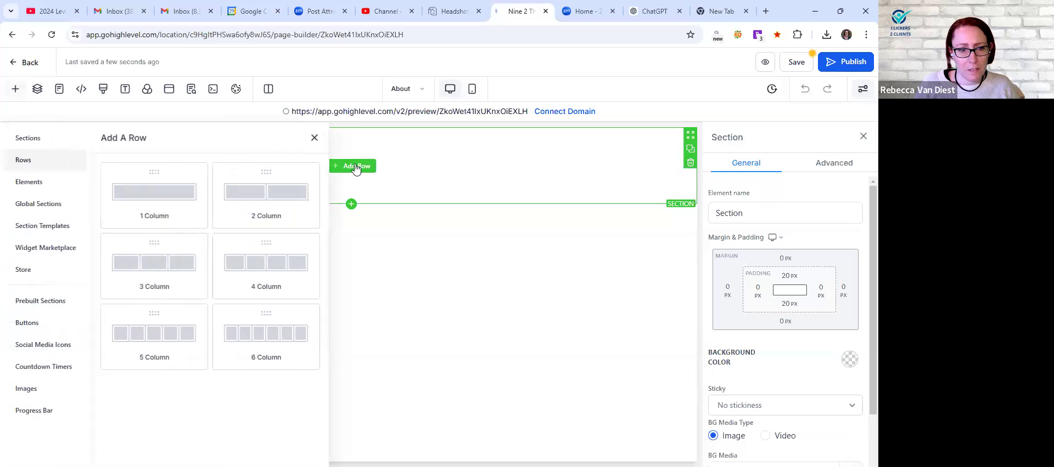
{"action": "left_click", "coordinate": [30, 182]}
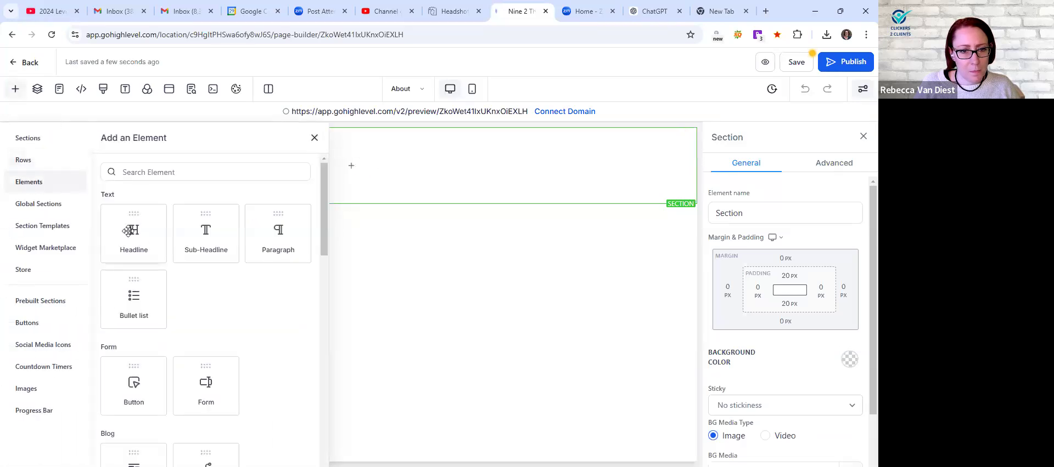
{"action": "left_click_drag", "start_coordinate": [134, 229], "coordinate": [145, 227]}
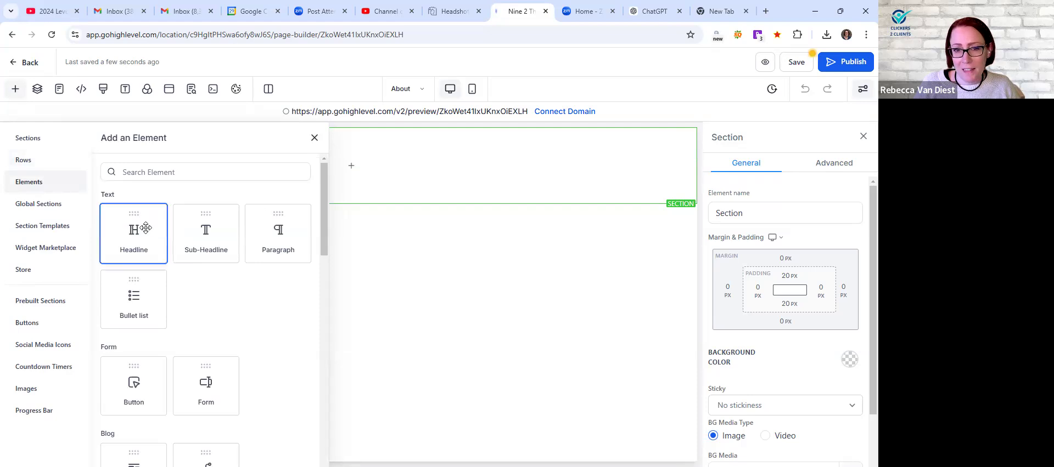
{"action": "left_click_drag", "start_coordinate": [388, 175], "coordinate": [389, 176]}
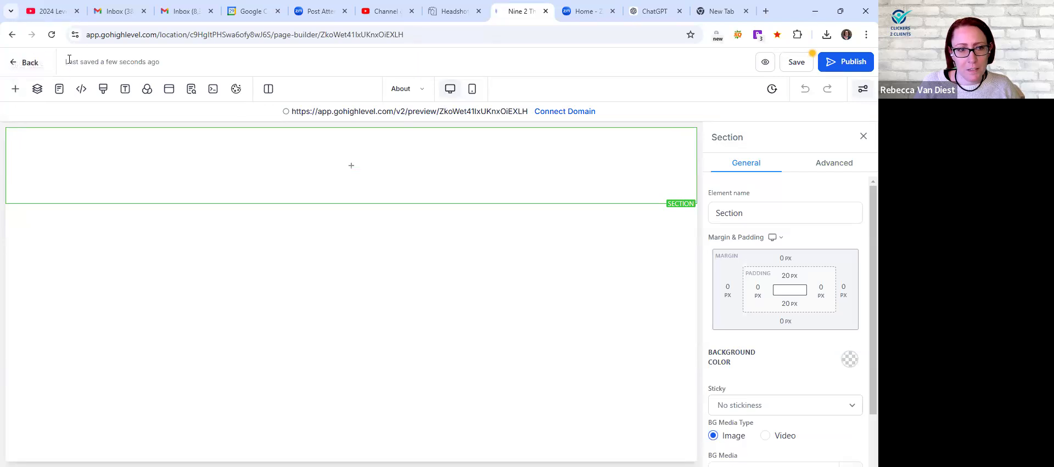
{"action": "left_click", "coordinate": [31, 63]}
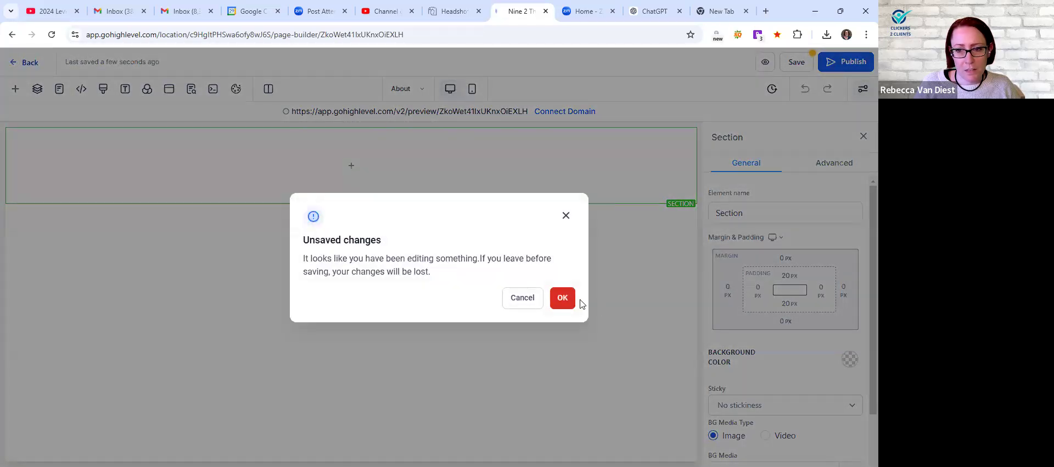
{"action": "left_click", "coordinate": [562, 303]}
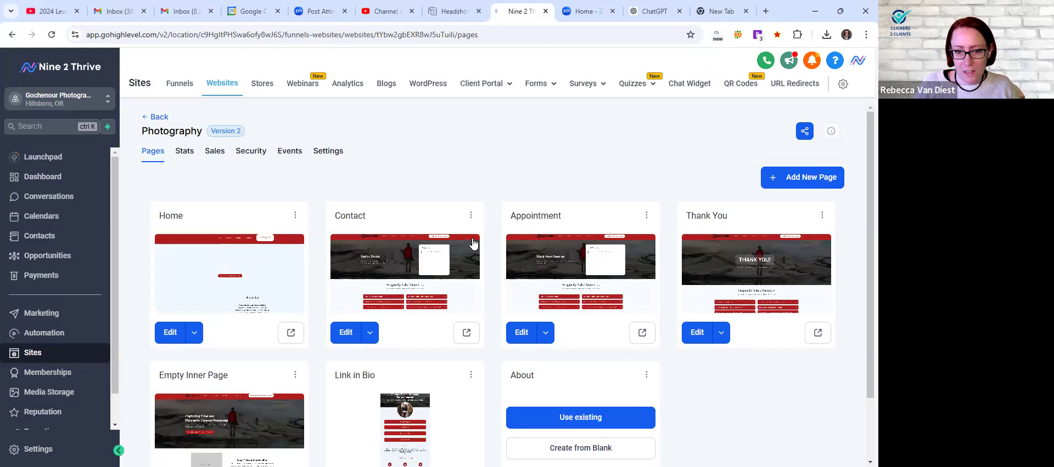
Clone the Contact page within the current website
{"action": "left_click", "coordinate": [471, 216]}
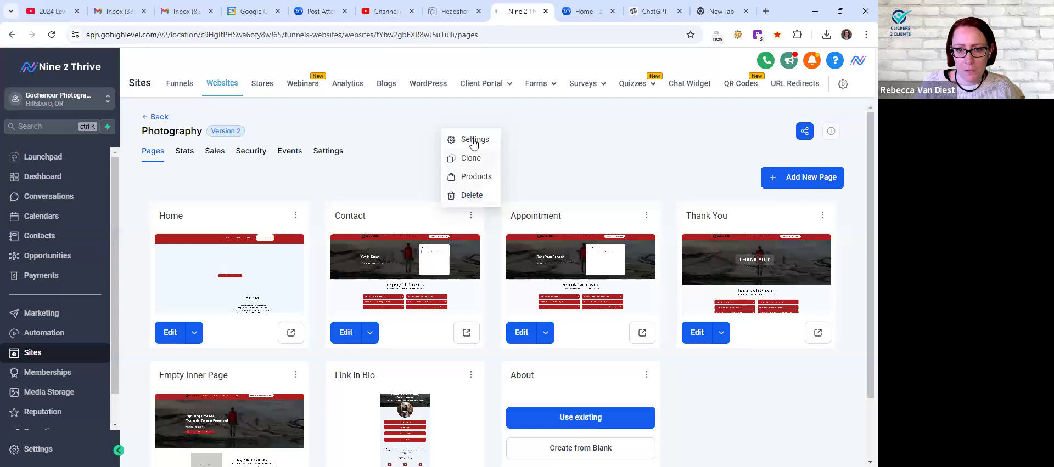
{"action": "left_click", "coordinate": [471, 159]}
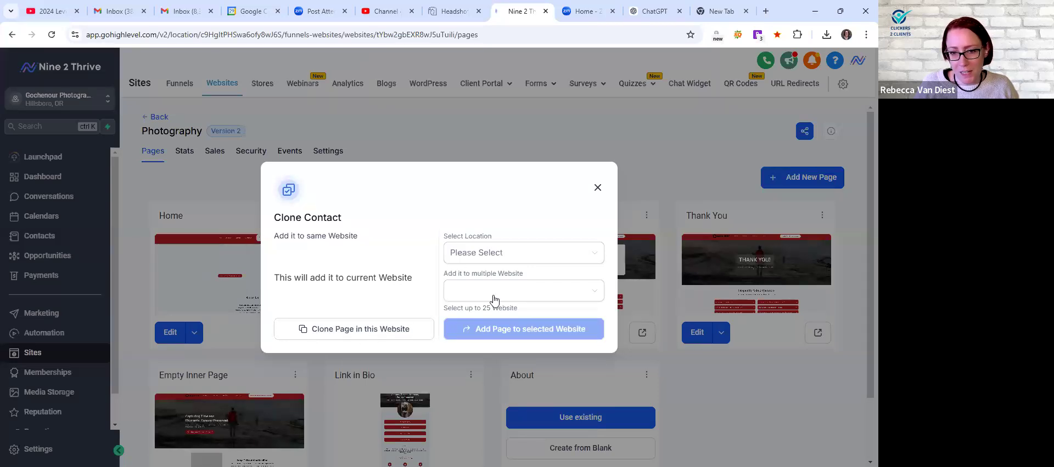
{"action": "left_click", "coordinate": [378, 333]}
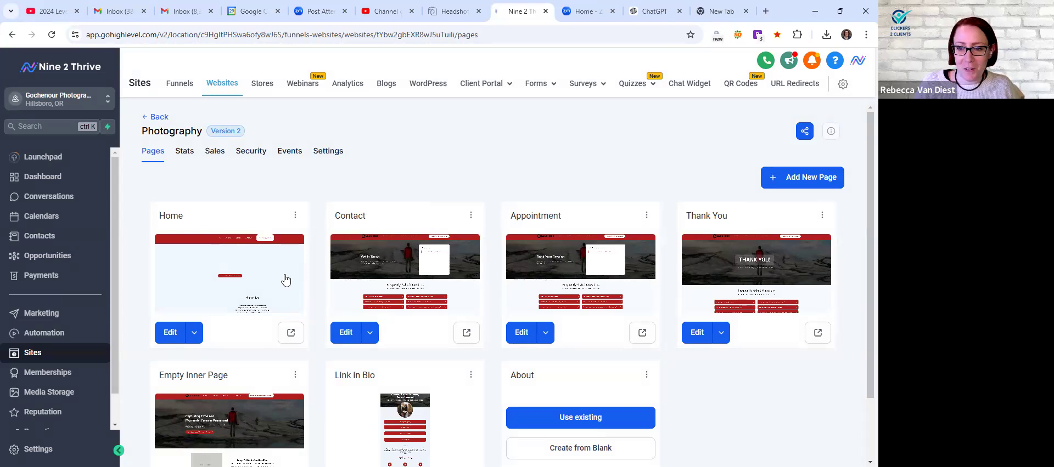
Import the Contact page of the existing Photography website into the About page
{"action": "scroll", "coordinate": [470, 318], "scroll_direction": "down", "scroll_amount": 2}
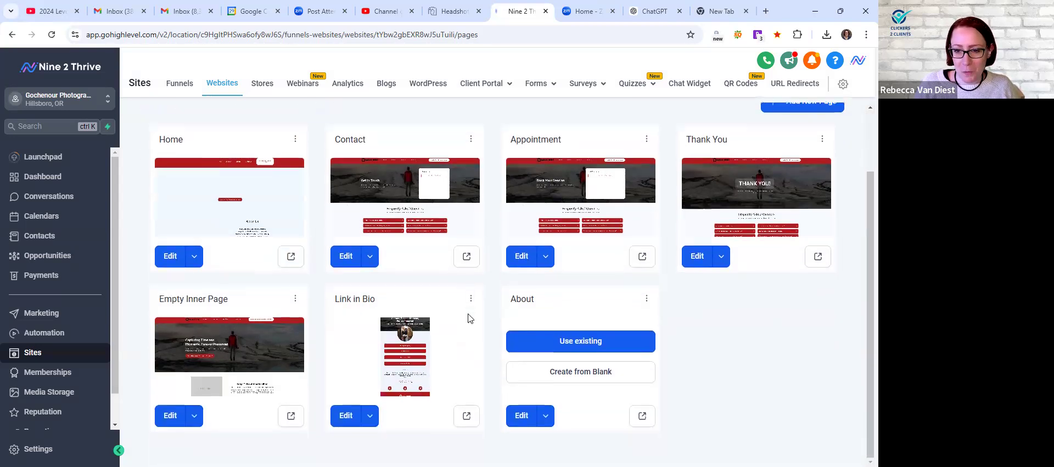
{"action": "left_click", "coordinate": [585, 342]}
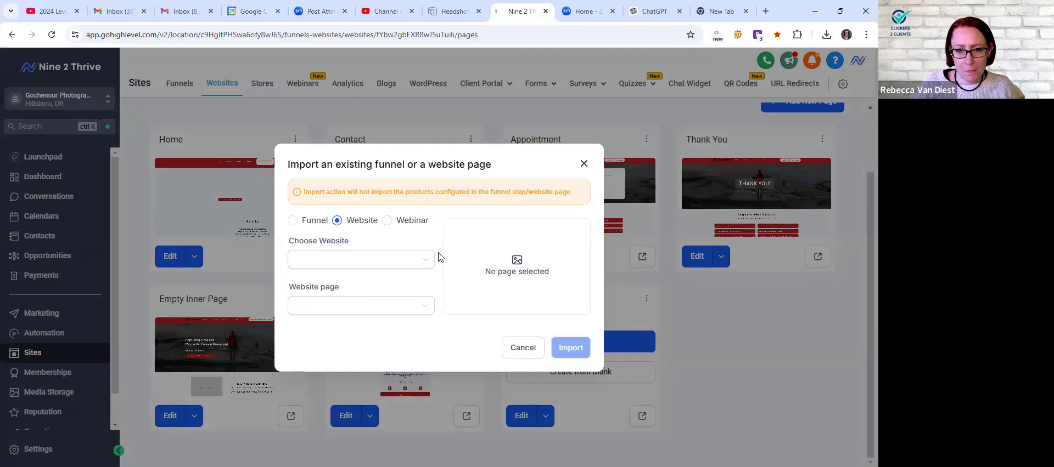
{"action": "left_click", "coordinate": [354, 261]}
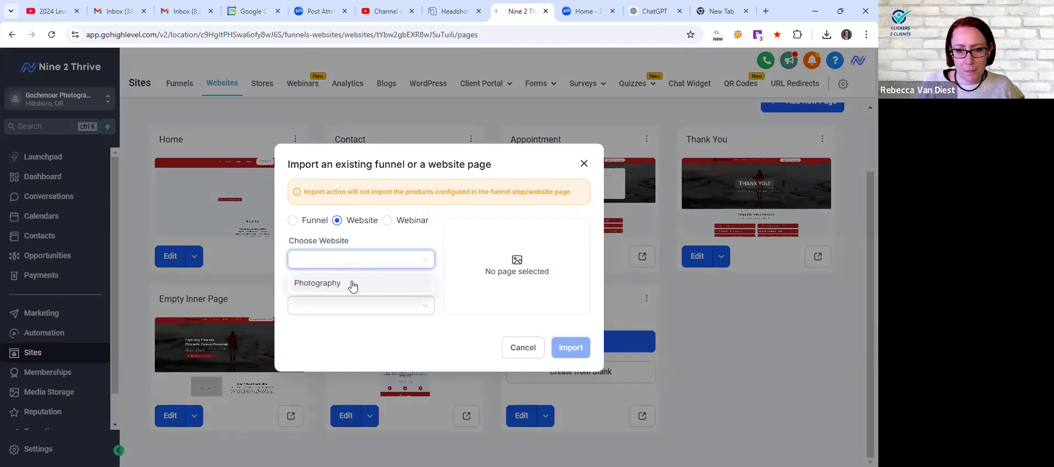
{"action": "left_click", "coordinate": [352, 284]}
{"action": "left_click", "coordinate": [351, 303]}
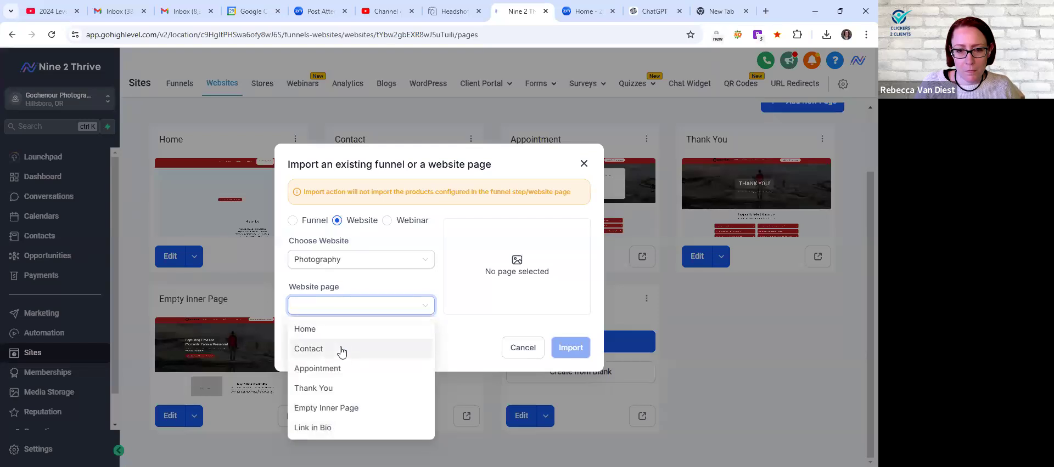
{"action": "left_click", "coordinate": [341, 349]}
{"action": "left_click", "coordinate": [570, 351]}
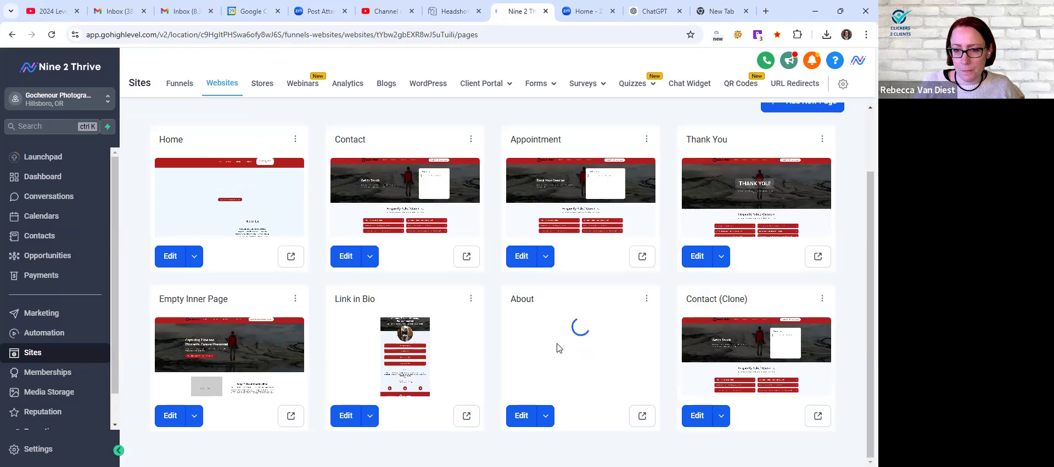
Try to delete the About page, entering DELETE as the confirmation text
{"action": "left_click", "coordinate": [647, 299]}
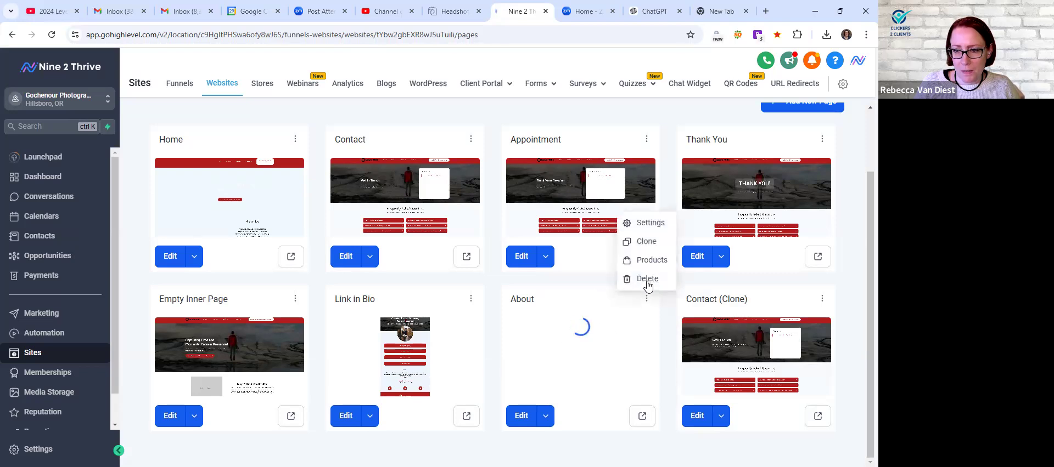
{"action": "left_click", "coordinate": [647, 280]}
{"action": "left_click", "coordinate": [481, 305]}
{"action": "type", "text": "DELETE"}
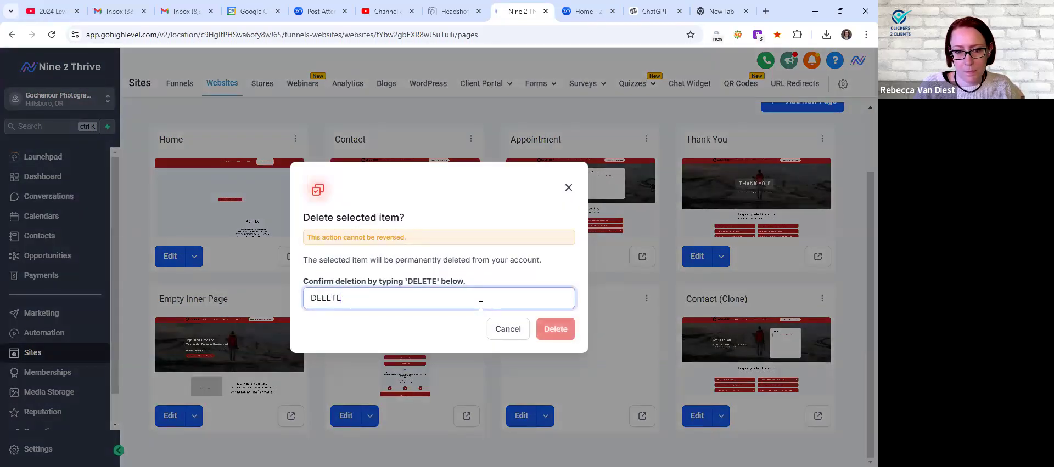
{"action": "left_click", "coordinate": [570, 329]}
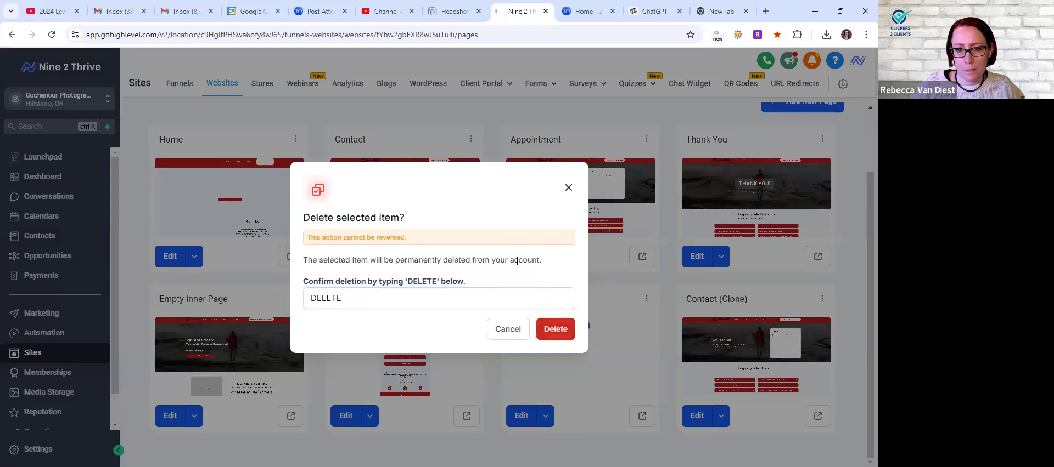
{"action": "left_click", "coordinate": [552, 329]}
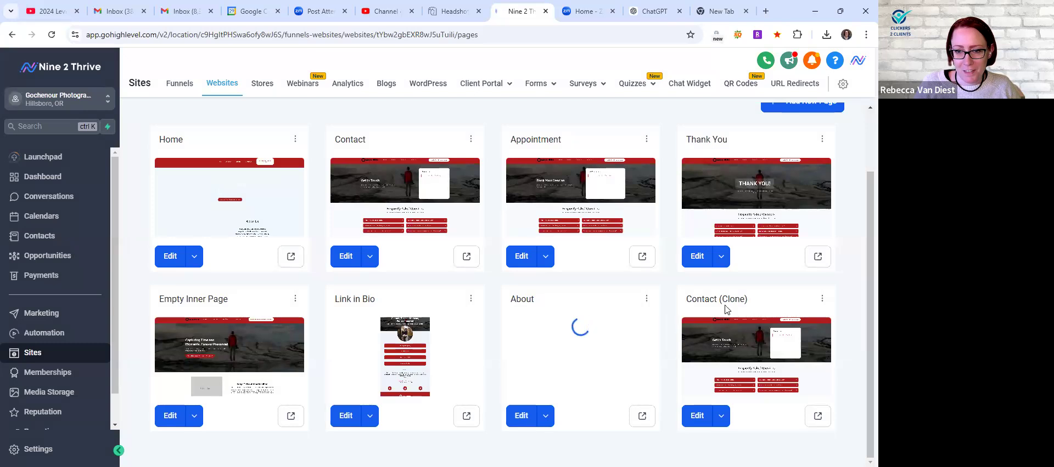
Open the Contact (Clone) page in the editor and look through its header, Get in Touch and FAQ sections
{"action": "left_click", "coordinate": [821, 299]}
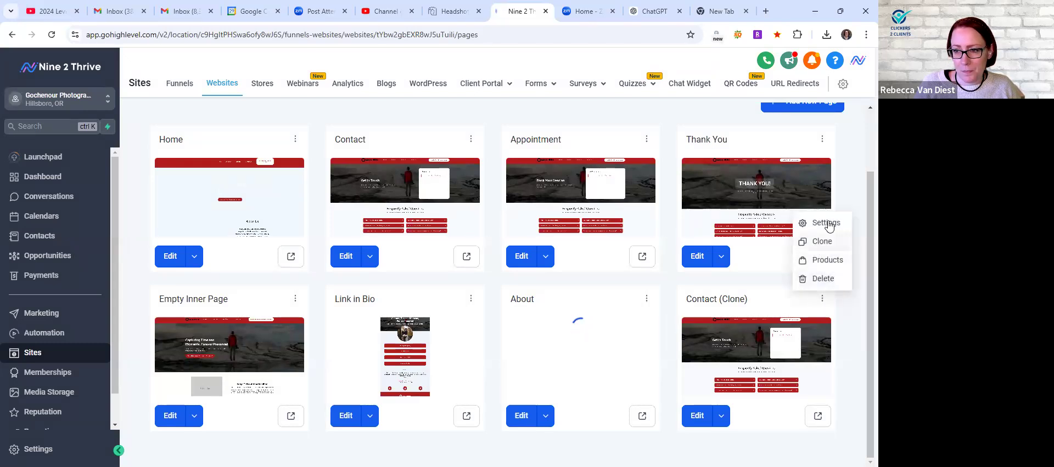
{"action": "left_click", "coordinate": [725, 328]}
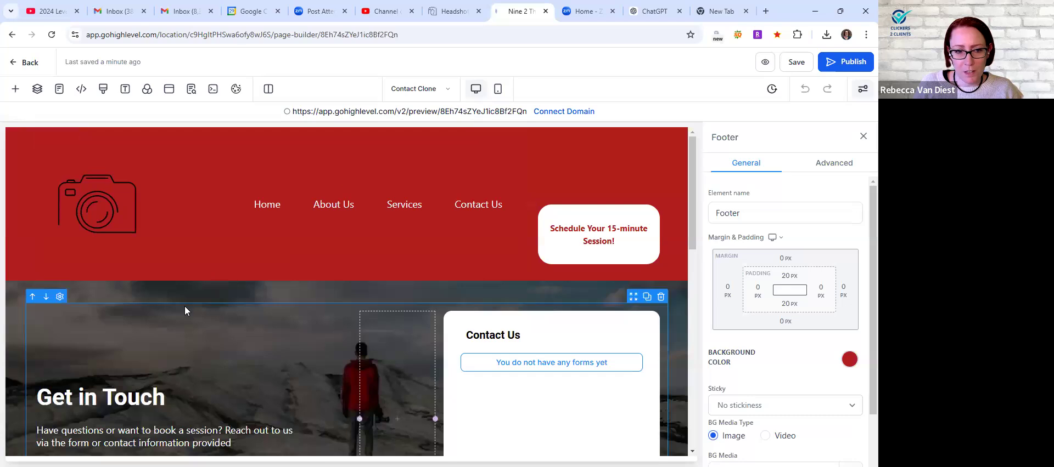
{"action": "scroll", "coordinate": [184, 310], "scroll_direction": "down", "scroll_amount": 4}
{"action": "scroll", "coordinate": [336, 309], "scroll_direction": "down", "scroll_amount": 2}
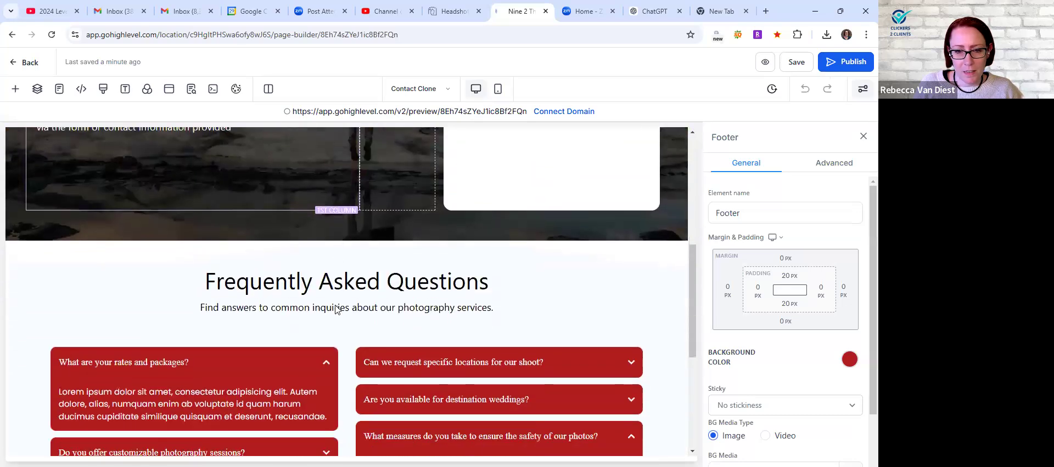
{"action": "scroll", "coordinate": [336, 308], "scroll_direction": "up", "scroll_amount": 6}
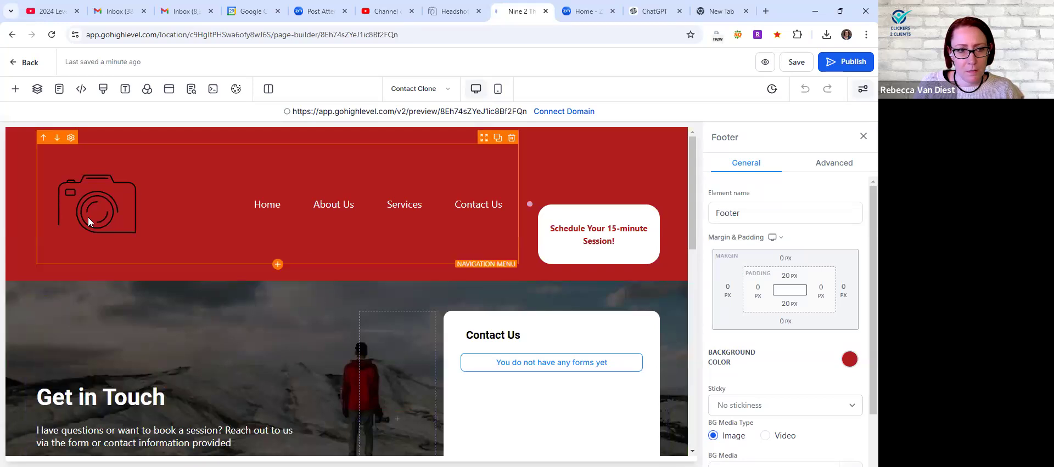
Add a headline element to the cloned Contact page's Get in Touch banner
{"action": "left_click", "coordinate": [15, 89]}
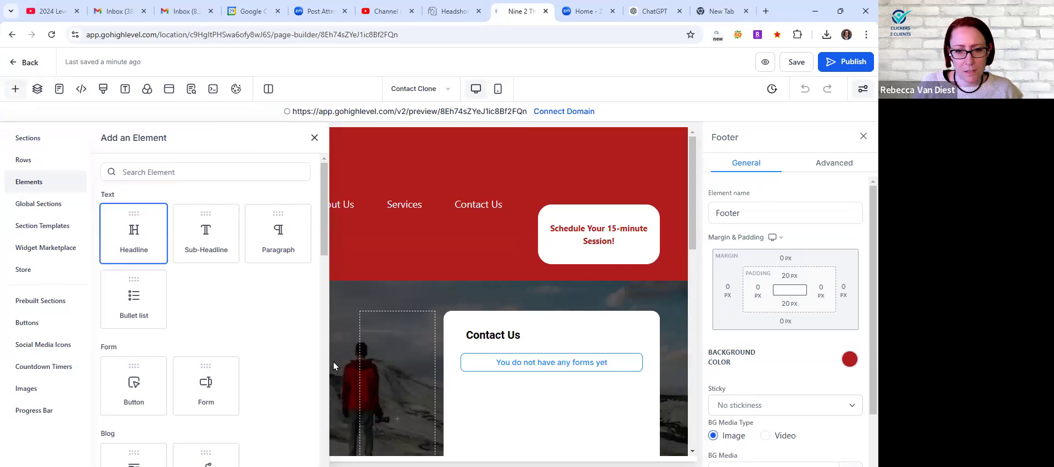
{"action": "left_click_drag", "start_coordinate": [298, 364], "coordinate": [298, 363]}
{"action": "scroll", "coordinate": [296, 370], "scroll_direction": "down", "scroll_amount": 3}
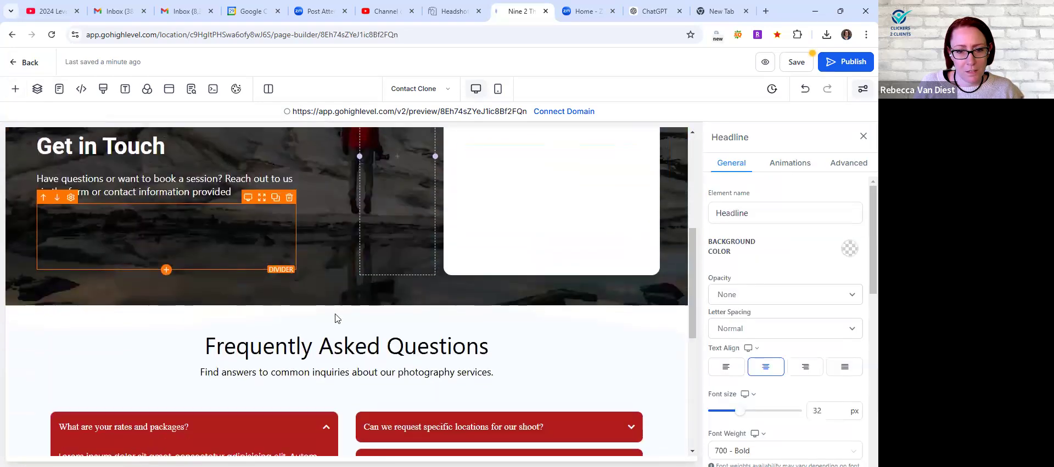
Add a full-width section below the Get in Touch banner and move it up above the banner
{"action": "left_click", "coordinate": [346, 306]}
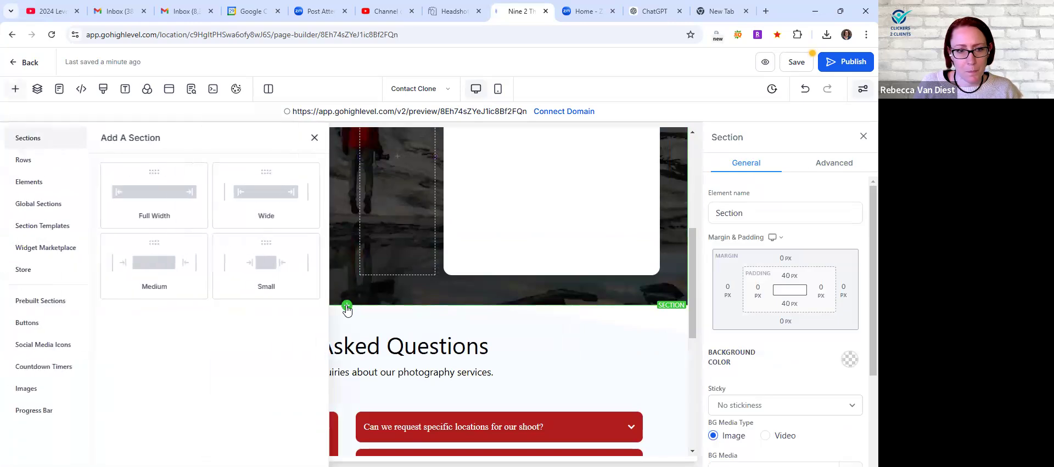
{"action": "left_click", "coordinate": [187, 203]}
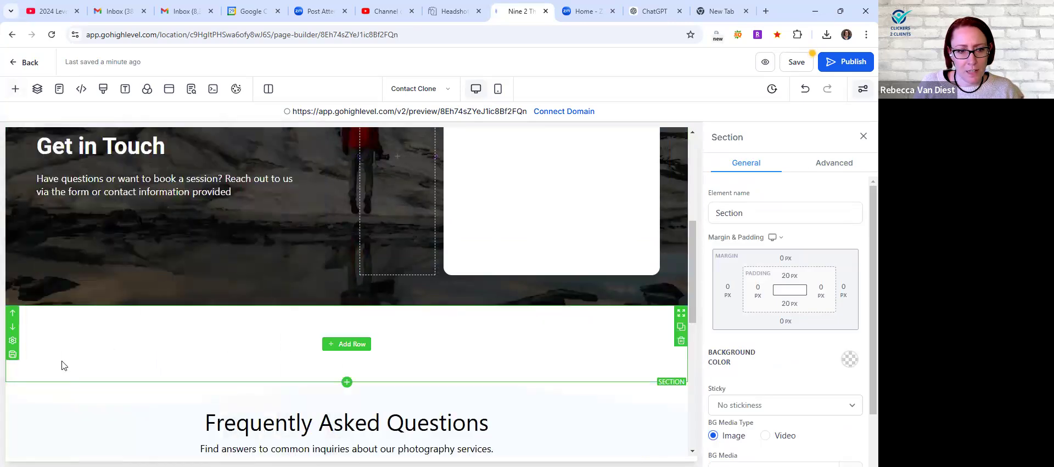
{"action": "left_click", "coordinate": [12, 315]}
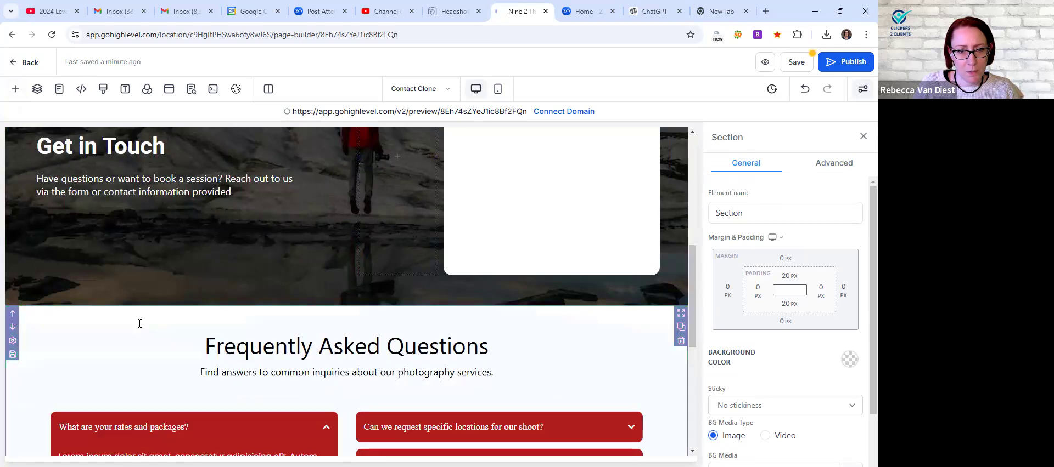
{"action": "scroll", "coordinate": [139, 324], "scroll_direction": "up", "scroll_amount": 5}
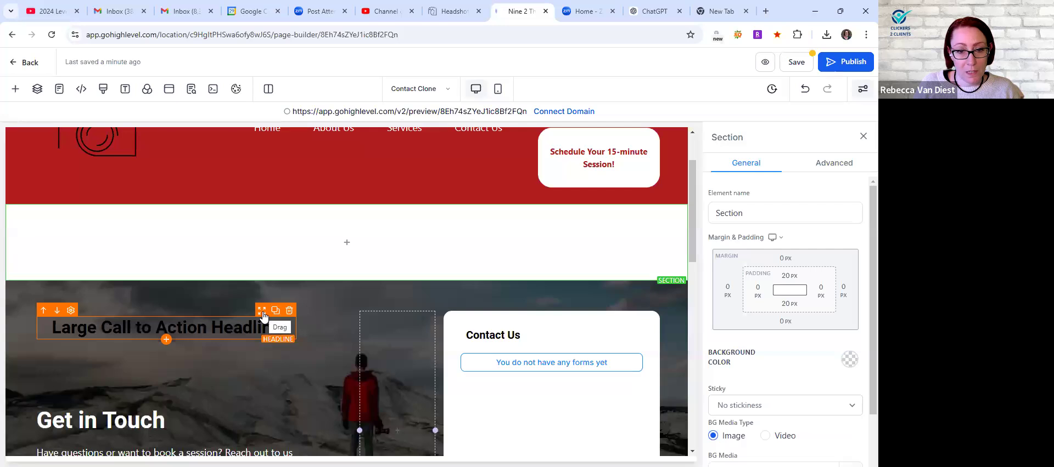
Add a one-column row to the new section and move the large headline from the Get in Touch banner into it
{"action": "left_click_drag", "start_coordinate": [390, 242], "coordinate": [391, 233]}
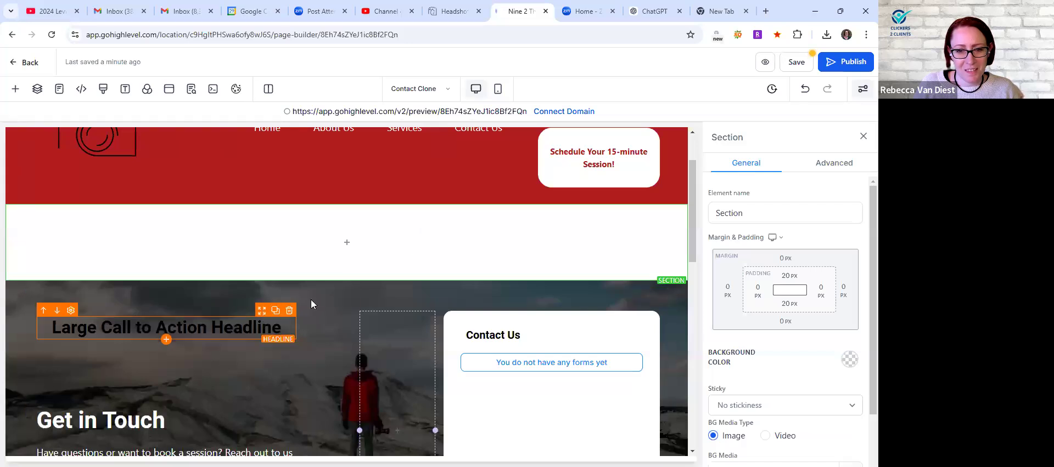
{"action": "left_click", "coordinate": [352, 243]}
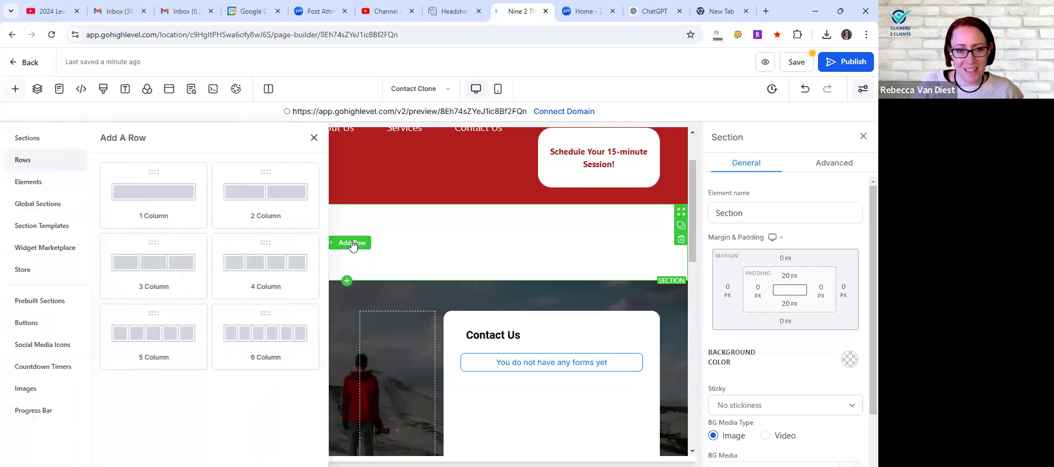
{"action": "left_click", "coordinate": [160, 203]}
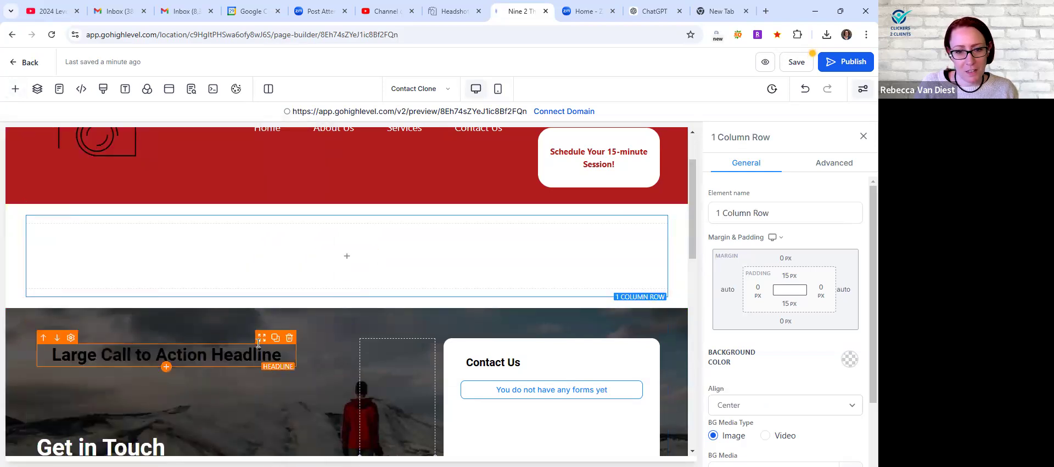
{"action": "left_click_drag", "start_coordinate": [266, 337], "coordinate": [347, 256]}
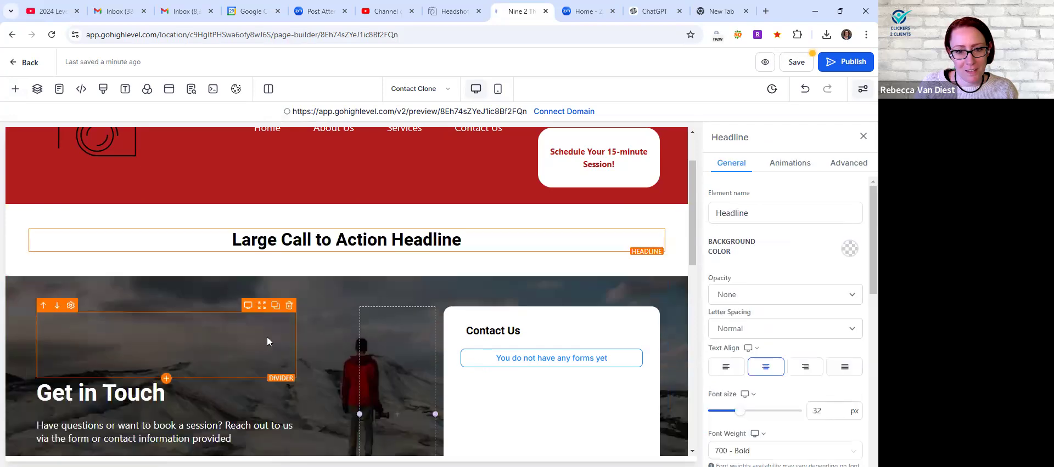
Replace the headline text with "About Us"
{"action": "triple_click", "coordinate": [388, 236]}
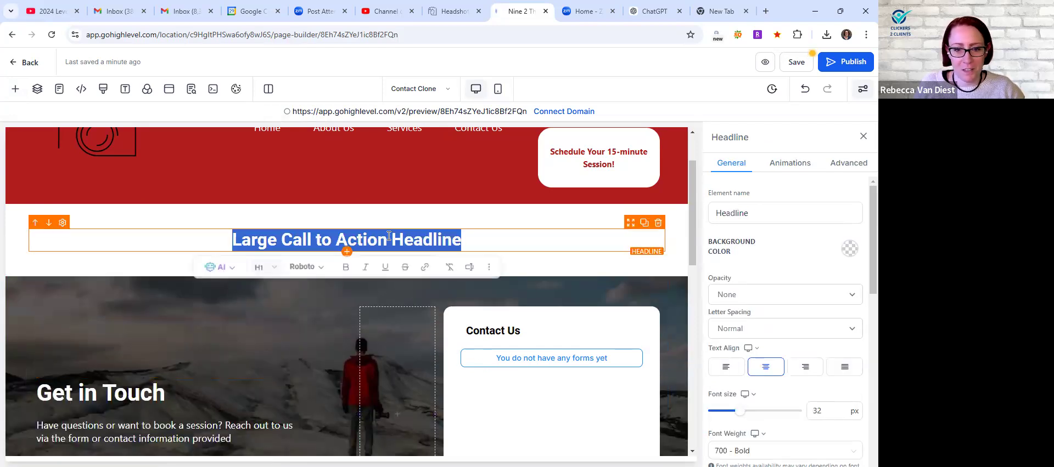
{"action": "type", "text": "Abotu"}
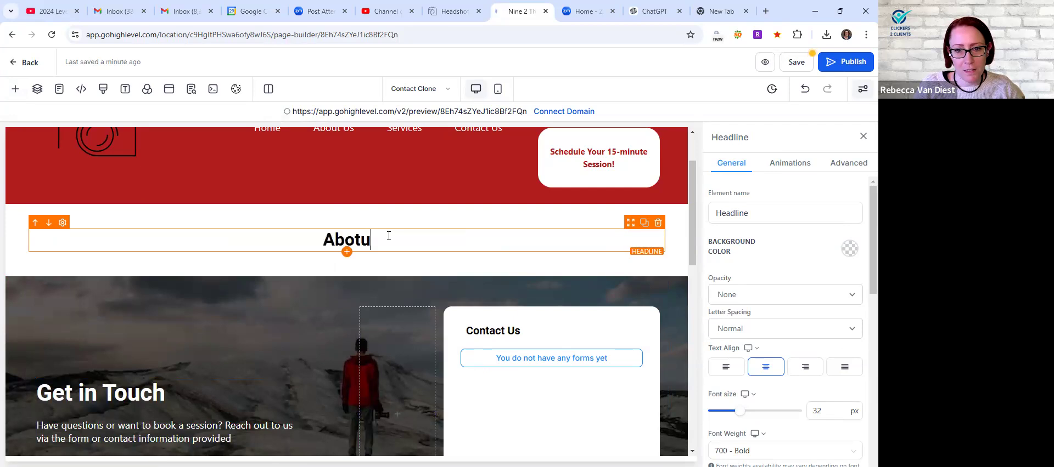
{"action": "key", "text": "BackSpace"}
{"action": "key", "text": "BackSpace"}
{"action": "type", "text": "ut Us"}
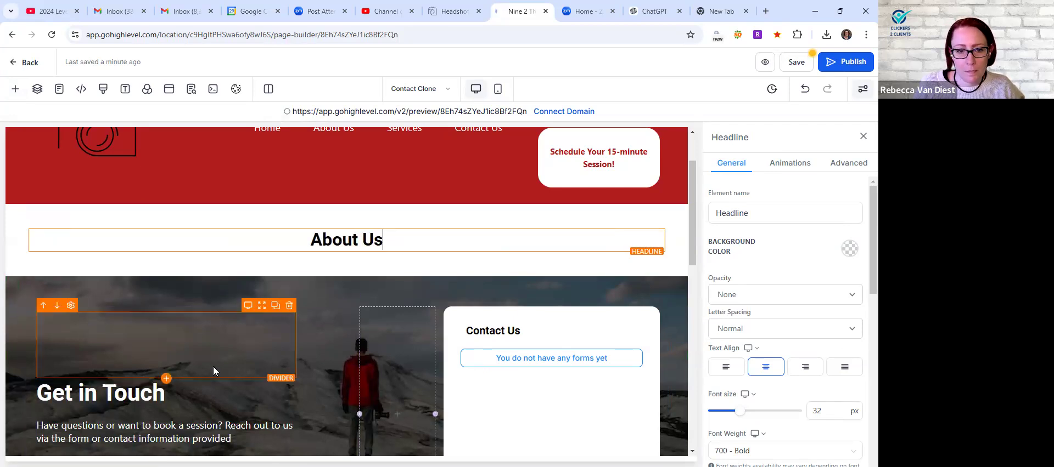
Delete the Get in Touch banner section with its contact form
{"action": "scroll", "coordinate": [213, 366], "scroll_direction": "down", "scroll_amount": 2}
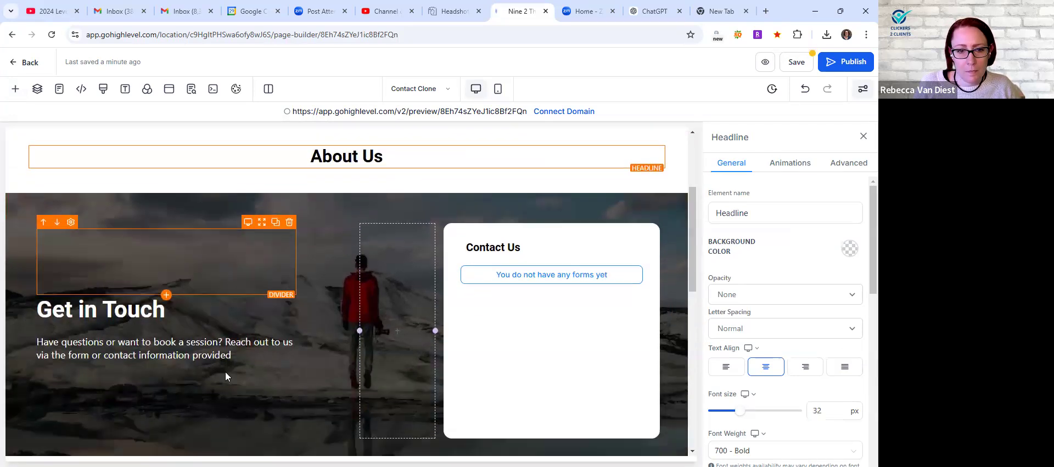
{"action": "scroll", "coordinate": [261, 300], "scroll_direction": "up", "scroll_amount": 2}
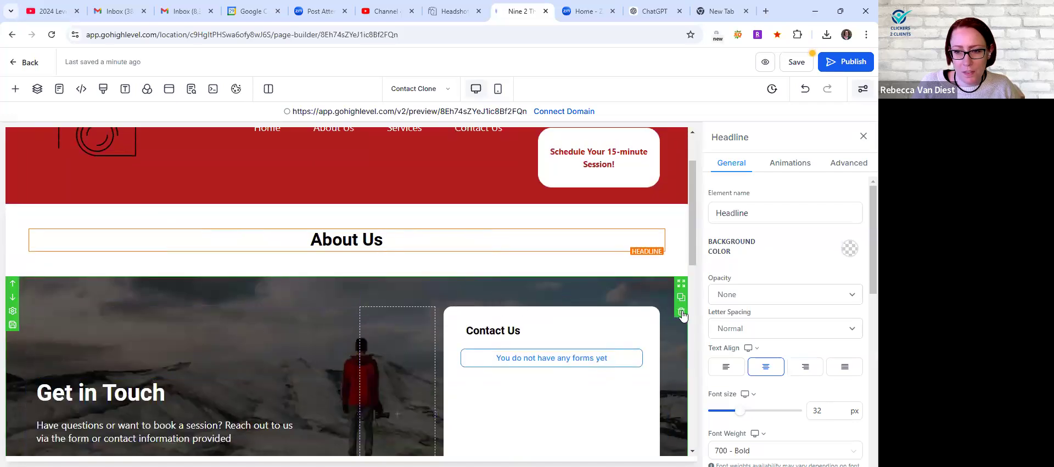
{"action": "left_click", "coordinate": [681, 312]}
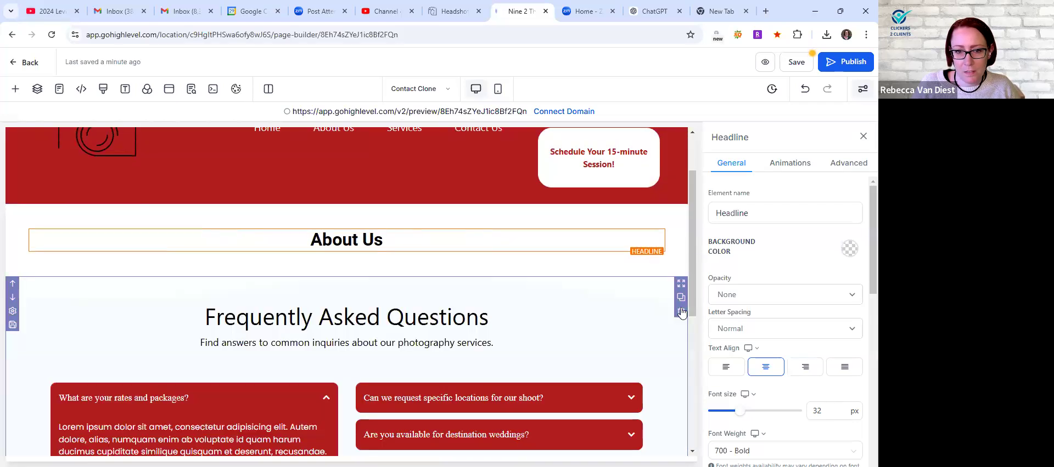
Add a full-width section between the About Us headline and the FAQ section, and open the row layouts for it
{"action": "left_click", "coordinate": [347, 277]}
{"action": "left_click", "coordinate": [173, 189]}
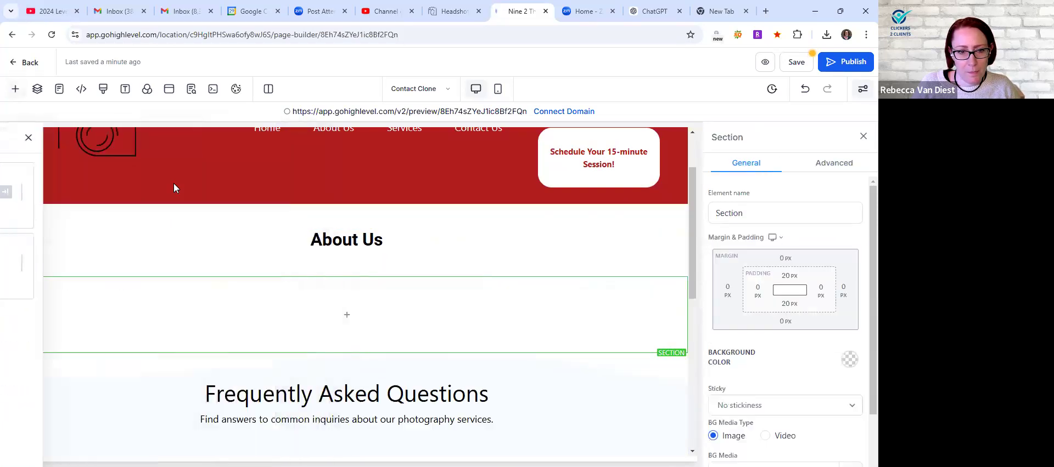
{"action": "left_click", "coordinate": [349, 316]}
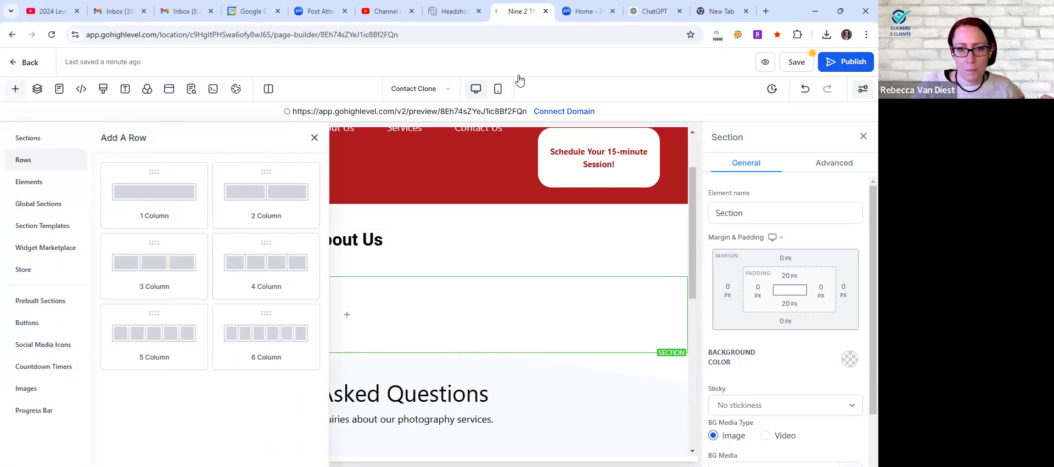
Open the About page of the existing Hillsboro Headshots website and examine its photo, introduction and video layout
{"action": "key", "text": "ctrl+shift+Tab"}
{"action": "scroll", "coordinate": [552, 67], "scroll_direction": "up", "scroll_amount": 10}
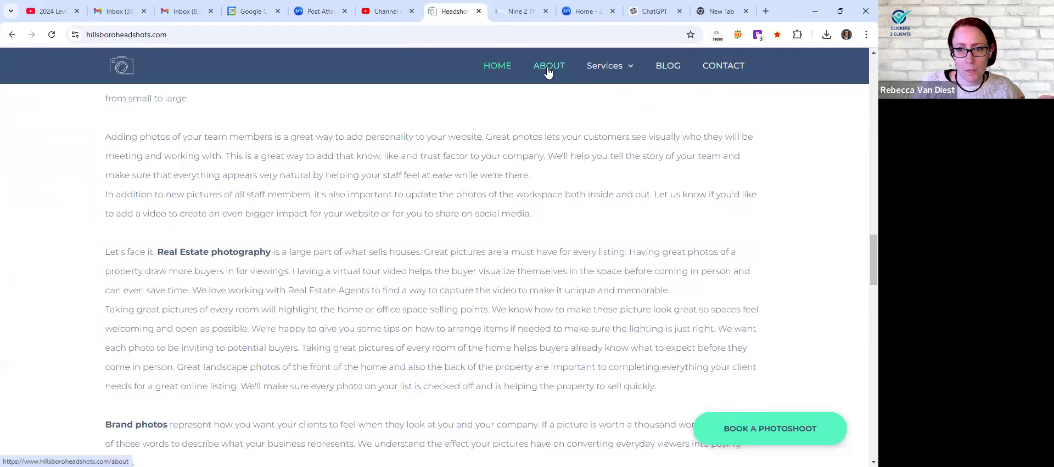
{"action": "left_click", "coordinate": [546, 67]}
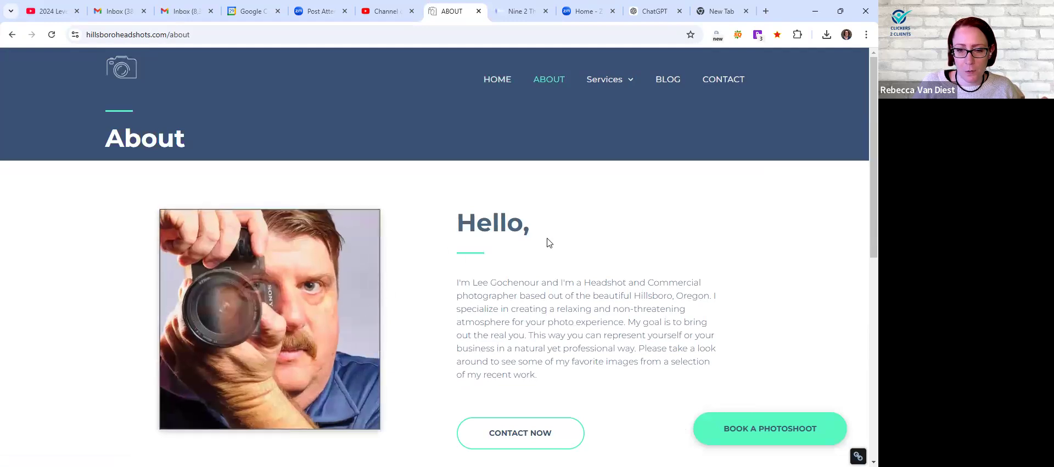
{"action": "scroll", "coordinate": [564, 291], "scroll_direction": "down", "scroll_amount": 1}
{"action": "scroll", "coordinate": [564, 292], "scroll_direction": "down", "scroll_amount": 2}
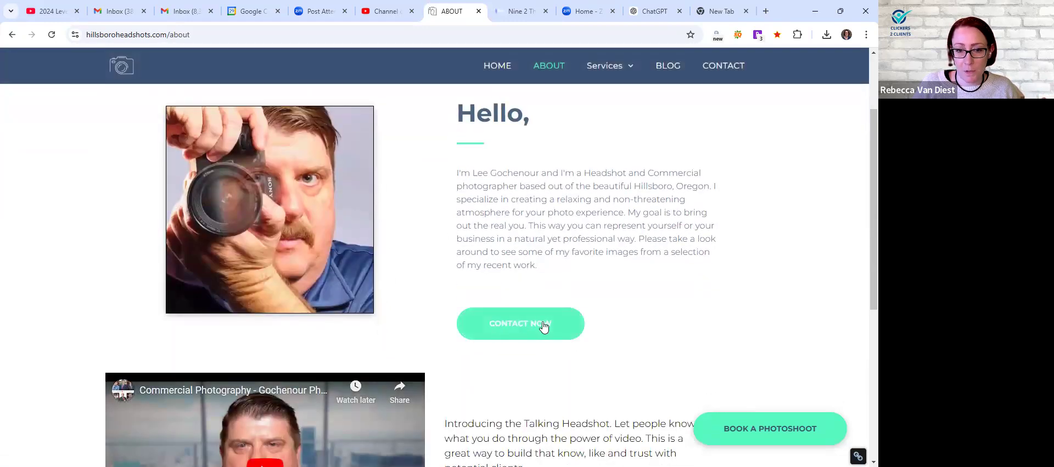
{"action": "scroll", "coordinate": [606, 325], "scroll_direction": "up", "scroll_amount": 1}
{"action": "scroll", "coordinate": [606, 325], "scroll_direction": "up", "scroll_amount": 2}
{"action": "scroll", "coordinate": [606, 325], "scroll_direction": "down", "scroll_amount": 4}
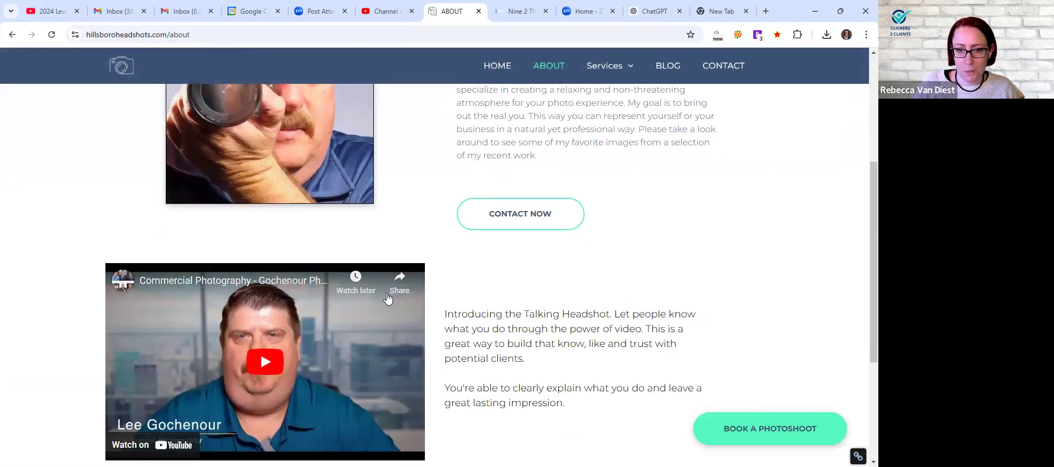
{"action": "scroll", "coordinate": [483, 318], "scroll_direction": "down", "scroll_amount": 3}
{"action": "scroll", "coordinate": [496, 328], "scroll_direction": "up", "scroll_amount": 3}
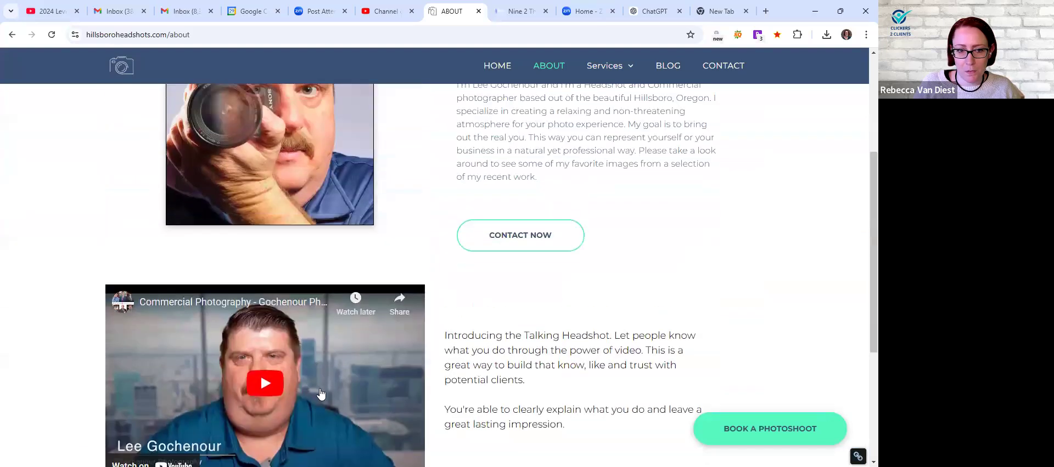
{"action": "scroll", "coordinate": [508, 334], "scroll_direction": "up", "scroll_amount": 3}
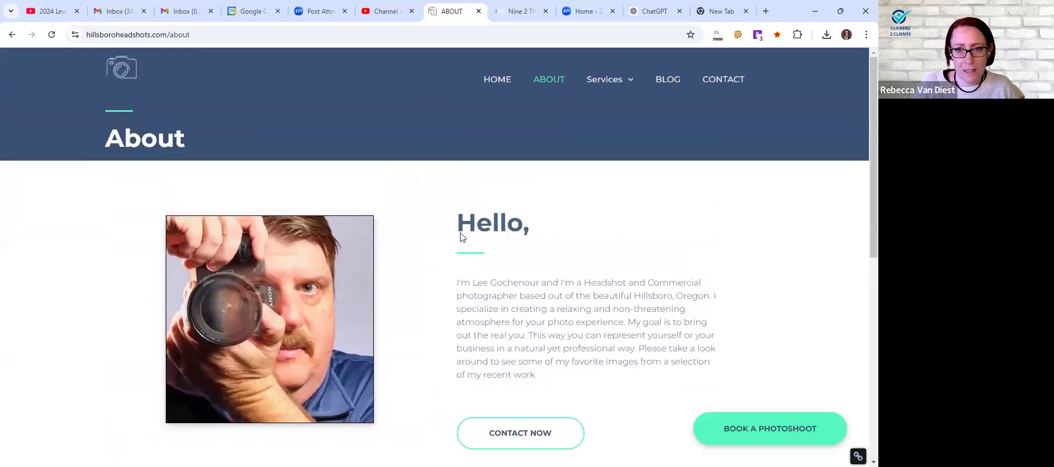
Return to the page editor and place a two-column row directly beneath the About Us headline
{"action": "key", "text": "ctrl+Tab"}
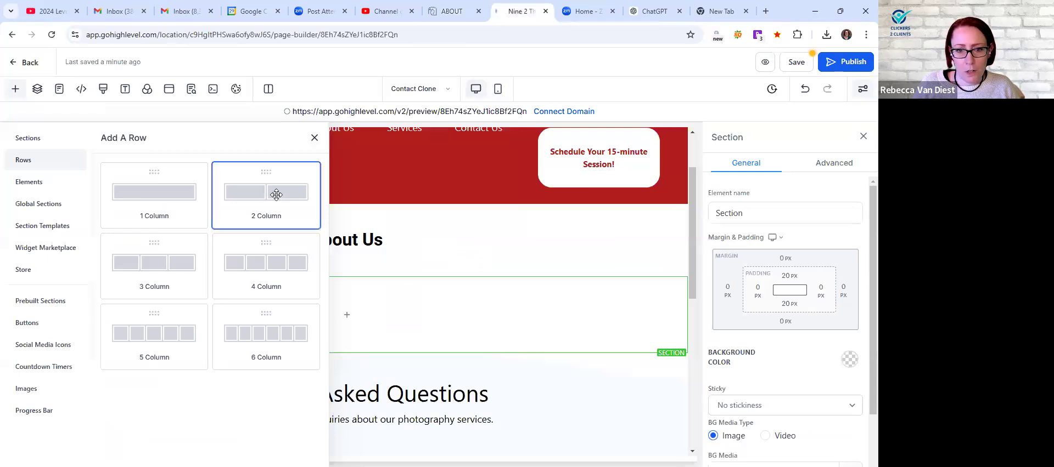
{"action": "left_click_drag", "start_coordinate": [393, 269], "coordinate": [393, 272]}
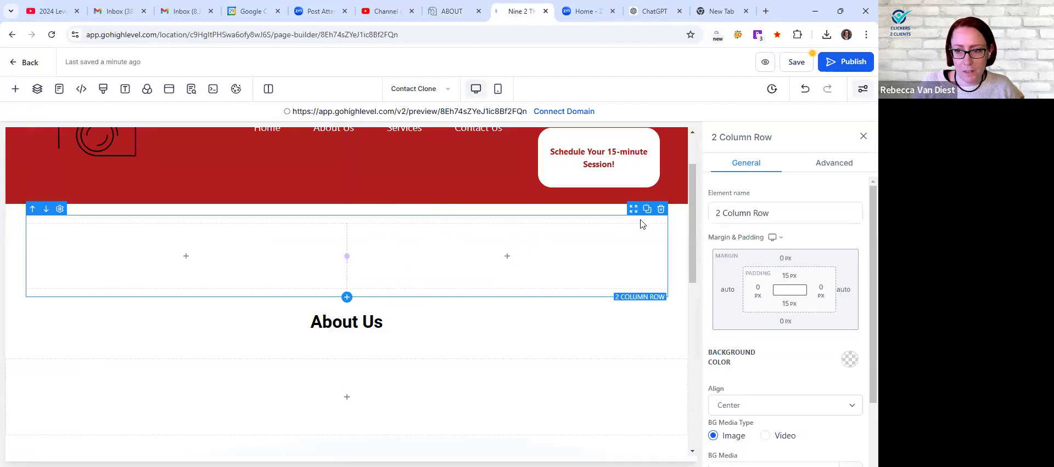
{"action": "left_click_drag", "start_coordinate": [638, 326], "coordinate": [638, 326]}
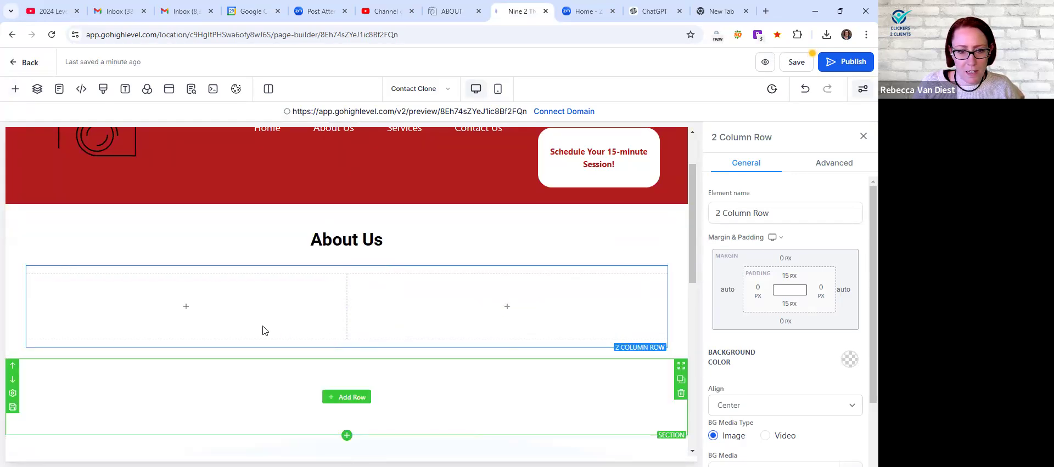
Add an image element to the first column of the two-column row
{"action": "left_click", "coordinate": [186, 308]}
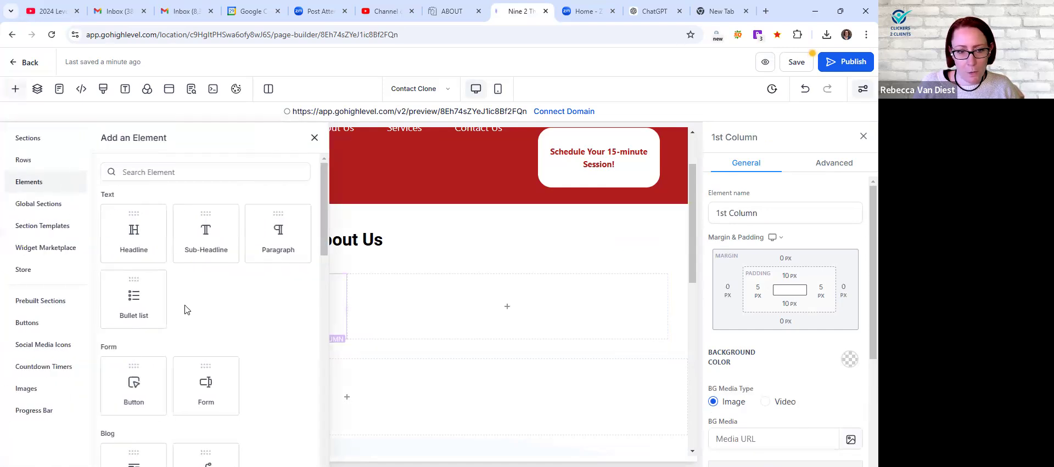
{"action": "scroll", "coordinate": [261, 302], "scroll_direction": "down", "scroll_amount": 4}
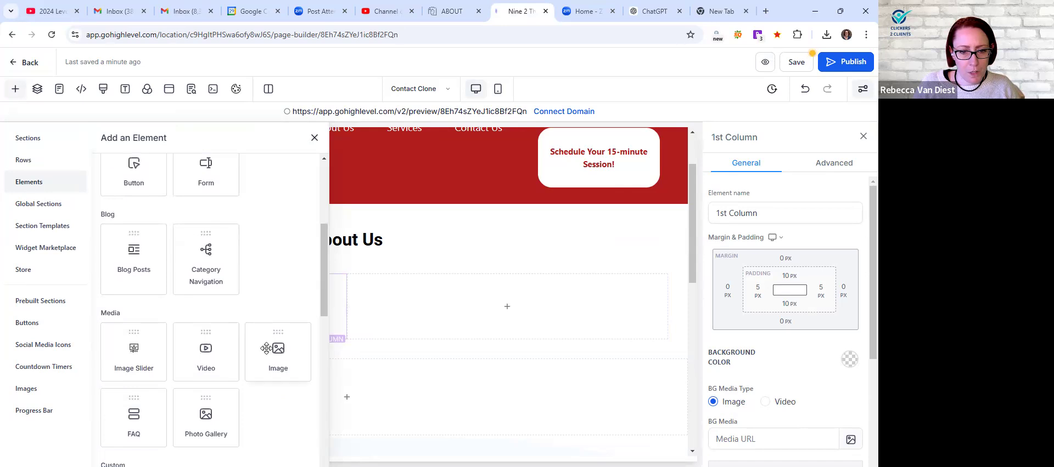
{"action": "left_click_drag", "start_coordinate": [199, 323], "coordinate": [199, 324]}
Add a sub-headline to the second column and a paragraph element beneath it
{"action": "left_click", "coordinate": [510, 369]}
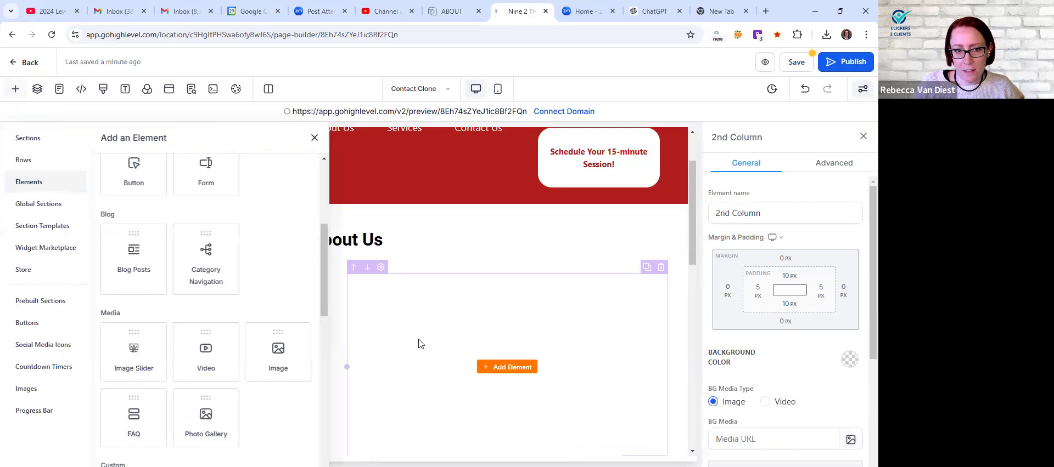
{"action": "scroll", "coordinate": [292, 277], "scroll_direction": "up", "scroll_amount": 5}
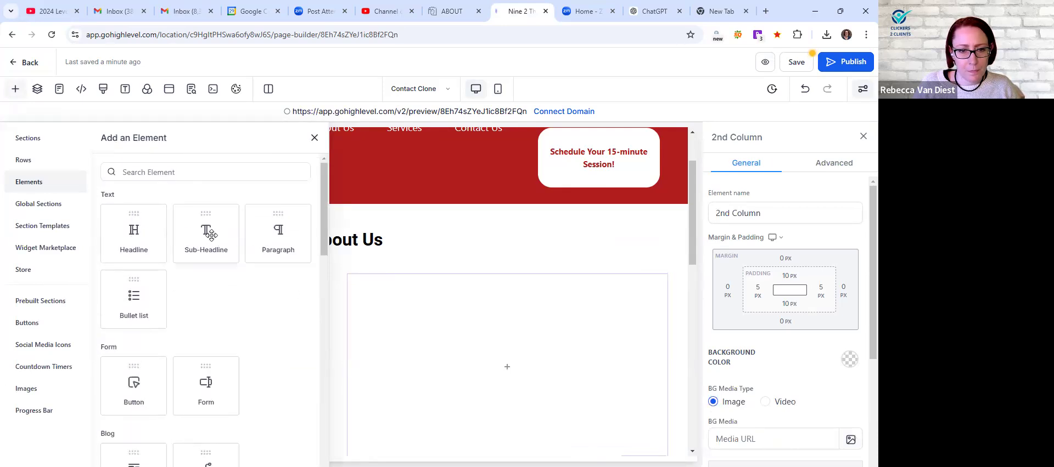
{"action": "left_click_drag", "start_coordinate": [211, 238], "coordinate": [459, 347]}
{"action": "scroll", "coordinate": [425, 324], "scroll_direction": "down", "scroll_amount": 3}
{"action": "scroll", "coordinate": [302, 225], "scroll_direction": "up", "scroll_amount": 4}
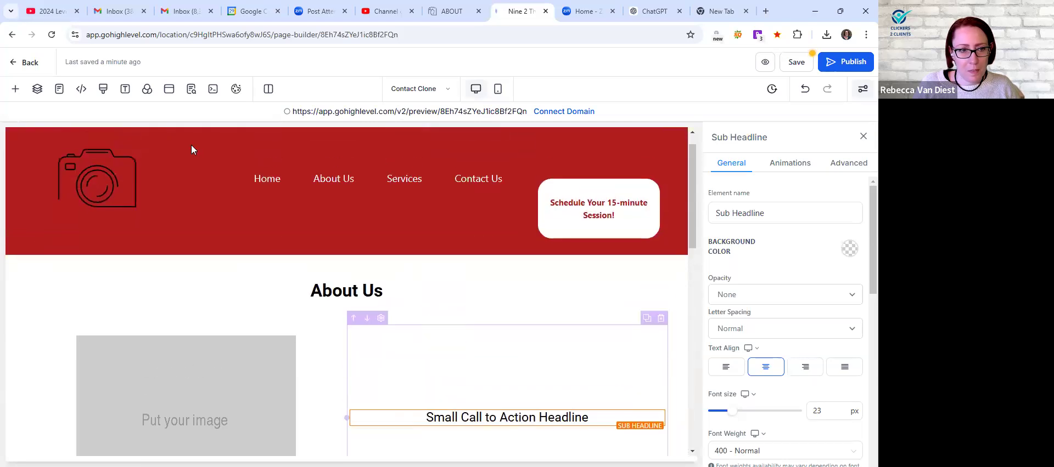
{"action": "left_click", "coordinate": [13, 89]}
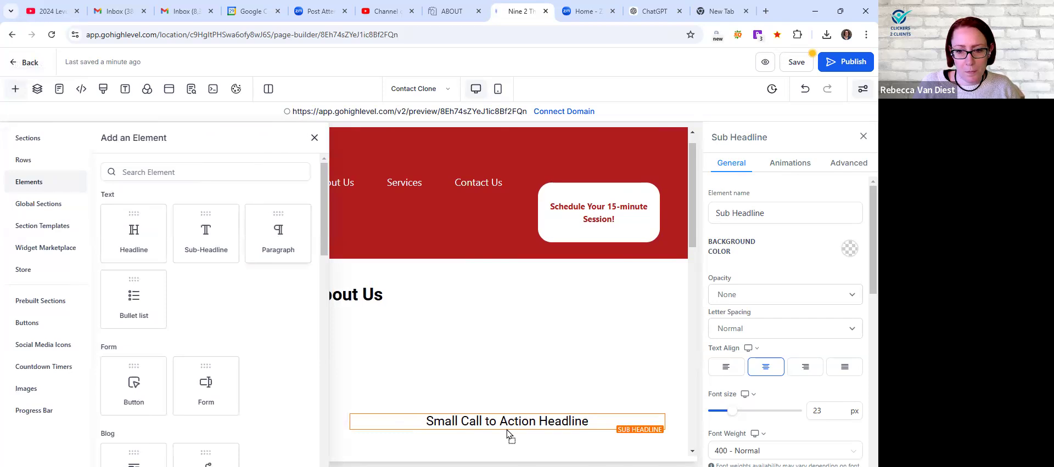
{"action": "left_click_drag", "start_coordinate": [504, 432], "coordinate": [349, 334]}
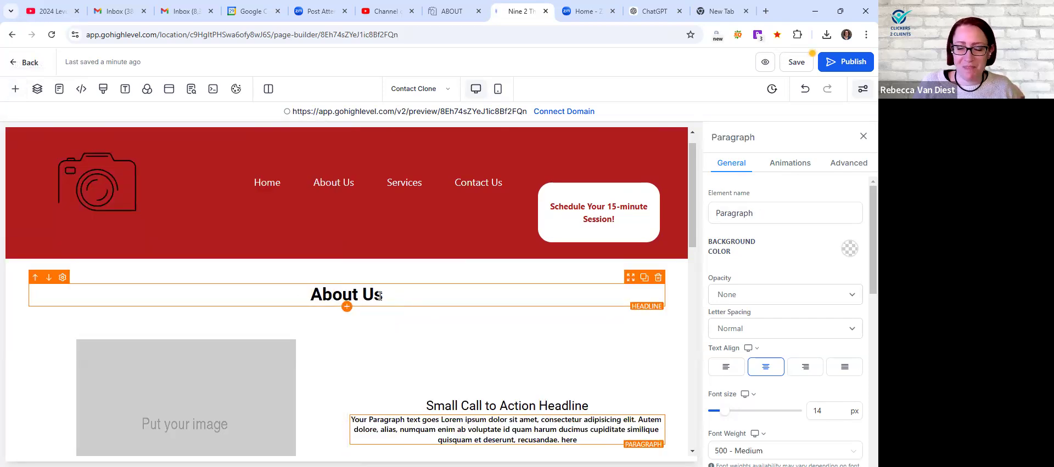
Set the About Us headline's font size to 50 px
{"action": "left_click_drag", "start_coordinate": [380, 297], "coordinate": [315, 293]}
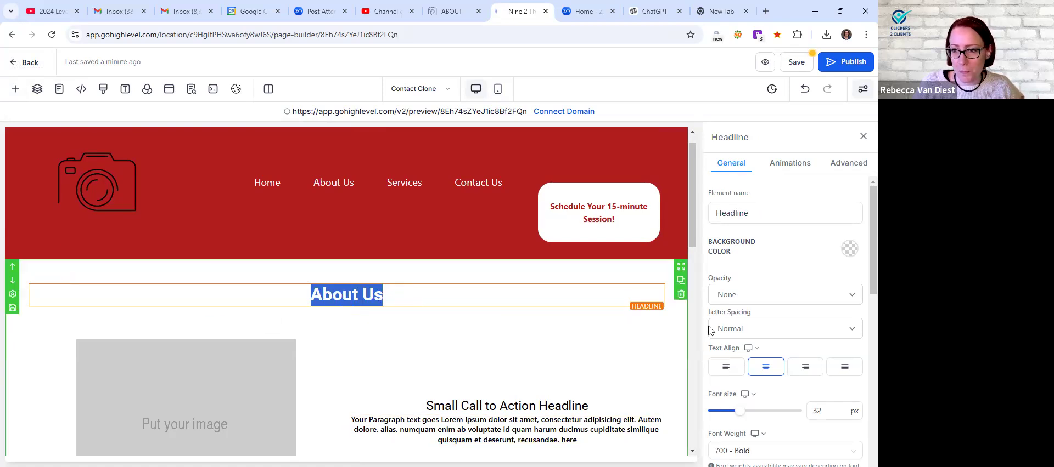
{"action": "scroll", "coordinate": [825, 335], "scroll_direction": "down", "scroll_amount": 1}
{"action": "left_click", "coordinate": [830, 355]}
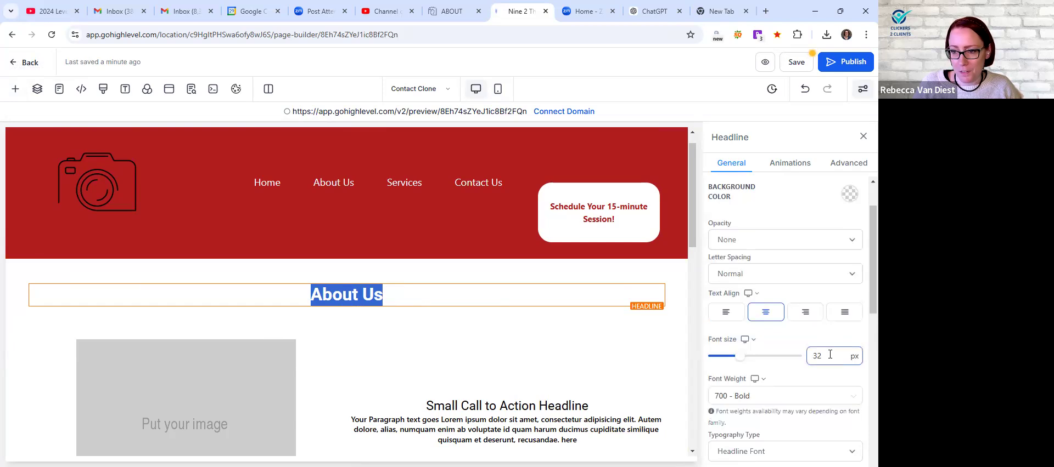
{"action": "double_click", "coordinate": [830, 355]}
{"action": "type", "text": "50"}
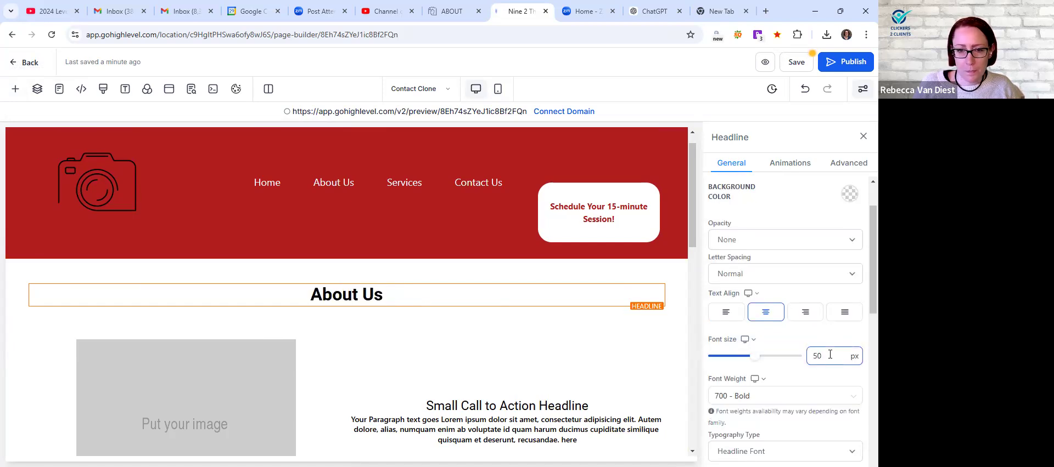
Select the sub-headline text in the second column for editing
{"action": "scroll", "coordinate": [560, 365], "scroll_direction": "down", "scroll_amount": 3}
{"action": "left_click", "coordinate": [551, 255]}
{"action": "double_click", "coordinate": [548, 253]}
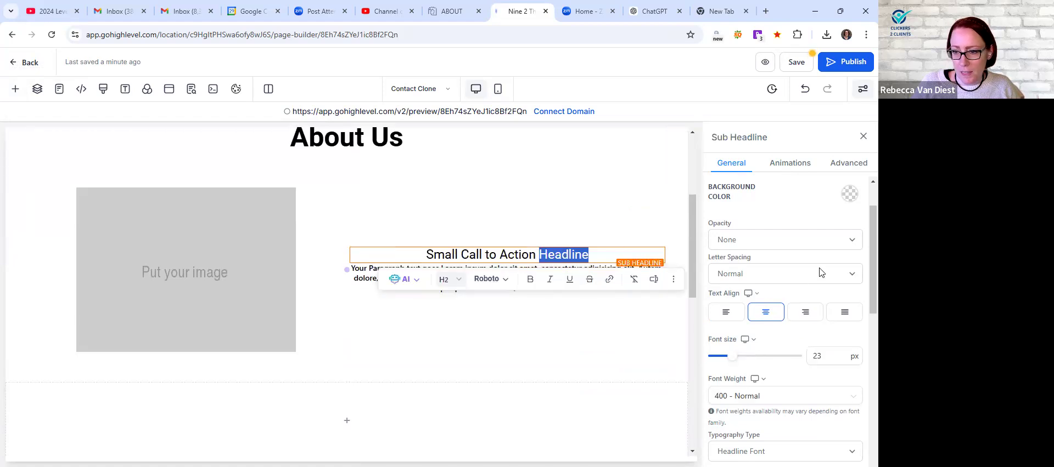
Review the general, advanced and animation settings available for the Small Call to Action sub headline
{"action": "scroll", "coordinate": [818, 277], "scroll_direction": "up", "scroll_amount": 1}
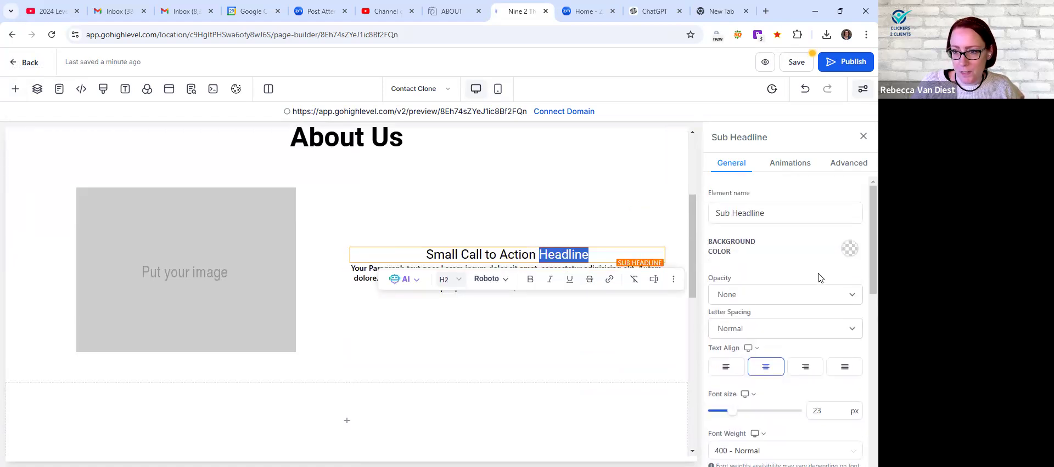
{"action": "scroll", "coordinate": [817, 277], "scroll_direction": "down", "scroll_amount": 2}
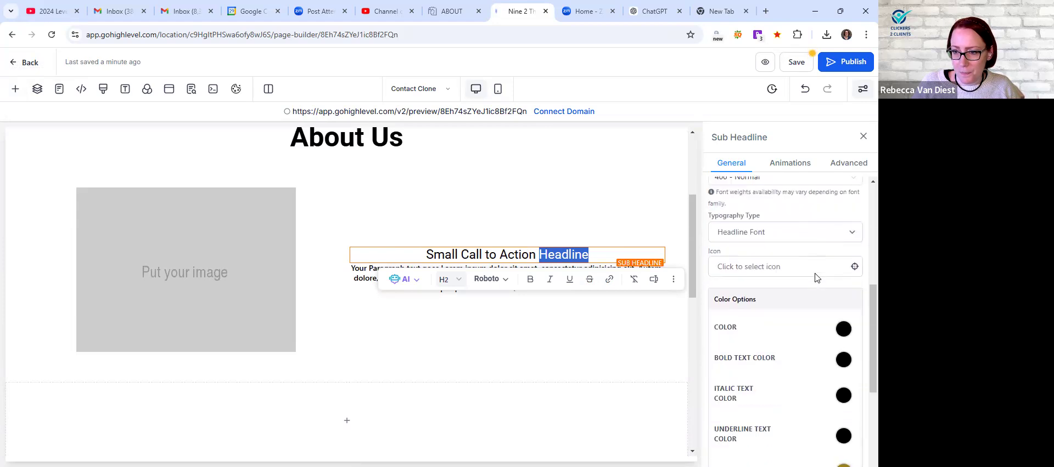
{"action": "left_click", "coordinate": [775, 230]}
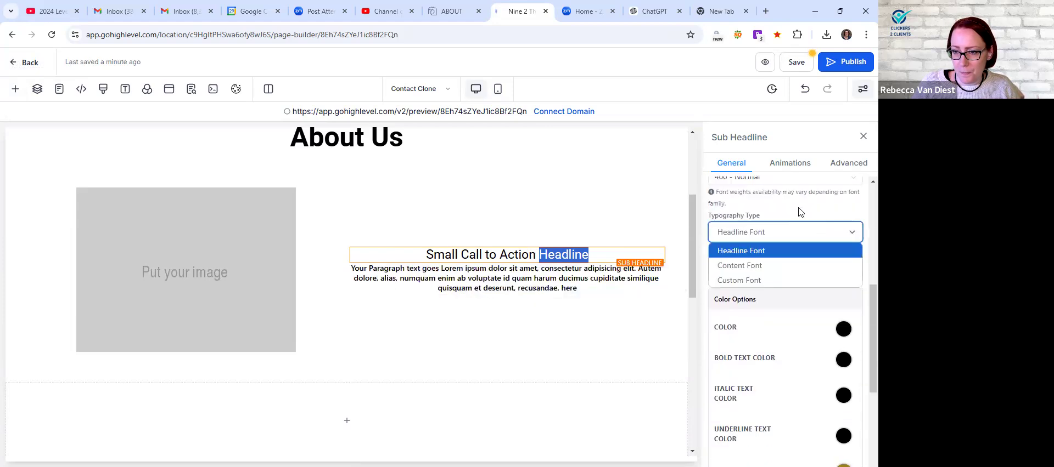
{"action": "scroll", "coordinate": [797, 214], "scroll_direction": "down", "scroll_amount": 5}
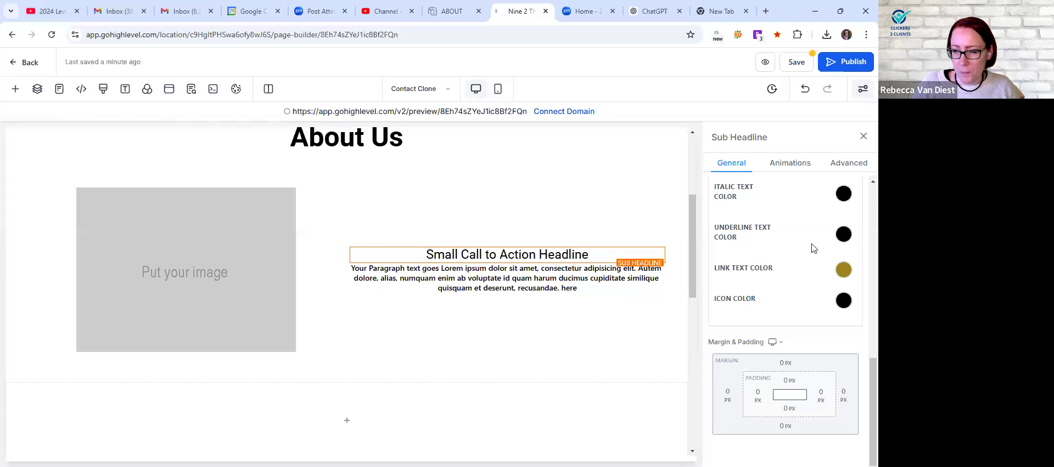
{"action": "left_click", "coordinate": [848, 163]}
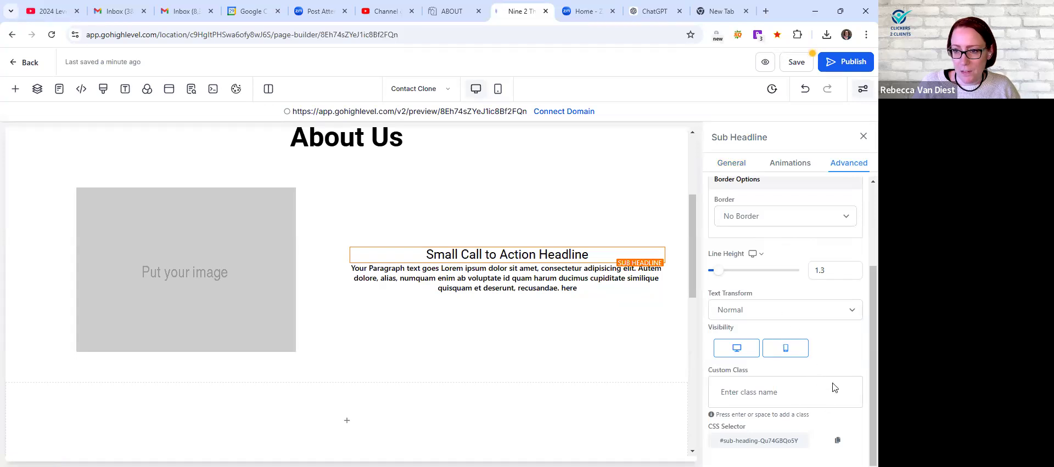
{"action": "scroll", "coordinate": [834, 387], "scroll_direction": "up", "scroll_amount": 2}
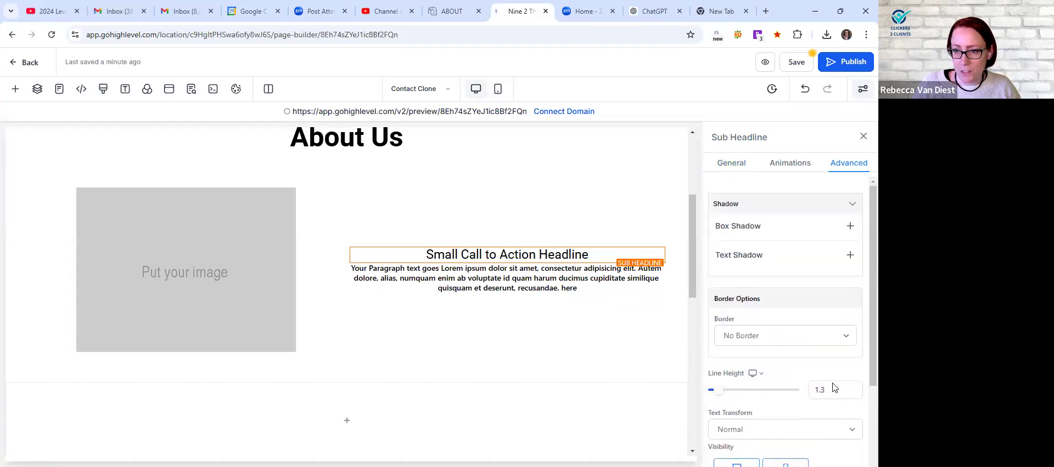
{"action": "left_click", "coordinate": [767, 165]}
{"action": "scroll", "coordinate": [860, 263], "scroll_direction": "down", "scroll_amount": 10}
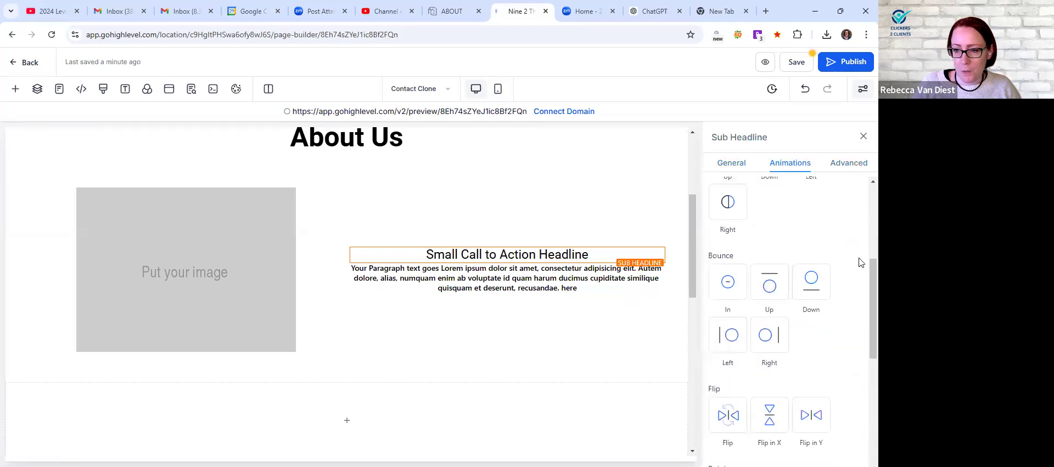
{"action": "scroll", "coordinate": [859, 263], "scroll_direction": "up", "scroll_amount": 10}
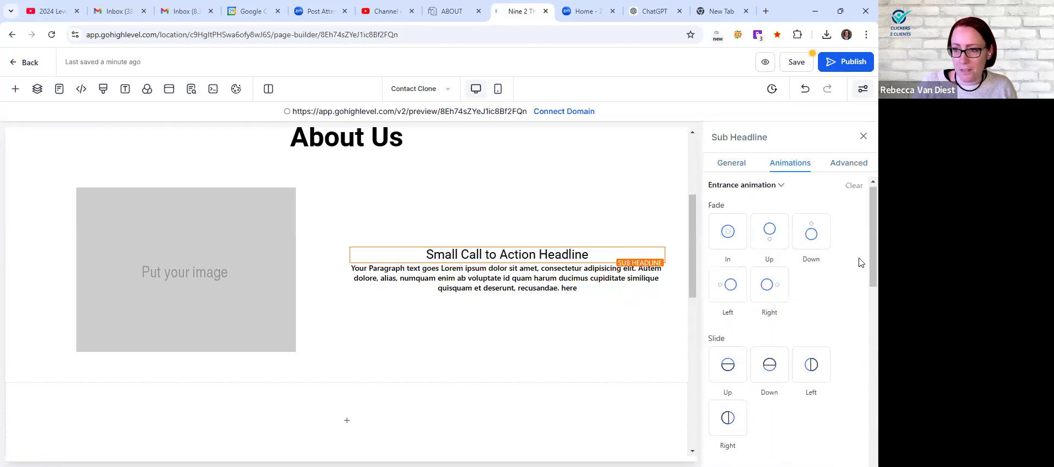
{"action": "left_click", "coordinate": [736, 165]}
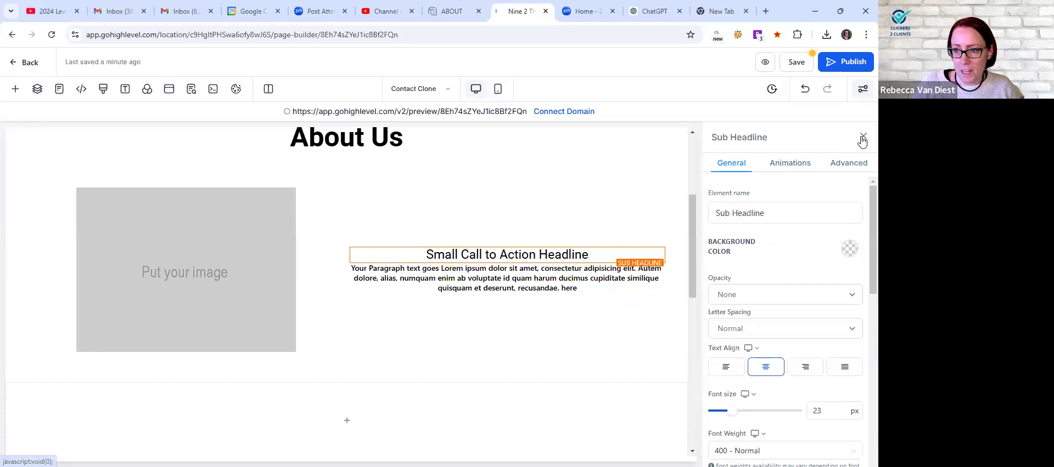
Save the page and close the SEO Meta Data settings without changing them
{"action": "left_click", "coordinate": [796, 62]}
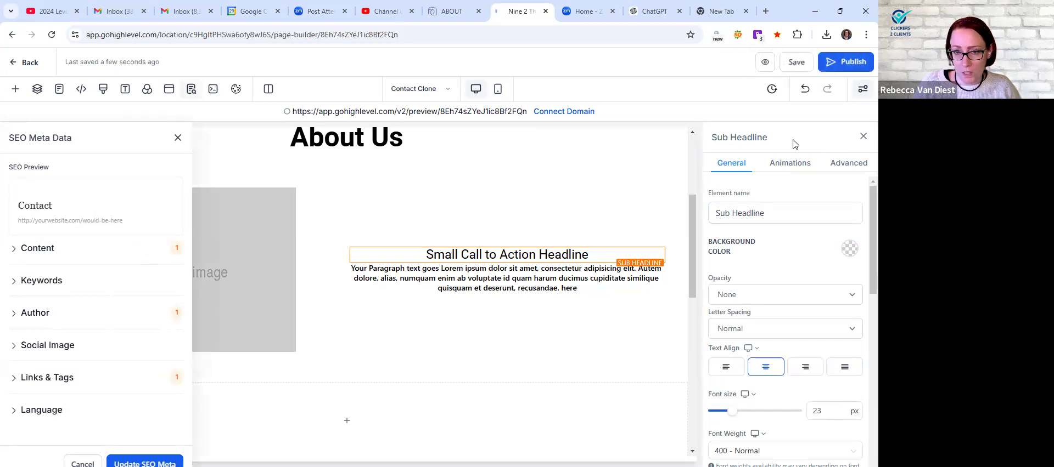
{"action": "left_click", "coordinate": [177, 138]}
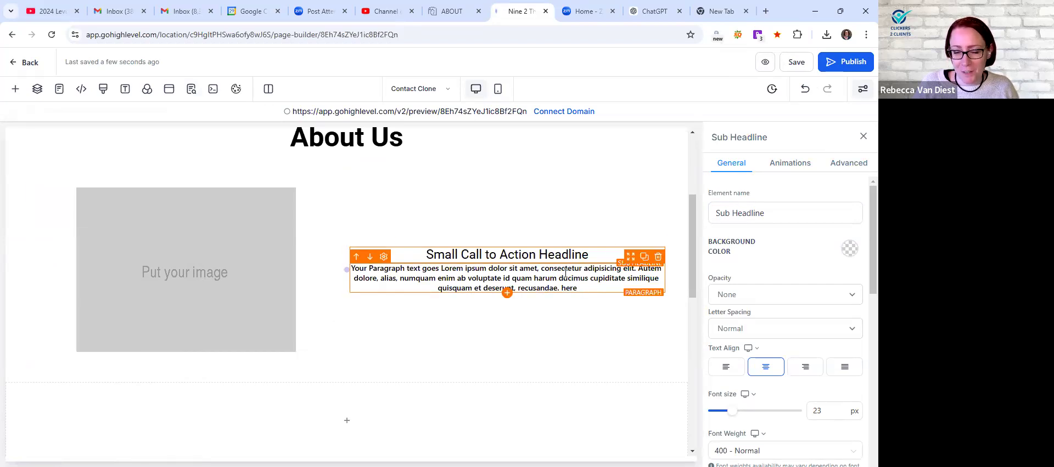
Replace the placeholder image below the About Us heading with the stored photo of the man holding a camera
{"action": "scroll", "coordinate": [534, 255], "scroll_direction": "up", "scroll_amount": 2}
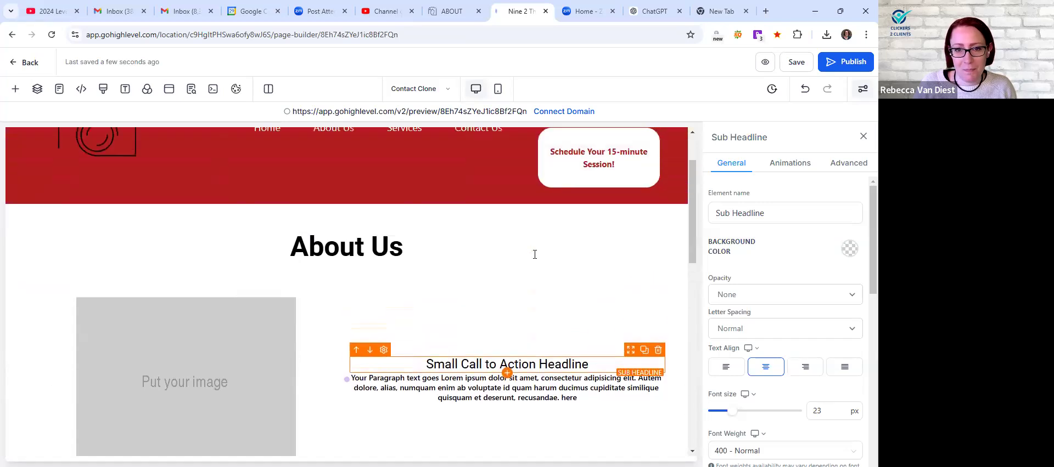
{"action": "scroll", "coordinate": [533, 254], "scroll_direction": "down", "scroll_amount": 1}
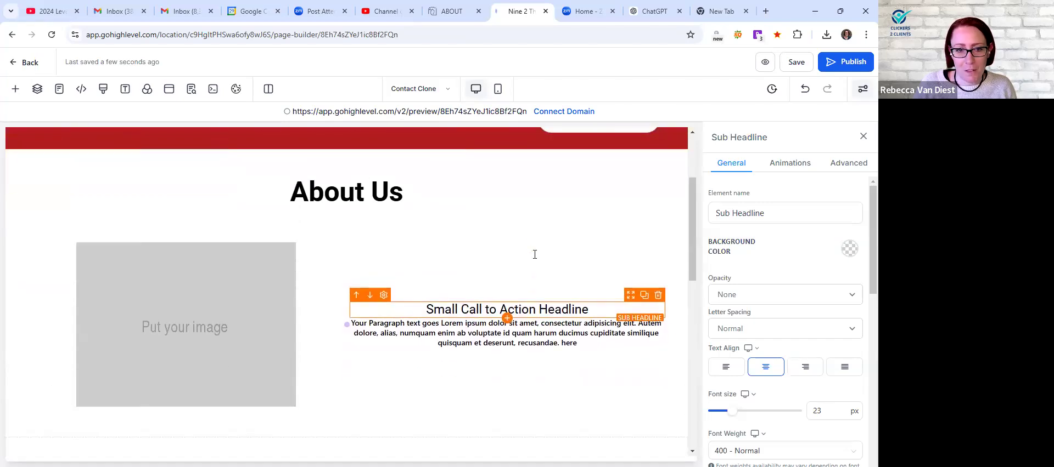
{"action": "left_click", "coordinate": [210, 321]}
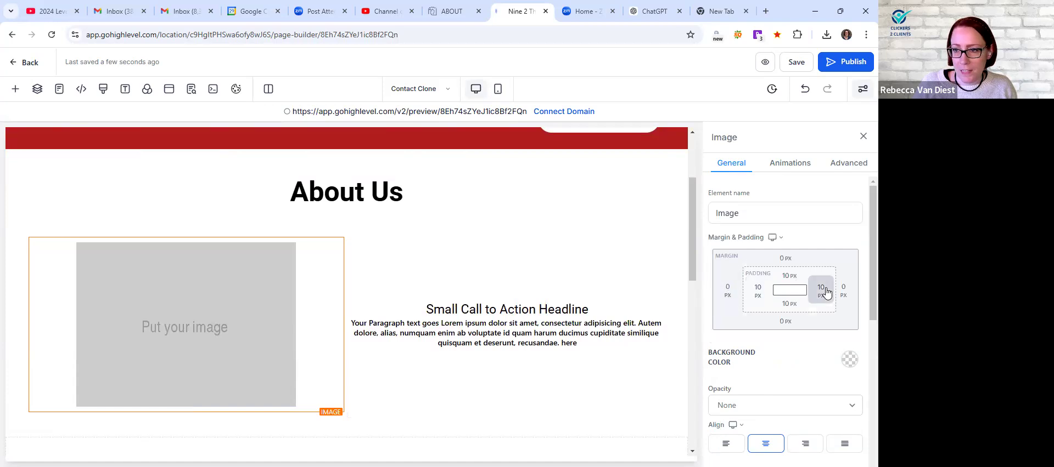
{"action": "scroll", "coordinate": [820, 290], "scroll_direction": "down", "scroll_amount": 2}
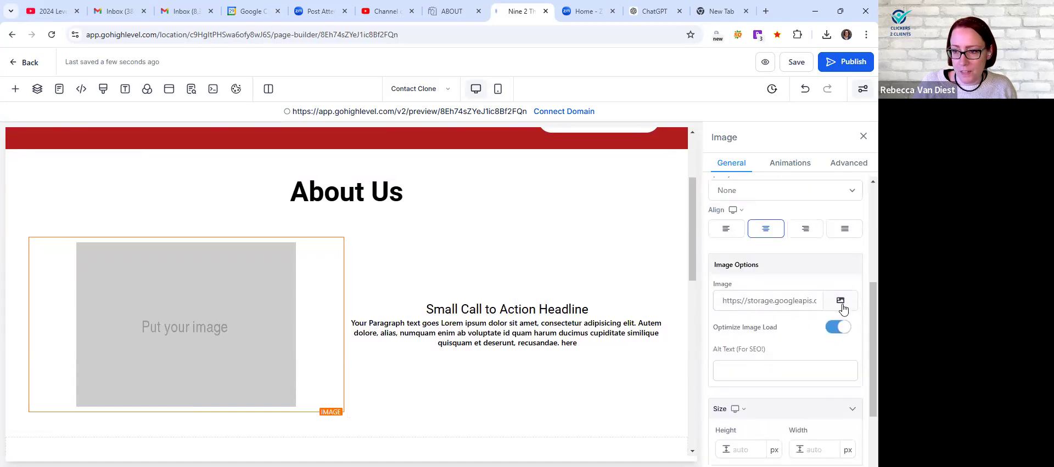
{"action": "left_click", "coordinate": [840, 301]}
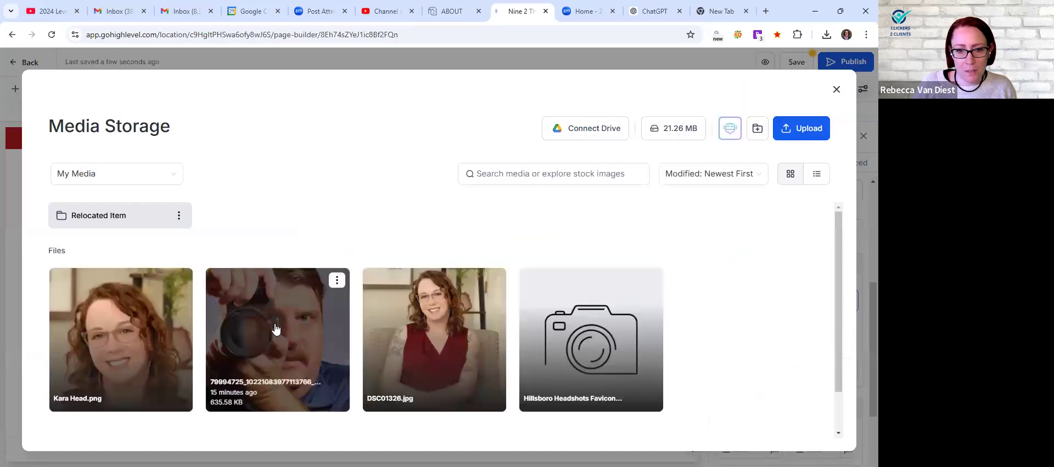
{"action": "left_click", "coordinate": [275, 332]}
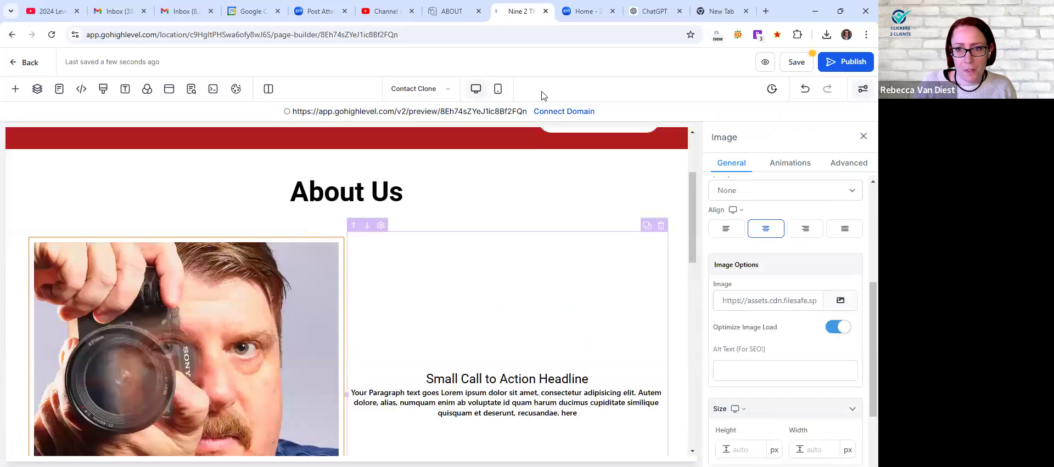
Copy the heading "Hello," from the hillsboroheadshots.com About page and replace the Small Call to Action sub headline with it
{"action": "key", "text": "ctrl+shift+Tab"}
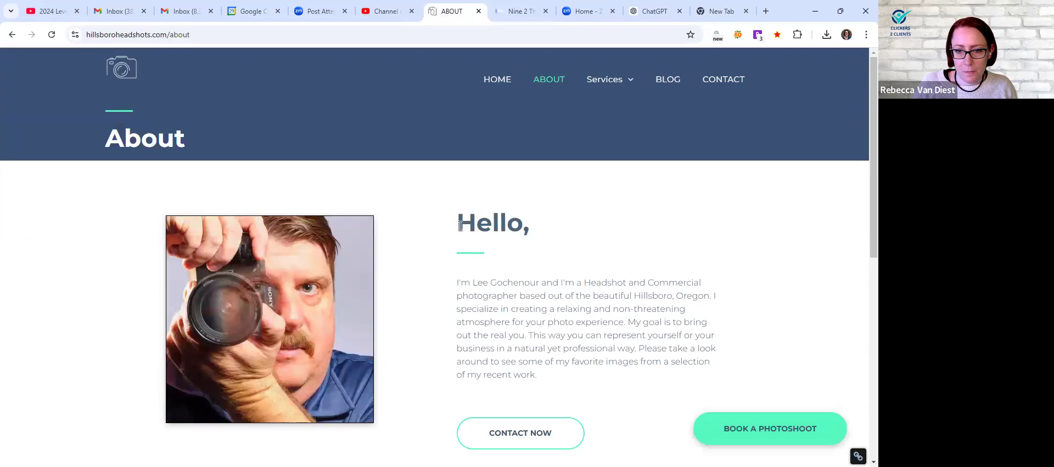
{"action": "triple_click", "coordinate": [519, 231]}
{"action": "key", "text": "ctrl+c"}
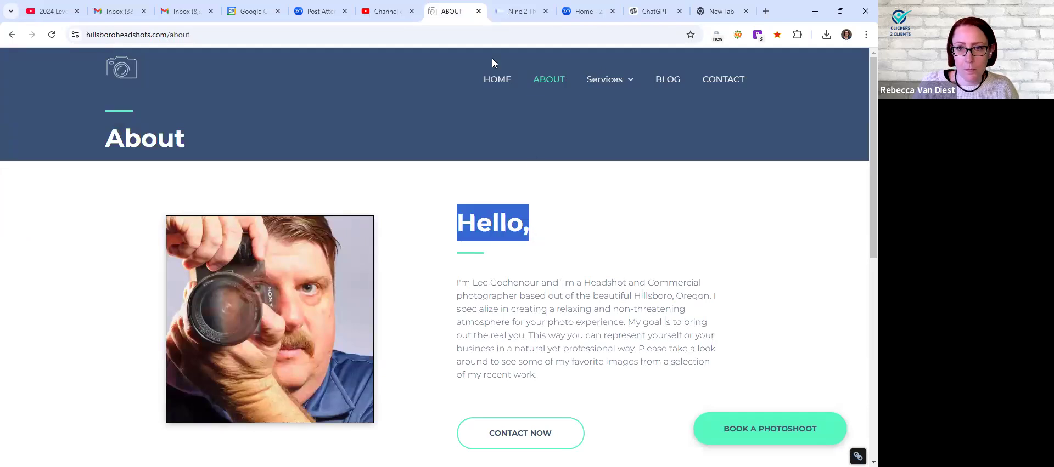
{"action": "key", "text": "ctrl+Tab"}
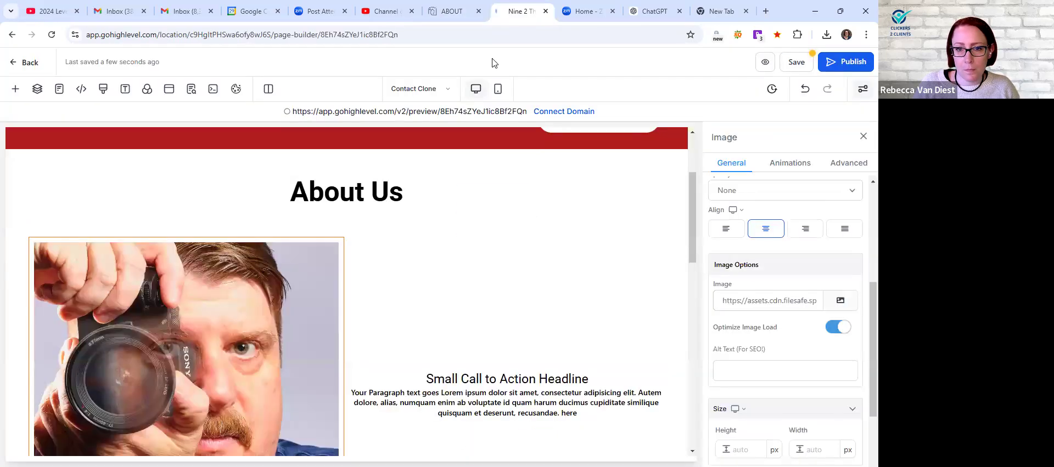
{"action": "triple_click", "coordinate": [531, 378]}
{"action": "key", "text": "ctrl+v"}
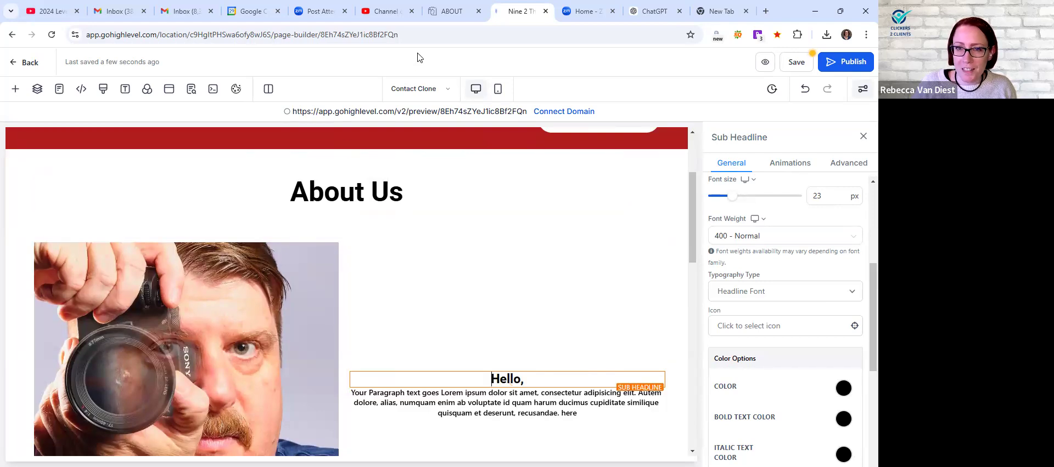
Replace the placeholder paragraph with the full bio text copied from the hillsboroheadshots.com About page, removing the blank line above it
{"action": "key", "text": "ctrl+shift+Tab"}
{"action": "left_click_drag", "start_coordinate": [479, 286], "coordinate": [459, 279]}
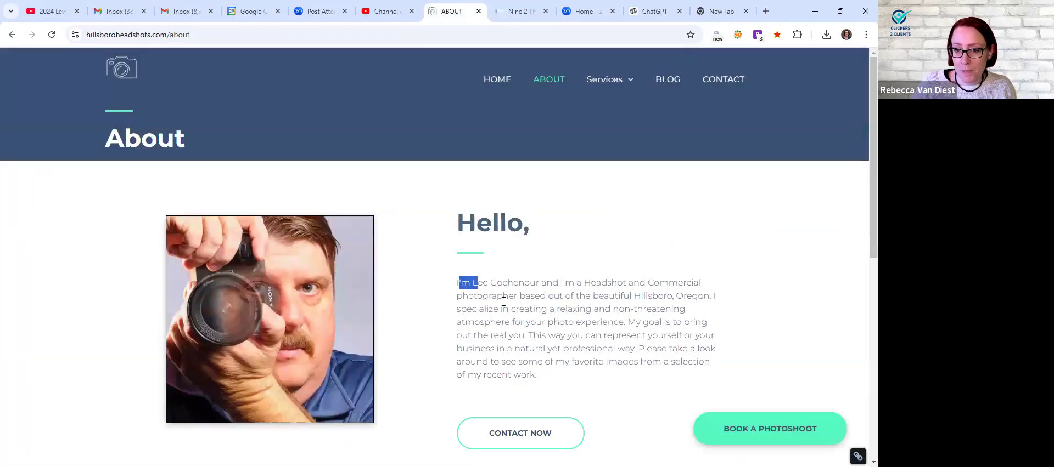
{"action": "left_click_drag", "start_coordinate": [537, 375], "coordinate": [444, 289]}
{"action": "key", "text": "ctrl+c"}
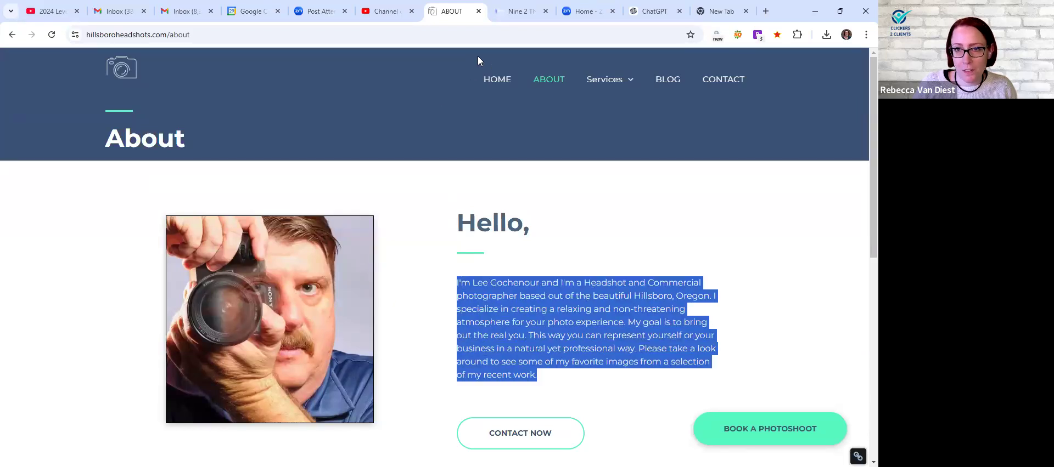
{"action": "key", "text": "ctrl+Tab"}
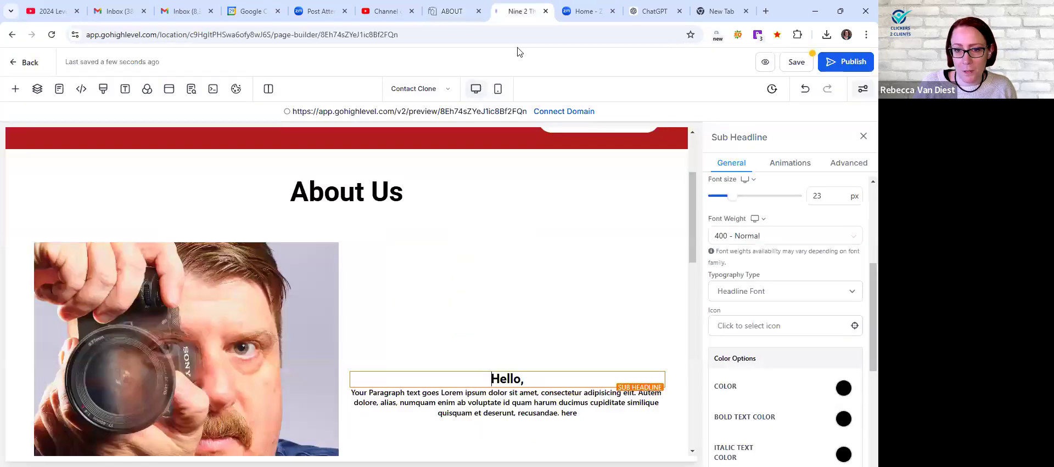
{"action": "double_click", "coordinate": [514, 405]}
{"action": "key", "text": "ctrl+a"}
{"action": "key", "text": "ctrl+v"}
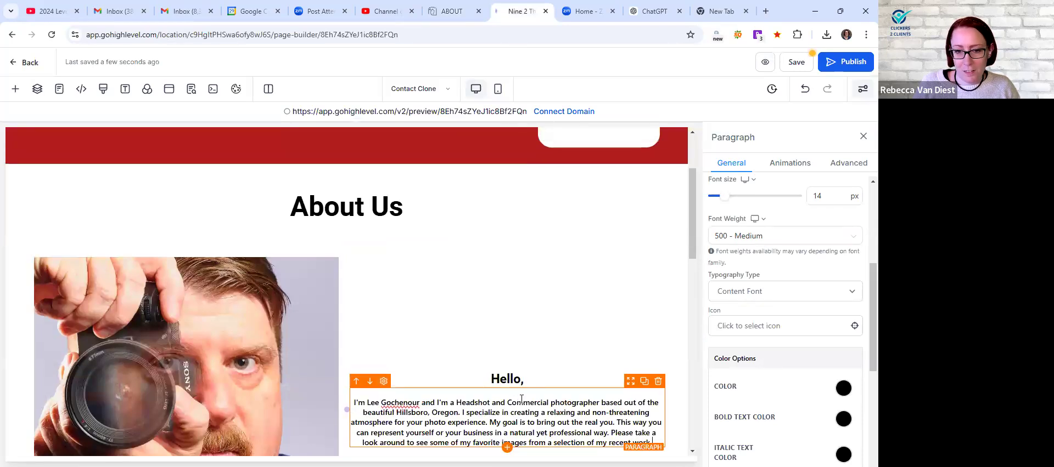
{"action": "scroll", "coordinate": [476, 348], "scroll_direction": "down", "scroll_amount": 1}
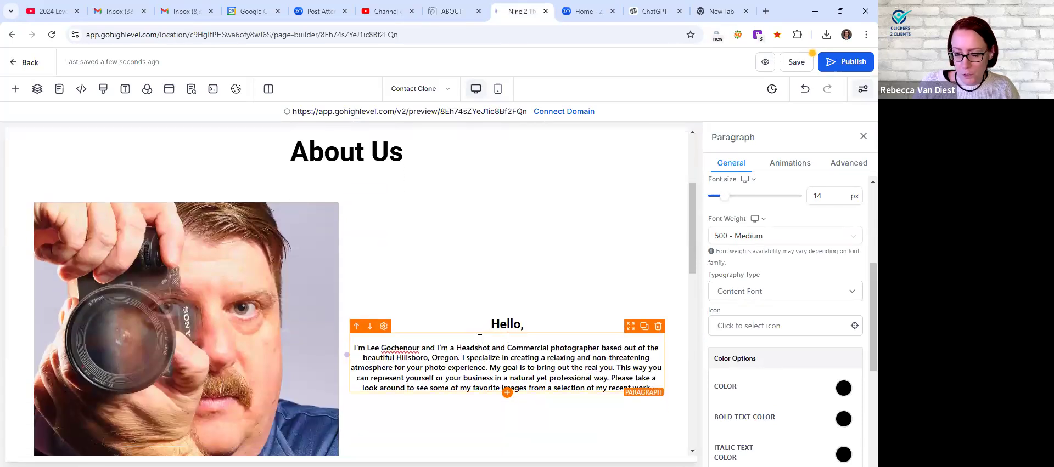
{"action": "key", "text": "Delete"}
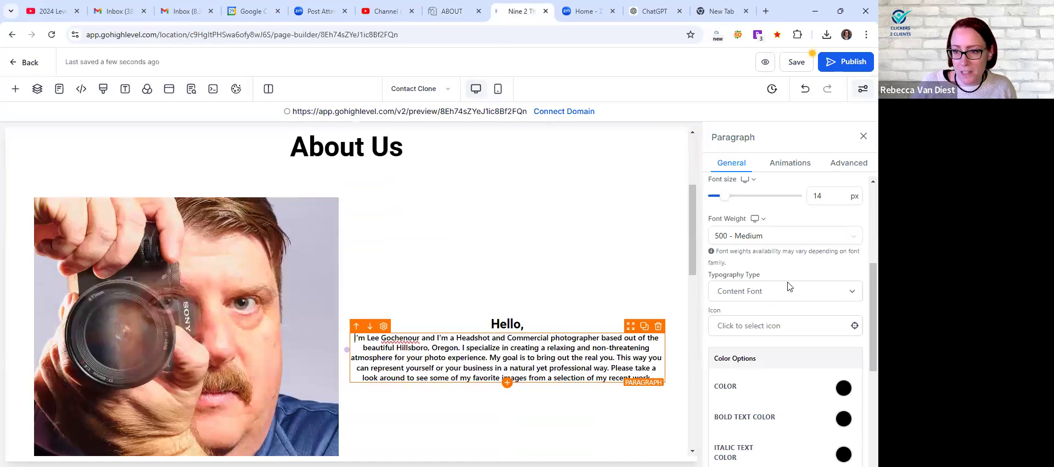
Set the bio paragraph's font size to 18 px and its font weight to 400 - Normal
{"action": "scroll", "coordinate": [789, 286], "scroll_direction": "up", "scroll_amount": 2}
{"action": "double_click", "coordinate": [823, 305]}
{"action": "type", "text": "18"}
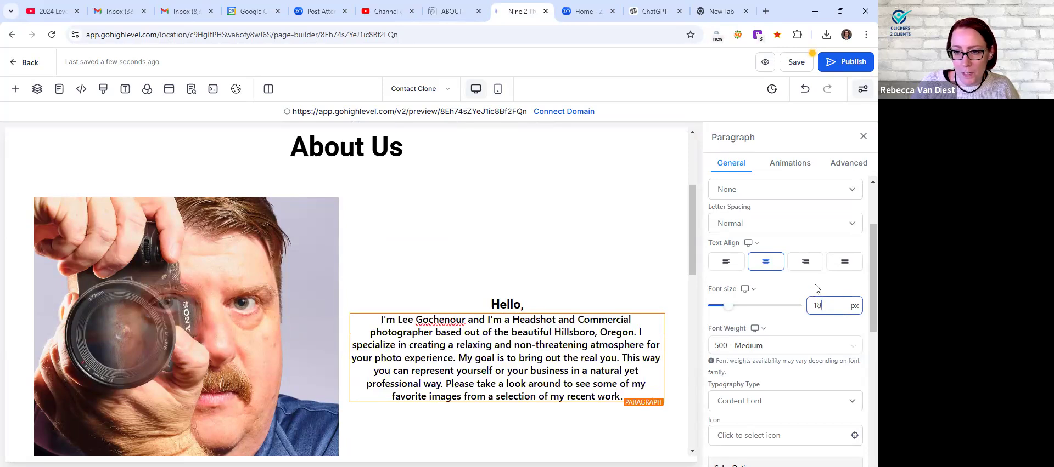
{"action": "triple_click", "coordinate": [563, 333]}
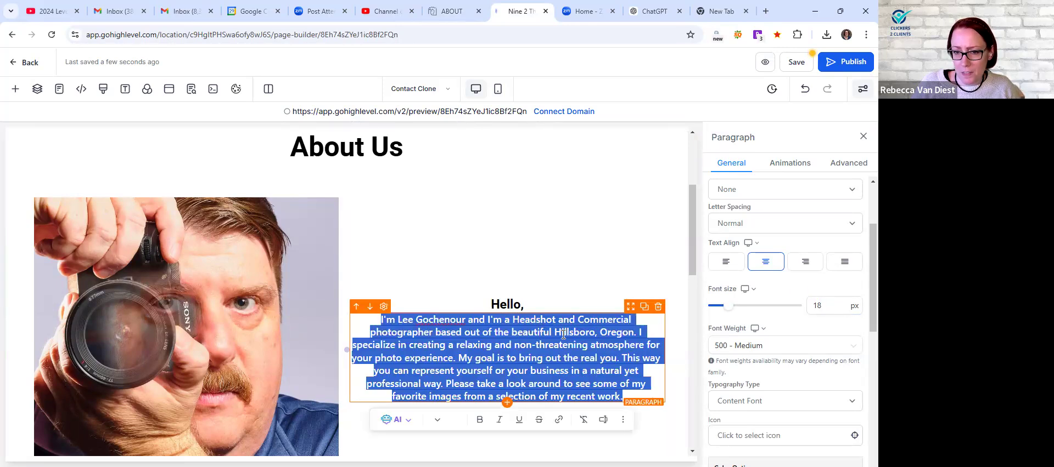
{"action": "left_click", "coordinate": [779, 345]}
{"action": "scroll", "coordinate": [785, 349], "scroll_direction": "up", "scroll_amount": 2}
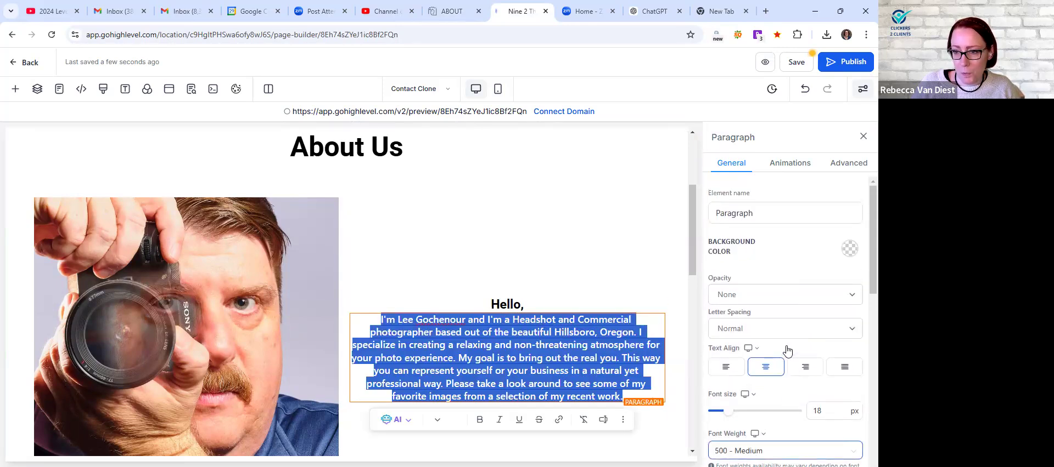
{"action": "scroll", "coordinate": [788, 351], "scroll_direction": "down", "scroll_amount": 4}
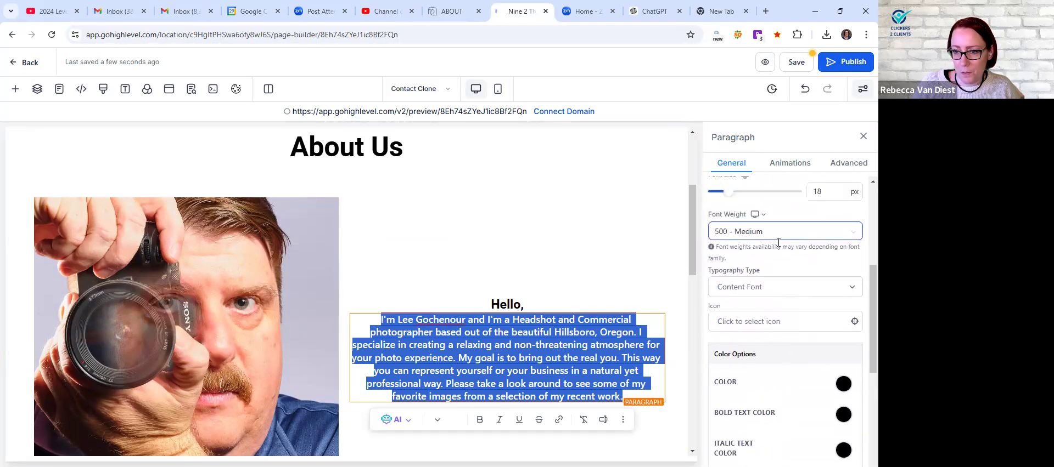
{"action": "left_click", "coordinate": [773, 235]}
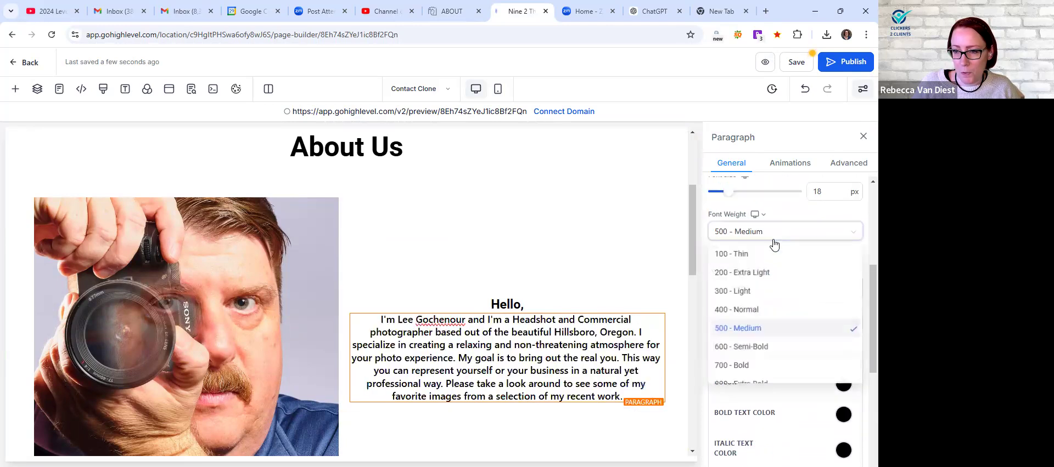
{"action": "left_click", "coordinate": [750, 309]}
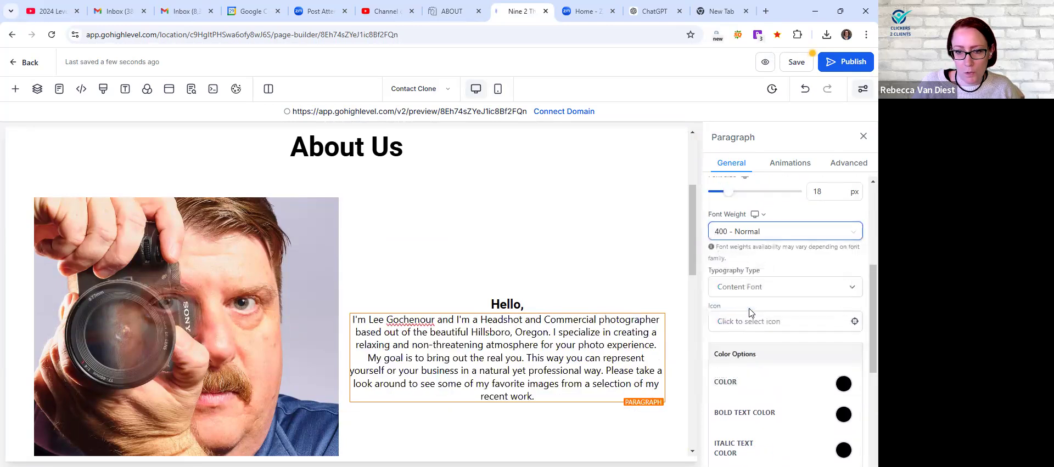
Set the font size of the "Hello," sub headline to 40 px
{"action": "left_click", "coordinate": [528, 305]}
{"action": "double_click", "coordinate": [511, 305]}
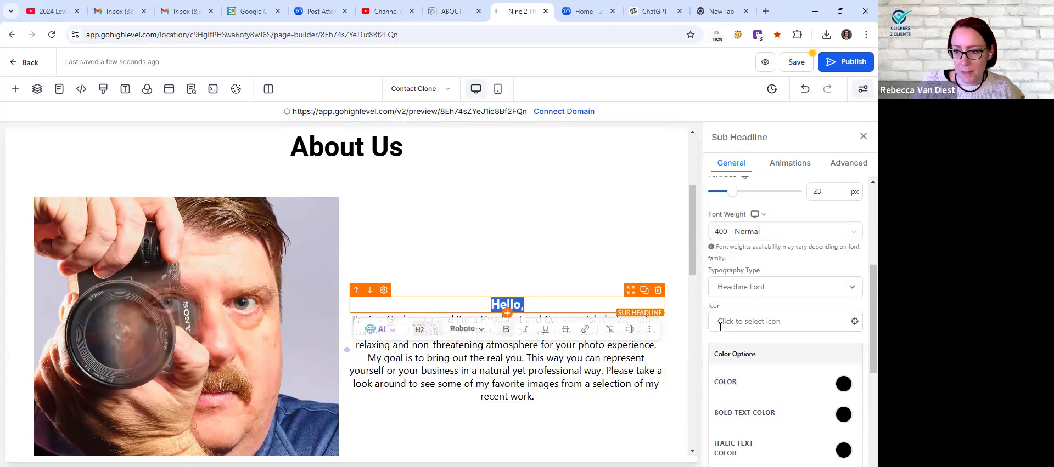
{"action": "double_click", "coordinate": [833, 192]}
{"action": "type", "text": "40"}
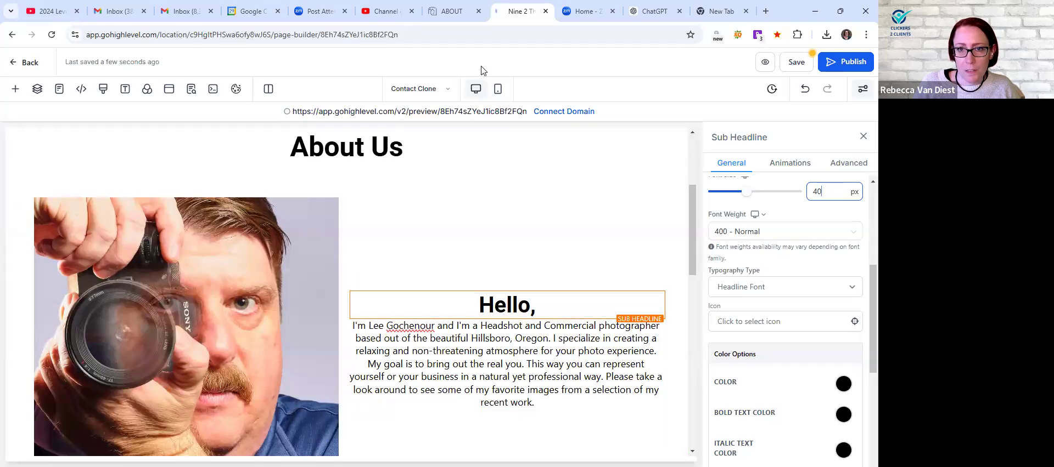
Left-align the "Hello," sub headline and the bio paragraph to match the layout of the hillsboroheadshots.com About page
{"action": "key", "text": "ctrl+shift+Tab"}
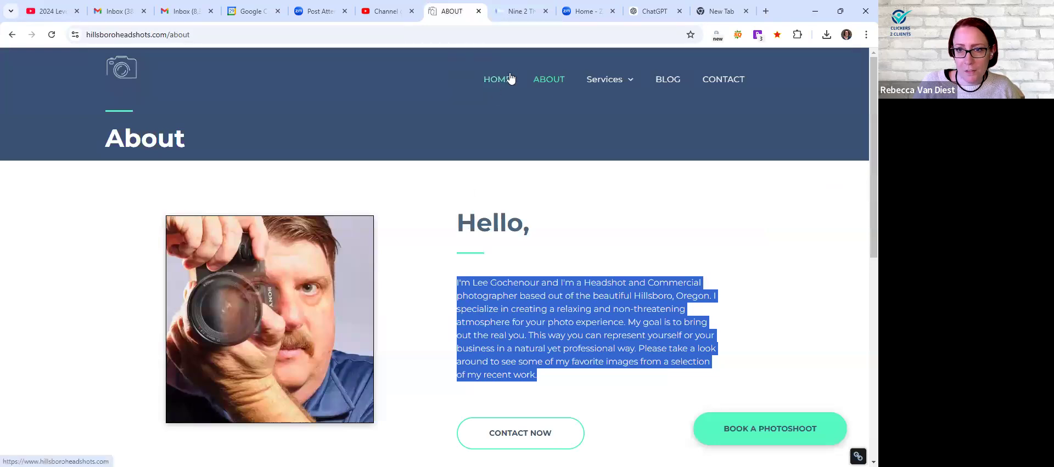
{"action": "key", "text": "ctrl+Tab"}
{"action": "scroll", "coordinate": [816, 315], "scroll_direction": "down", "scroll_amount": 5}
{"action": "scroll", "coordinate": [815, 315], "scroll_direction": "down", "scroll_amount": 2}
{"action": "scroll", "coordinate": [815, 315], "scroll_direction": "up", "scroll_amount": 5}
{"action": "scroll", "coordinate": [816, 315], "scroll_direction": "up", "scroll_amount": 1}
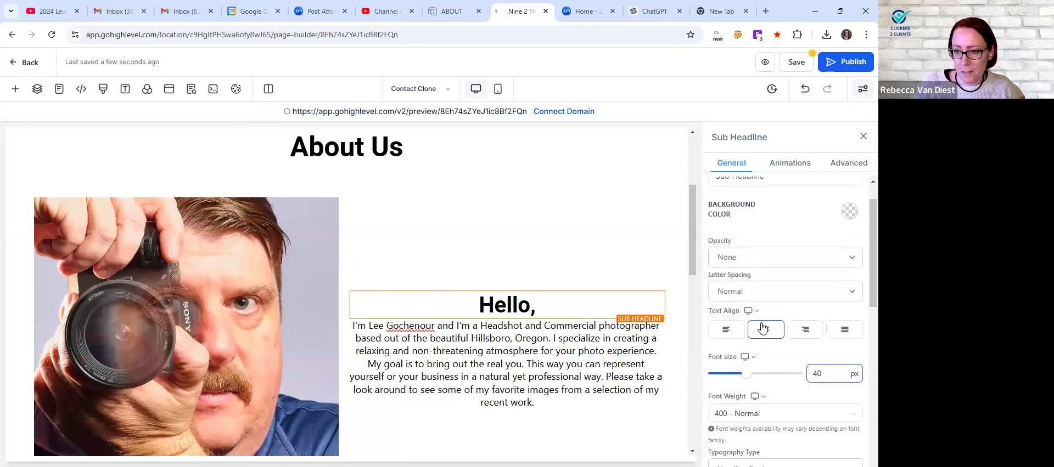
{"action": "left_click", "coordinate": [726, 330]}
{"action": "left_click", "coordinate": [472, 377]}
{"action": "left_click", "coordinate": [729, 330]}
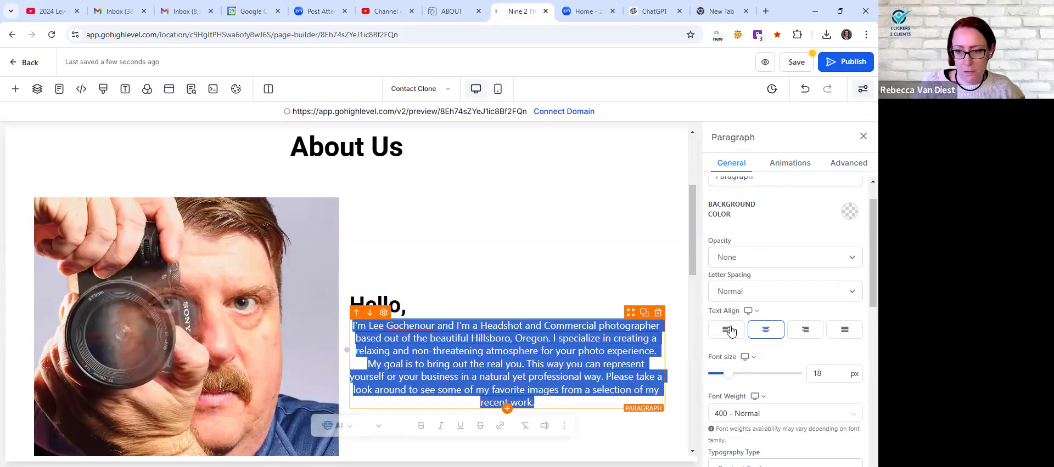
{"action": "left_click", "coordinate": [553, 365]}
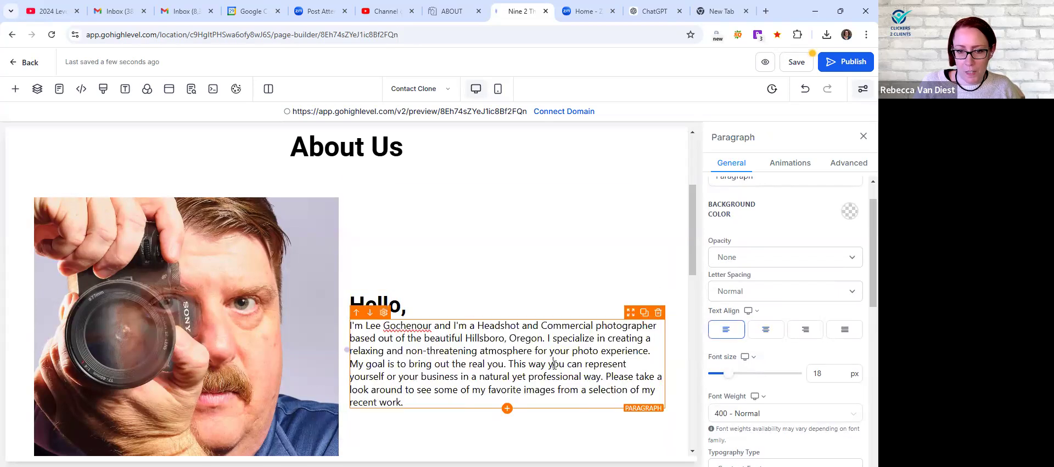
Add a blank line after the "Hello," text inside its sub headline
{"action": "left_click", "coordinate": [493, 308]}
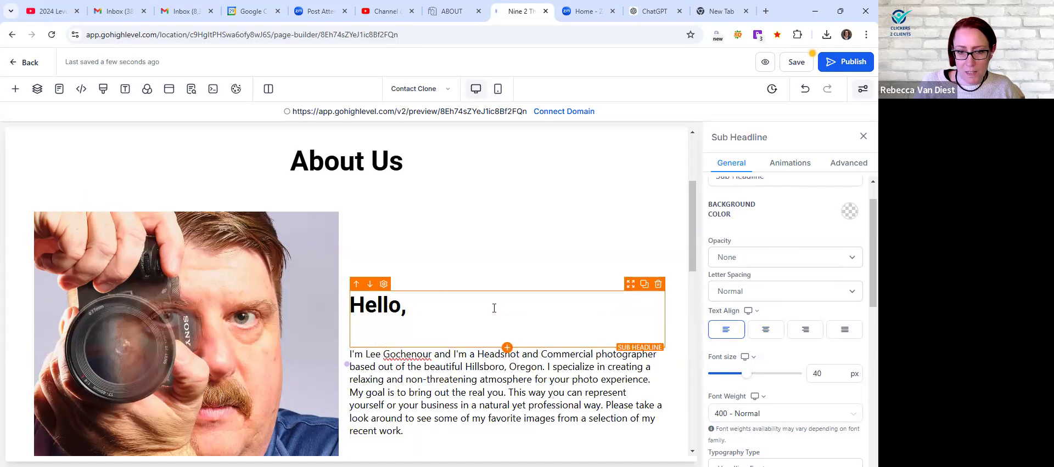
{"action": "left_click", "coordinate": [497, 261]}
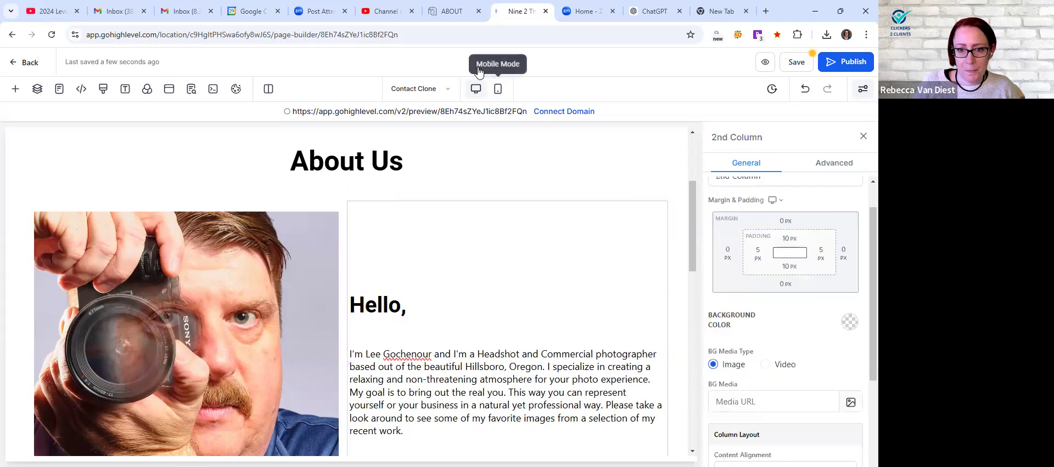
Check the heading layout on the hillsboroheadshots.com About page and insert a Divider element between the "Hello," sub headline and the bio paragraph
{"action": "key", "text": "ctrl+shift+Tab"}
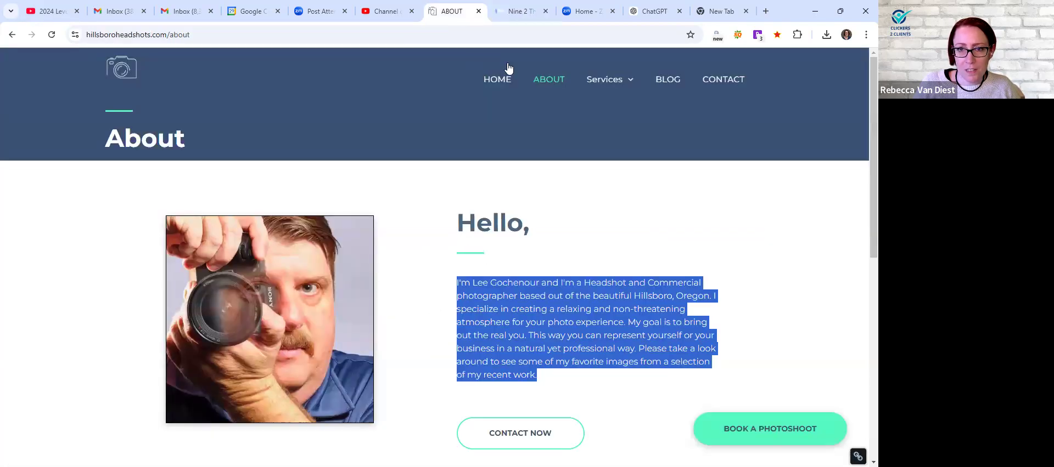
{"action": "key", "text": "ctrl+Tab"}
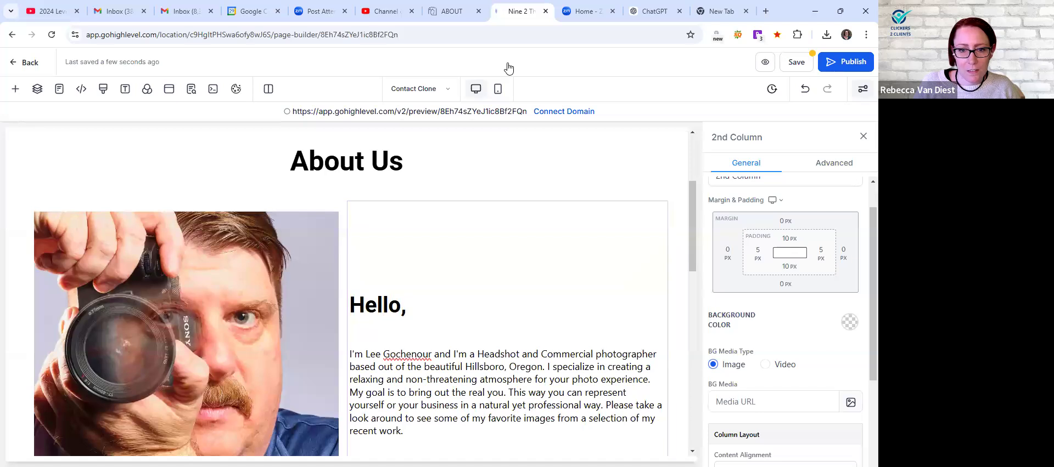
{"action": "left_click", "coordinate": [16, 91]}
{"action": "left_click", "coordinate": [189, 172]}
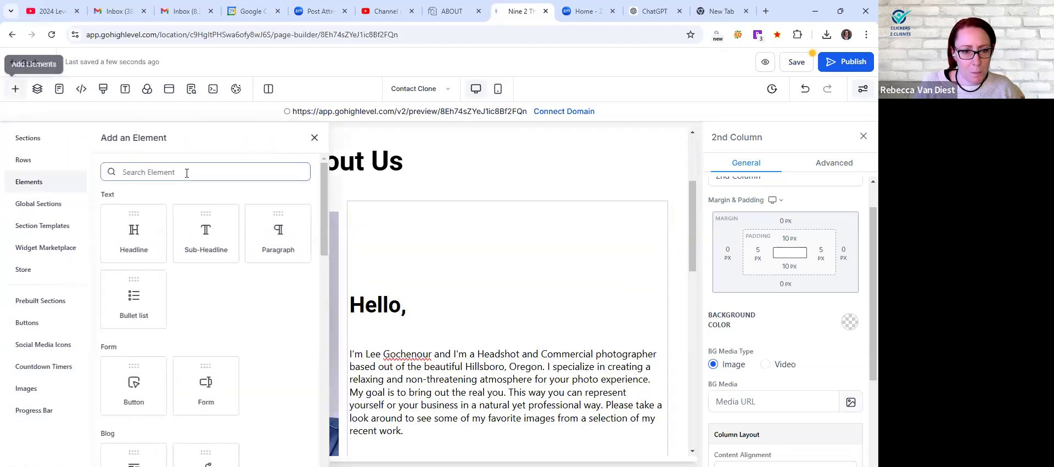
{"action": "scroll", "coordinate": [257, 304], "scroll_direction": "down", "scroll_amount": 3}
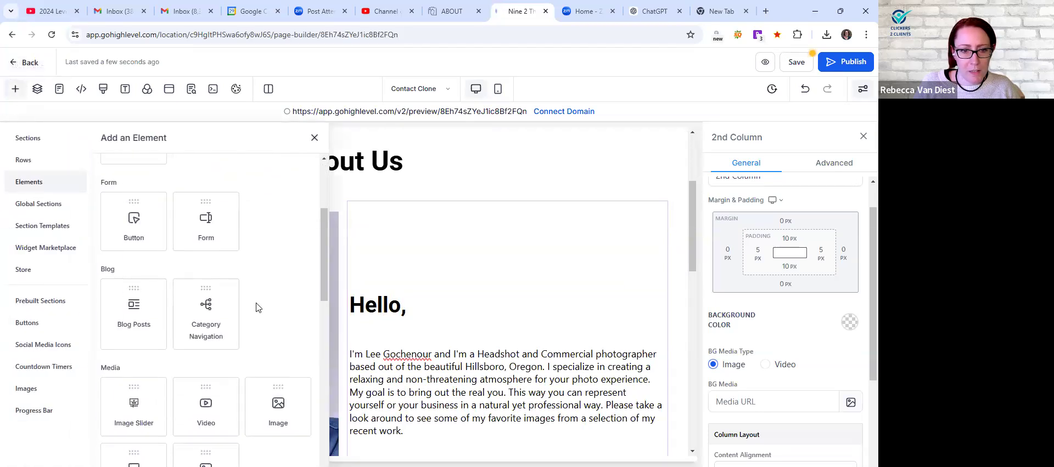
{"action": "scroll", "coordinate": [258, 307], "scroll_direction": "down", "scroll_amount": 4}
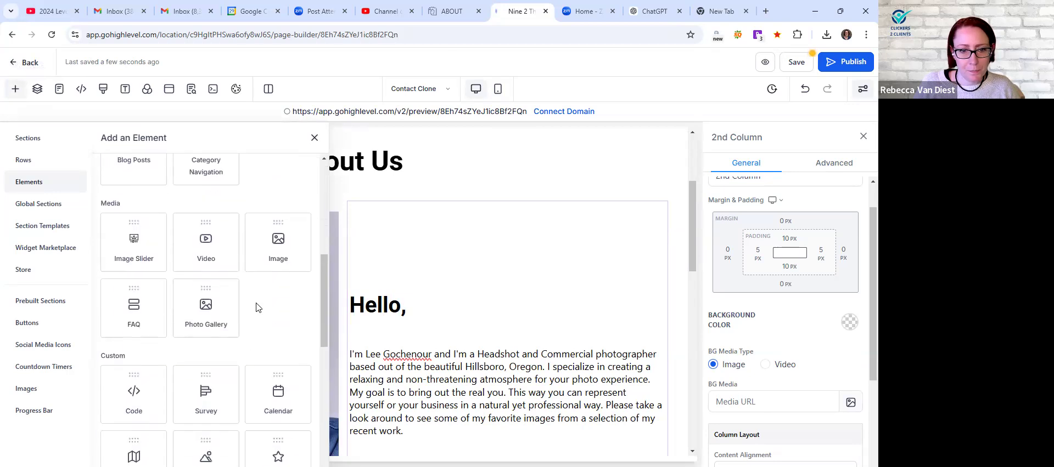
{"action": "scroll", "coordinate": [255, 307], "scroll_direction": "down", "scroll_amount": 3}
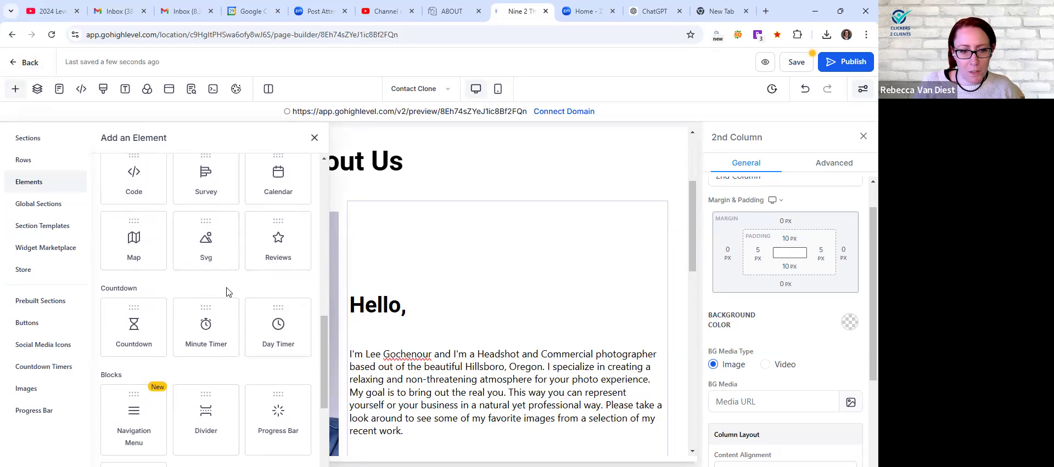
{"action": "scroll", "coordinate": [227, 292], "scroll_direction": "down", "scroll_amount": 4}
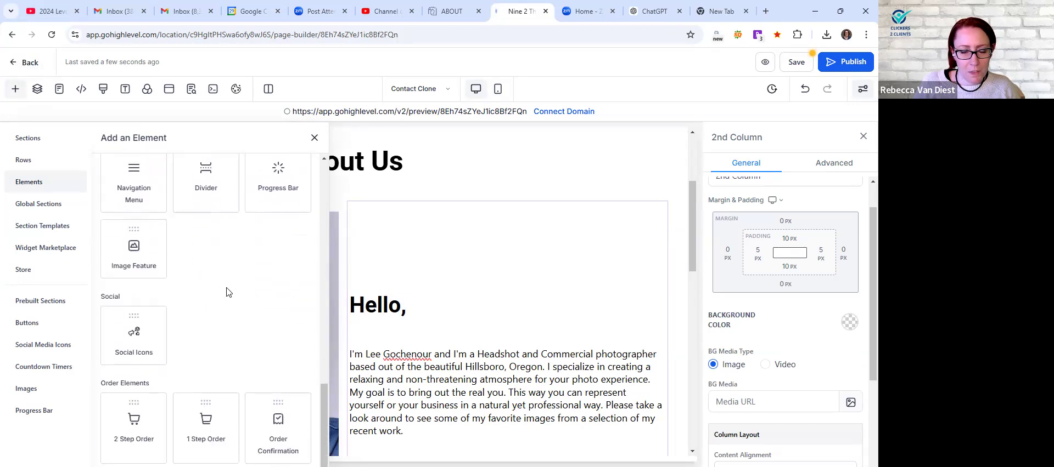
{"action": "scroll", "coordinate": [250, 330], "scroll_direction": "up", "scroll_amount": 2}
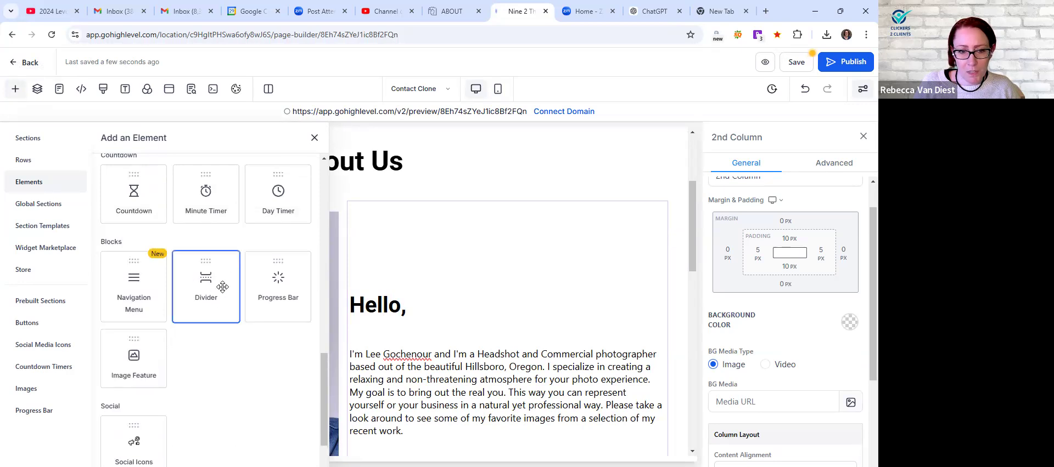
{"action": "left_click_drag", "start_coordinate": [423, 319], "coordinate": [417, 352]}
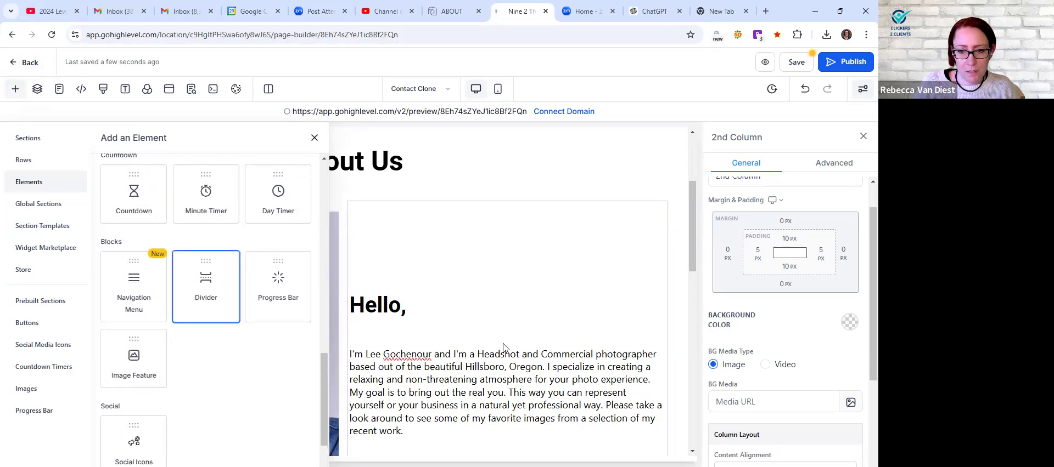
{"action": "scroll", "coordinate": [802, 331], "scroll_direction": "up", "scroll_amount": 1}
{"action": "scroll", "coordinate": [804, 331], "scroll_direction": "down", "scroll_amount": 1}
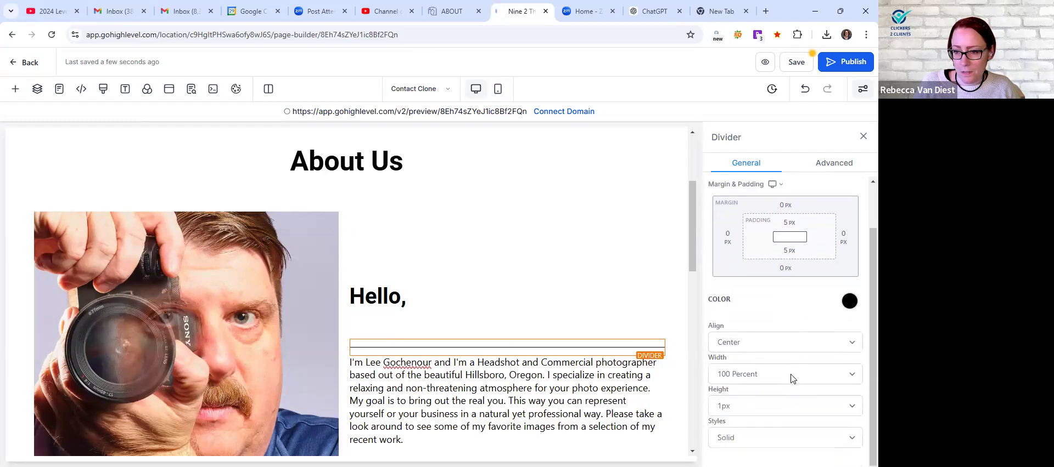
Set the divider's width to 25 Percent, its color to dark red and its alignment to Left
{"action": "left_click", "coordinate": [734, 374]}
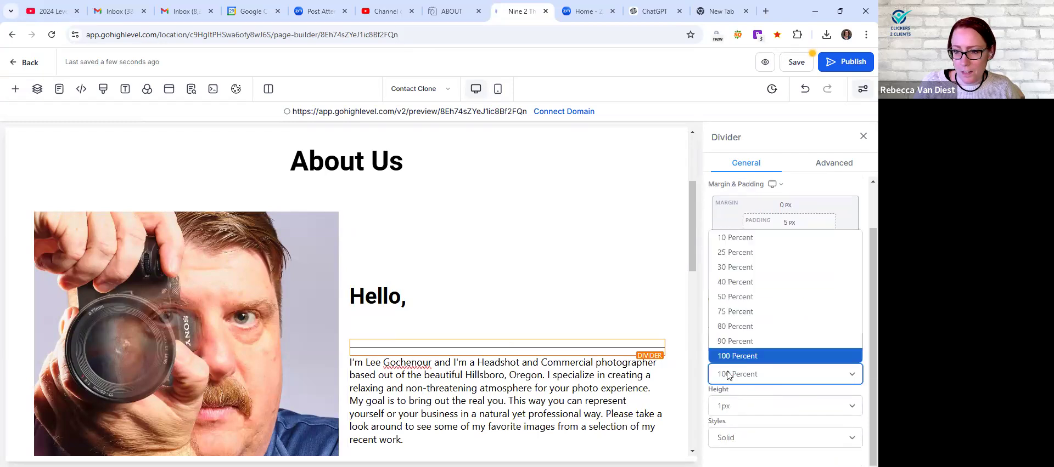
{"action": "left_click", "coordinate": [733, 253]}
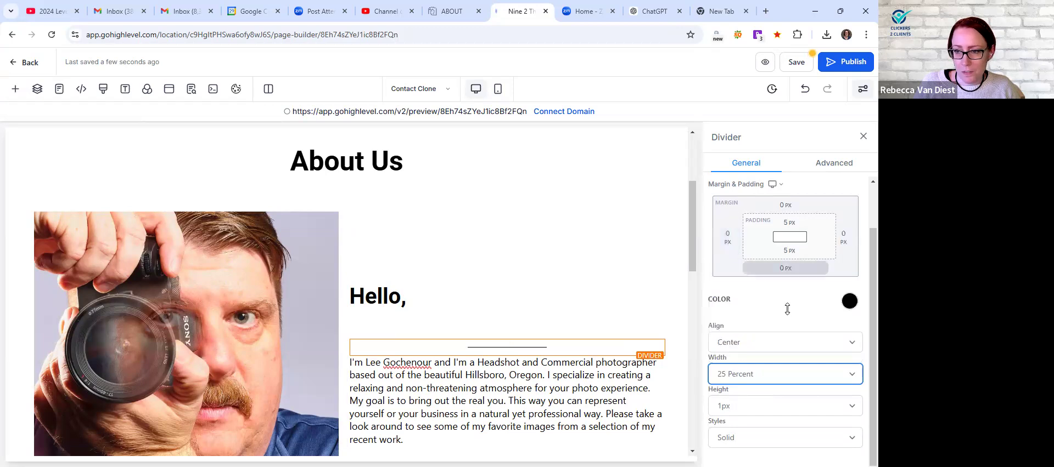
{"action": "scroll", "coordinate": [786, 306], "scroll_direction": "up", "scroll_amount": 1}
{"action": "scroll", "coordinate": [779, 219], "scroll_direction": "down", "scroll_amount": 1}
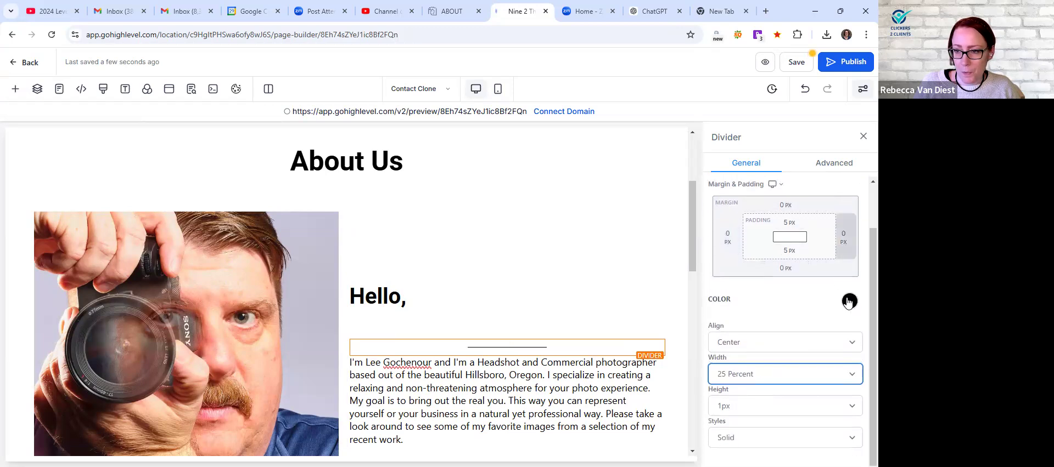
{"action": "left_click", "coordinate": [850, 301]}
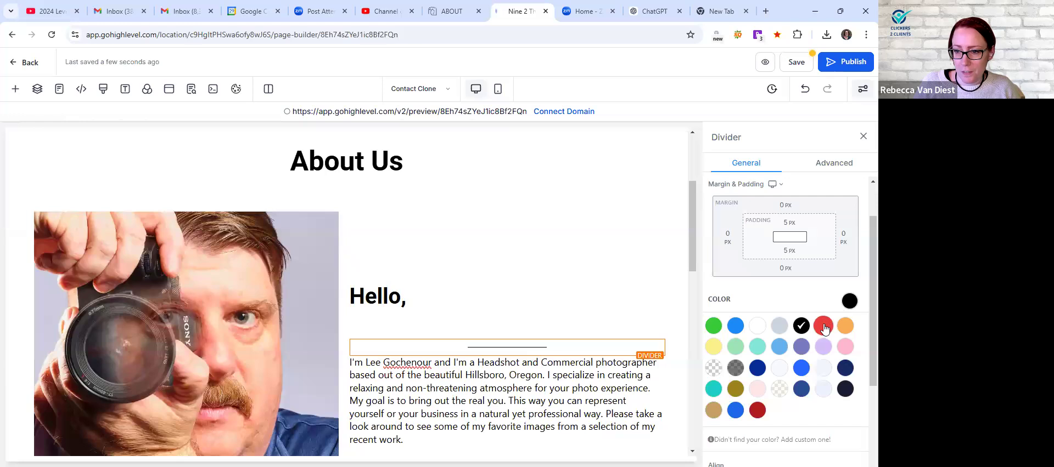
{"action": "left_click", "coordinate": [758, 415]}
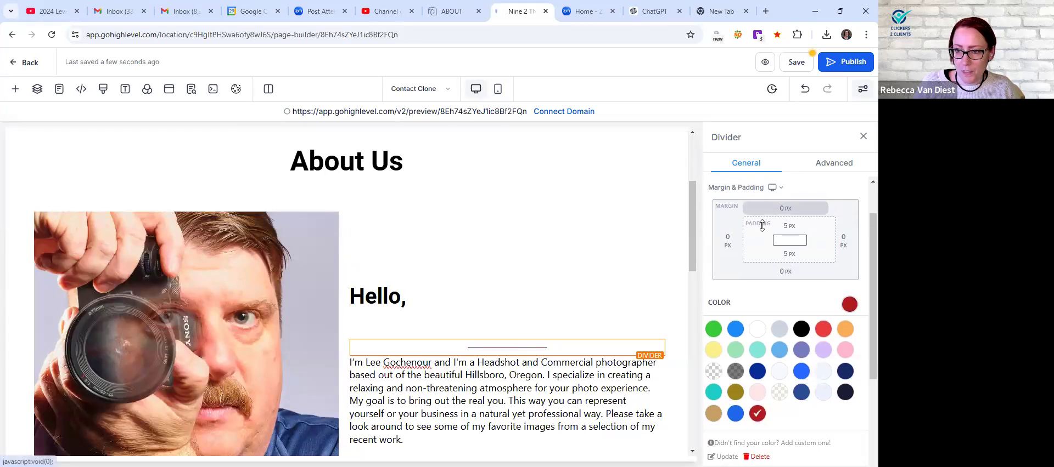
{"action": "scroll", "coordinate": [764, 228], "scroll_direction": "down", "scroll_amount": 3}
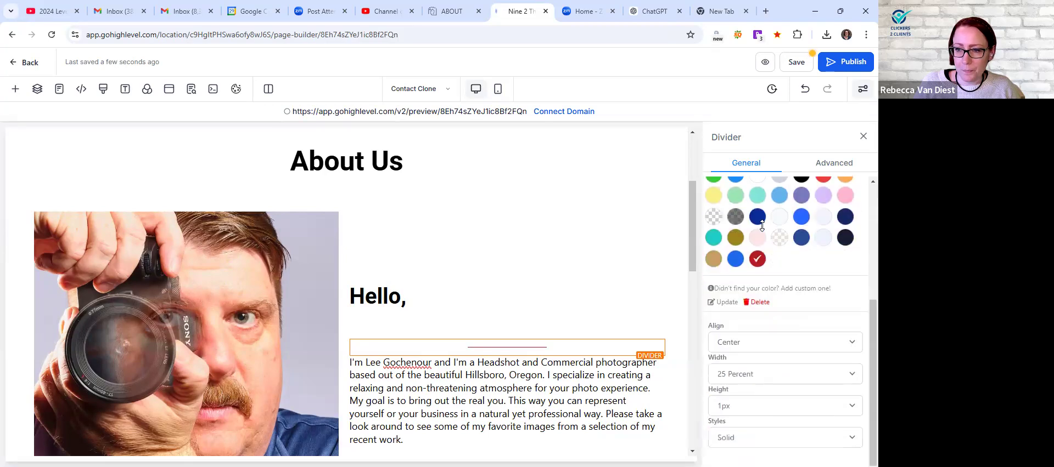
{"action": "left_click", "coordinate": [758, 345]}
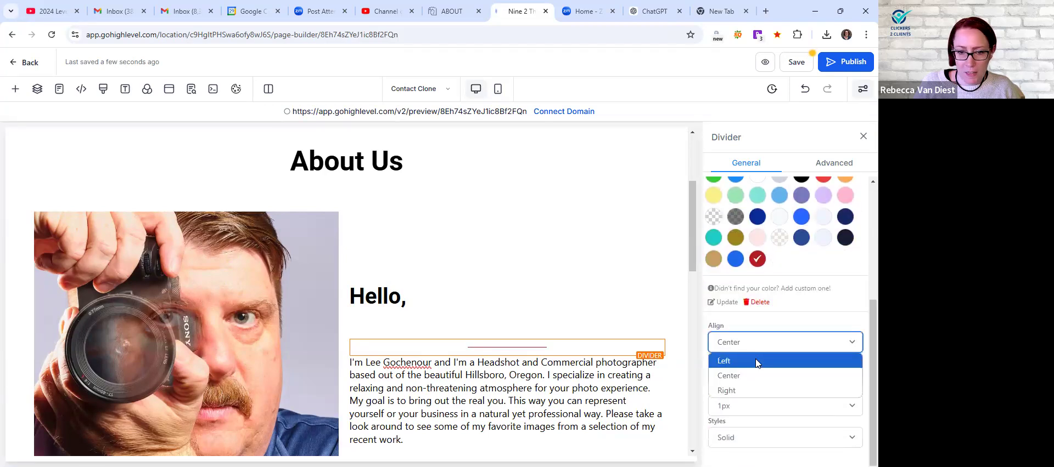
{"action": "left_click", "coordinate": [756, 363]}
Remove the blank line after "Hello," so the sub headline sits directly above the divider
{"action": "left_click", "coordinate": [461, 304]}
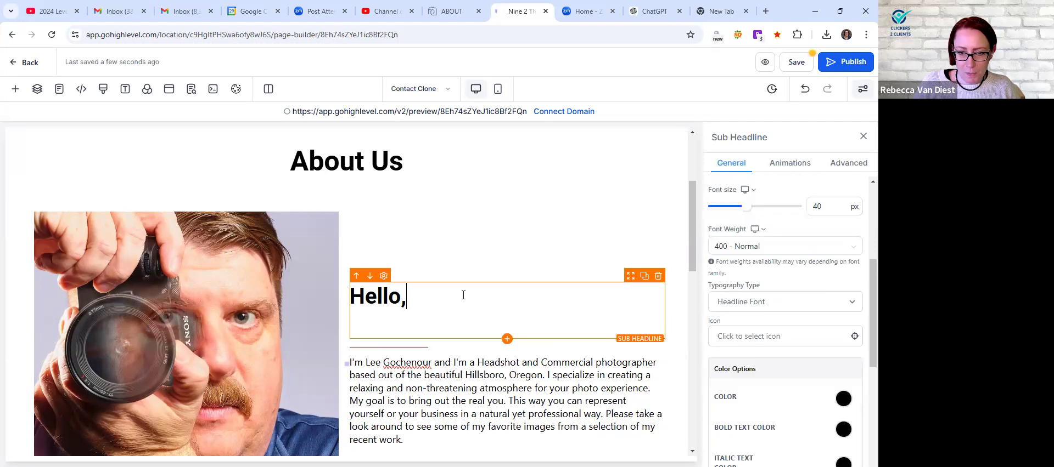
{"action": "key", "text": "Delete"}
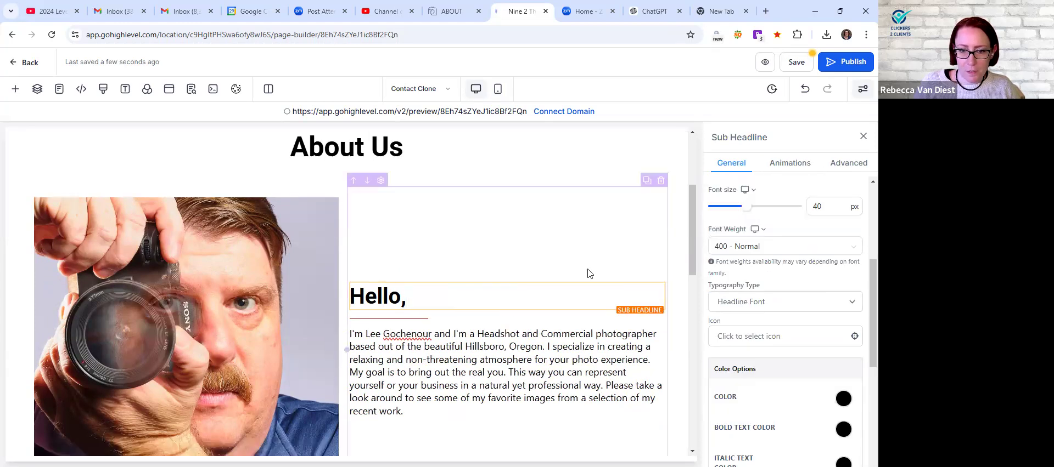
{"action": "scroll", "coordinate": [582, 277], "scroll_direction": "down", "scroll_amount": 2}
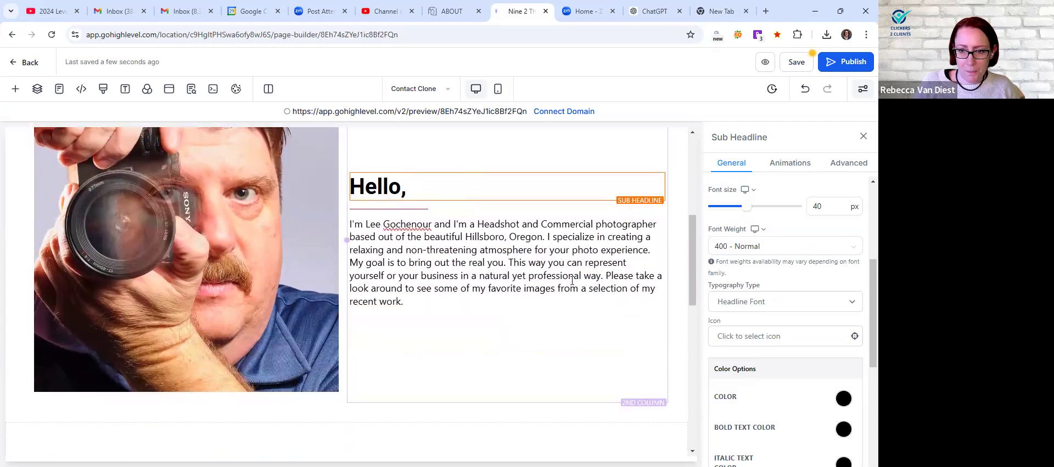
{"action": "left_click", "coordinate": [576, 347]}
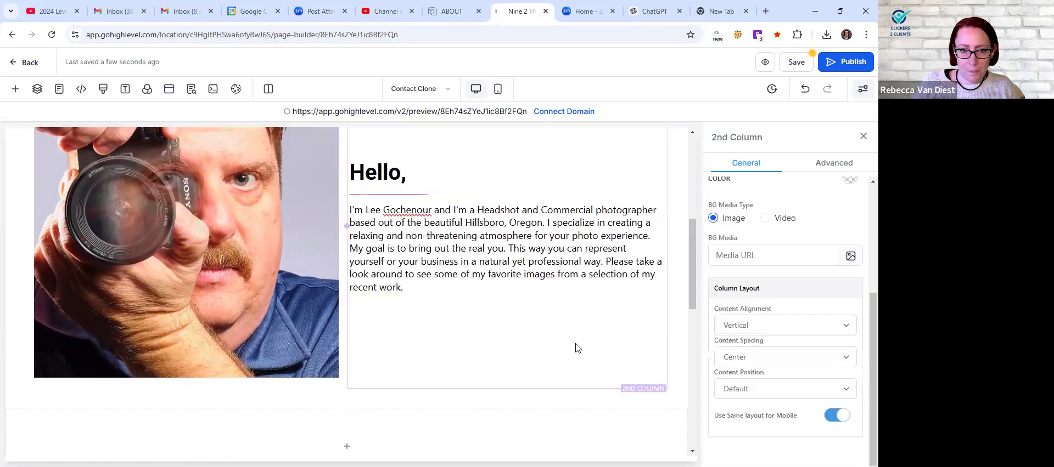
Duplicate the row holding the photo, "Hello," heading and bio, and review the copy beneath the original
{"action": "scroll", "coordinate": [575, 348], "scroll_direction": "down", "scroll_amount": 4}
{"action": "scroll", "coordinate": [576, 347], "scroll_direction": "up", "scroll_amount": 7}
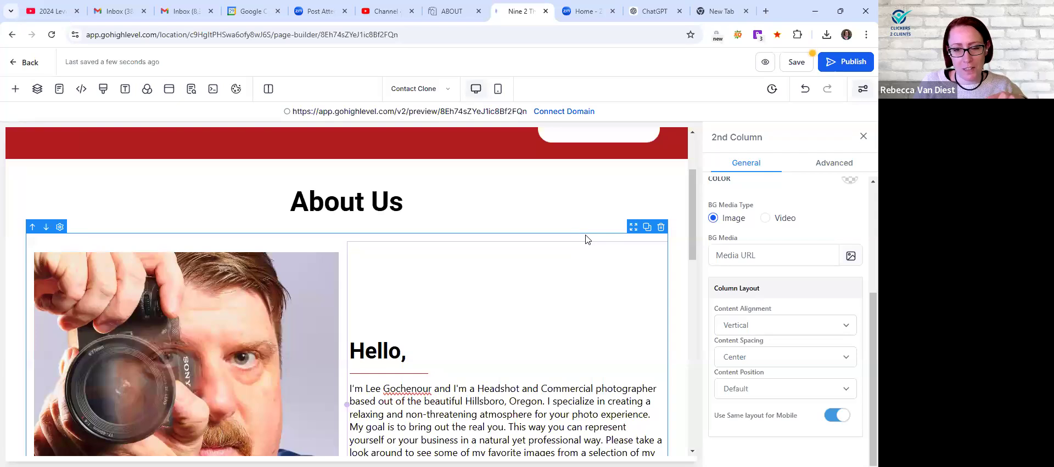
{"action": "left_click", "coordinate": [646, 231]}
{"action": "scroll", "coordinate": [453, 277], "scroll_direction": "down", "scroll_amount": 3}
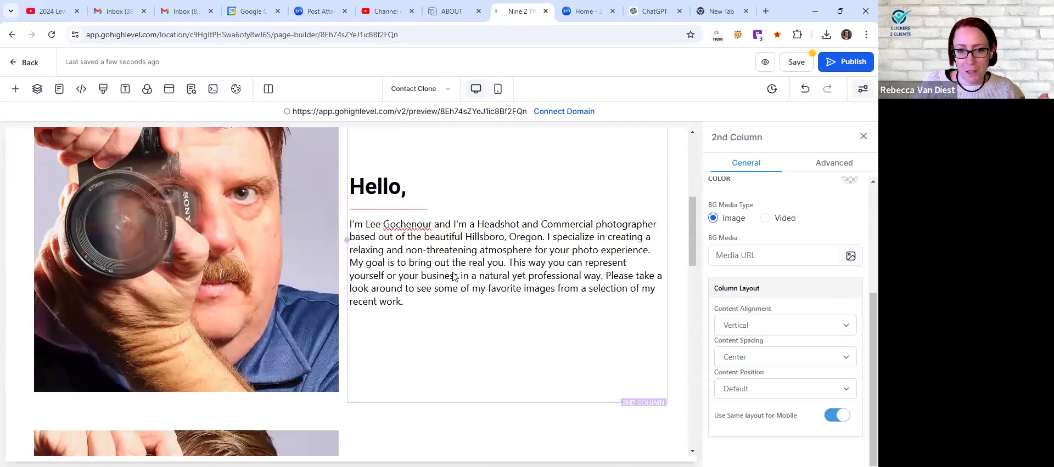
{"action": "scroll", "coordinate": [454, 277], "scroll_direction": "up", "scroll_amount": 2}
{"action": "scroll", "coordinate": [454, 277], "scroll_direction": "down", "scroll_amount": 7}
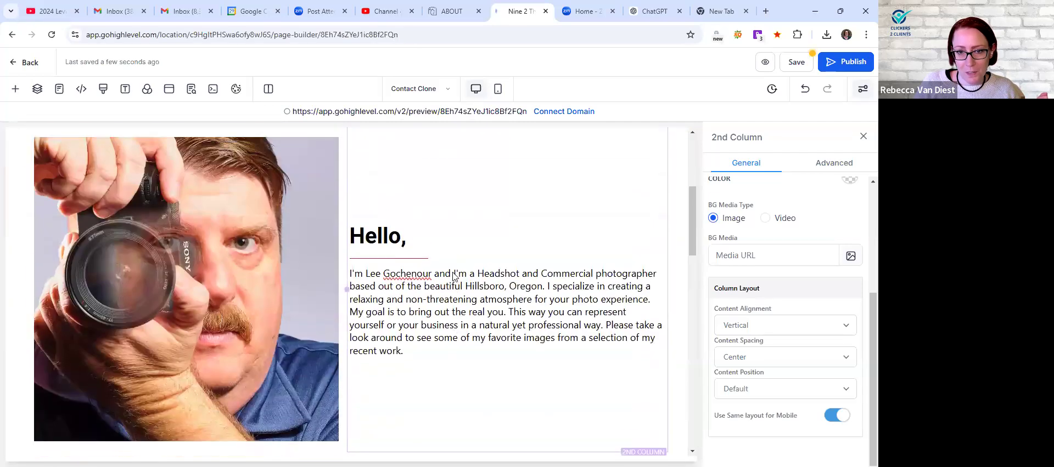
{"action": "scroll", "coordinate": [454, 277], "scroll_direction": "up", "scroll_amount": 3}
{"action": "scroll", "coordinate": [454, 277], "scroll_direction": "down", "scroll_amount": 3}
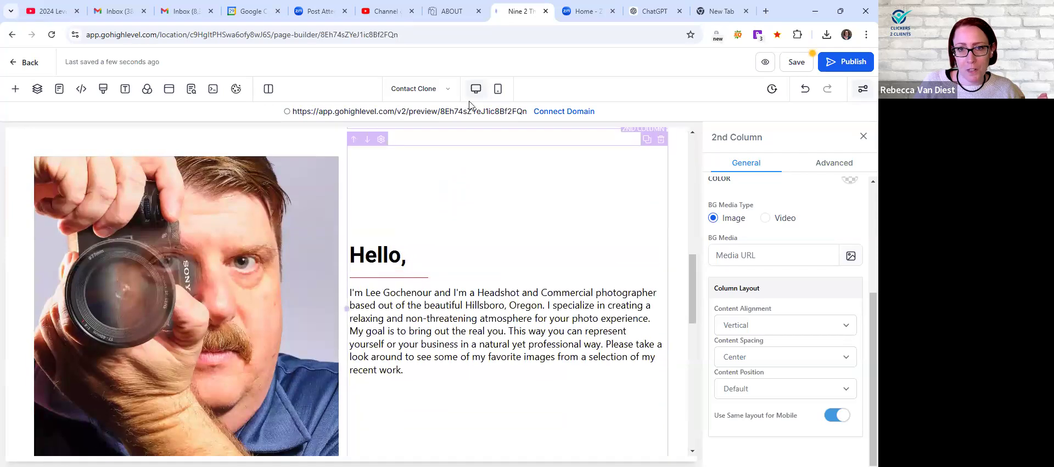
Check the content below the bio on the hillsboroheadshots.com About page and insert a Button element beneath the builder's bio paragraph
{"action": "key", "text": "ctrl+shift+Tab"}
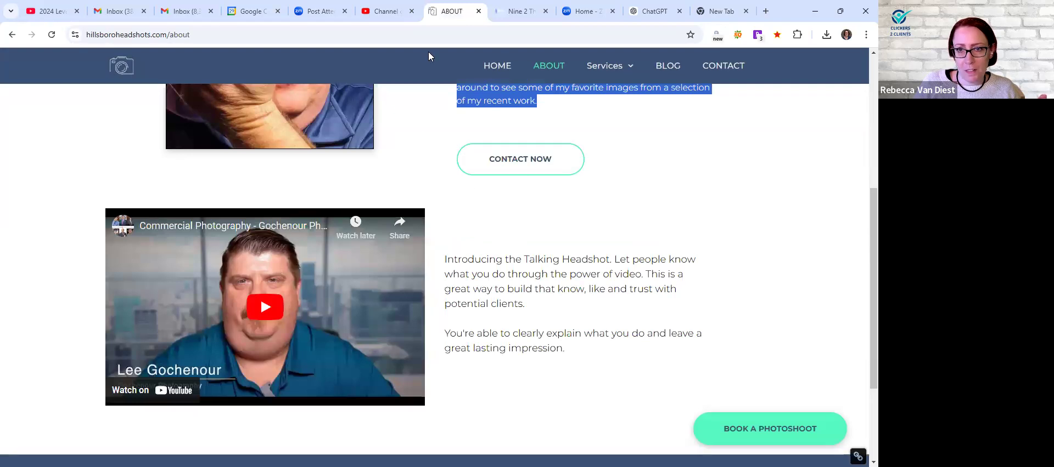
{"action": "key", "text": "ctrl+Tab"}
{"action": "scroll", "coordinate": [474, 206], "scroll_direction": "down", "scroll_amount": 2}
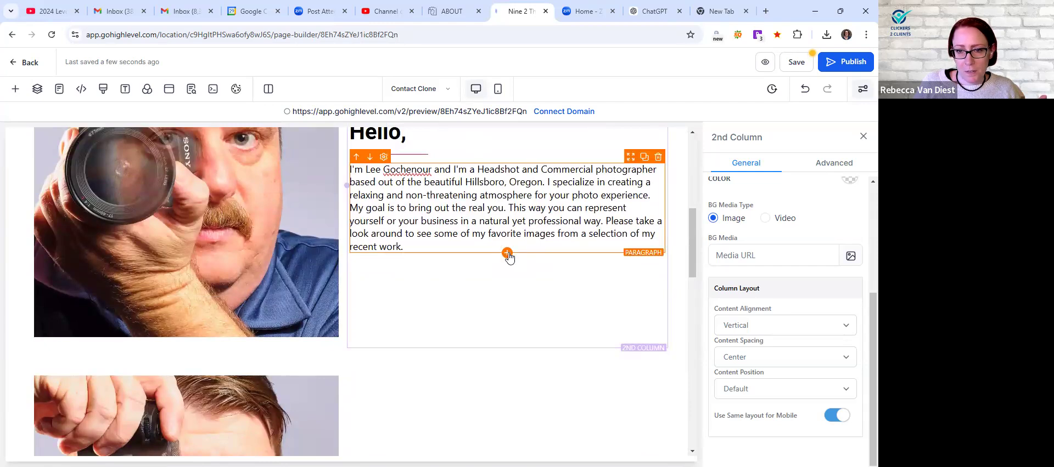
{"action": "left_click", "coordinate": [507, 254]}
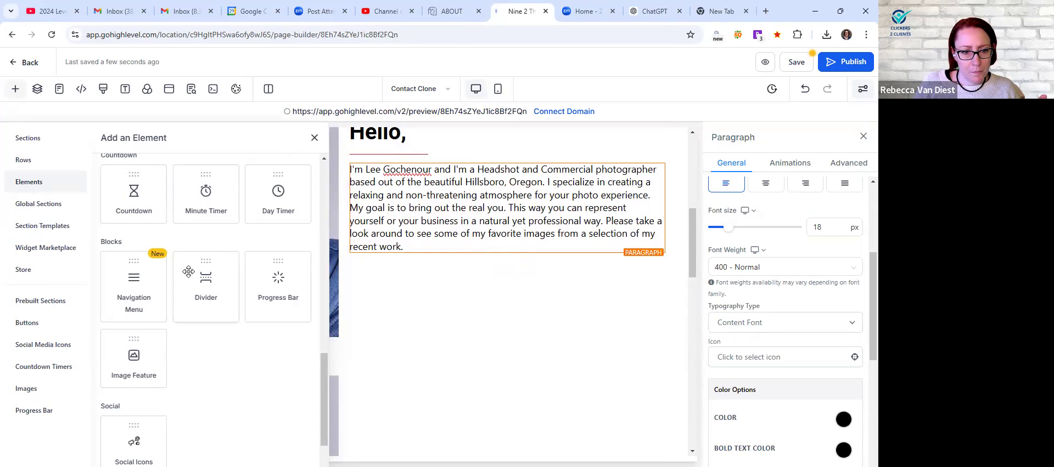
{"action": "scroll", "coordinate": [154, 297], "scroll_direction": "up", "scroll_amount": 1}
{"action": "scroll", "coordinate": [156, 296], "scroll_direction": "up", "scroll_amount": 10}
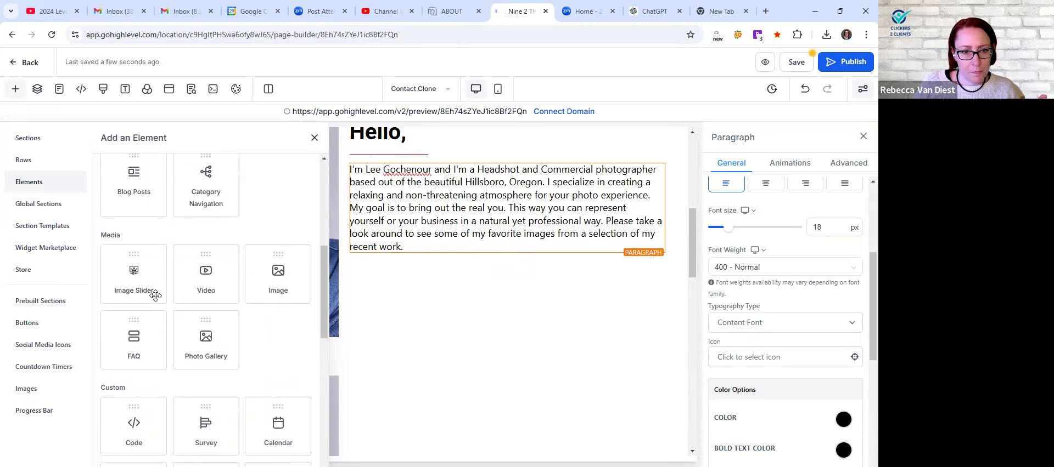
{"action": "left_click", "coordinate": [203, 167]}
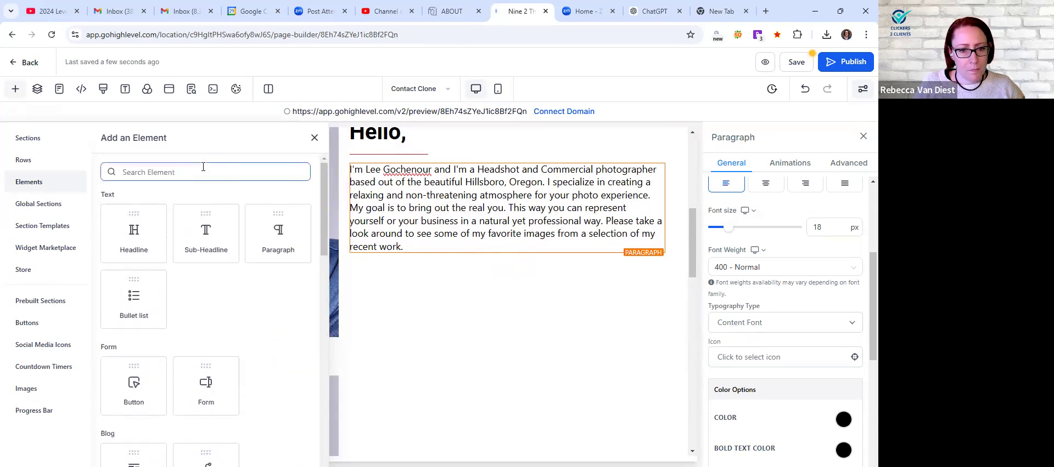
{"action": "left_click", "coordinate": [177, 172]}
{"action": "left_click_drag", "start_coordinate": [137, 374], "coordinate": [488, 336]}
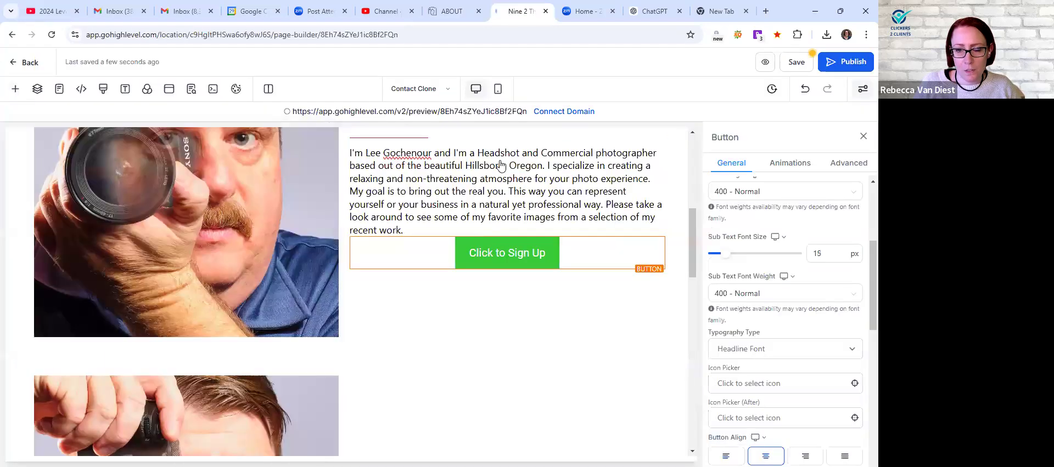
Set the new button's text to "Contact Now"
{"action": "scroll", "coordinate": [861, 282], "scroll_direction": "up", "scroll_amount": 4}
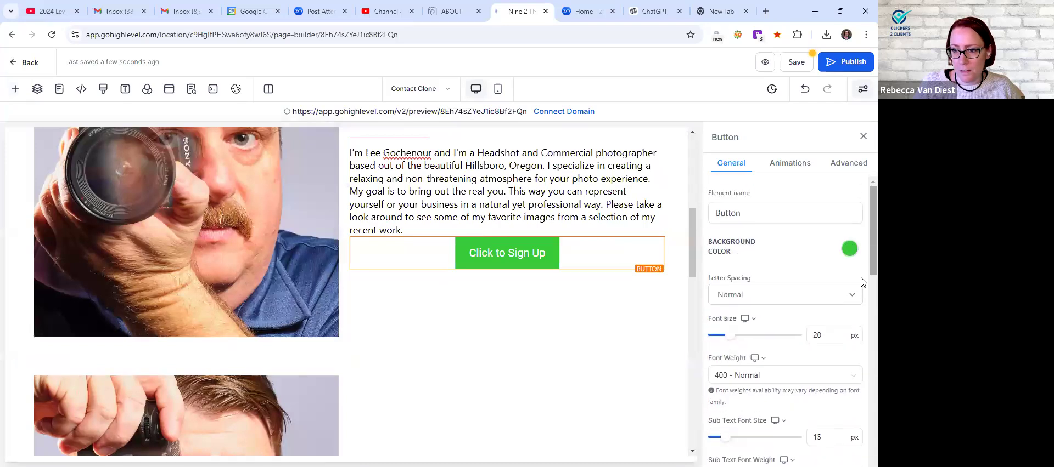
{"action": "left_click", "coordinate": [791, 209]}
{"action": "scroll", "coordinate": [793, 248], "scroll_direction": "down", "scroll_amount": 10}
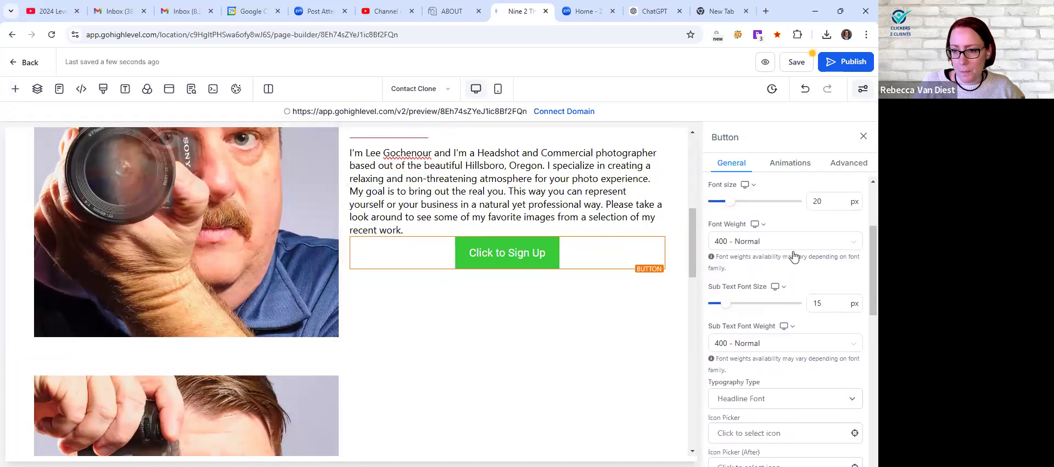
{"action": "left_click", "coordinate": [794, 301]}
{"action": "key", "text": "ctrl+a"}
{"action": "type", "text": "Co"}
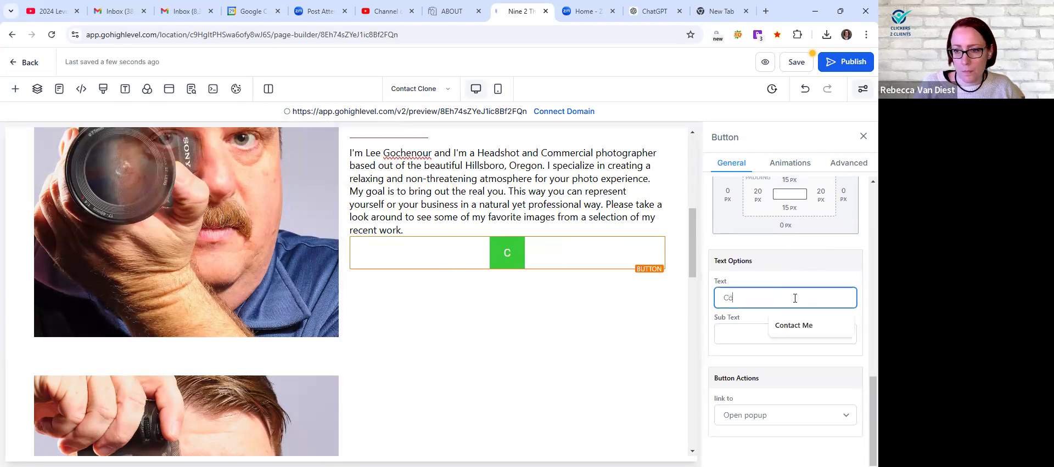
{"action": "type", "text": "ntact Now"}
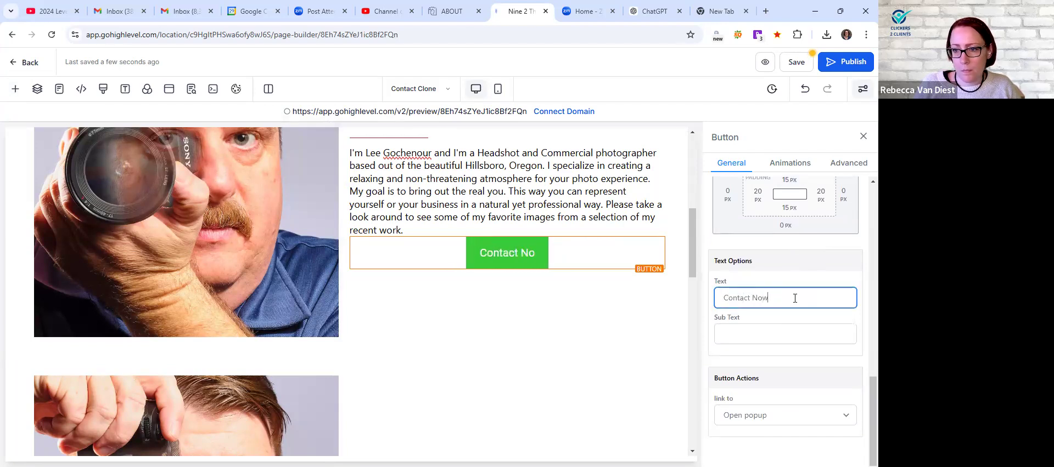
Set the Contact Now button's action to Go to Page with Contact as the website page
{"action": "left_click", "coordinate": [747, 421]}
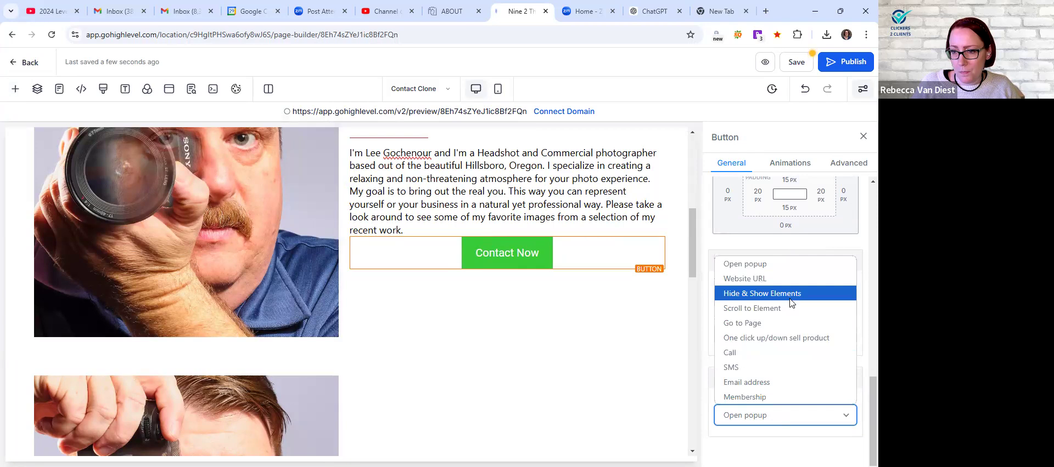
{"action": "left_click", "coordinate": [784, 323]}
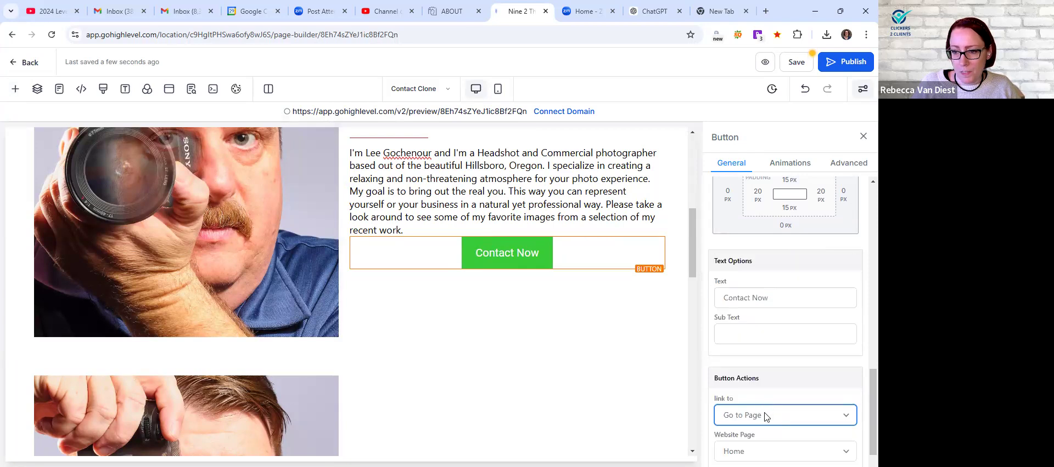
{"action": "scroll", "coordinate": [769, 417], "scroll_direction": "down", "scroll_amount": 1}
{"action": "left_click", "coordinate": [769, 417]}
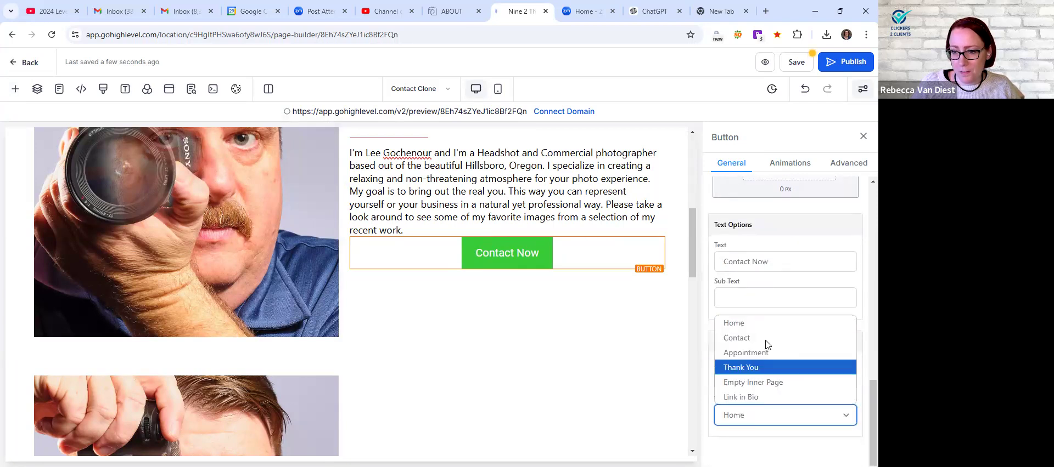
{"action": "left_click", "coordinate": [767, 340]}
Change the Contact Now button's background color to the dark red swatch
{"action": "scroll", "coordinate": [770, 277], "scroll_direction": "up", "scroll_amount": 10}
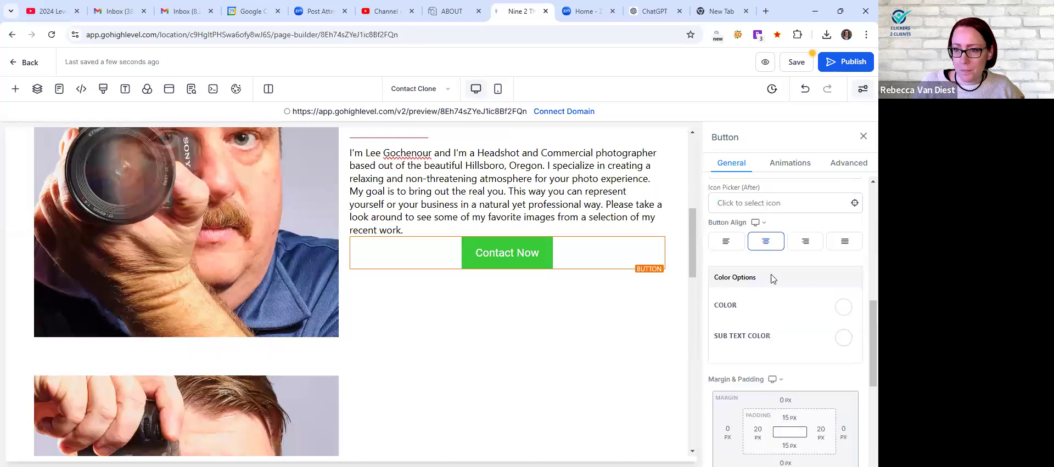
{"action": "left_click", "coordinate": [849, 252]}
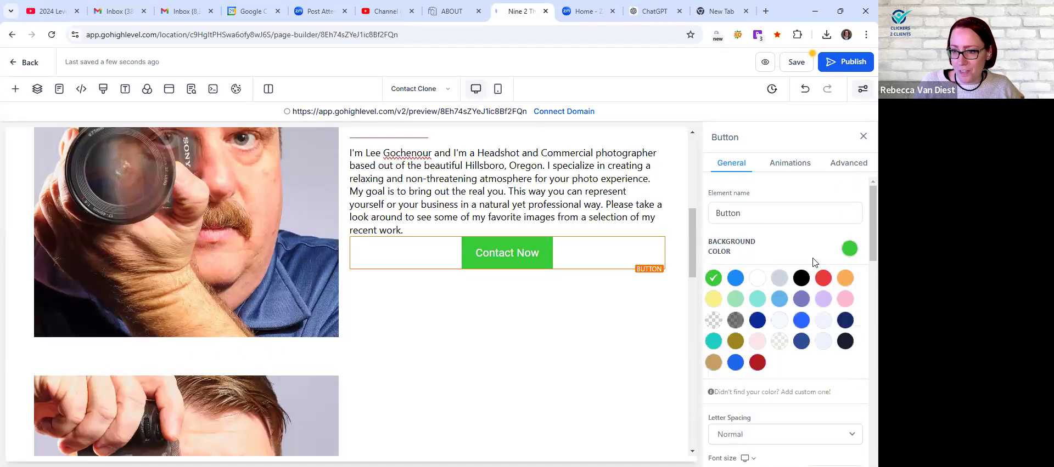
{"action": "left_click", "coordinate": [757, 364]}
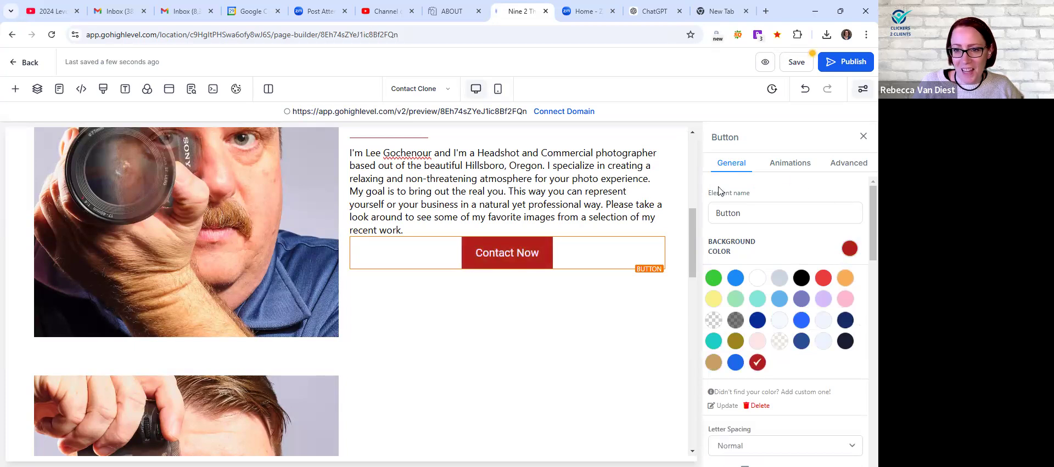
Try the Slide Up, Down, Left and Right and the Fade Up, Left and Down entrance animations on the Contact Now button
{"action": "left_click", "coordinate": [799, 165]}
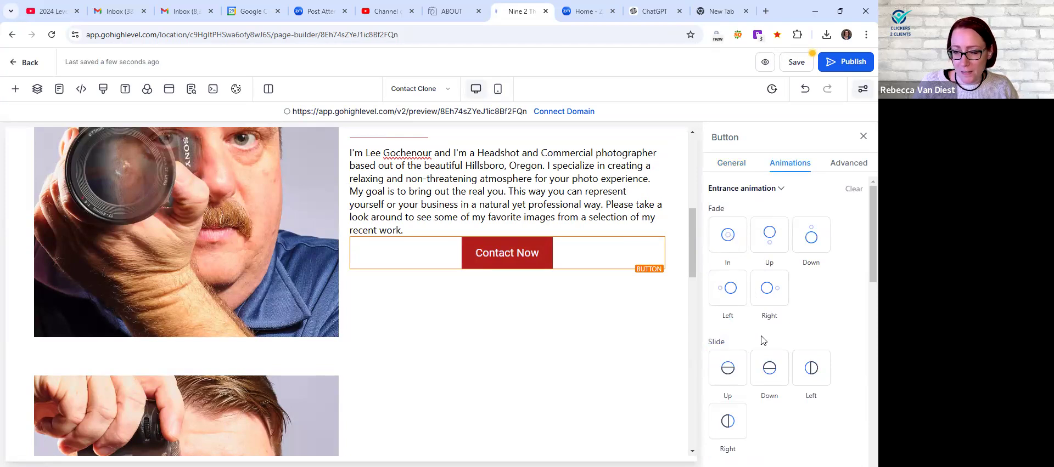
{"action": "left_click", "coordinate": [727, 367]}
{"action": "left_click", "coordinate": [762, 368]}
{"action": "left_click", "coordinate": [820, 369]}
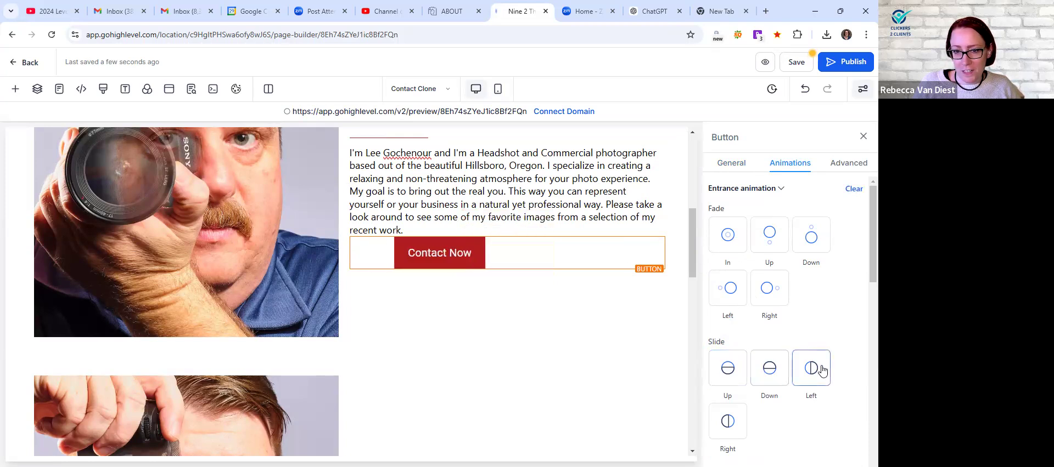
{"action": "left_click", "coordinate": [729, 421]}
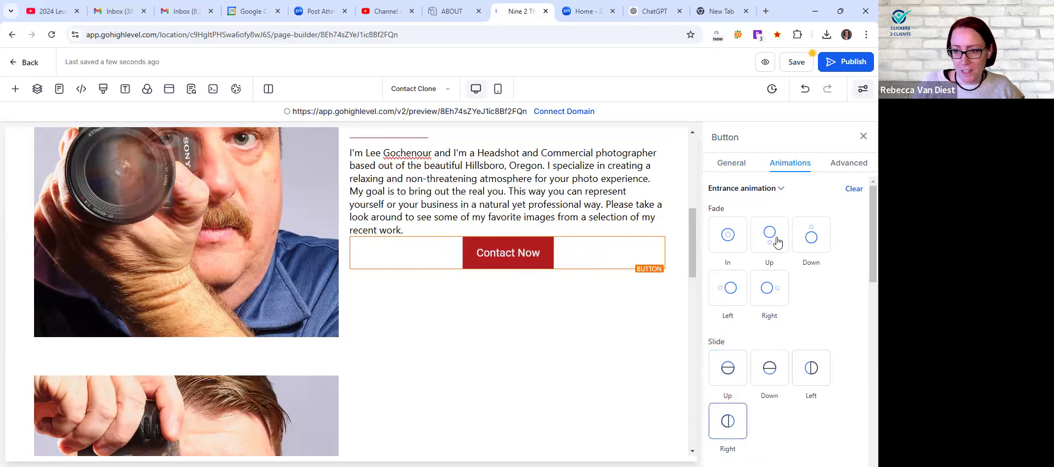
{"action": "left_click", "coordinate": [775, 240]}
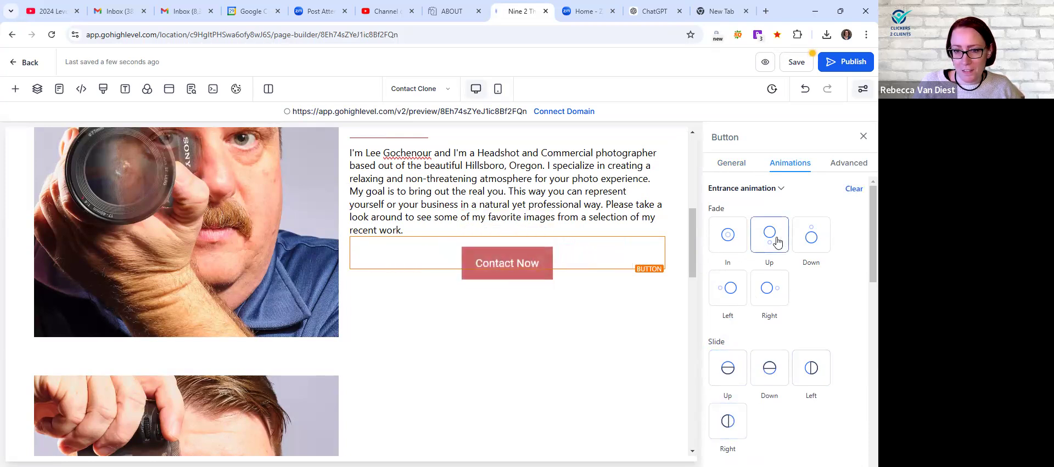
{"action": "left_click", "coordinate": [730, 286]}
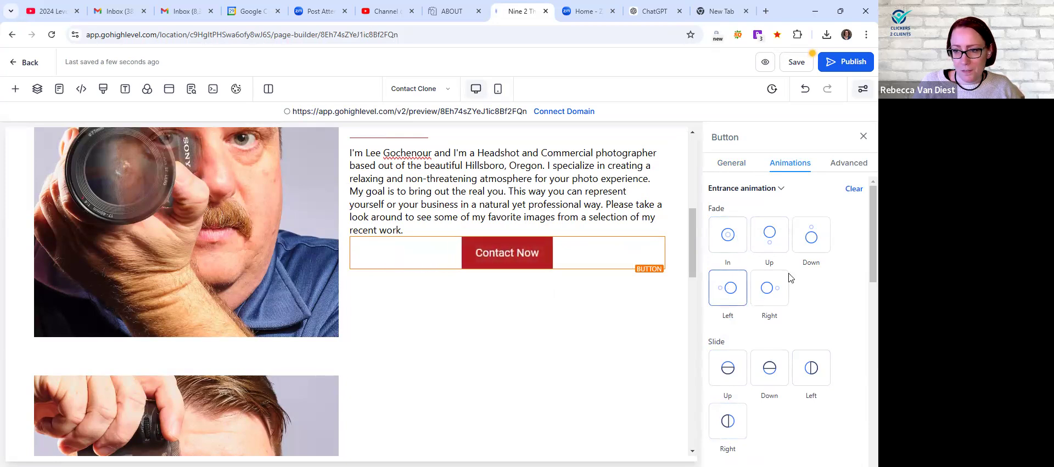
{"action": "left_click", "coordinate": [812, 239]}
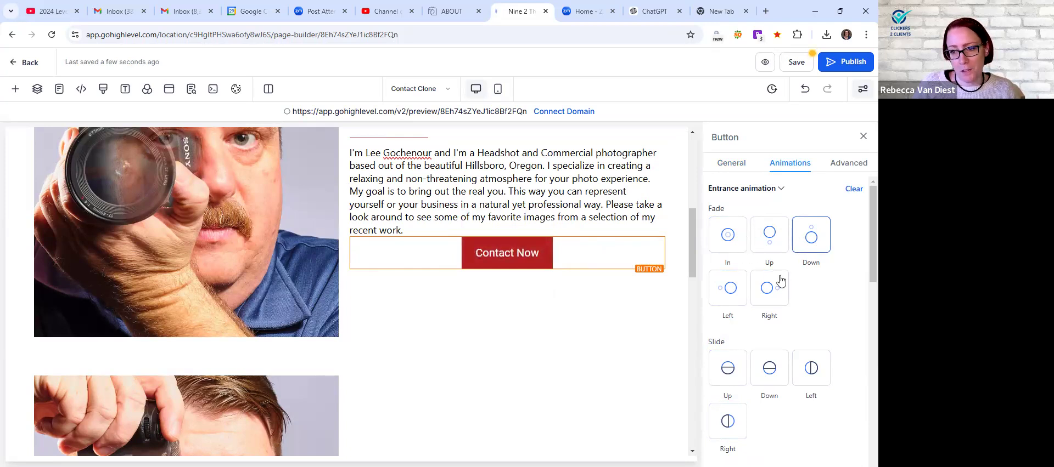
Try the Zoom In and Light speed Right entrance animations on the Contact Now button and clear the entrance animation
{"action": "scroll", "coordinate": [806, 247], "scroll_direction": "down", "scroll_amount": 5}
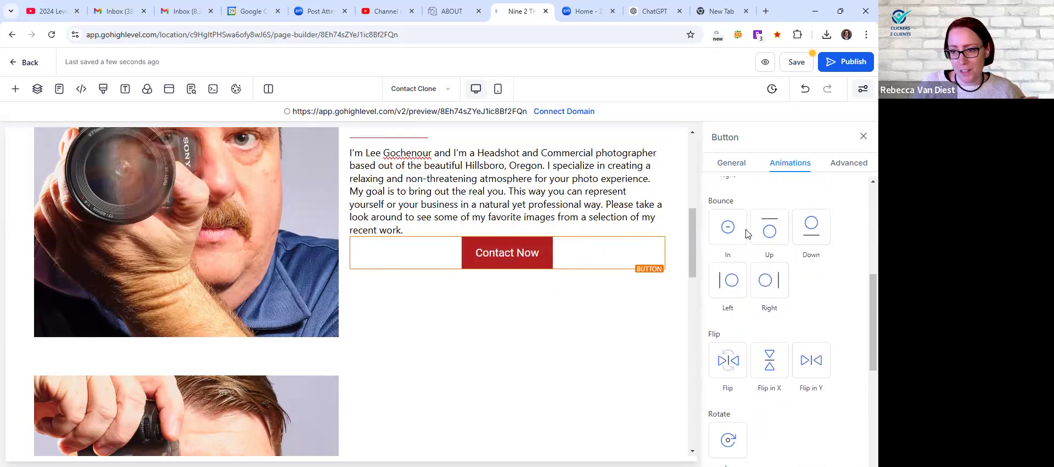
{"action": "scroll", "coordinate": [823, 275], "scroll_direction": "down", "scroll_amount": 5}
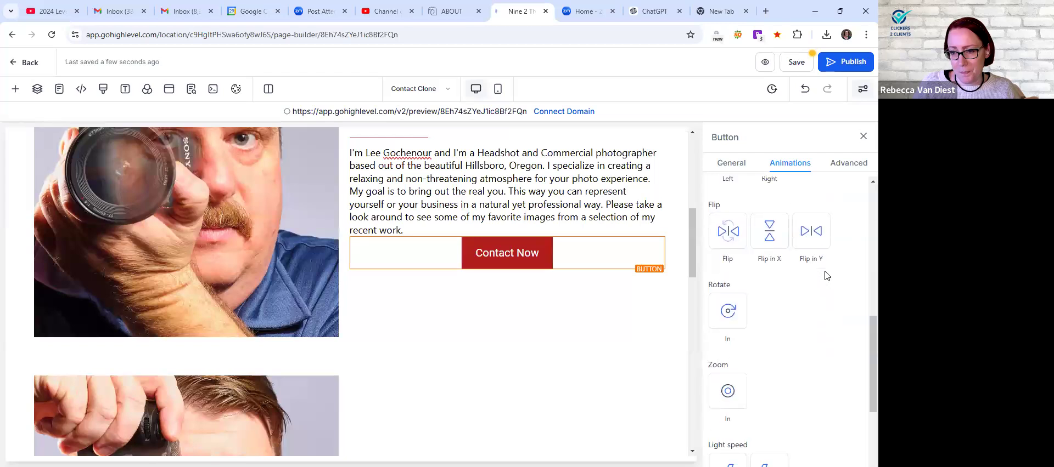
{"action": "left_click", "coordinate": [729, 251]}
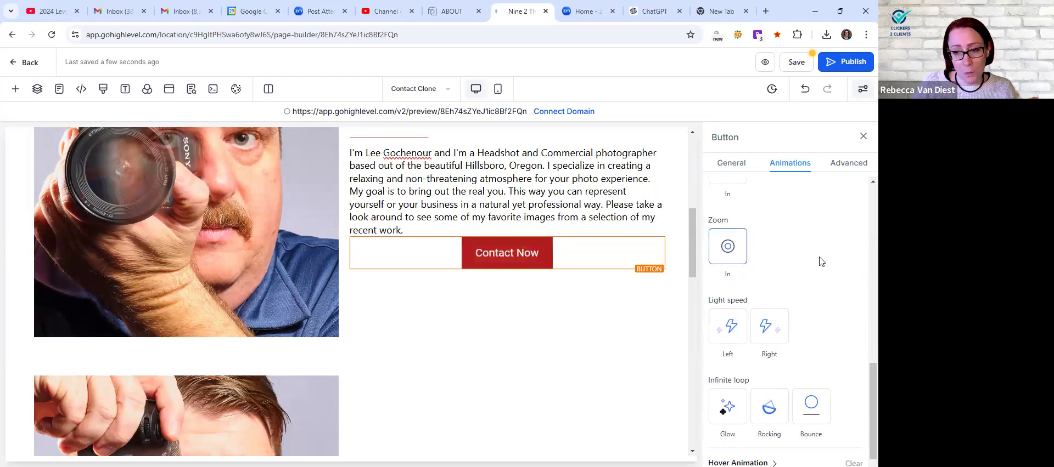
{"action": "scroll", "coordinate": [773, 310], "scroll_direction": "down", "scroll_amount": 1}
{"action": "left_click", "coordinate": [774, 313]}
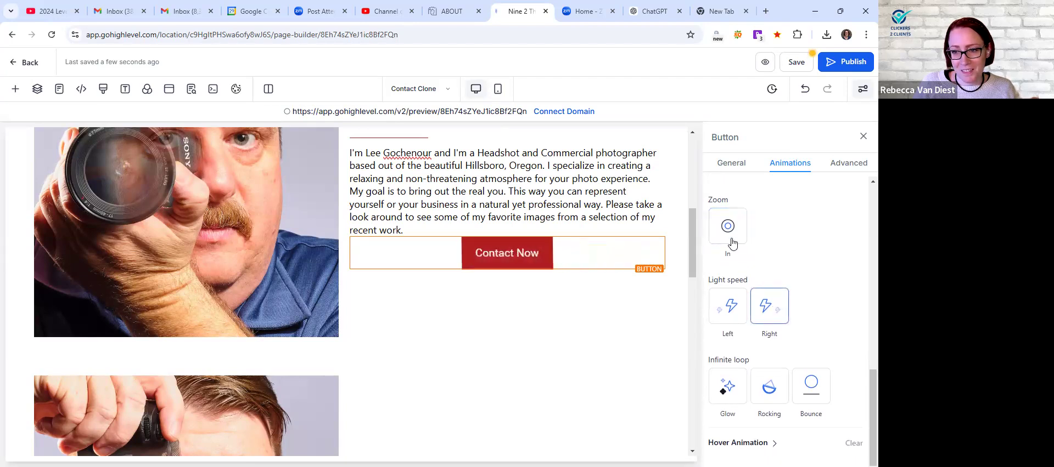
{"action": "left_click", "coordinate": [732, 233]}
{"action": "scroll", "coordinate": [831, 261], "scroll_direction": "up", "scroll_amount": 1}
{"action": "scroll", "coordinate": [831, 260], "scroll_direction": "down", "scroll_amount": 2}
{"action": "middle_click", "coordinate": [801, 287]}
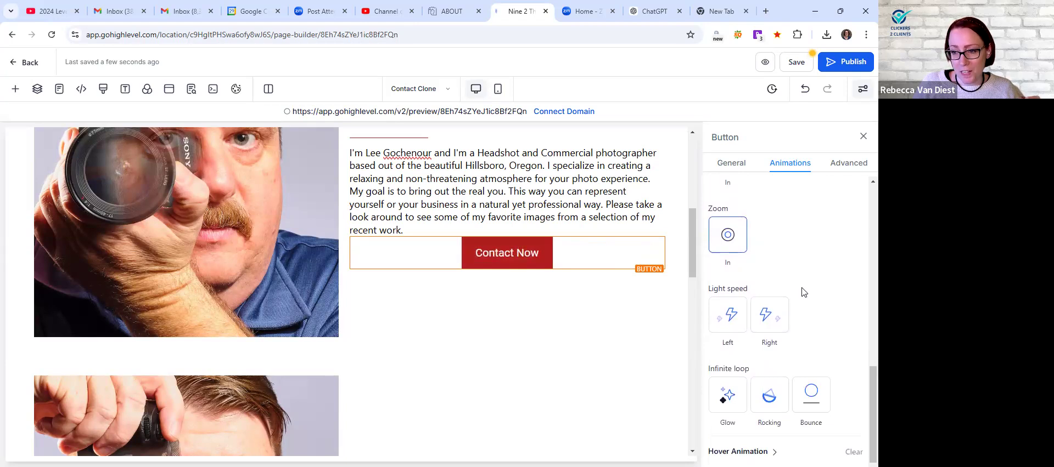
{"action": "scroll", "coordinate": [819, 253], "scroll_direction": "up", "scroll_amount": 5}
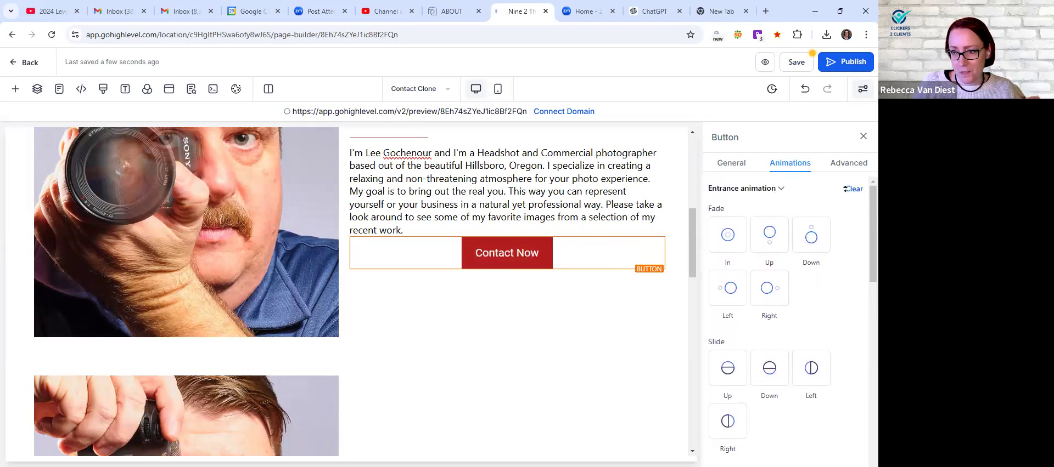
Compare the Elevate and Wobble hover animations on the Contact Now button and apply Wobble
{"action": "scroll", "coordinate": [859, 329], "scroll_direction": "down", "scroll_amount": 10}
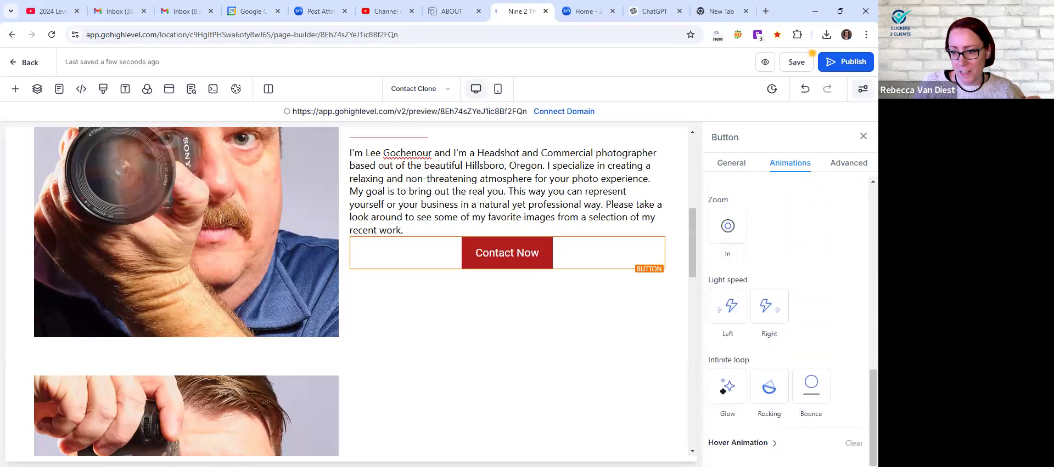
{"action": "left_click", "coordinate": [774, 444]}
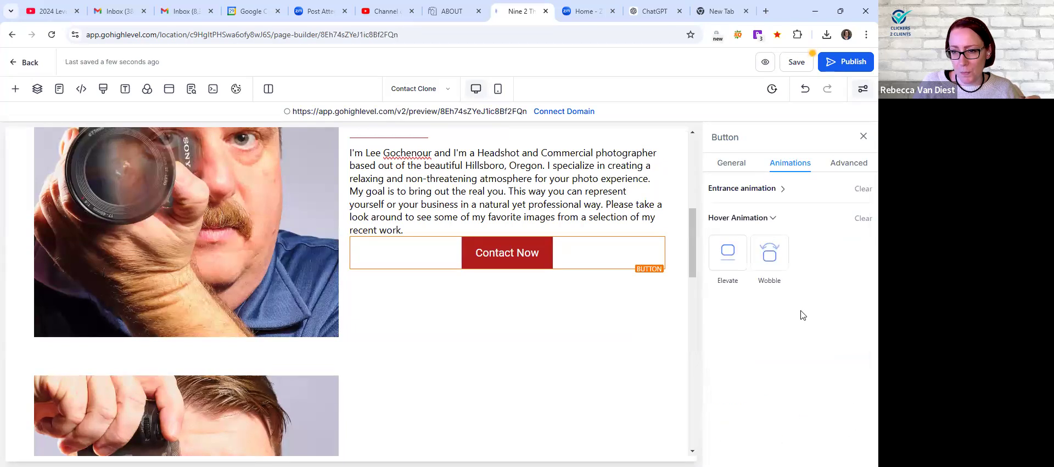
{"action": "left_click", "coordinate": [724, 255]}
{"action": "left_click", "coordinate": [768, 256]}
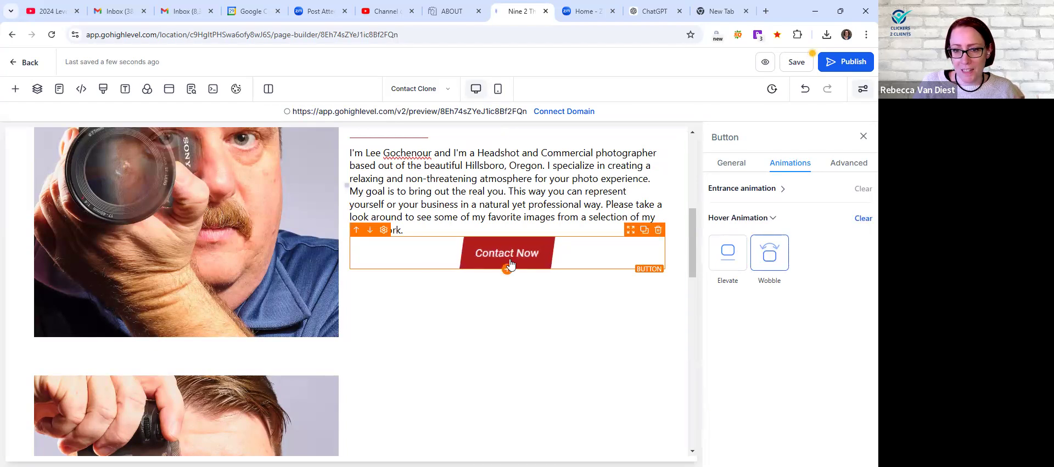
{"action": "left_click", "coordinate": [741, 248]}
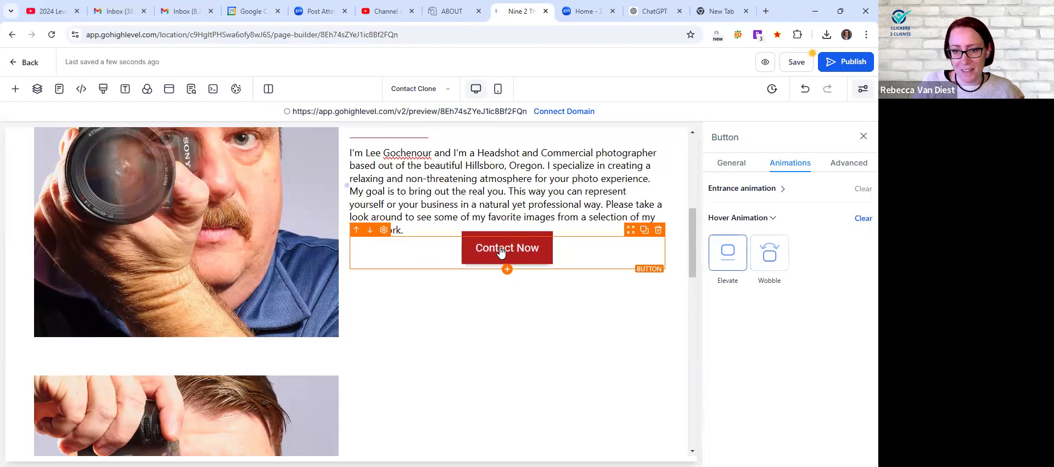
{"action": "left_click", "coordinate": [760, 258]}
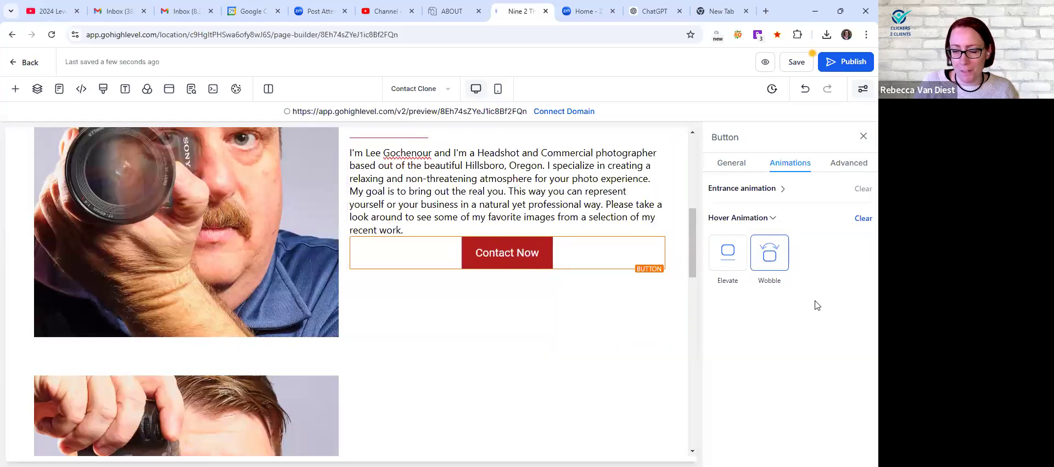
{"action": "scroll", "coordinate": [451, 351], "scroll_direction": "up", "scroll_amount": 1}
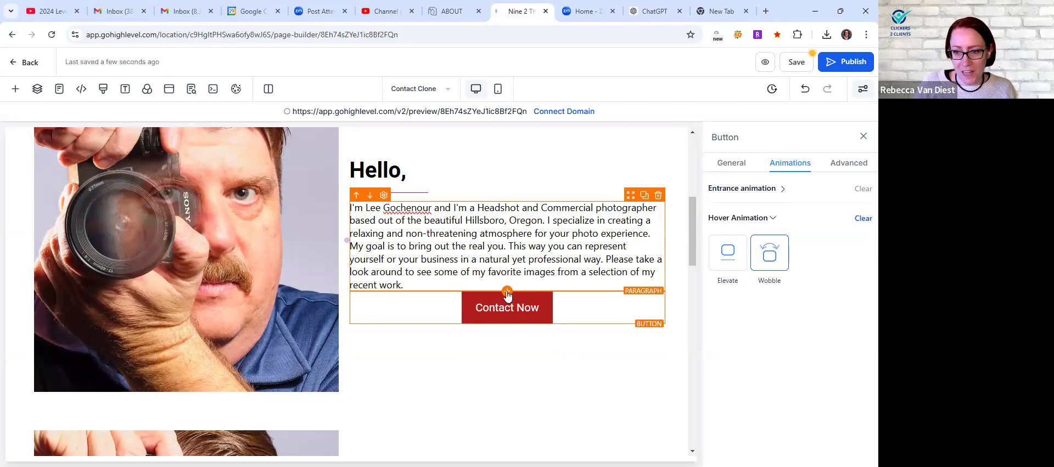
{"action": "left_click", "coordinate": [506, 291]}
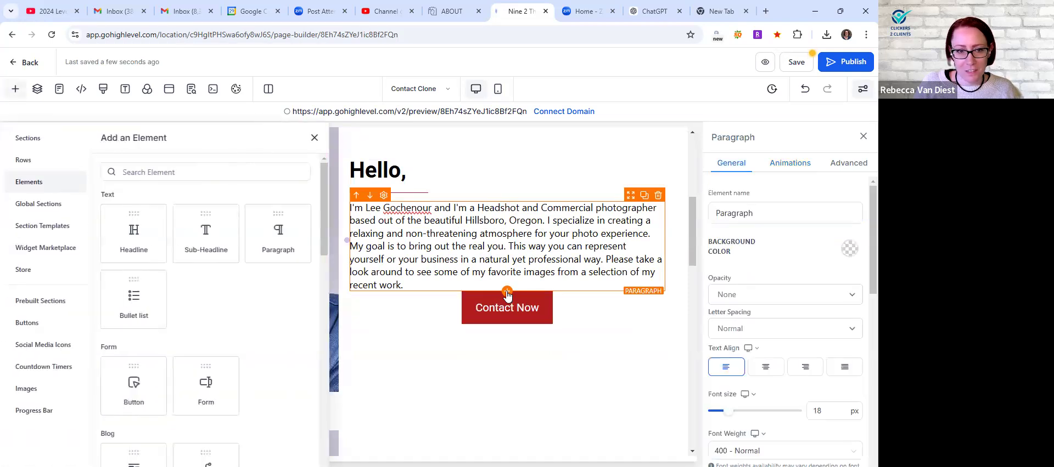
{"action": "scroll", "coordinate": [227, 300], "scroll_direction": "down", "scroll_amount": 3}
{"action": "scroll", "coordinate": [202, 277], "scroll_direction": "up", "scroll_amount": 3}
{"action": "left_click", "coordinate": [189, 172]}
{"action": "type", "text": "spac"}
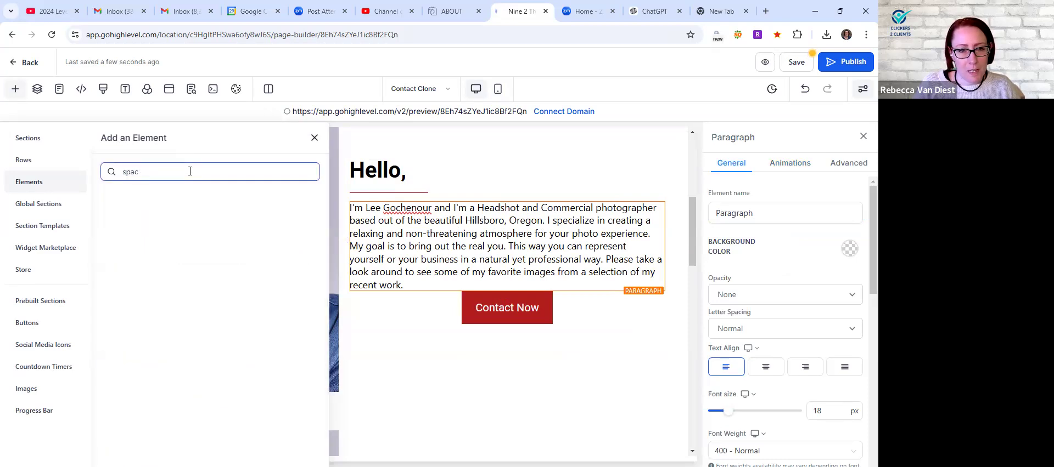
{"action": "key", "text": "BackSpace"}
{"action": "key", "text": "BackSpace"}
{"action": "key", "text": "BackSpace"}
{"action": "key", "text": "BackSpace"}
{"action": "left_click", "coordinate": [315, 141]}
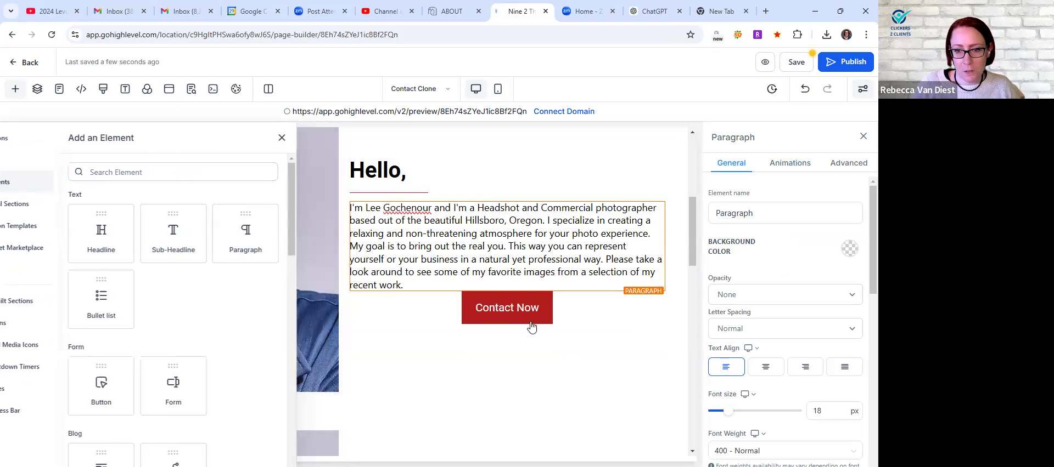
Set the Contact Now button's top margin to 80 px to separate it from the bio paragraph
{"action": "left_click", "coordinate": [505, 316]}
{"action": "scroll", "coordinate": [789, 322], "scroll_direction": "down", "scroll_amount": 10}
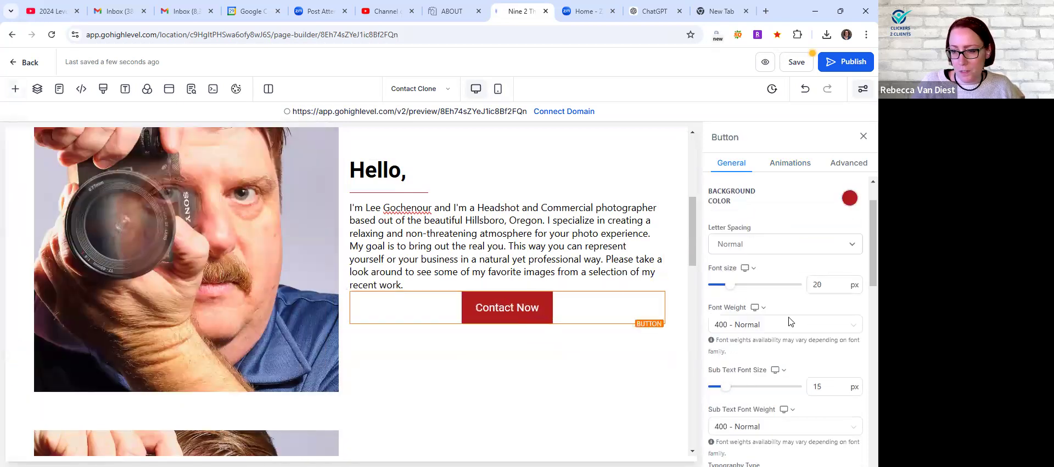
{"action": "scroll", "coordinate": [790, 274], "scroll_direction": "down", "scroll_amount": 3}
{"action": "scroll", "coordinate": [768, 228], "scroll_direction": "up", "scroll_amount": 2}
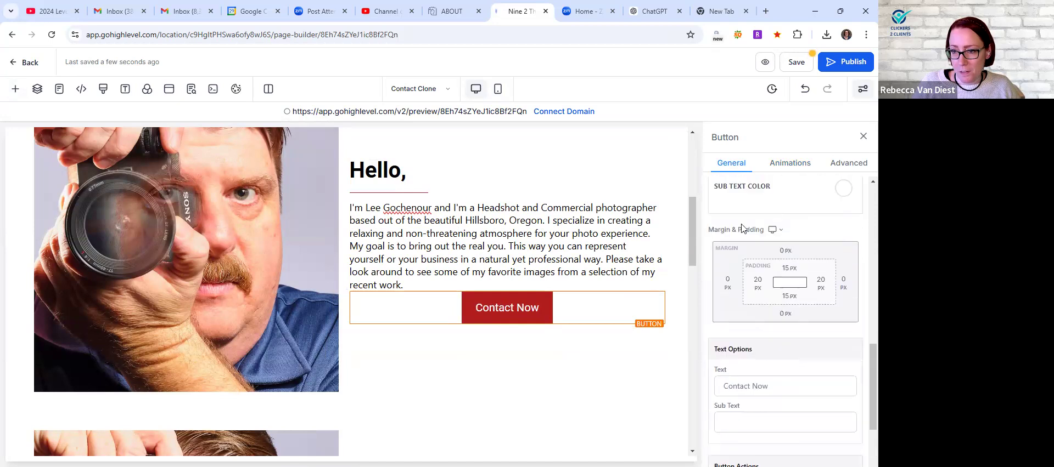
{"action": "left_click", "coordinate": [782, 252]}
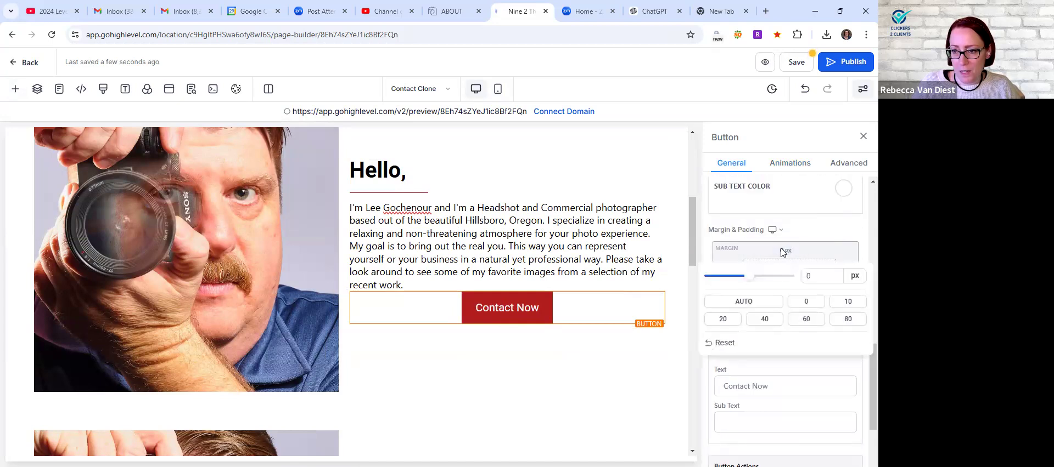
{"action": "left_click", "coordinate": [841, 320]}
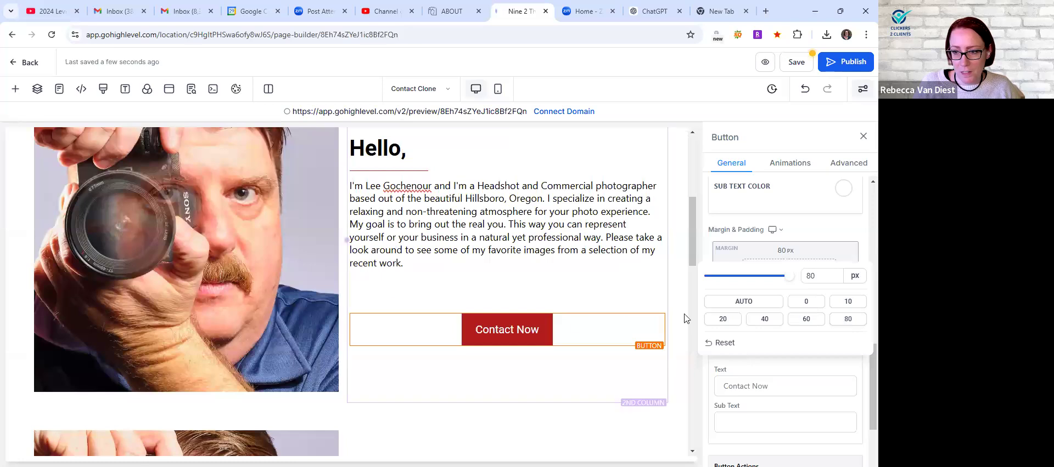
{"action": "left_click", "coordinate": [799, 236]}
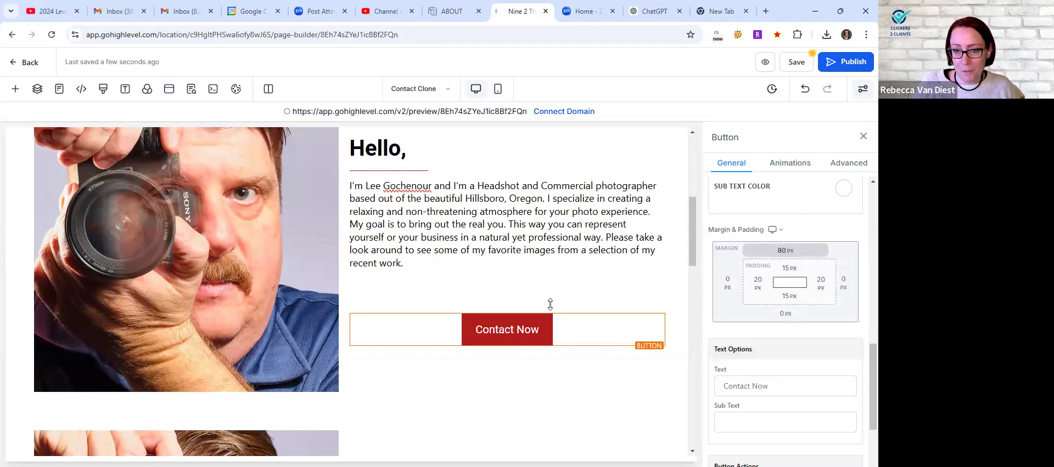
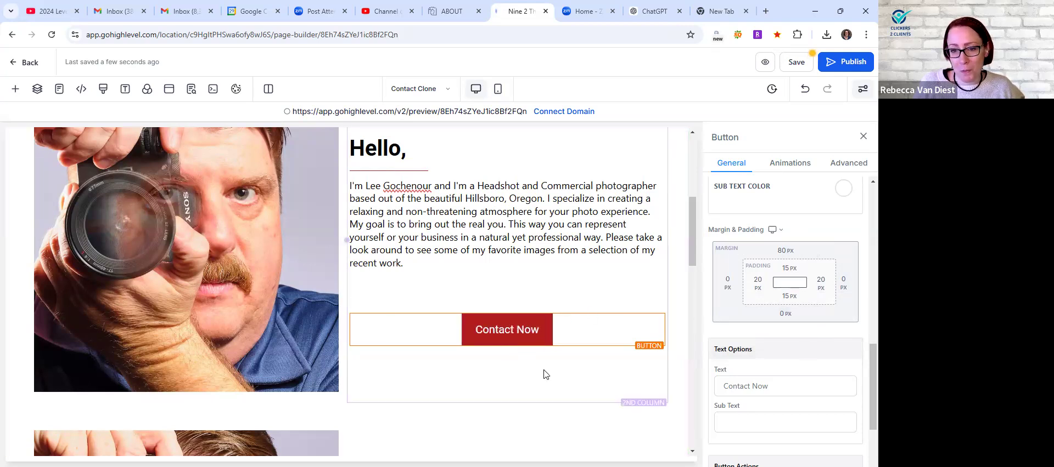
Switch to the Hillsboro Headshots About page and copy both paragraphs introducing the Talking Headshot
{"action": "scroll", "coordinate": [501, 420], "scroll_direction": "down", "scroll_amount": 5}
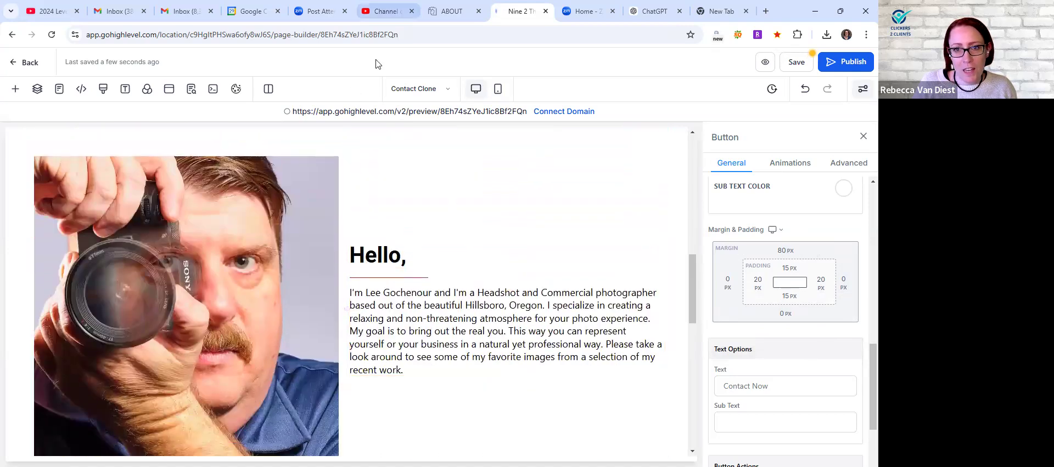
{"action": "left_click", "coordinate": [452, 11]}
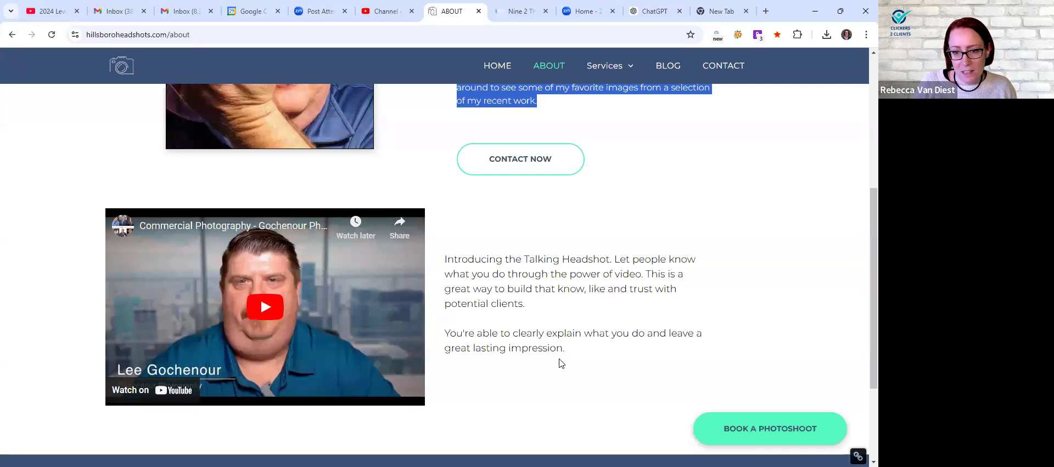
{"action": "left_click_drag", "start_coordinate": [567, 351], "coordinate": [442, 267]}
{"action": "key", "text": "ctrl+c"}
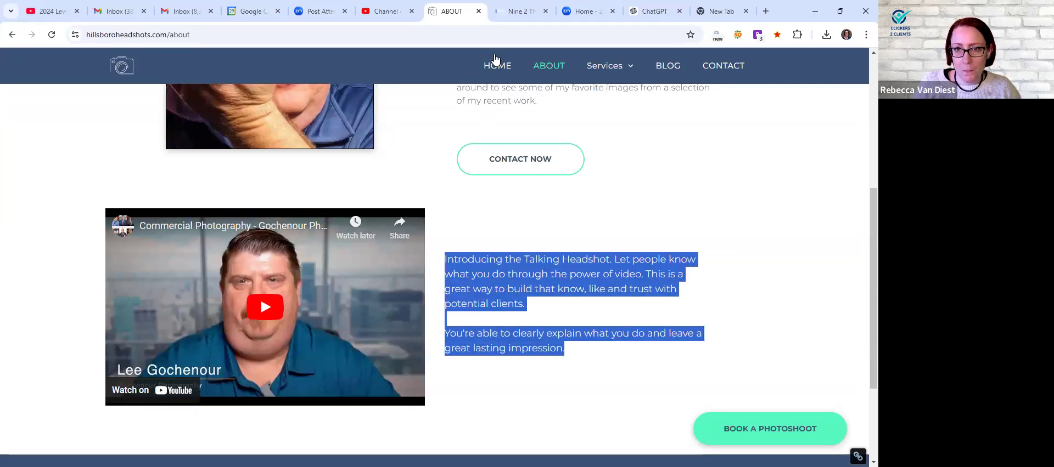
Back in the page builder, replace the bio paragraph in the second photo section with the copied Talking Headshot text
{"action": "key", "text": "ctrl+Tab"}
{"action": "scroll", "coordinate": [482, 271], "scroll_direction": "down", "scroll_amount": 9}
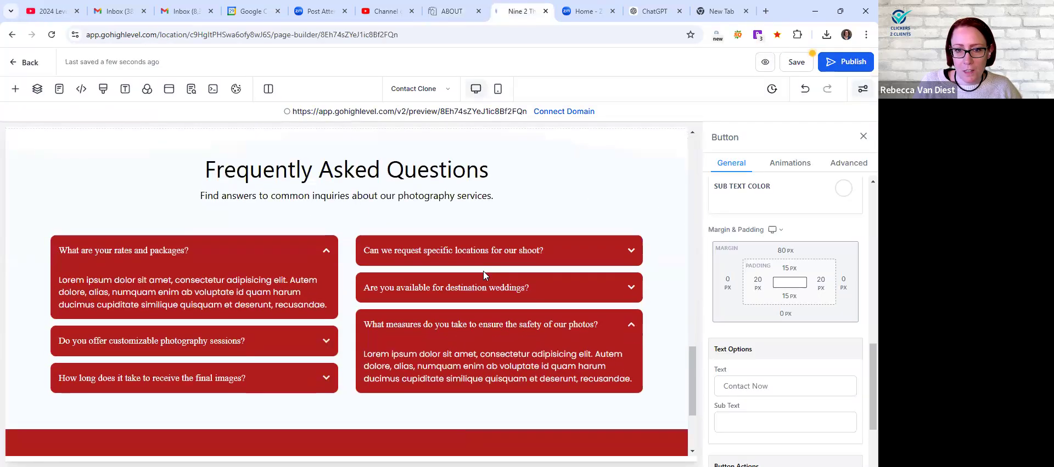
{"action": "scroll", "coordinate": [483, 272], "scroll_direction": "up", "scroll_amount": 14}
{"action": "scroll", "coordinate": [483, 278], "scroll_direction": "up", "scroll_amount": 4}
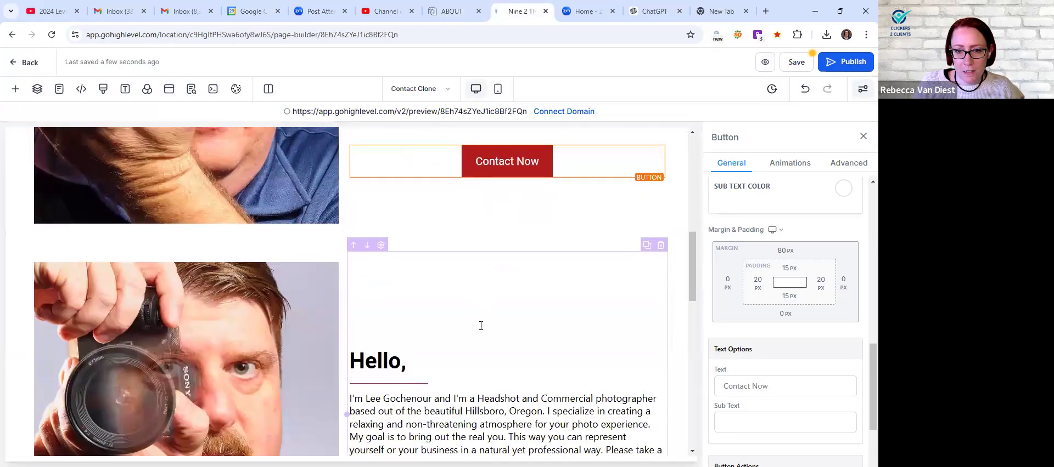
{"action": "scroll", "coordinate": [481, 301], "scroll_direction": "down", "scroll_amount": 2}
{"action": "triple_click", "coordinate": [484, 336]}
{"action": "key", "text": "ctrl+v"}
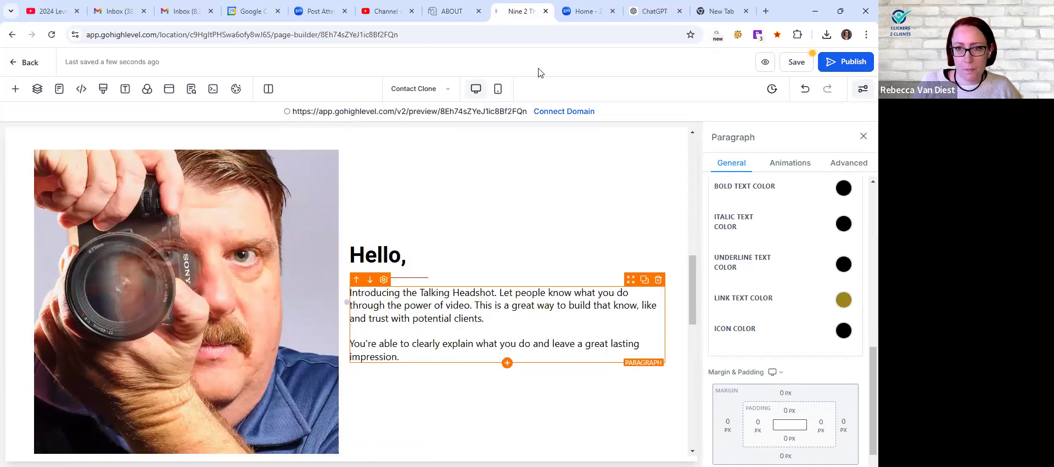
Open the share options of the YouTube video on the Hillsboro Headshots About page and copy its link address
{"action": "left_click", "coordinate": [584, 11]}
{"action": "left_click", "coordinate": [454, 11]}
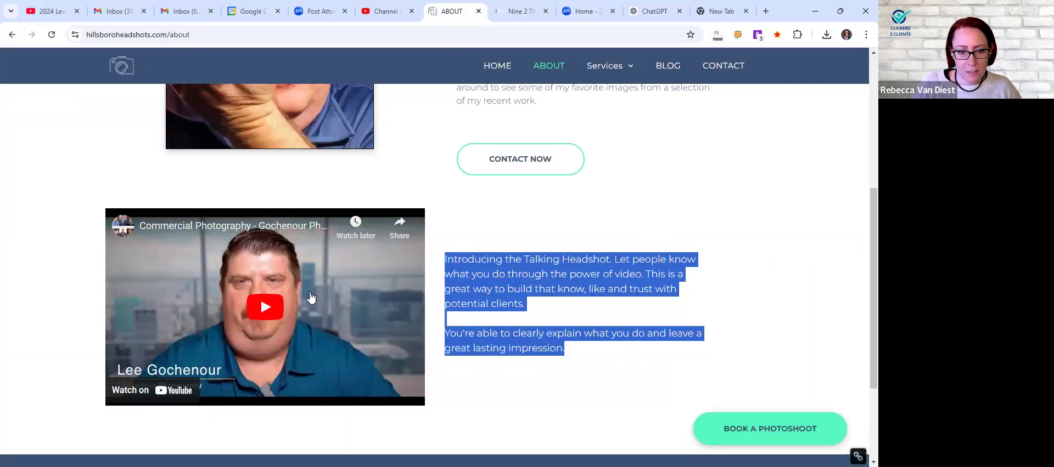
{"action": "left_click", "coordinate": [399, 225]}
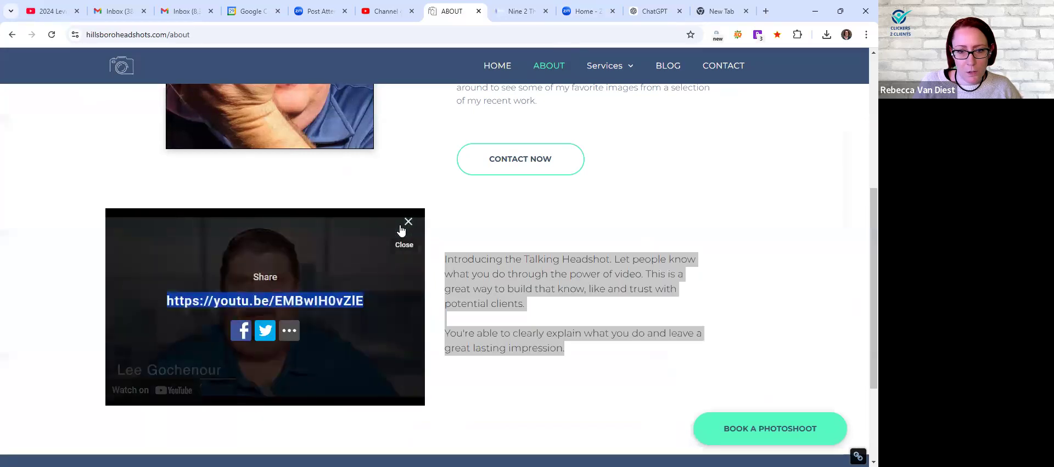
{"action": "left_click", "coordinate": [287, 326]}
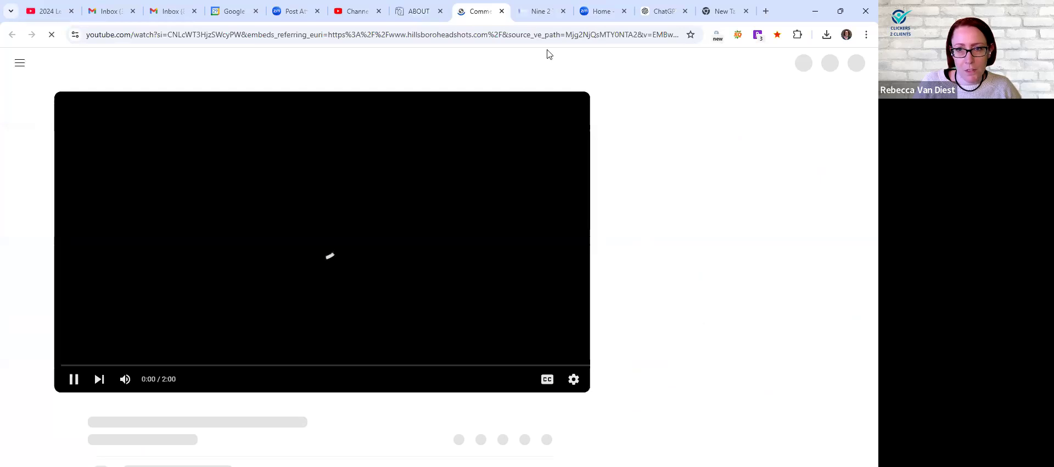
{"action": "key", "text": "ctrl+w"}
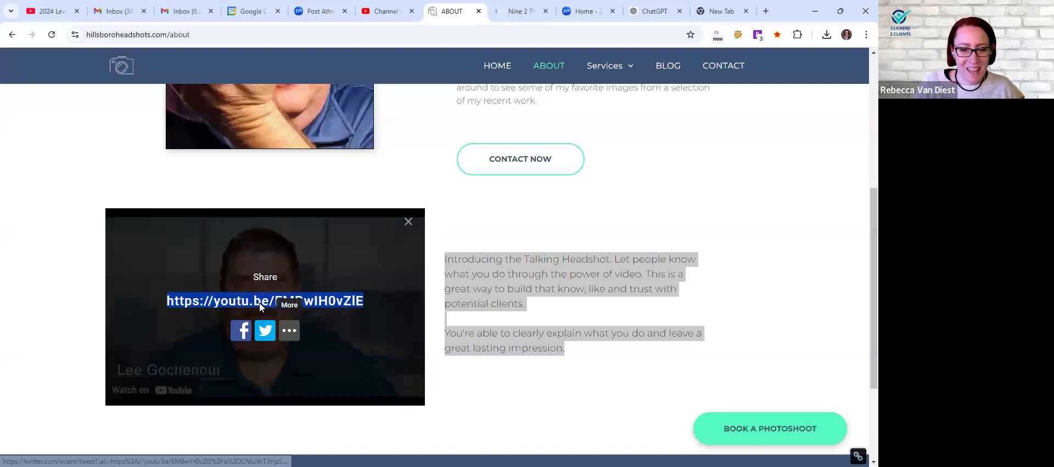
{"action": "right_click", "coordinate": [306, 303]}
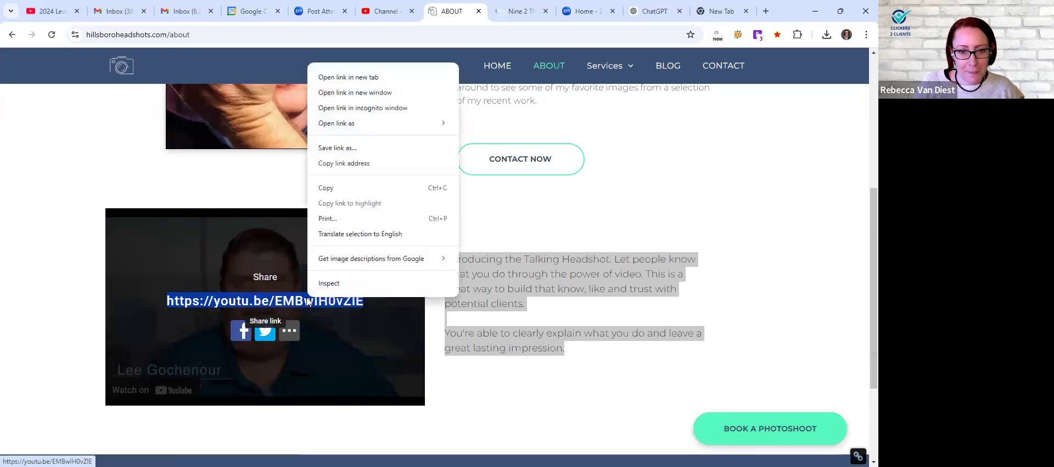
{"action": "left_click", "coordinate": [357, 164]}
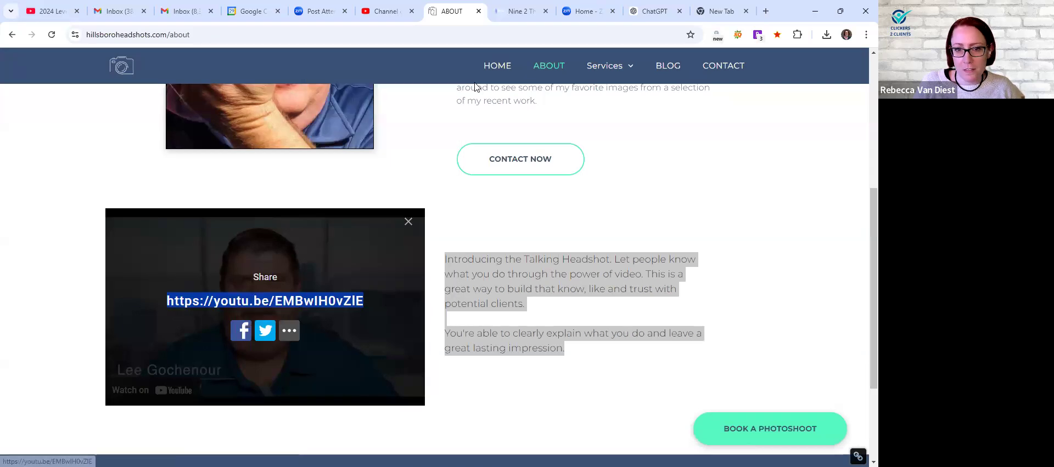
Return to the page builder and delete the photo beside the Talking Headshot text
{"action": "key", "text": "ctrl+Tab"}
{"action": "left_click", "coordinate": [198, 294]}
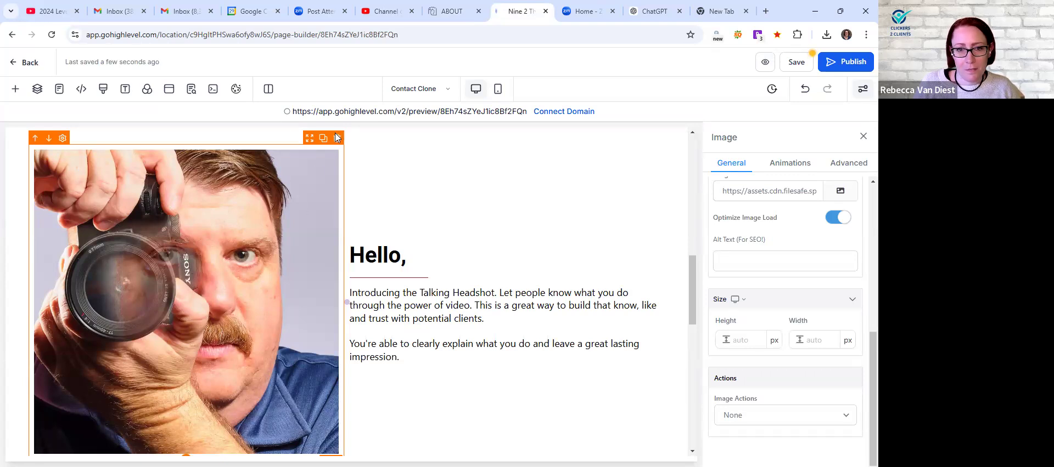
{"action": "key", "text": "Delete"}
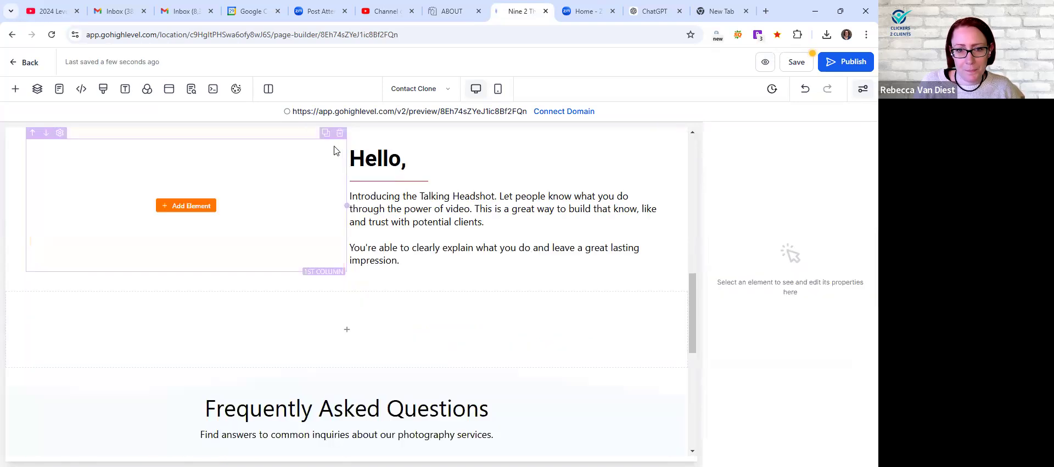
Search the elements for "video" and add a Video element to the empty first column beside the Talking Headshot text
{"action": "left_click", "coordinate": [187, 206]}
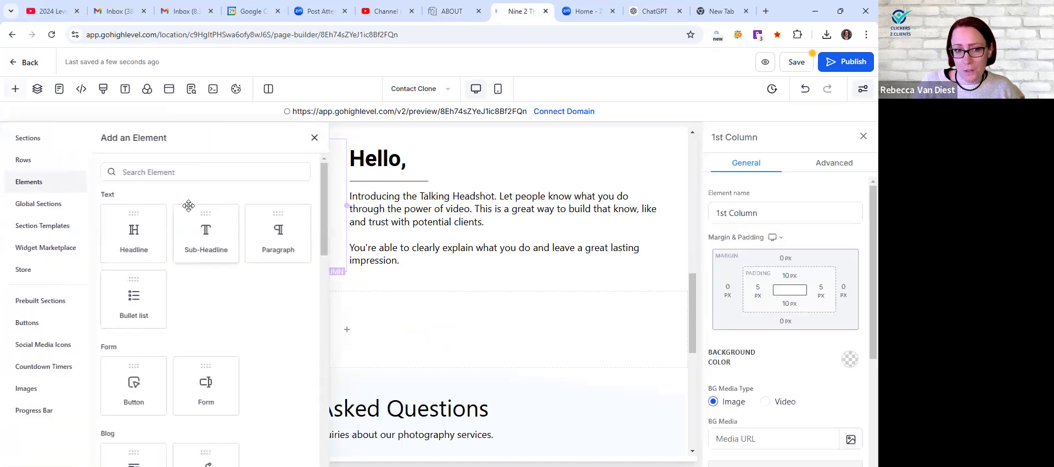
{"action": "left_click", "coordinate": [184, 170]}
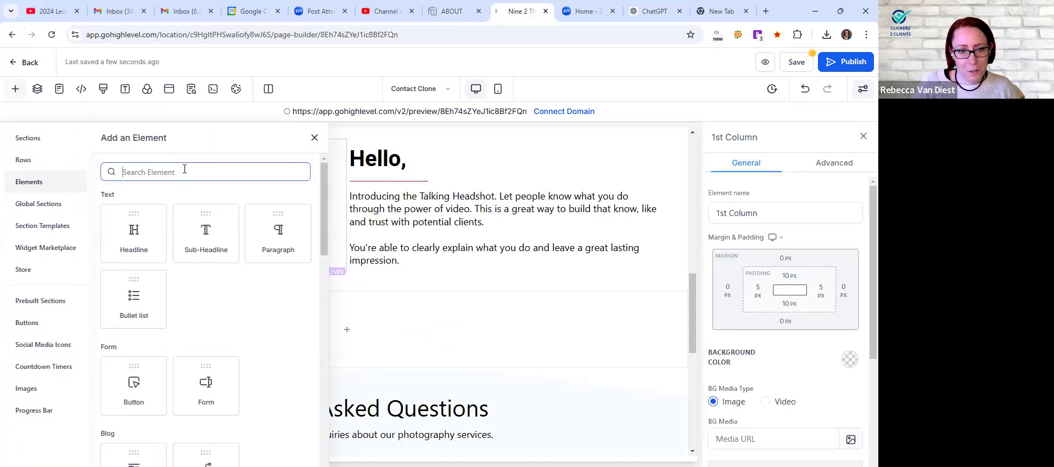
{"action": "type", "text": "high"}
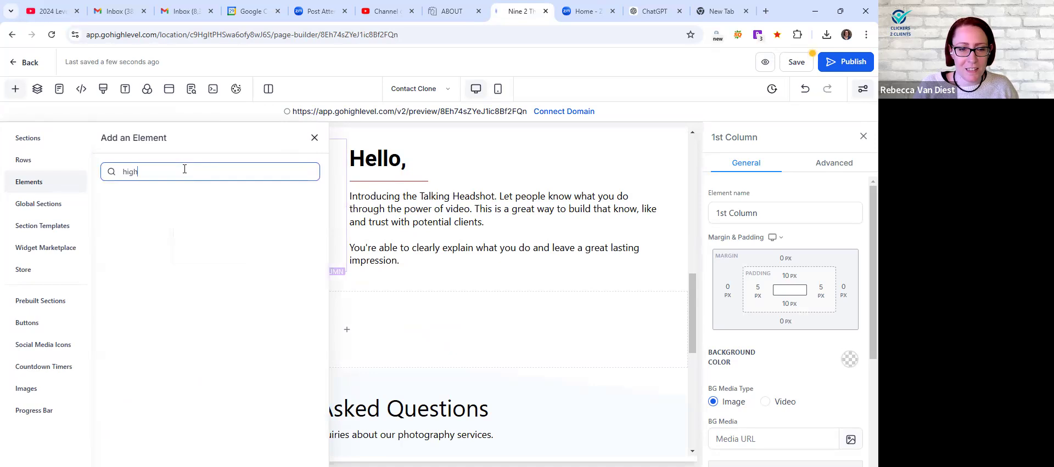
{"action": "key", "text": "BackSpace"}
{"action": "key", "text": "BackSpace"}
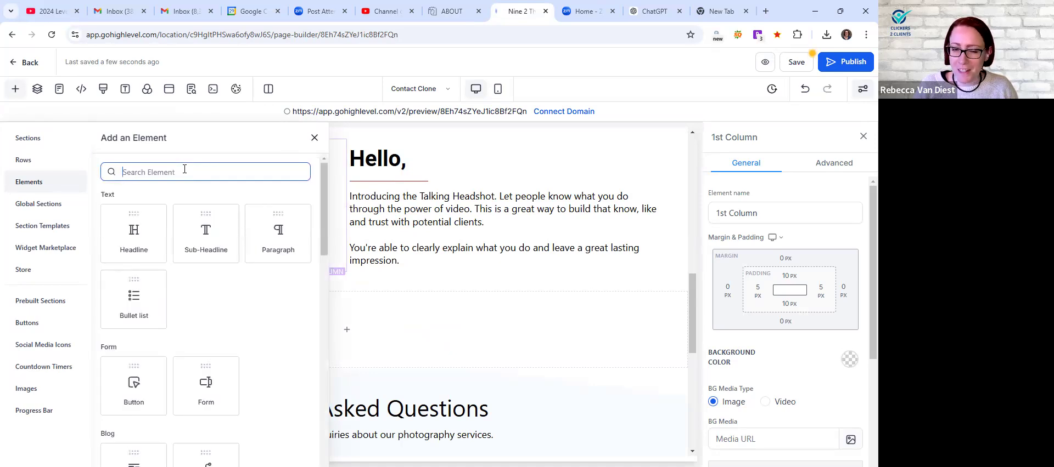
{"action": "type", "text": "video"}
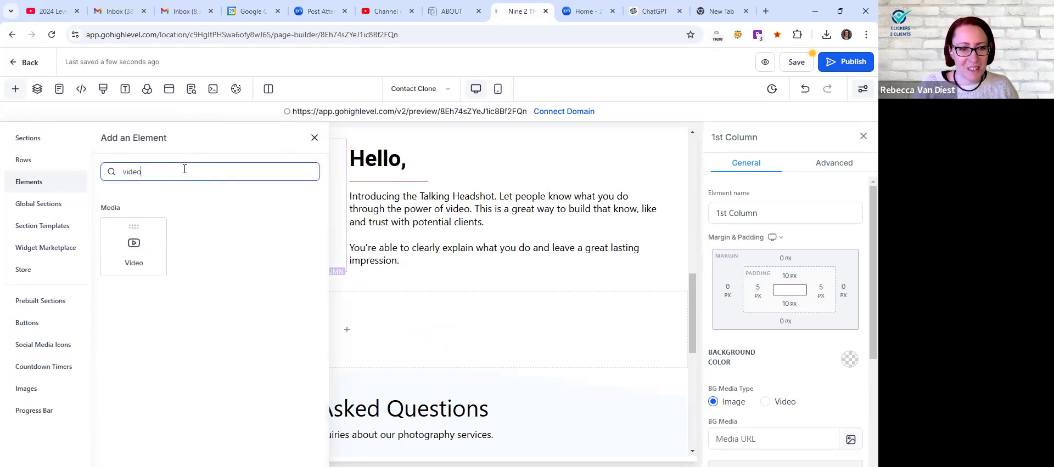
{"action": "left_click_drag", "start_coordinate": [156, 244], "coordinate": [278, 234]}
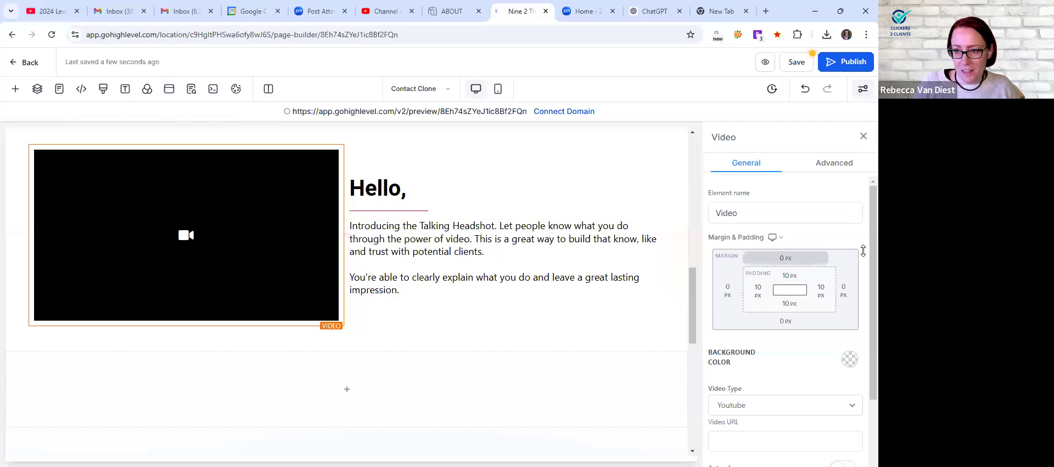
{"action": "scroll", "coordinate": [831, 260], "scroll_direction": "down", "scroll_amount": 2}
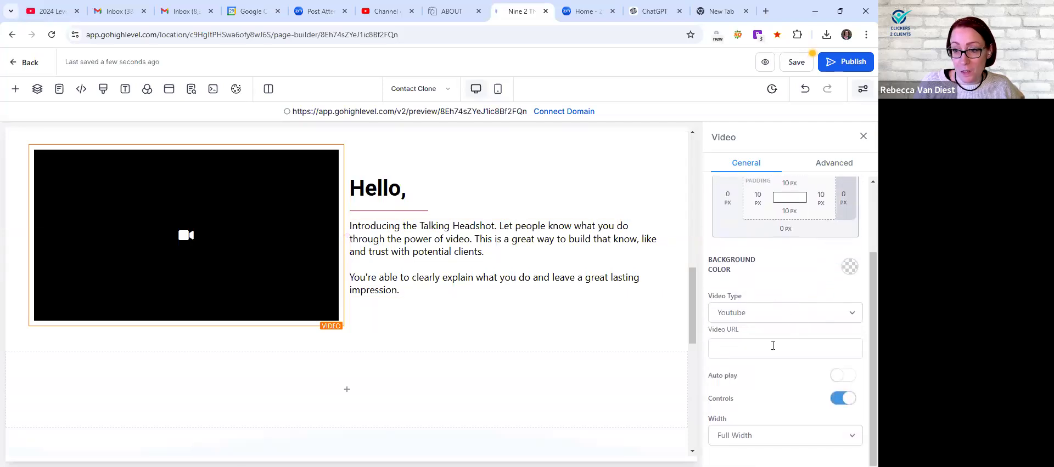
{"action": "left_click", "coordinate": [773, 347]}
{"action": "type", "text": "https://youtu.be/EMBwIH0vZIE"}
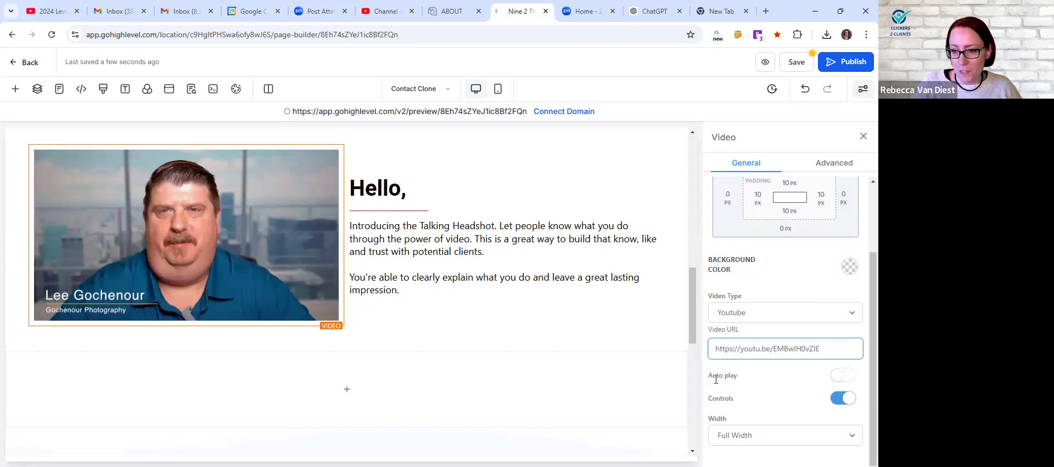
Turn on auto play for the video, leave its width at Full Width, and save the page
{"action": "left_click", "coordinate": [843, 376]}
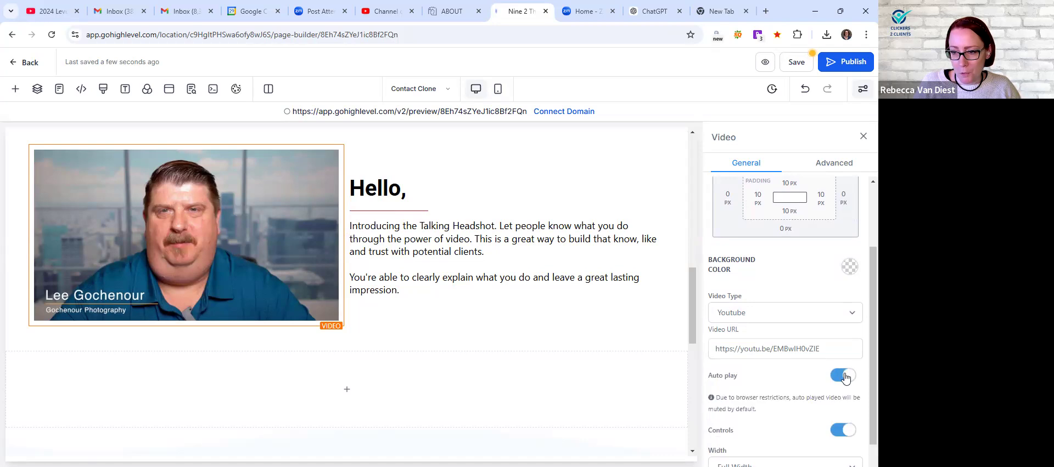
{"action": "scroll", "coordinate": [804, 381], "scroll_direction": "down", "scroll_amount": 1}
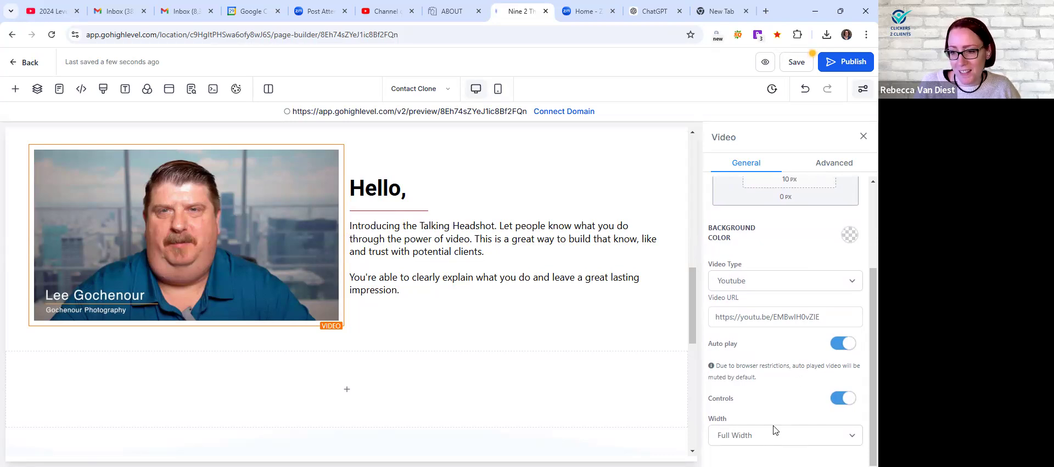
{"action": "left_click", "coordinate": [742, 436]}
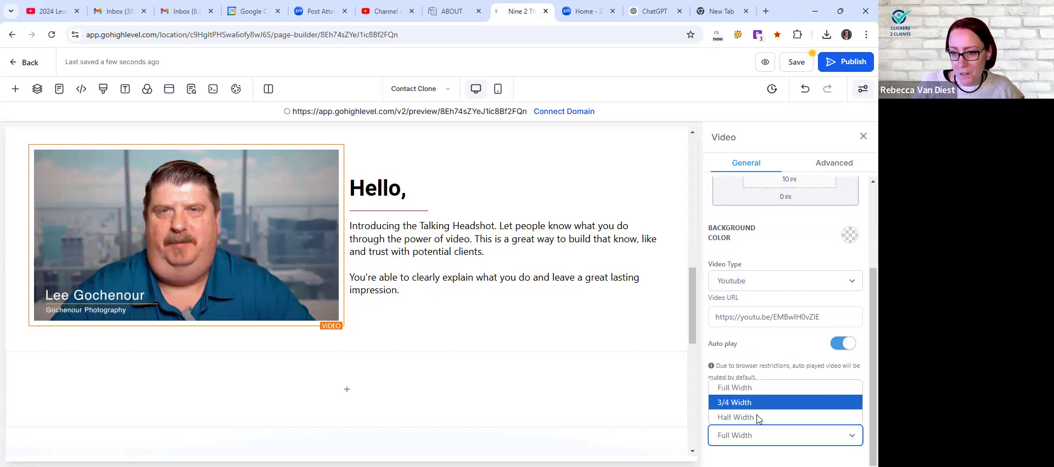
{"action": "left_click", "coordinate": [756, 414]}
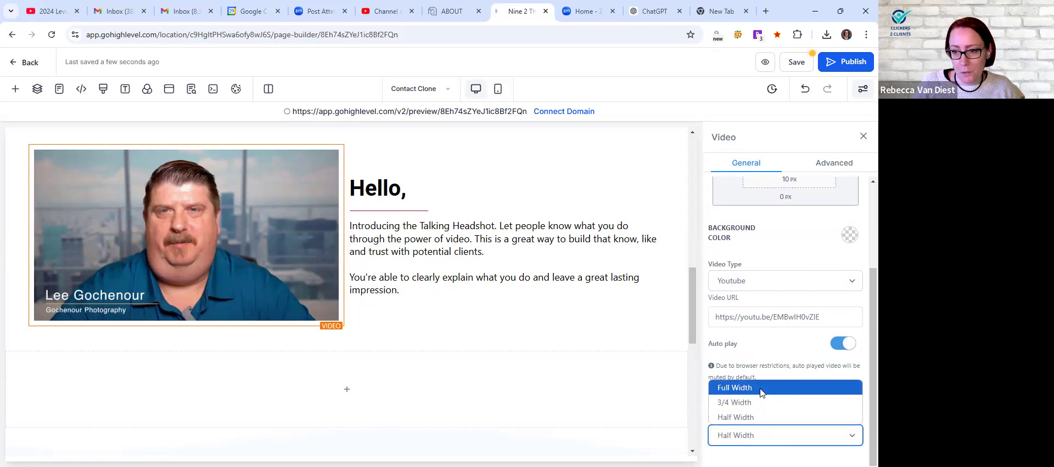
{"action": "left_click", "coordinate": [760, 388]}
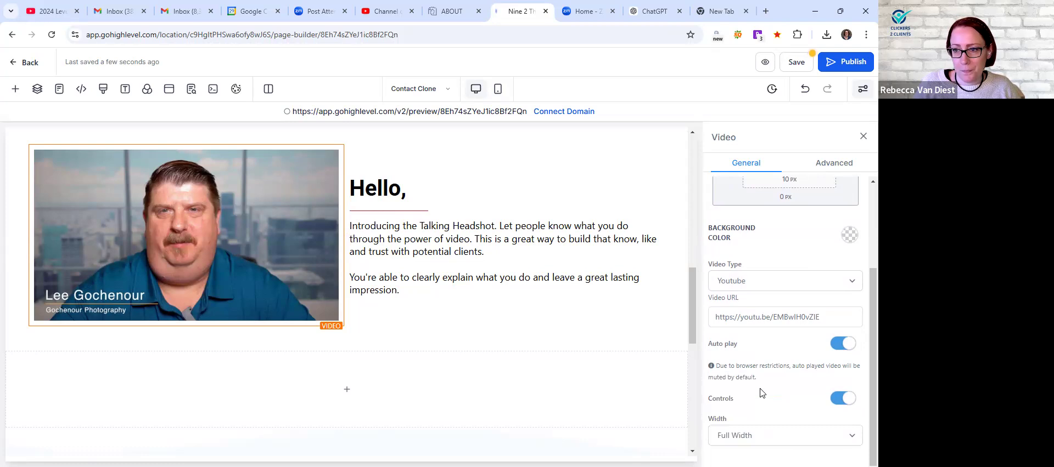
{"action": "left_click", "coordinate": [797, 61]}
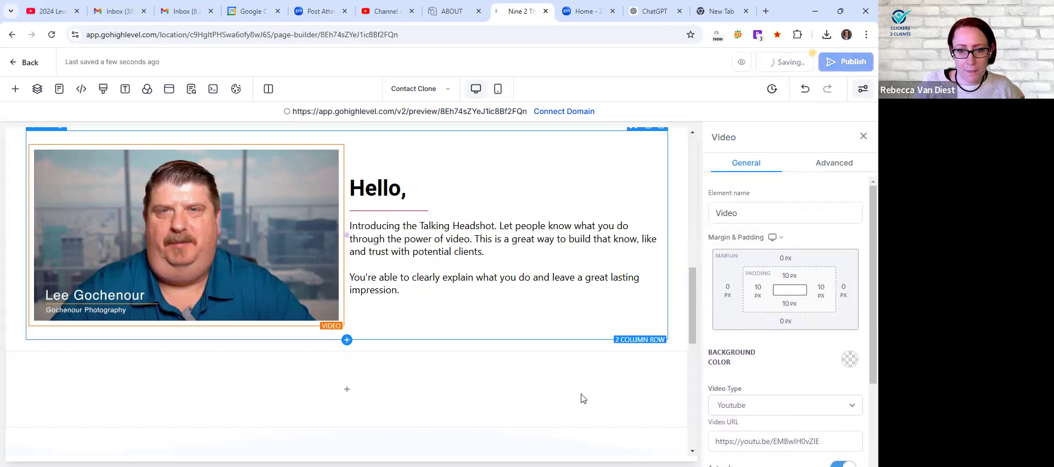
Cut the sentence "Introducing the Talking Headshot." from the start of the paragraph beside the video
{"action": "scroll", "coordinate": [543, 332], "scroll_direction": "down", "scroll_amount": 4}
{"action": "scroll", "coordinate": [543, 329], "scroll_direction": "up", "scroll_amount": 5}
{"action": "scroll", "coordinate": [543, 329], "scroll_direction": "up", "scroll_amount": 5}
{"action": "scroll", "coordinate": [428, 286], "scroll_direction": "down", "scroll_amount": 4}
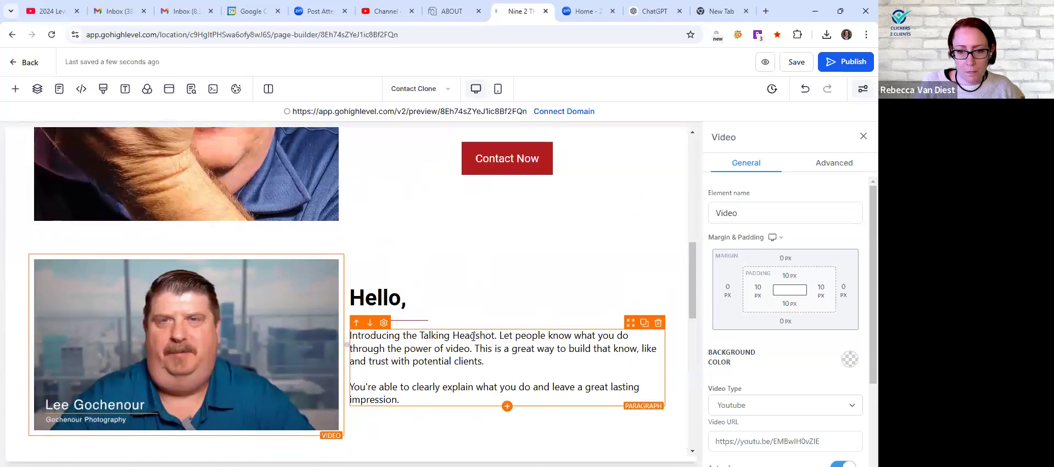
{"action": "left_click_drag", "start_coordinate": [500, 334], "coordinate": [355, 337]}
{"action": "key", "text": "ctrl+c"}
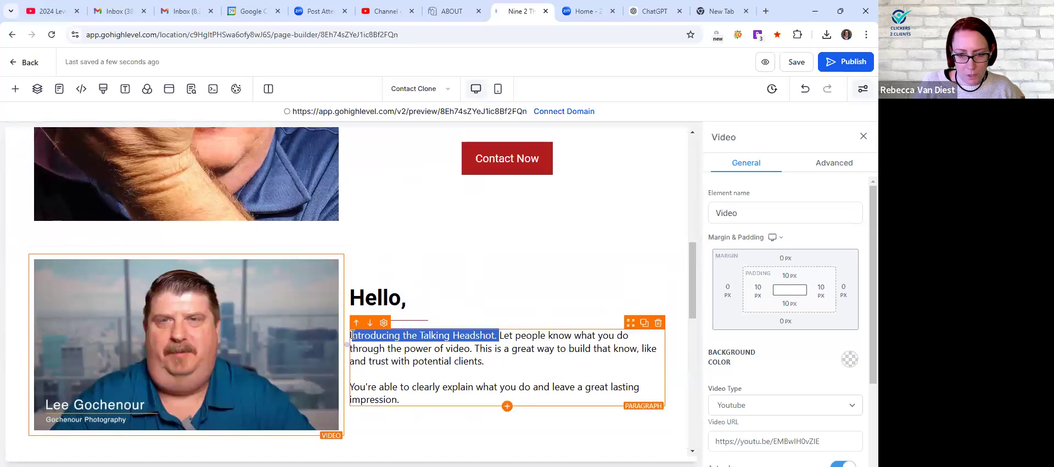
{"action": "key", "text": "BackSpace"}
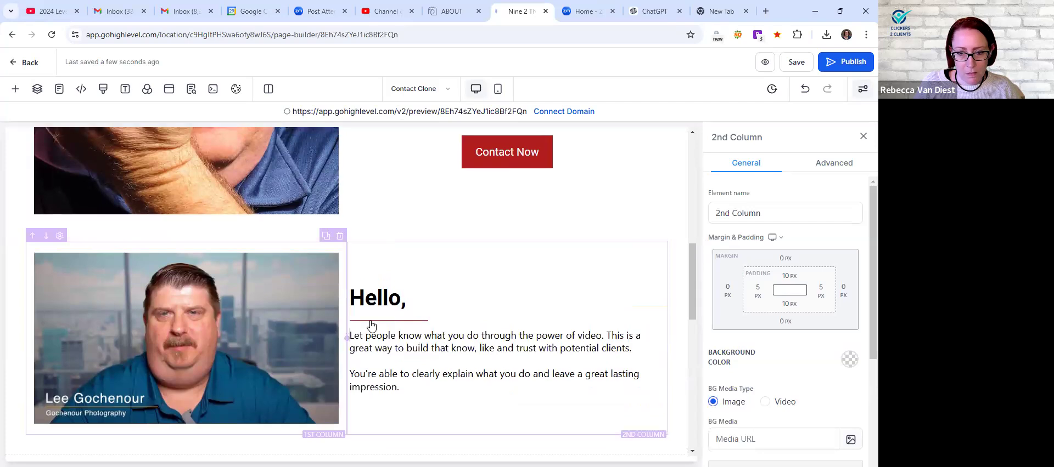
Replace the "Hello," sub-headline beside the video with "Introducing the Talking Headshot." and remove the blank space above it
{"action": "left_click", "coordinate": [397, 296]}
{"action": "key", "text": "ctrl+a"}
{"action": "key", "text": "ctrl+v"}
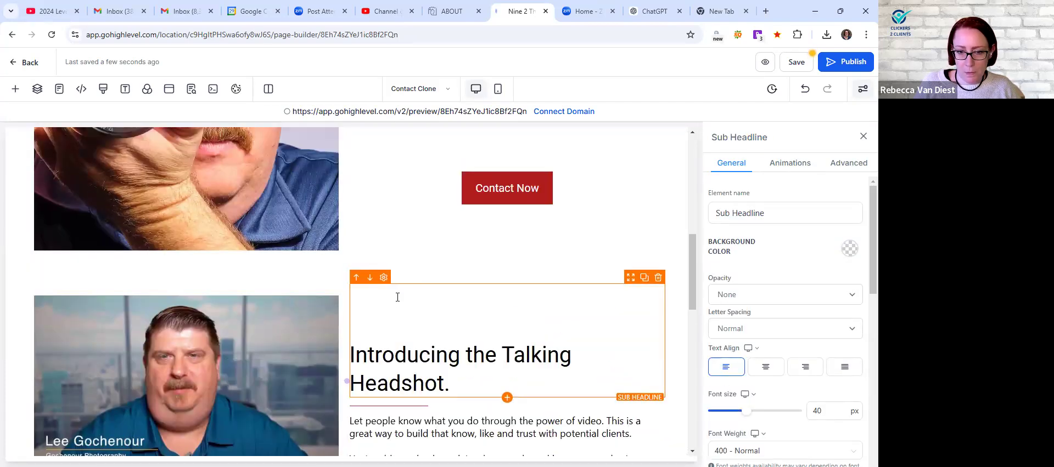
{"action": "key", "text": "Delete"}
{"action": "key", "text": "Delete"}
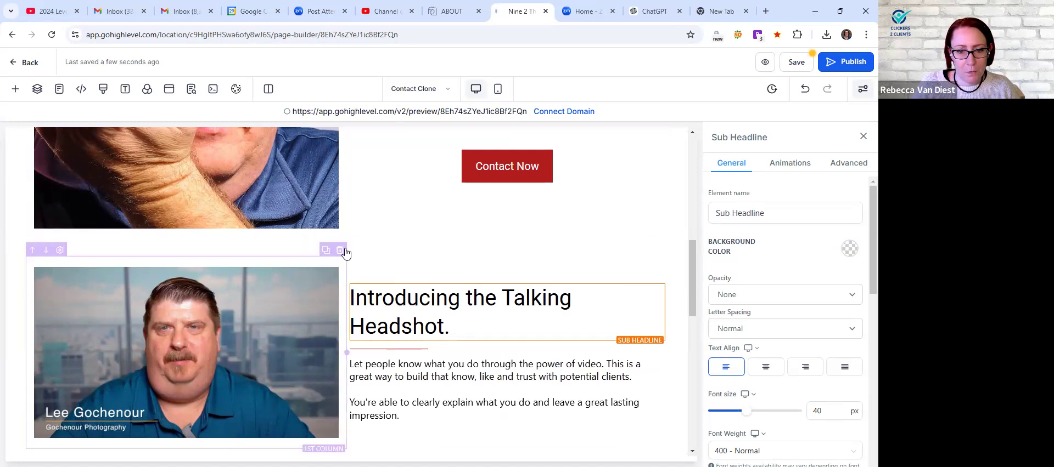
Insert a one-column row between the Contact Now row and the video row and add a Divider element to it
{"action": "left_click", "coordinate": [347, 246]}
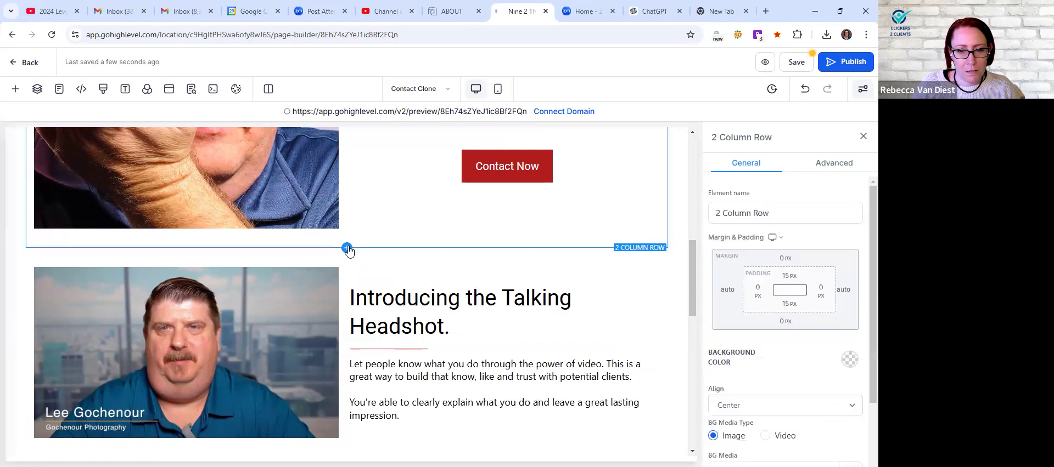
{"action": "left_click", "coordinate": [158, 204]}
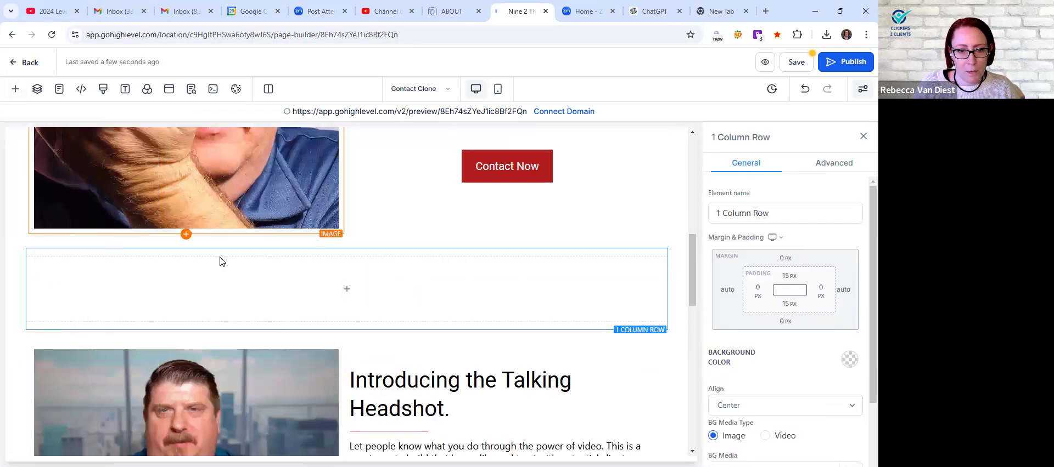
{"action": "left_click", "coordinate": [346, 289]}
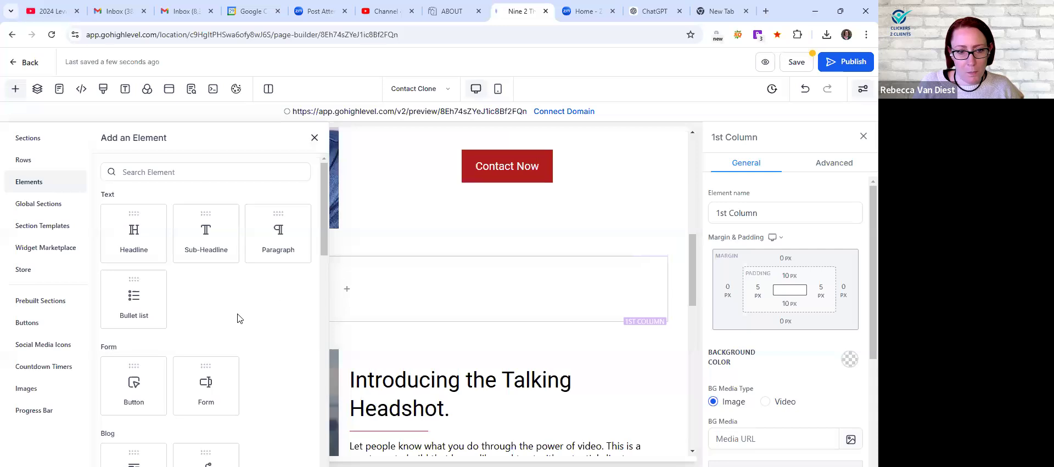
{"action": "scroll", "coordinate": [237, 319], "scroll_direction": "down", "scroll_amount": 7}
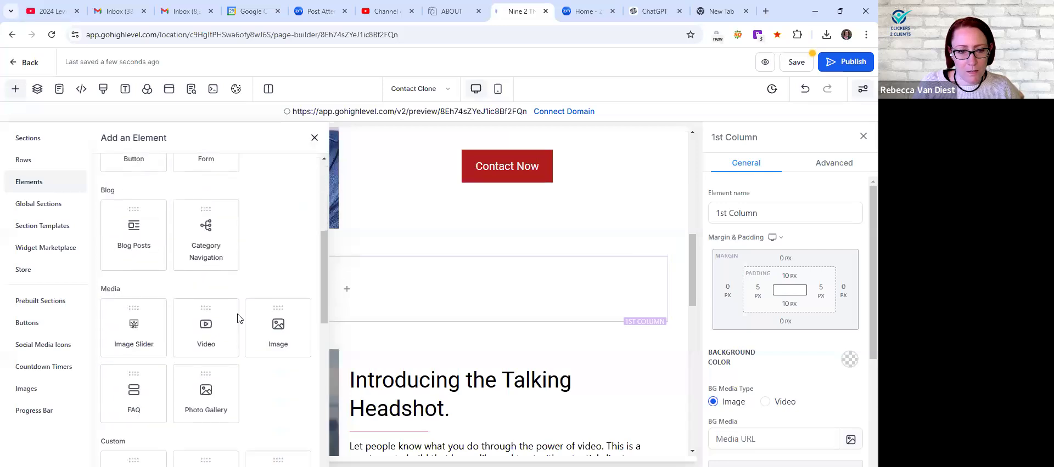
{"action": "scroll", "coordinate": [237, 318], "scroll_direction": "down", "scroll_amount": 7}
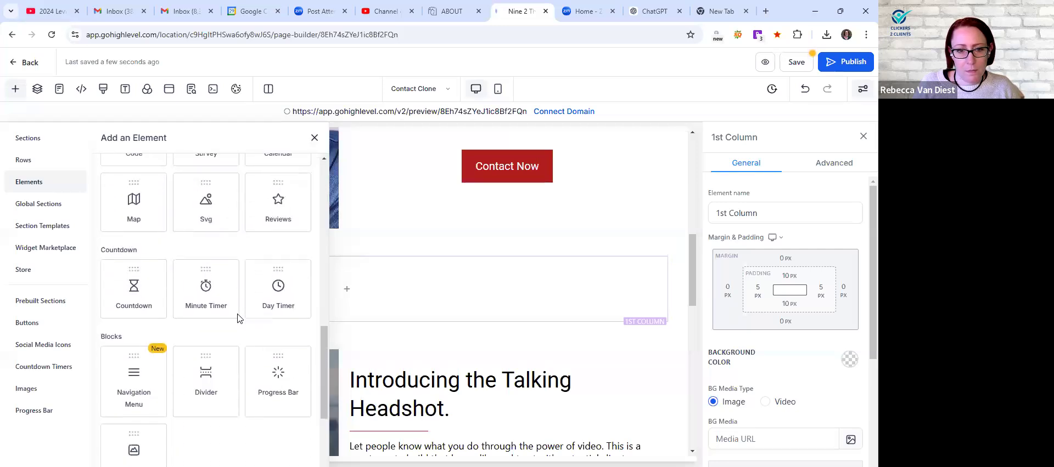
{"action": "scroll", "coordinate": [239, 306], "scroll_direction": "down", "scroll_amount": 1}
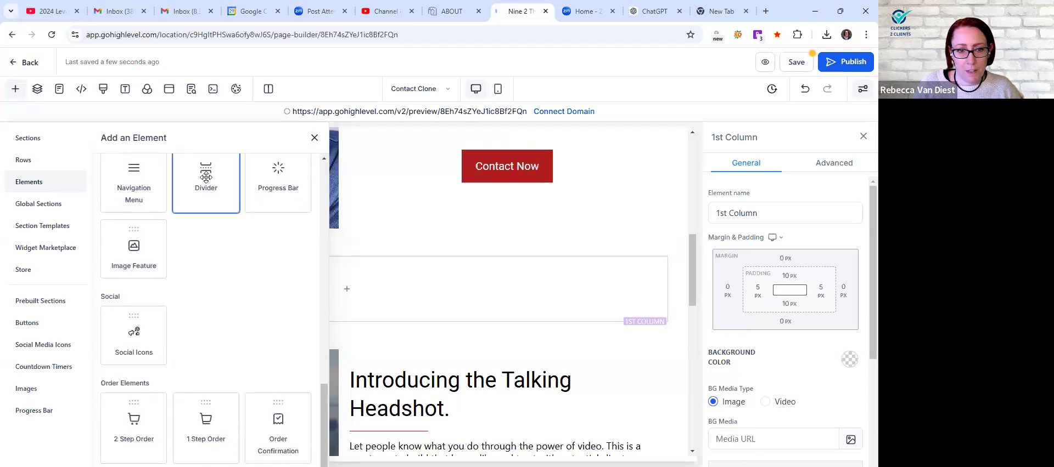
{"action": "left_click", "coordinate": [210, 181]}
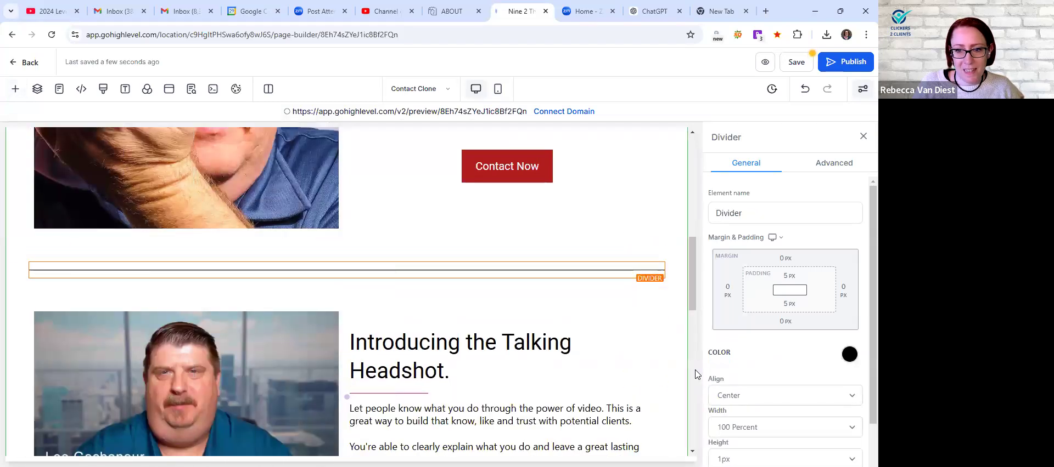
Set the background color of the row holding the About Us headline to the semi-transparent dark gray swatch
{"action": "scroll", "coordinate": [666, 377], "scroll_direction": "up", "scroll_amount": 1}
{"action": "scroll", "coordinate": [667, 377], "scroll_direction": "up", "scroll_amount": 5}
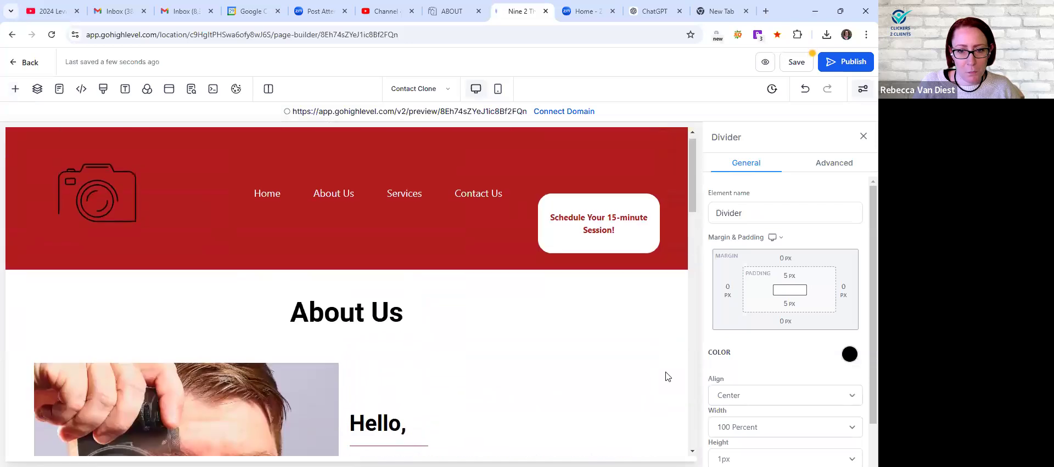
{"action": "scroll", "coordinate": [666, 377], "scroll_direction": "up", "scroll_amount": 3}
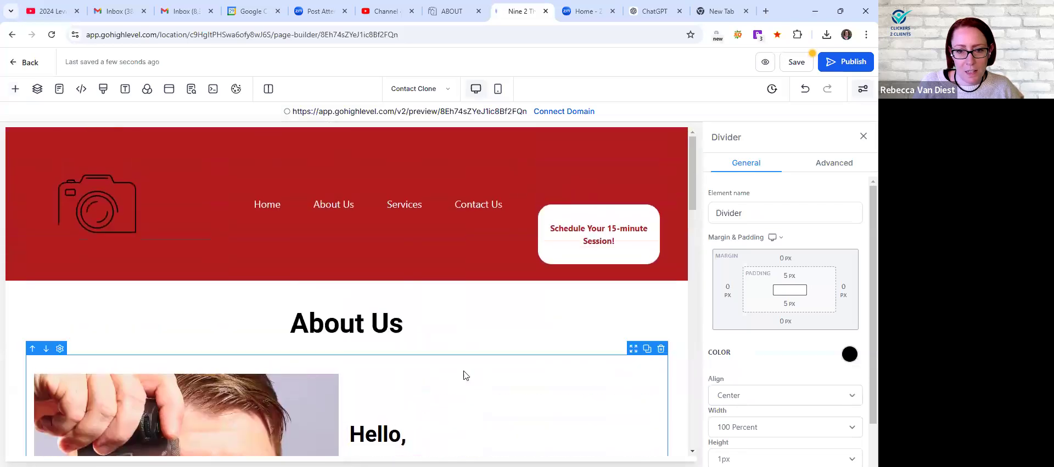
{"action": "left_click", "coordinate": [473, 299]}
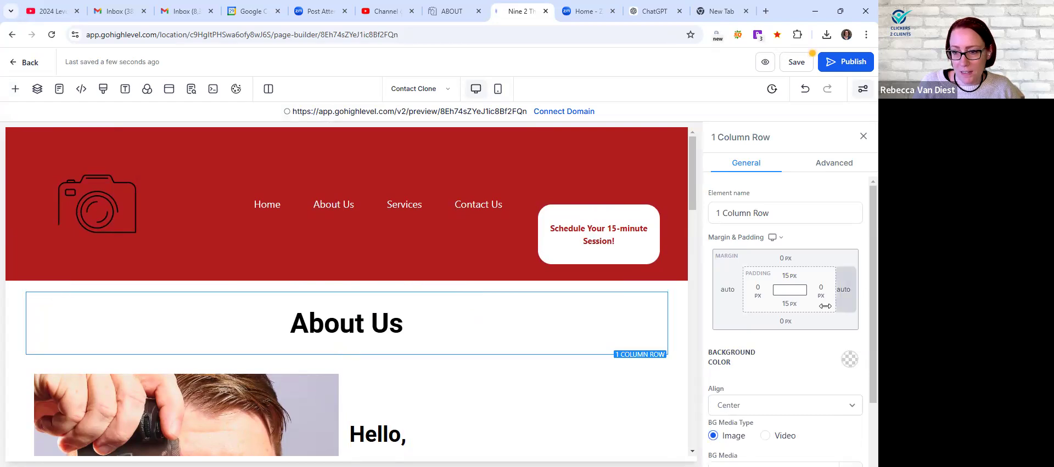
{"action": "scroll", "coordinate": [825, 306], "scroll_direction": "down", "scroll_amount": 2}
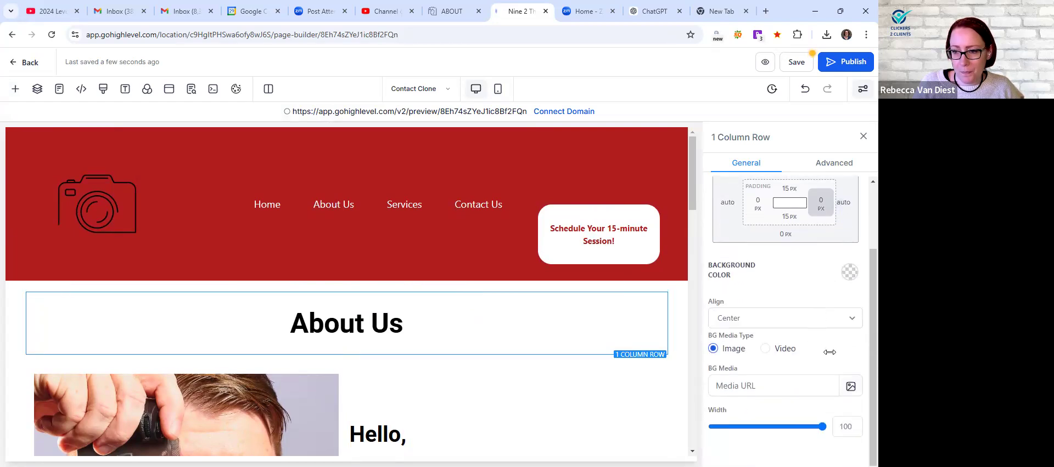
{"action": "scroll", "coordinate": [830, 353], "scroll_direction": "up", "scroll_amount": 1}
{"action": "left_click", "coordinate": [849, 327]}
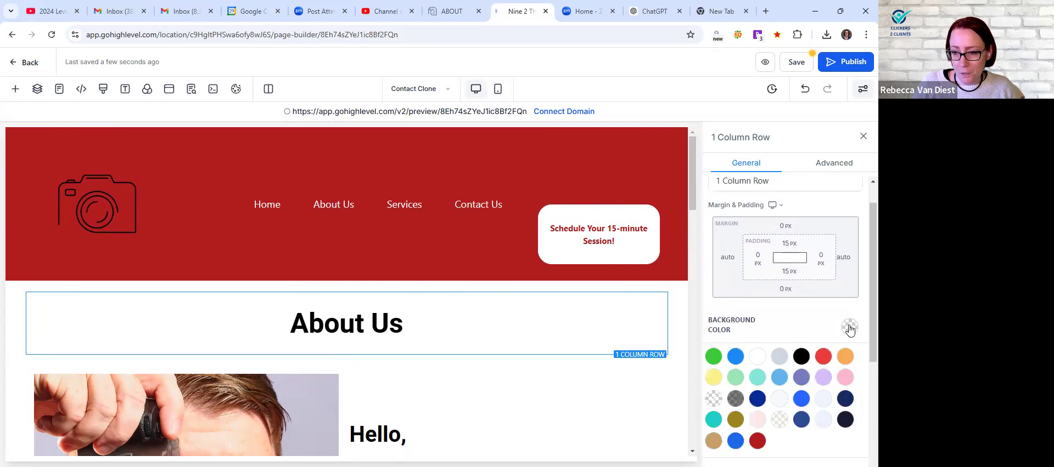
{"action": "left_click", "coordinate": [822, 358]}
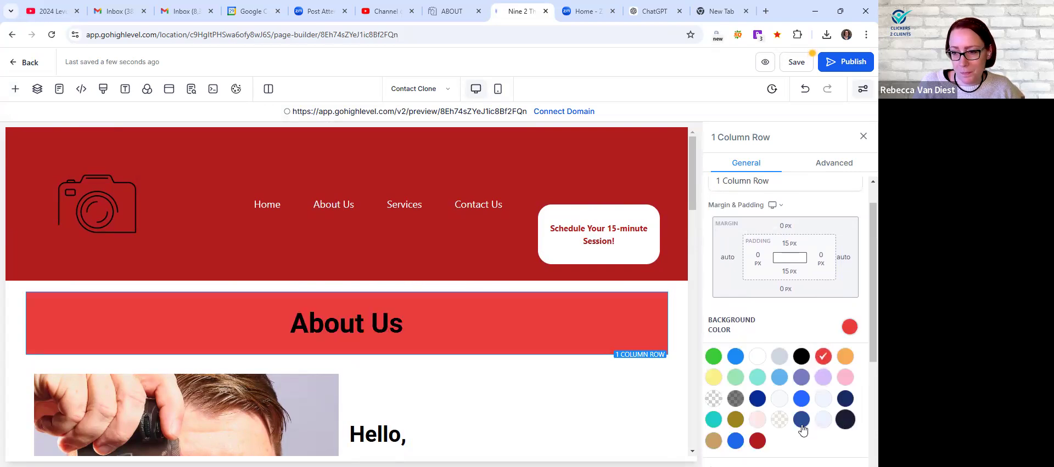
{"action": "left_click", "coordinate": [735, 399]}
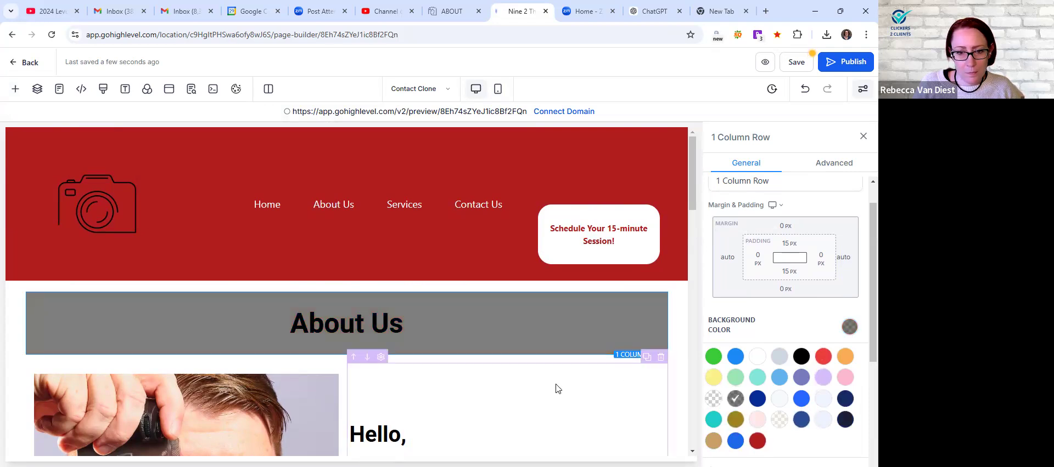
{"action": "scroll", "coordinate": [620, 387], "scroll_direction": "down", "scroll_amount": 5}
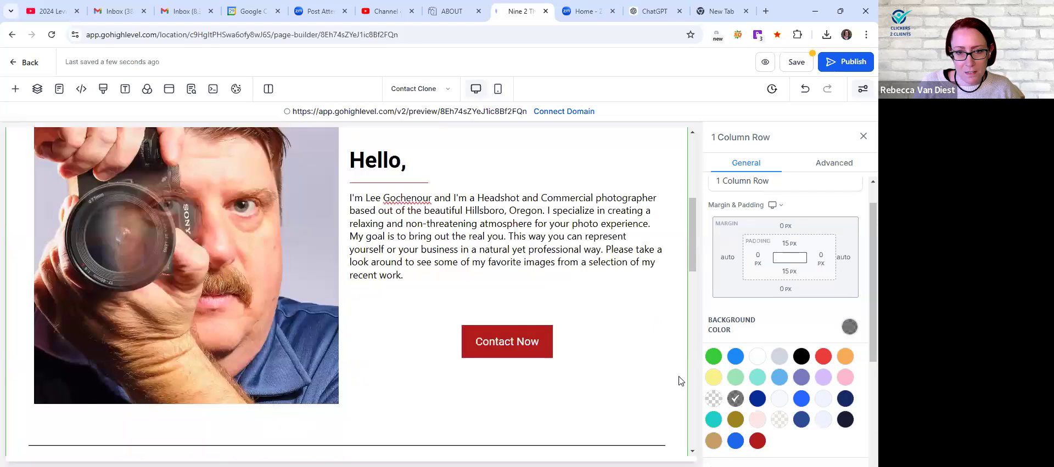
Set both the text color and the bold text color of the About Us headline to white
{"action": "scroll", "coordinate": [518, 350], "scroll_direction": "up", "scroll_amount": 5}
{"action": "triple_click", "coordinate": [395, 324]}
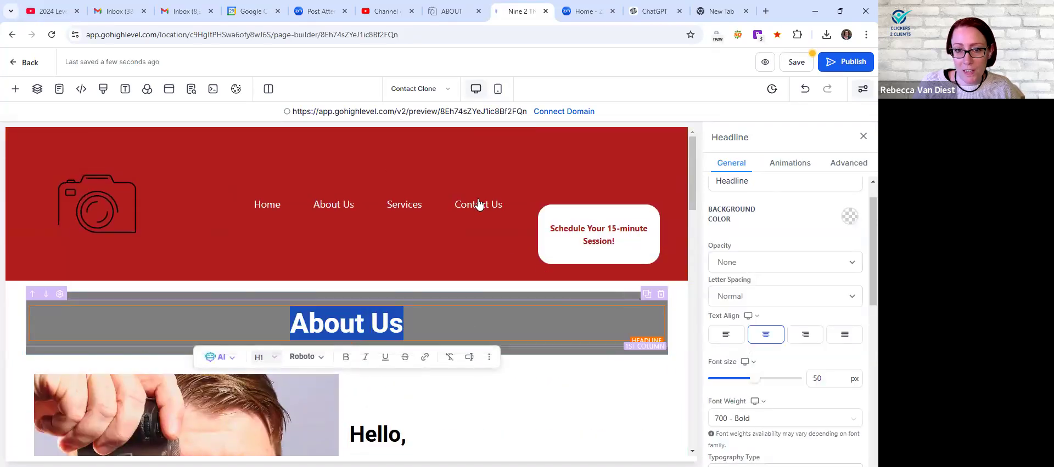
{"action": "scroll", "coordinate": [818, 259], "scroll_direction": "down", "scroll_amount": 3}
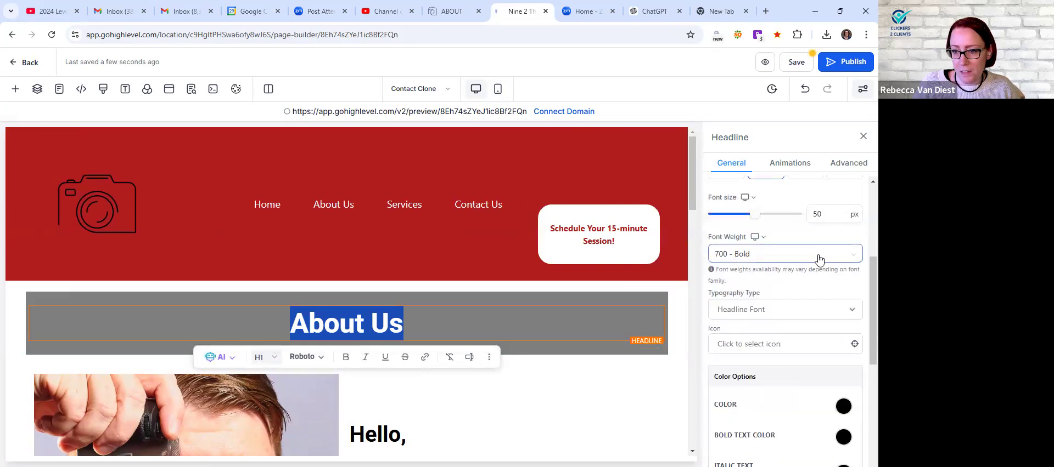
{"action": "scroll", "coordinate": [817, 263], "scroll_direction": "down", "scroll_amount": 3}
{"action": "scroll", "coordinate": [836, 245], "scroll_direction": "up", "scroll_amount": 6}
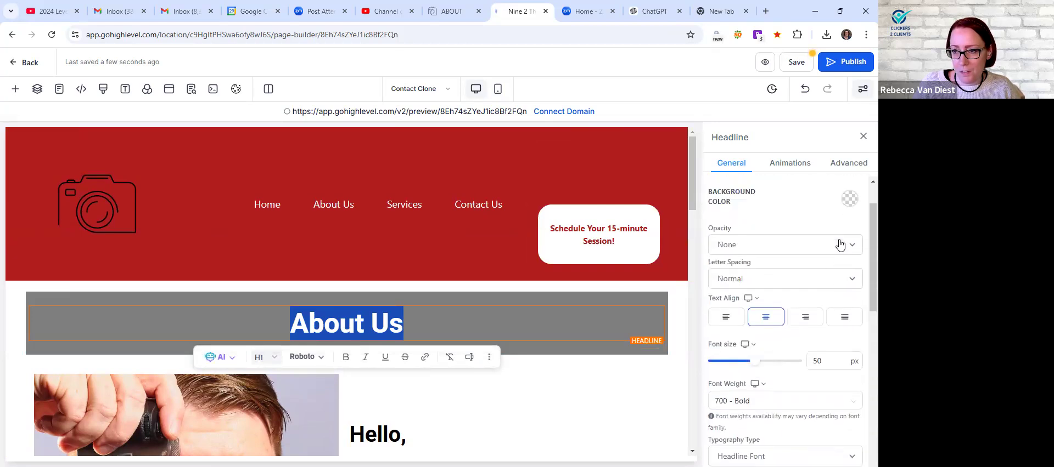
{"action": "scroll", "coordinate": [834, 245], "scroll_direction": "down", "scroll_amount": 5}
{"action": "scroll", "coordinate": [832, 245], "scroll_direction": "down", "scroll_amount": 3}
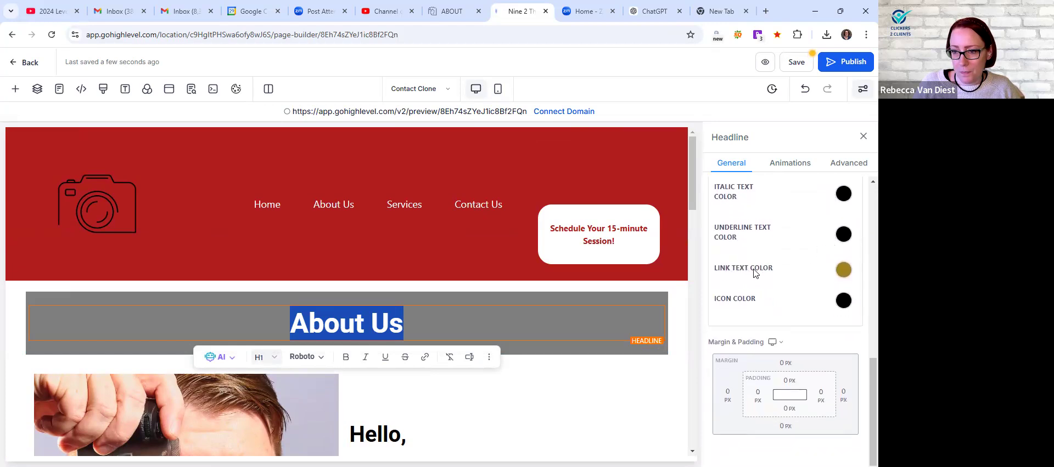
{"action": "scroll", "coordinate": [788, 275], "scroll_direction": "up", "scroll_amount": 2}
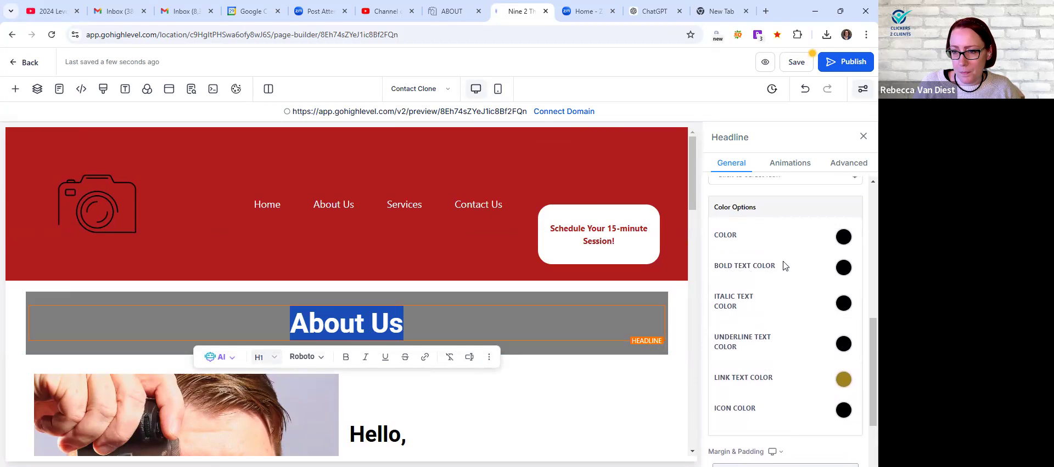
{"action": "left_click", "coordinate": [842, 268]}
{"action": "left_click", "coordinate": [762, 292]}
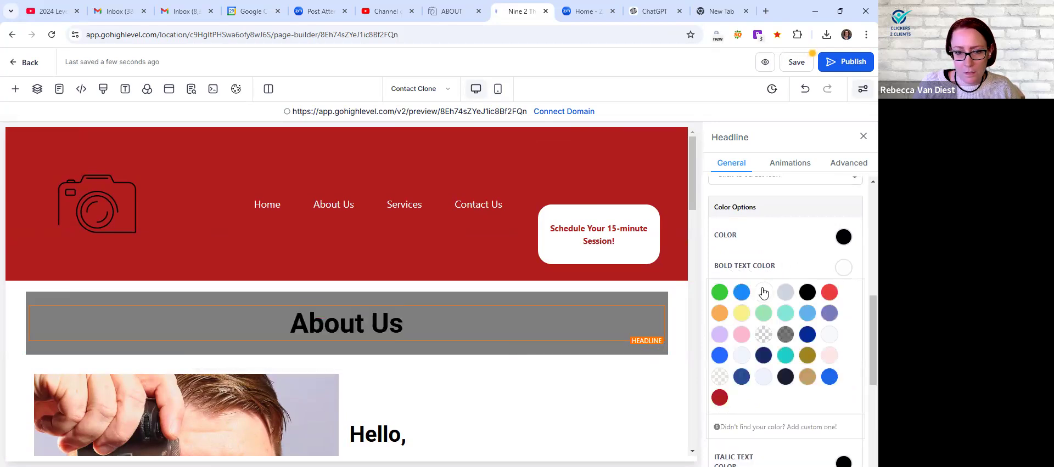
{"action": "left_click", "coordinate": [846, 238]}
{"action": "left_click", "coordinate": [763, 264]}
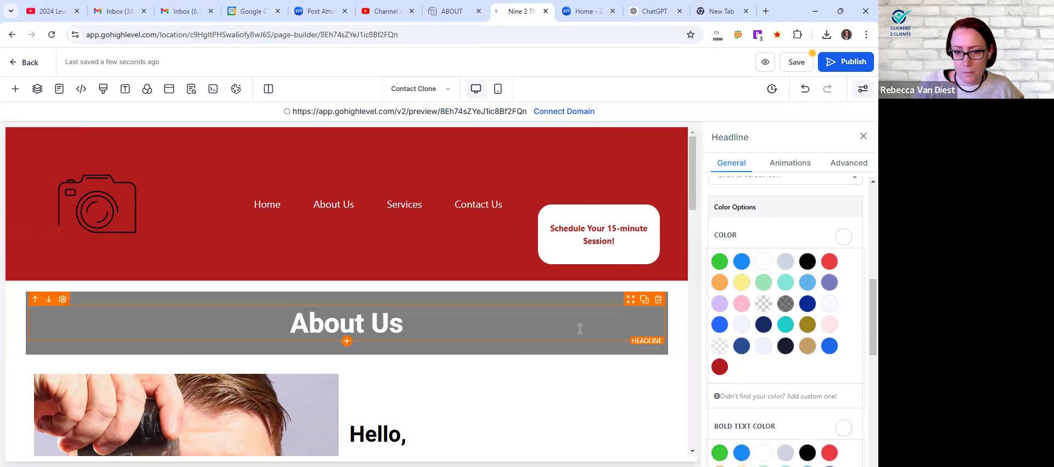
{"action": "left_click", "coordinate": [548, 384]}
{"action": "scroll", "coordinate": [548, 395], "scroll_direction": "down", "scroll_amount": 2}
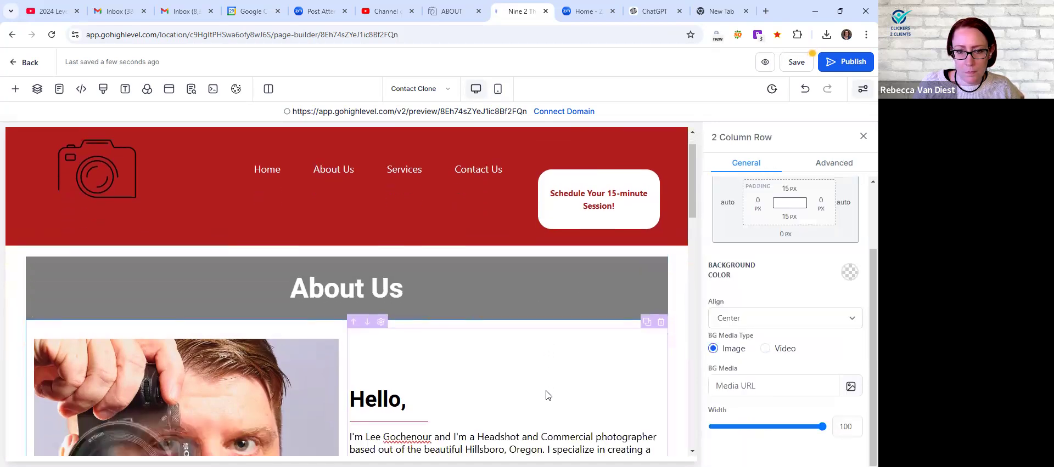
{"action": "scroll", "coordinate": [608, 362], "scroll_direction": "down", "scroll_amount": 6}
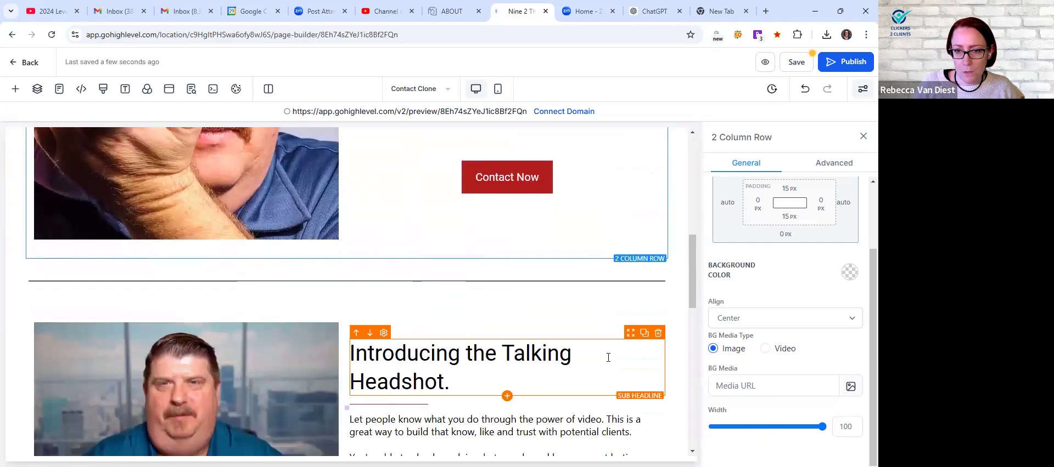
Check the page's lower sections in the editor, and preview the page to review its layout from the header to the footer
{"action": "scroll", "coordinate": [606, 361], "scroll_direction": "down", "scroll_amount": 3}
{"action": "scroll", "coordinate": [607, 362], "scroll_direction": "down", "scroll_amount": 3}
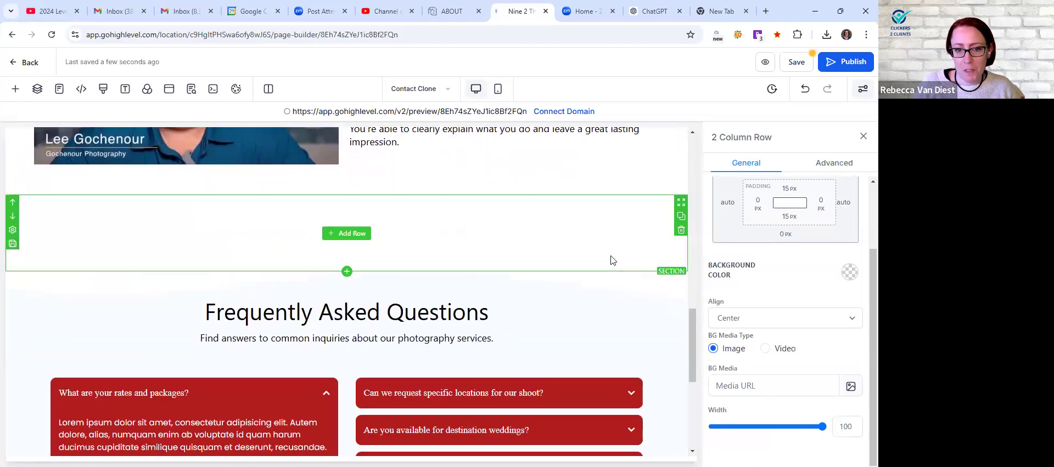
{"action": "scroll", "coordinate": [556, 296], "scroll_direction": "down", "scroll_amount": 5}
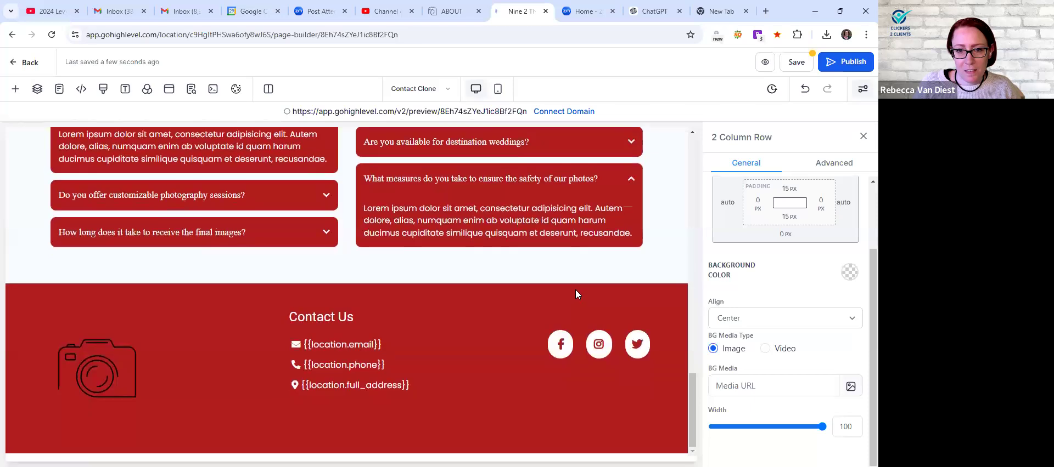
{"action": "scroll", "coordinate": [576, 294], "scroll_direction": "up", "scroll_amount": 4}
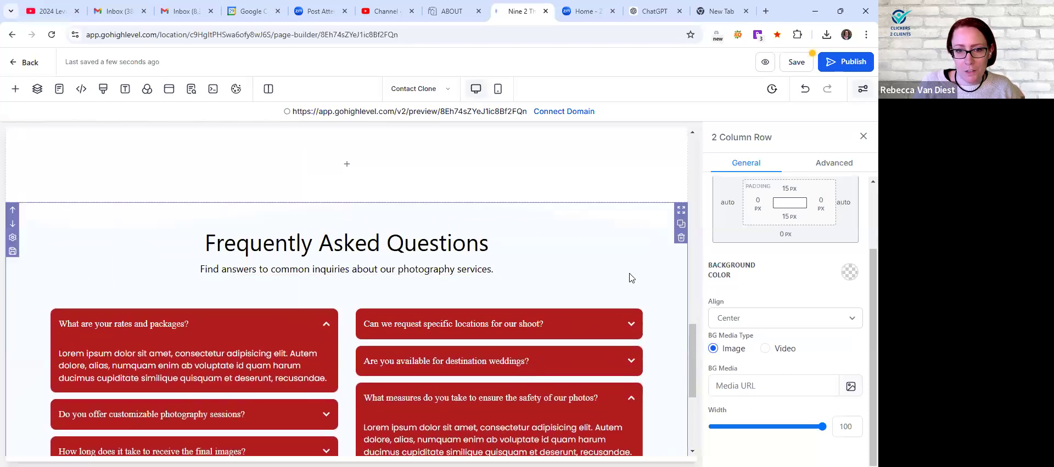
{"action": "scroll", "coordinate": [549, 291], "scroll_direction": "up", "scroll_amount": 3}
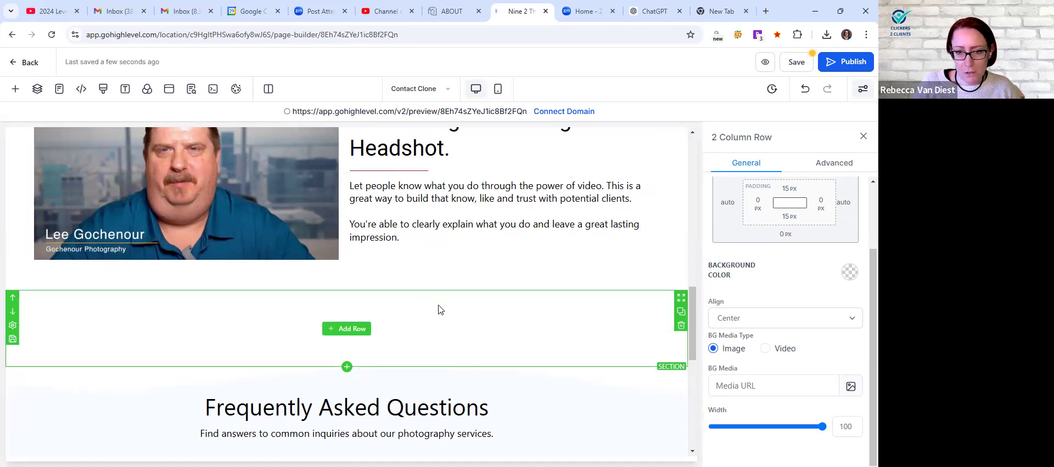
{"action": "left_click", "coordinate": [763, 62]}
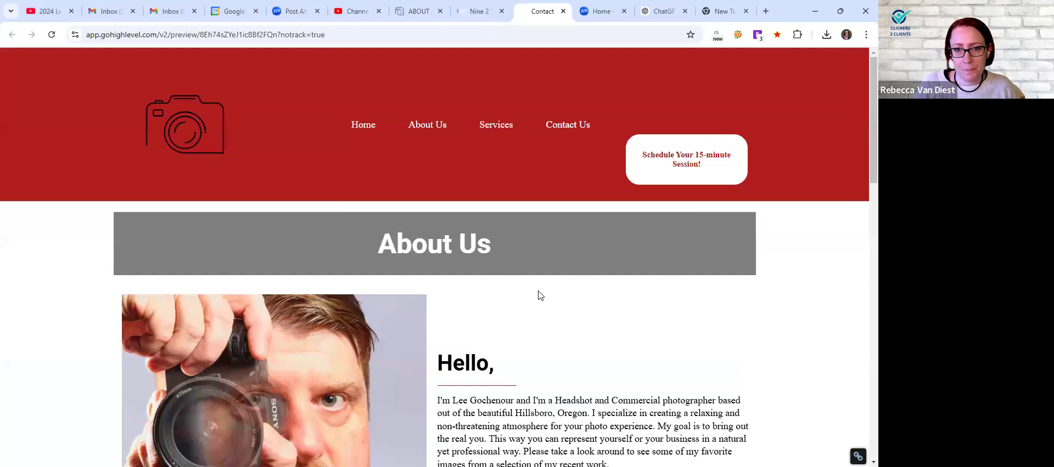
{"action": "scroll", "coordinate": [536, 294], "scroll_direction": "down", "scroll_amount": 8}
{"action": "scroll", "coordinate": [537, 295], "scroll_direction": "down", "scroll_amount": 7}
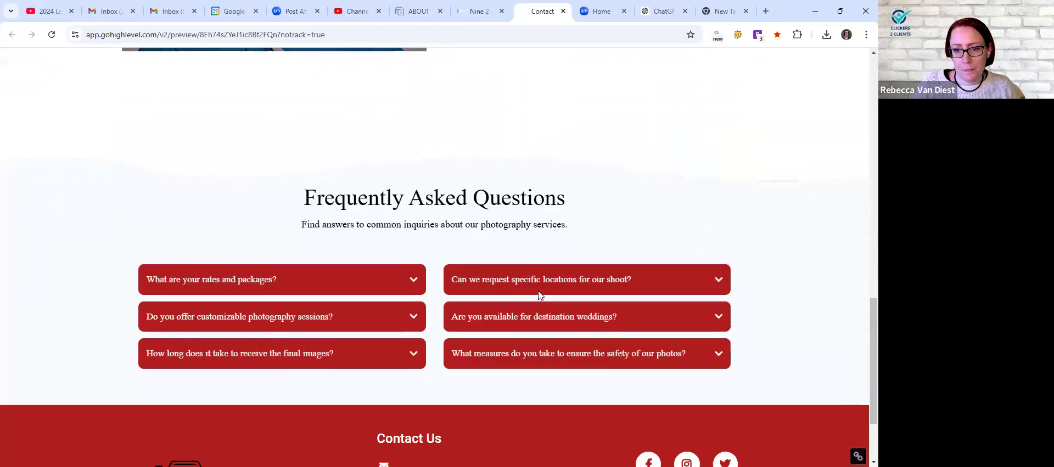
{"action": "scroll", "coordinate": [754, 285], "scroll_direction": "up", "scroll_amount": 1}
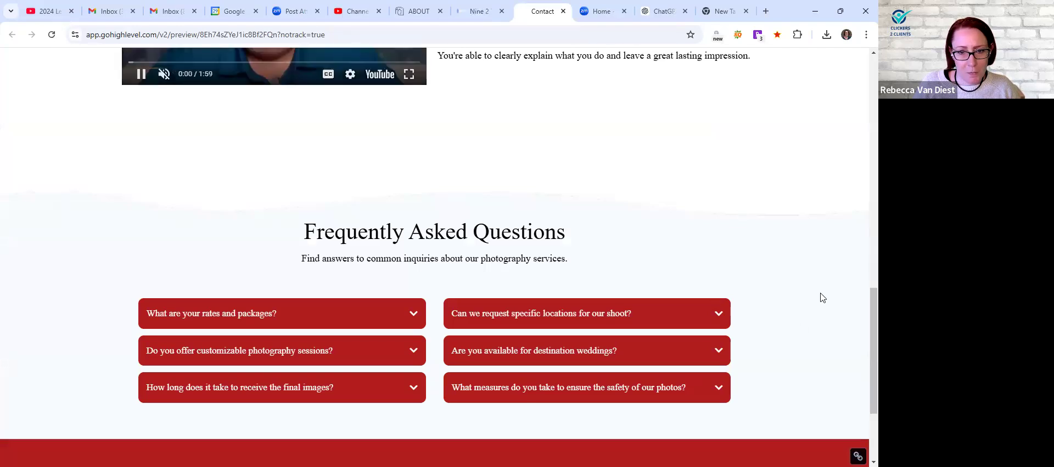
{"action": "scroll", "coordinate": [815, 281], "scroll_direction": "up", "scroll_amount": 4}
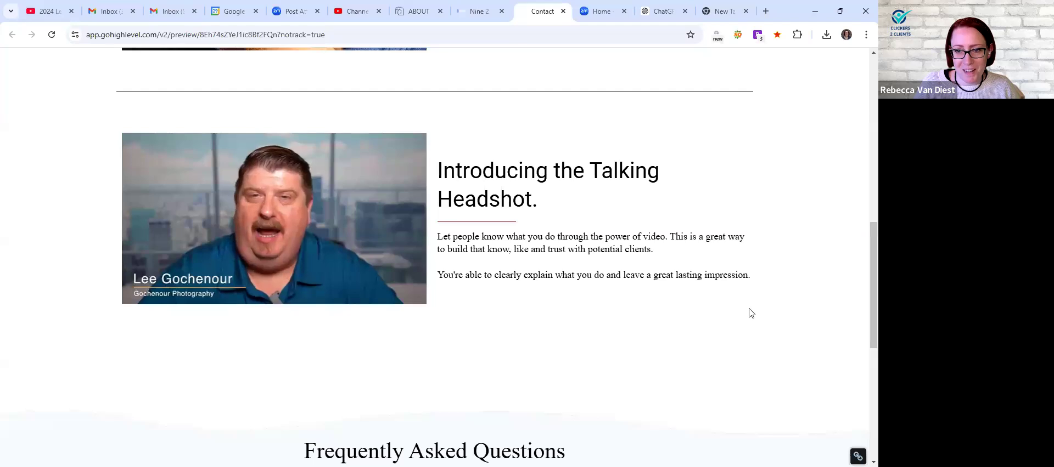
{"action": "scroll", "coordinate": [751, 310], "scroll_direction": "down", "scroll_amount": 5}
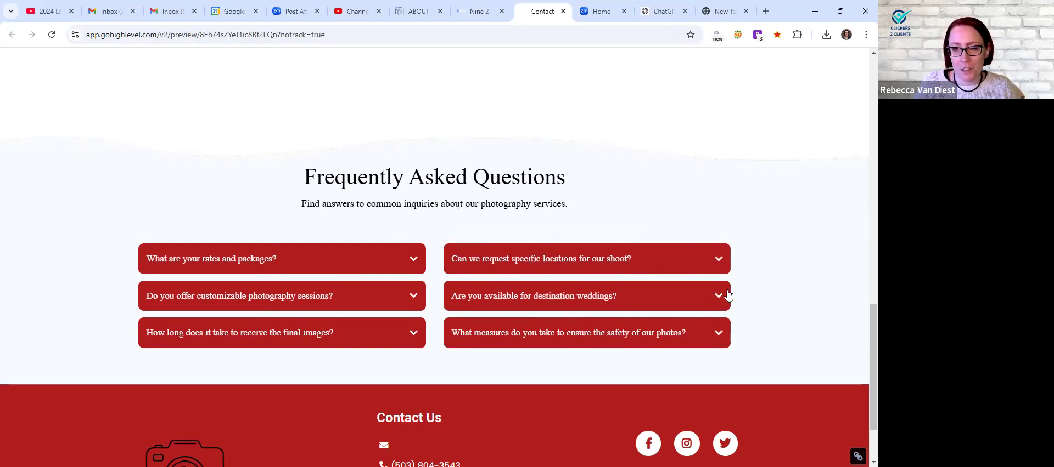
{"action": "scroll", "coordinate": [728, 297], "scroll_direction": "up", "scroll_amount": 3}
{"action": "scroll", "coordinate": [728, 297], "scroll_direction": "up", "scroll_amount": 10}
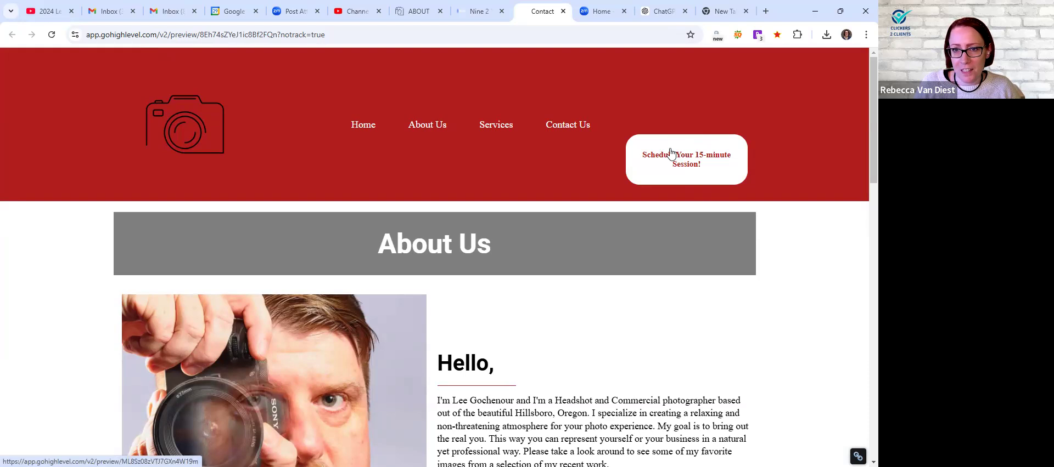
Return to the page builder, set the bottom margin of the header's Schedule Your 15-minute Session! button to 40 px, and save the page
{"action": "left_click", "coordinate": [479, 11]}
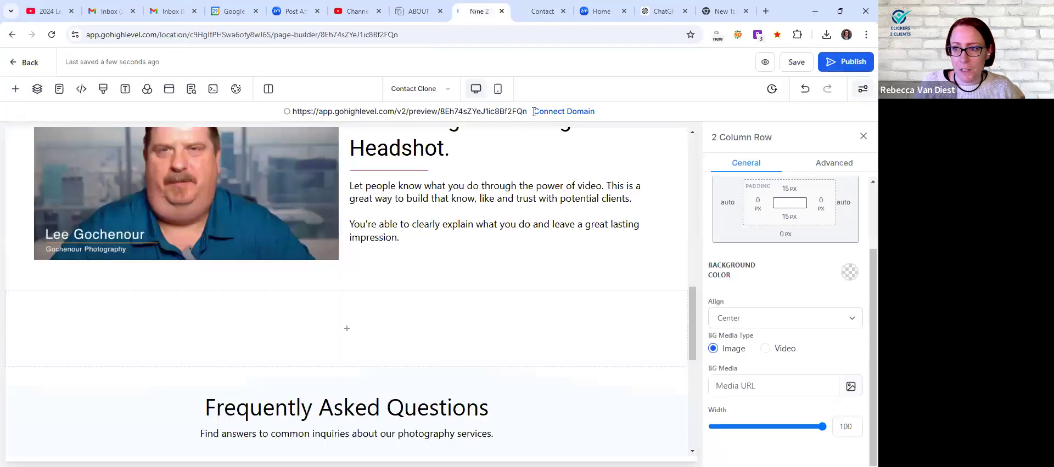
{"action": "scroll", "coordinate": [439, 260], "scroll_direction": "up", "scroll_amount": 10}
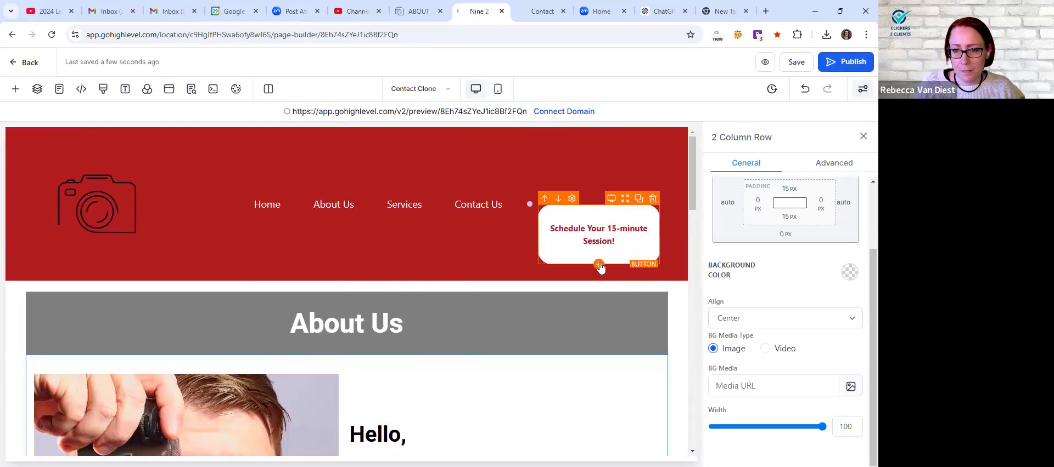
{"action": "left_click", "coordinate": [610, 212]}
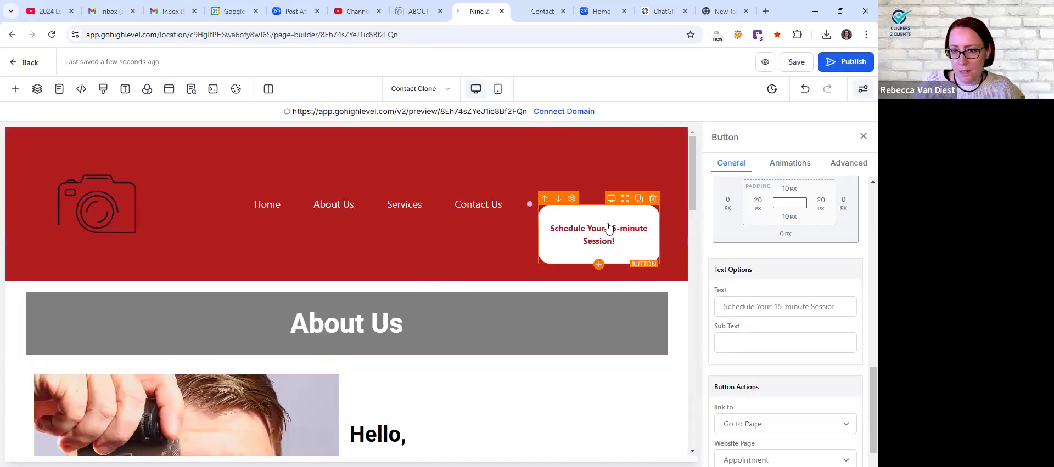
{"action": "scroll", "coordinate": [791, 378], "scroll_direction": "down", "scroll_amount": 1}
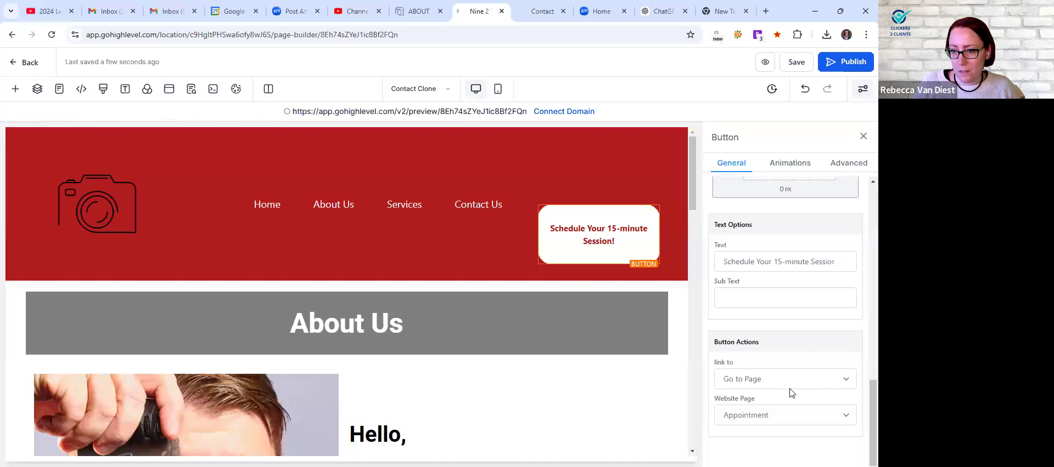
{"action": "scroll", "coordinate": [791, 393], "scroll_direction": "up", "scroll_amount": 4}
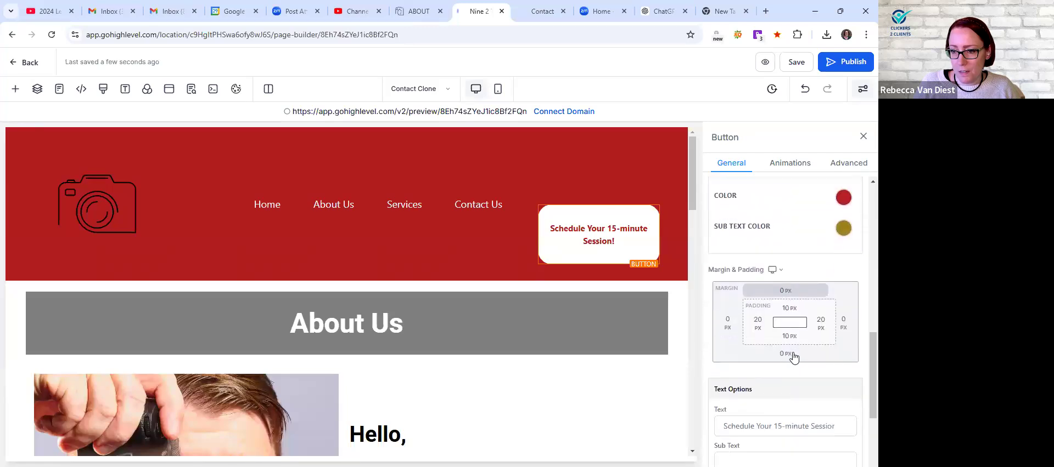
{"action": "left_click", "coordinate": [790, 355]}
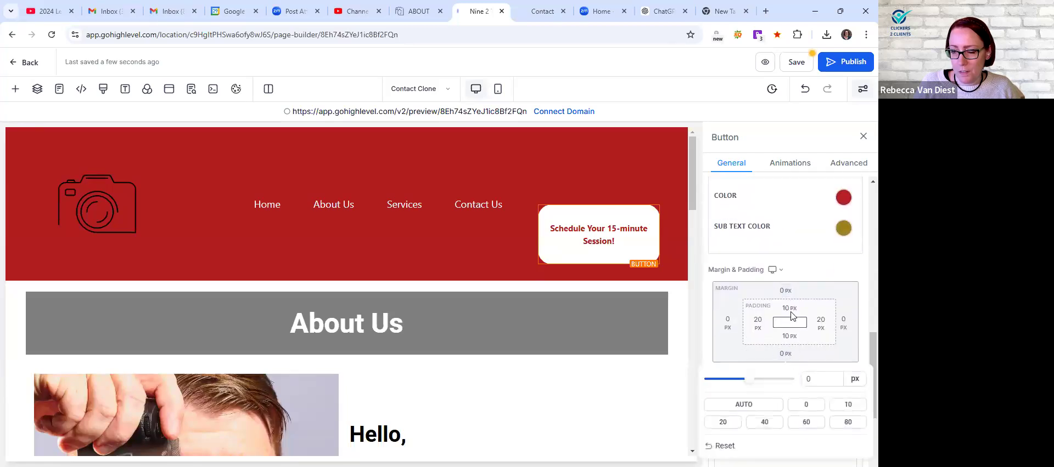
{"action": "left_click", "coordinate": [764, 422]}
{"action": "left_click", "coordinate": [802, 271]}
{"action": "left_click", "coordinate": [796, 62]}
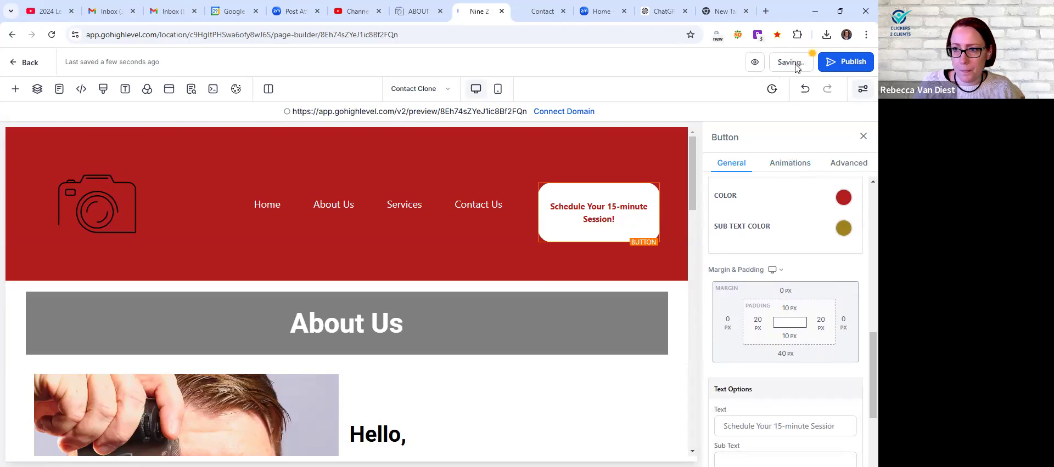
{"action": "left_click", "coordinate": [558, 303]}
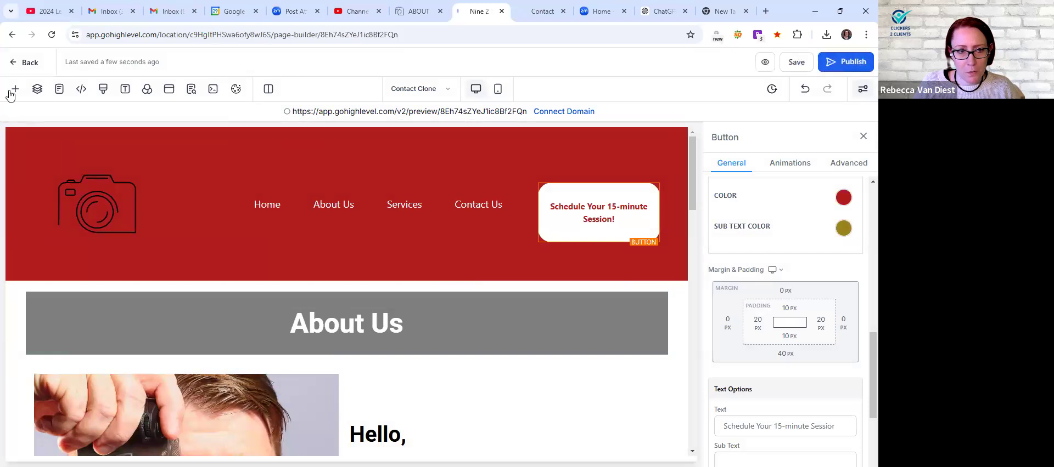
Add a new item to the header's navigation menu and open its settings
{"action": "left_click", "coordinate": [349, 187]}
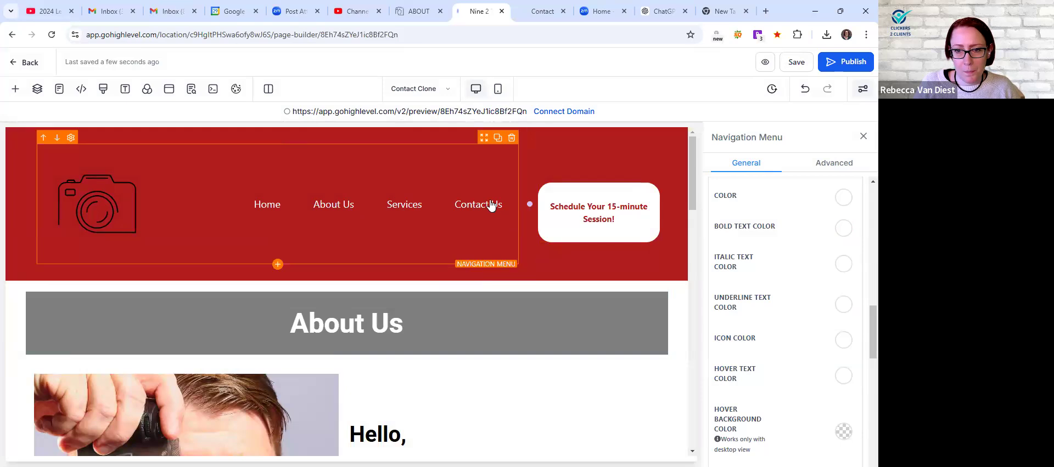
{"action": "scroll", "coordinate": [798, 232], "scroll_direction": "up", "scroll_amount": 10}
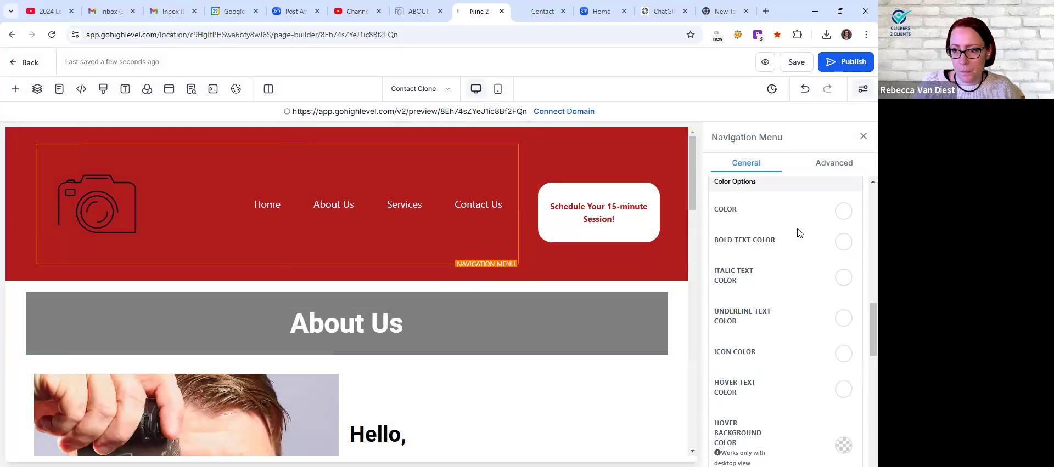
{"action": "scroll", "coordinate": [797, 233], "scroll_direction": "down", "scroll_amount": 2}
{"action": "scroll", "coordinate": [797, 233], "scroll_direction": "down", "scroll_amount": 2}
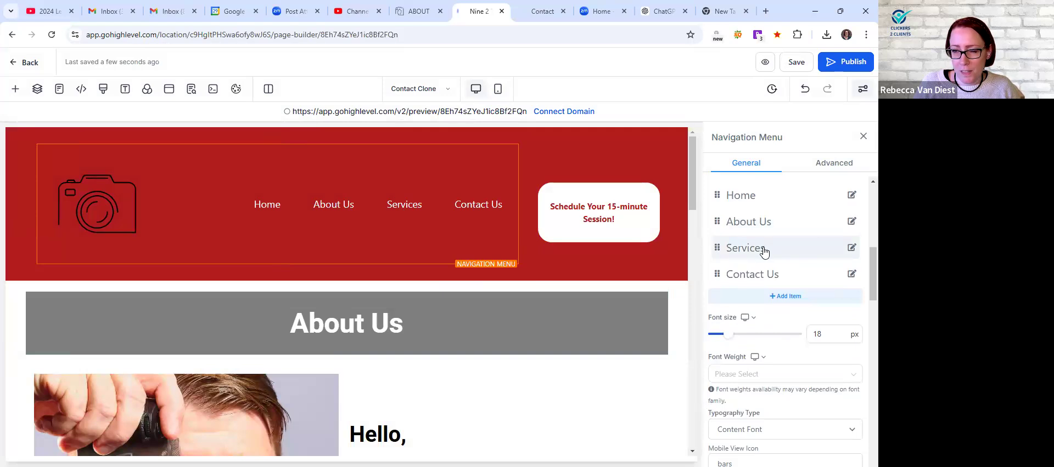
{"action": "left_click", "coordinate": [782, 297]}
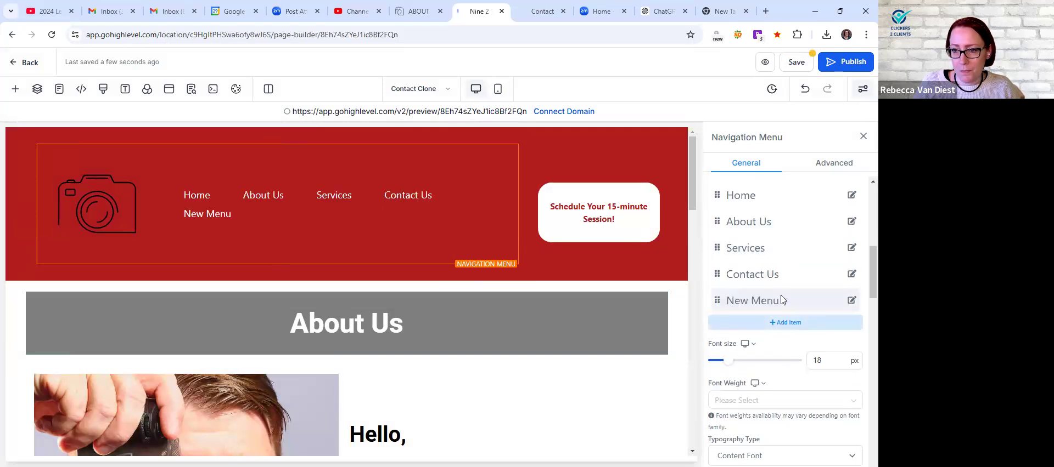
{"action": "left_click", "coordinate": [782, 300]}
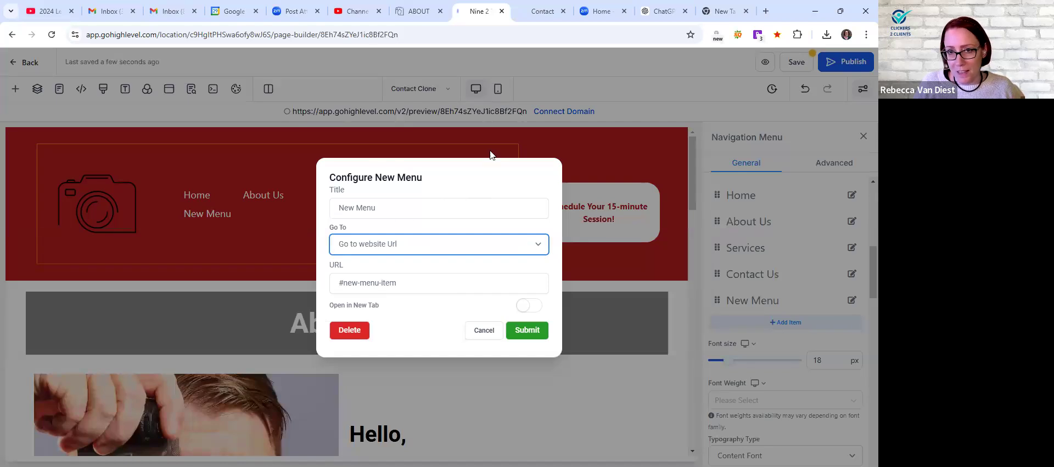
Check which entries the Services submenu holds on the Hillsboro Headshots site and return to the page builder
{"action": "key", "text": "ctrl+Tab"}
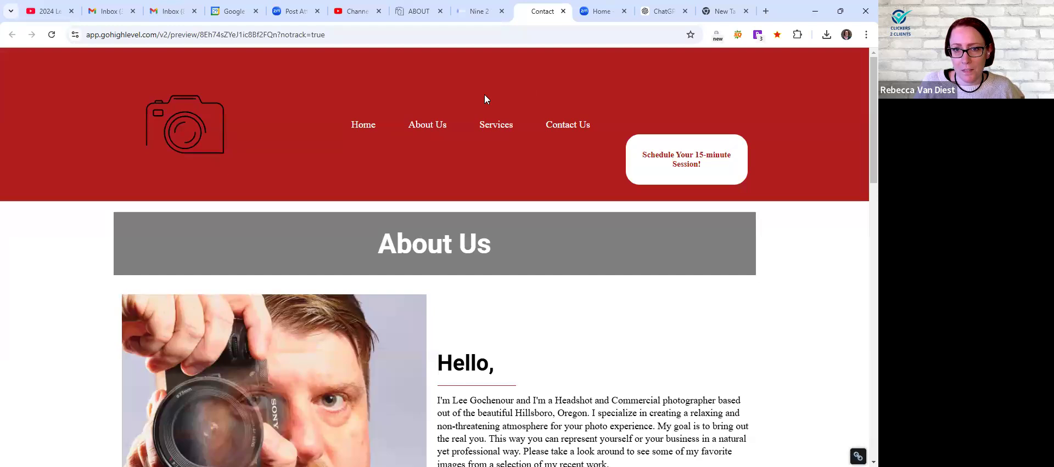
{"action": "key", "text": "ctrl+shift+Tab"}
{"action": "key", "text": "ctrl+shift+Tab"}
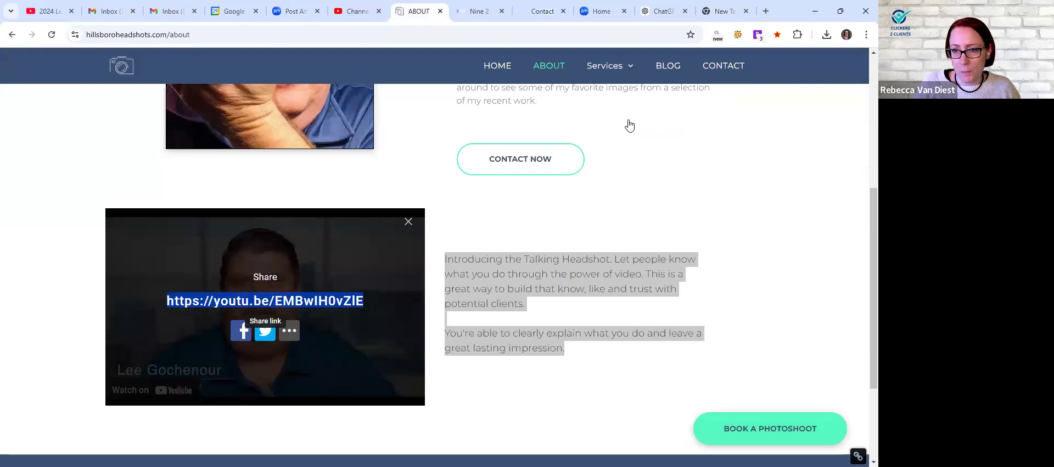
{"action": "mouse_move", "coordinate": [619, 68]}
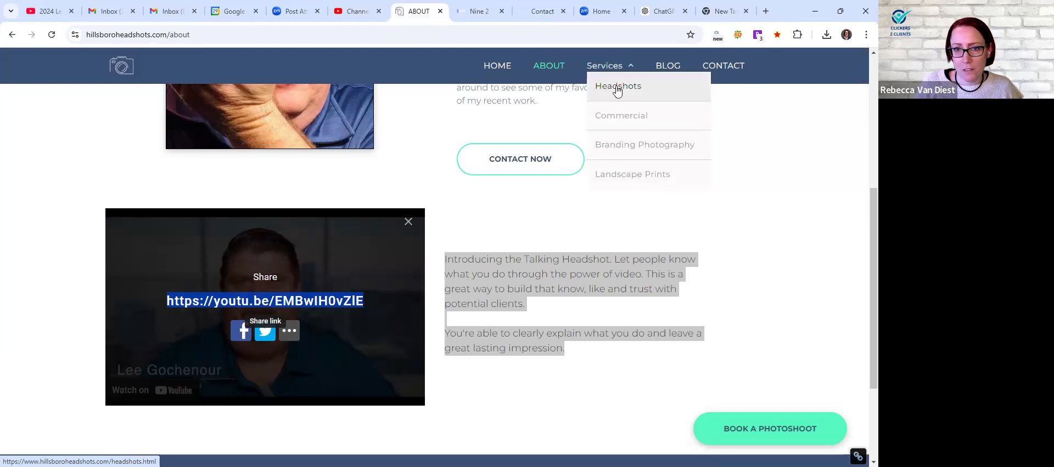
{"action": "left_click", "coordinate": [606, 65]}
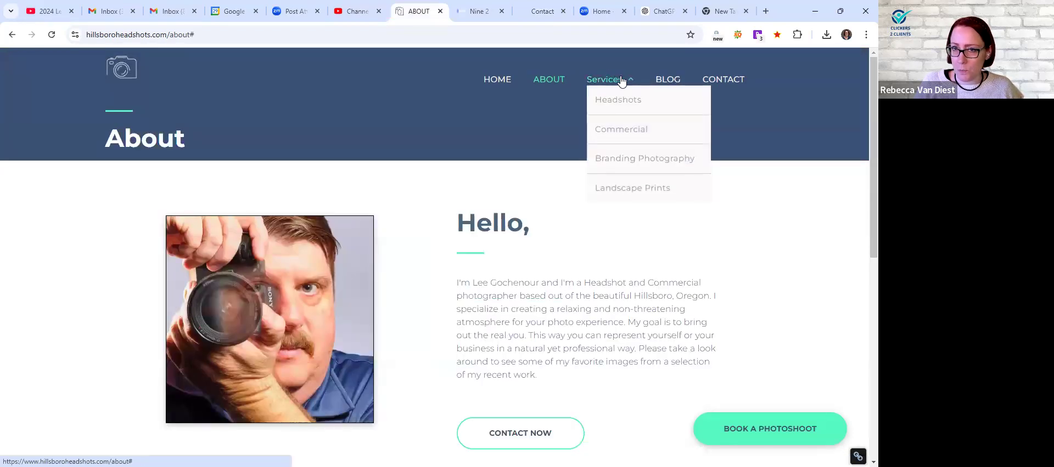
{"action": "key", "text": "ctrl+Tab"}
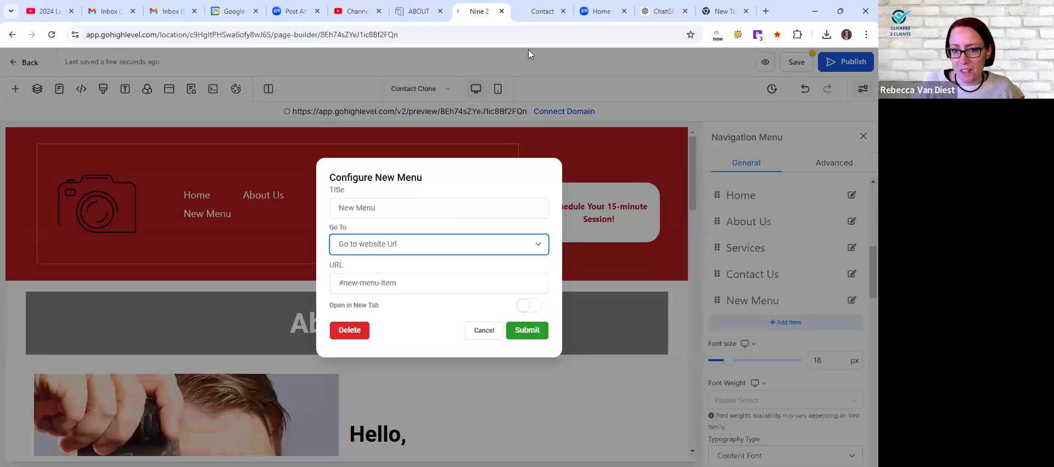
Configure the new menu item as Headshots with Go to Page set to Home, and nest it under Services
{"action": "triple_click", "coordinate": [418, 208]}
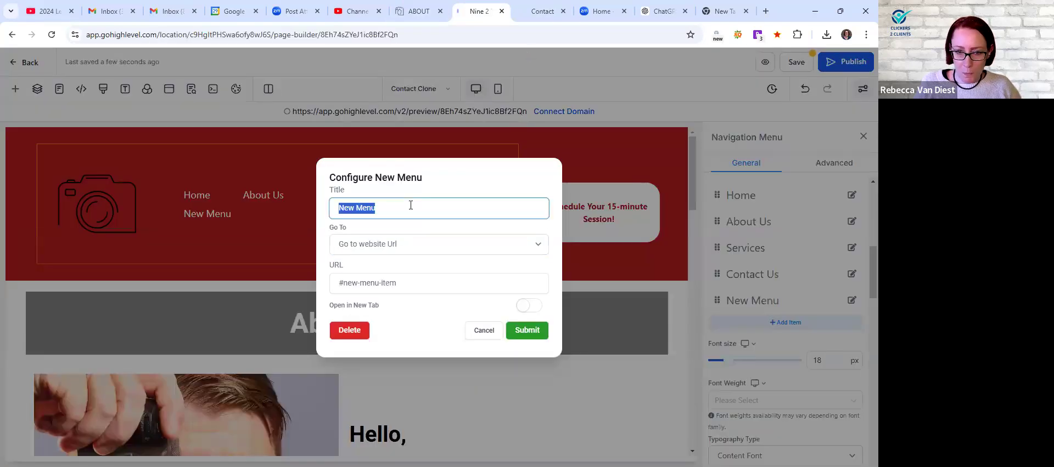
{"action": "type", "text": "Headshot"}
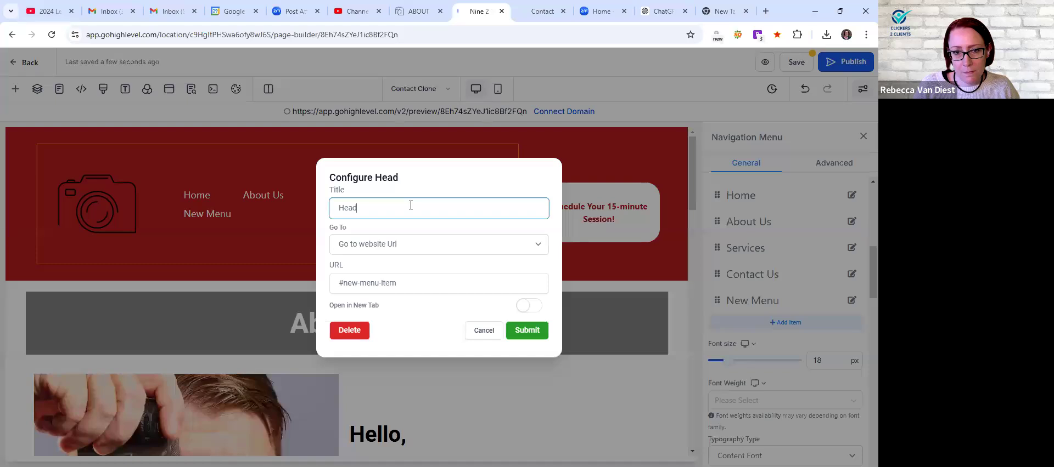
{"action": "left_click", "coordinate": [417, 245]}
{"action": "left_click", "coordinate": [417, 278]}
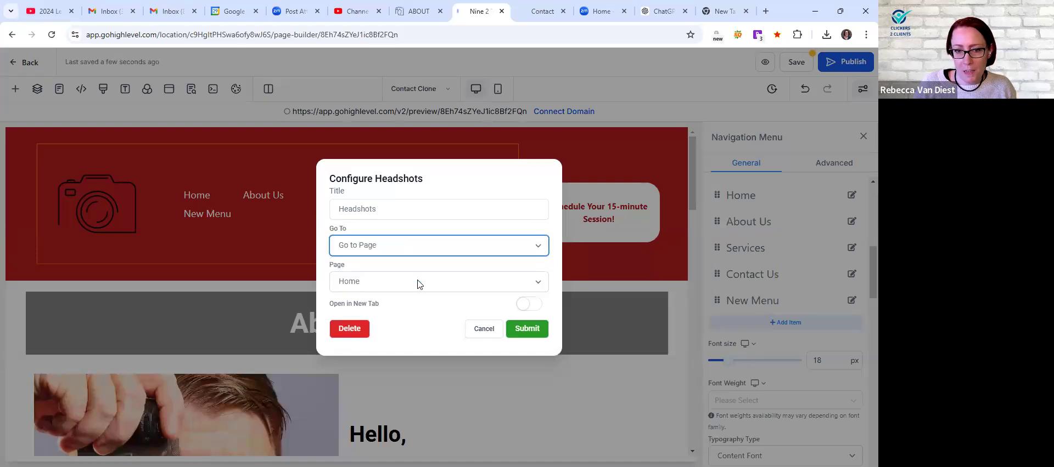
{"action": "left_click", "coordinate": [419, 282]}
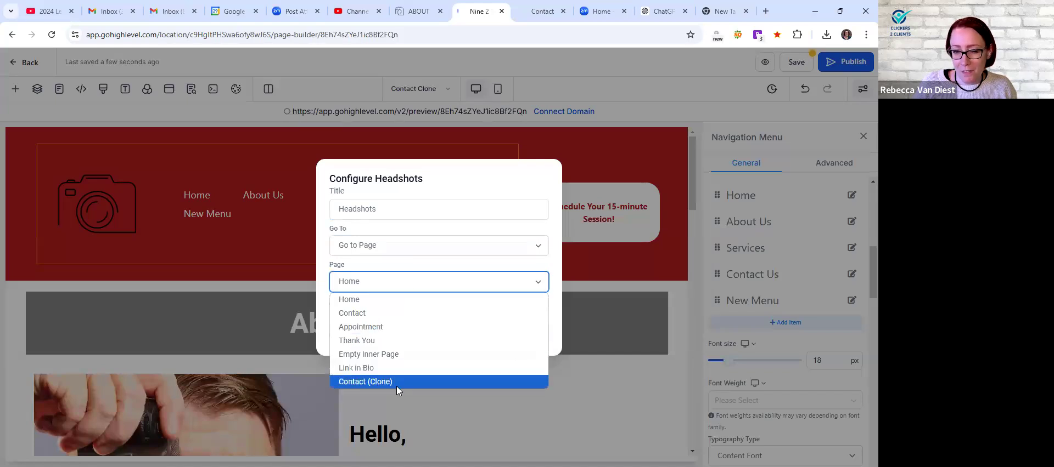
{"action": "left_click", "coordinate": [357, 300]}
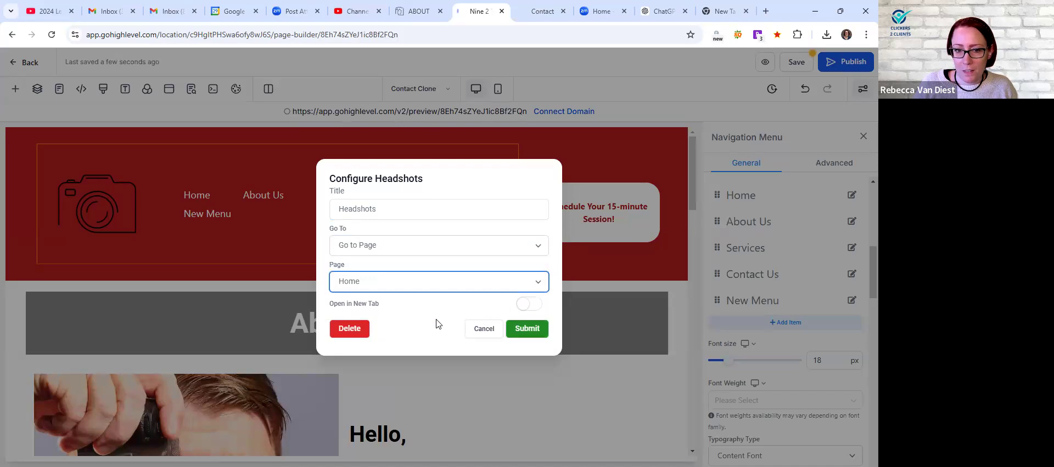
{"action": "left_click", "coordinate": [527, 329]}
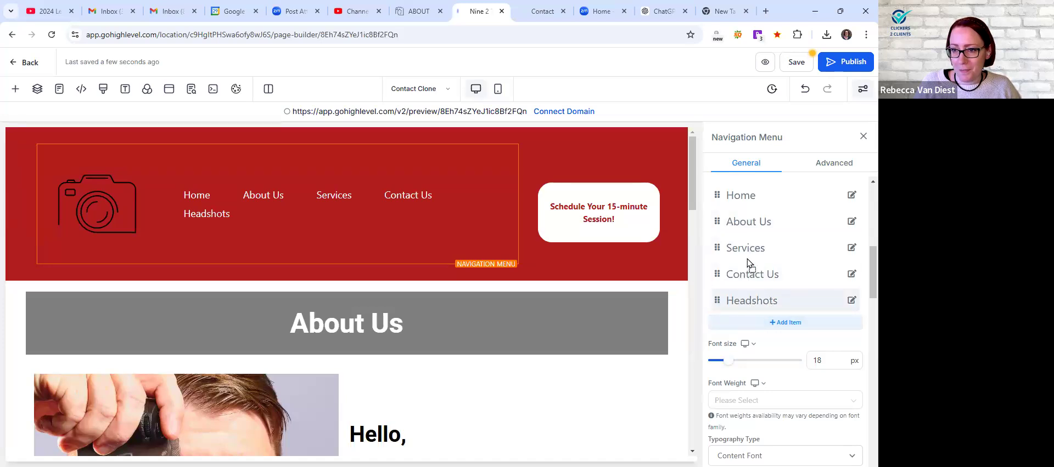
{"action": "left_click_drag", "start_coordinate": [752, 265], "coordinate": [767, 277]}
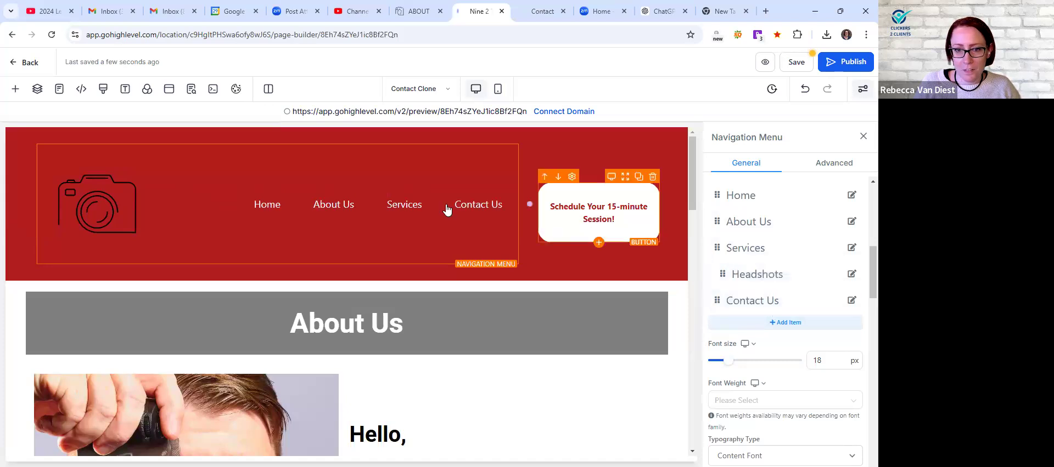
Add a navigation menu item titled Branding with Go to Page set to Home, and nest it under Services below Headshots
{"action": "mouse_move", "coordinate": [415, 214]}
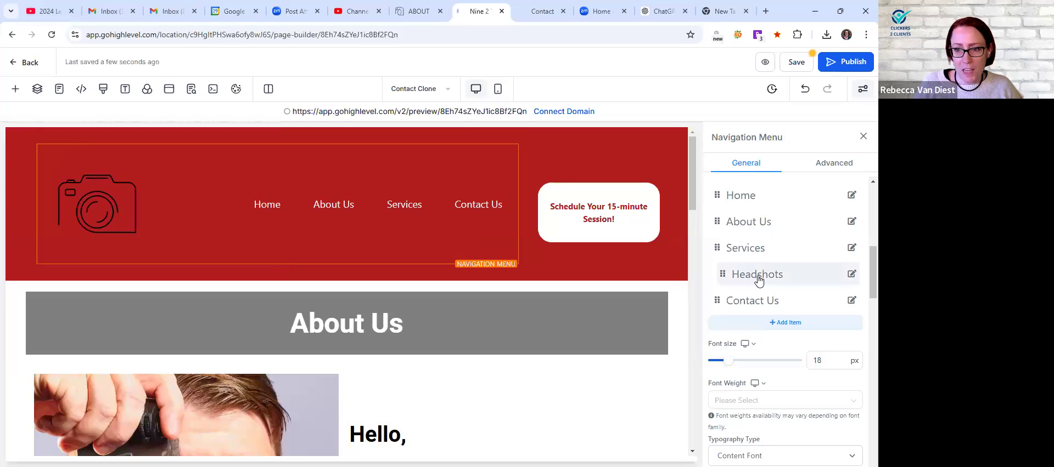
{"action": "left_click", "coordinate": [784, 324]}
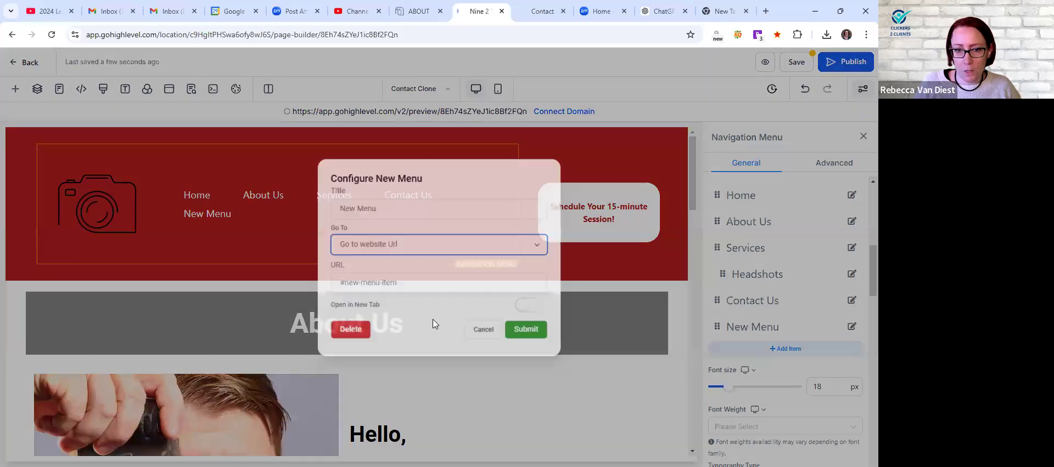
{"action": "triple_click", "coordinate": [396, 204]}
{"action": "type", "text": "B"}
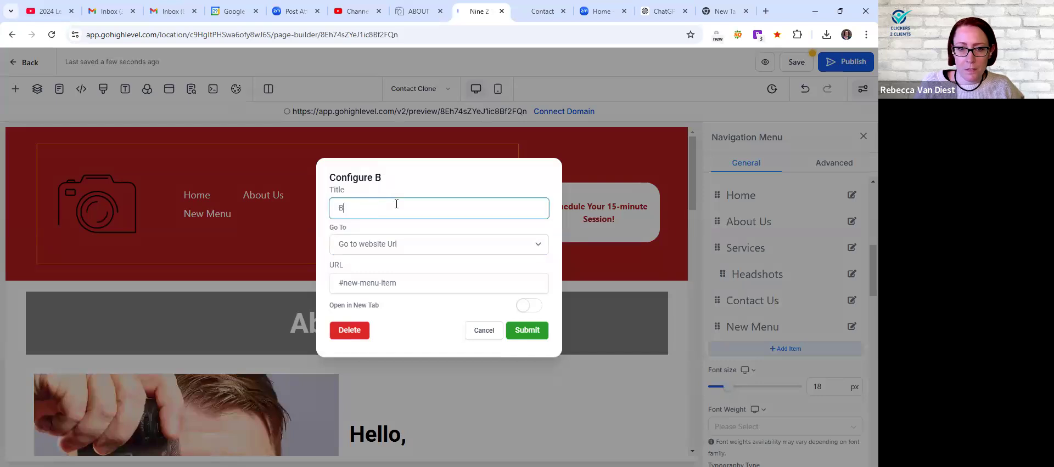
{"action": "type", "text": "randing"}
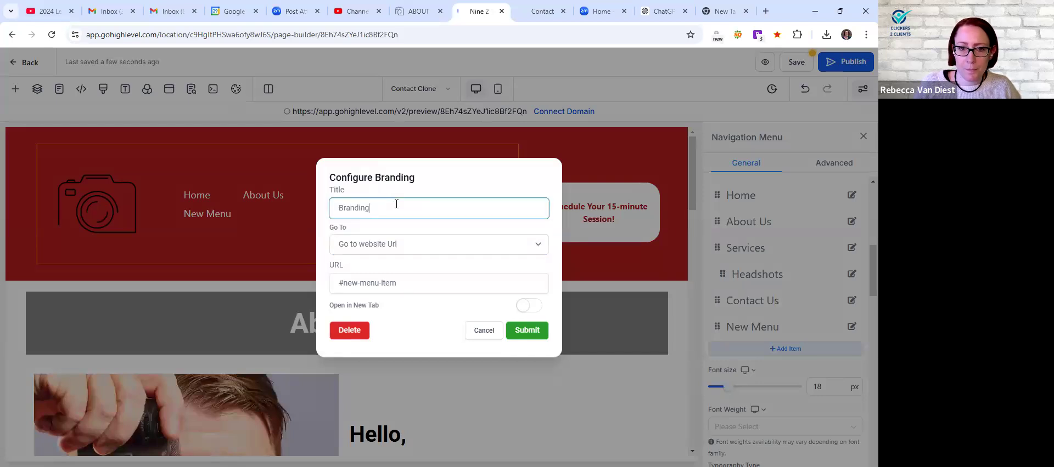
{"action": "left_click", "coordinate": [395, 248]}
{"action": "left_click", "coordinate": [395, 272]}
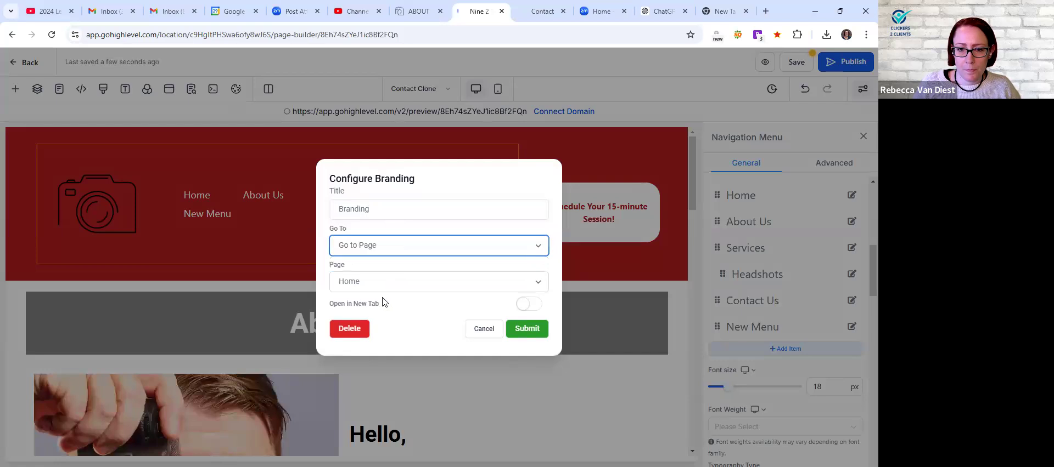
{"action": "left_click", "coordinate": [531, 329]}
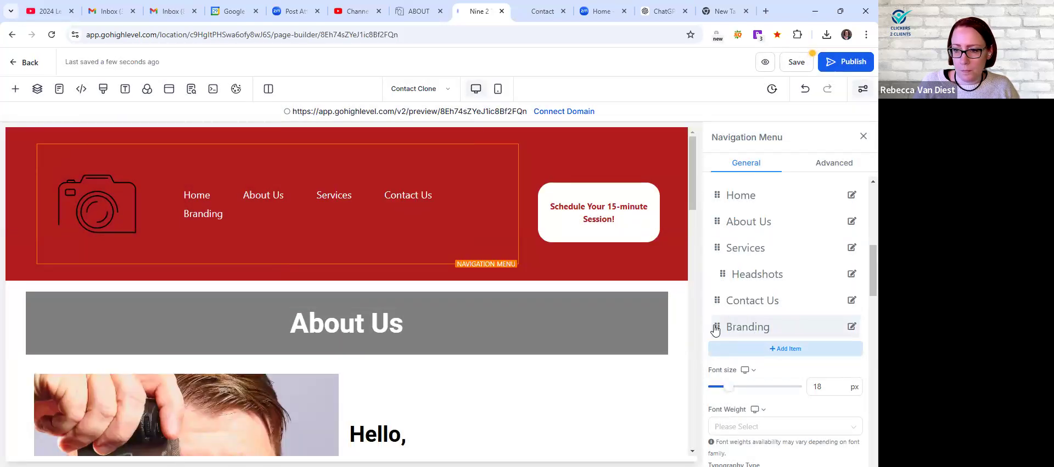
{"action": "left_click_drag", "start_coordinate": [724, 326], "coordinate": [751, 292]}
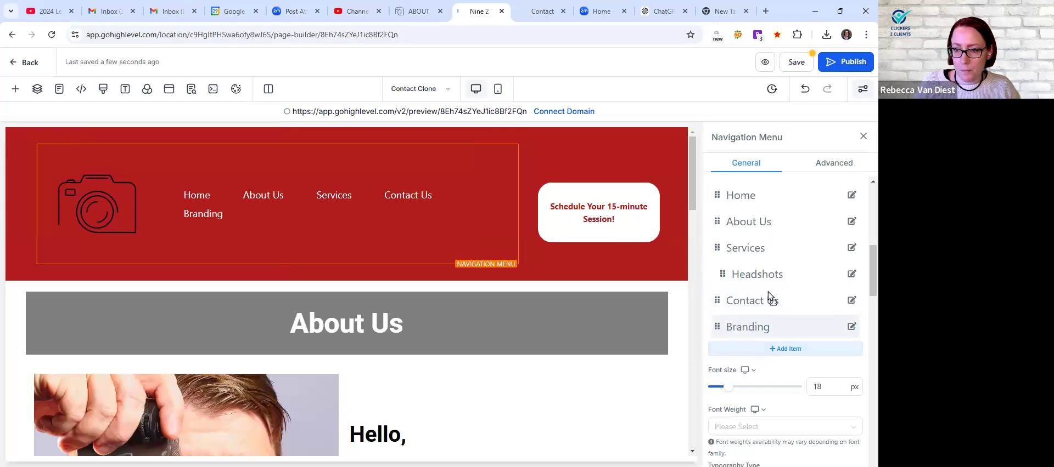
{"action": "left_click_drag", "start_coordinate": [758, 300], "coordinate": [749, 296]}
Add a navigation menu item titled Commercial with Go to Page set to Home, and nest it under Services below Branding
{"action": "left_click", "coordinate": [775, 347]}
{"action": "left_click", "coordinate": [479, 207]}
{"action": "key", "text": "ctrl+shift+Left"}
{"action": "key", "text": "ctrl+shift+Left"}
{"action": "type", "text": "Commercial"}
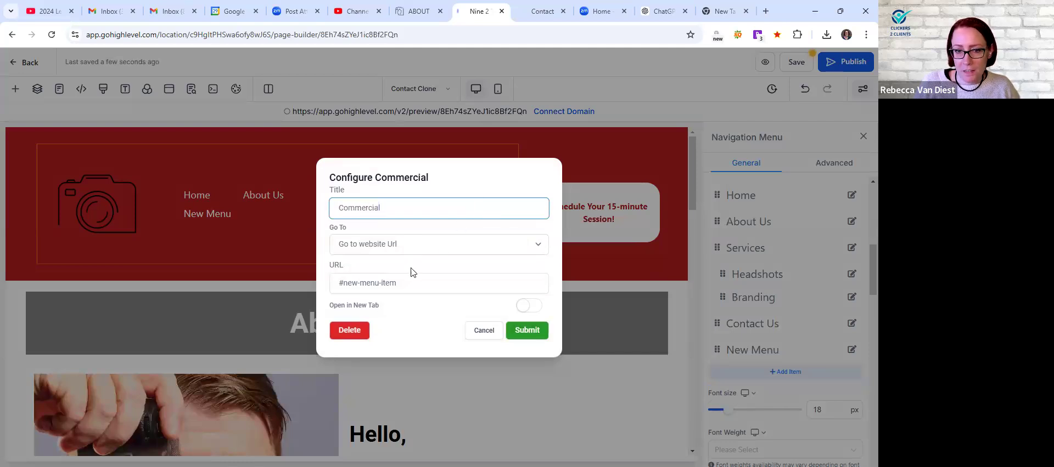
{"action": "left_click", "coordinate": [413, 246]}
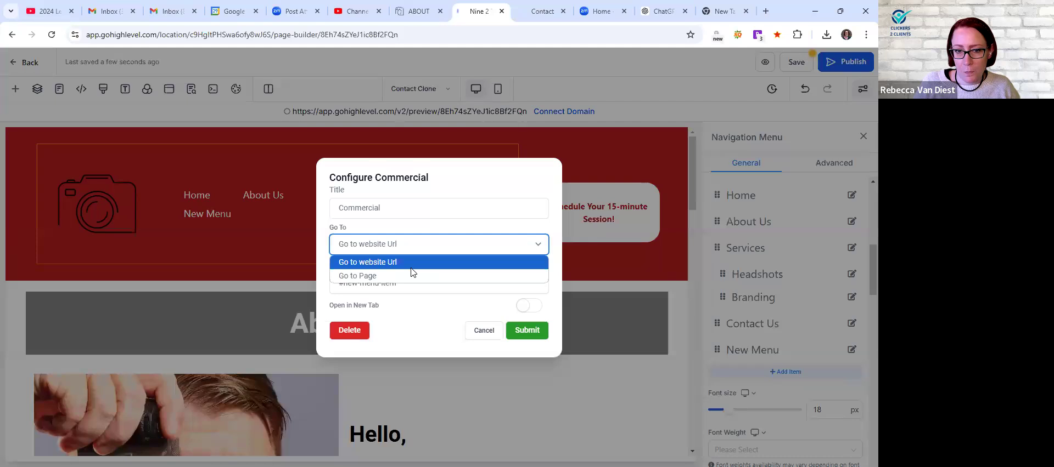
{"action": "left_click", "coordinate": [388, 282]}
{"action": "left_click", "coordinate": [368, 283]}
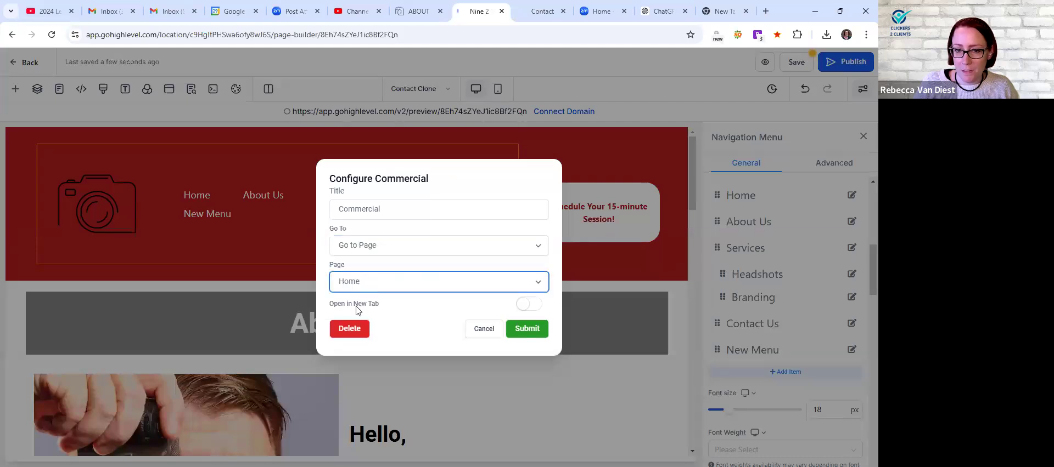
{"action": "left_click", "coordinate": [328, 282]}
{"action": "left_click", "coordinate": [526, 328]}
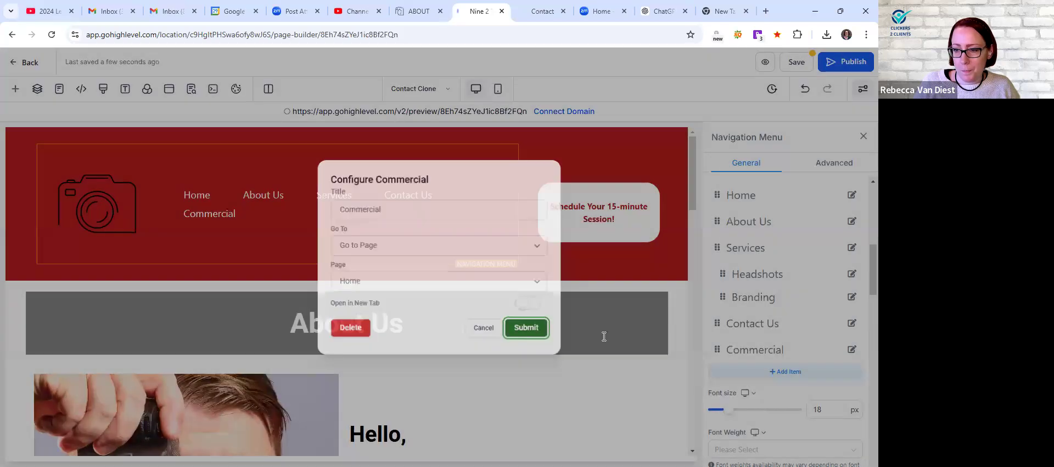
{"action": "left_click_drag", "start_coordinate": [718, 354], "coordinate": [741, 315]}
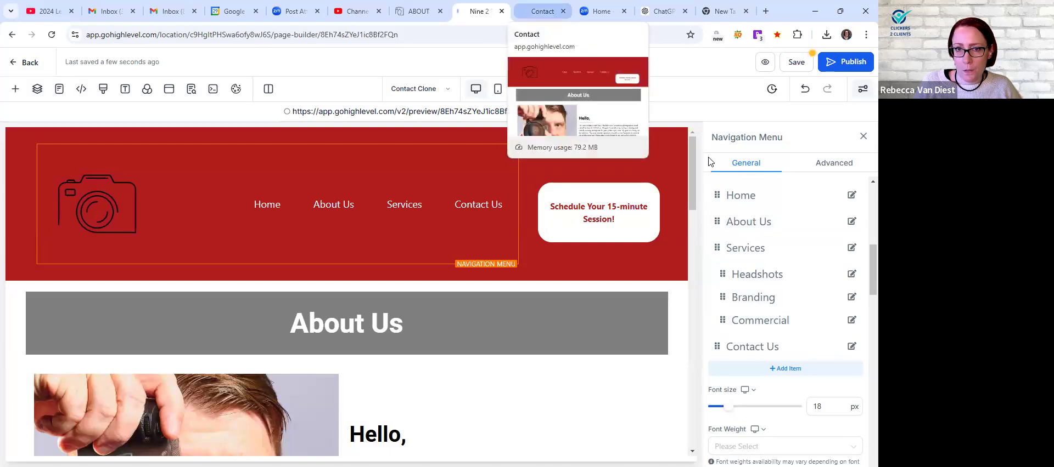
Compare the header menu with the Hillsboro Headshots About page and review the rebuilt page down to the Talking Headshot section
{"action": "key", "text": "ctrl+shift+Tab"}
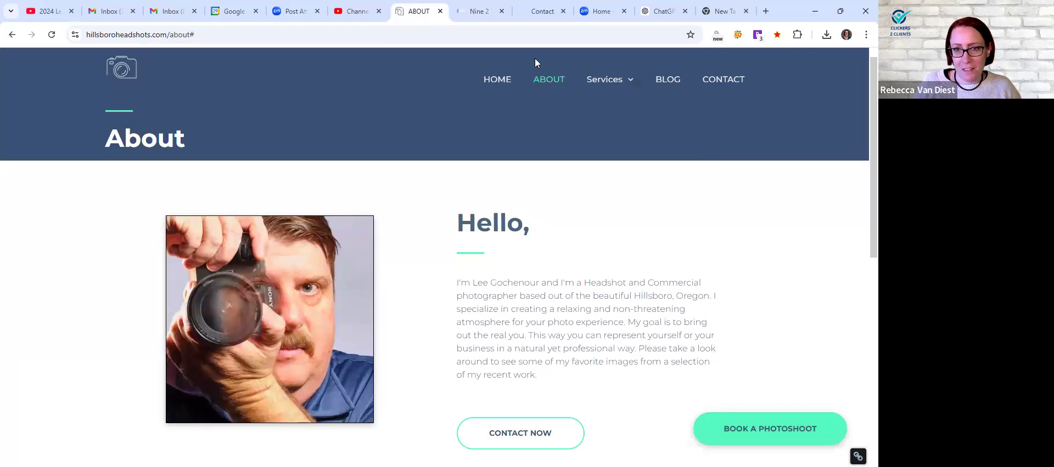
{"action": "key", "text": "ctrl+Tab"}
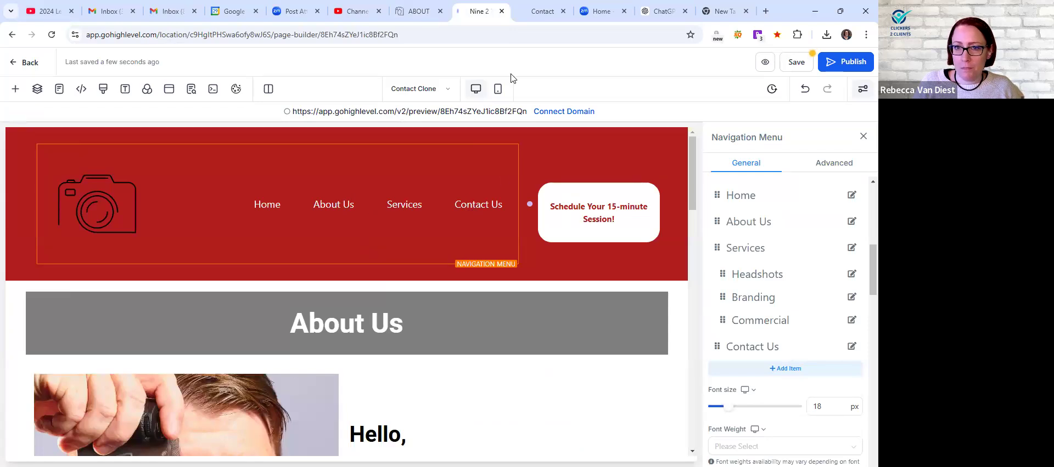
{"action": "key", "text": "ctrl+shift+Tab"}
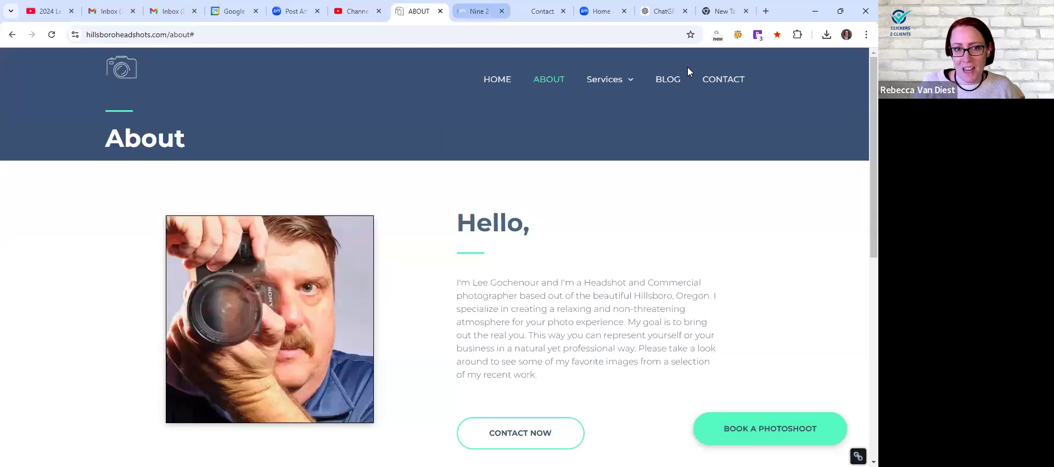
{"action": "key", "text": "ctrl+Tab"}
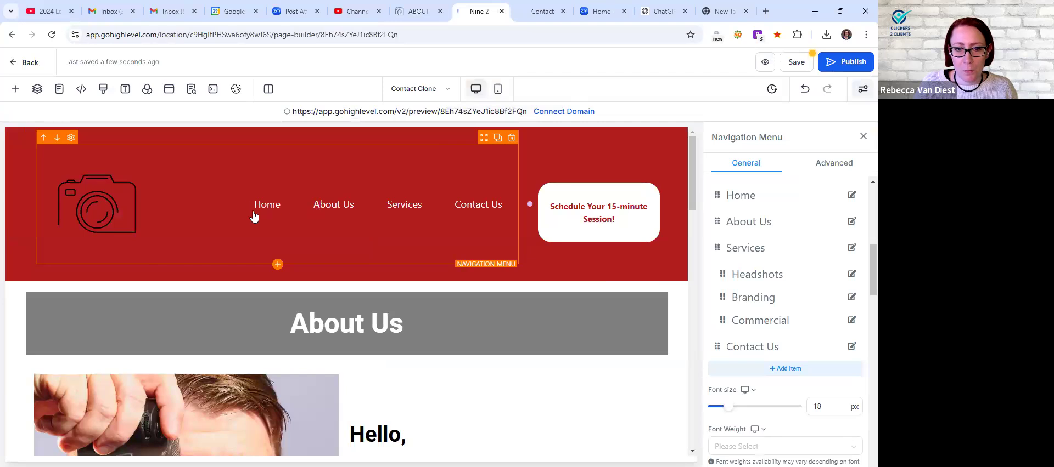
{"action": "scroll", "coordinate": [440, 261], "scroll_direction": "down", "scroll_amount": 3}
{"action": "scroll", "coordinate": [440, 261], "scroll_direction": "up", "scroll_amount": 3}
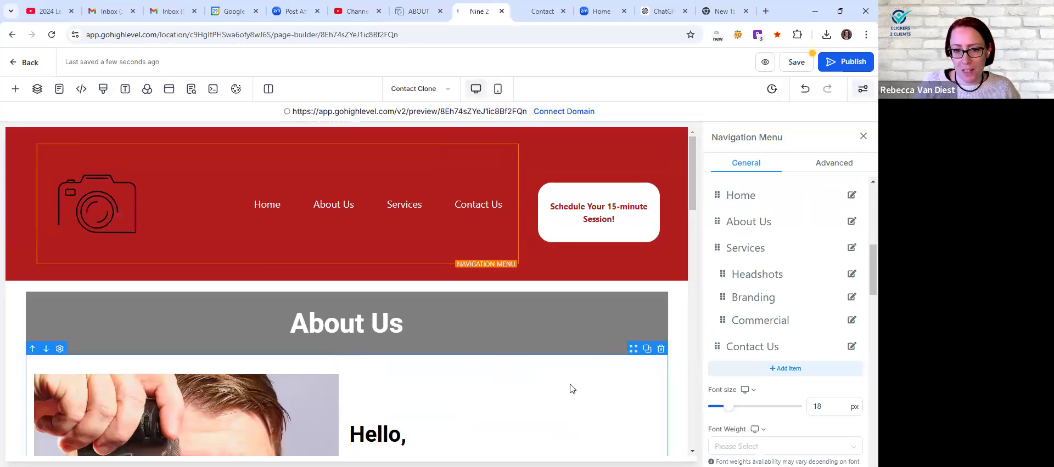
{"action": "scroll", "coordinate": [575, 389], "scroll_direction": "down", "scroll_amount": 3}
{"action": "scroll", "coordinate": [575, 389], "scroll_direction": "down", "scroll_amount": 10}
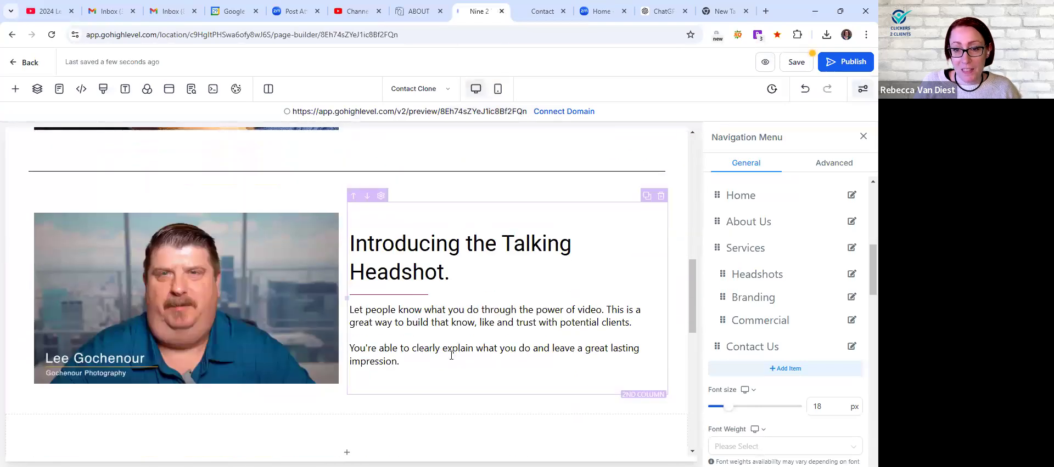
{"action": "scroll", "coordinate": [486, 344], "scroll_direction": "up", "scroll_amount": 15}
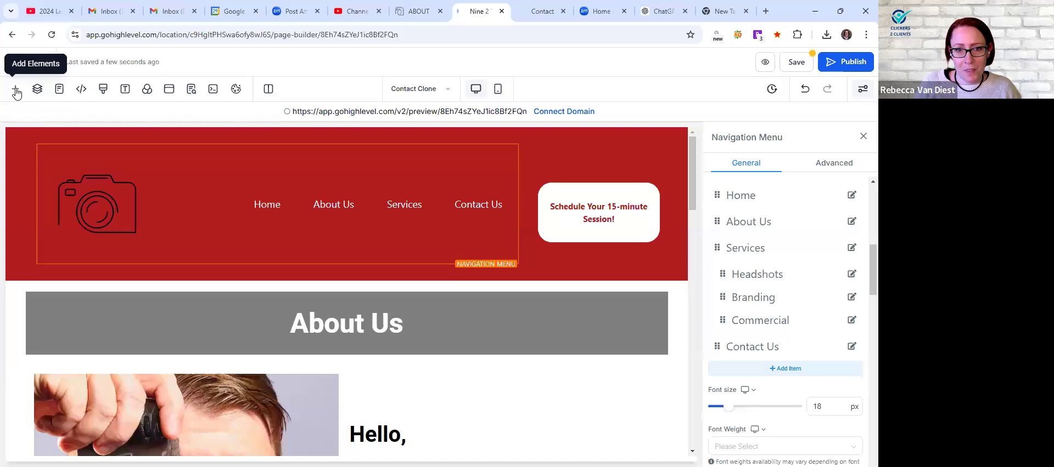
Save the page and leave the page builder for the Photography website's page list
{"action": "left_click", "coordinate": [796, 61]}
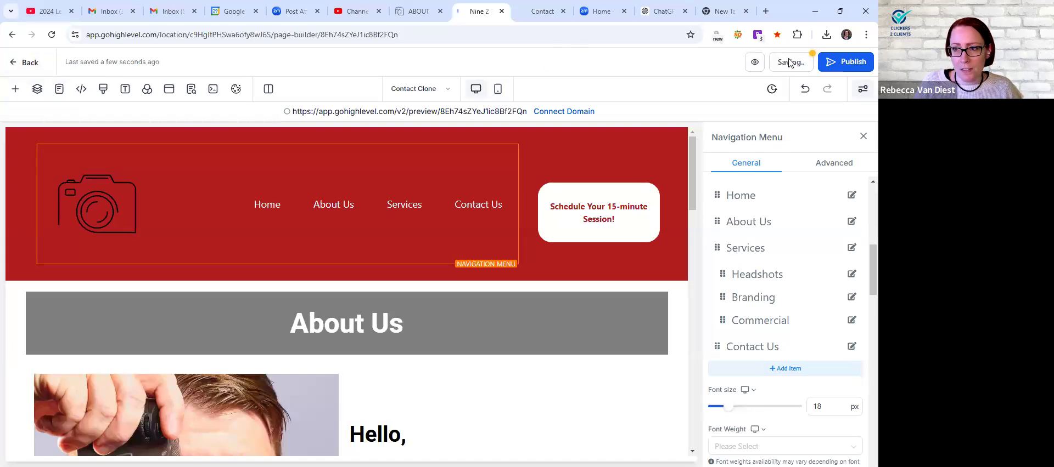
{"action": "left_click", "coordinate": [560, 299]}
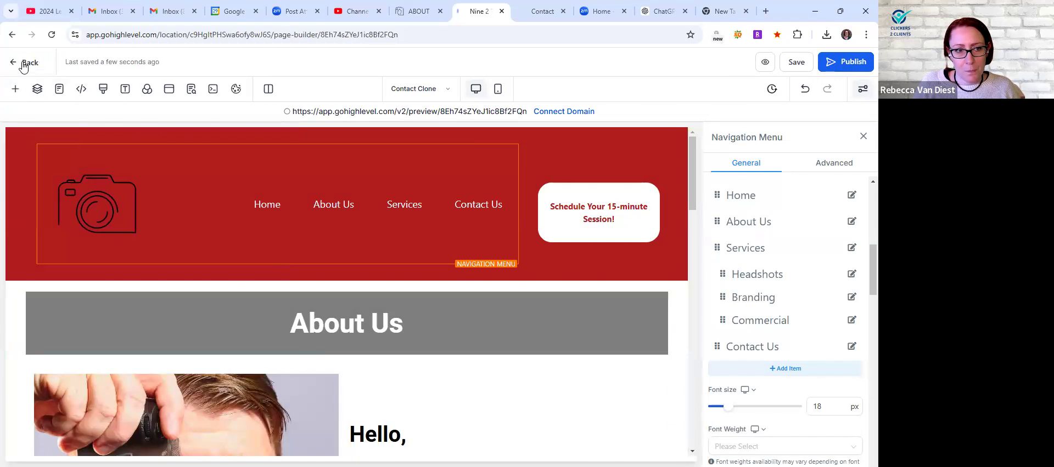
{"action": "left_click", "coordinate": [28, 63]}
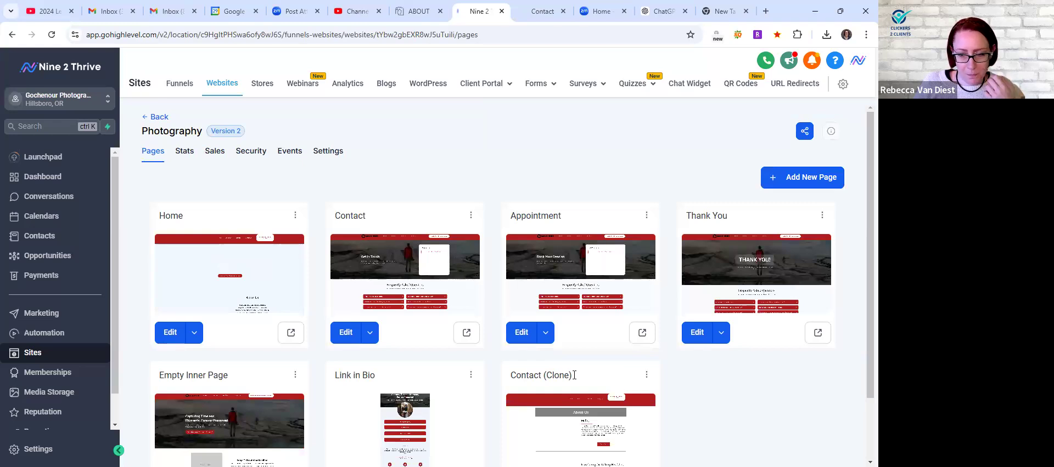
Open the settings of the Contact (Clone) page and change its name to About
{"action": "scroll", "coordinate": [583, 381], "scroll_direction": "down", "scroll_amount": 2}
{"action": "left_click", "coordinate": [645, 299]}
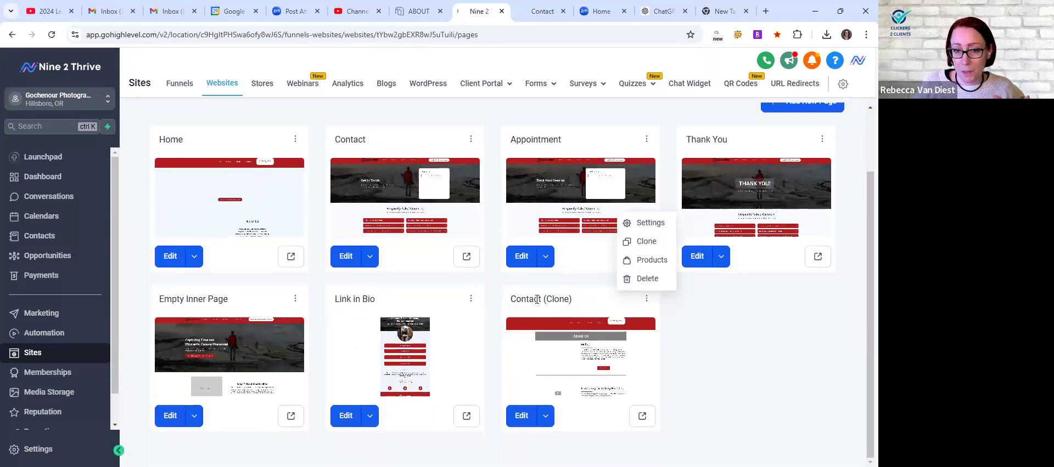
{"action": "left_click", "coordinate": [649, 224]}
{"action": "left_click", "coordinate": [403, 245]}
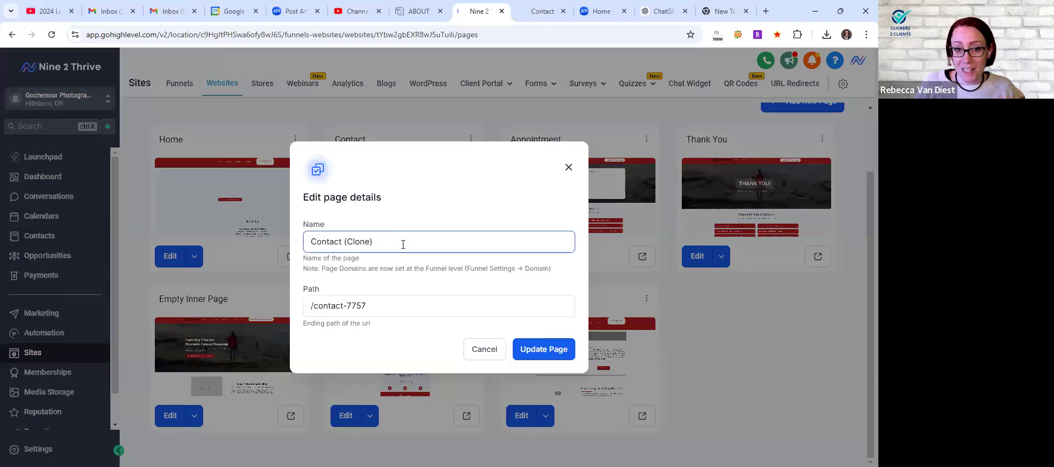
{"action": "triple_click", "coordinate": [402, 245]}
{"action": "type", "text": "About"}
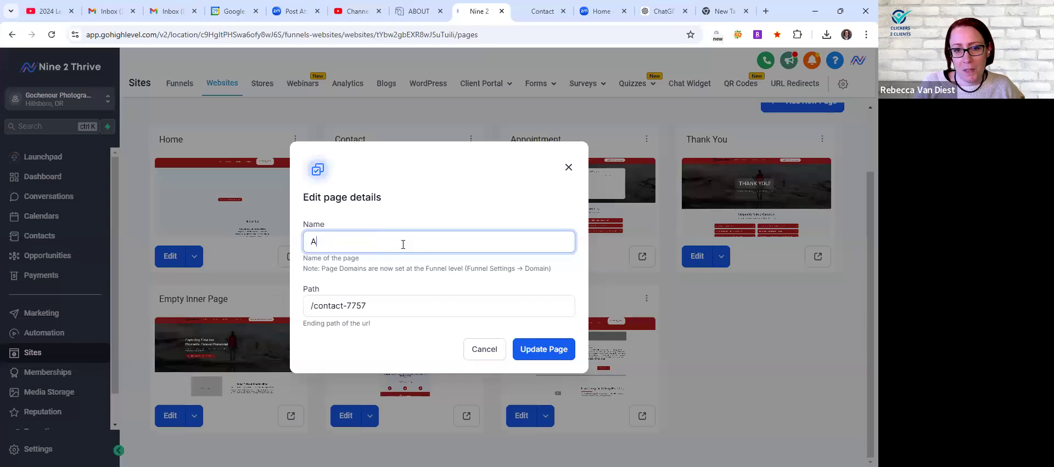
Set the page's path to /about and update the page details
{"action": "left_click", "coordinate": [393, 309]}
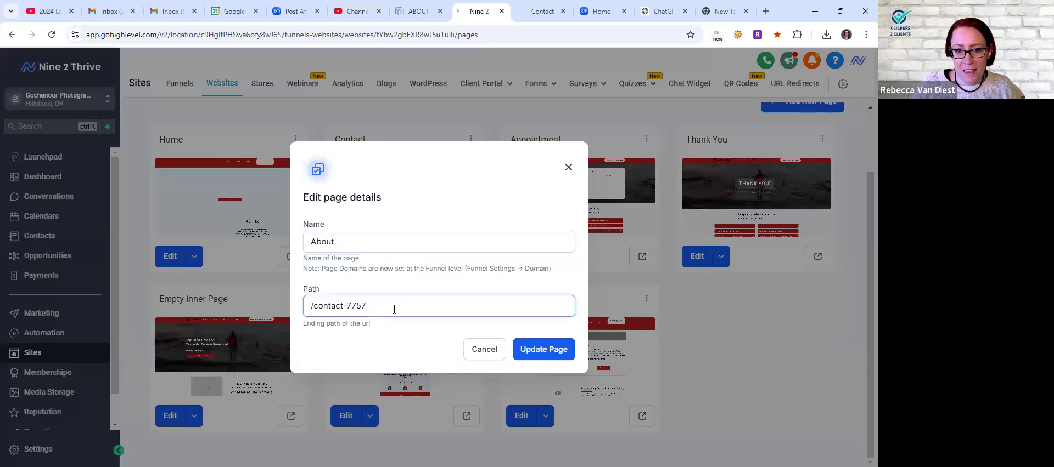
{"action": "left_click_drag", "start_coordinate": [315, 306], "coordinate": [323, 307]}
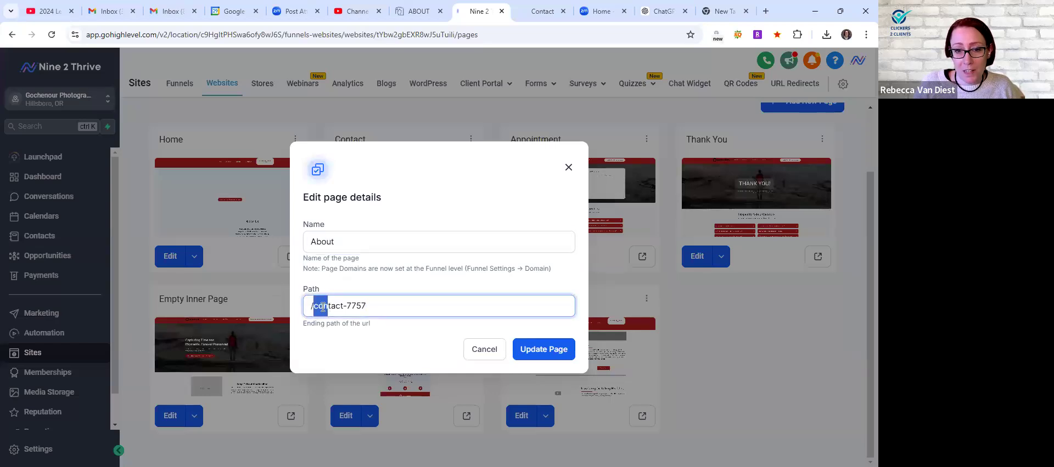
{"action": "double_click", "coordinate": [313, 306]}
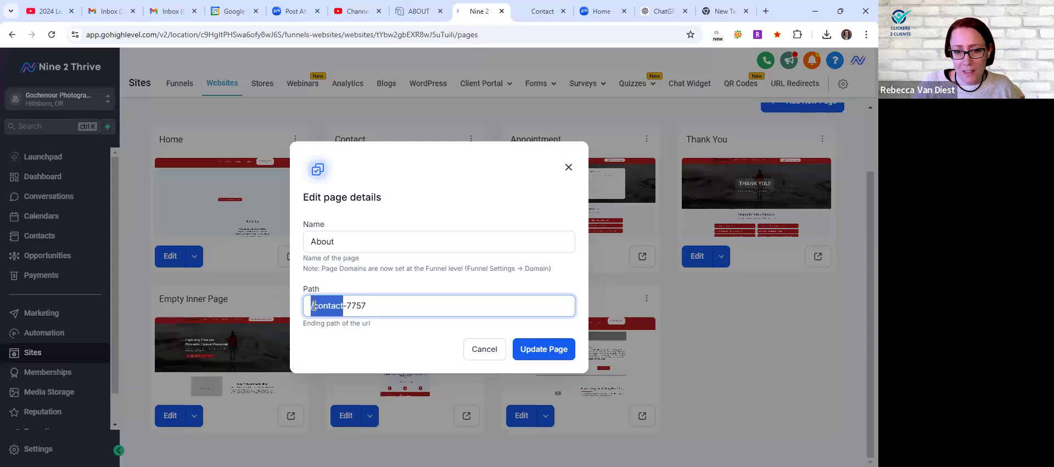
{"action": "left_click", "coordinate": [313, 306]}
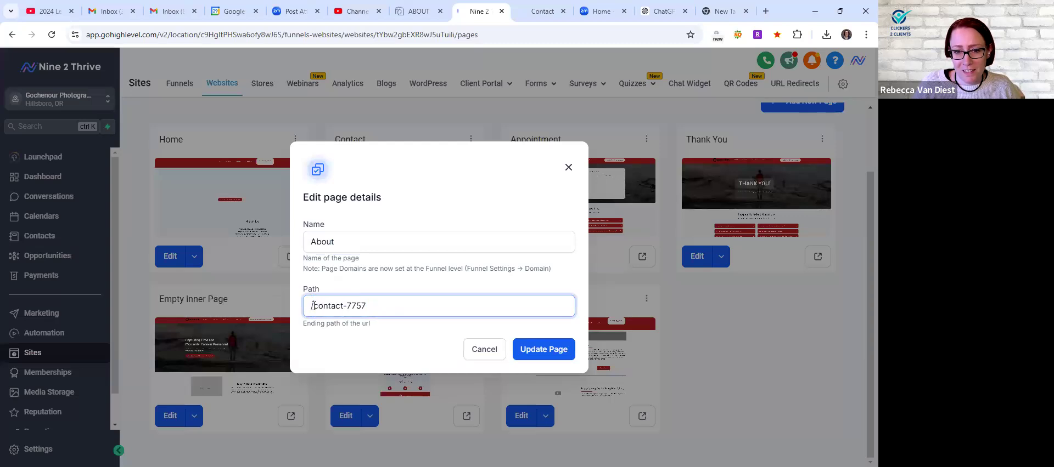
{"action": "left_click", "coordinate": [395, 310]}
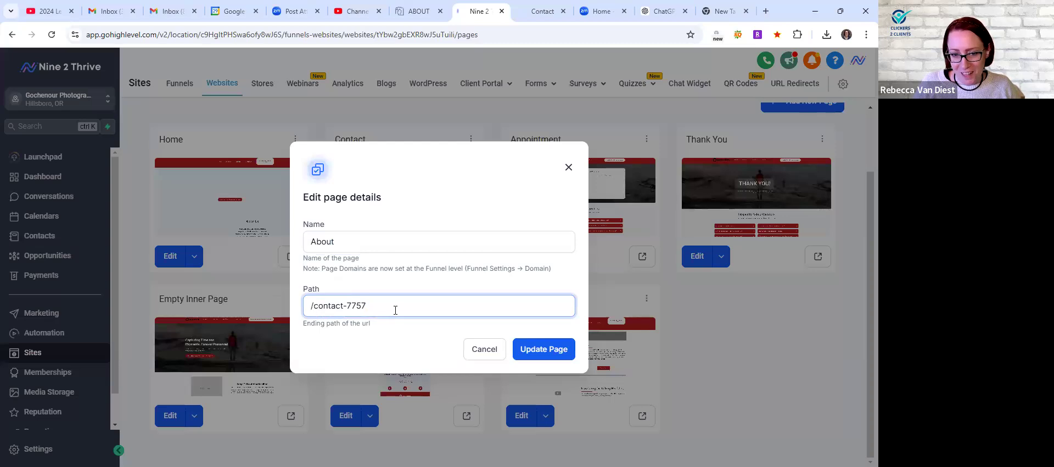
{"action": "left_click_drag", "start_coordinate": [393, 309], "coordinate": [313, 302]}
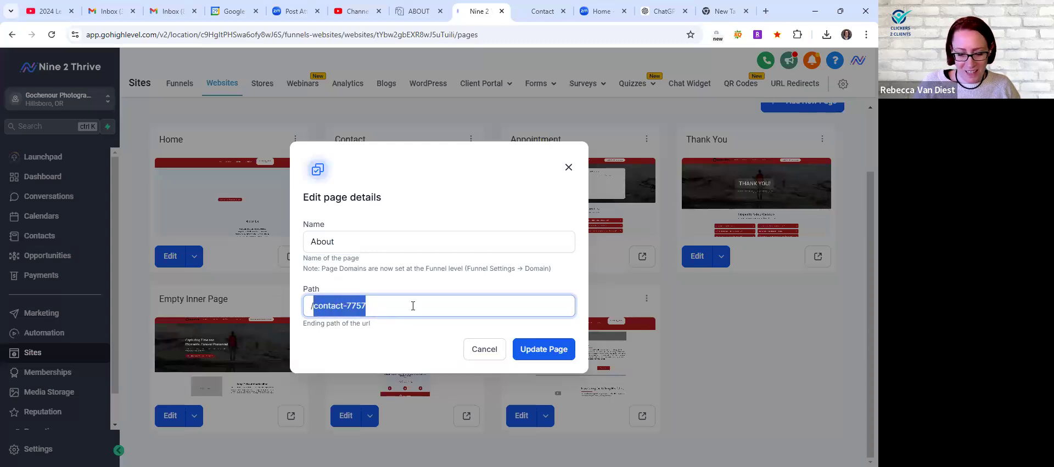
{"action": "type", "text": "about"}
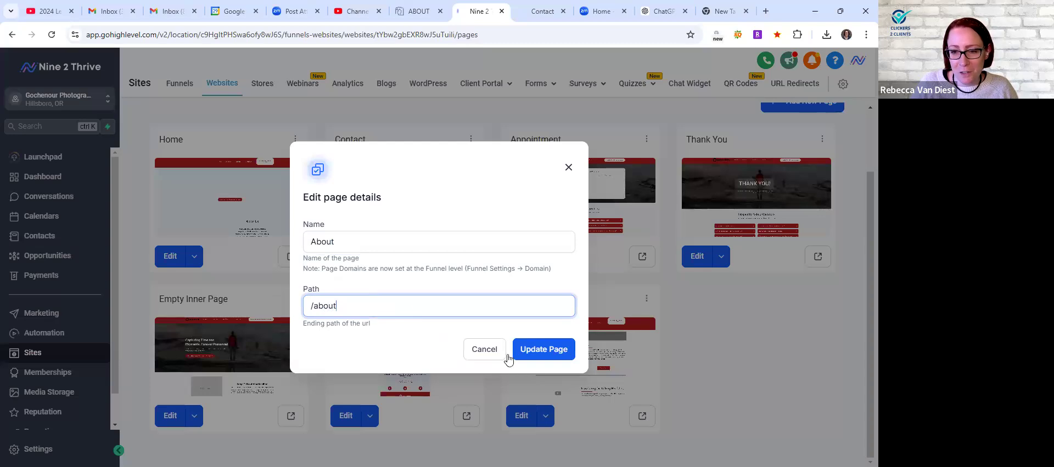
{"action": "left_click", "coordinate": [529, 352]}
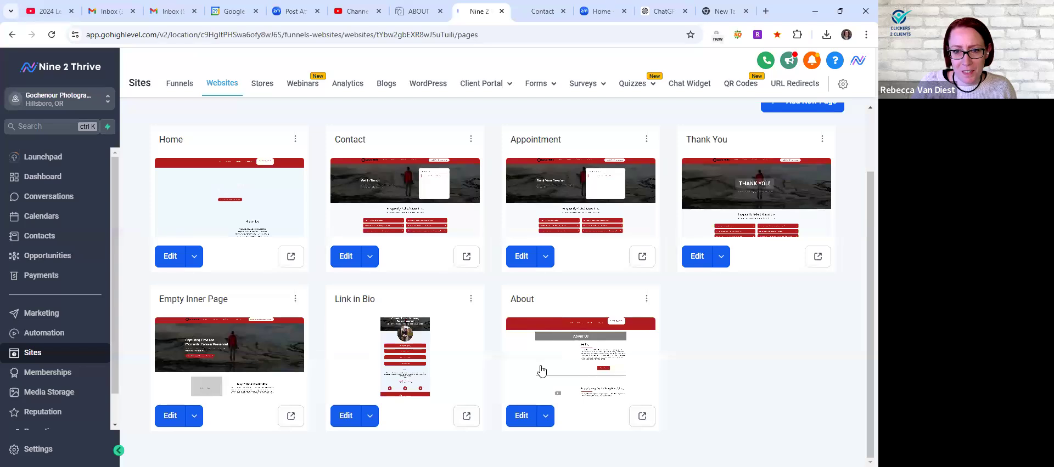
{"action": "scroll", "coordinate": [451, 216], "scroll_direction": "up", "scroll_amount": 1}
{"action": "left_click", "coordinate": [471, 194]}
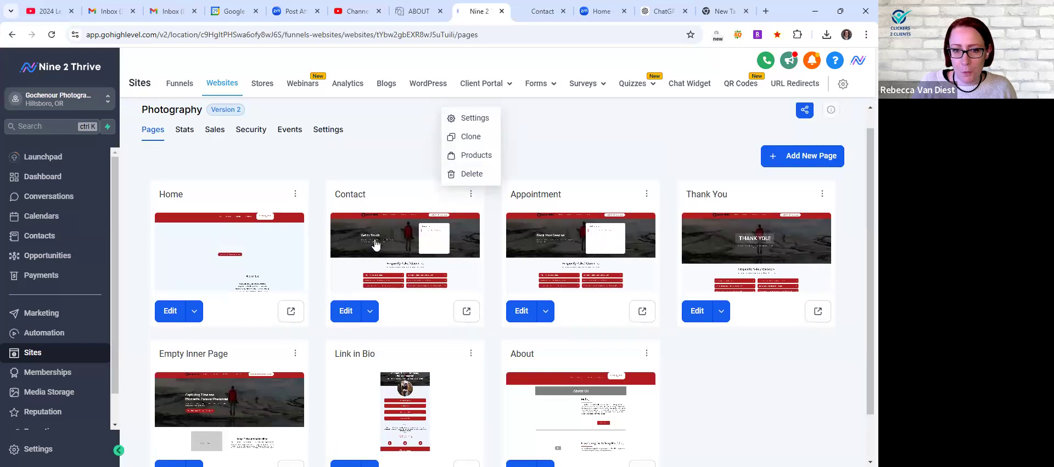
{"action": "left_click", "coordinate": [413, 247]}
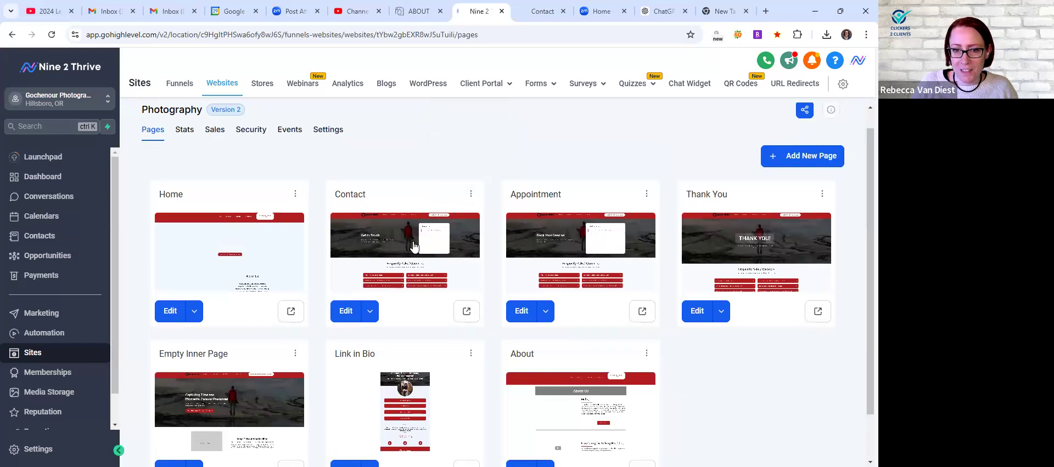
Open the Photography website's Contact page in the page builder and review its Get in Touch section and contact form area
{"action": "left_click", "coordinate": [413, 247]}
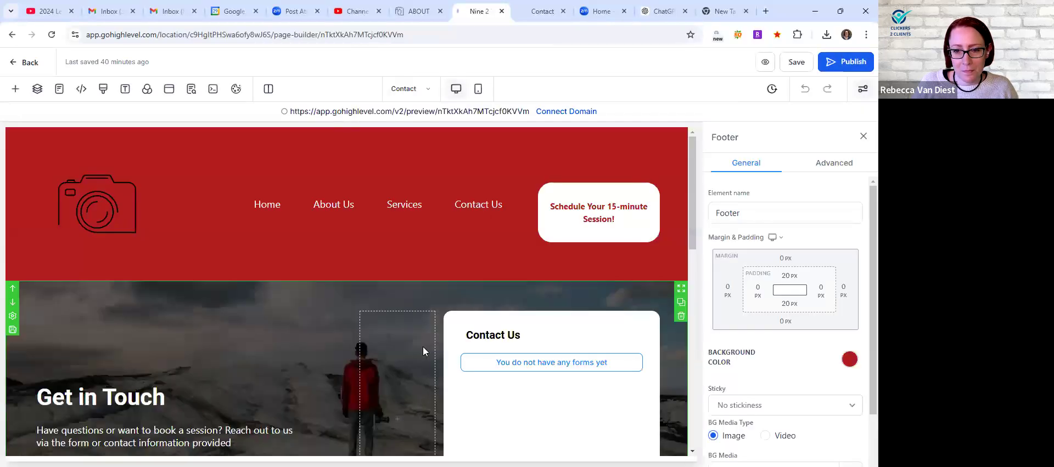
{"action": "scroll", "coordinate": [423, 347], "scroll_direction": "down", "scroll_amount": 3}
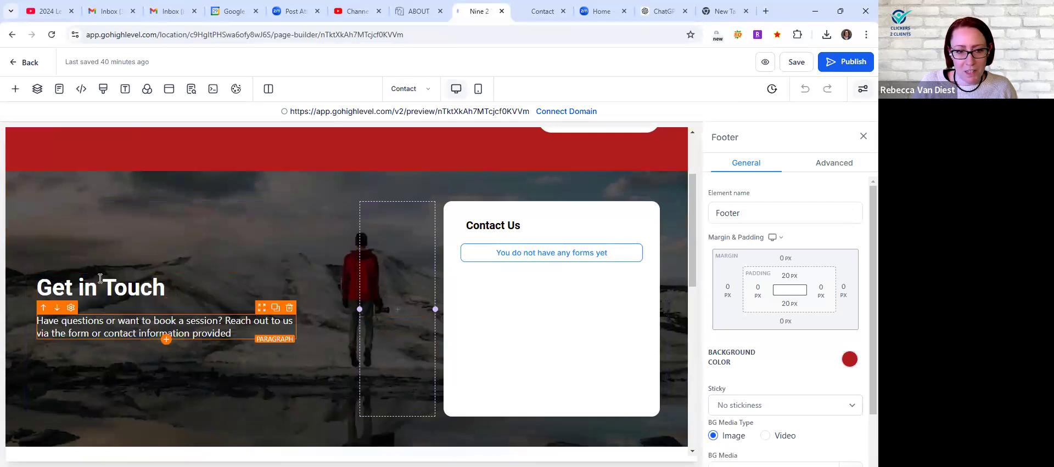
{"action": "scroll", "coordinate": [146, 292], "scroll_direction": "down", "scroll_amount": 2}
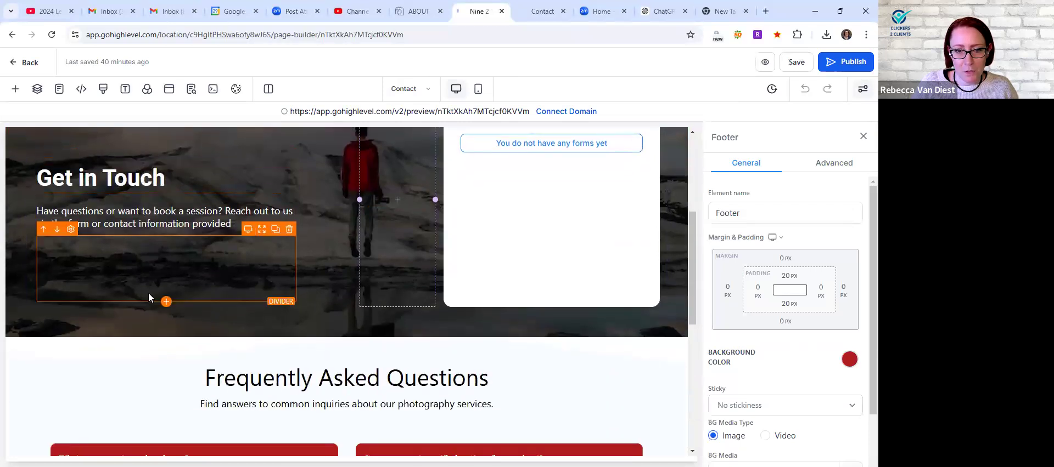
{"action": "scroll", "coordinate": [148, 291], "scroll_direction": "up", "scroll_amount": 2}
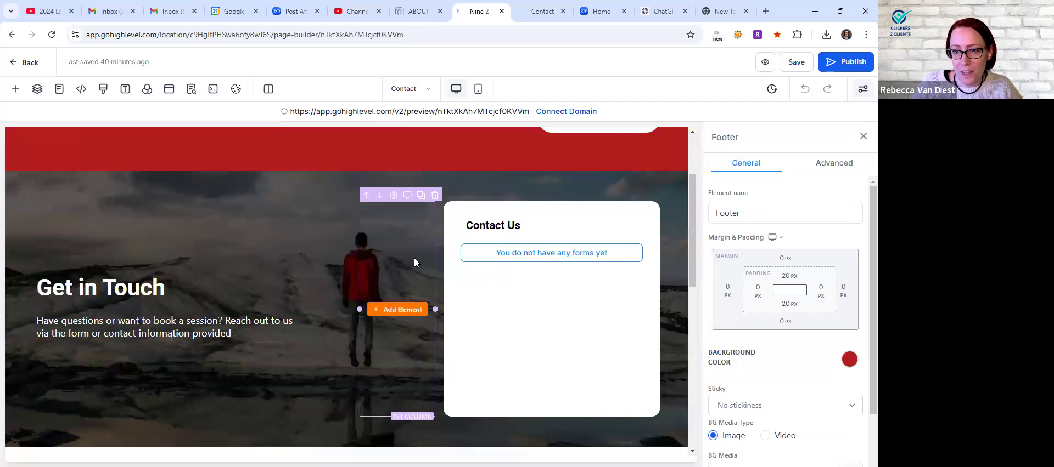
{"action": "scroll", "coordinate": [592, 288], "scroll_direction": "up", "scroll_amount": 2}
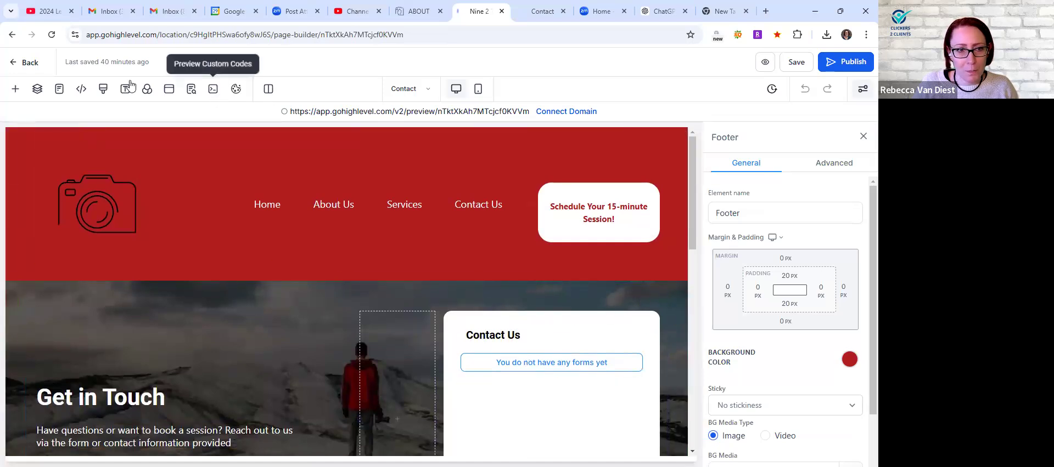
Leave the page builder and add a new form in the form builder
{"action": "left_click", "coordinate": [22, 63]}
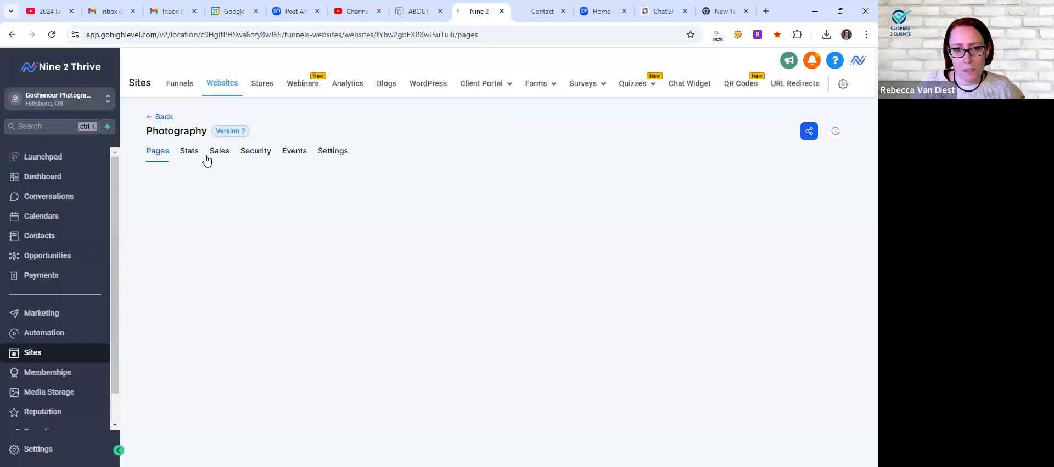
{"action": "left_click", "coordinate": [527, 86]}
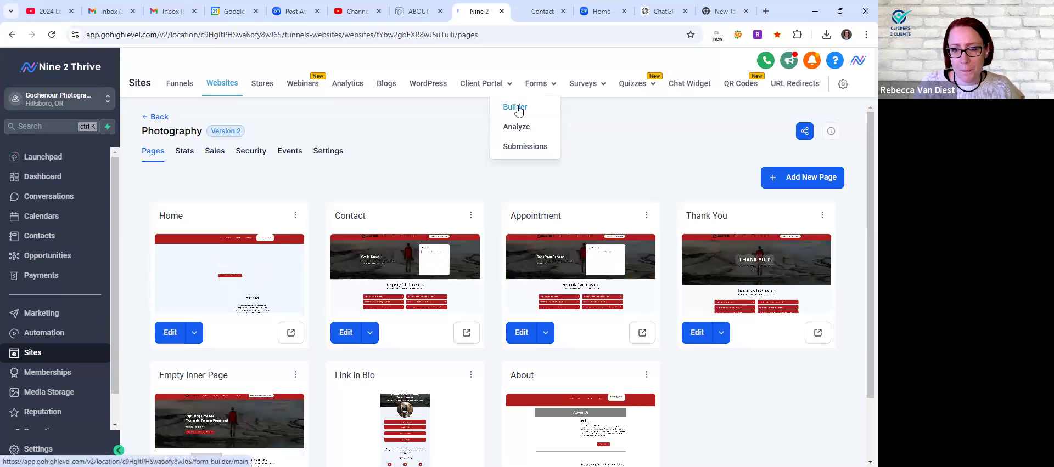
{"action": "left_click", "coordinate": [518, 109]}
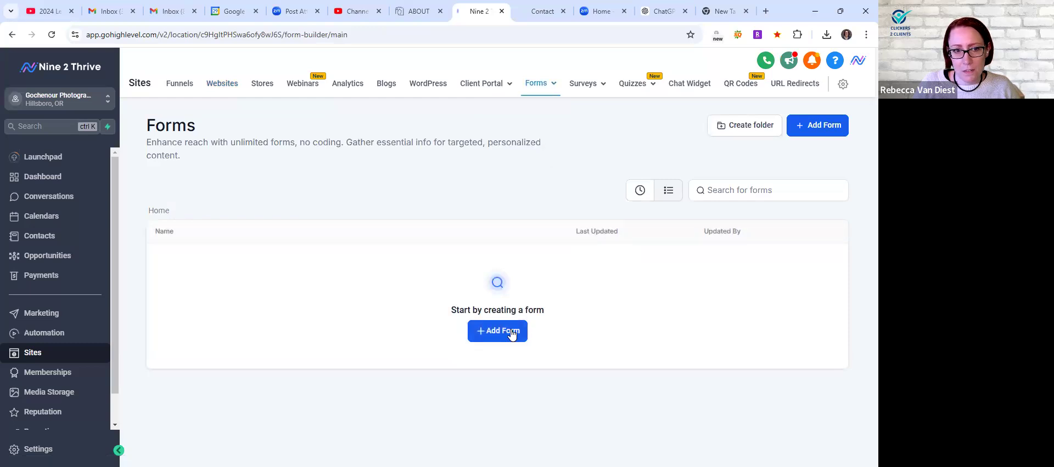
{"action": "left_click", "coordinate": [511, 334]}
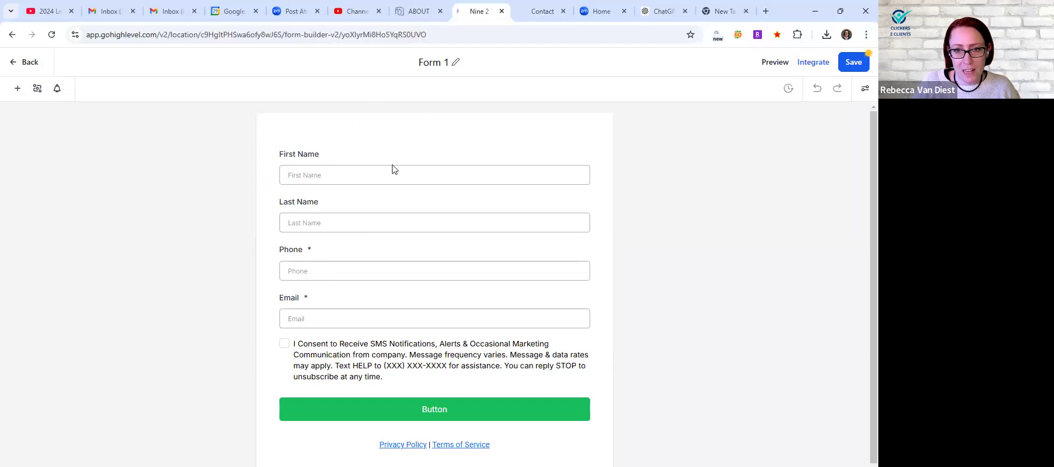
Rename the new form as Contact
{"action": "left_click", "coordinate": [453, 62]}
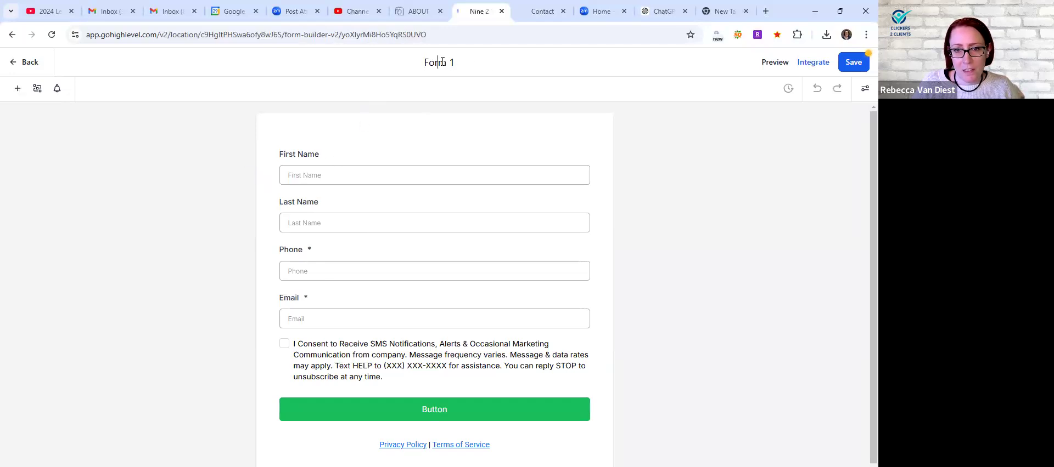
{"action": "triple_click", "coordinate": [442, 62]}
{"action": "type", "text": "Contact"}
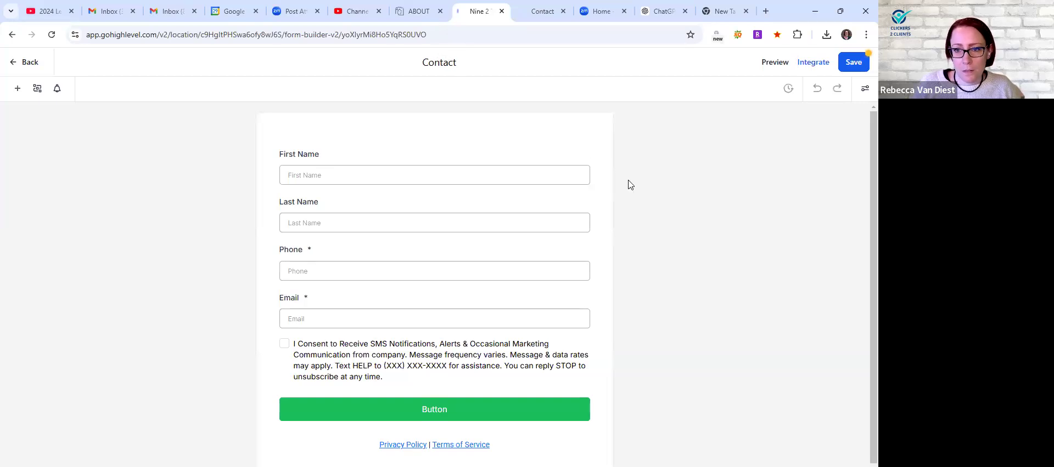
{"action": "key", "text": "Return"}
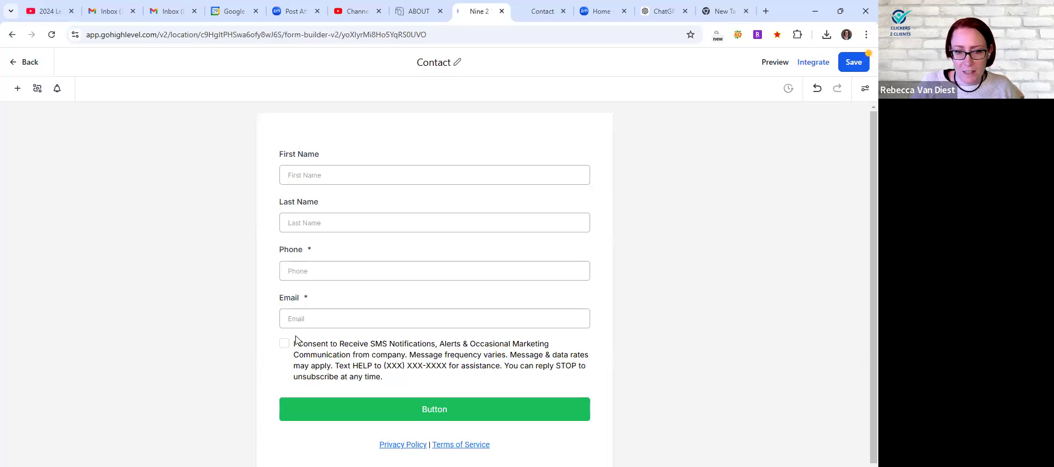
Set the link color of the form's terms and conditions consent element to red, #D70F0FFF
{"action": "left_click", "coordinate": [383, 365]}
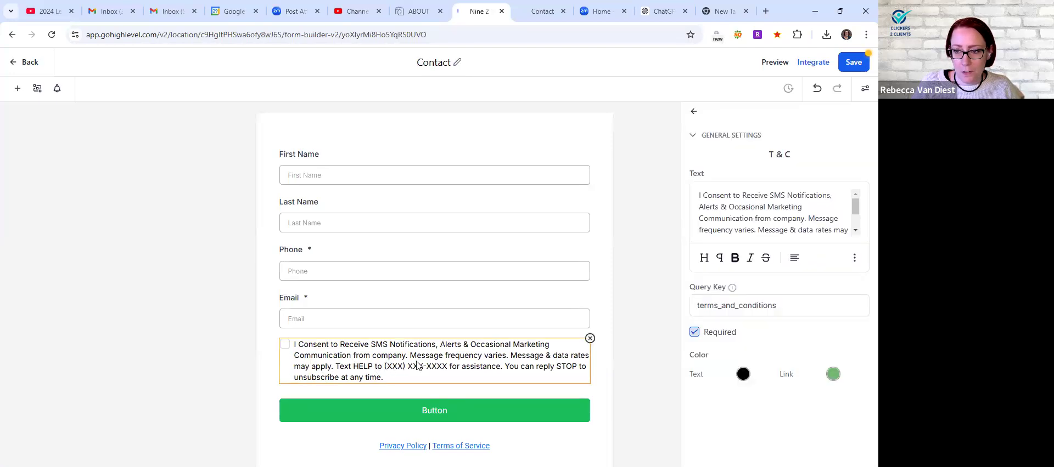
{"action": "scroll", "coordinate": [769, 202], "scroll_direction": "down", "scroll_amount": 3}
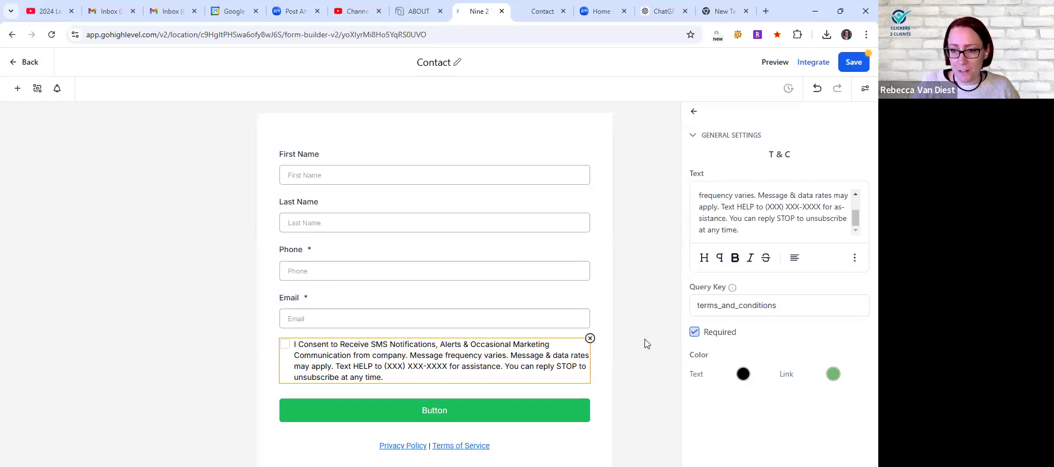
{"action": "scroll", "coordinate": [477, 416], "scroll_direction": "down", "scroll_amount": 1}
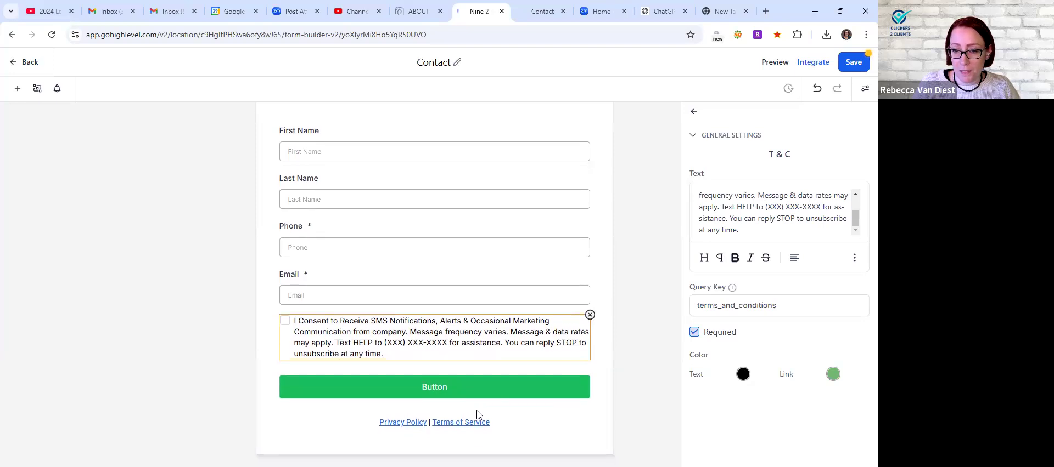
{"action": "left_click", "coordinate": [831, 376]}
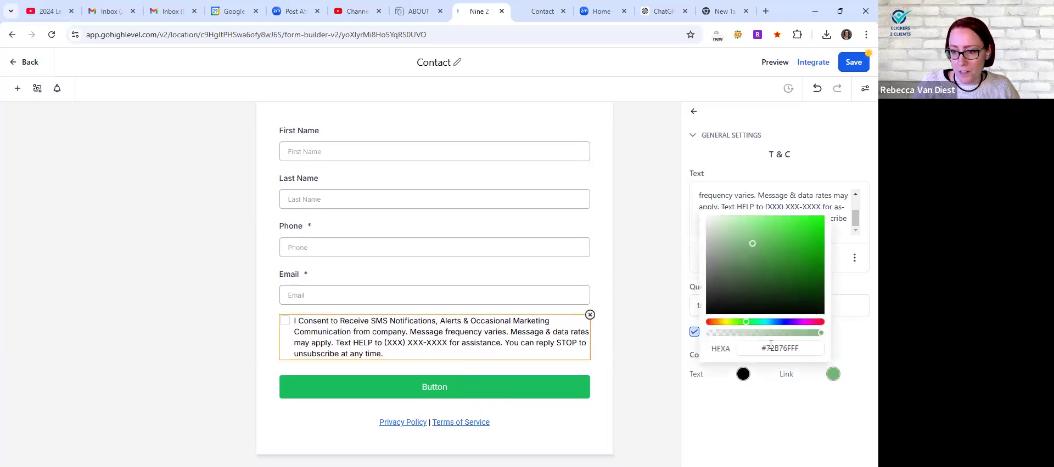
{"action": "left_click", "coordinate": [709, 325]}
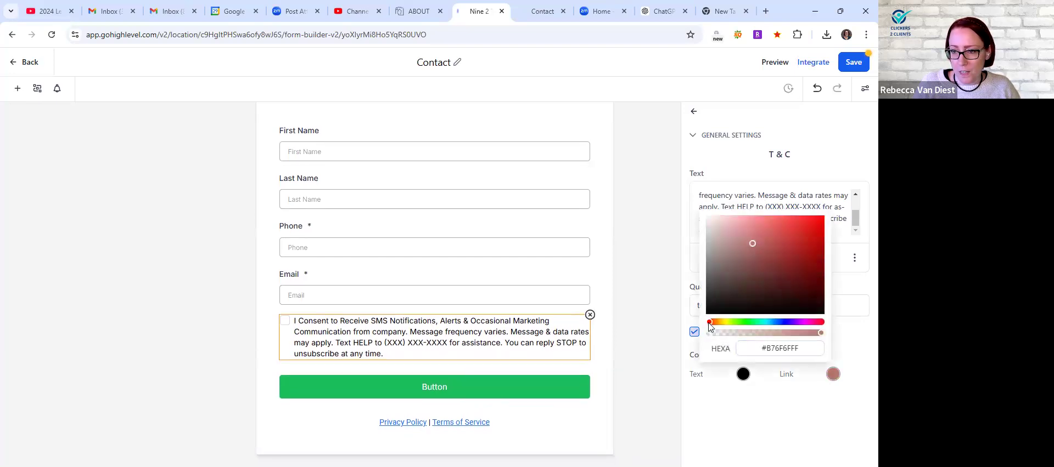
{"action": "left_click", "coordinate": [815, 230]}
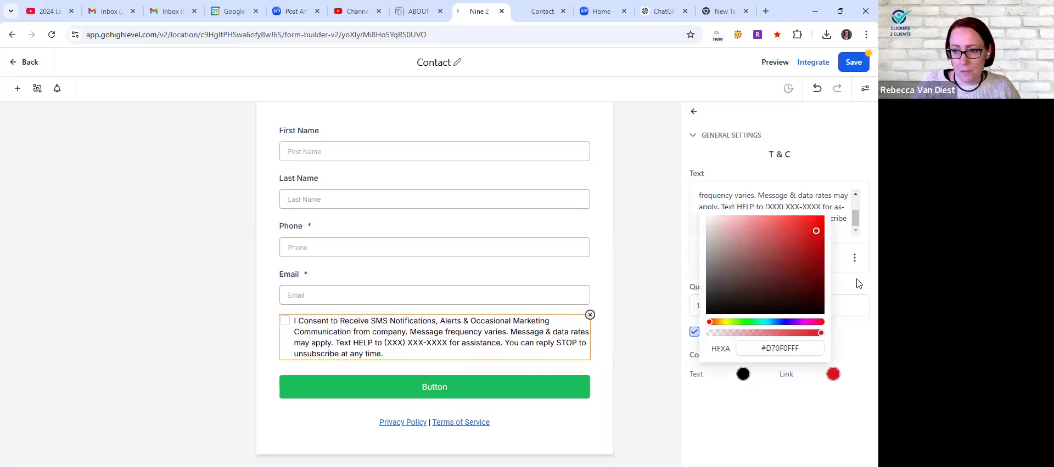
{"action": "left_click", "coordinate": [860, 345]}
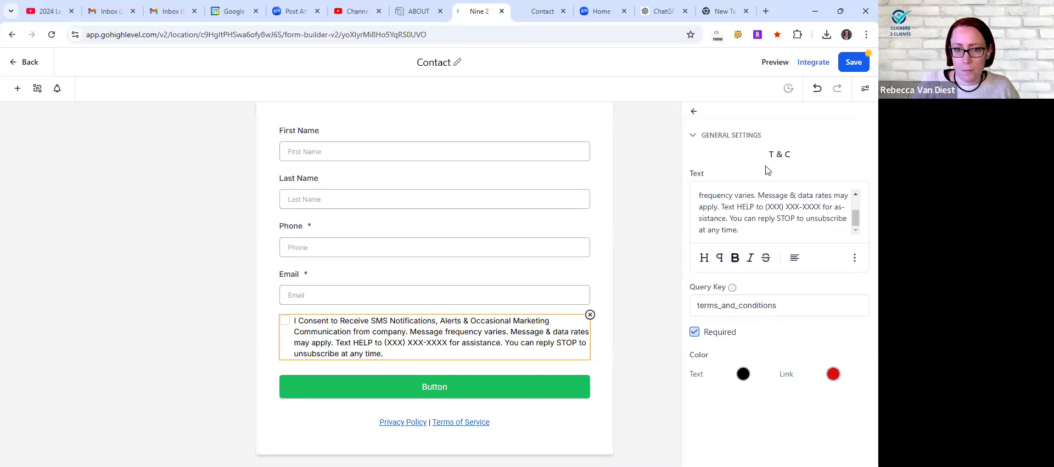
{"action": "scroll", "coordinate": [549, 214], "scroll_direction": "up", "scroll_amount": 1}
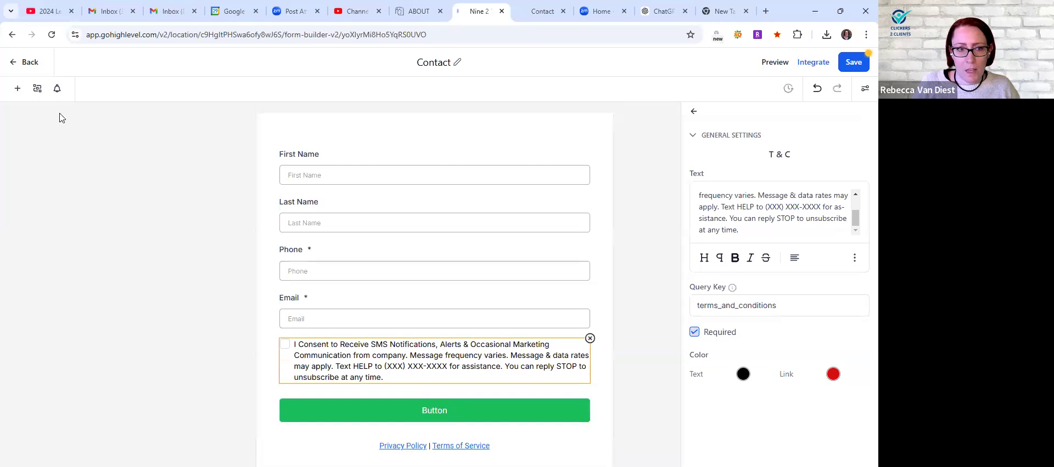
Add a Multi Dropdown field to the Contact form between the Phone and Email fields
{"action": "left_click", "coordinate": [19, 89]}
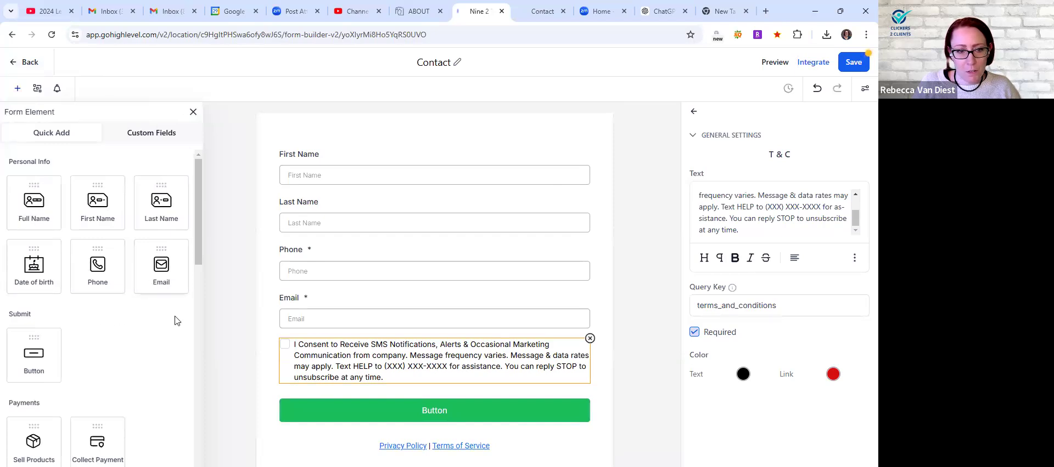
{"action": "scroll", "coordinate": [176, 320], "scroll_direction": "down", "scroll_amount": 1}
{"action": "scroll", "coordinate": [88, 307], "scroll_direction": "down", "scroll_amount": 2}
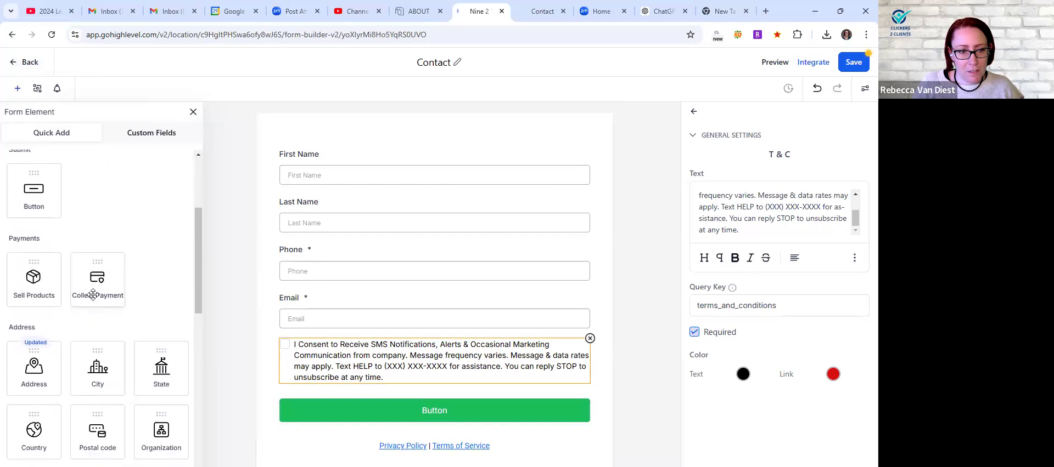
{"action": "scroll", "coordinate": [129, 274], "scroll_direction": "down", "scroll_amount": 1}
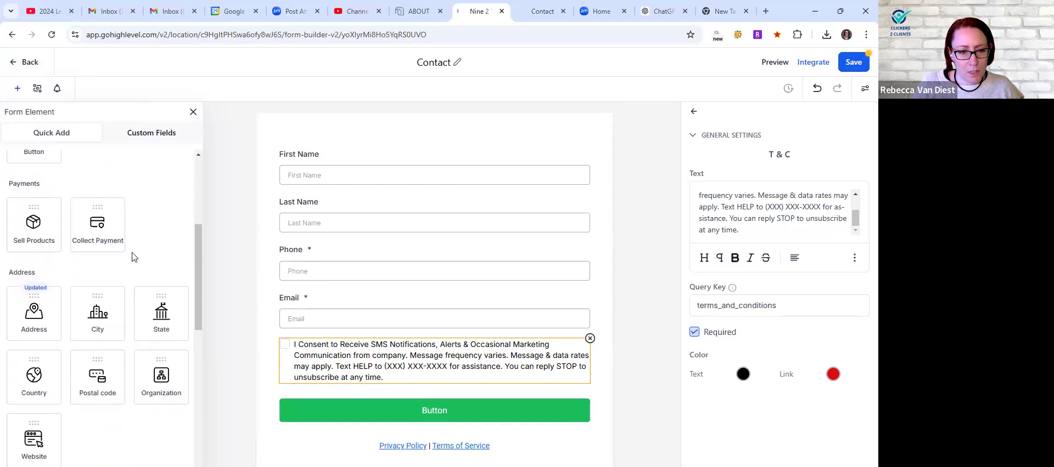
{"action": "scroll", "coordinate": [131, 257], "scroll_direction": "down", "scroll_amount": 3}
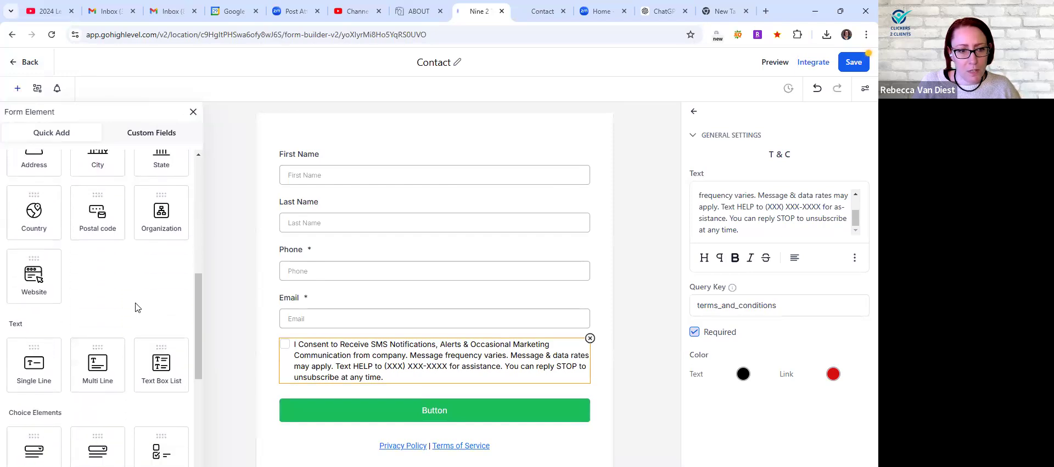
{"action": "scroll", "coordinate": [136, 305], "scroll_direction": "down", "scroll_amount": 2}
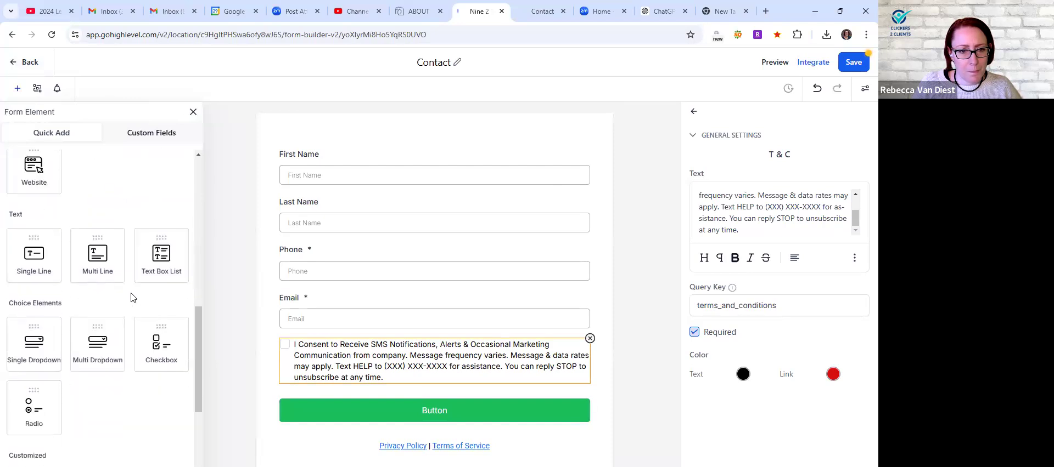
{"action": "mouse_move", "coordinate": [105, 260]}
{"action": "left_mouse_down"}
{"action": "mouse_move", "coordinate": [193, 275]}
{"action": "mouse_move", "coordinate": [100, 262]}
{"action": "left_mouse_up"}
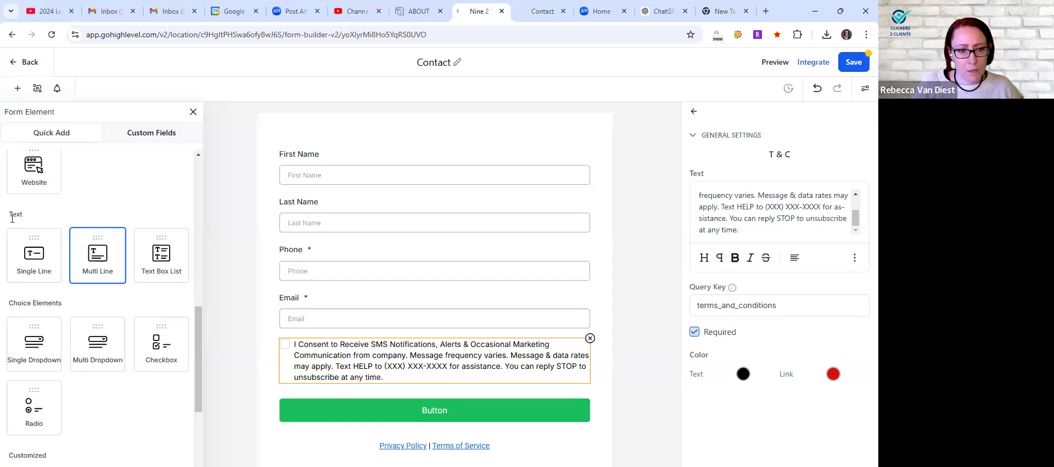
{"action": "scroll", "coordinate": [102, 311], "scroll_direction": "down", "scroll_amount": 1}
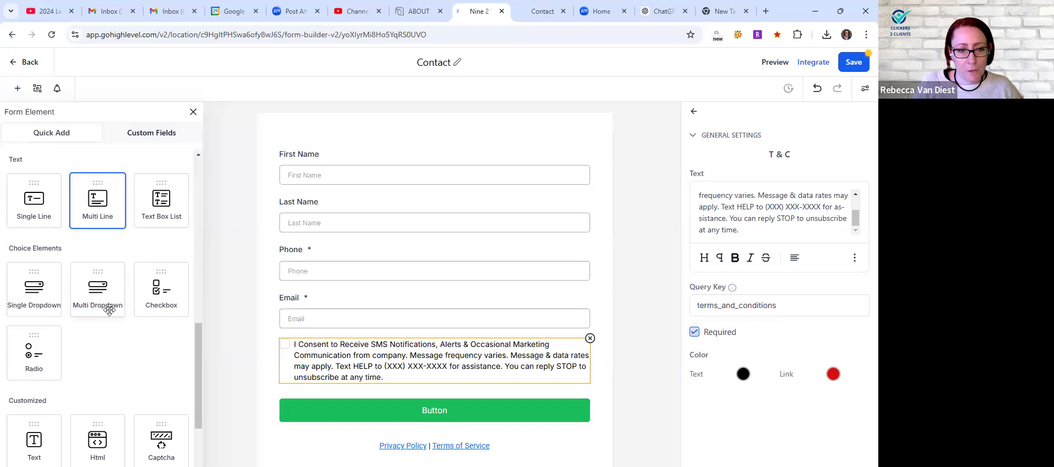
{"action": "left_click", "coordinate": [109, 291]}
{"action": "left_click_drag", "start_coordinate": [109, 290], "coordinate": [358, 313]}
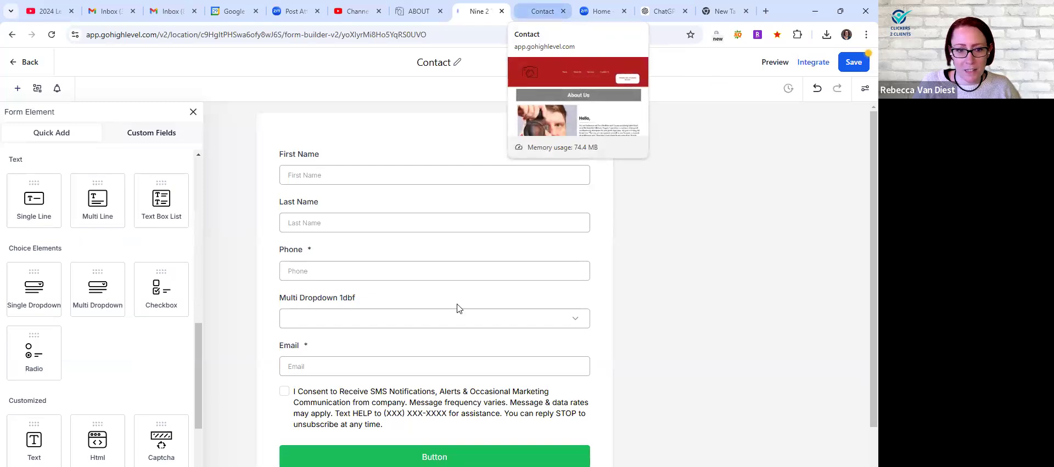
Examine the Hillsboro Headshots Contact page's form, including the options of its Service and Location dropdowns and its Message field
{"action": "key", "text": "ctrl+shift+Tab"}
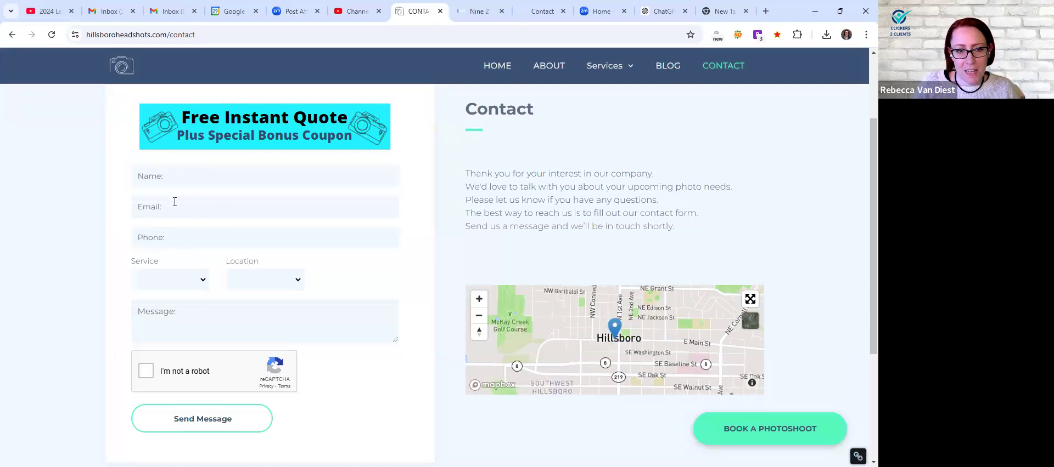
{"action": "left_click", "coordinate": [202, 282]}
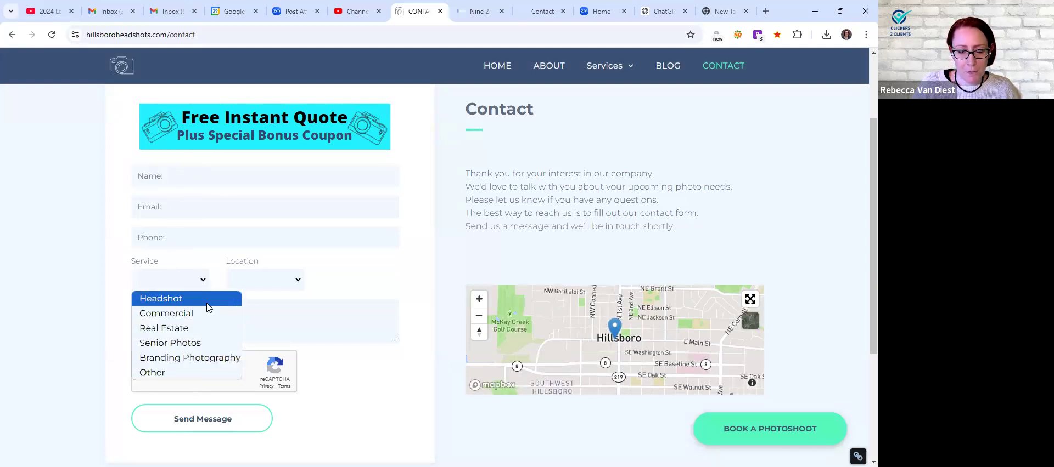
{"action": "left_click", "coordinate": [265, 282]}
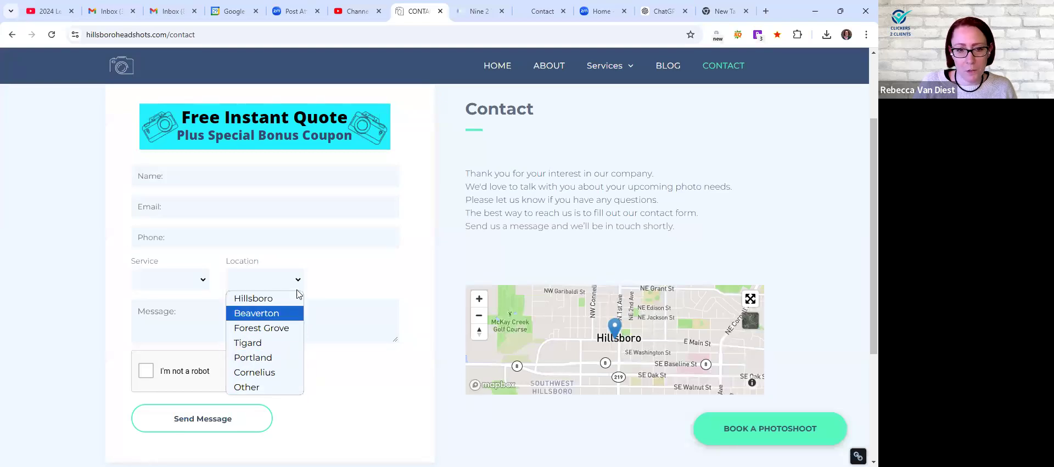
{"action": "left_click", "coordinate": [315, 289]}
{"action": "left_click", "coordinate": [196, 319]}
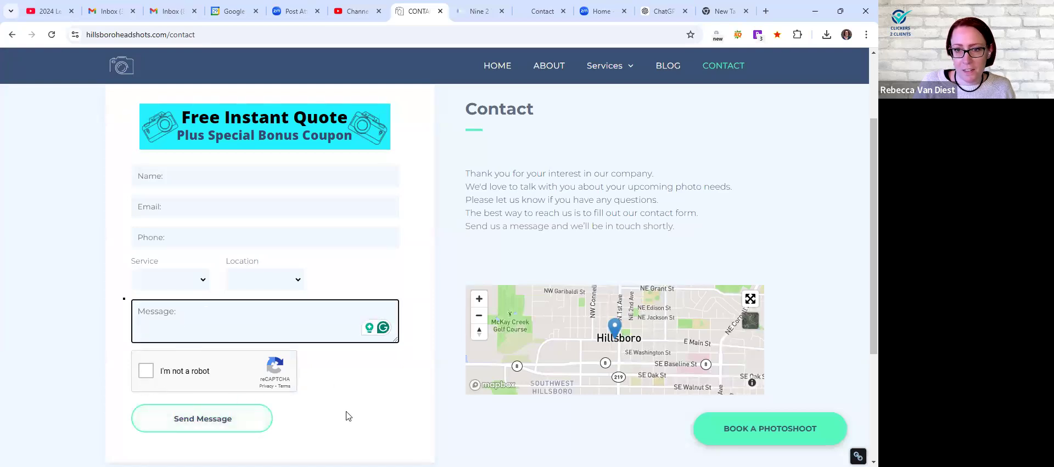
{"action": "scroll", "coordinate": [346, 416], "scroll_direction": "down", "scroll_amount": 3}
{"action": "scroll", "coordinate": [353, 395], "scroll_direction": "up", "scroll_amount": 5}
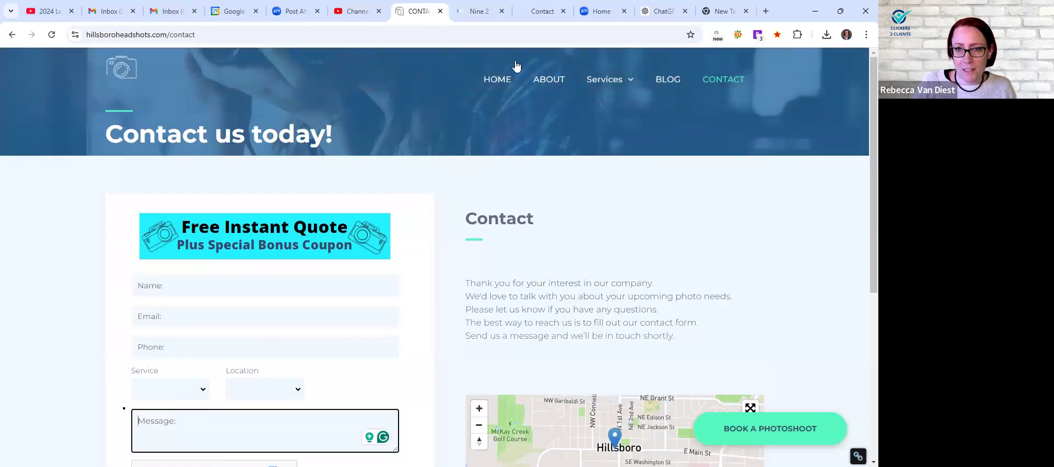
Return to the form builder and label the Multi Dropdown field below Phone as Service
{"action": "key", "text": "ctrl+Tab"}
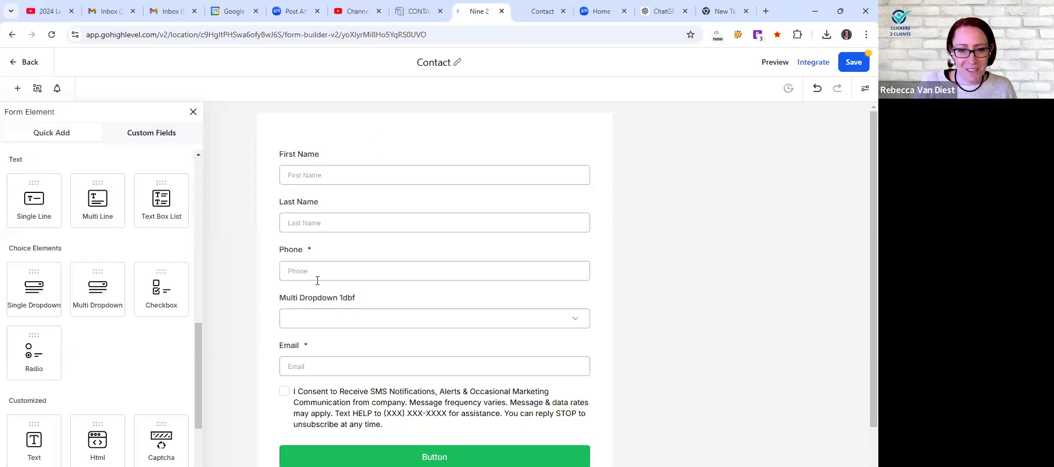
{"action": "left_click", "coordinate": [341, 299]}
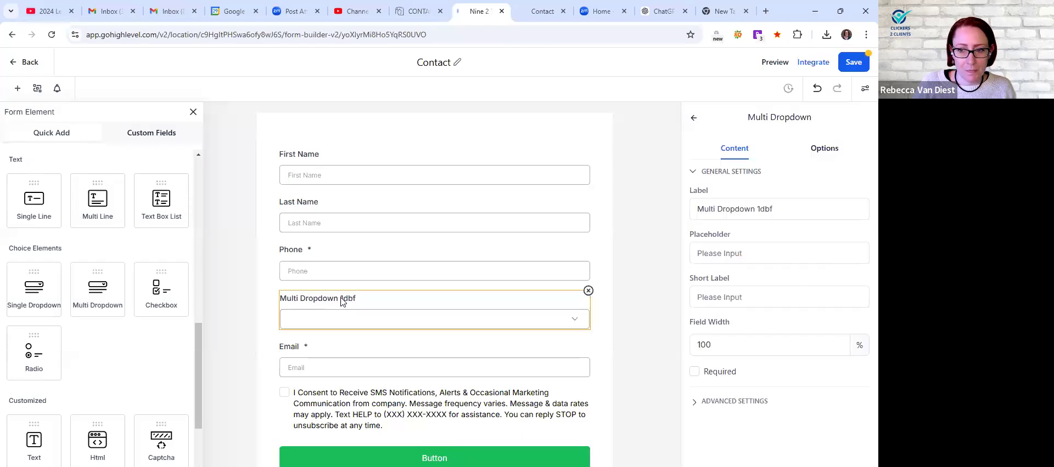
{"action": "left_click", "coordinate": [781, 208]}
{"action": "triple_click", "coordinate": [782, 207]}
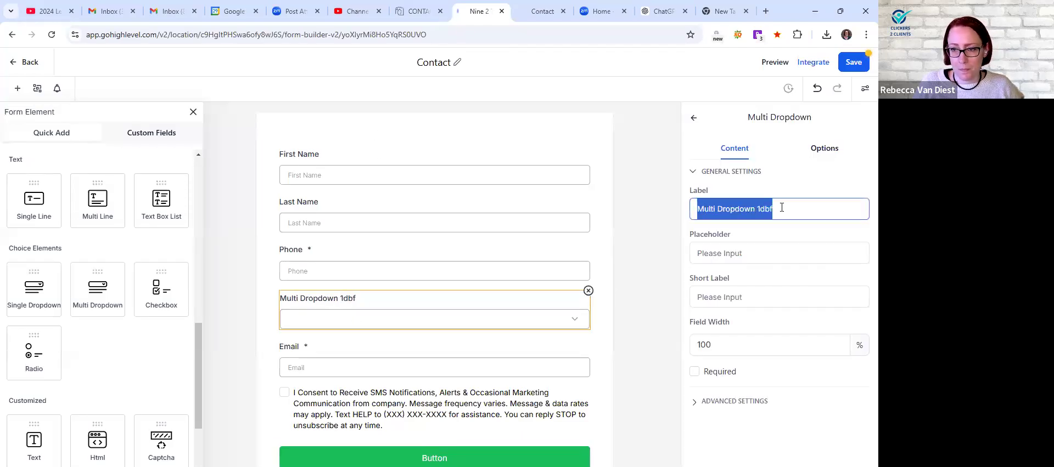
{"action": "type", "text": "Service"}
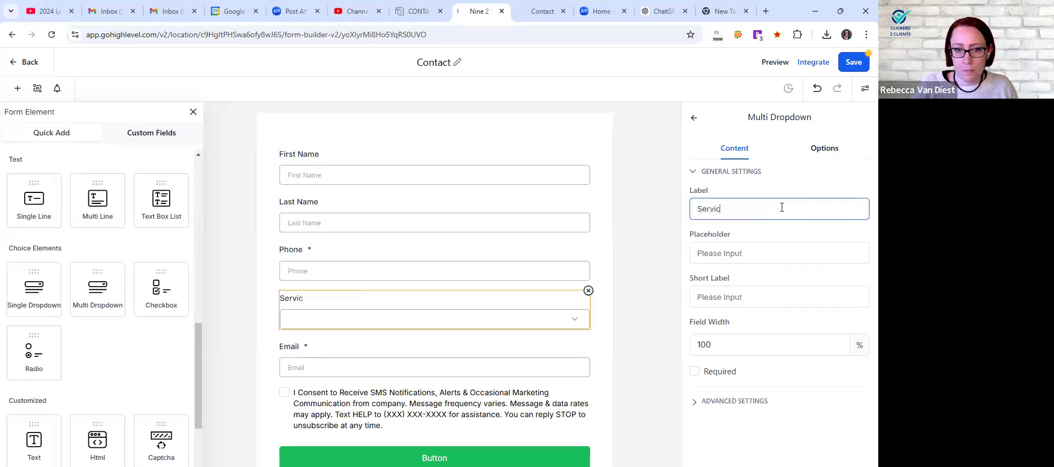
Make the Service field required and set its field width to 50%
{"action": "left_click", "coordinate": [694, 373]}
{"action": "left_click", "coordinate": [733, 345]}
{"action": "double_click", "coordinate": [733, 345]}
{"action": "type", "text": "50"}
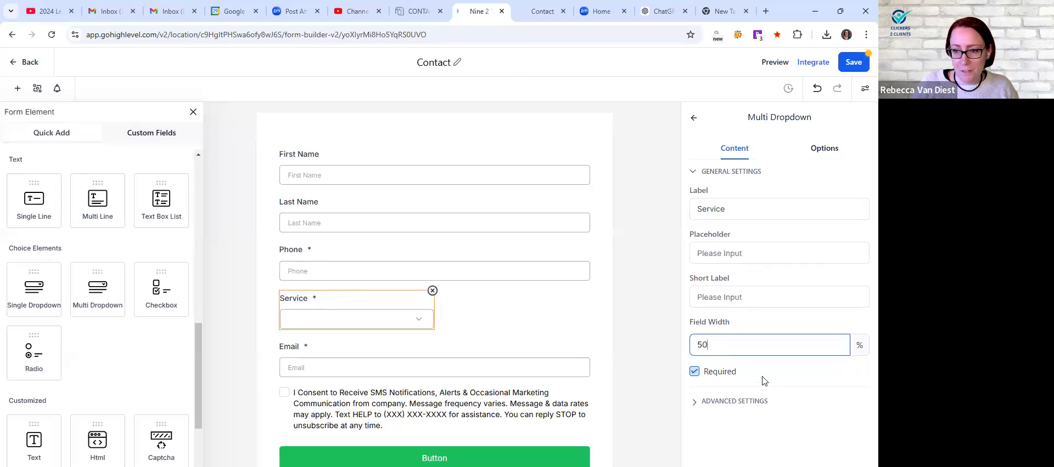
{"action": "left_click", "coordinate": [629, 328]}
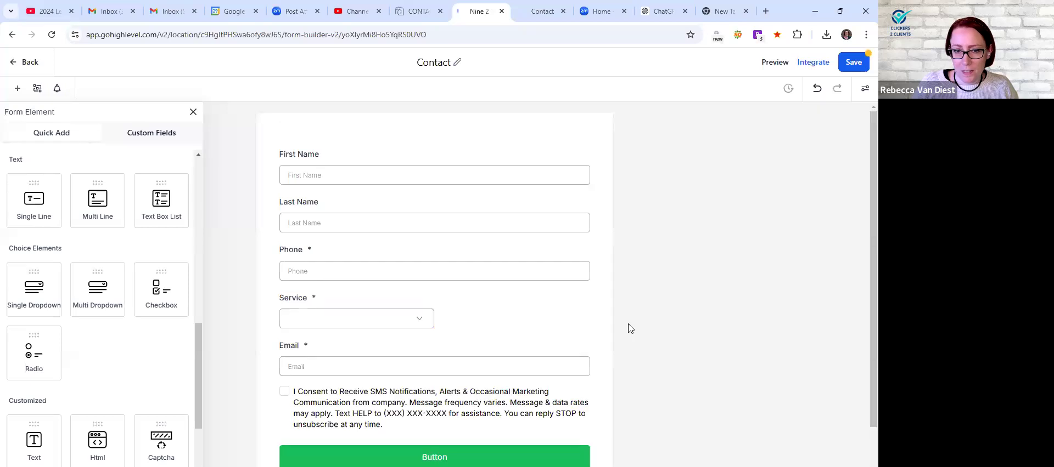
Add a second Multi Dropdown field beside the Service field and set its field width to 50%
{"action": "left_click", "coordinate": [399, 320]}
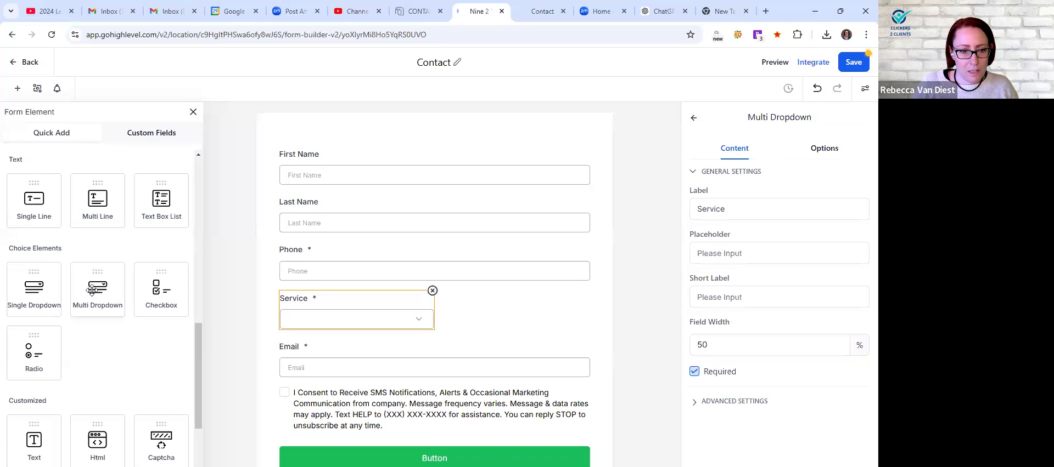
{"action": "left_click_drag", "start_coordinate": [93, 291], "coordinate": [309, 312]}
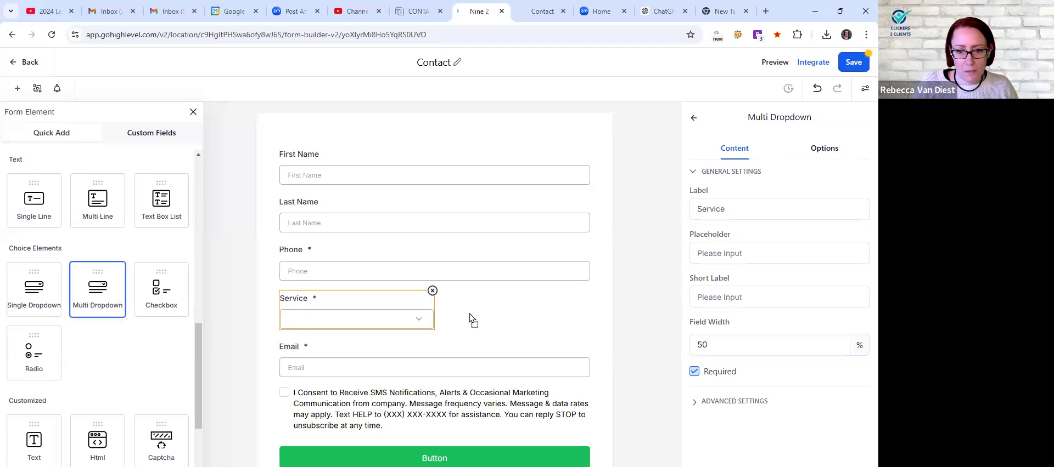
{"action": "left_click_drag", "start_coordinate": [475, 319], "coordinate": [476, 319]}
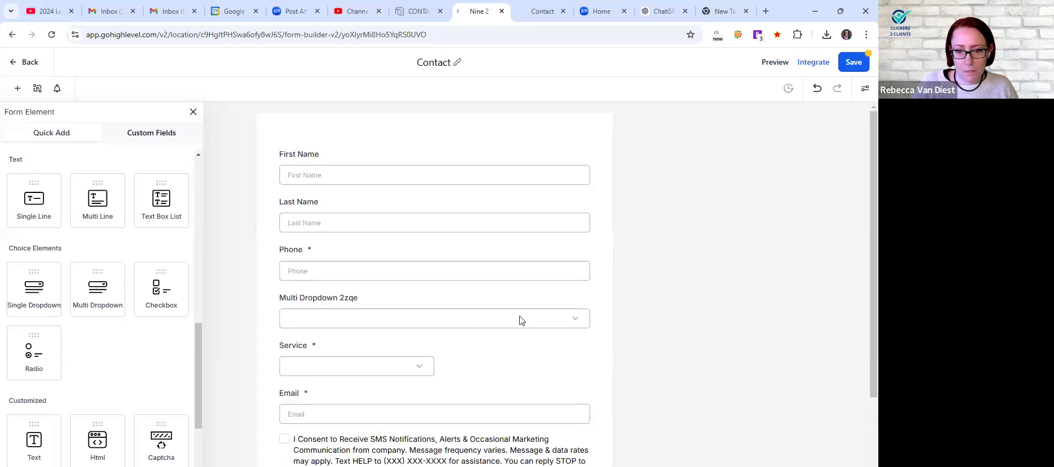
{"action": "double_click", "coordinate": [766, 344]}
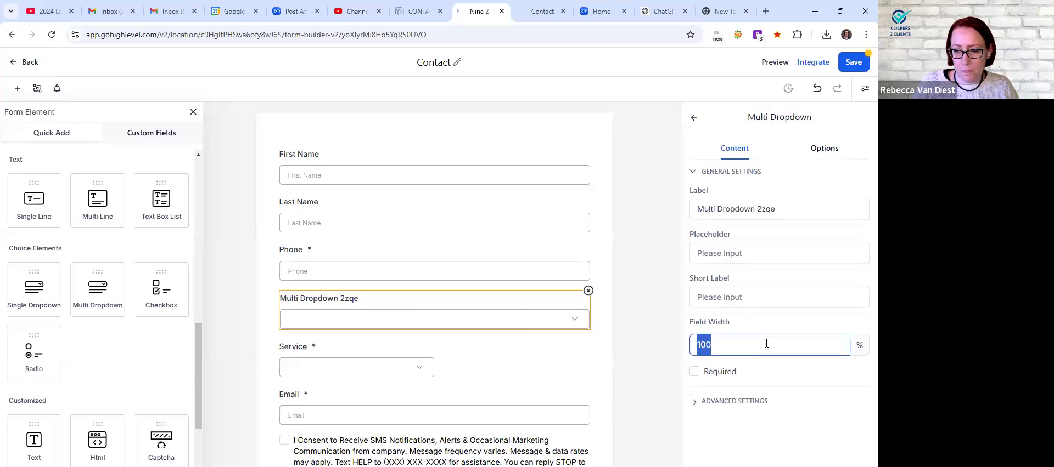
{"action": "type", "text": "50"}
{"action": "left_click", "coordinate": [440, 353]}
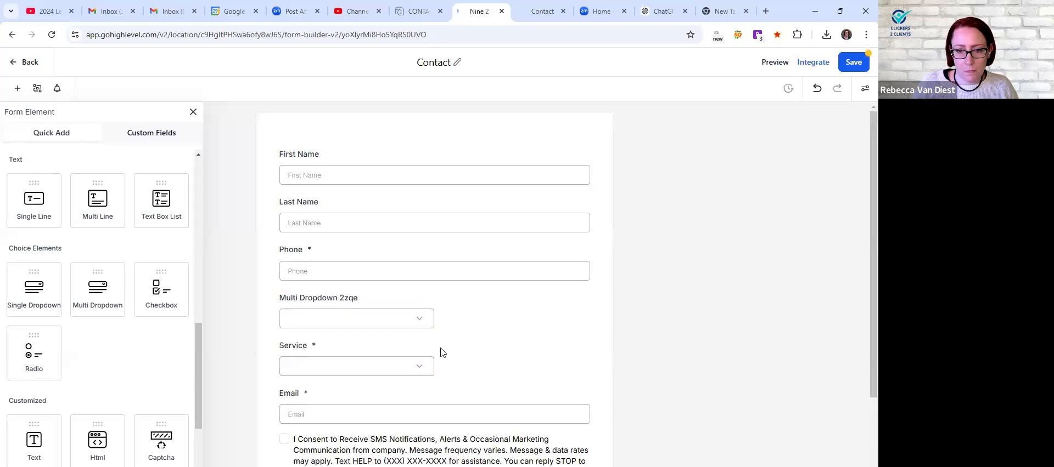
Set the Service field's width to 100%
{"action": "left_click", "coordinate": [341, 349]}
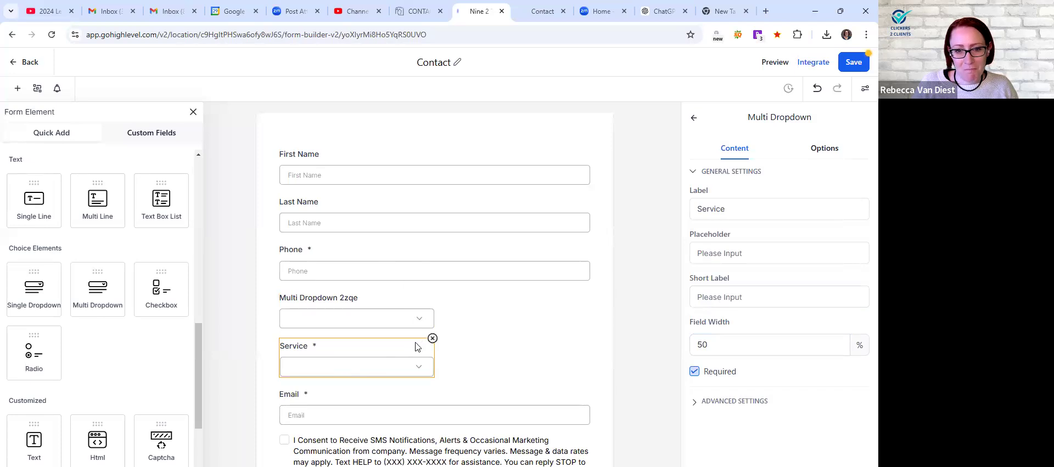
{"action": "double_click", "coordinate": [746, 338]}
{"action": "type", "text": "100"}
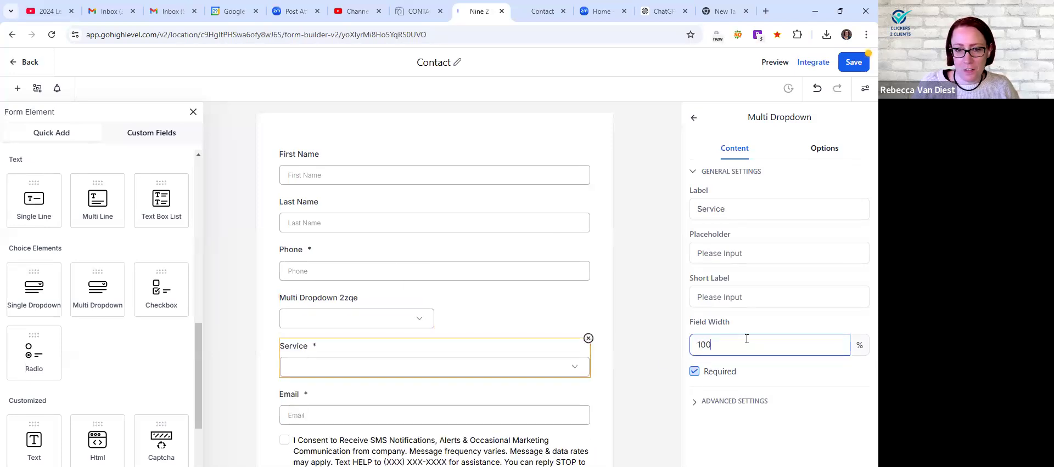
Label the second Multi Dropdown field as Location and set its field width to 100%
{"action": "left_click", "coordinate": [417, 300]}
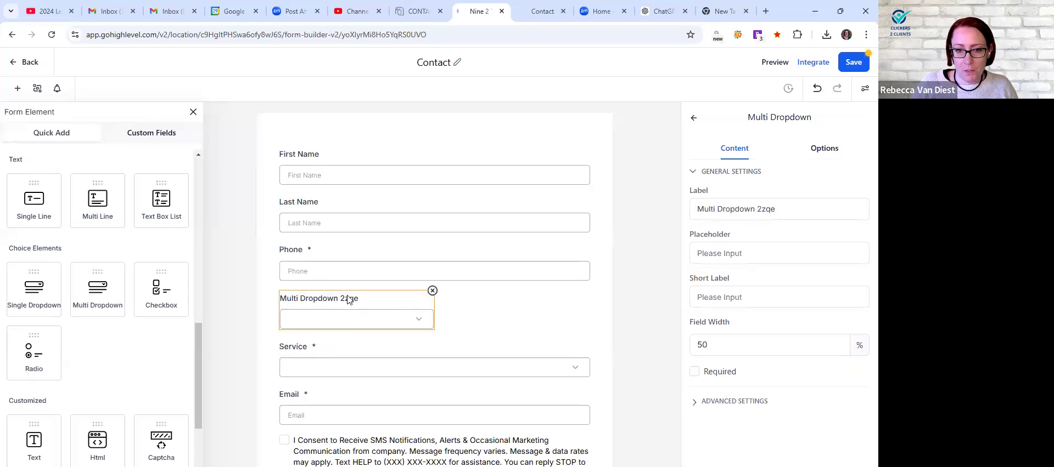
{"action": "triple_click", "coordinate": [760, 202]}
{"action": "type", "text": "Location"}
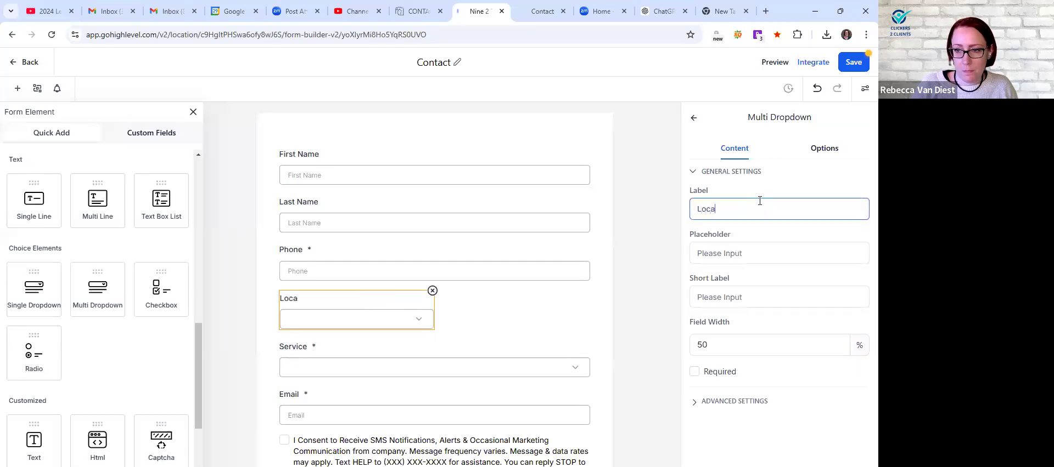
{"action": "triple_click", "coordinate": [736, 347]}
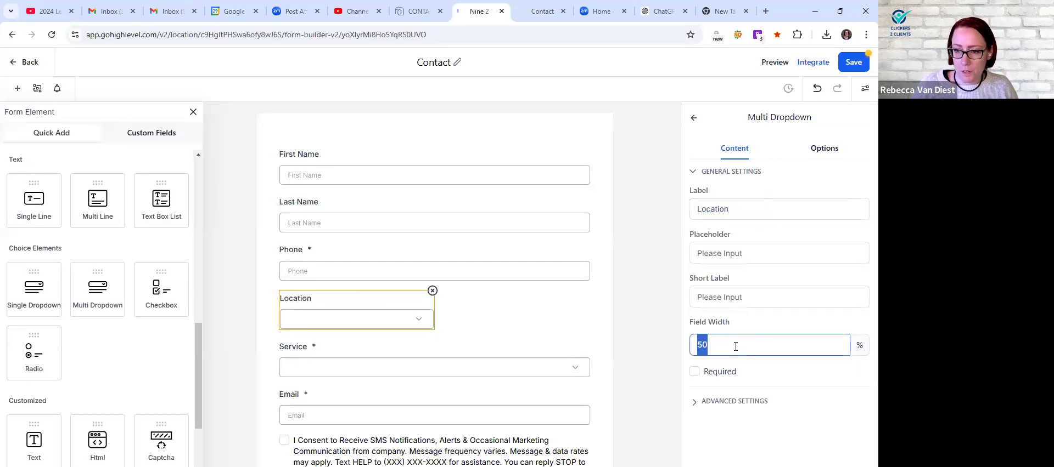
{"action": "type", "text": "100"}
{"action": "left_click", "coordinate": [693, 372]}
{"action": "left_click", "coordinate": [720, 402]}
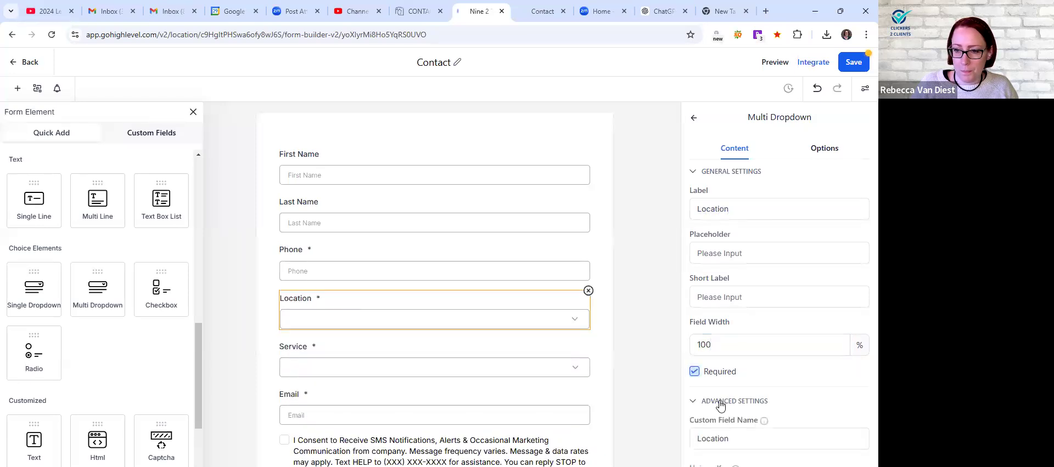
{"action": "scroll", "coordinate": [722, 406], "scroll_direction": "down", "scroll_amount": 1}
{"action": "scroll", "coordinate": [731, 379], "scroll_direction": "up", "scroll_amount": 1}
{"action": "left_click", "coordinate": [695, 375]}
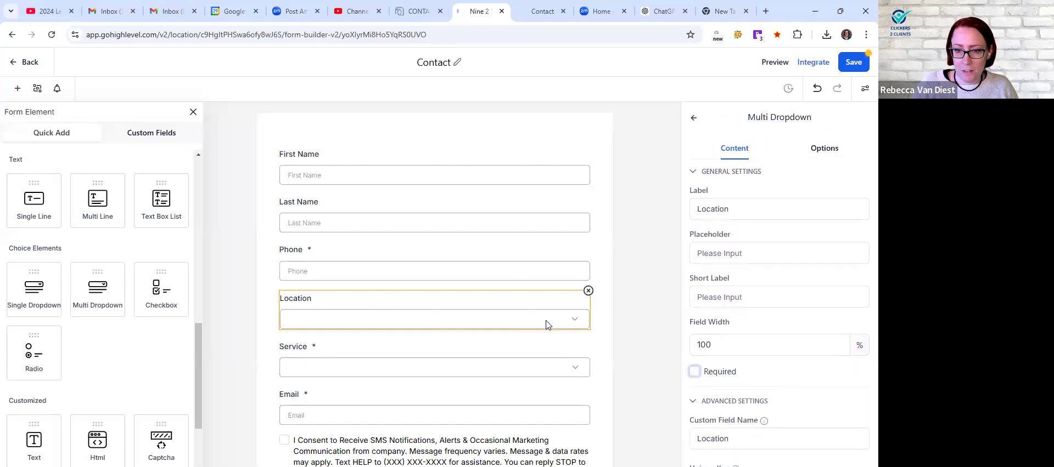
{"action": "scroll", "coordinate": [745, 314], "scroll_direction": "down", "scroll_amount": 1}
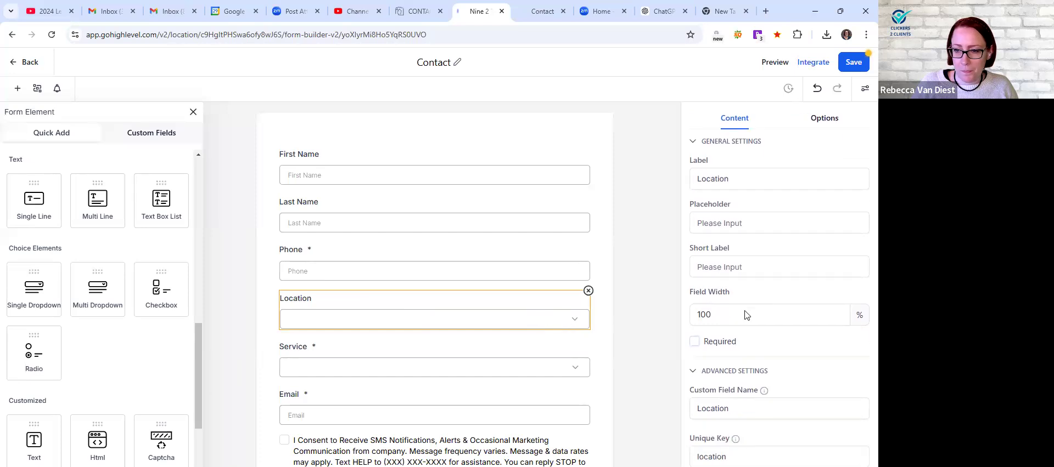
{"action": "scroll", "coordinate": [745, 315], "scroll_direction": "up", "scroll_amount": 1}
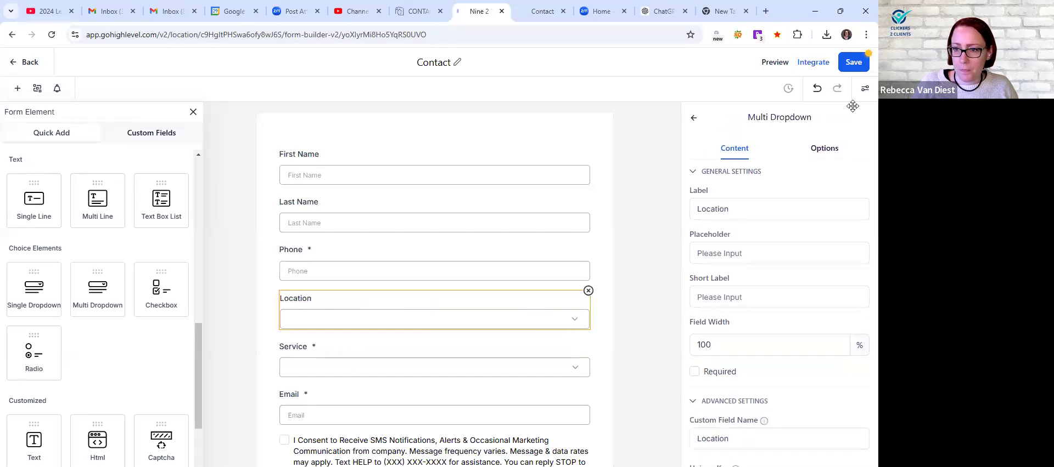
{"action": "left_click", "coordinate": [719, 296]}
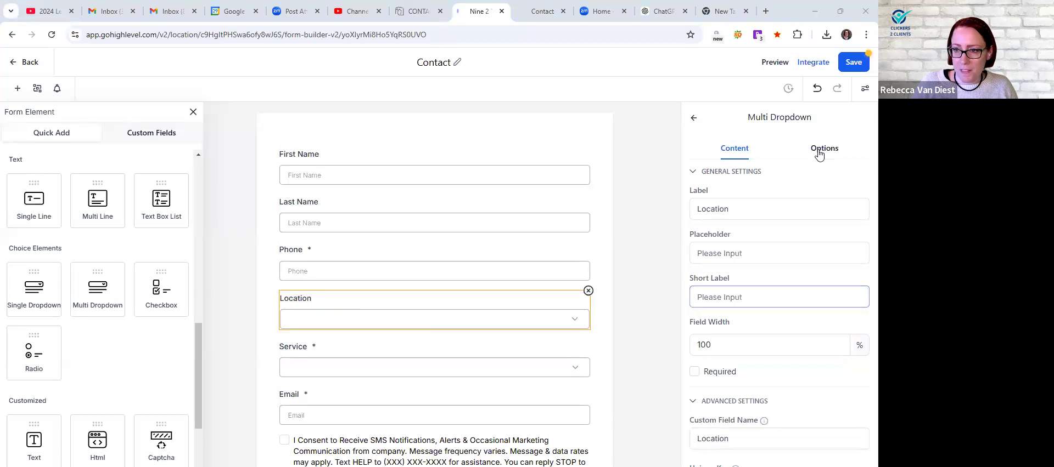
Set the Location dropdown's three options to Hillsboro, Forest Grove and Beaverton
{"action": "left_click", "coordinate": [823, 148]}
{"action": "left_click", "coordinate": [745, 199]}
{"action": "double_click", "coordinate": [745, 198]}
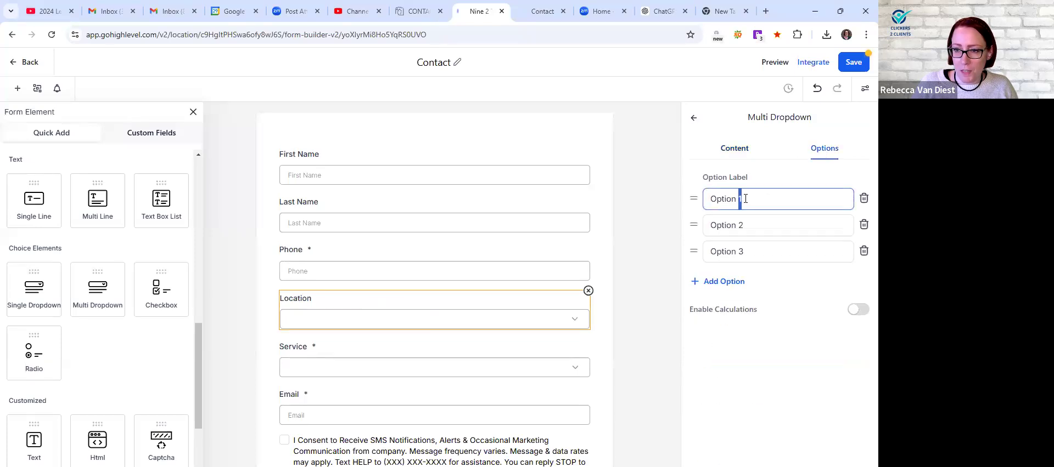
{"action": "triple_click", "coordinate": [746, 199]}
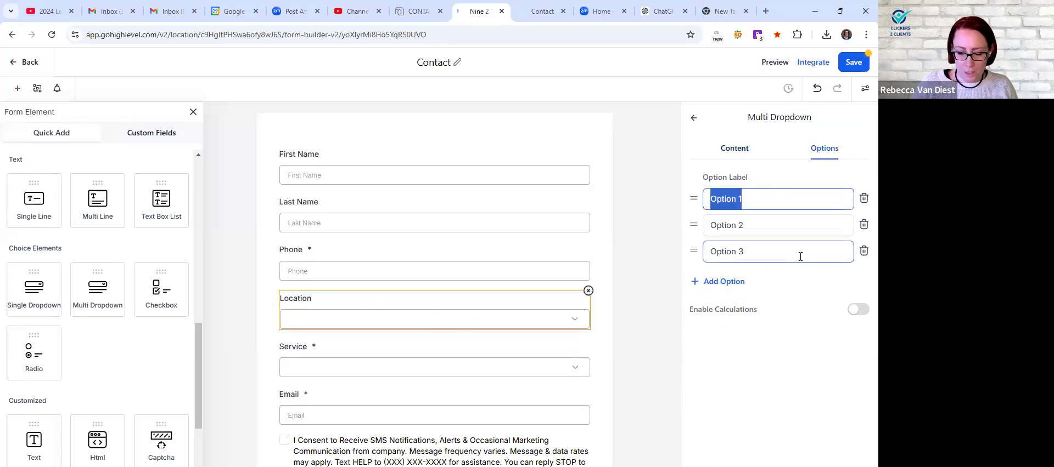
{"action": "type", "text": "Hillsboro"}
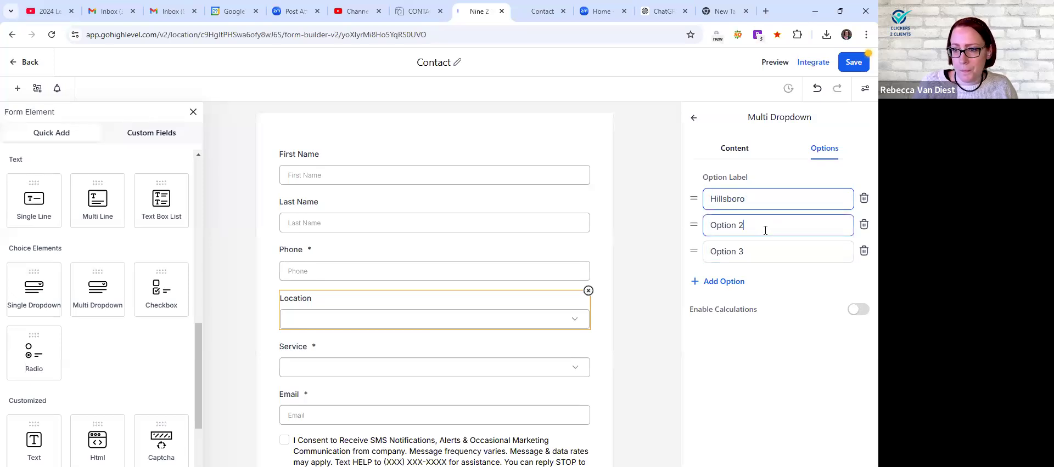
{"action": "triple_click", "coordinate": [765, 230]}
{"action": "type", "text": "Forest Grove"}
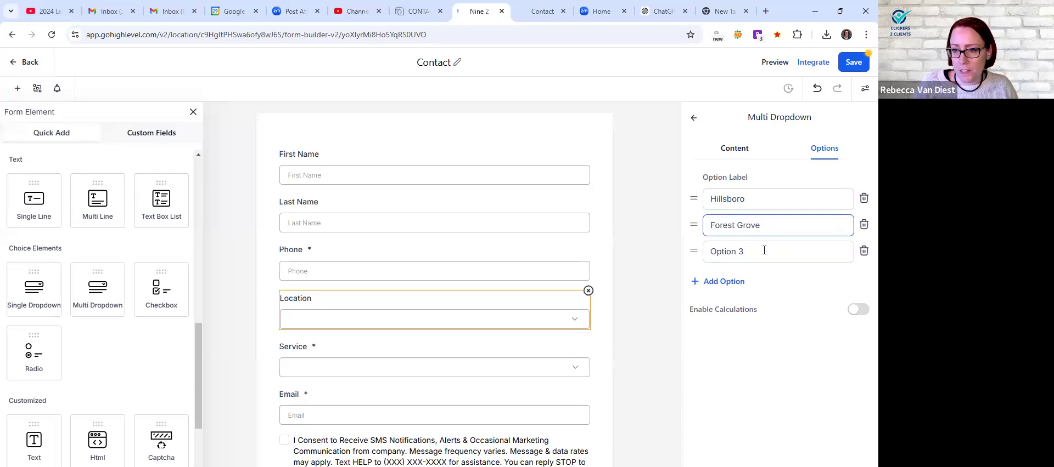
{"action": "triple_click", "coordinate": [764, 250]}
{"action": "type", "text": "Beaverton"}
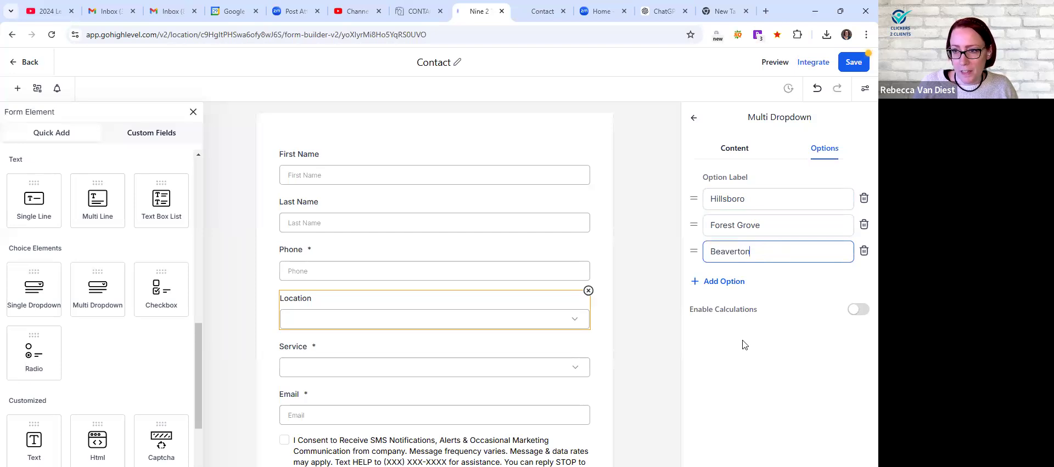
{"action": "left_click", "coordinate": [744, 345]}
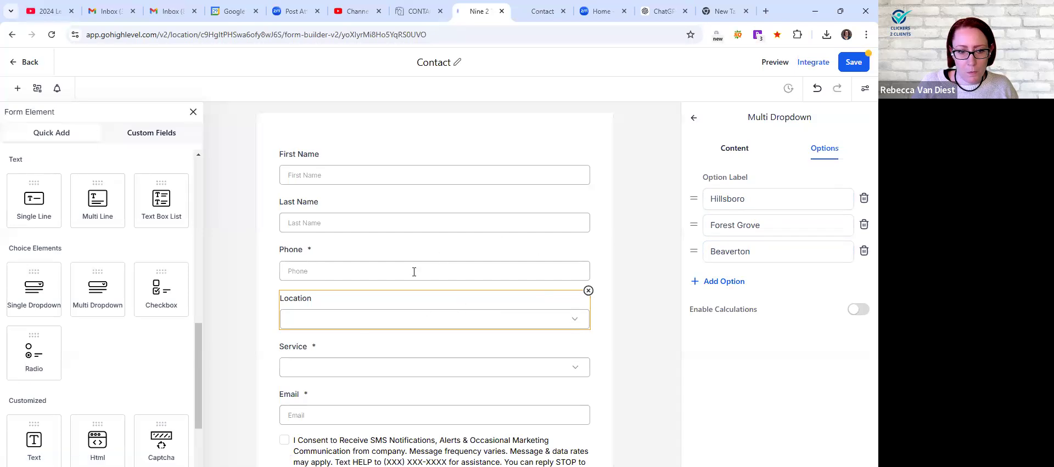
Add a Captcha element between the Email field and the SMS consent text, and close the form element list
{"action": "scroll", "coordinate": [393, 314], "scroll_direction": "down", "scroll_amount": 2}
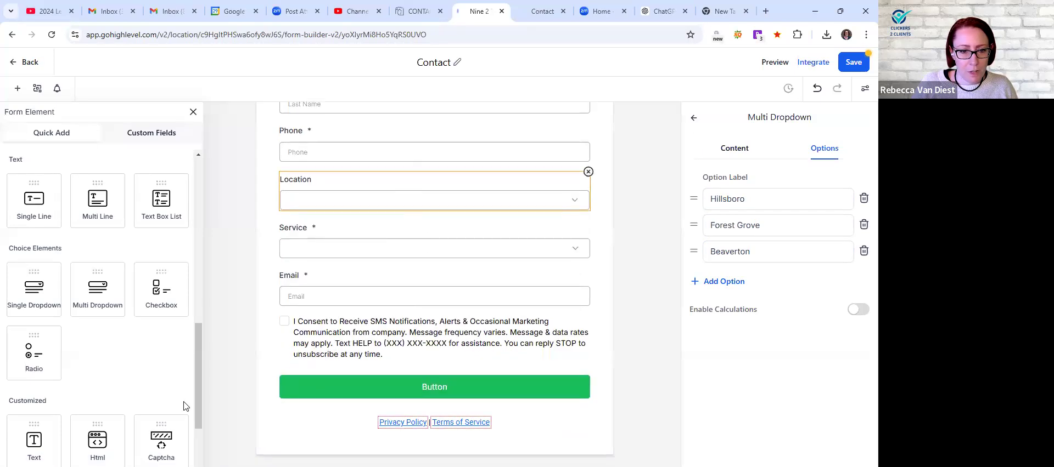
{"action": "scroll", "coordinate": [142, 433], "scroll_direction": "down", "scroll_amount": 4}
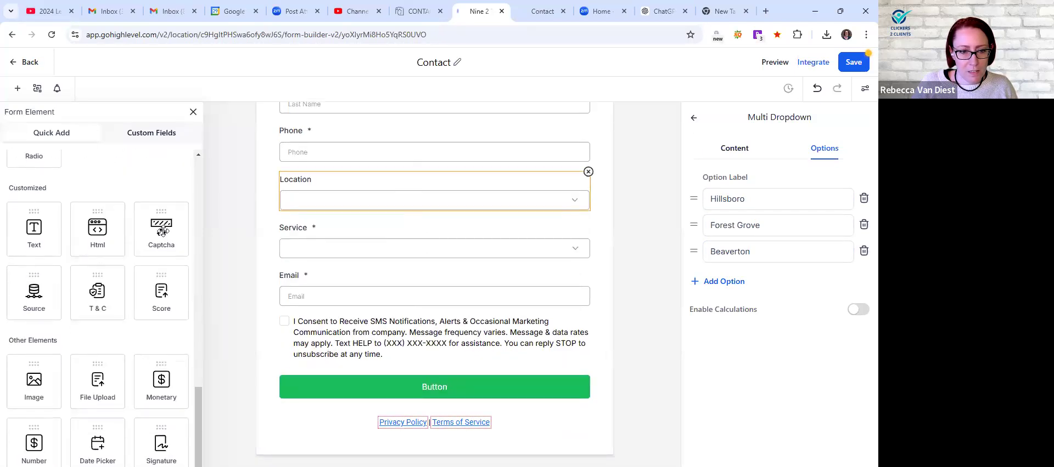
{"action": "left_click_drag", "start_coordinate": [161, 229], "coordinate": [322, 288]}
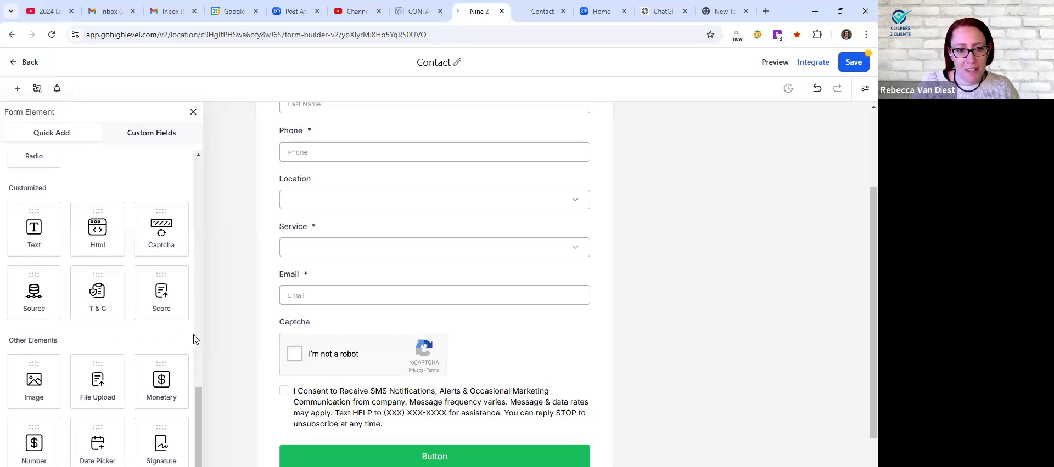
{"action": "scroll", "coordinate": [167, 338], "scroll_direction": "up", "scroll_amount": 10}
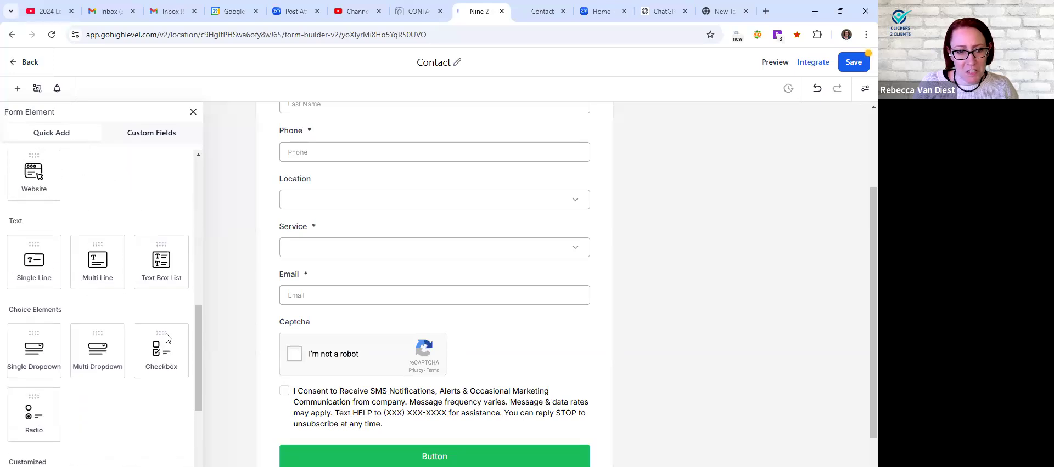
{"action": "left_click", "coordinate": [192, 112]}
Review the Contact form down to its submit button and open the Privacy Policy link to check its target
{"action": "scroll", "coordinate": [391, 237], "scroll_direction": "up", "scroll_amount": 2}
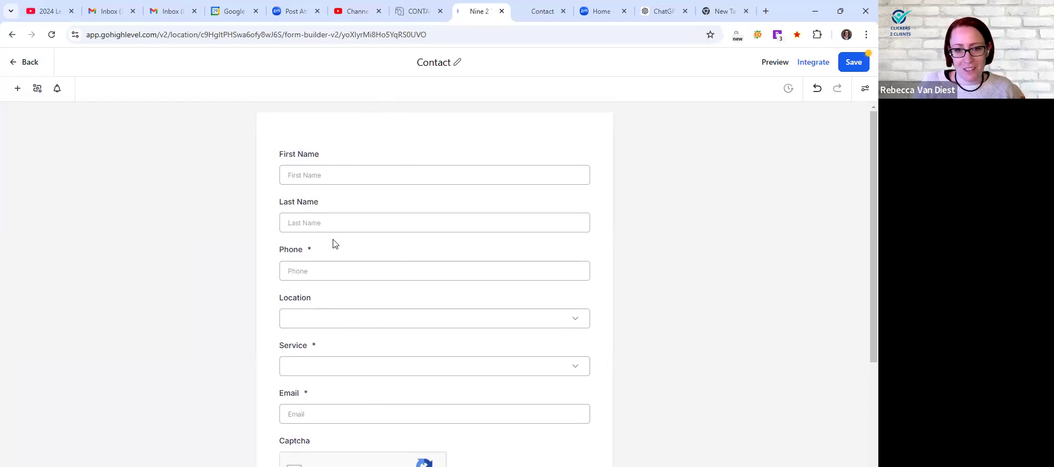
{"action": "scroll", "coordinate": [335, 245], "scroll_direction": "down", "scroll_amount": 2}
{"action": "scroll", "coordinate": [334, 242], "scroll_direction": "up", "scroll_amount": 2}
{"action": "scroll", "coordinate": [325, 231], "scroll_direction": "down", "scroll_amount": 4}
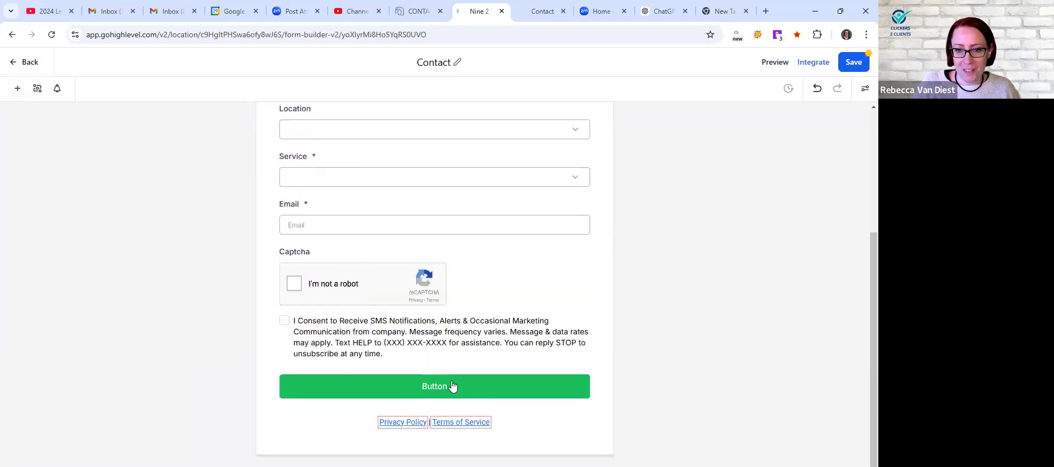
{"action": "left_click", "coordinate": [454, 387]}
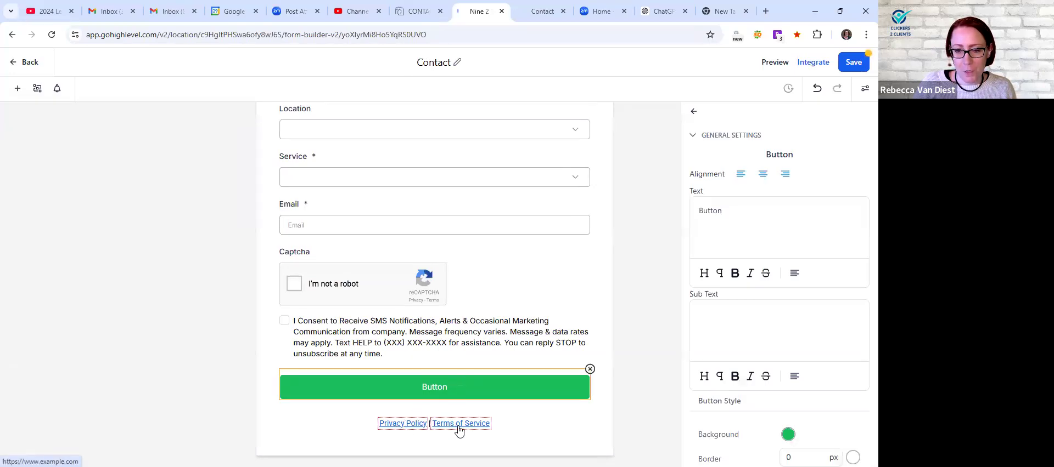
{"action": "left_click", "coordinate": [402, 424]}
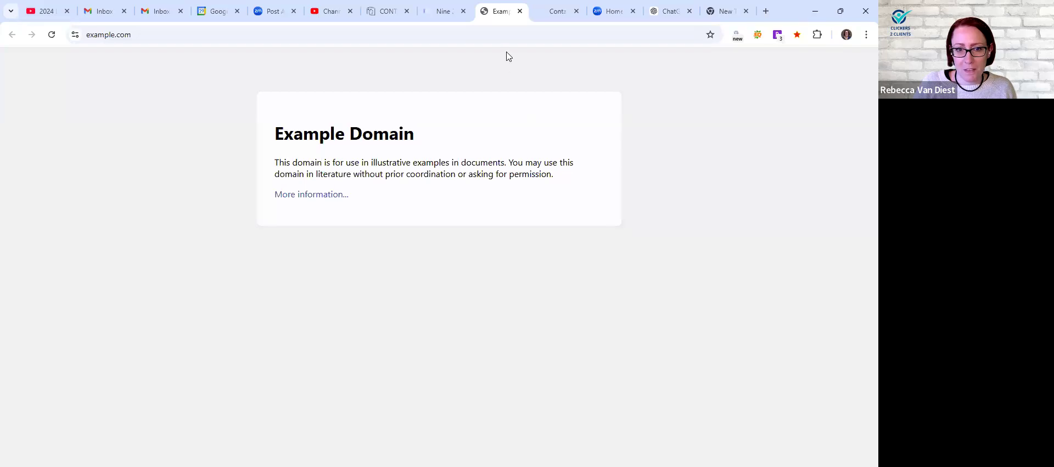
Close the example page and check where the URL of the Privacy Policy text below the submit button is set
{"action": "key", "text": "ctrl+w"}
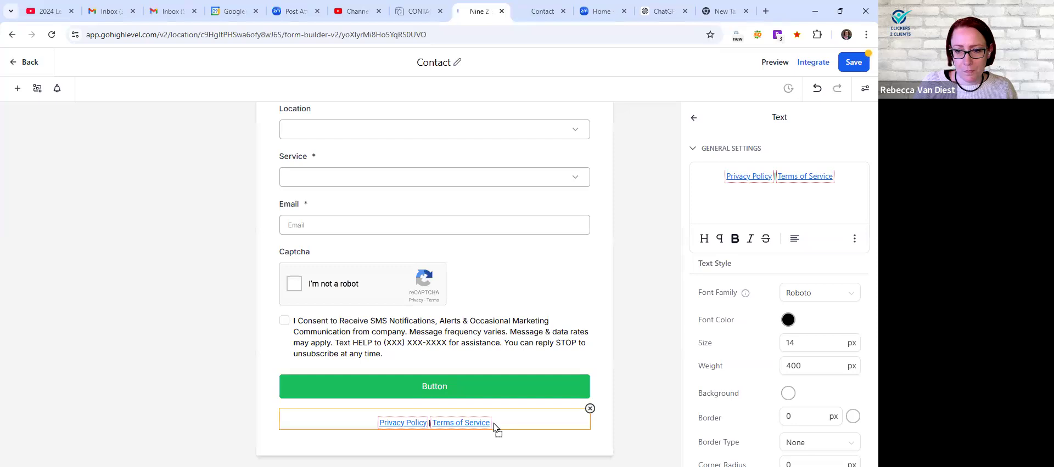
{"action": "triple_click", "coordinate": [769, 174]}
{"action": "left_click", "coordinate": [774, 176]}
{"action": "left_click_drag", "start_coordinate": [772, 176], "coordinate": [728, 175]}
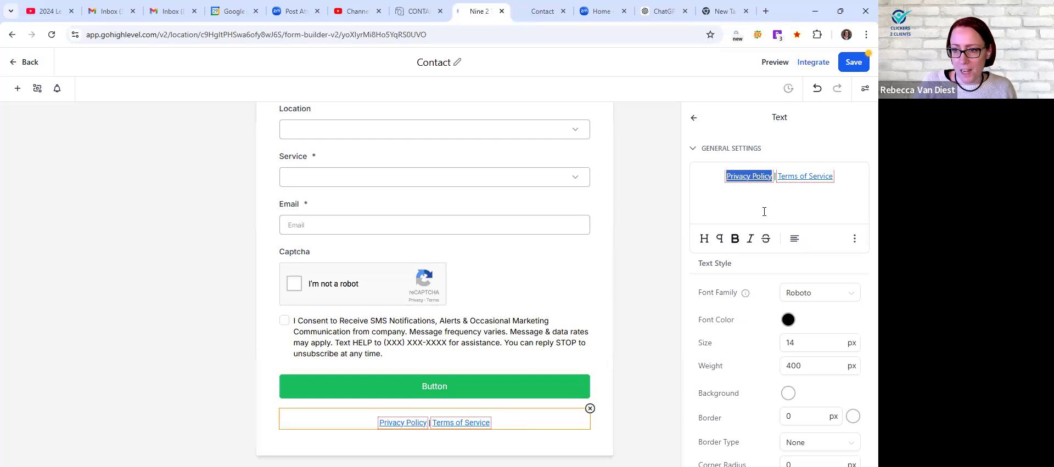
{"action": "left_click", "coordinate": [858, 242]}
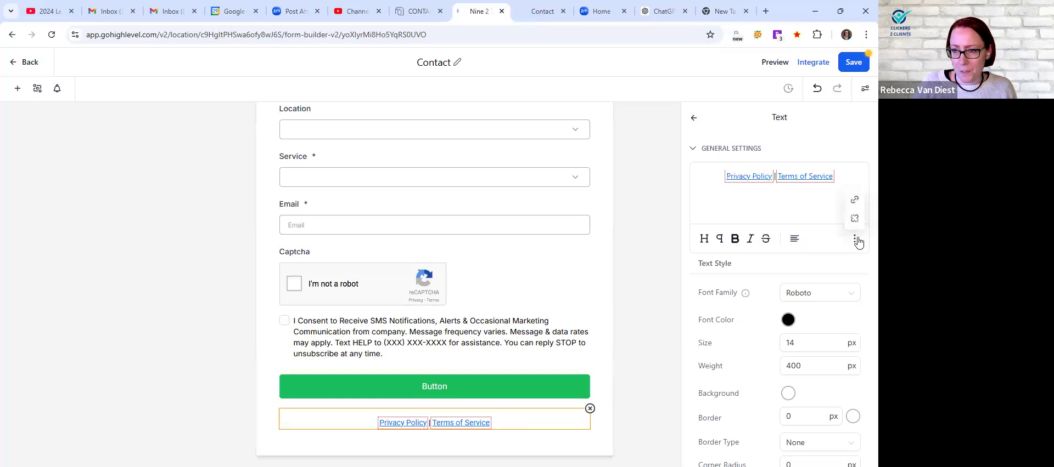
{"action": "left_click", "coordinate": [854, 201]}
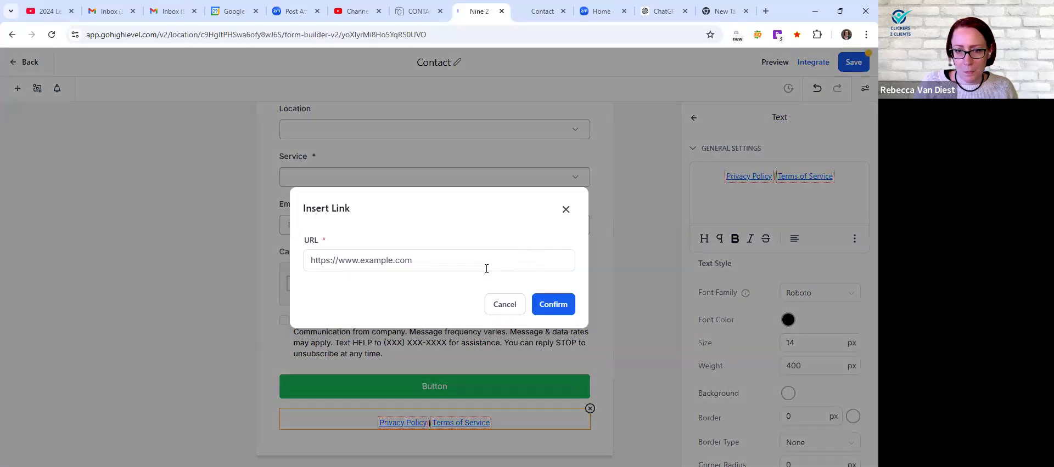
{"action": "left_click", "coordinate": [566, 209]}
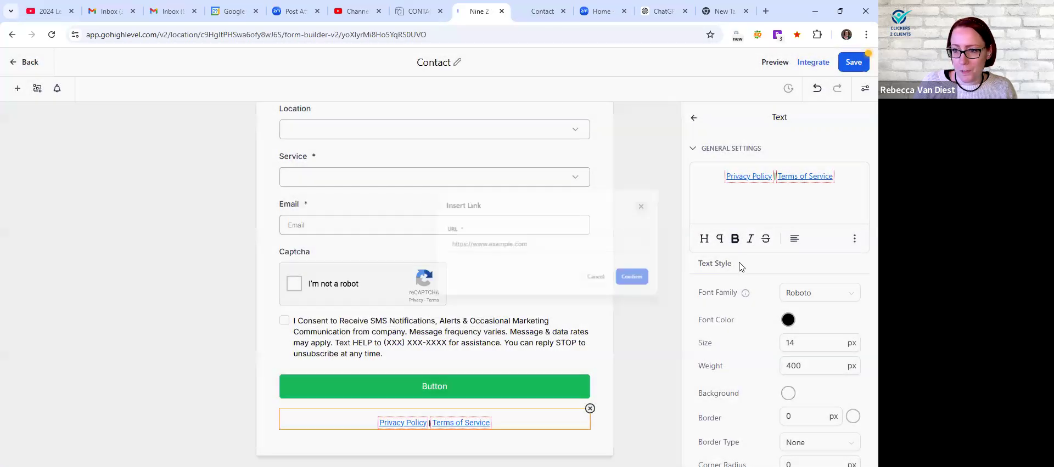
{"action": "scroll", "coordinate": [710, 363], "scroll_direction": "down", "scroll_amount": 5}
{"action": "scroll", "coordinate": [711, 364], "scroll_direction": "up", "scroll_amount": 5}
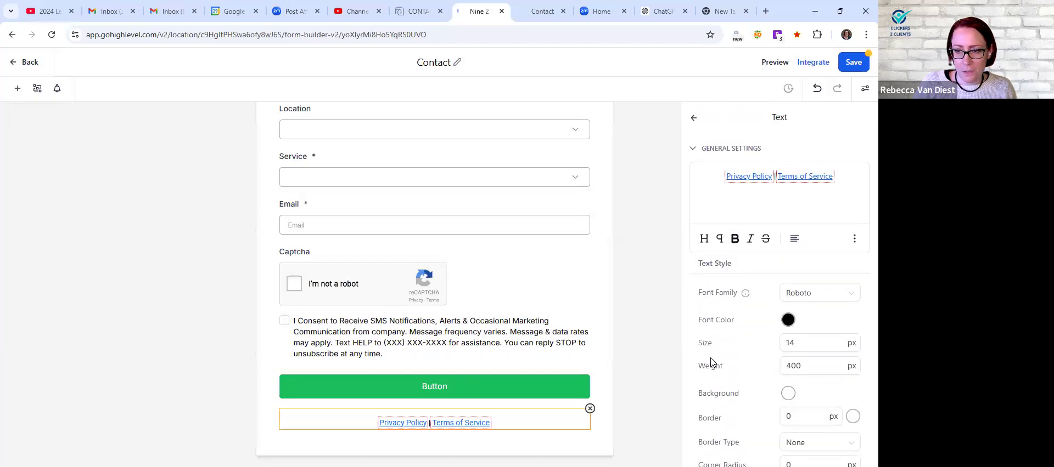
Change the Contact form's submit button background from green to red and save the form
{"action": "left_click", "coordinate": [565, 388]}
{"action": "scroll", "coordinate": [781, 327], "scroll_direction": "down", "scroll_amount": 2}
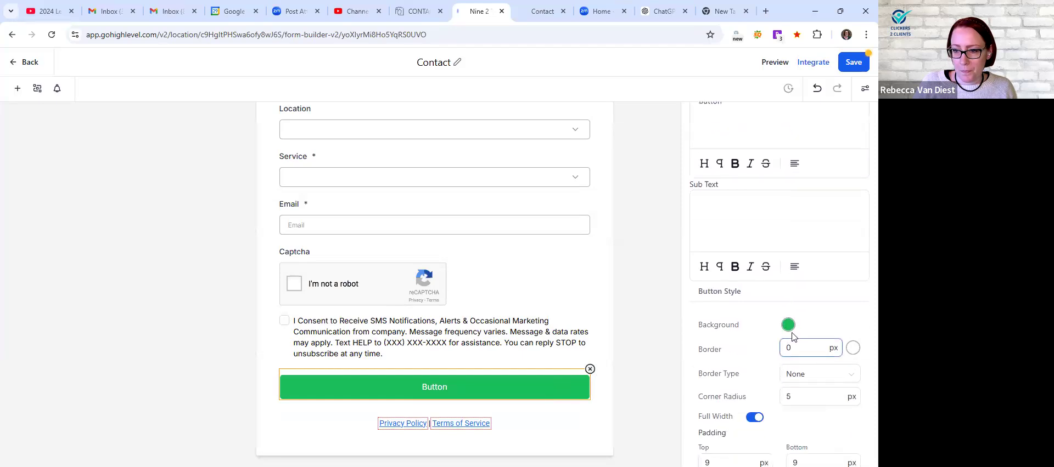
{"action": "left_click", "coordinate": [788, 325]}
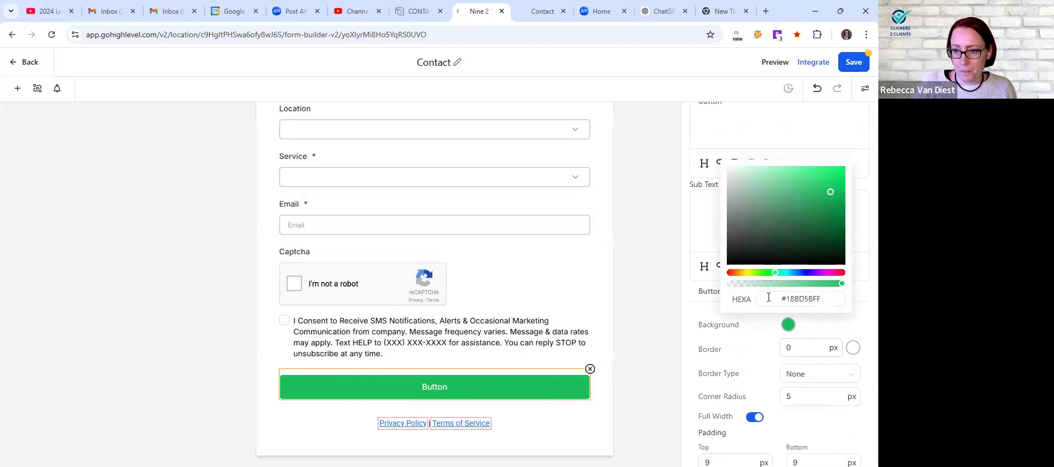
{"action": "left_click", "coordinate": [728, 273]}
{"action": "left_click", "coordinate": [648, 263]}
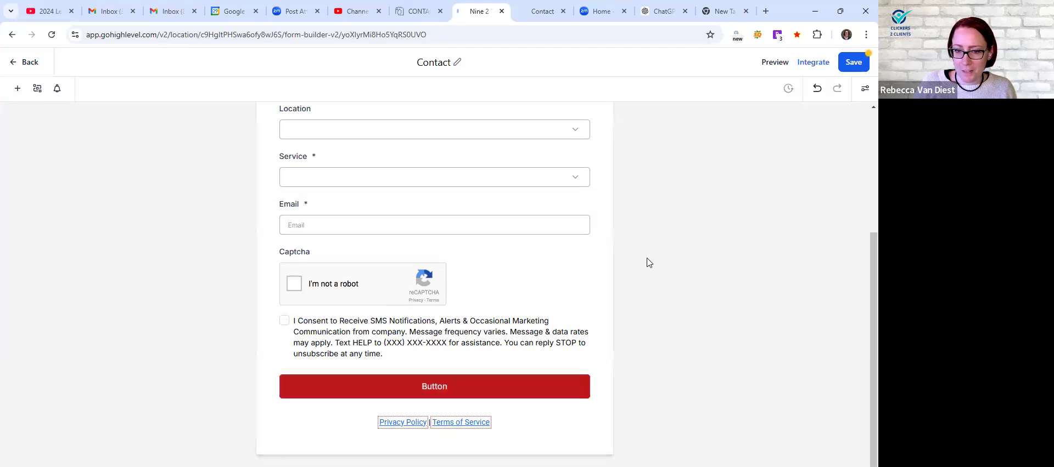
{"action": "scroll", "coordinate": [651, 289], "scroll_direction": "up", "scroll_amount": 5}
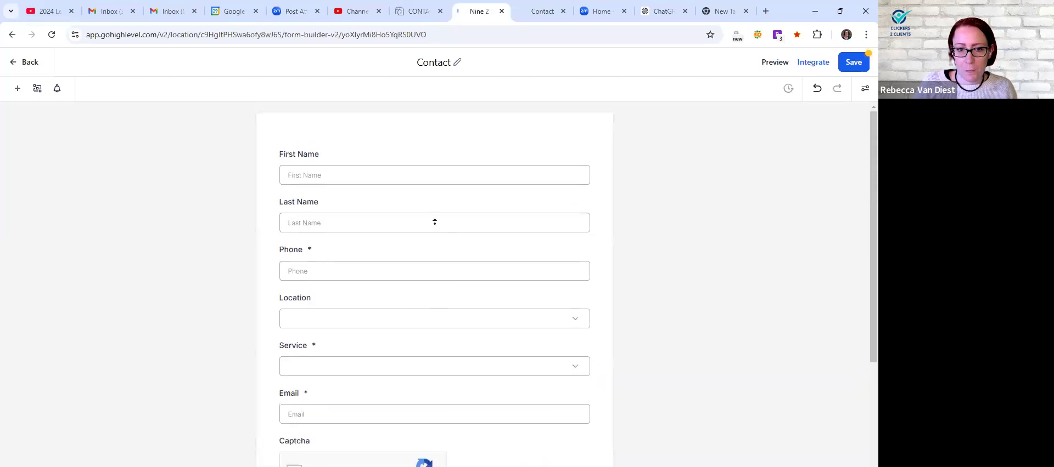
{"action": "left_click", "coordinate": [853, 63]}
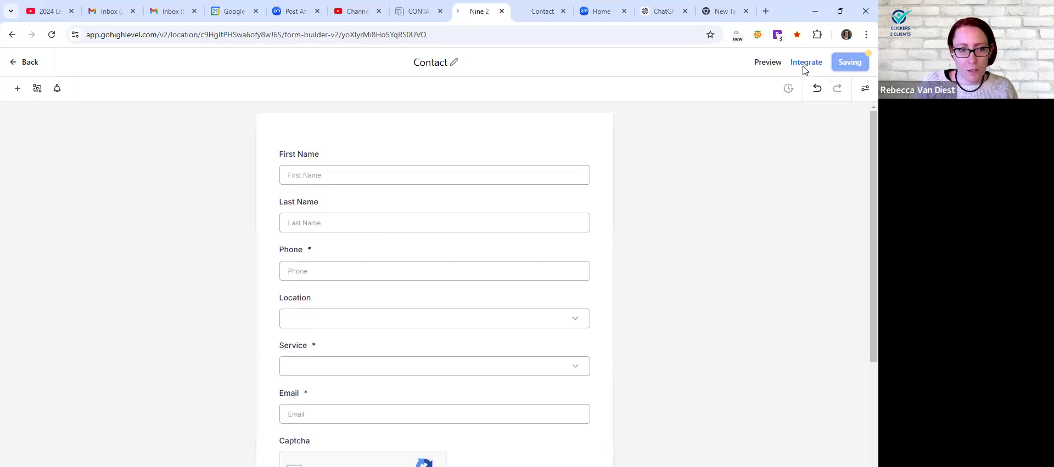
Turn on the email notification for Contact form submissions and select its subject text
{"action": "left_click", "coordinate": [57, 90]}
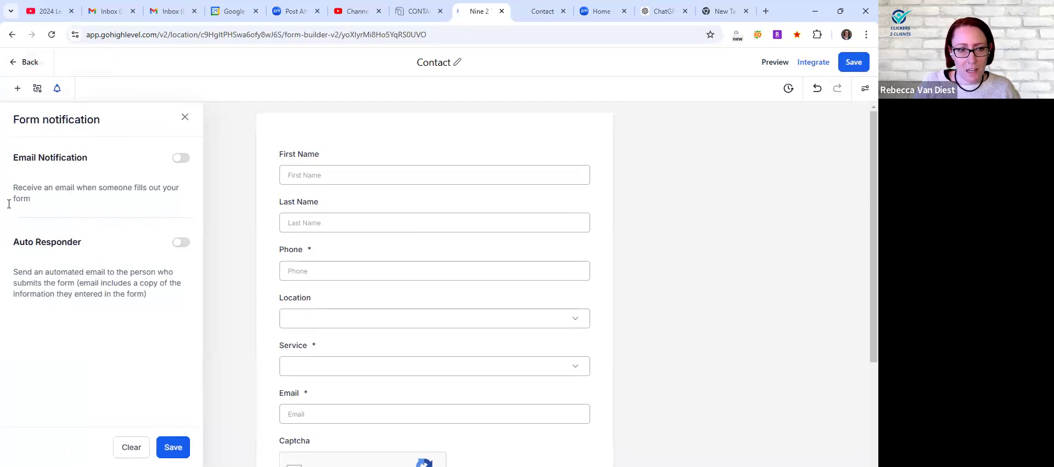
{"action": "left_click", "coordinate": [180, 159]}
{"action": "left_click", "coordinate": [61, 240]}
{"action": "left_click_drag", "start_coordinate": [59, 239], "coordinate": [7, 247]}
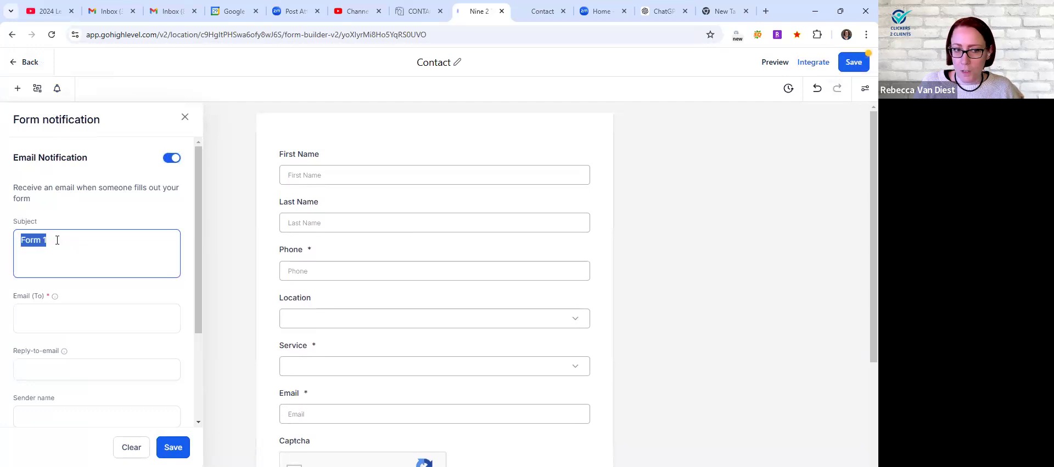
Review the notification's recipient, reply-to, sender name and auto responder settings, and save the form
{"action": "left_click", "coordinate": [61, 313]}
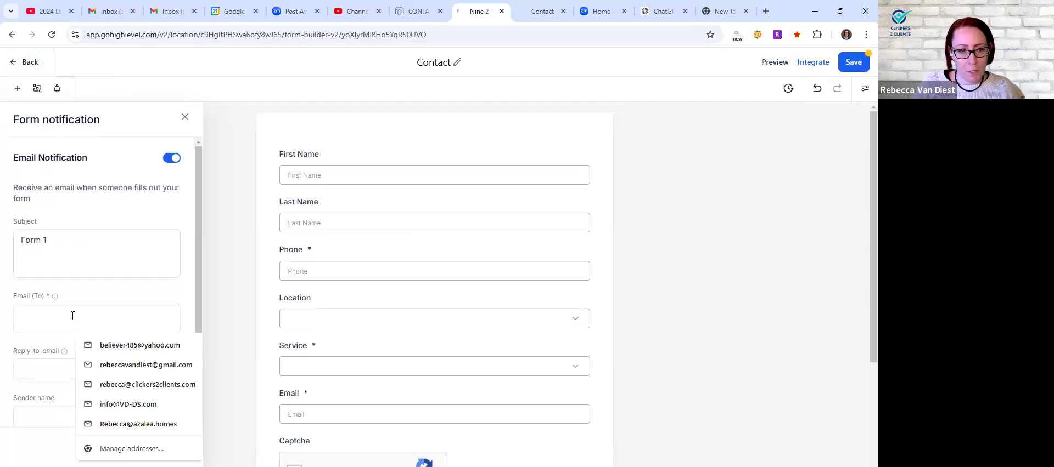
{"action": "left_click", "coordinate": [55, 371]}
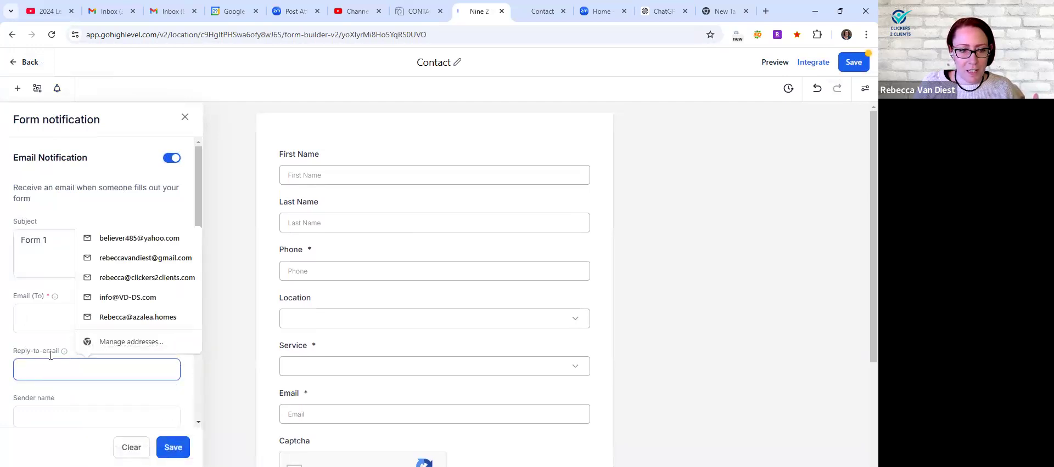
{"action": "left_click", "coordinate": [64, 353]}
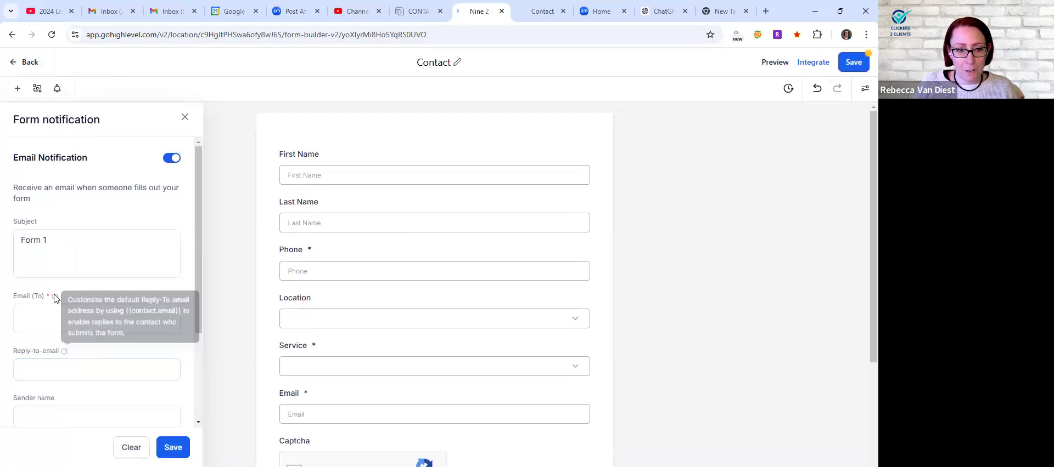
{"action": "mouse_move", "coordinate": [56, 301]}
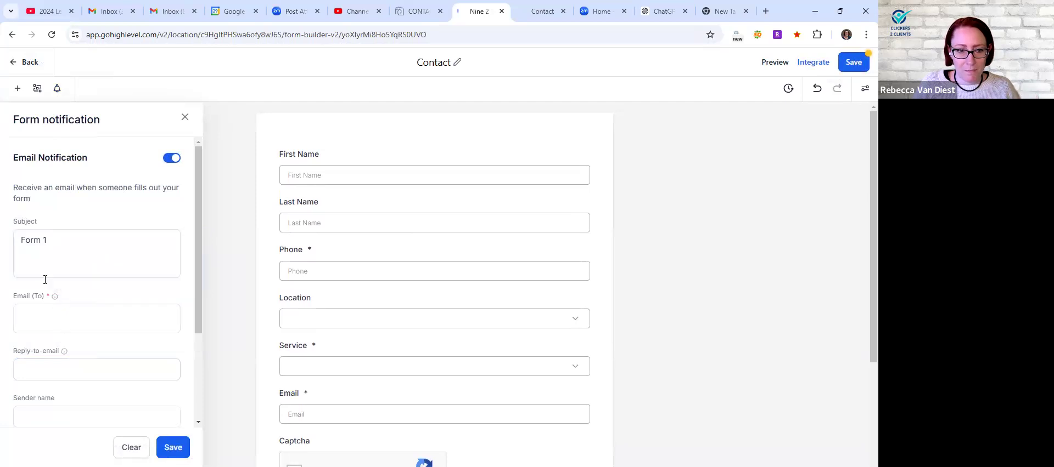
{"action": "scroll", "coordinate": [59, 315], "scroll_direction": "down", "scroll_amount": 2}
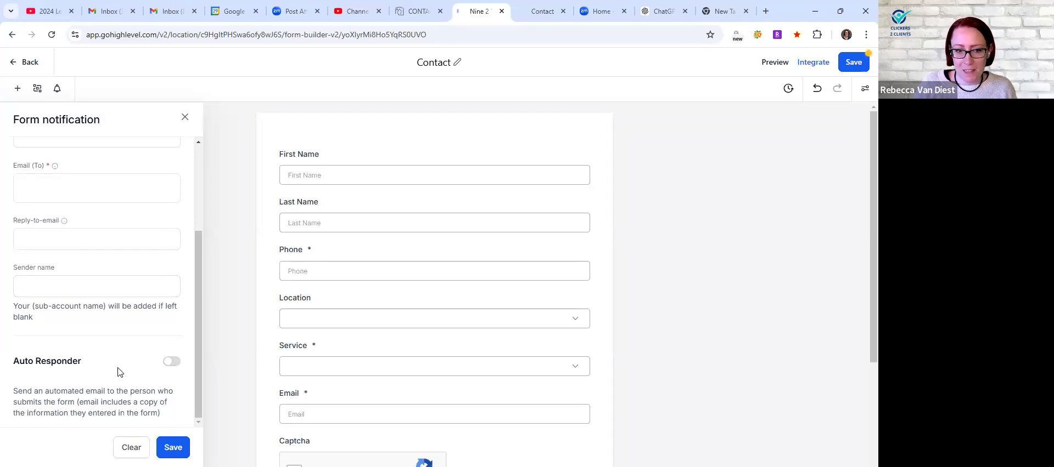
{"action": "left_click", "coordinate": [184, 118]}
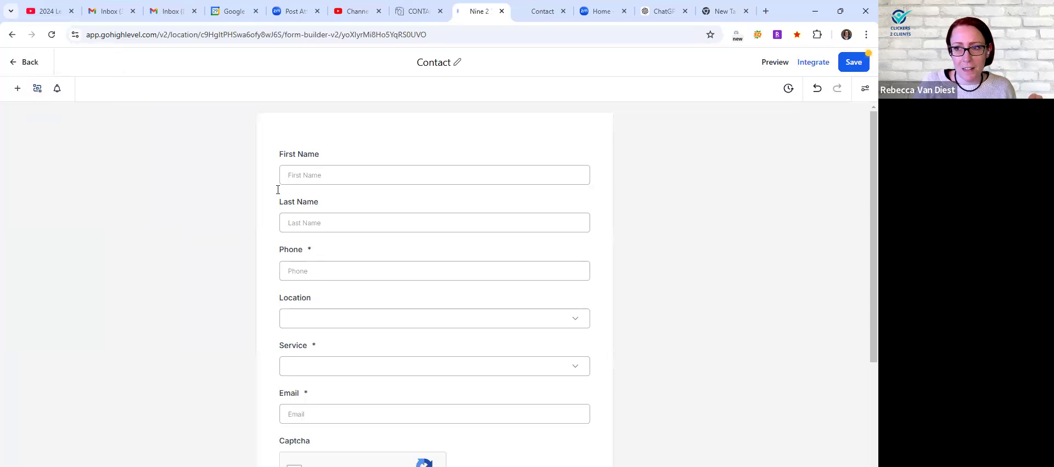
{"action": "left_click", "coordinate": [840, 62]}
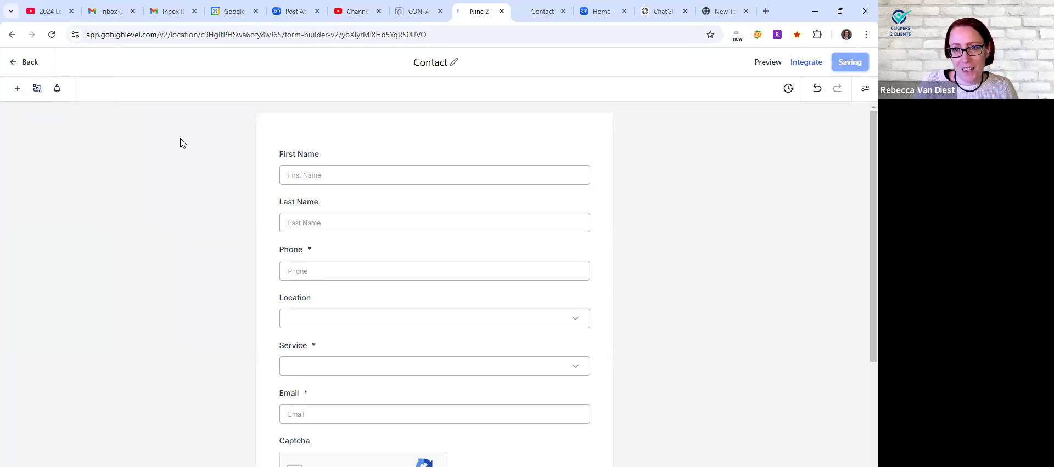
Leave the form builder and open the Photography website's Contact page for editing
{"action": "left_click", "coordinate": [26, 66]}
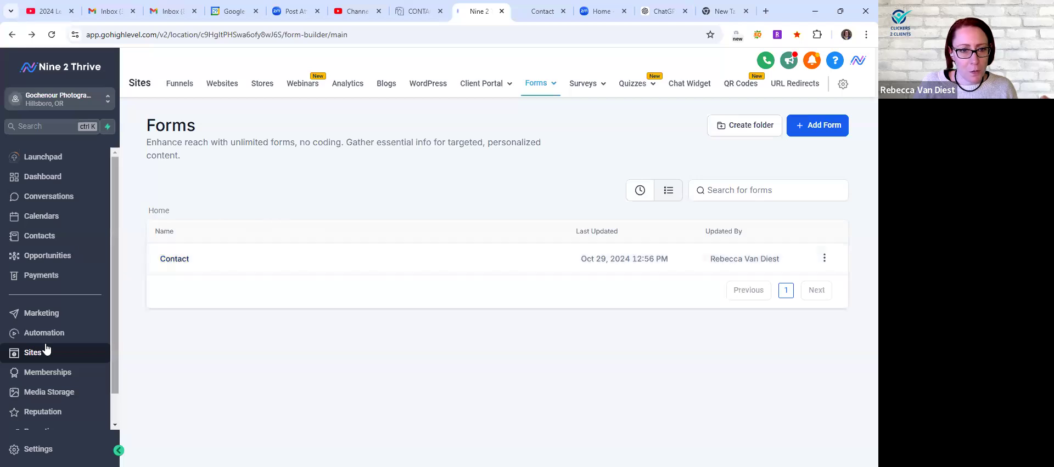
{"action": "left_click", "coordinate": [222, 83]}
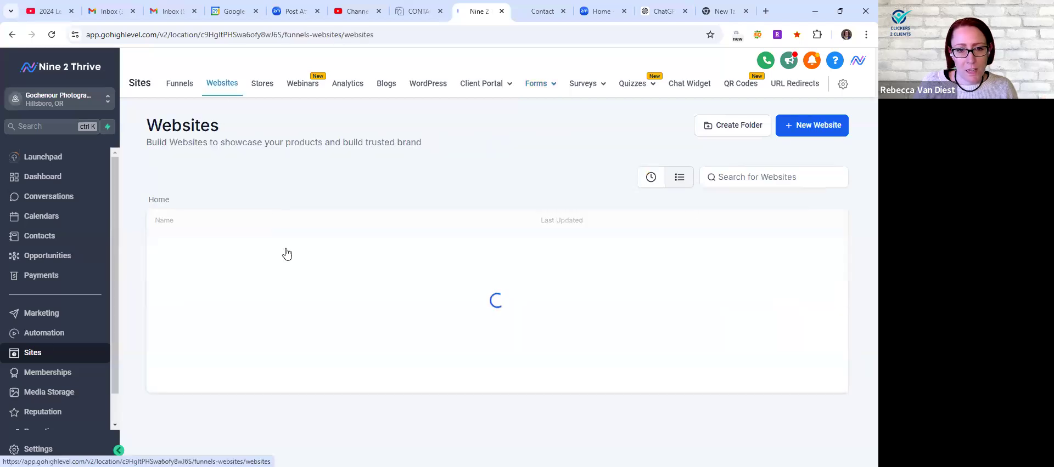
{"action": "left_click", "coordinate": [189, 251]}
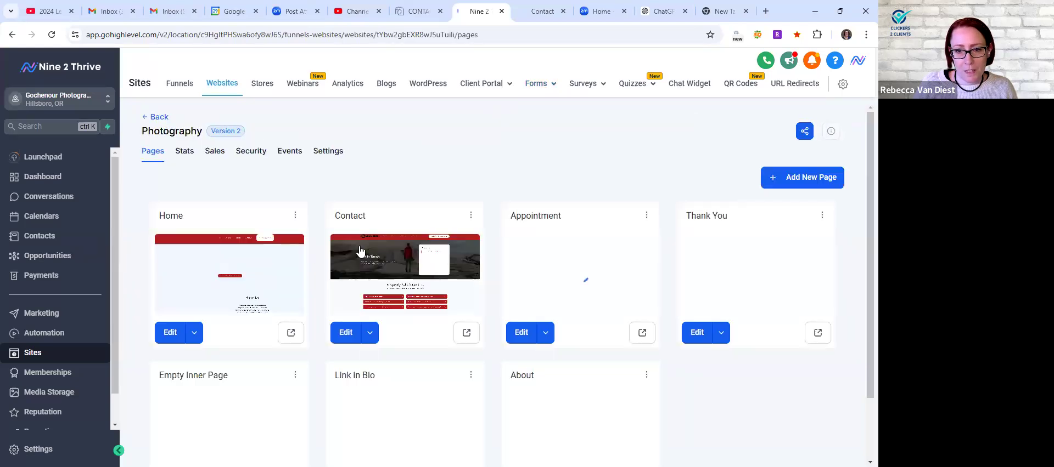
{"action": "scroll", "coordinate": [404, 251], "scroll_direction": "down", "scroll_amount": 2}
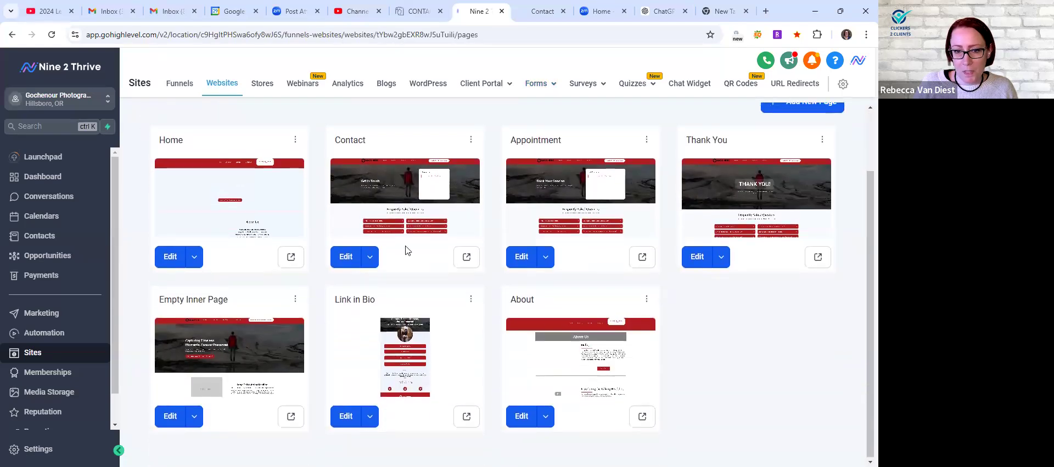
{"action": "scroll", "coordinate": [407, 250], "scroll_direction": "up", "scroll_amount": 2}
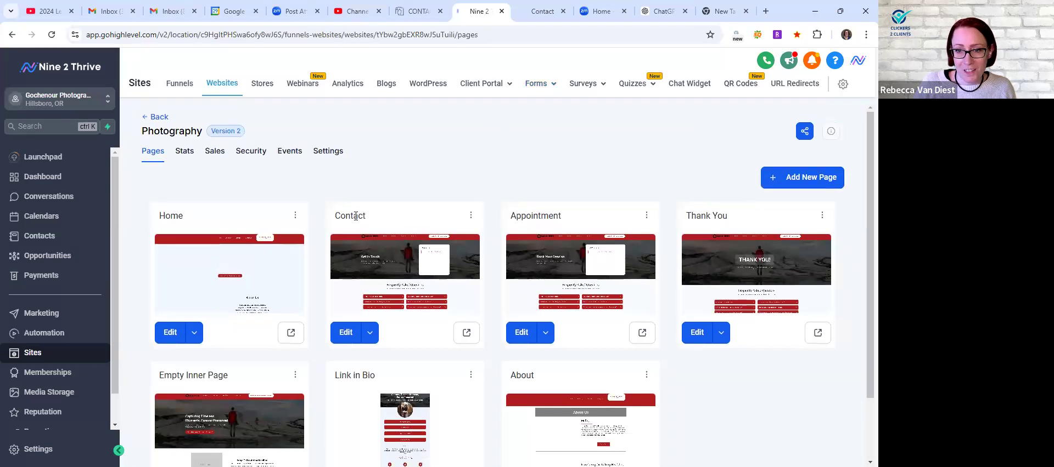
{"action": "left_click", "coordinate": [388, 280]}
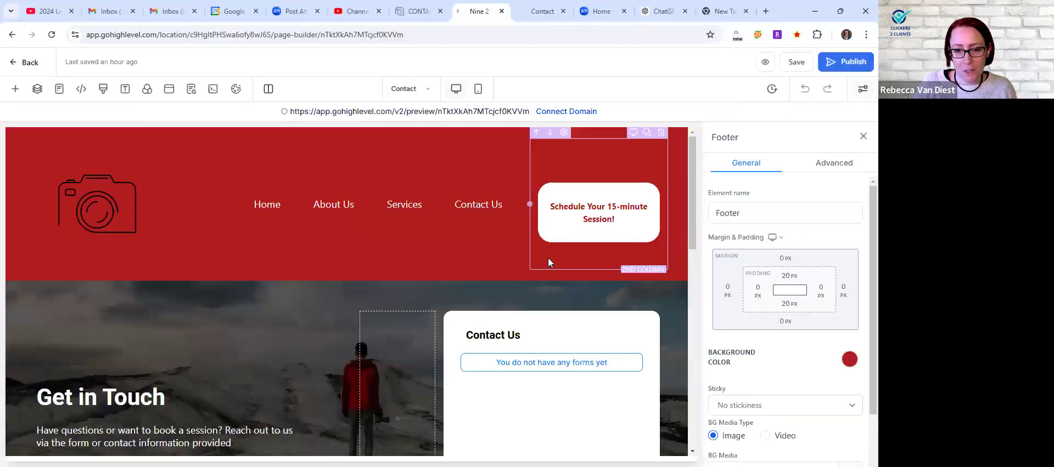
Assign the Contact form to the empty form element under the Contact Us heading
{"action": "scroll", "coordinate": [512, 305], "scroll_direction": "down", "scroll_amount": 2}
{"action": "left_click", "coordinate": [523, 255]}
{"action": "scroll", "coordinate": [785, 267], "scroll_direction": "down", "scroll_amount": 1}
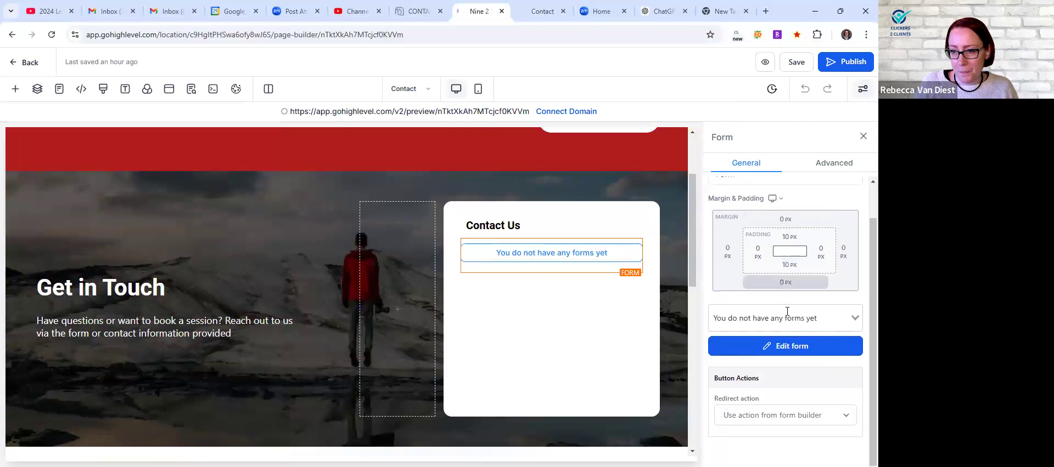
{"action": "left_click", "coordinate": [795, 353]}
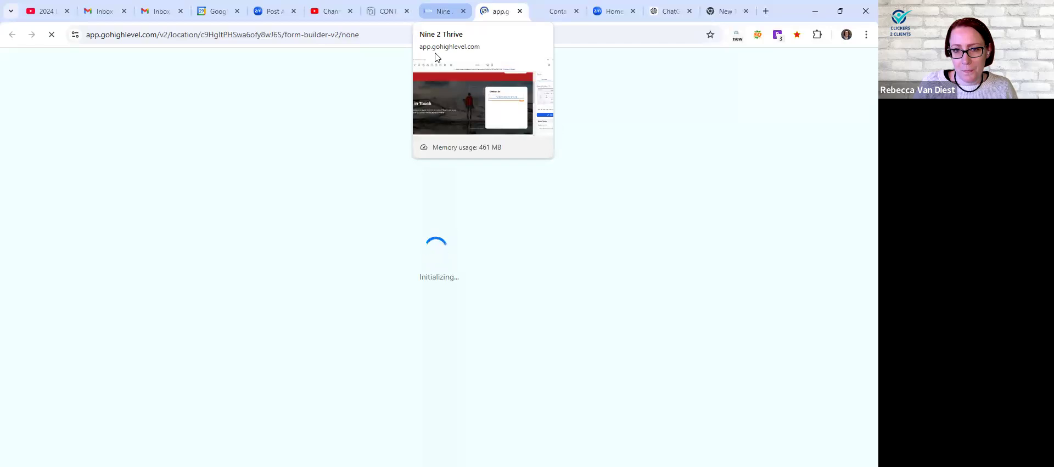
{"action": "left_click", "coordinate": [442, 11]}
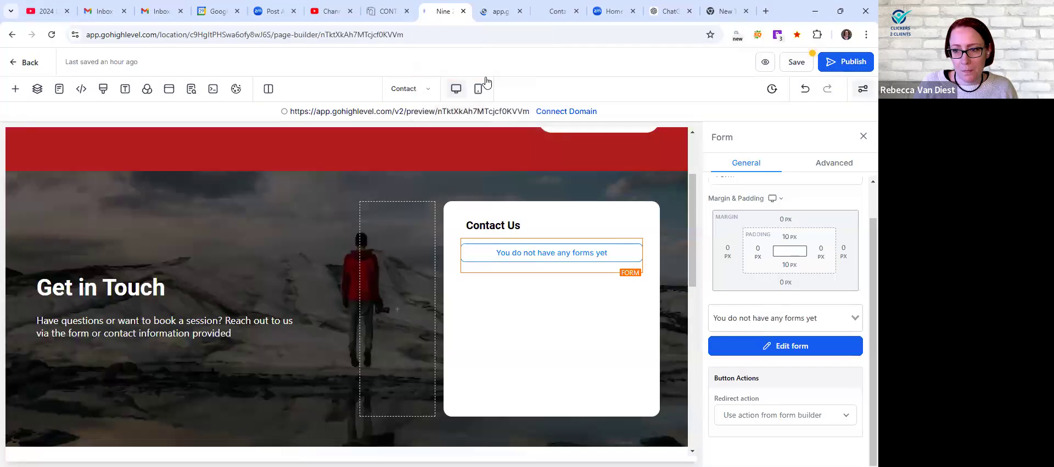
{"action": "left_click", "coordinate": [839, 315]}
{"action": "left_click", "coordinate": [743, 342]}
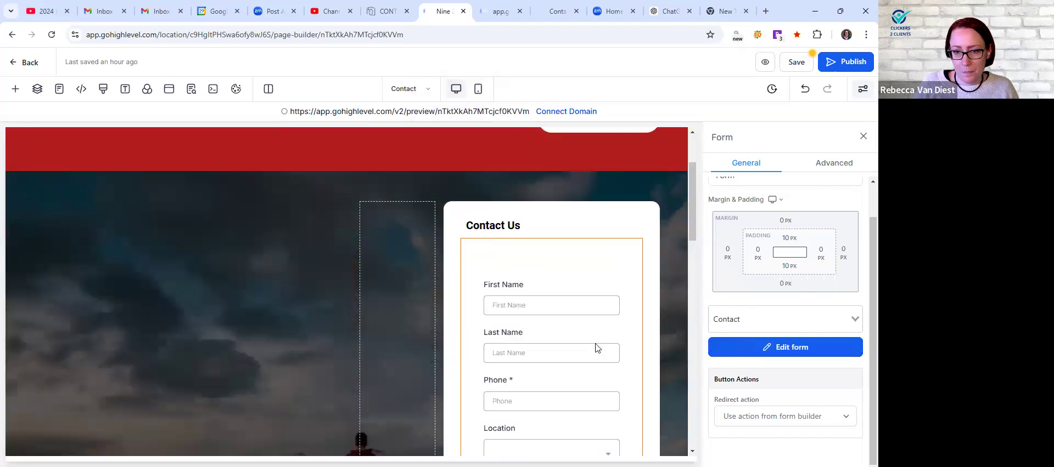
Examine the embedded form's layout on the Contact page from its heading down to the policy links
{"action": "scroll", "coordinate": [607, 283], "scroll_direction": "down", "scroll_amount": 4}
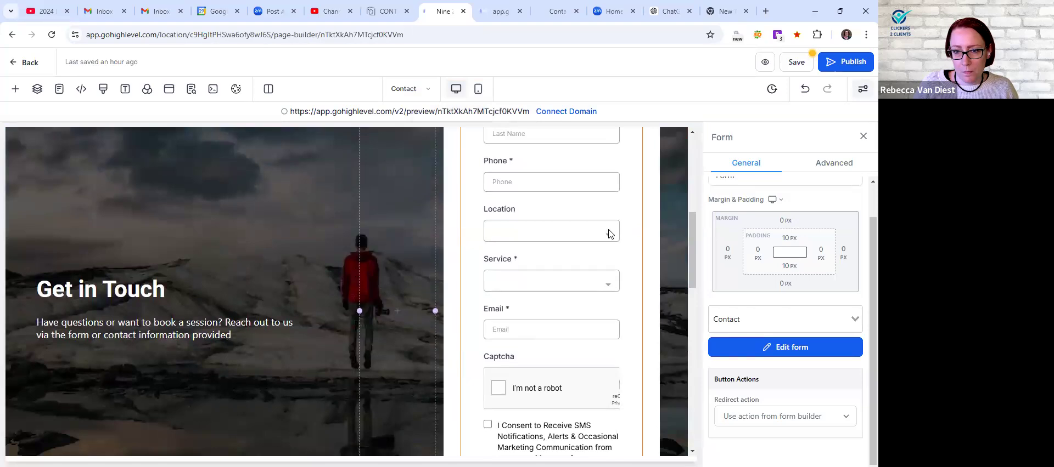
{"action": "scroll", "coordinate": [607, 235], "scroll_direction": "up", "scroll_amount": 7}
{"action": "scroll", "coordinate": [521, 289], "scroll_direction": "down", "scroll_amount": 5}
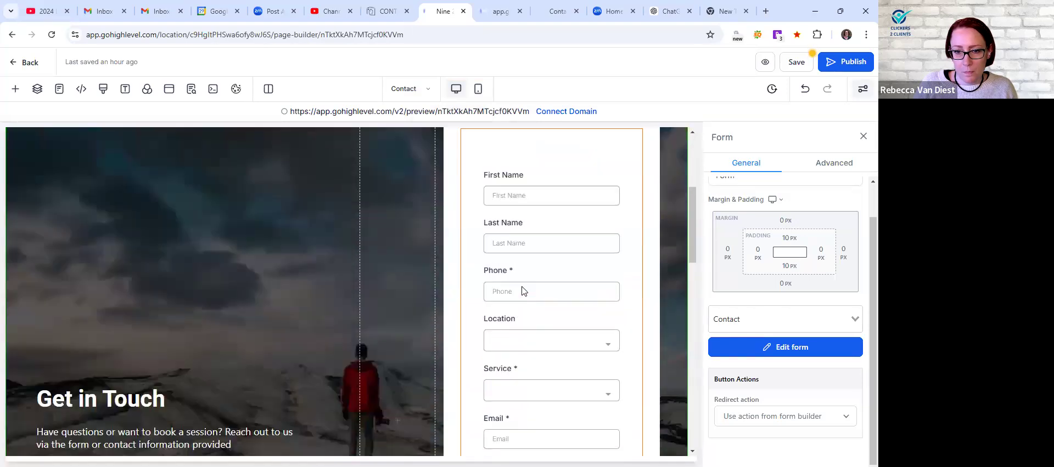
{"action": "scroll", "coordinate": [521, 291], "scroll_direction": "down", "scroll_amount": 6}
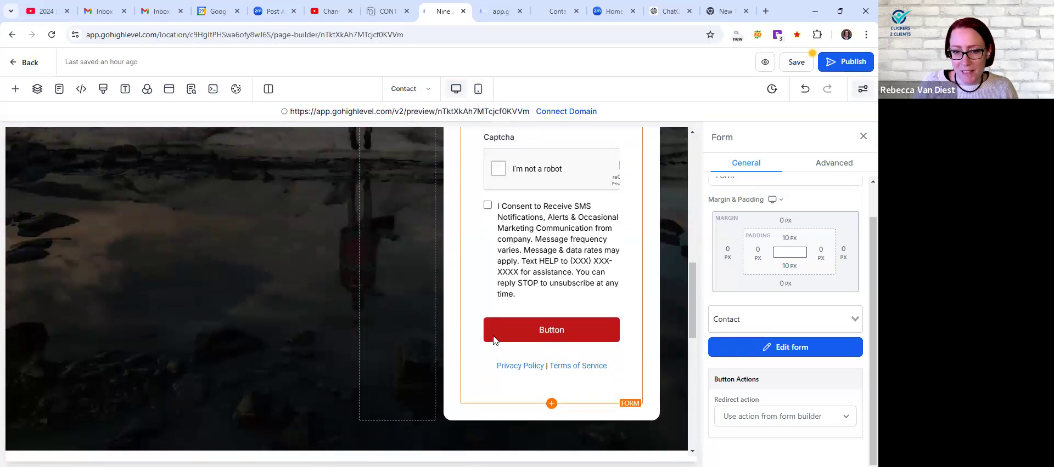
{"action": "scroll", "coordinate": [492, 347], "scroll_direction": "up", "scroll_amount": 6}
{"action": "scroll", "coordinate": [455, 240], "scroll_direction": "up", "scroll_amount": 3}
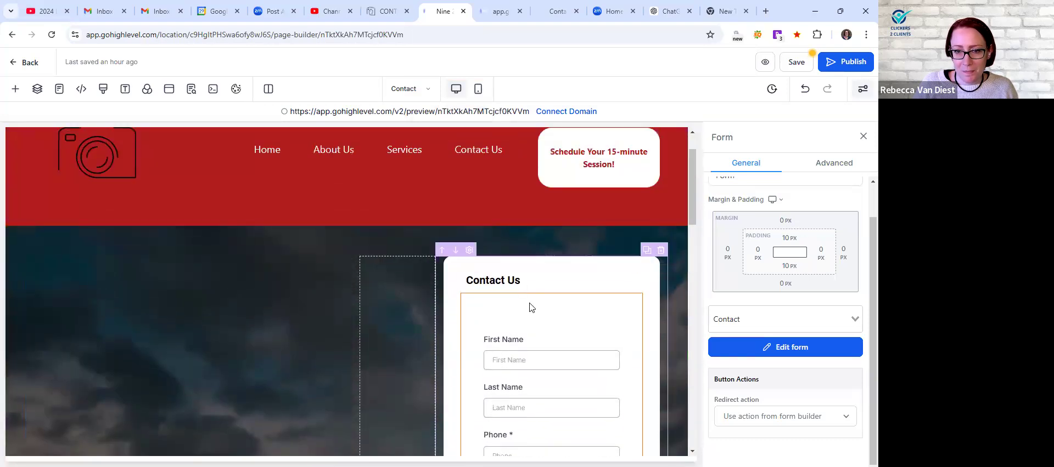
{"action": "scroll", "coordinate": [470, 347], "scroll_direction": "down", "scroll_amount": 1}
{"action": "scroll", "coordinate": [471, 346], "scroll_direction": "down", "scroll_amount": 6}
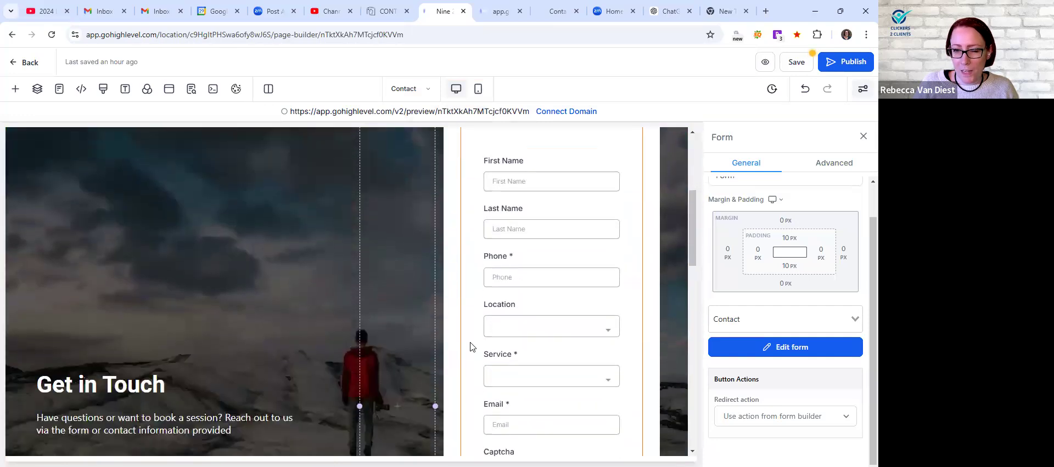
Delete the empty middle column between the Get in Touch text and the Contact Us form
{"action": "scroll", "coordinate": [470, 347], "scroll_direction": "down", "scroll_amount": 4}
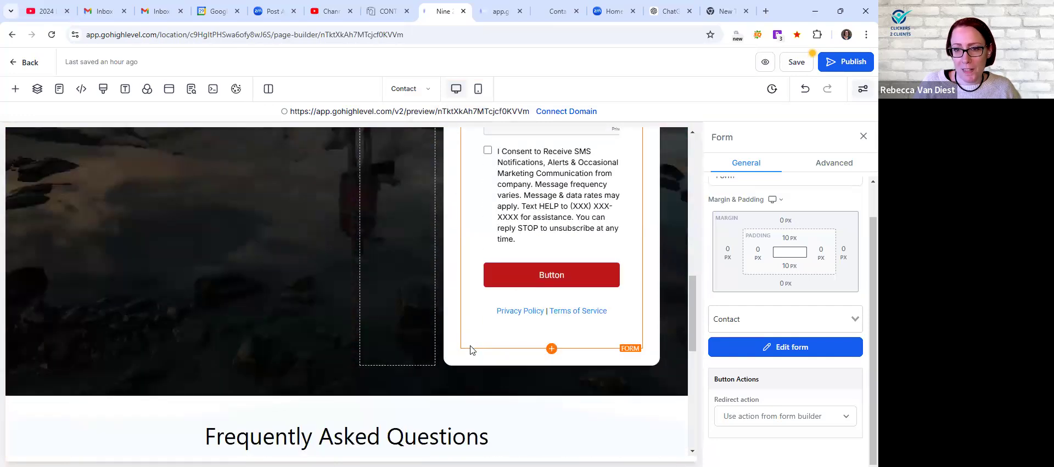
{"action": "scroll", "coordinate": [567, 249], "scroll_direction": "up", "scroll_amount": 2}
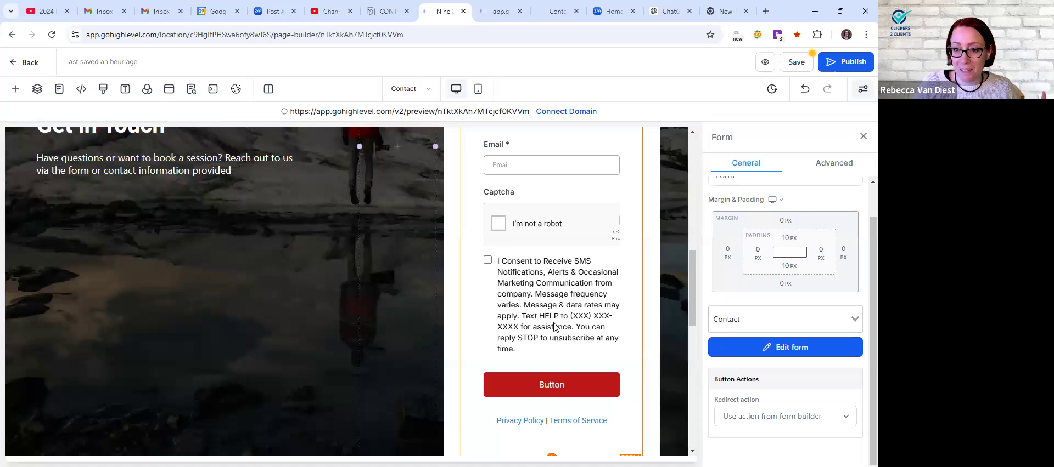
{"action": "scroll", "coordinate": [554, 325], "scroll_direction": "up", "scroll_amount": 7}
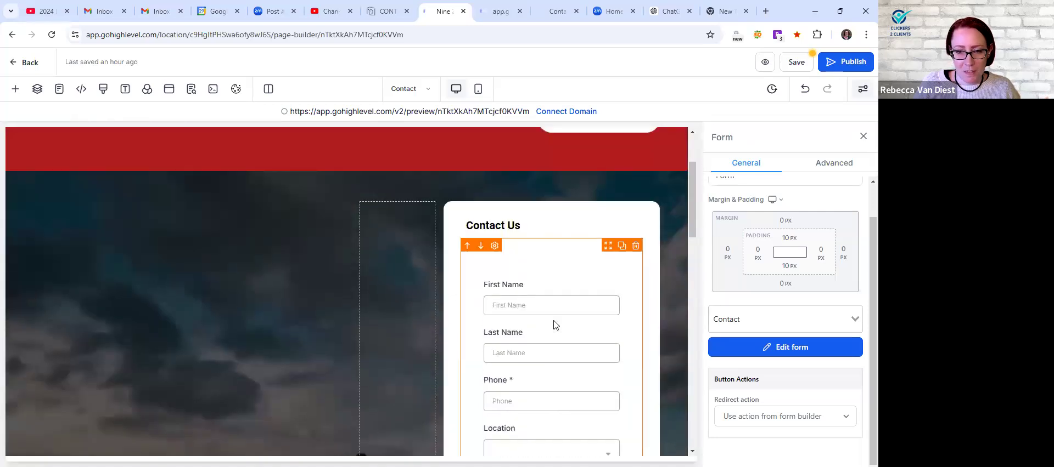
{"action": "scroll", "coordinate": [469, 311], "scroll_direction": "down", "scroll_amount": 5}
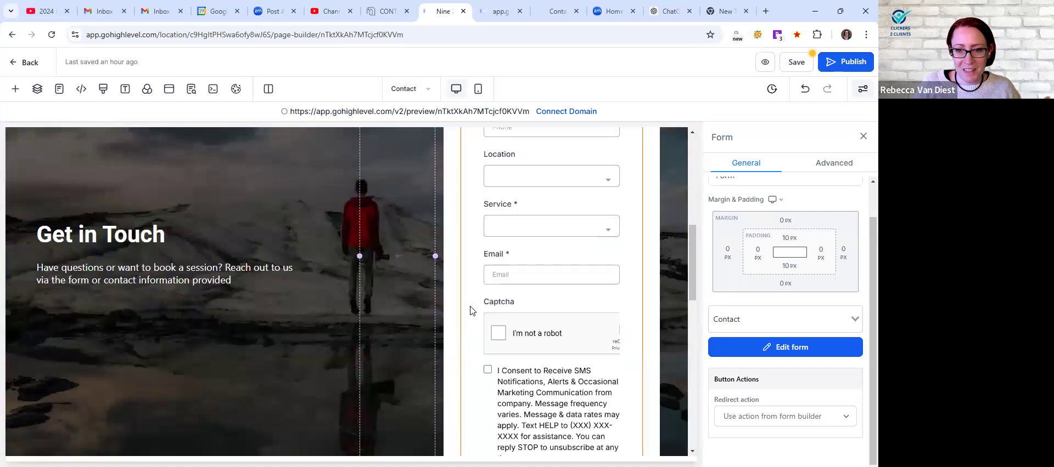
{"action": "scroll", "coordinate": [471, 310], "scroll_direction": "up", "scroll_amount": 7}
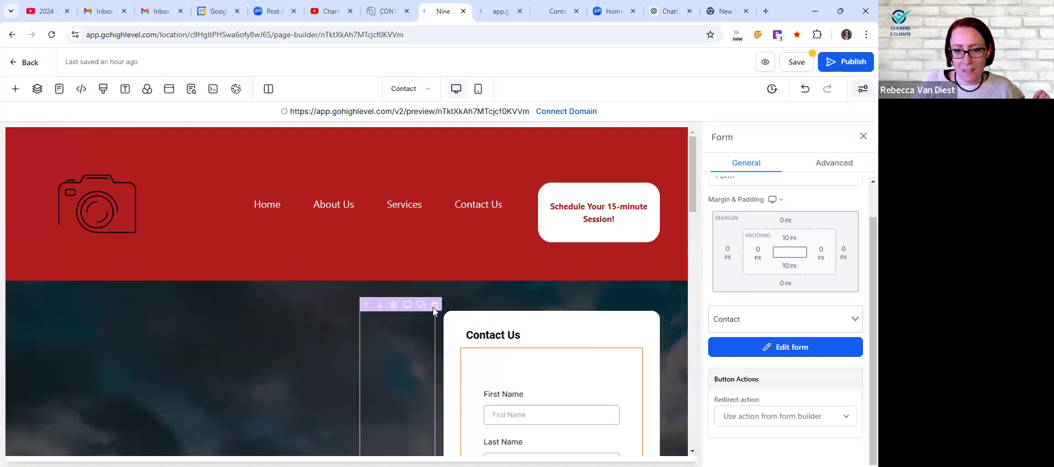
{"action": "left_click", "coordinate": [433, 310]}
Try to narrow the Get in Touch column beside the form, and check the section's layout
{"action": "scroll", "coordinate": [510, 331], "scroll_direction": "down", "scroll_amount": 4}
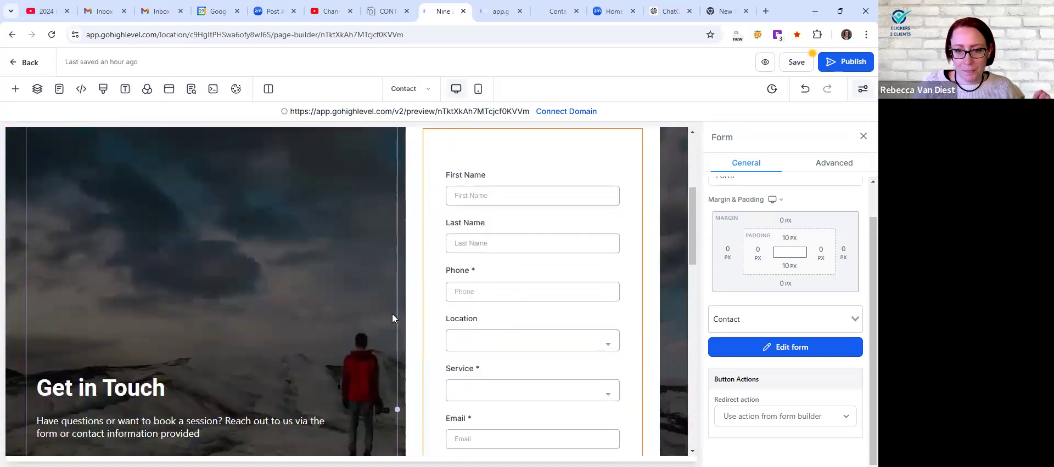
{"action": "left_click", "coordinate": [393, 404]}
{"action": "left_click_drag", "start_coordinate": [392, 411], "coordinate": [349, 406]}
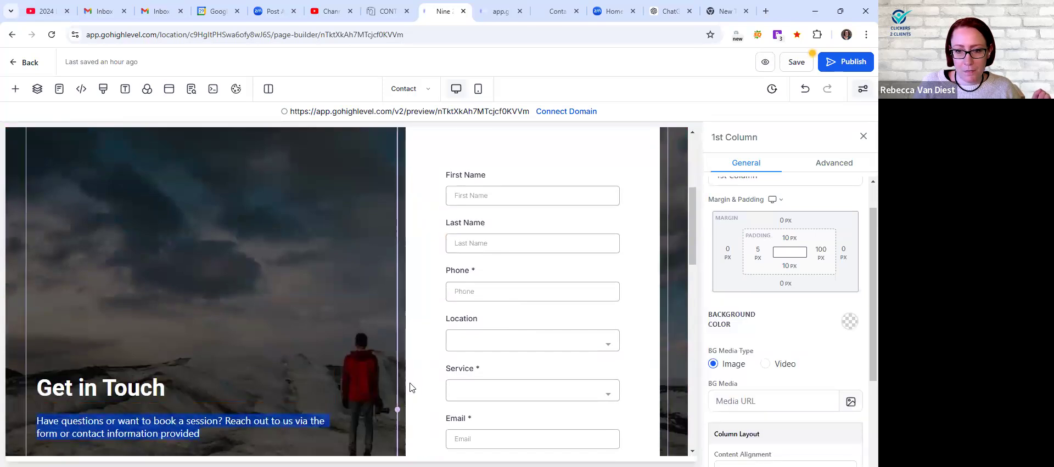
{"action": "scroll", "coordinate": [409, 388], "scroll_direction": "down", "scroll_amount": 5}
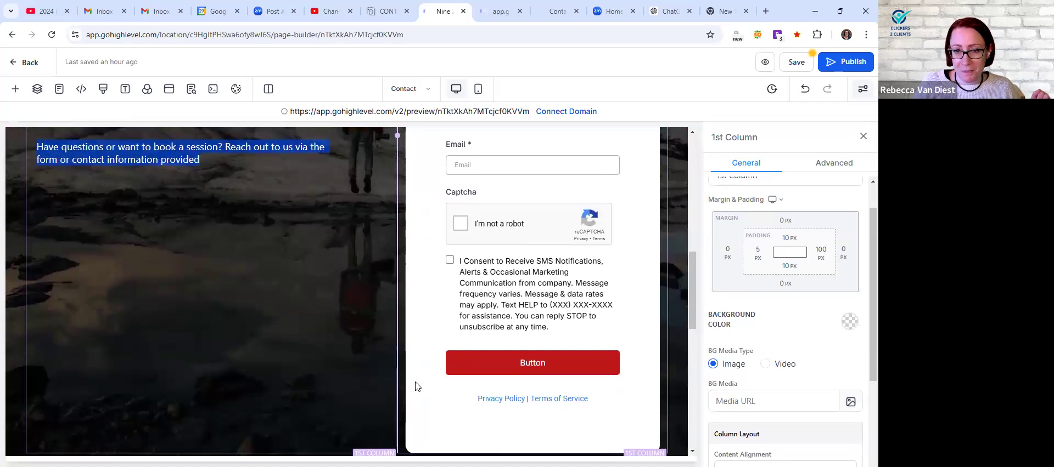
{"action": "scroll", "coordinate": [413, 386], "scroll_direction": "up", "scroll_amount": 10}
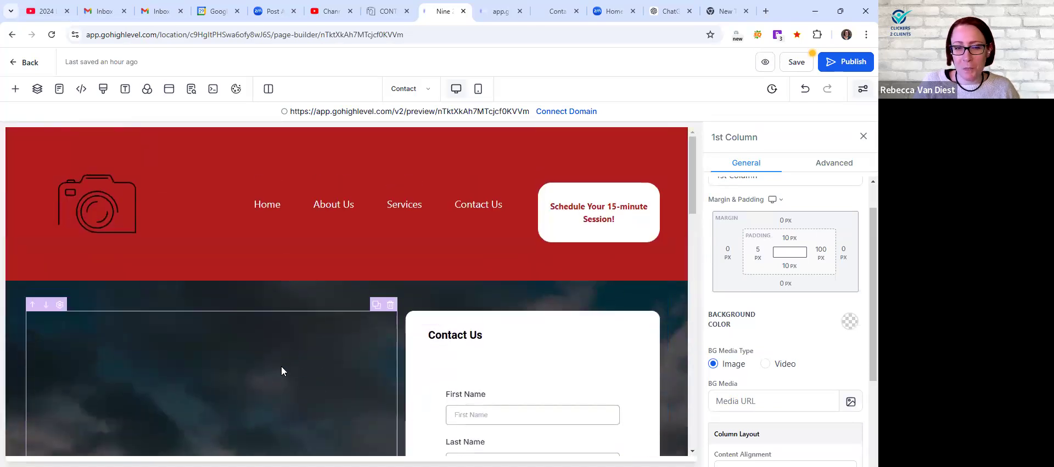
{"action": "scroll", "coordinate": [282, 366], "scroll_direction": "down", "scroll_amount": 2}
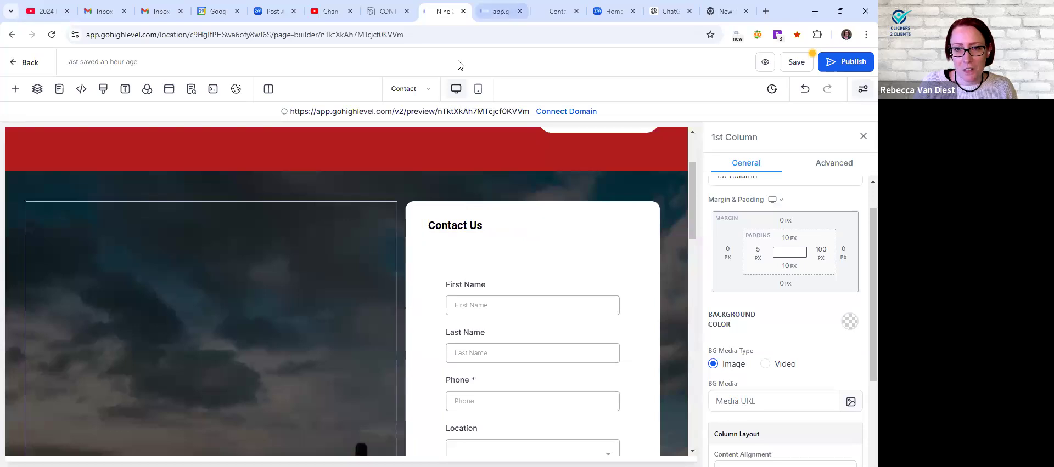
Compare the embedded Contact form with the contact page of the Hillsboro Headshots site
{"action": "left_click", "coordinate": [388, 11]}
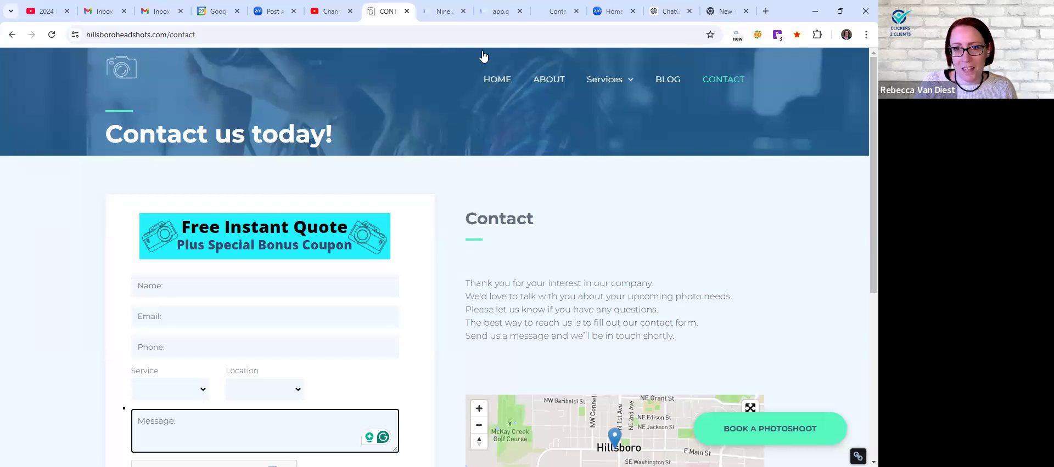
{"action": "key", "text": "ctrl+Tab"}
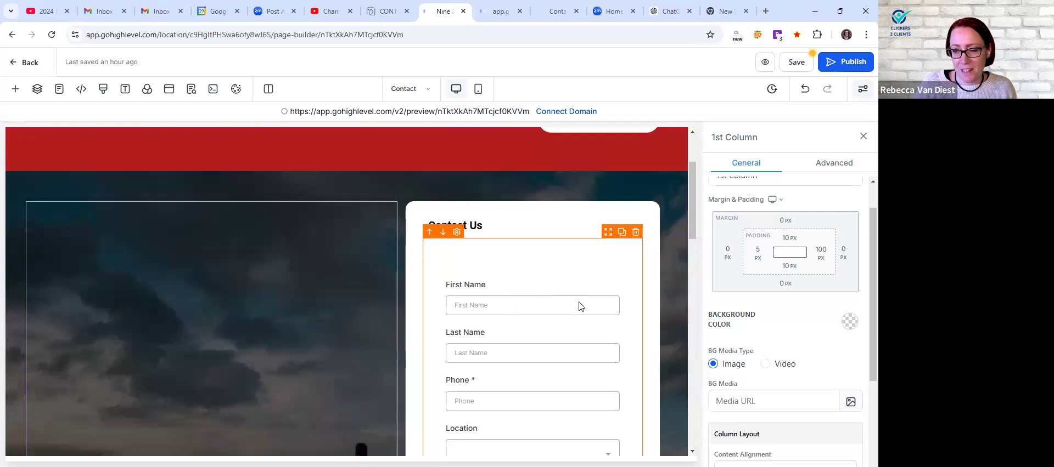
{"action": "scroll", "coordinate": [579, 305], "scroll_direction": "down", "scroll_amount": 5}
{"action": "scroll", "coordinate": [580, 306], "scroll_direction": "down", "scroll_amount": 3}
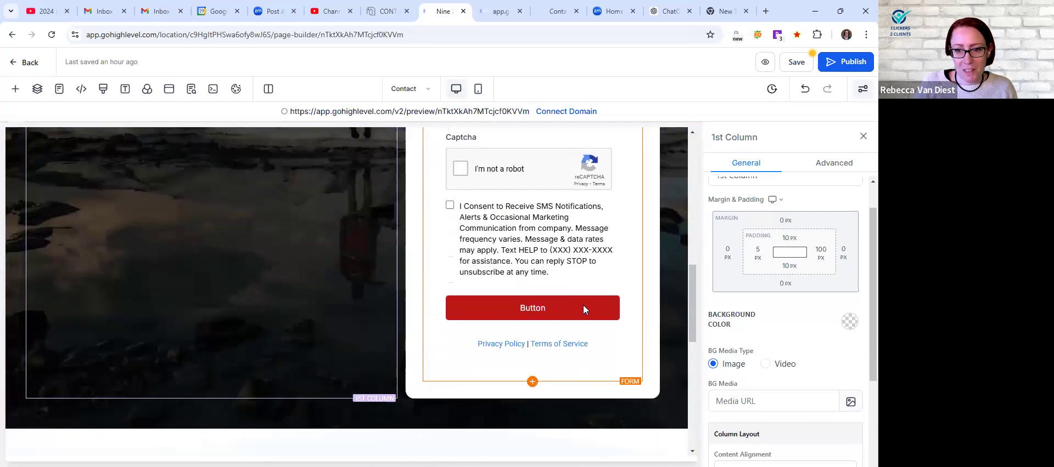
{"action": "scroll", "coordinate": [598, 321], "scroll_direction": "up", "scroll_amount": 5}
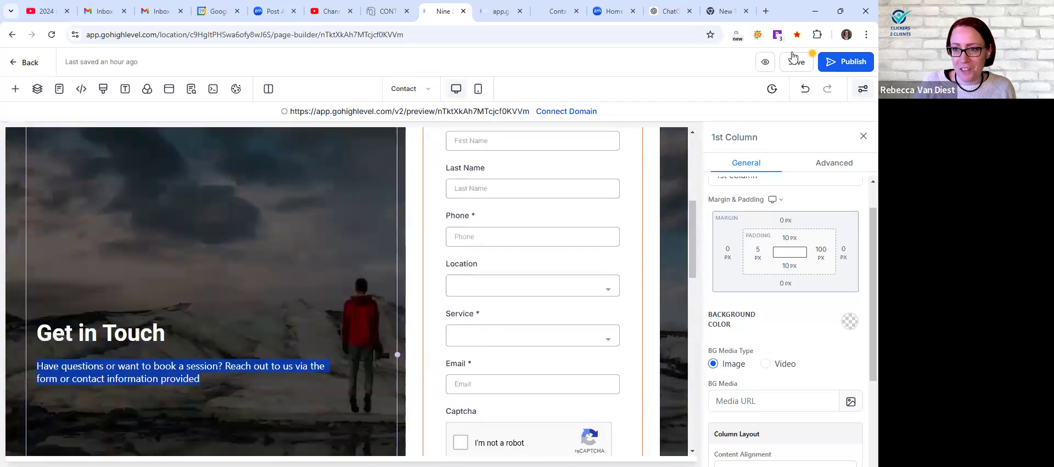
Save the Contact page, preview it in a new tab, and return to the page builder
{"action": "left_click", "coordinate": [804, 62]}
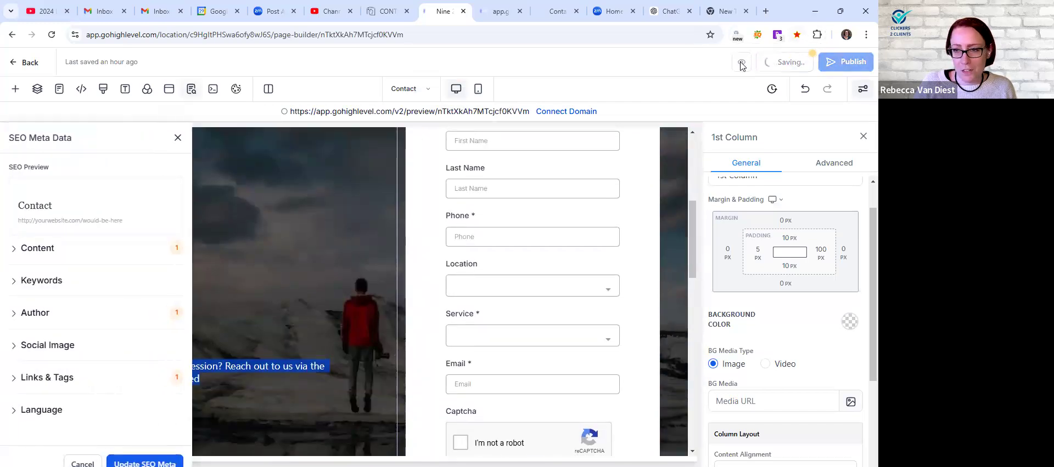
{"action": "left_click", "coordinate": [764, 63]}
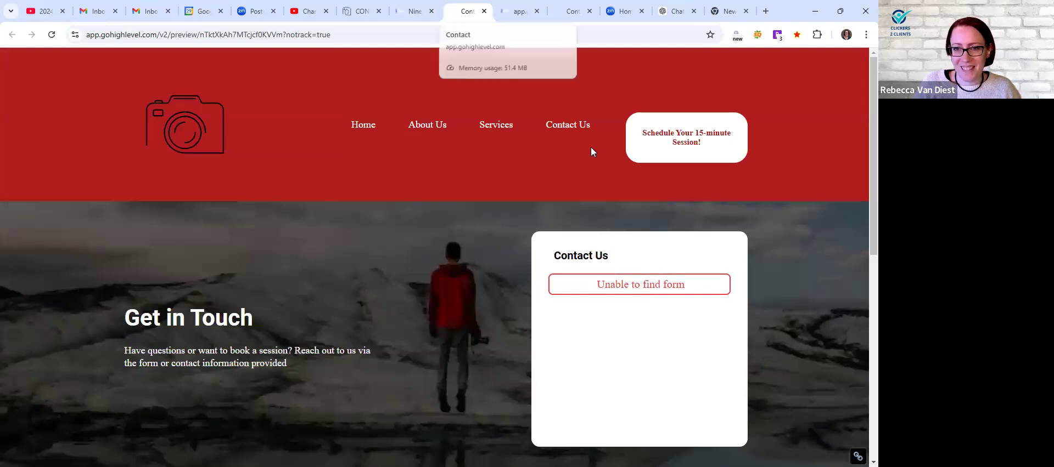
{"action": "key", "text": "ctrl+shift+Tab"}
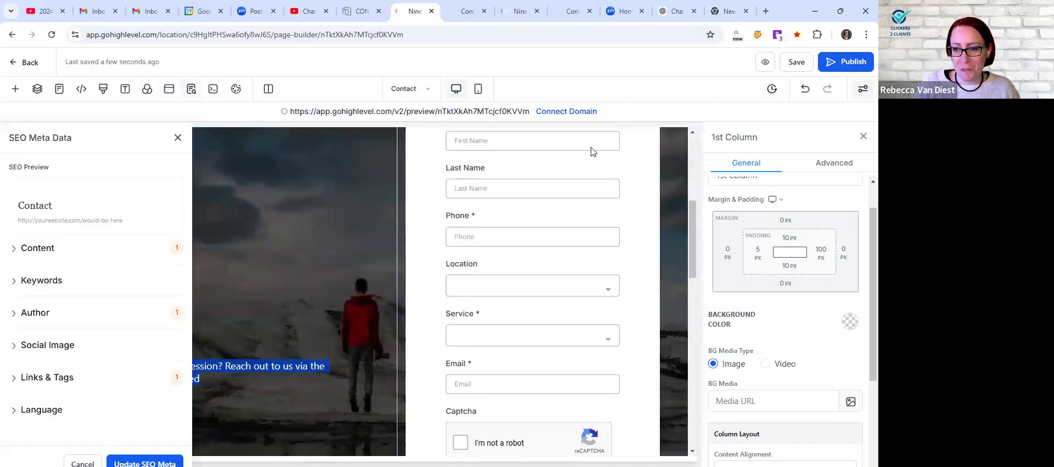
Save the Contact page again and close the SEO metadata settings
{"action": "left_click", "coordinate": [794, 62]}
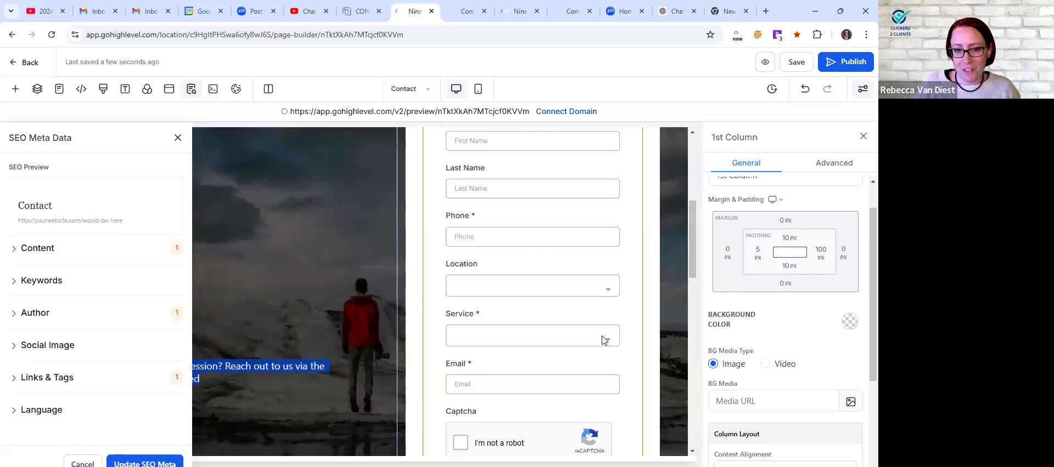
{"action": "scroll", "coordinate": [604, 341], "scroll_direction": "up", "scroll_amount": 2}
{"action": "scroll", "coordinate": [602, 340], "scroll_direction": "up", "scroll_amount": 3}
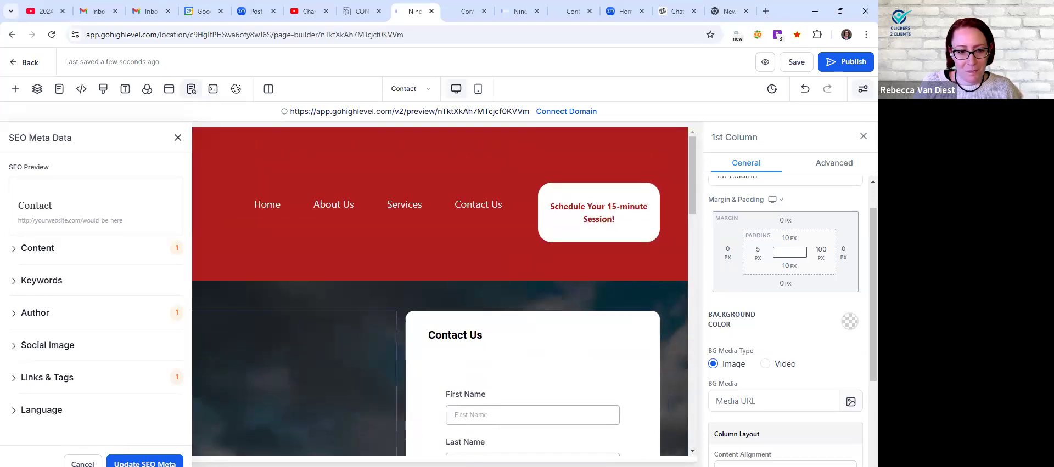
{"action": "left_click", "coordinate": [177, 138]}
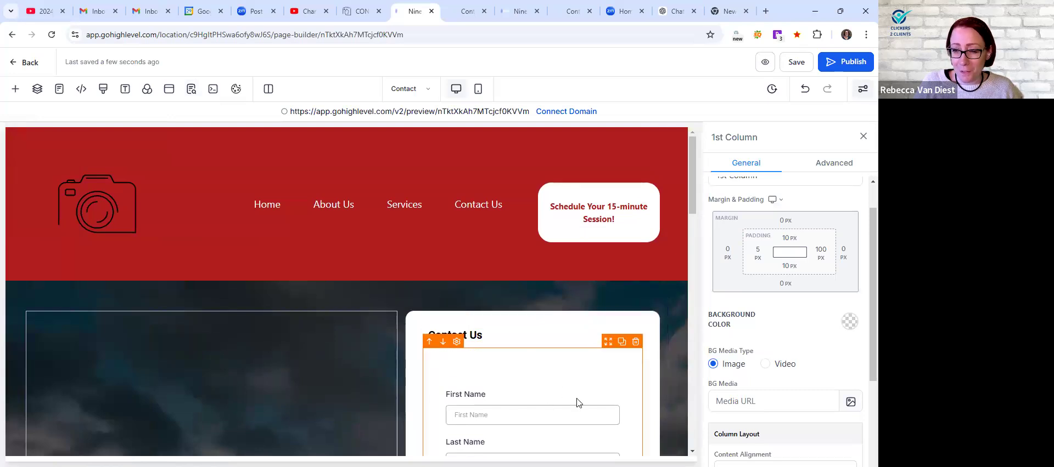
Inspect the Contact form element's settings and its available redirect actions
{"action": "scroll", "coordinate": [576, 402], "scroll_direction": "down", "scroll_amount": 3}
{"action": "scroll", "coordinate": [796, 344], "scroll_direction": "down", "scroll_amount": 3}
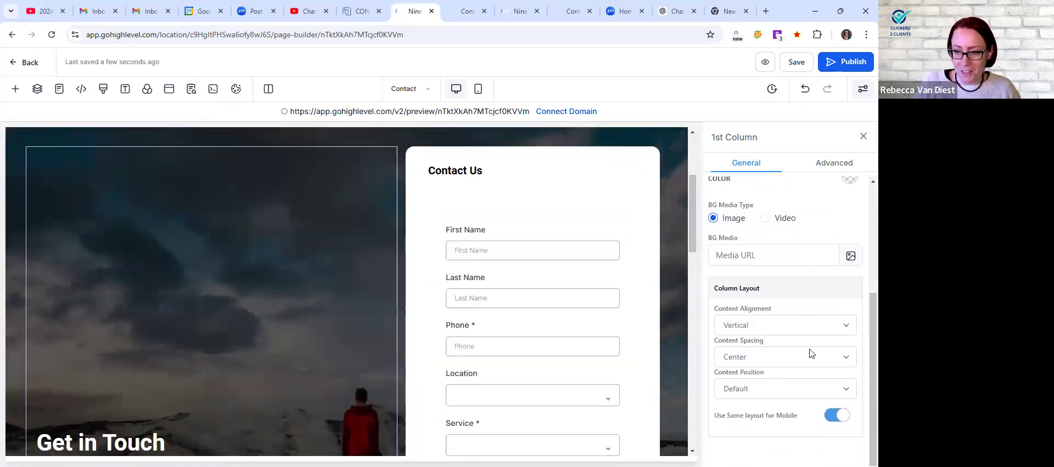
{"action": "left_click", "coordinate": [606, 322]}
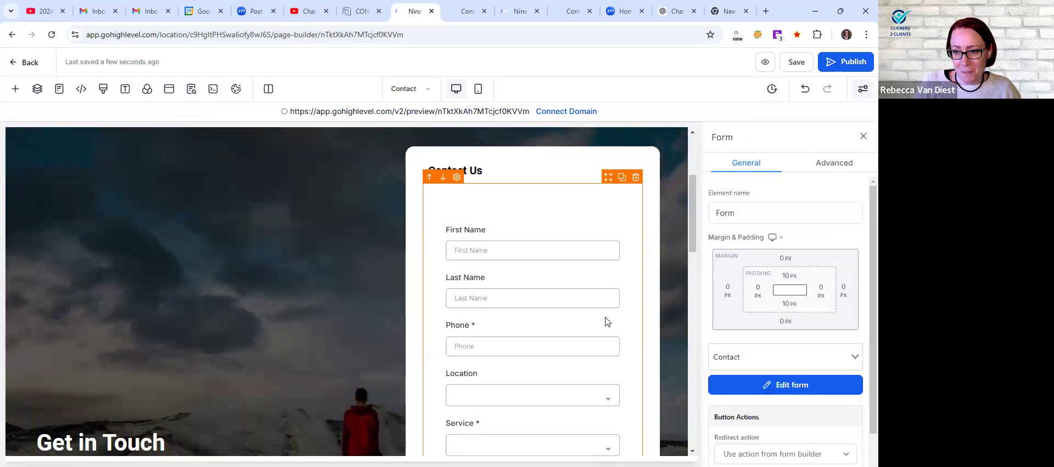
{"action": "scroll", "coordinate": [795, 297], "scroll_direction": "down", "scroll_amount": 1}
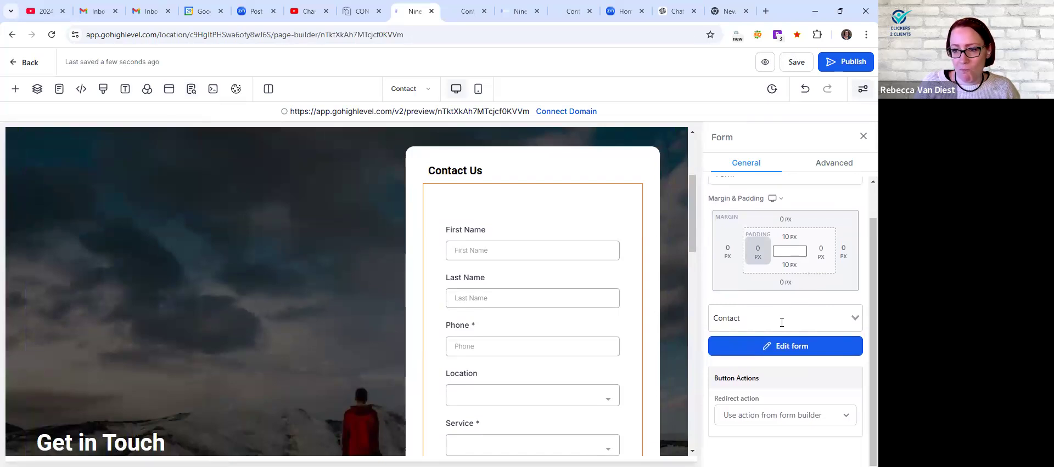
{"action": "left_click", "coordinate": [783, 416]}
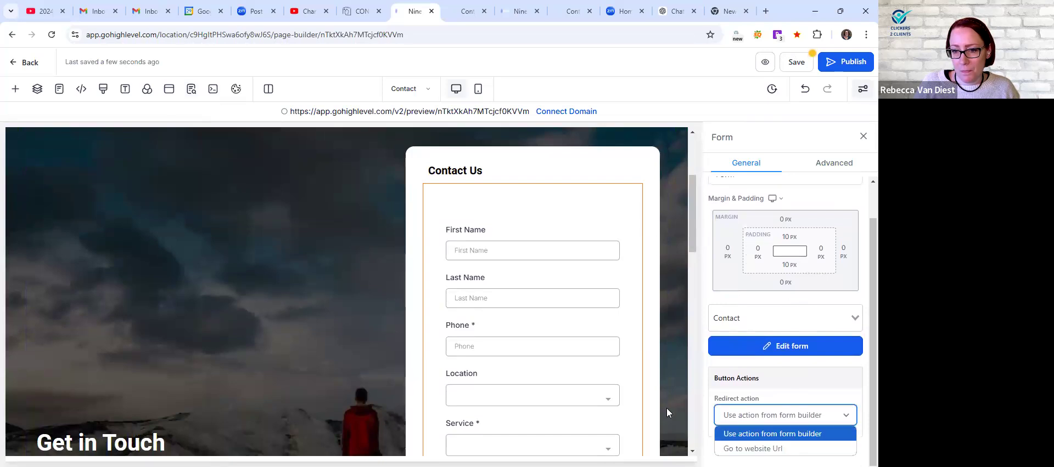
{"action": "scroll", "coordinate": [588, 388], "scroll_direction": "down", "scroll_amount": 8}
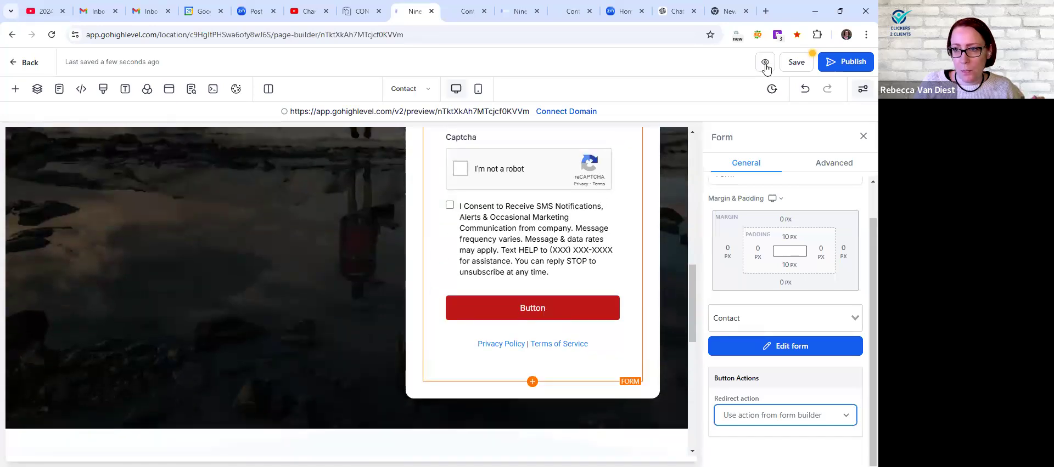
Save the Contact page once more and preview the embedded form in a new tab
{"action": "left_click", "coordinate": [802, 61]}
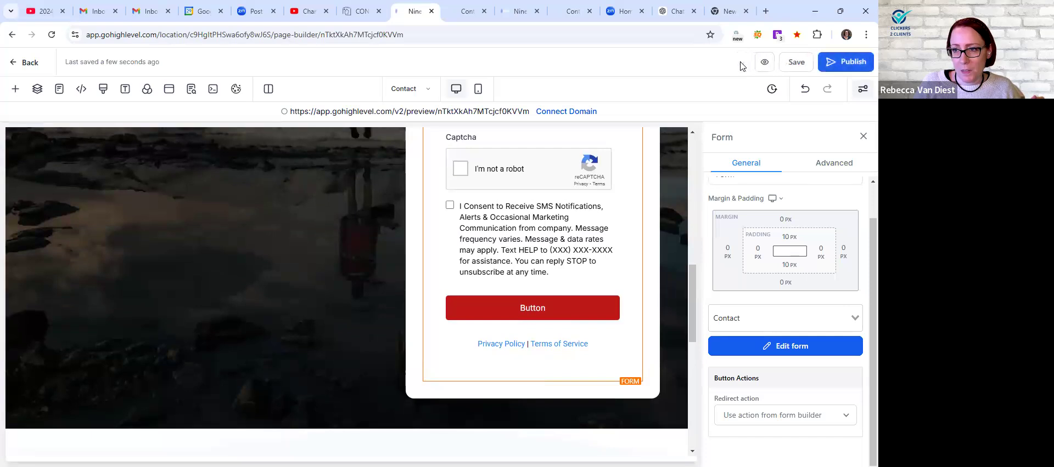
{"action": "left_click", "coordinate": [766, 64]}
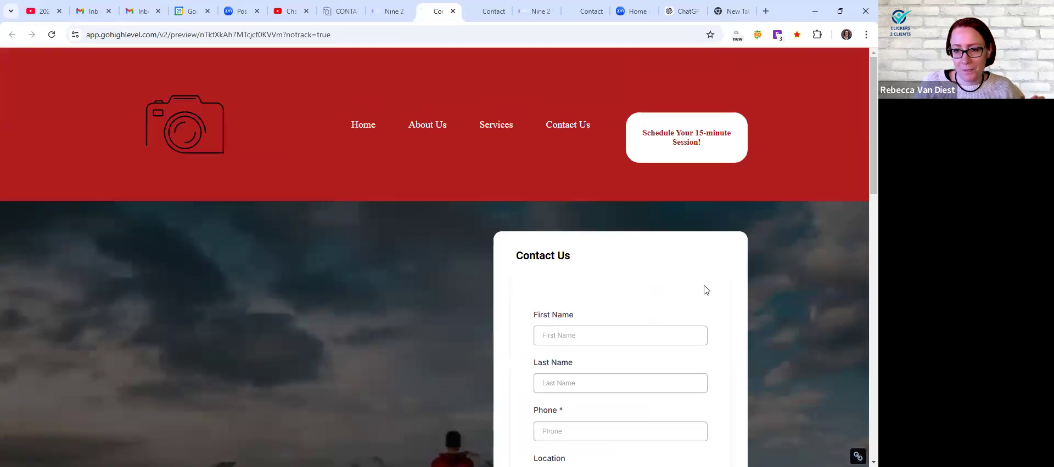
{"action": "scroll", "coordinate": [708, 286], "scroll_direction": "down", "scroll_amount": 4}
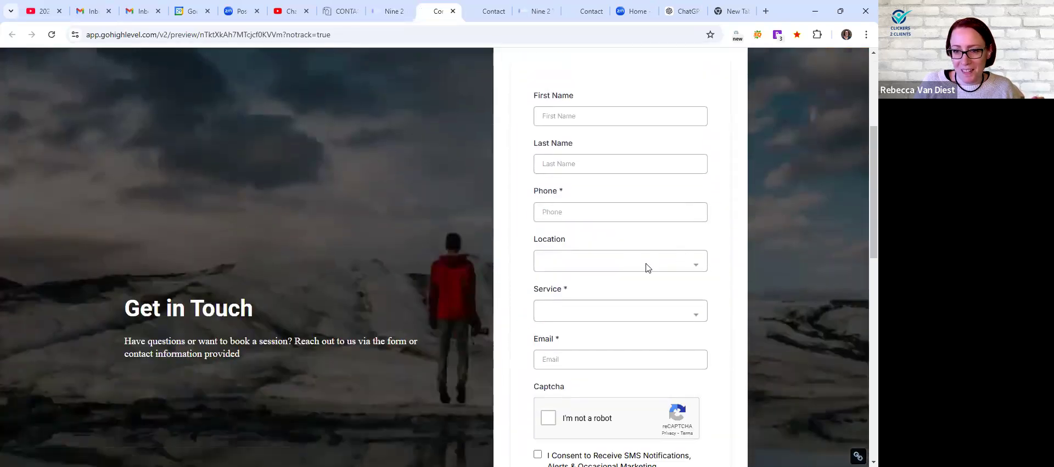
Test the previewed form's Location field by selecting Forest Grove and Beaverton, and check the remaining fields down to the policy links
{"action": "left_click", "coordinate": [658, 262]}
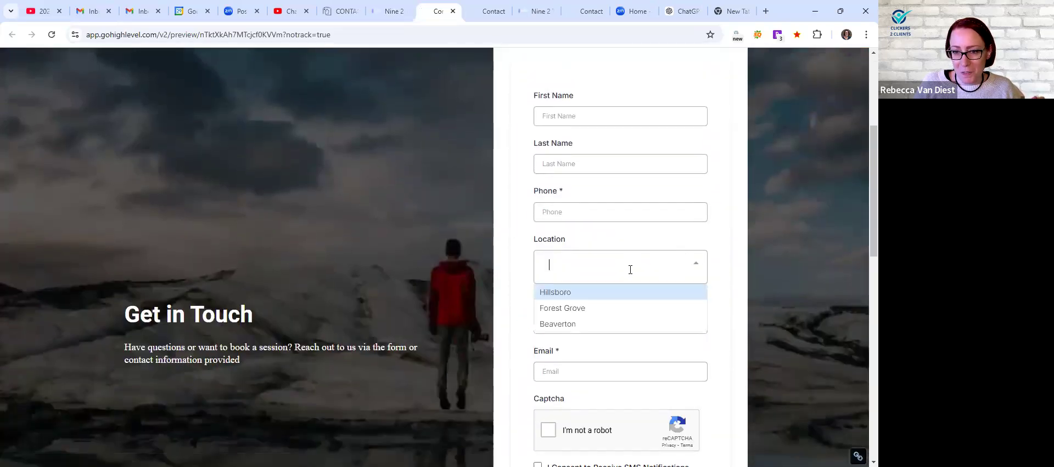
{"action": "left_click", "coordinate": [569, 309]}
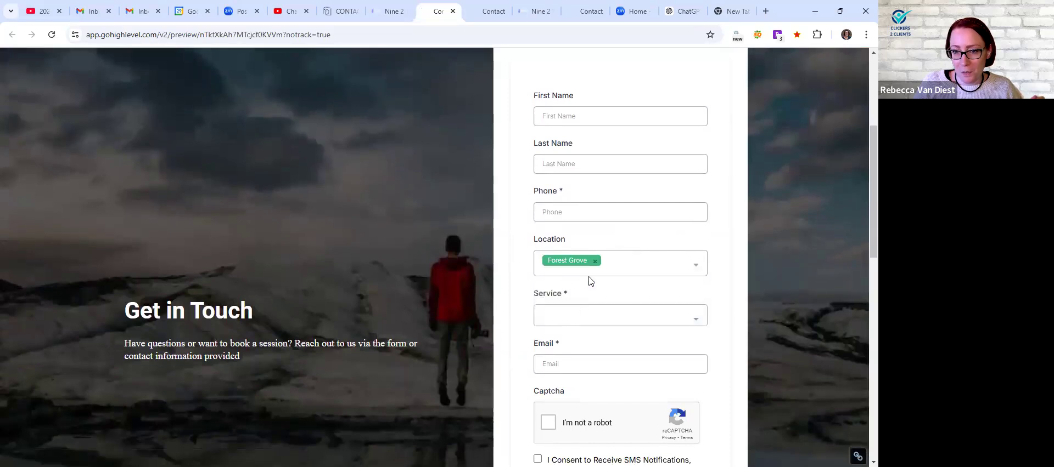
{"action": "left_click", "coordinate": [695, 267]}
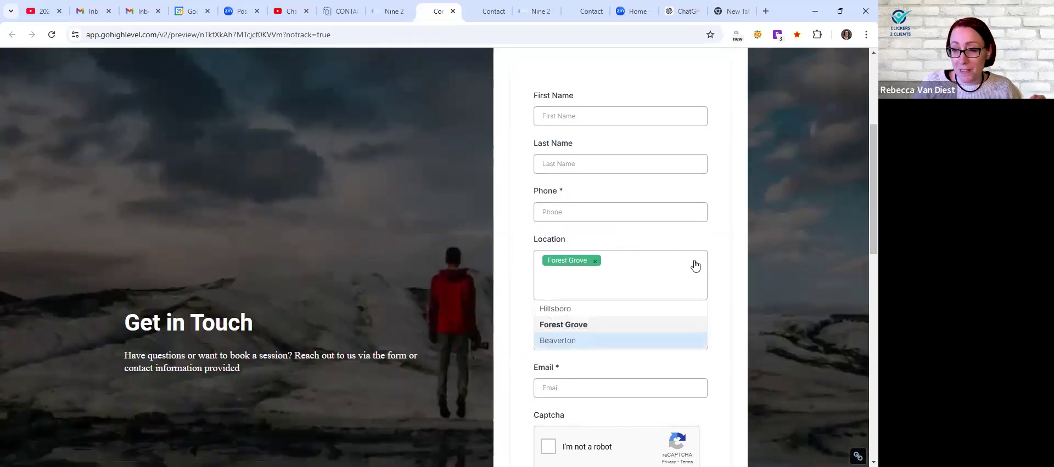
{"action": "left_click", "coordinate": [606, 341]}
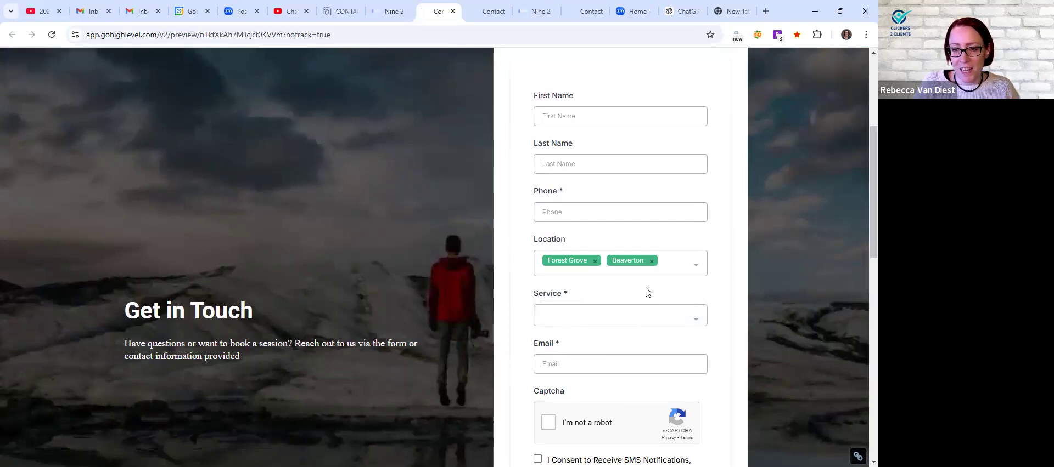
{"action": "scroll", "coordinate": [647, 292], "scroll_direction": "down", "scroll_amount": 3}
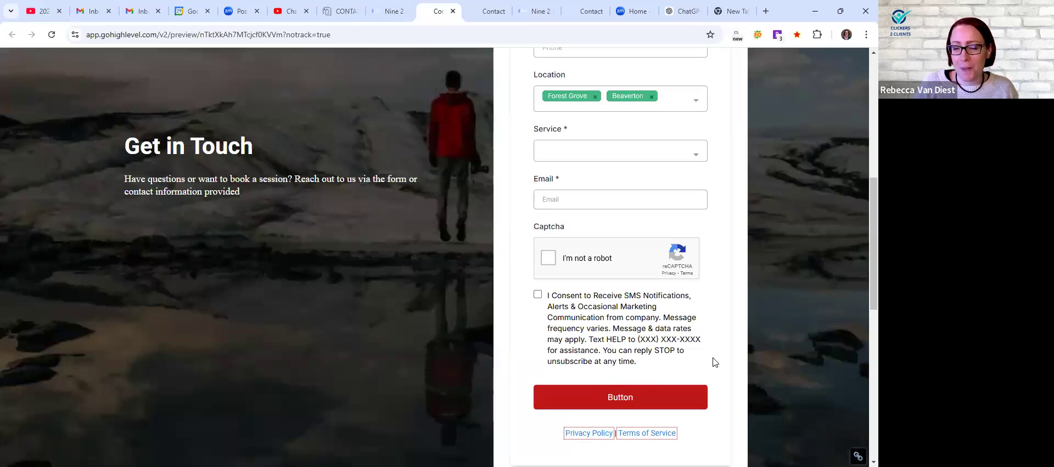
{"action": "scroll", "coordinate": [686, 332], "scroll_direction": "up", "scroll_amount": 6}
{"action": "middle_click", "coordinate": [686, 331]}
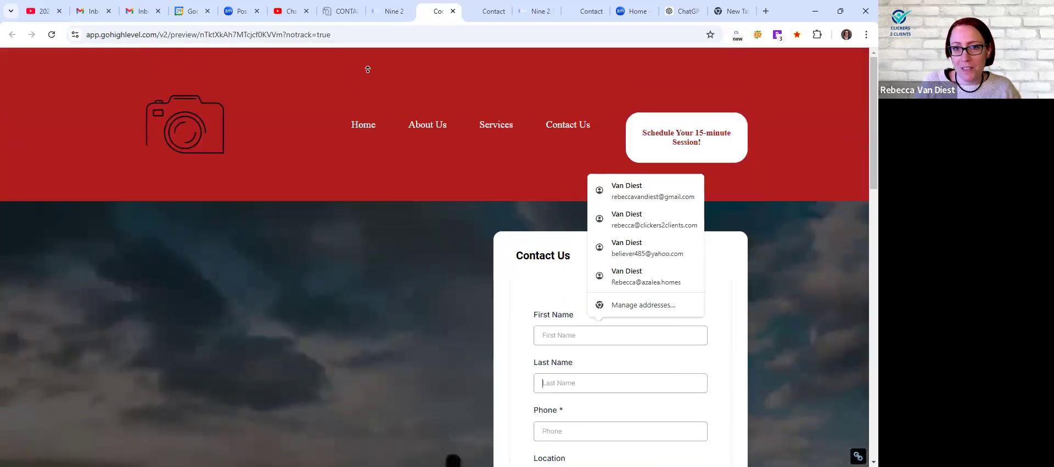
Return to the page builder and open the website's Home page for editing
{"action": "left_click", "coordinate": [390, 11]}
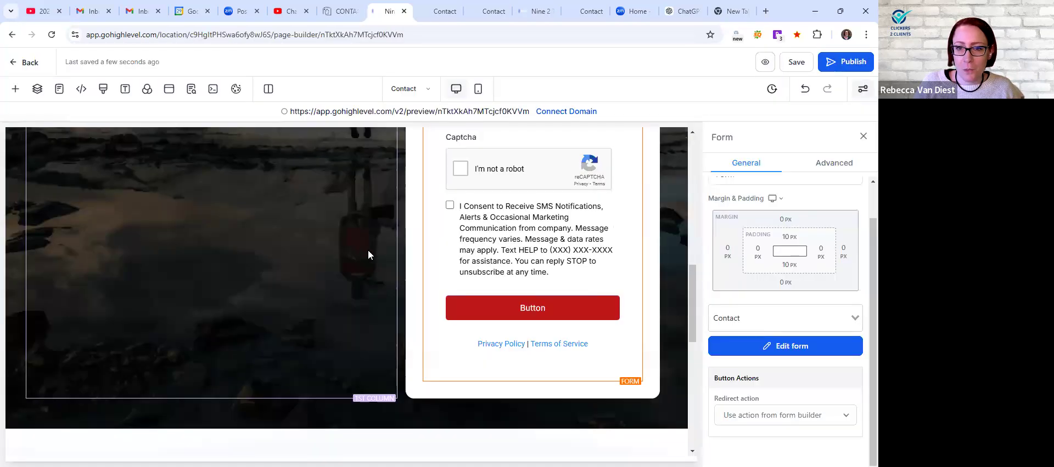
{"action": "scroll", "coordinate": [373, 220], "scroll_direction": "up", "scroll_amount": 5}
{"action": "left_click", "coordinate": [403, 91]}
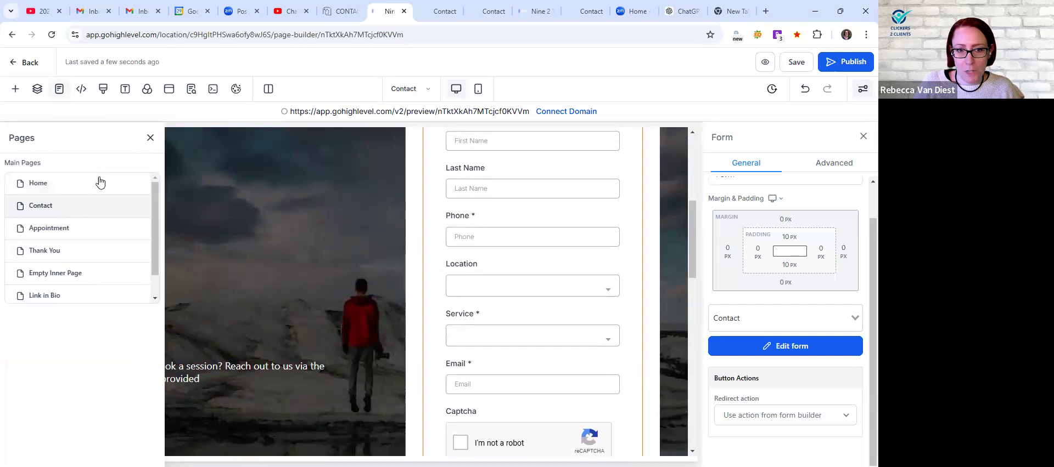
{"action": "scroll", "coordinate": [373, 164], "scroll_direction": "up", "scroll_amount": 4}
{"action": "scroll", "coordinate": [393, 173], "scroll_direction": "up", "scroll_amount": 1}
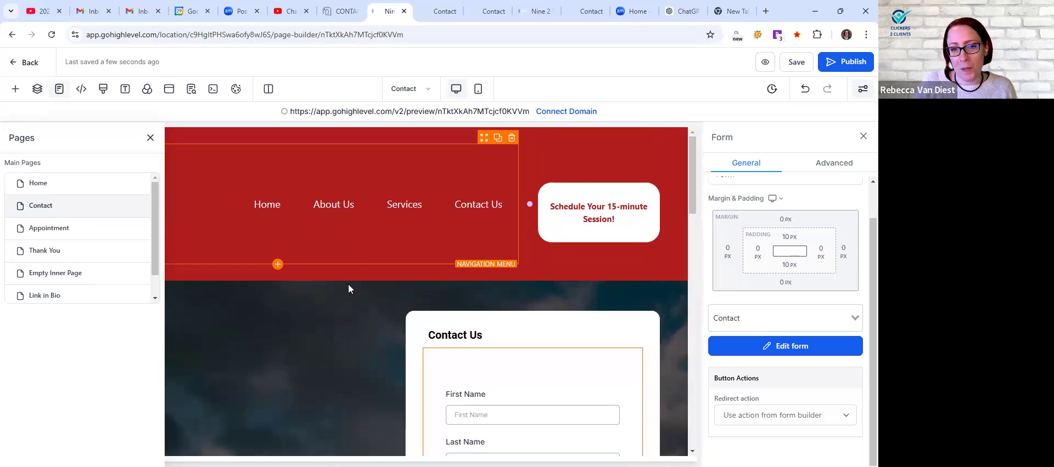
{"action": "left_click", "coordinate": [150, 138]}
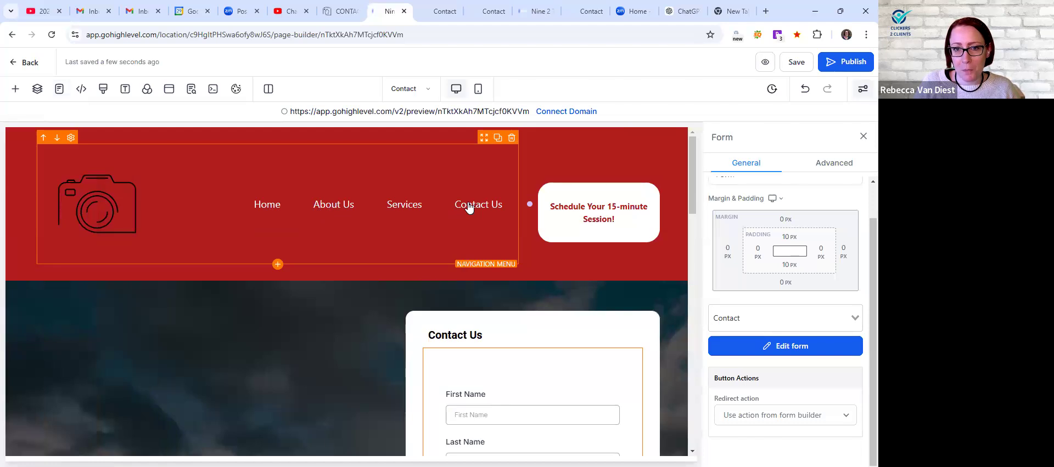
{"action": "left_click", "coordinate": [422, 89]}
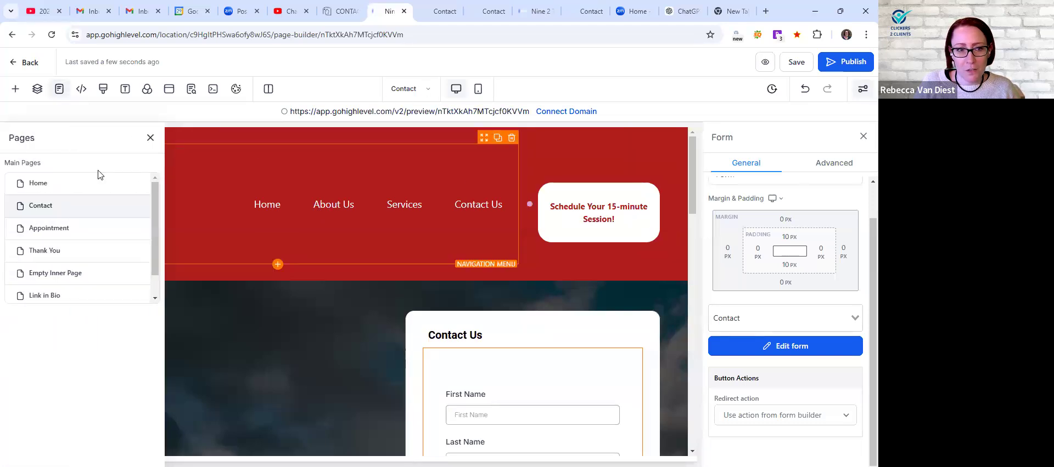
{"action": "left_click", "coordinate": [87, 184]}
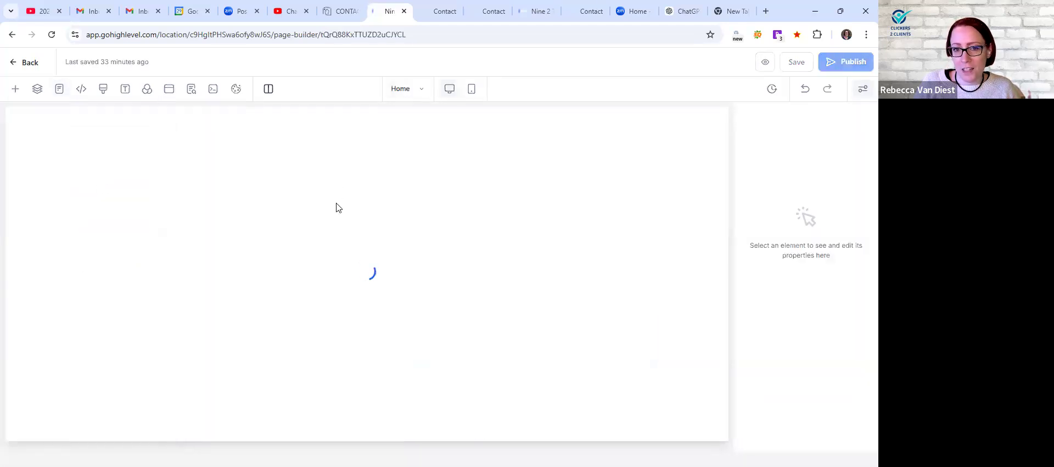